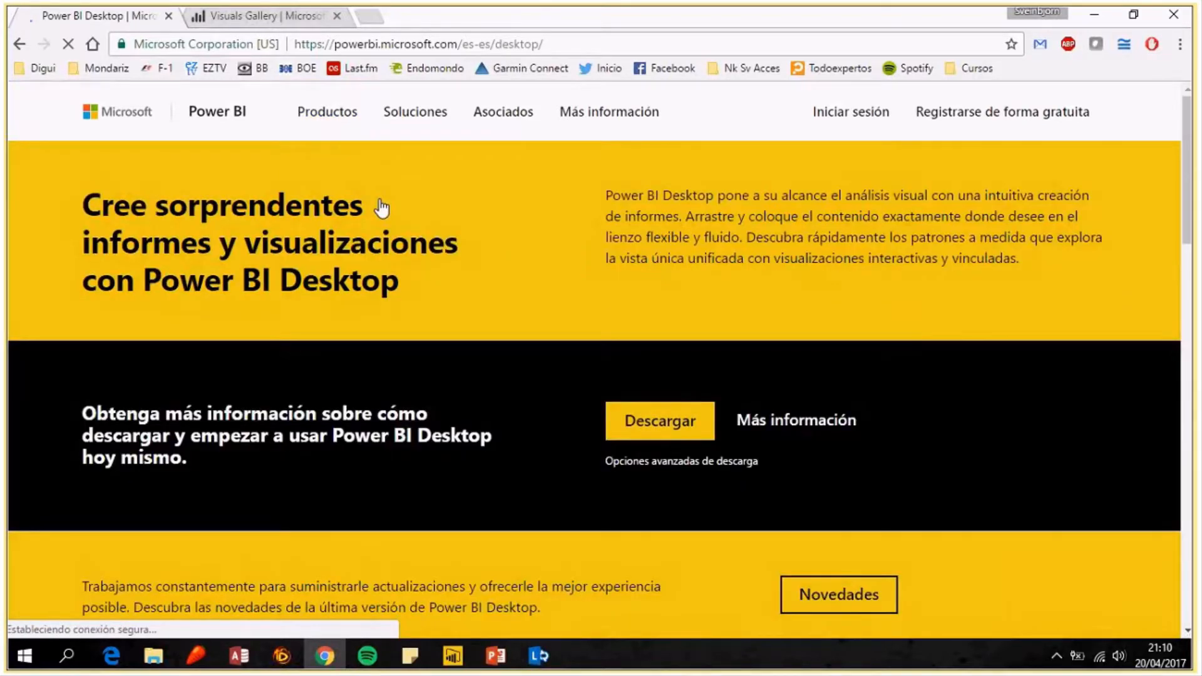
Open the advanced download options for Power BI Desktop and set the download page's language to Spanish.
{"action": "scroll", "coordinate": [577, 327], "scroll_direction": "down", "scroll_amount": 1}
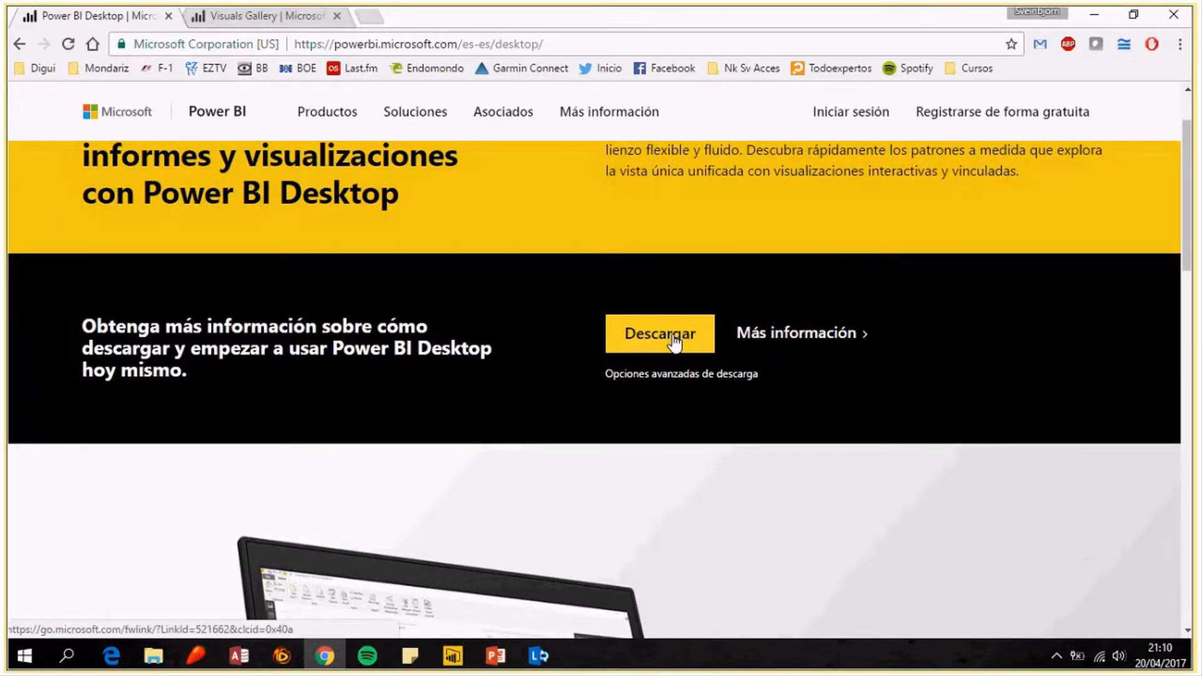
{"action": "left_click", "coordinate": [686, 375]}
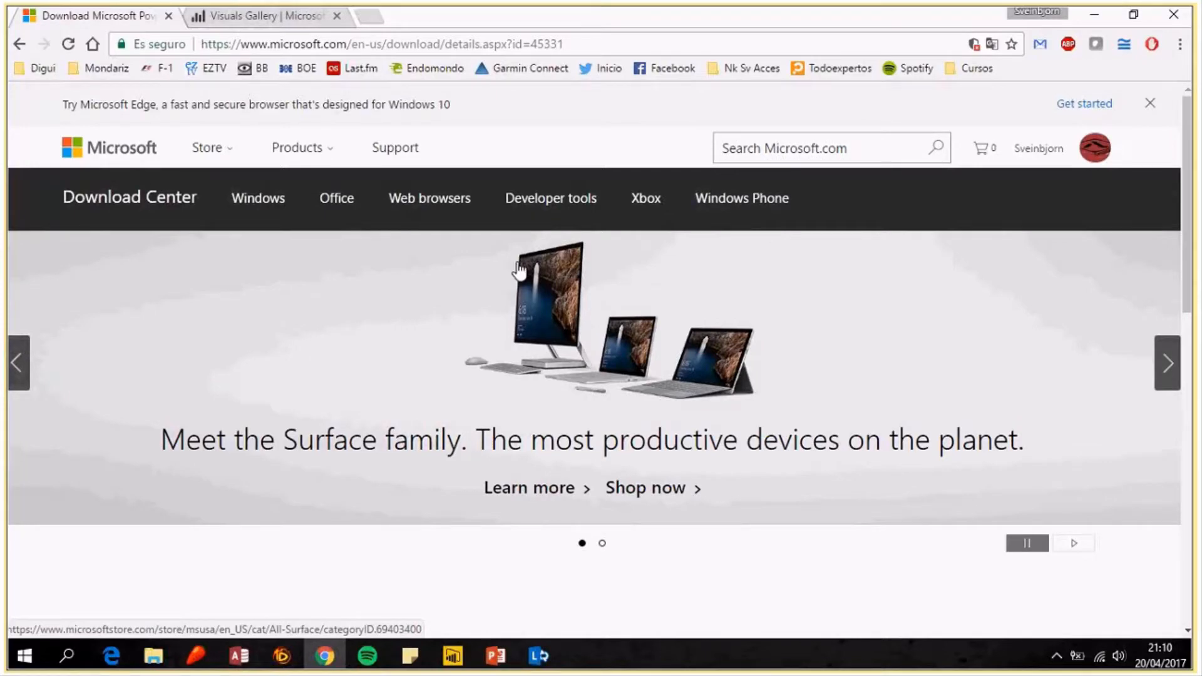
{"action": "scroll", "coordinate": [691, 286], "scroll_direction": "down", "scroll_amount": 1}
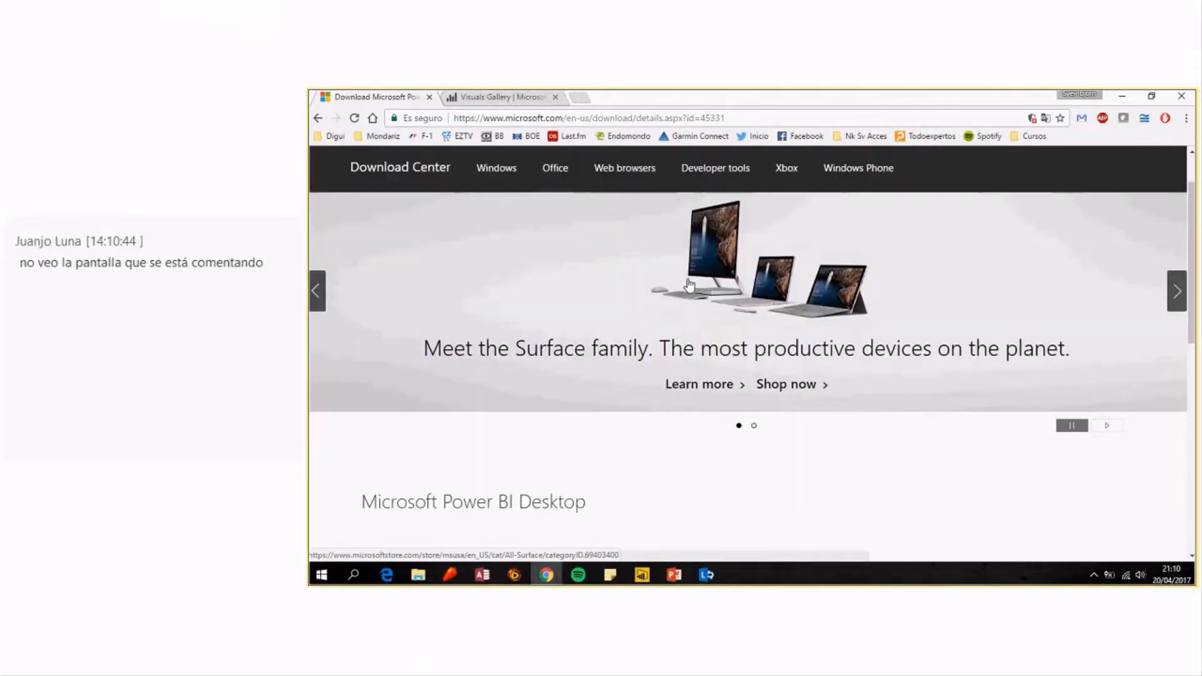
{"action": "scroll", "coordinate": [689, 285], "scroll_direction": "down", "scroll_amount": 1}
{"action": "scroll", "coordinate": [689, 285], "scroll_direction": "down", "scroll_amount": 2}
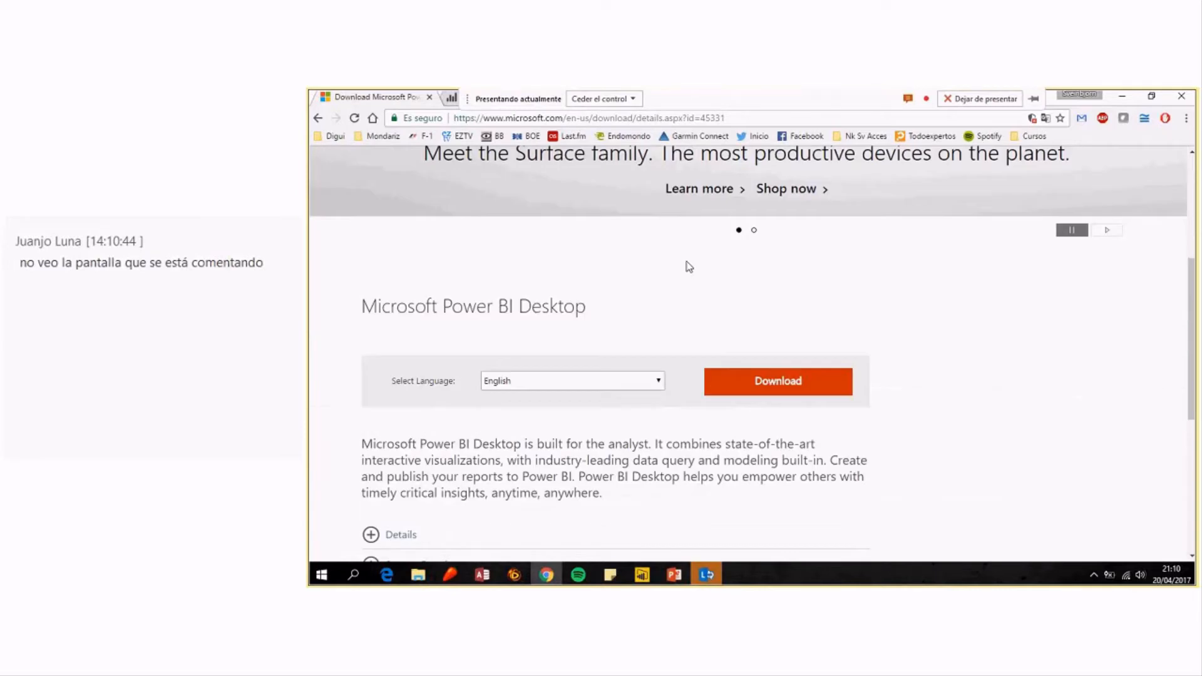
{"action": "scroll", "coordinate": [647, 264], "scroll_direction": "down", "scroll_amount": 2}
{"action": "left_click", "coordinate": [636, 256]}
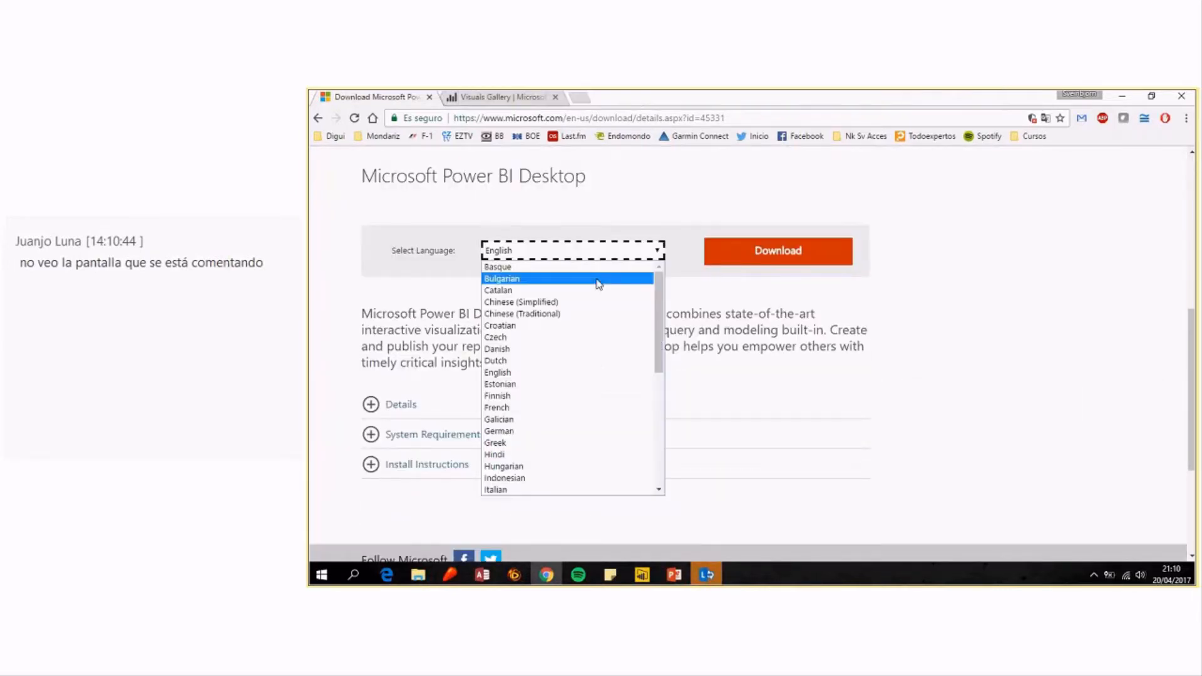
{"action": "scroll", "coordinate": [582, 388], "scroll_direction": "down", "scroll_amount": 5}
{"action": "left_click", "coordinate": [566, 432]}
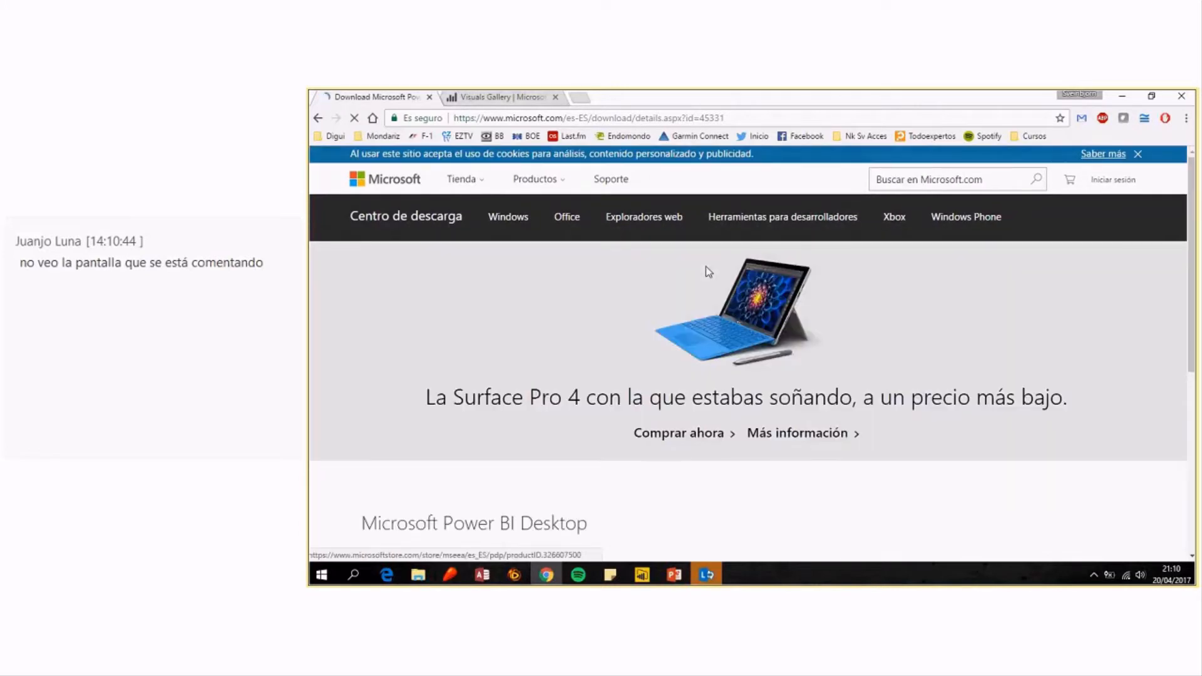
Start the Power BI Desktop download and choose only the 64-bit installer, PBIDesktop_x64.msi.
{"action": "scroll", "coordinate": [775, 342], "scroll_direction": "down", "scroll_amount": 5}
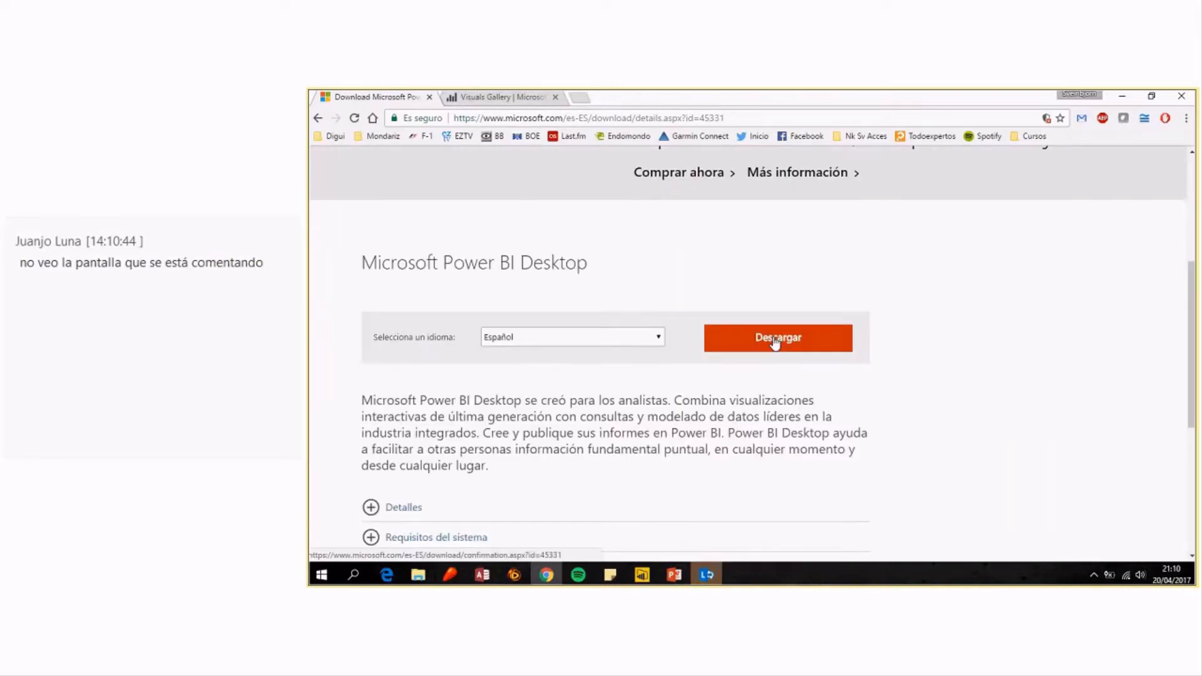
{"action": "left_click", "coordinate": [775, 342]}
{"action": "left_click", "coordinate": [374, 285]}
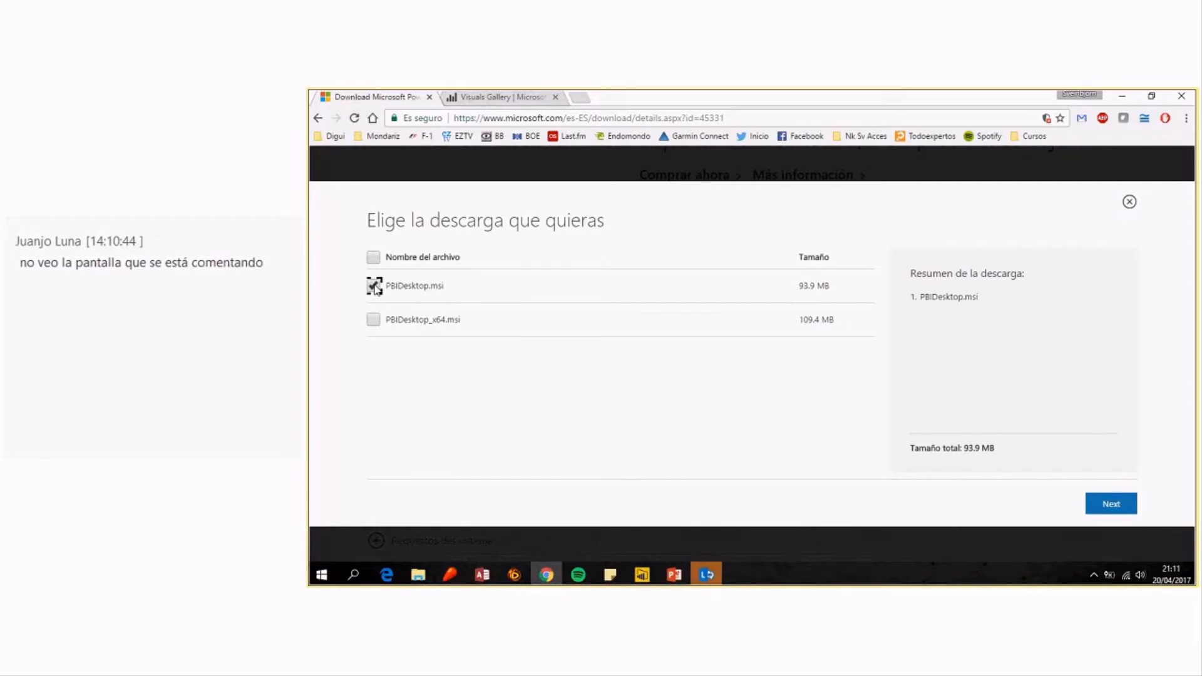
{"action": "left_click", "coordinate": [374, 286]}
{"action": "left_click", "coordinate": [374, 320]}
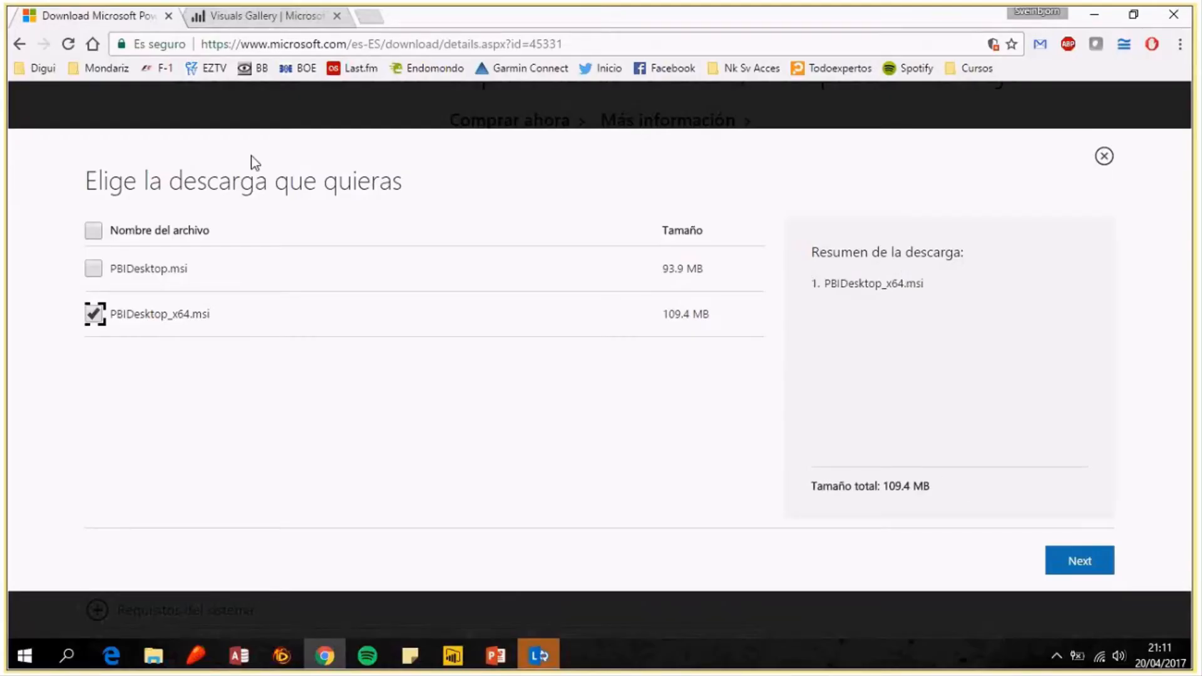
Browse the custom visuals in the Power BI Visuals Gallery and view the details of the Gantt visual.
{"action": "left_click", "coordinate": [253, 18]}
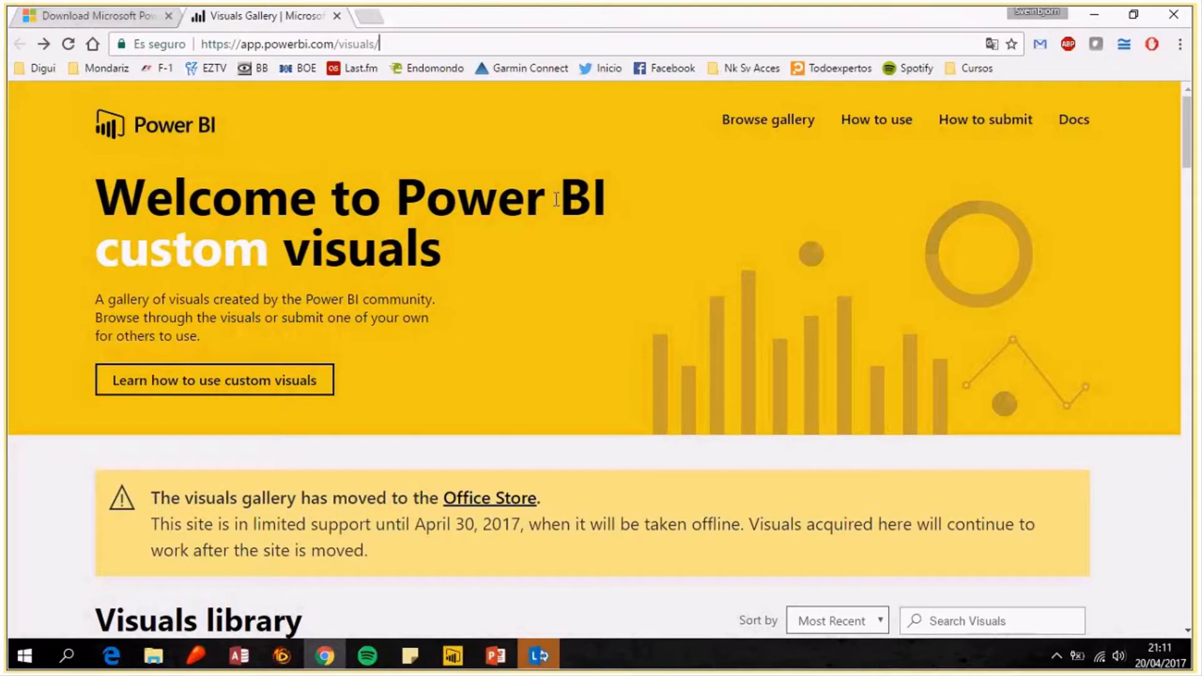
{"action": "scroll", "coordinate": [552, 200], "scroll_direction": "down", "scroll_amount": 1}
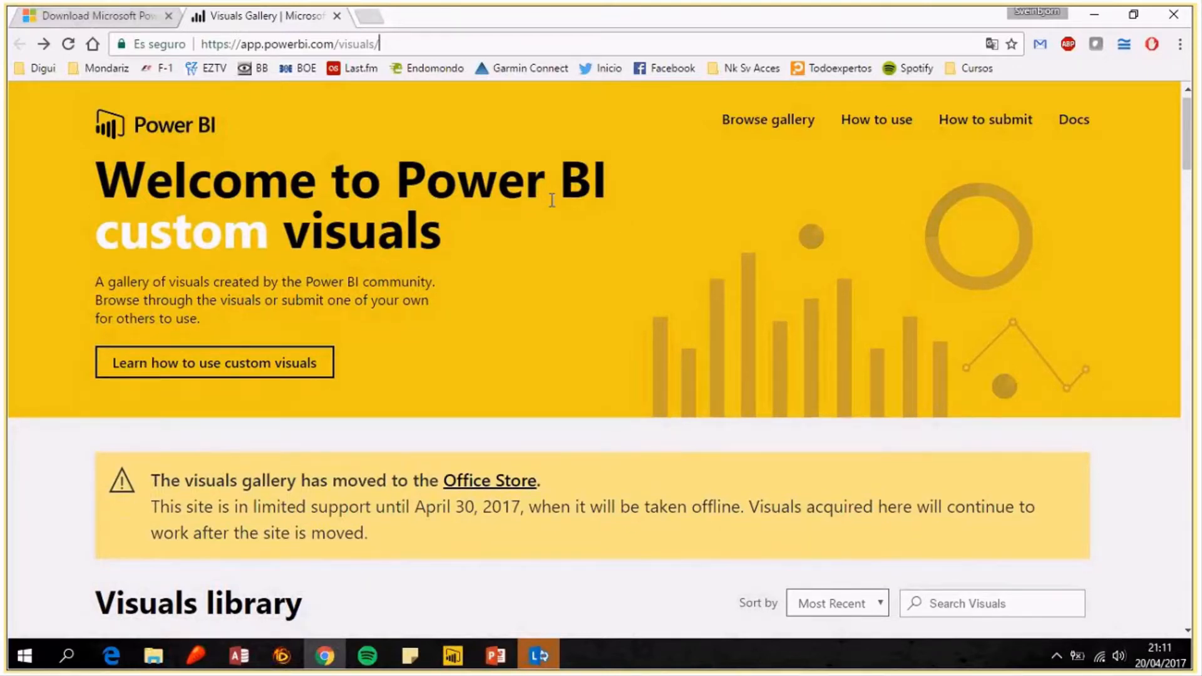
{"action": "scroll", "coordinate": [552, 201], "scroll_direction": "down", "scroll_amount": 1}
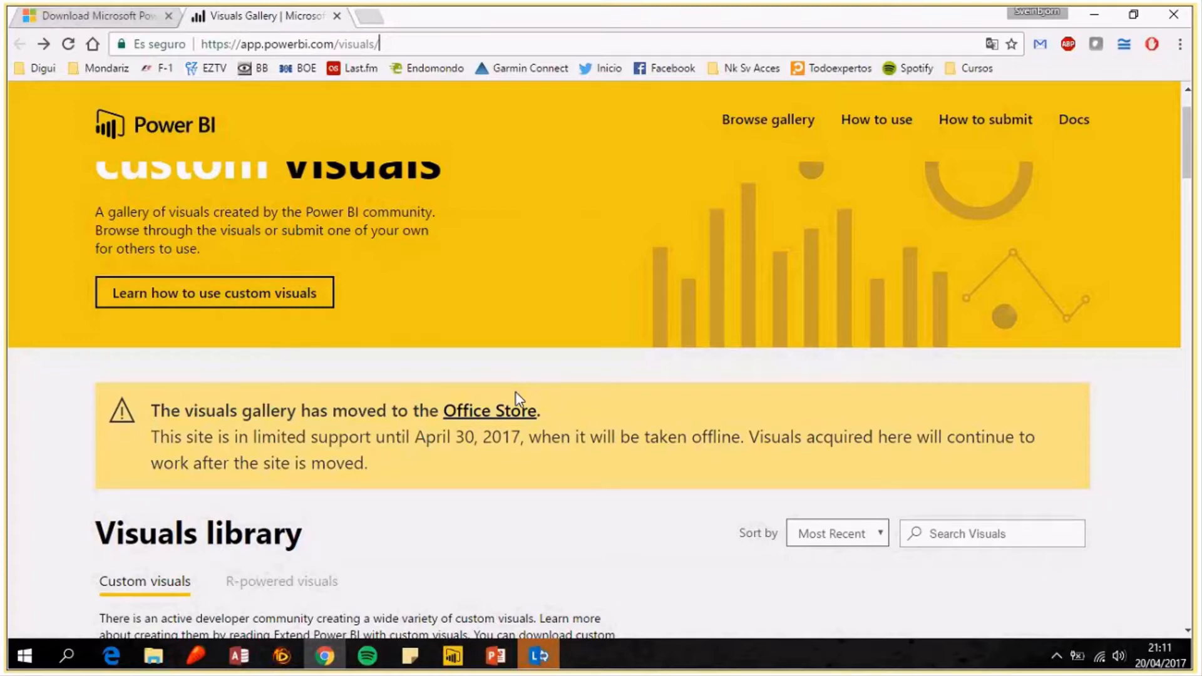
{"action": "scroll", "coordinate": [516, 393], "scroll_direction": "down", "scroll_amount": 3}
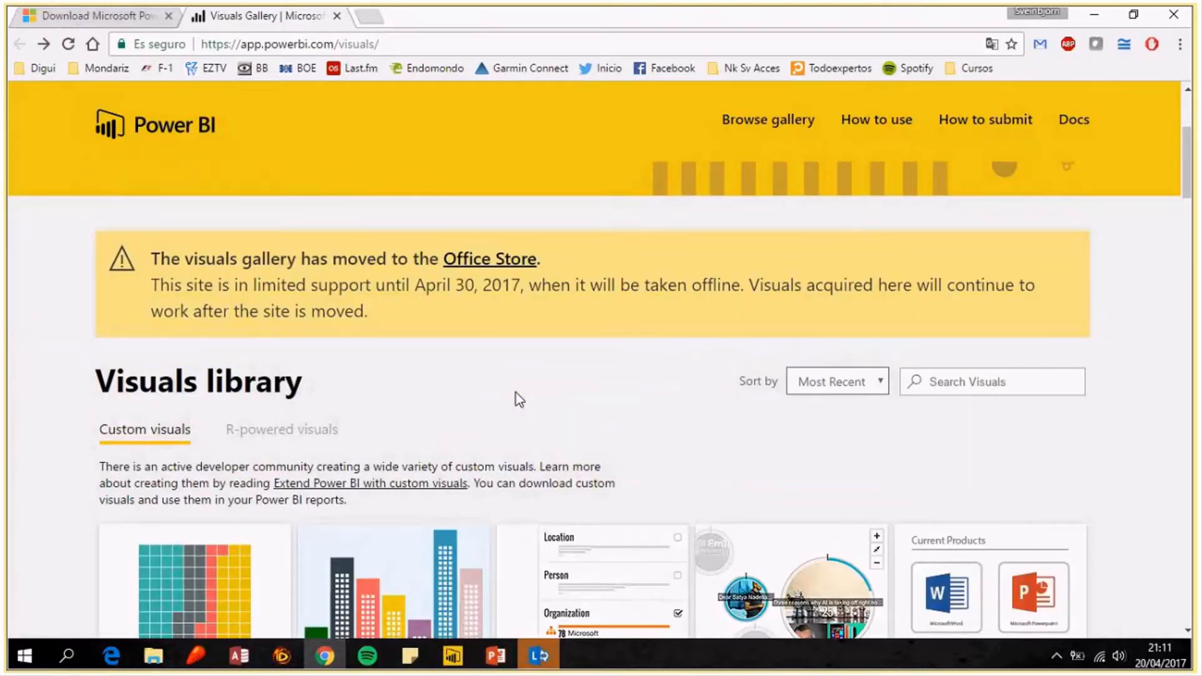
{"action": "scroll", "coordinate": [518, 399], "scroll_direction": "down", "scroll_amount": 1}
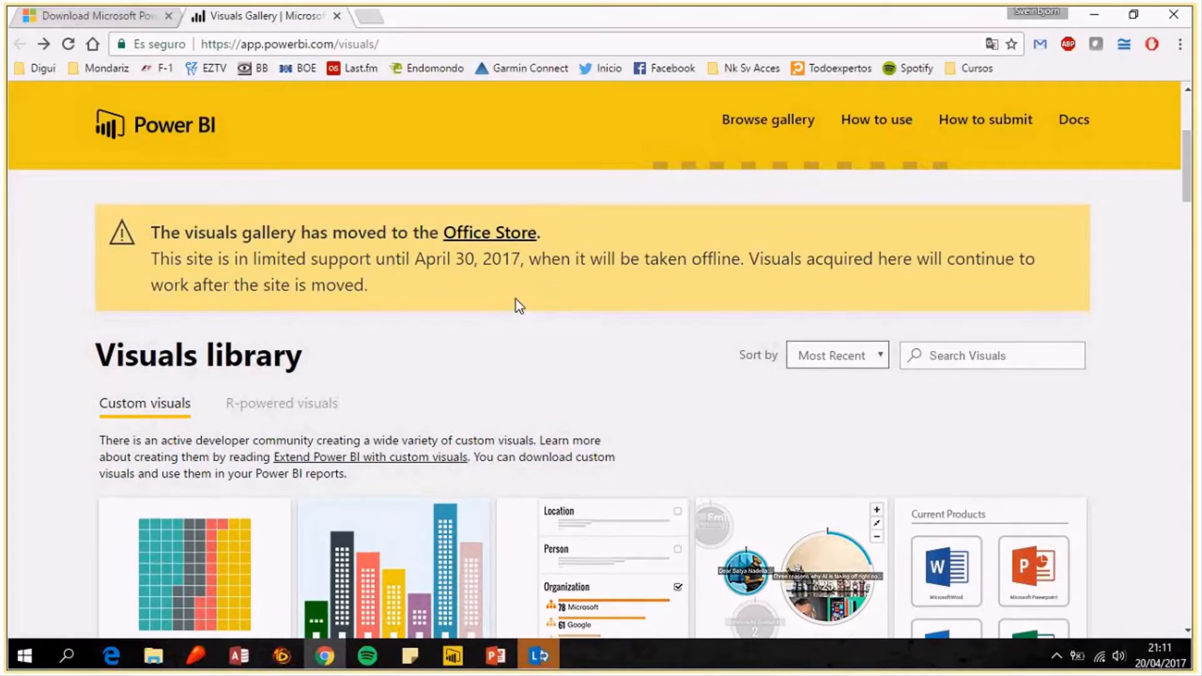
{"action": "scroll", "coordinate": [517, 305], "scroll_direction": "down", "scroll_amount": 4}
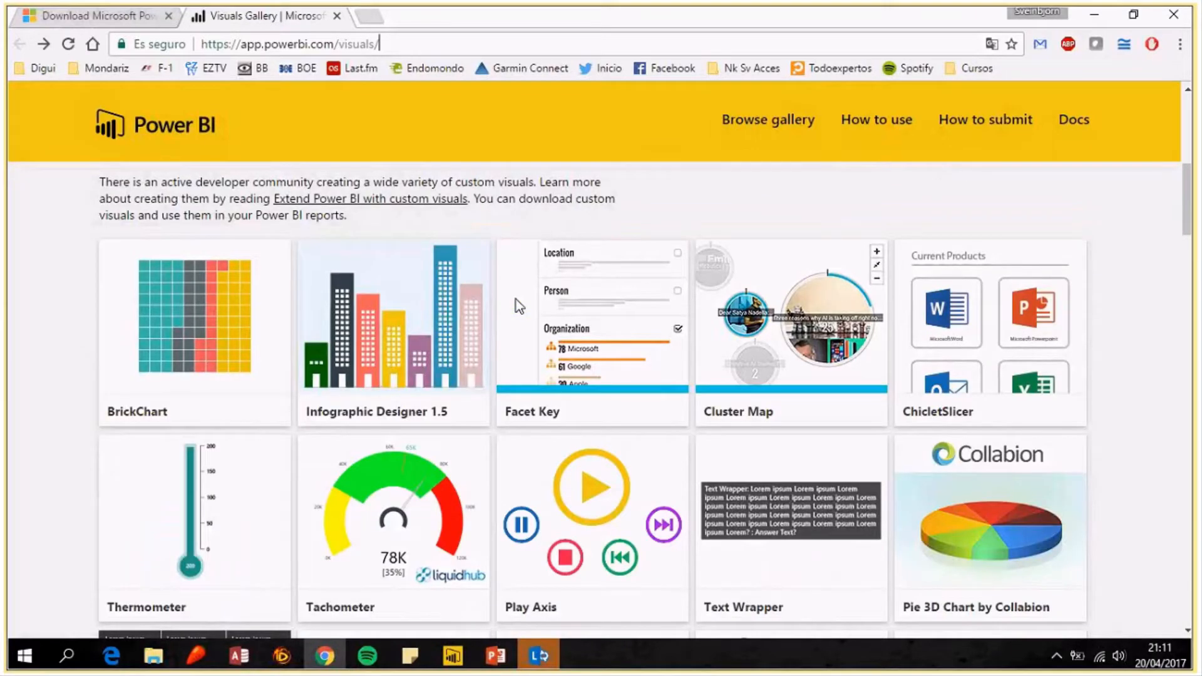
{"action": "scroll", "coordinate": [516, 299], "scroll_direction": "down", "scroll_amount": 2}
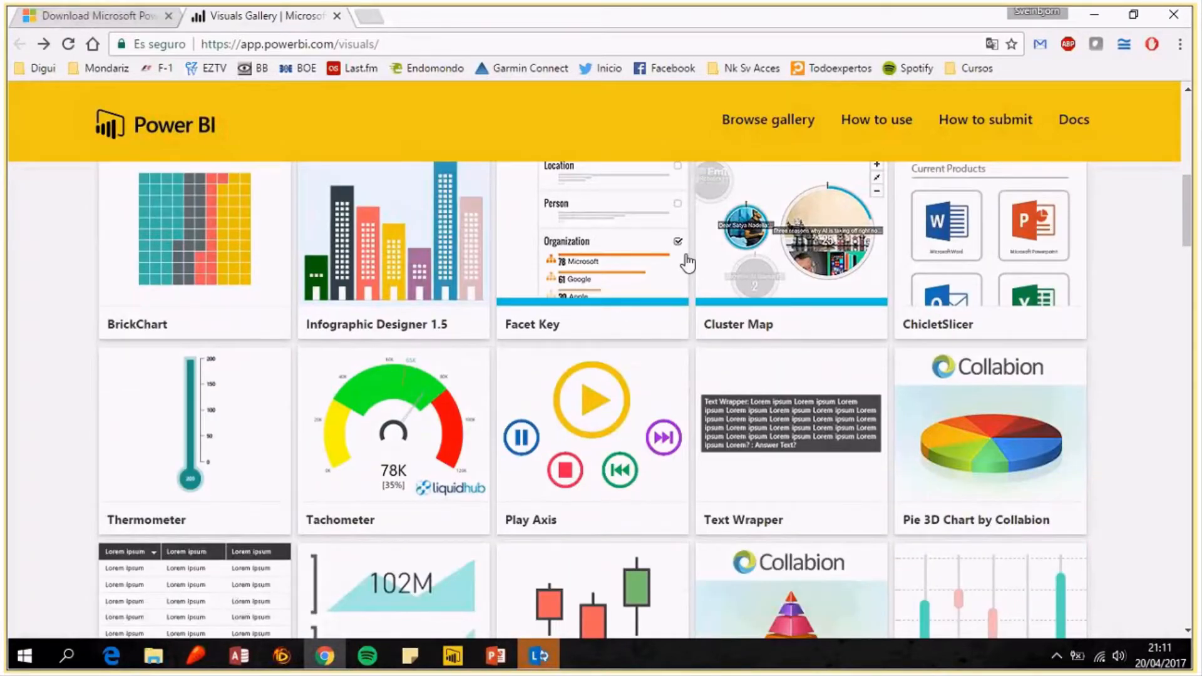
{"action": "scroll", "coordinate": [407, 376], "scroll_direction": "down", "scroll_amount": 10}
{"action": "left_click", "coordinate": [408, 375]}
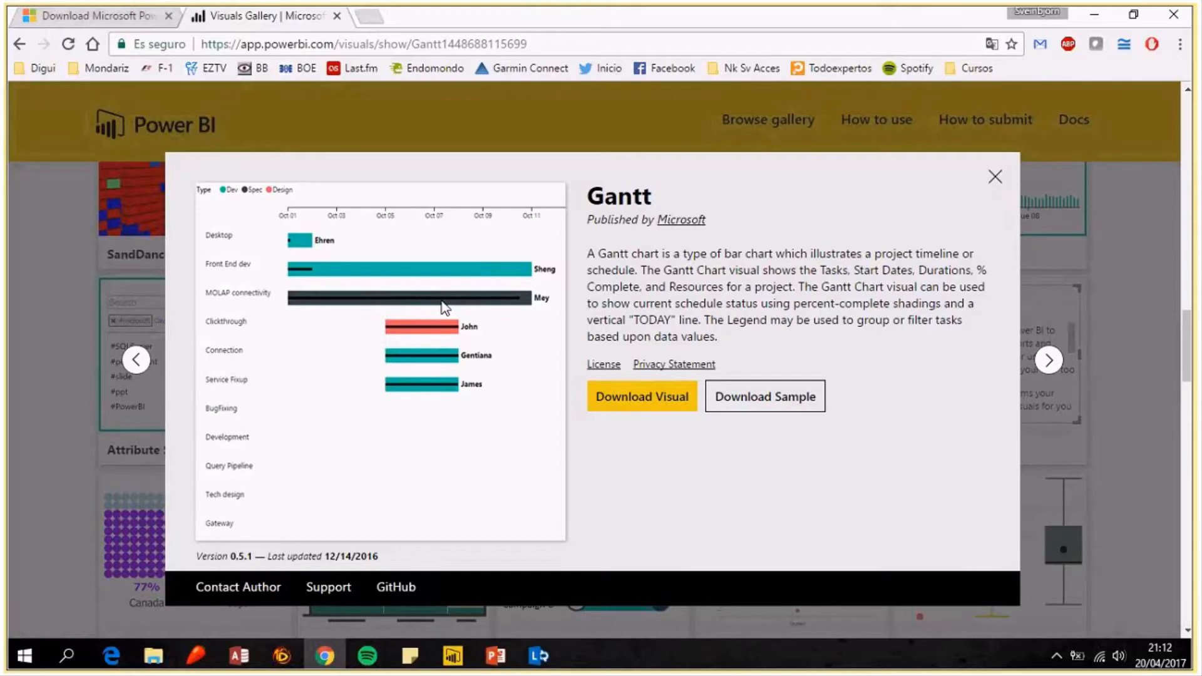
{"action": "left_click", "coordinate": [995, 176]}
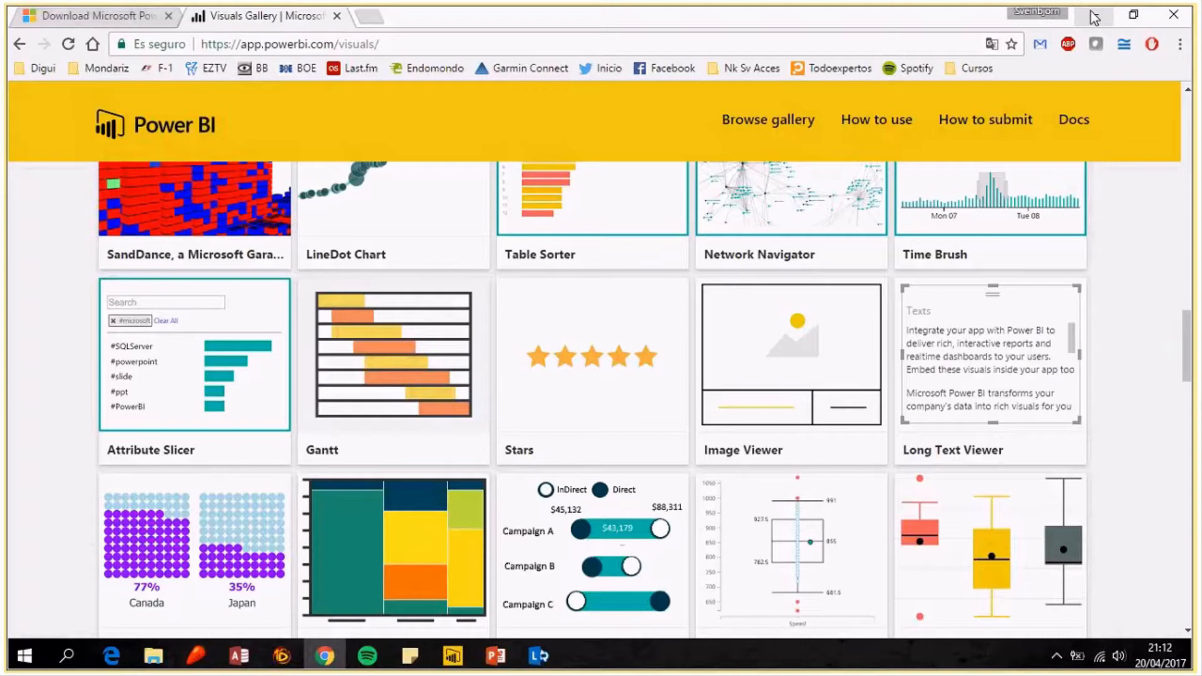
Dismiss the installer selection, return to the Power BI Desktop product page and view its Más información options.
{"action": "left_click", "coordinate": [109, 19]}
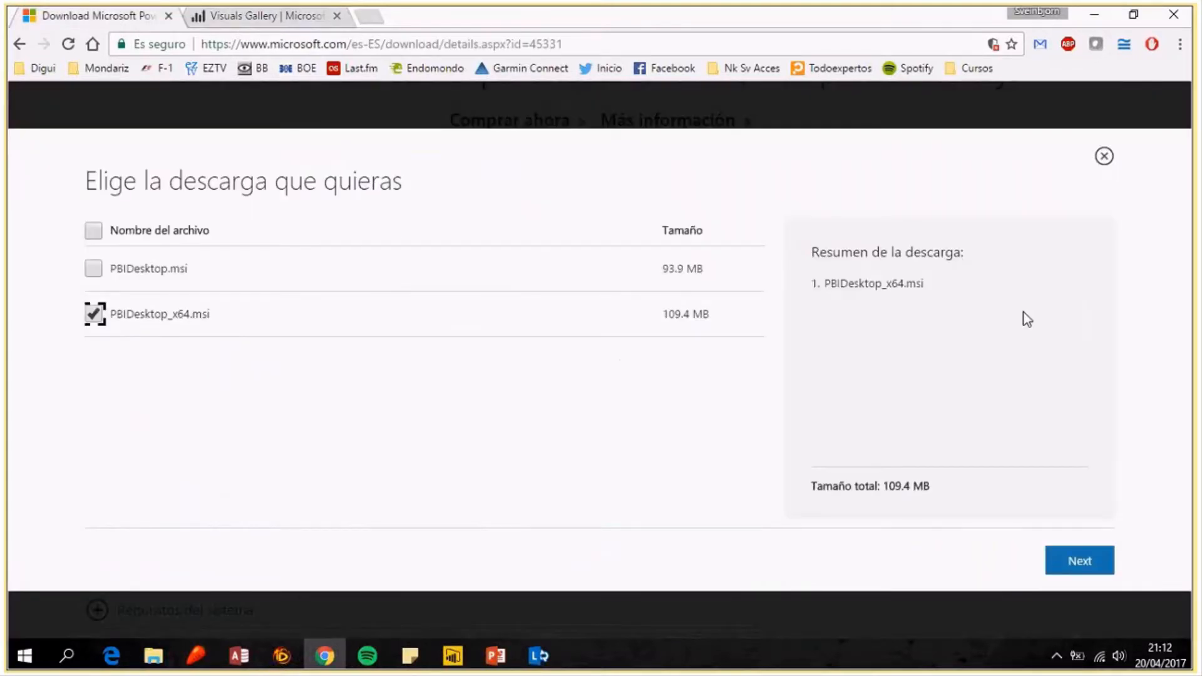
{"action": "left_click", "coordinate": [1105, 157]}
{"action": "scroll", "coordinate": [625, 219], "scroll_direction": "up", "scroll_amount": 3}
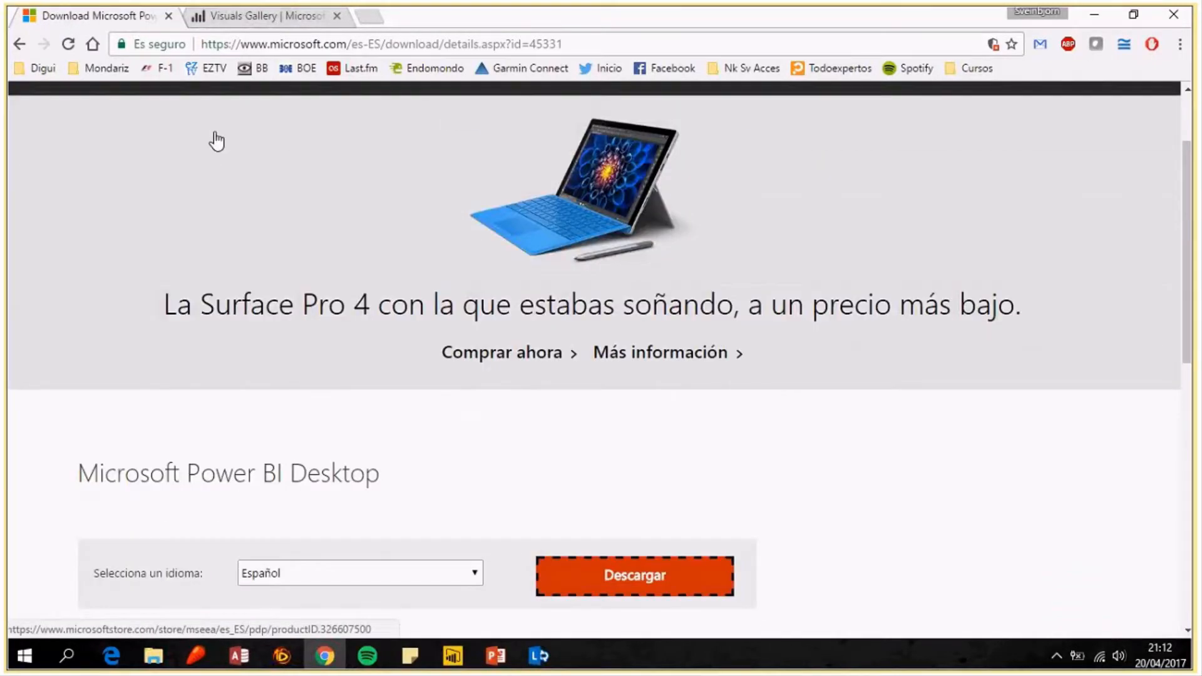
{"action": "scroll", "coordinate": [216, 141], "scroll_direction": "up", "scroll_amount": 2}
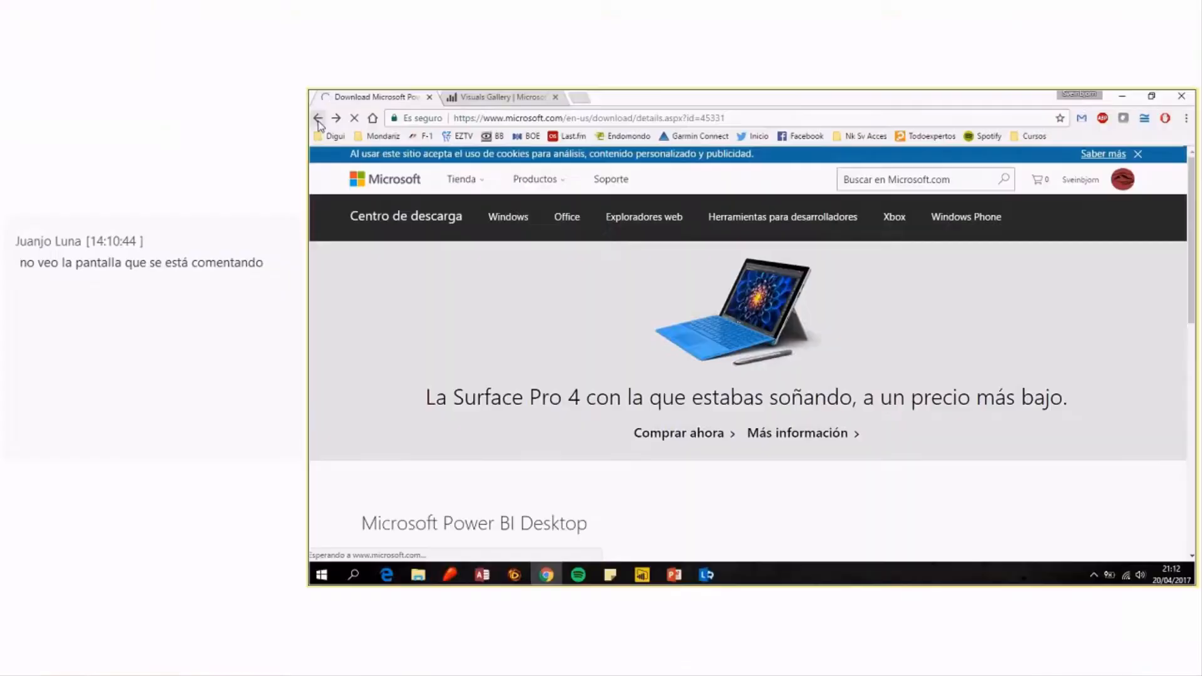
{"action": "left_click", "coordinate": [19, 44]}
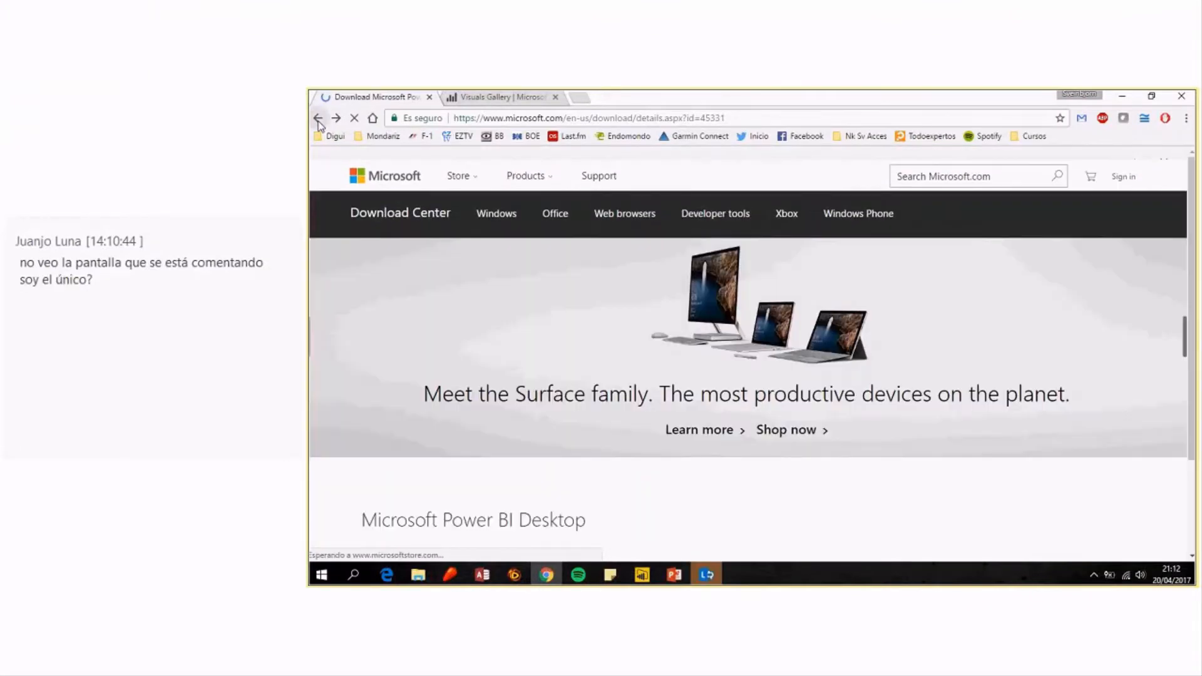
{"action": "left_click", "coordinate": [318, 118]}
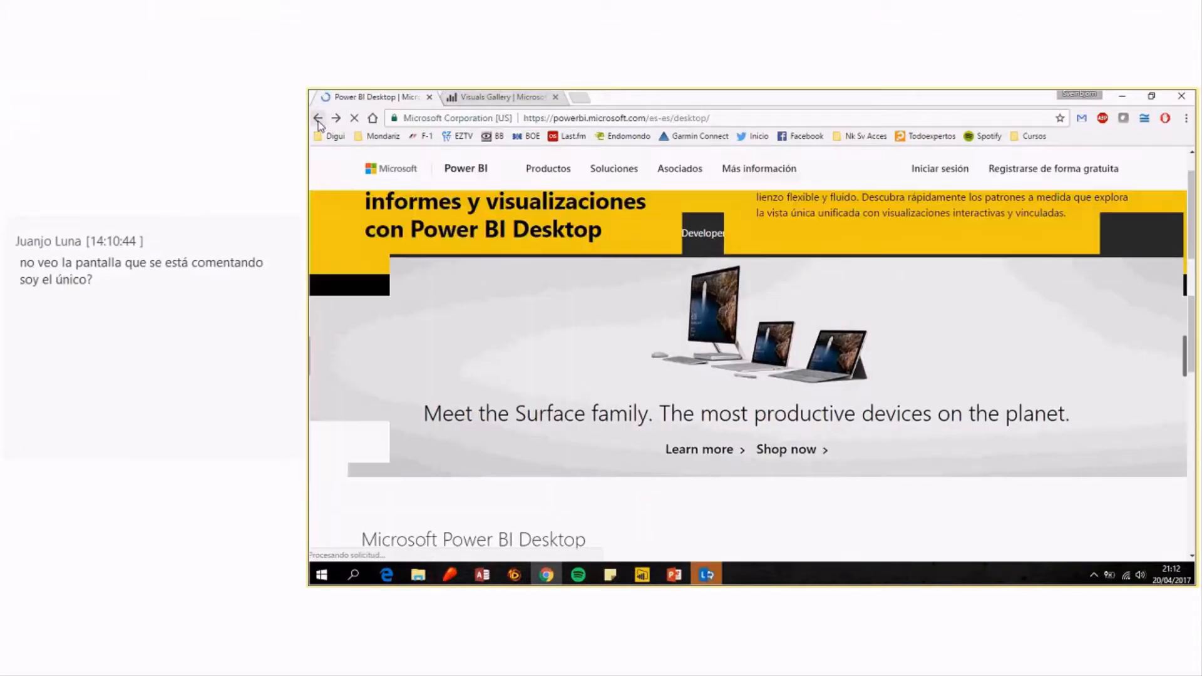
{"action": "mouse_move", "coordinate": [759, 170]}
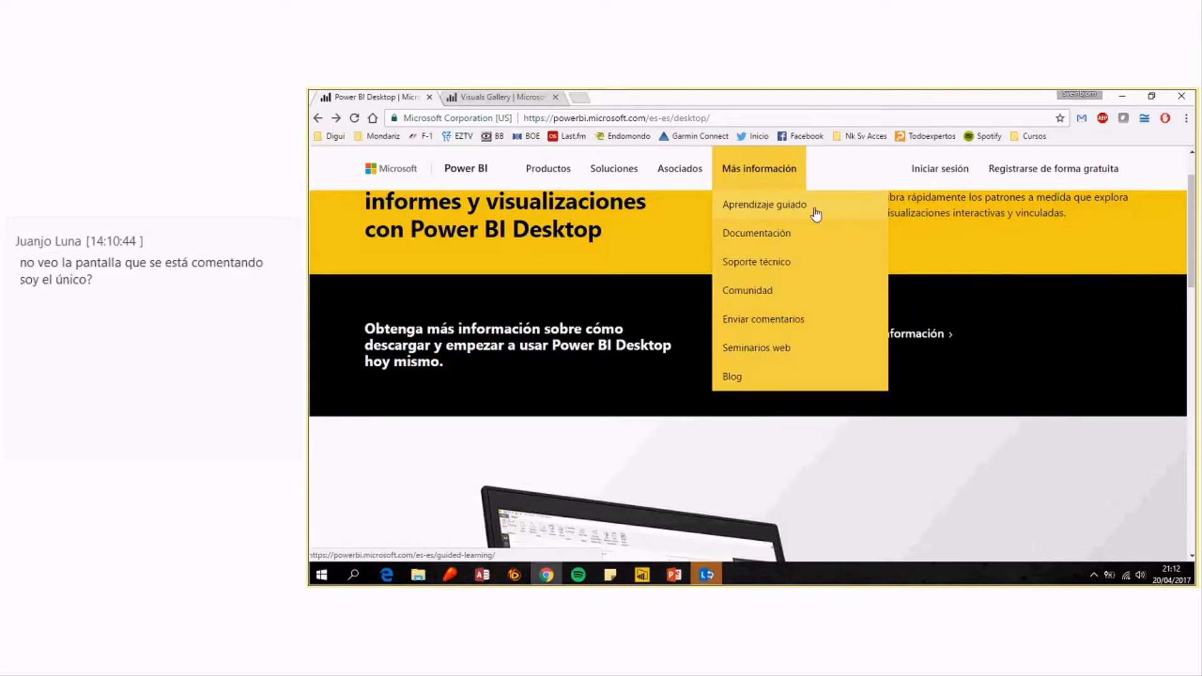
Switch from the browser to Power BI Desktop and close its start screen to reach the blank report.
{"action": "left_click", "coordinate": [1118, 99]}
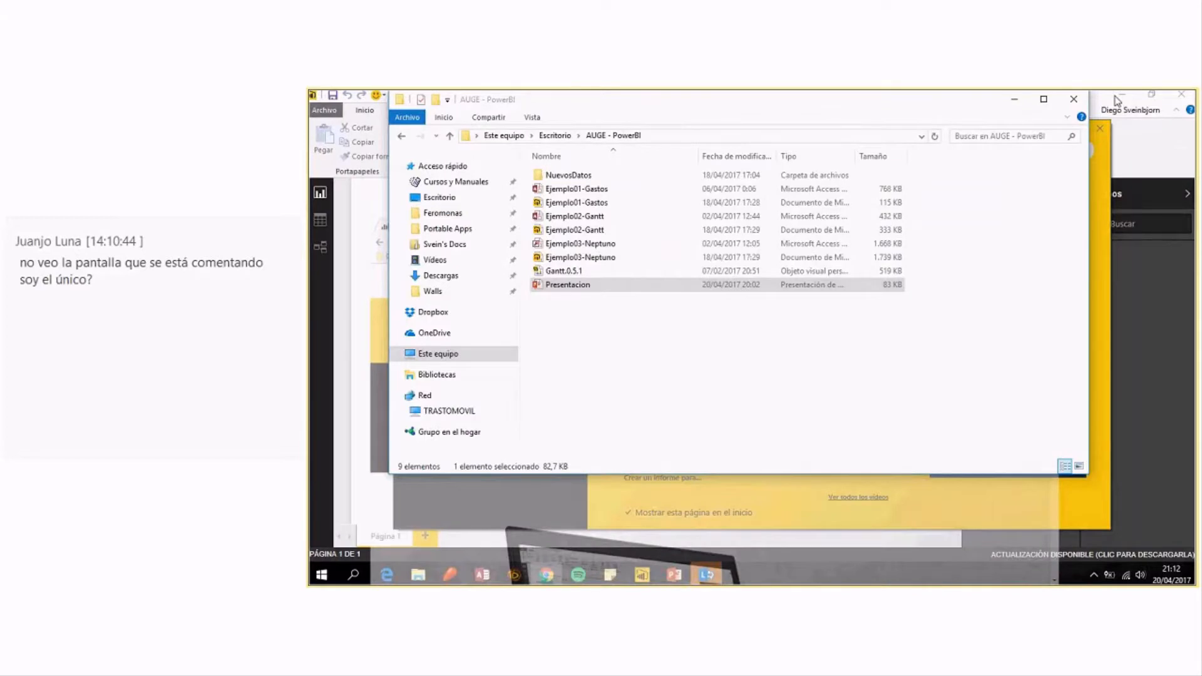
{"action": "left_click", "coordinate": [777, 499]}
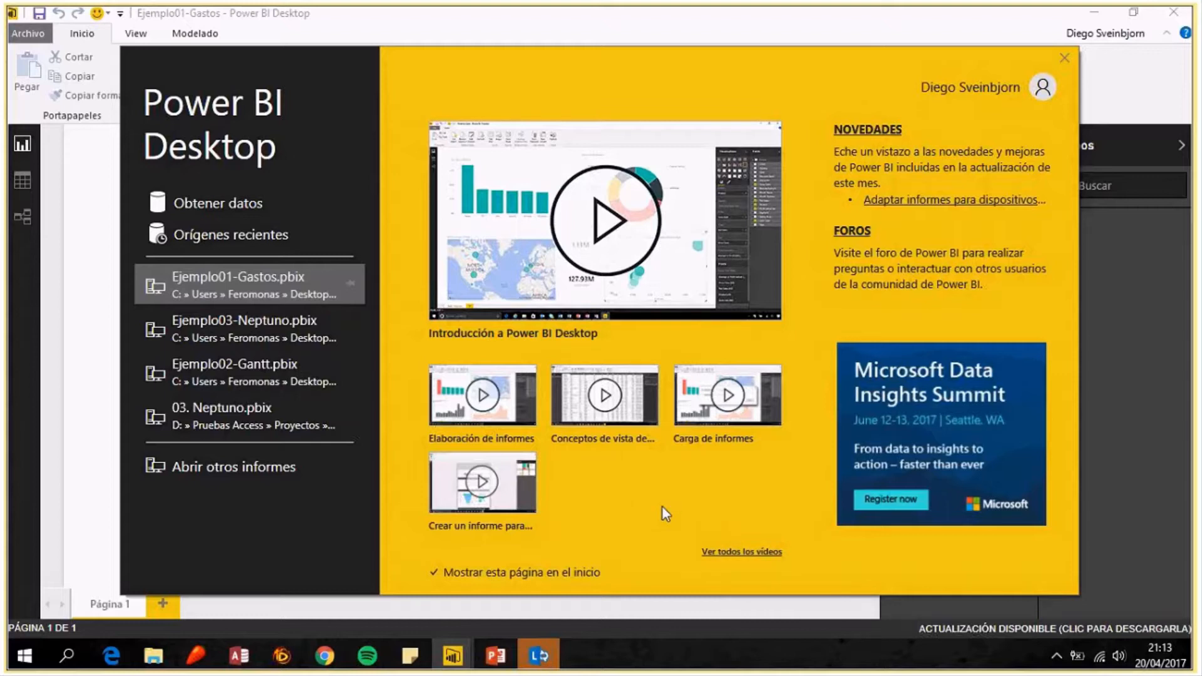
{"action": "left_click", "coordinate": [1065, 58]}
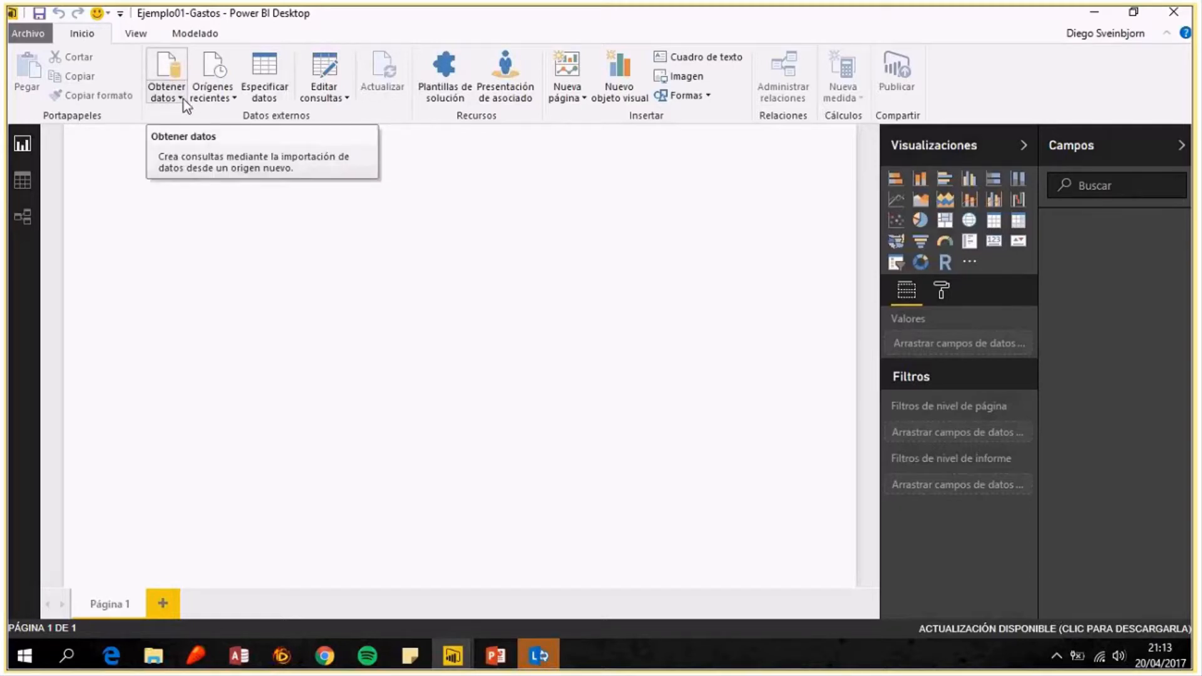
Open Obtener datos and review the sources under Todas, Archivo, Base de datos, Azure, Servicios en línea and Otras.
{"action": "left_click", "coordinate": [179, 66]}
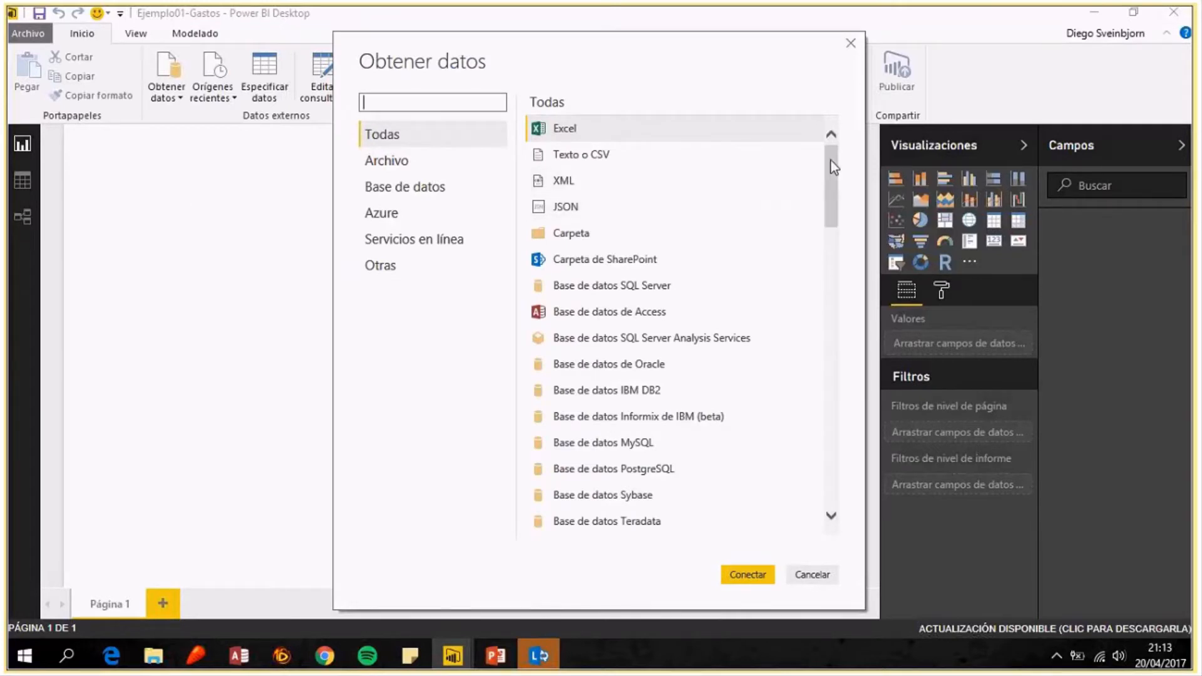
{"action": "left_click_drag", "start_coordinate": [831, 159], "coordinate": [582, 46]}
{"action": "left_click", "coordinate": [407, 164]}
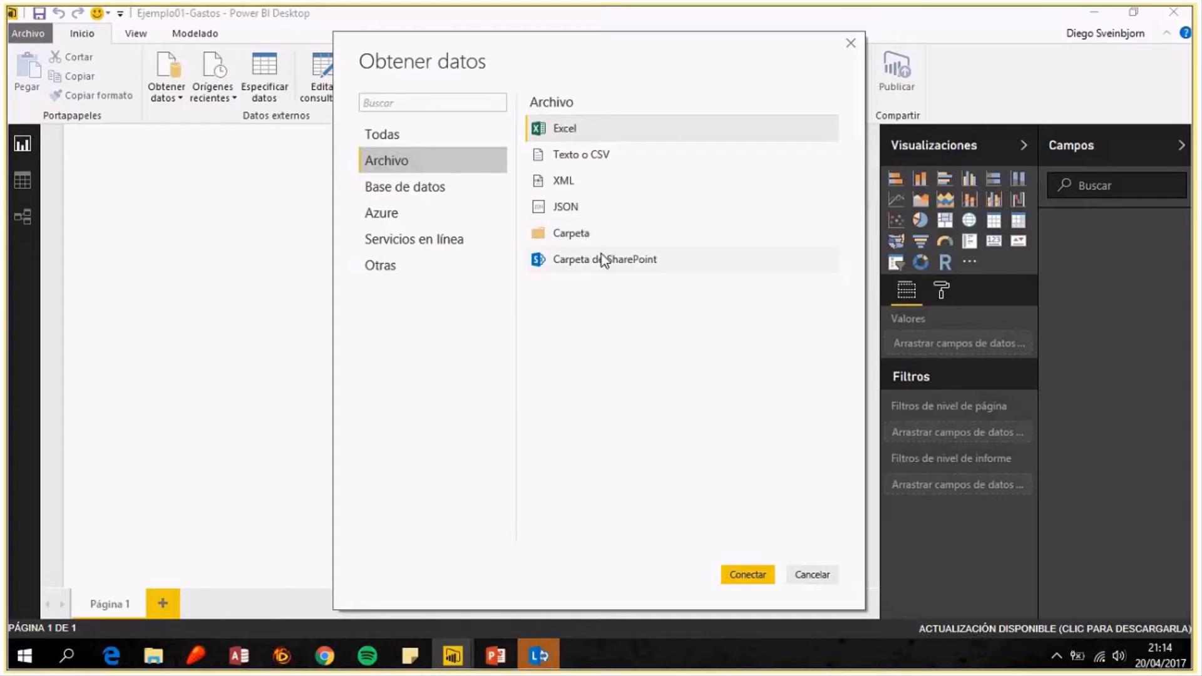
{"action": "left_click", "coordinate": [427, 186]}
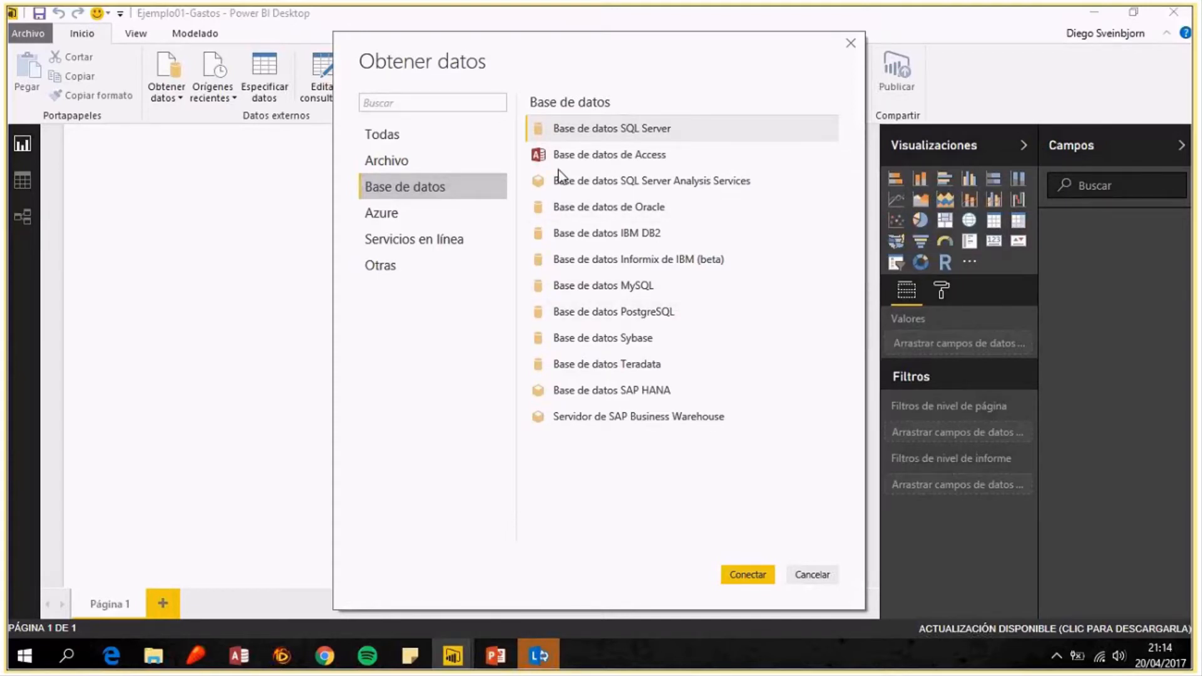
{"action": "left_click", "coordinate": [401, 220]}
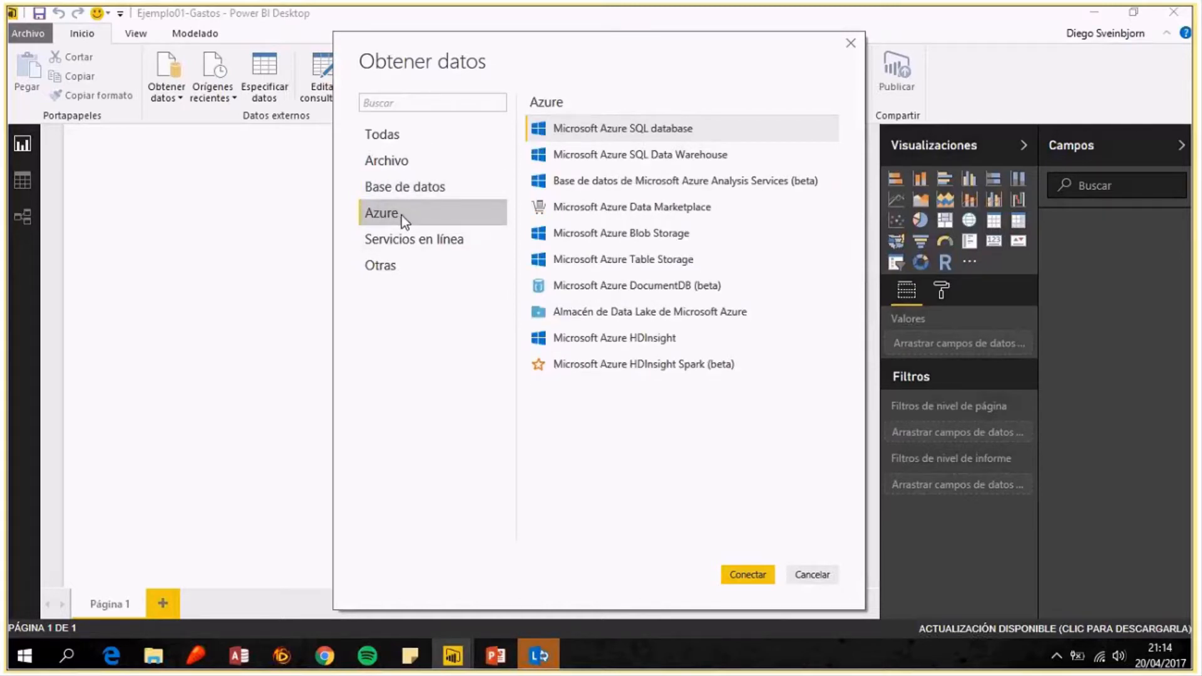
{"action": "left_click", "coordinate": [445, 243]}
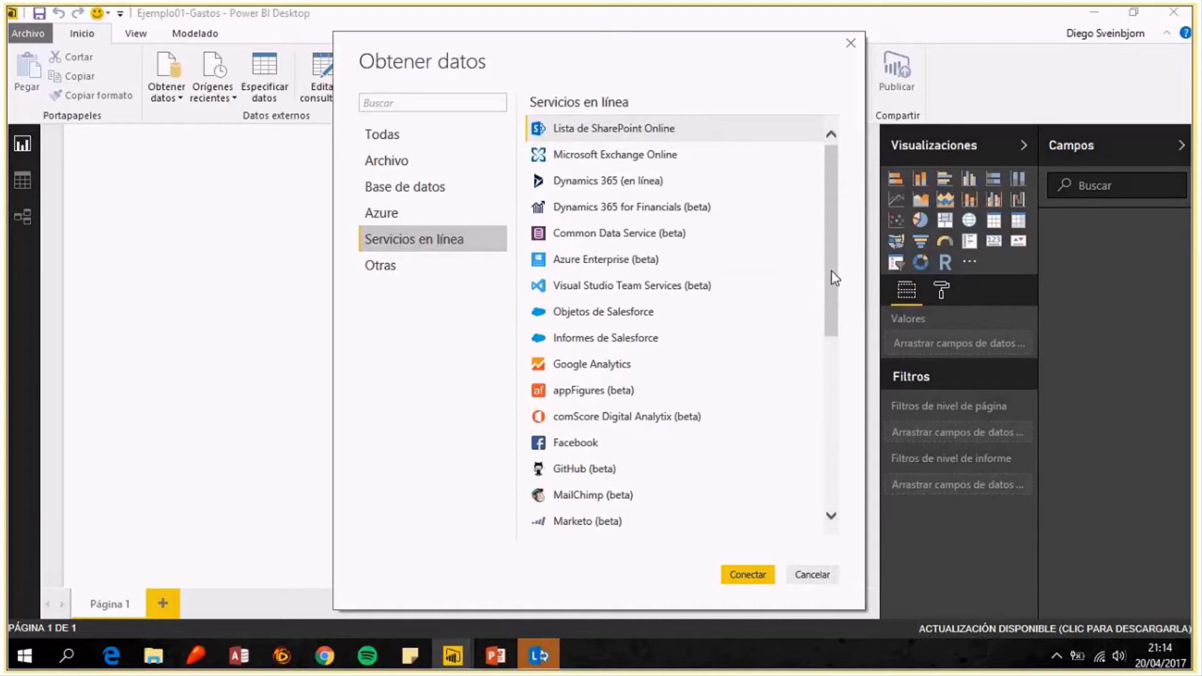
{"action": "left_click_drag", "start_coordinate": [831, 271], "coordinate": [862, 429]}
{"action": "left_click", "coordinate": [400, 268]}
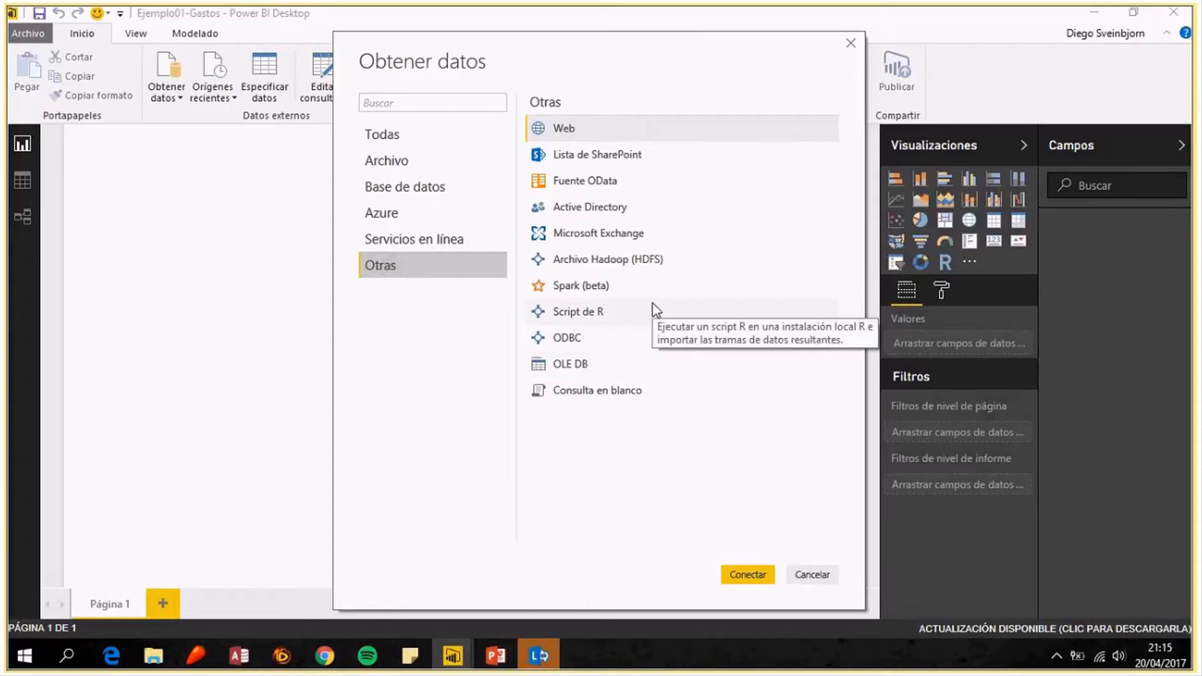
Connect to an Access database as the data source and open the file Ejemplo01-Gastos from the AUGE - PowerBI folder.
{"action": "left_click", "coordinate": [403, 164]}
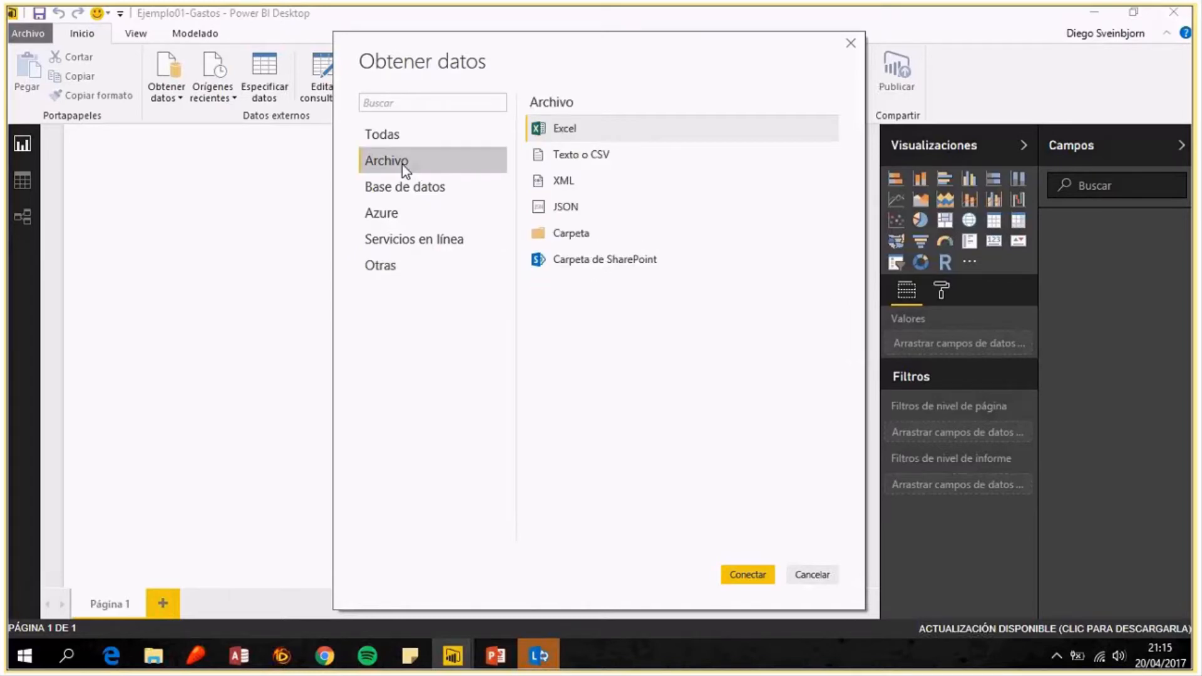
{"action": "left_click", "coordinate": [430, 188]}
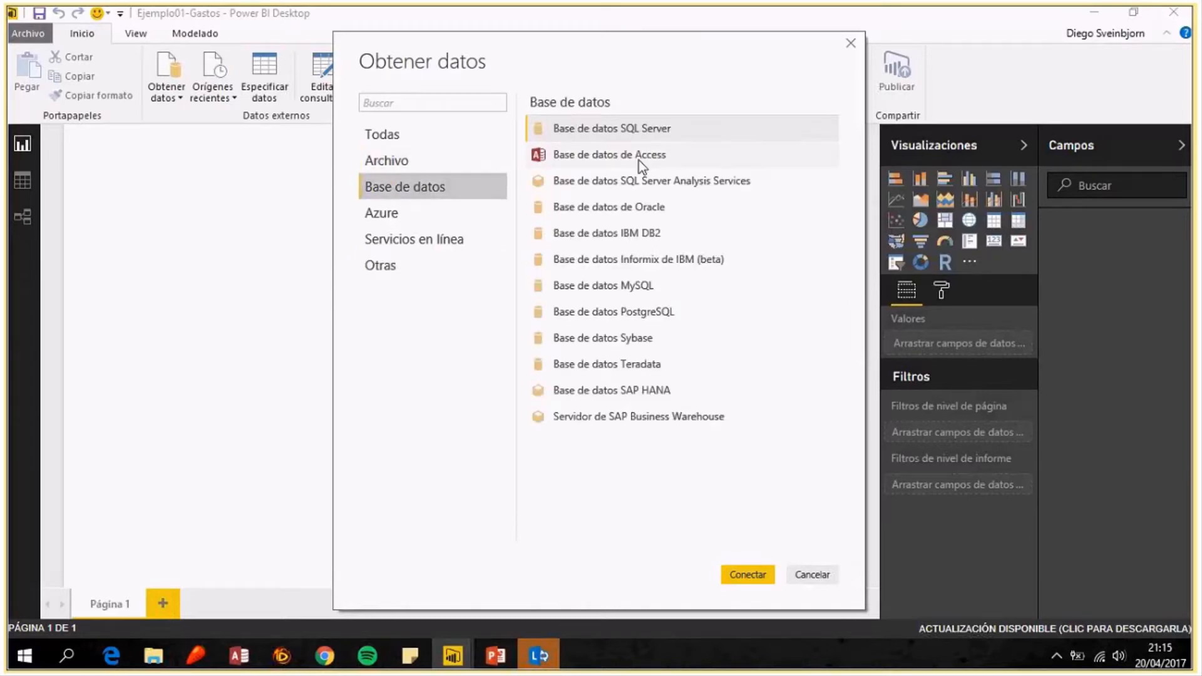
{"action": "left_click", "coordinate": [617, 156]}
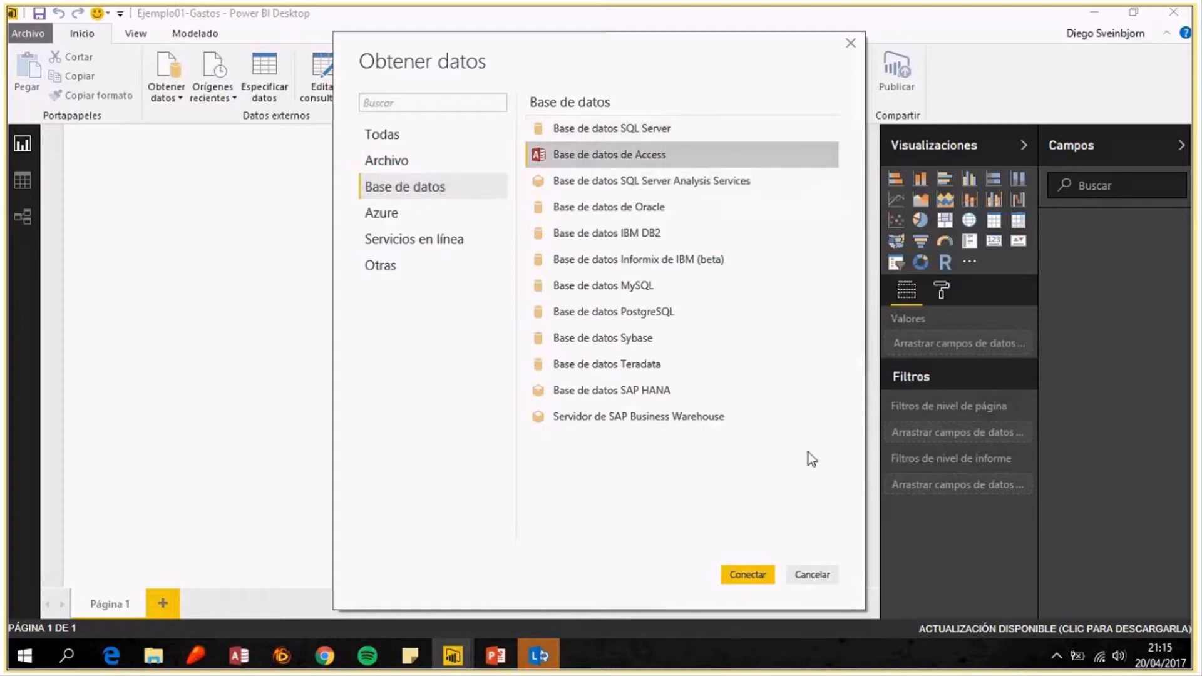
{"action": "left_click", "coordinate": [745, 575]}
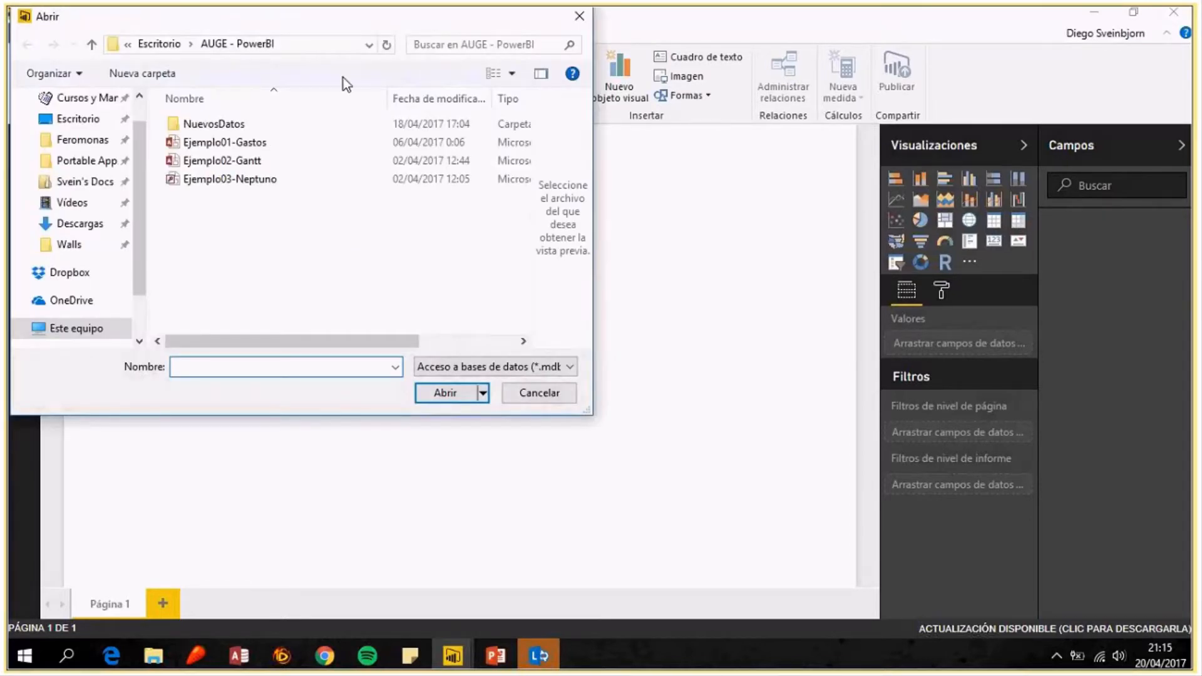
{"action": "left_click", "coordinate": [223, 144]}
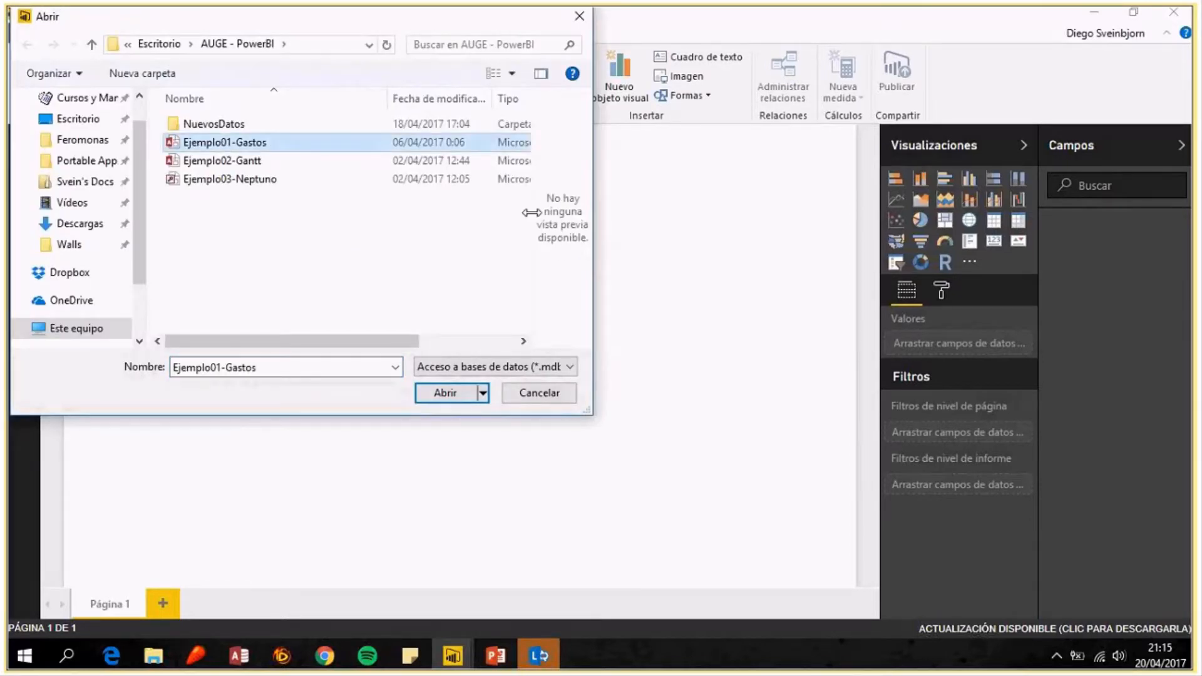
{"action": "left_click", "coordinate": [446, 393]}
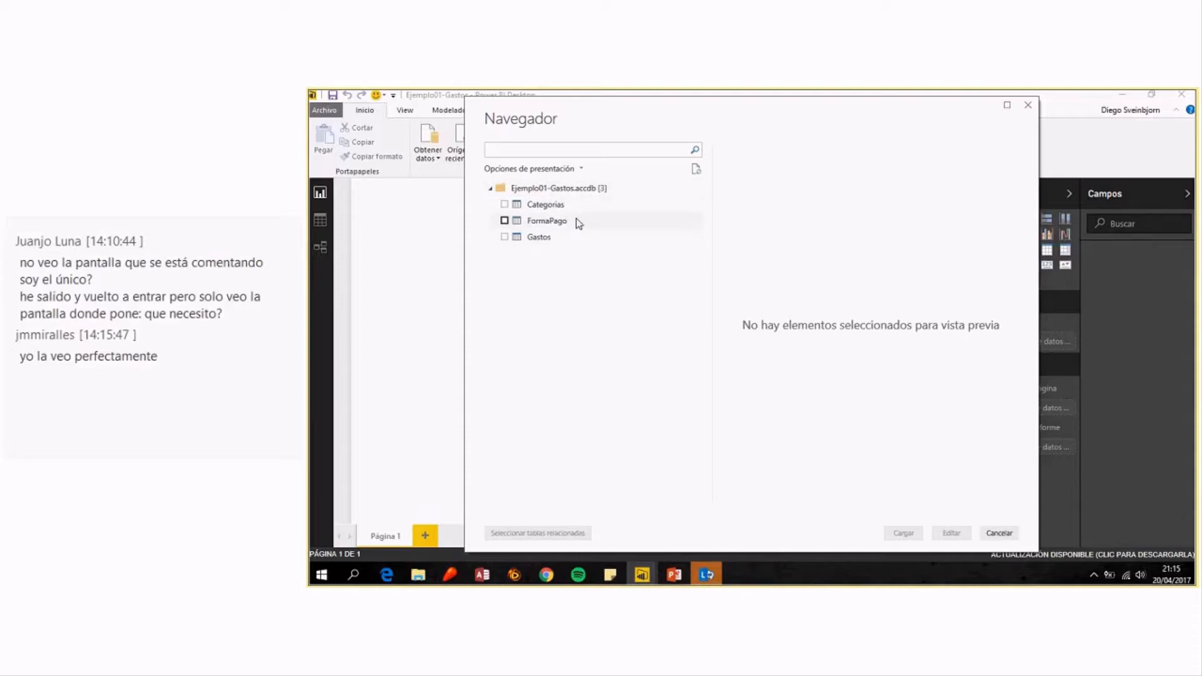
Preview the Categorias, FormaPago and Gastos tables of the database in the Navegador.
{"action": "left_click", "coordinate": [559, 206]}
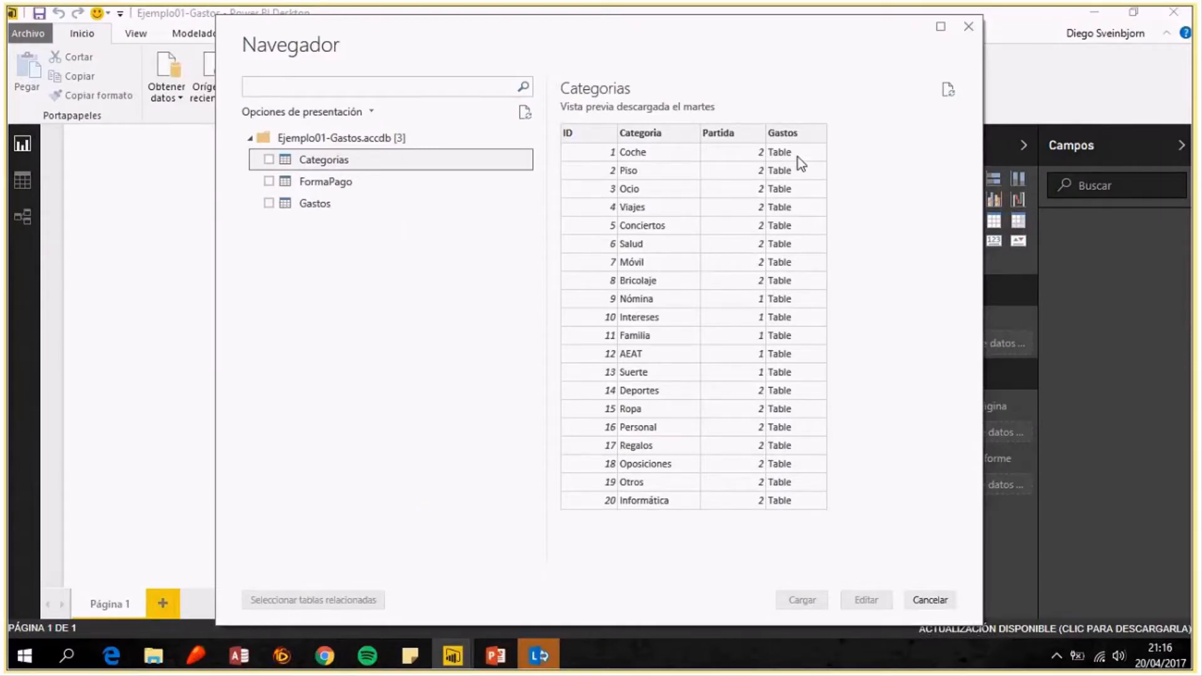
{"action": "left_click", "coordinate": [338, 186]}
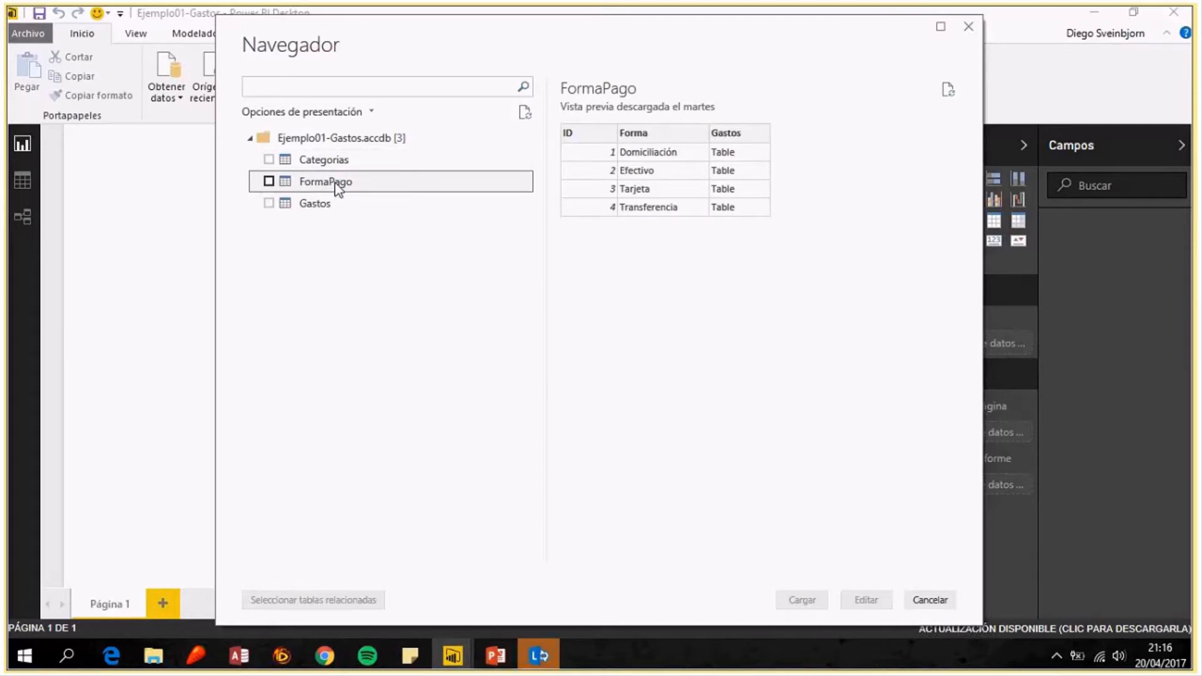
{"action": "left_click", "coordinate": [335, 211]}
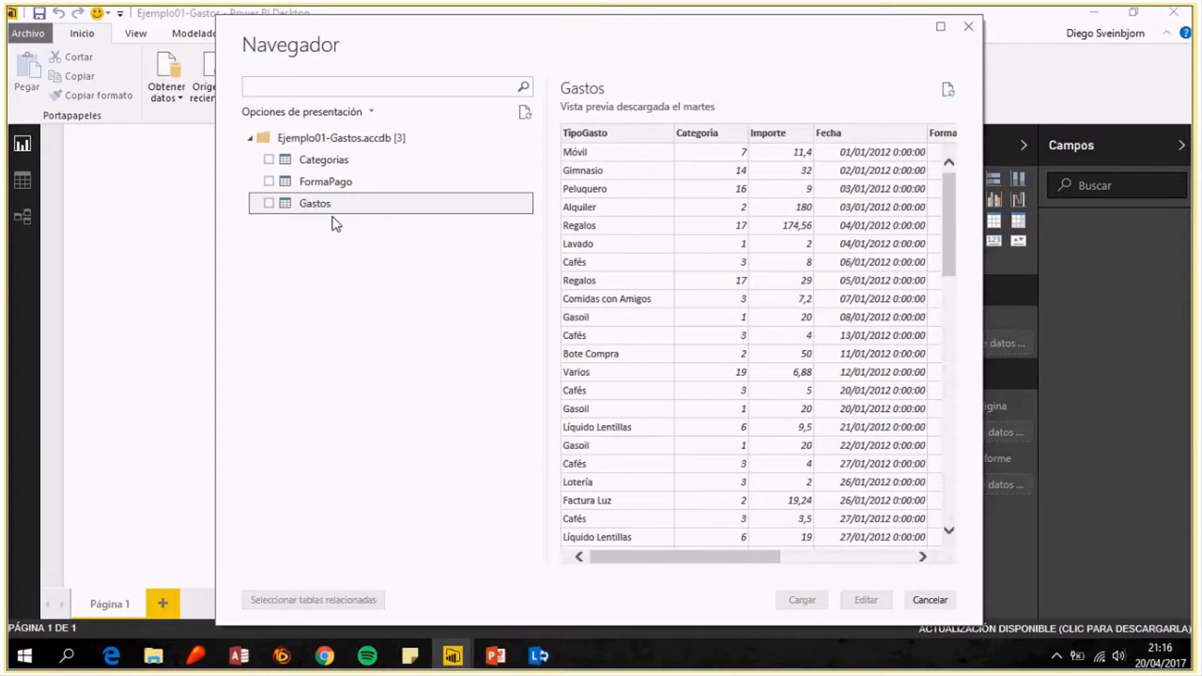
Select the Gastos, FormaPago and Categorias tables and load them into the report.
{"action": "left_click", "coordinate": [268, 203]}
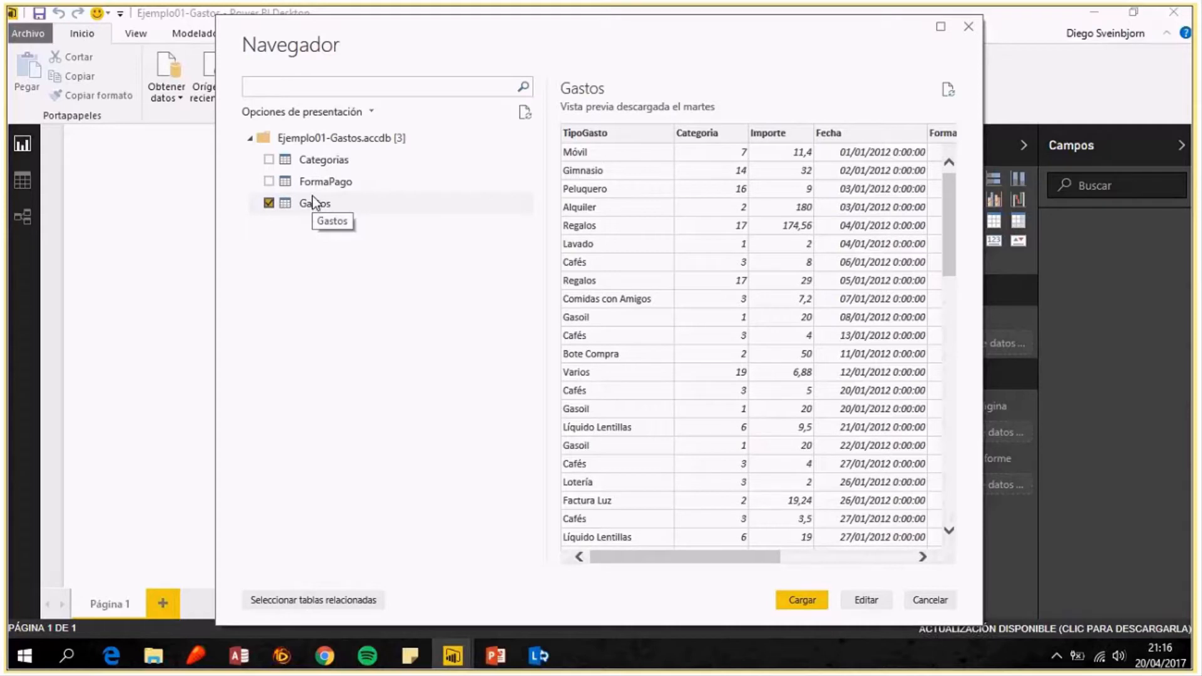
{"action": "left_click", "coordinate": [269, 181]}
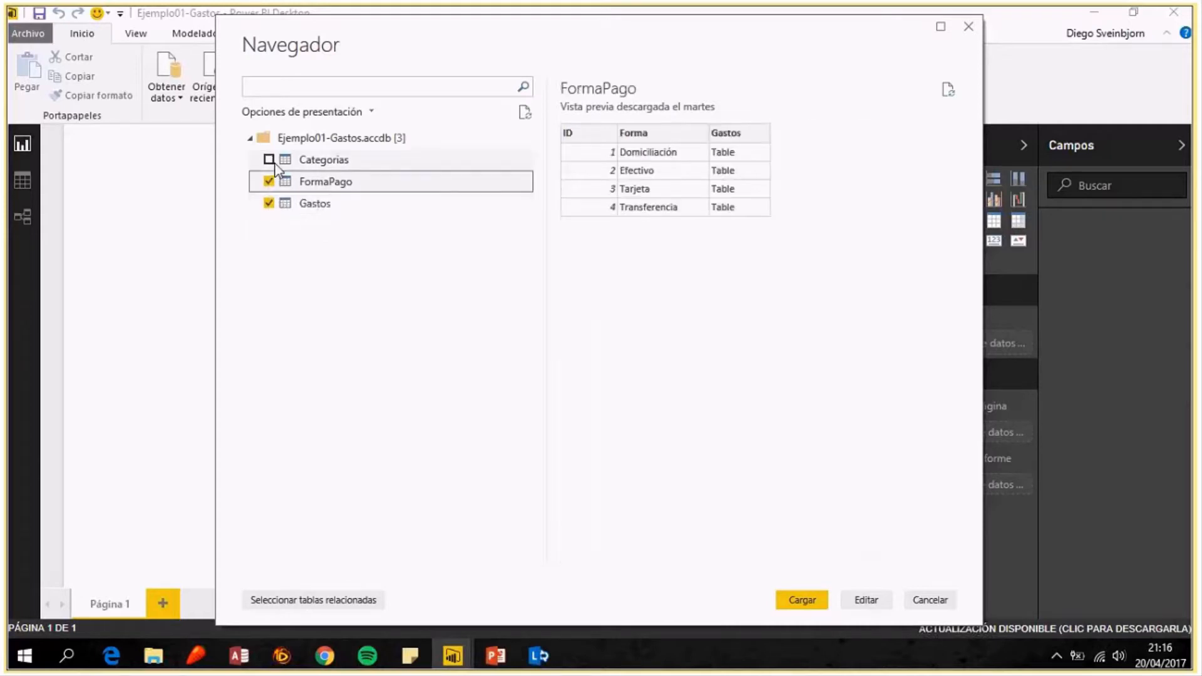
{"action": "left_click", "coordinate": [269, 161]}
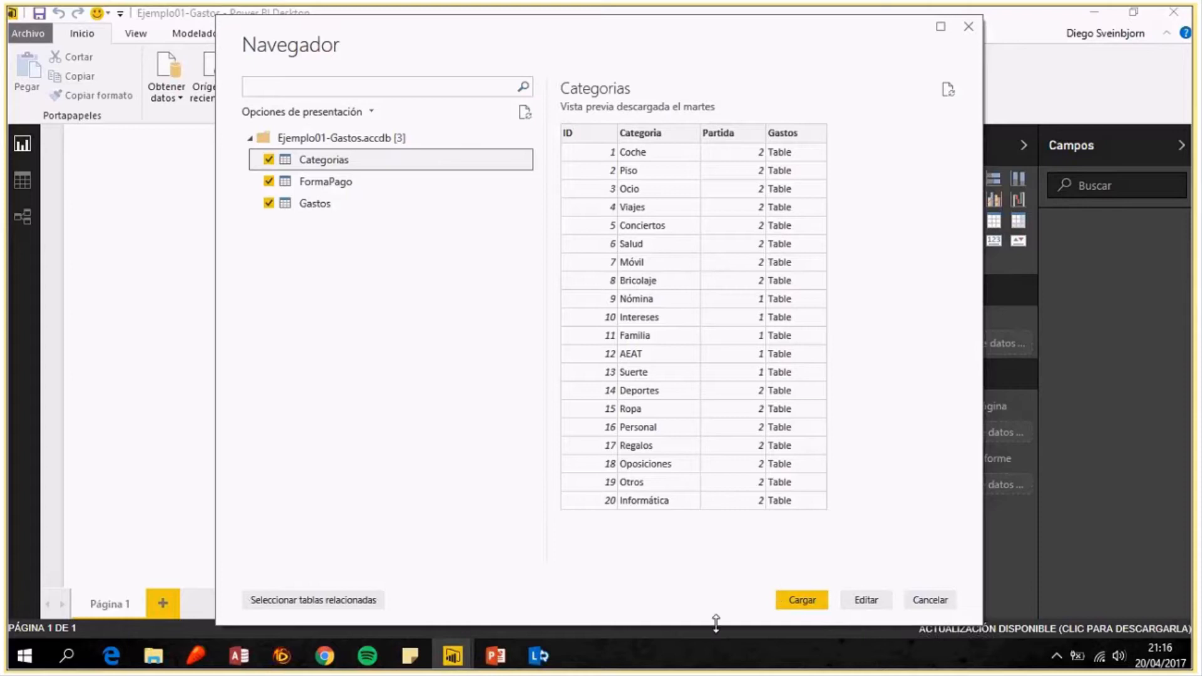
{"action": "left_click", "coordinate": [810, 600]}
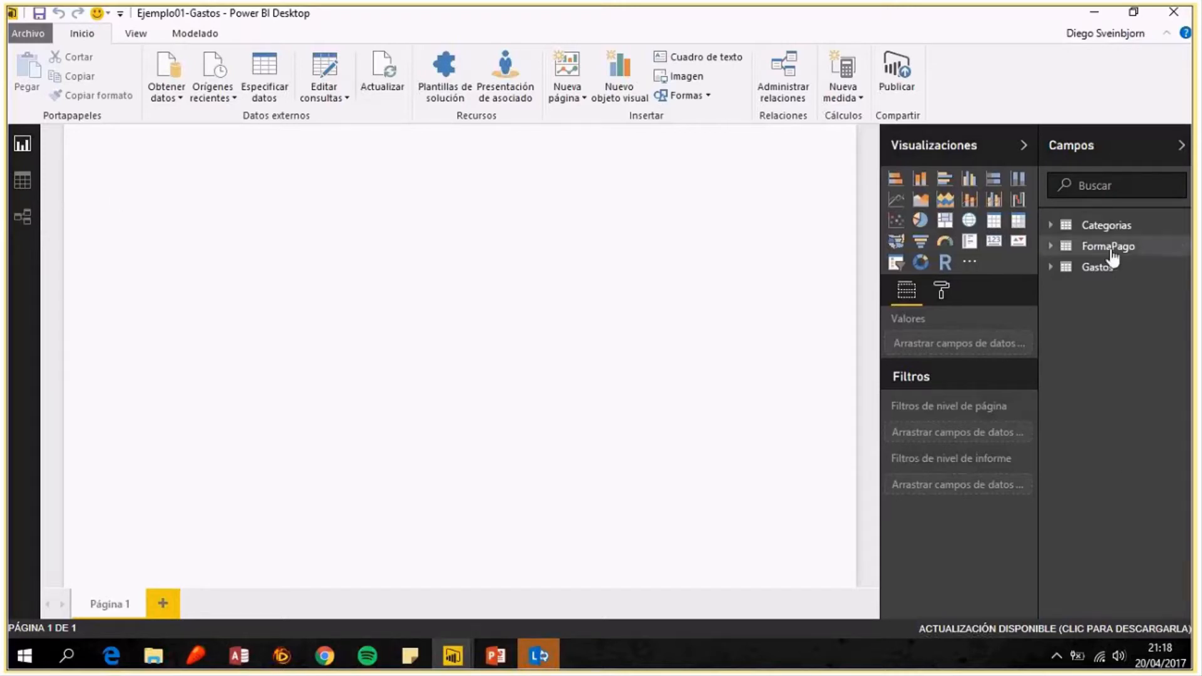
Expand the Categorias, FormaPago and Gastos tables to view their fields.
{"action": "left_click", "coordinate": [1089, 224]}
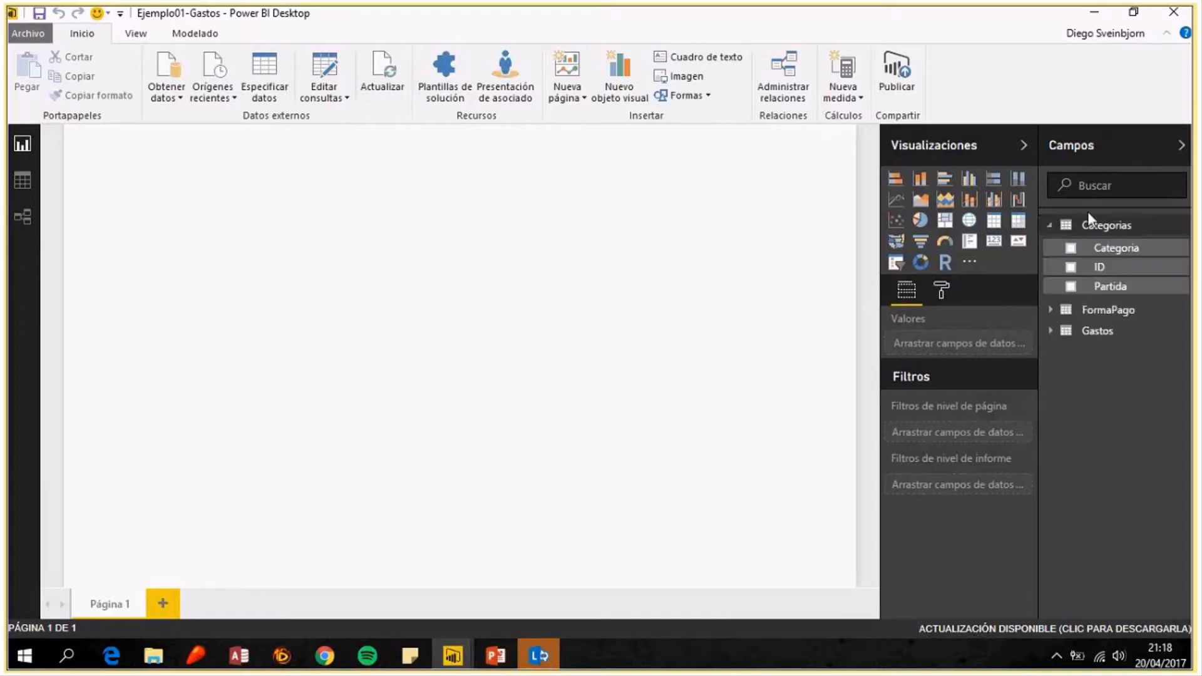
{"action": "left_click", "coordinate": [1101, 310]}
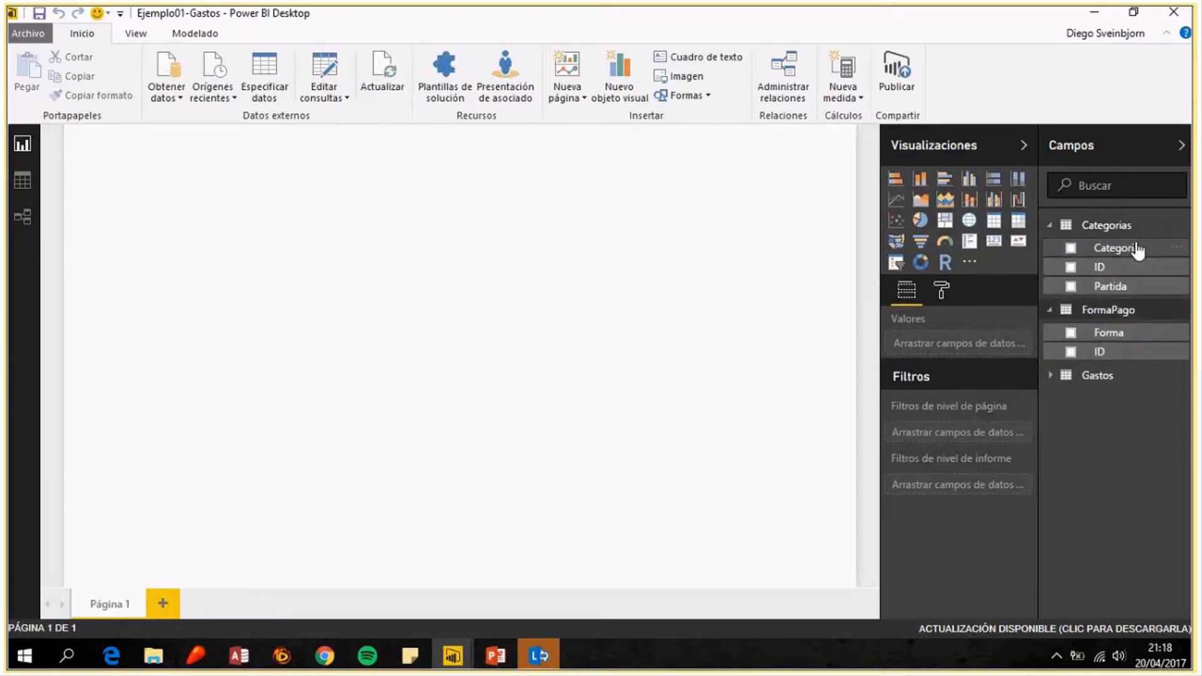
{"action": "left_click", "coordinate": [1099, 376]}
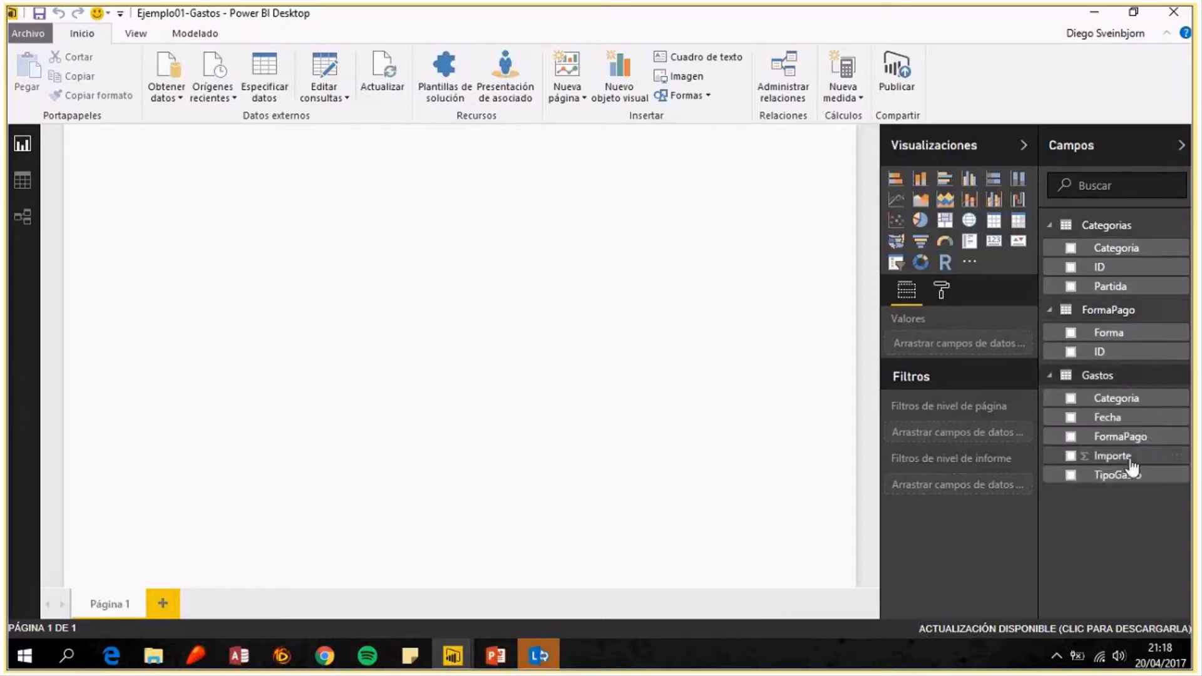
Switch to the data view and look through the rows of the FormaPago and Gastos tables.
{"action": "left_click", "coordinate": [14, 178]}
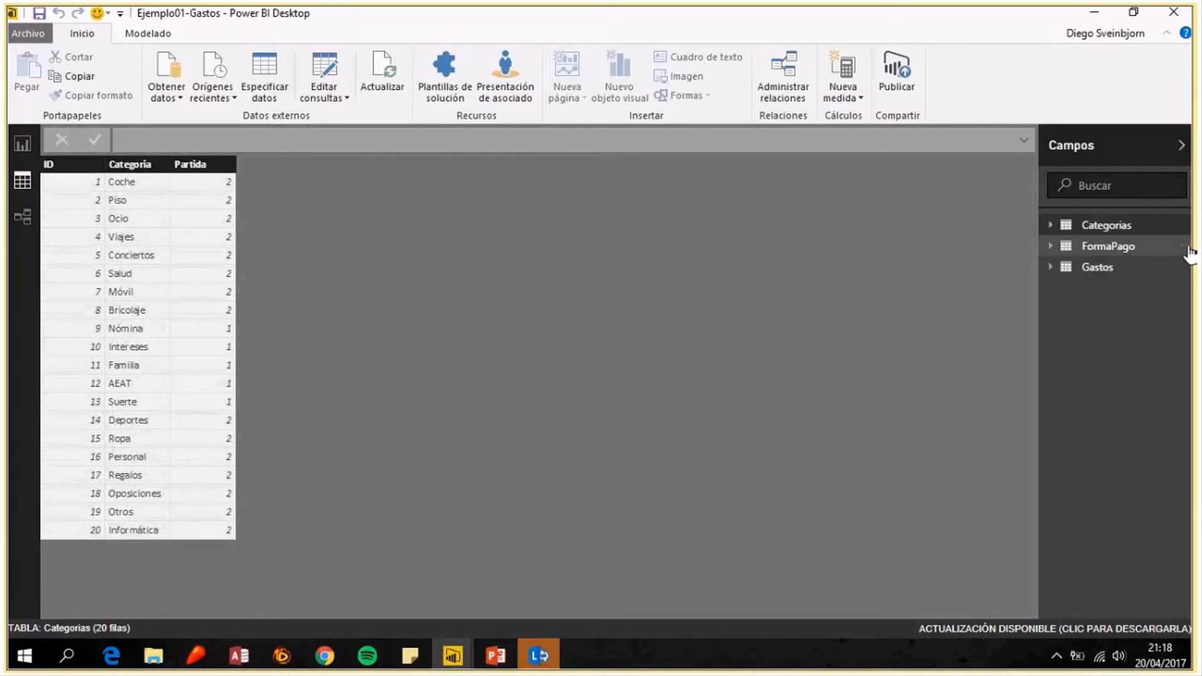
{"action": "left_click", "coordinate": [1111, 249]}
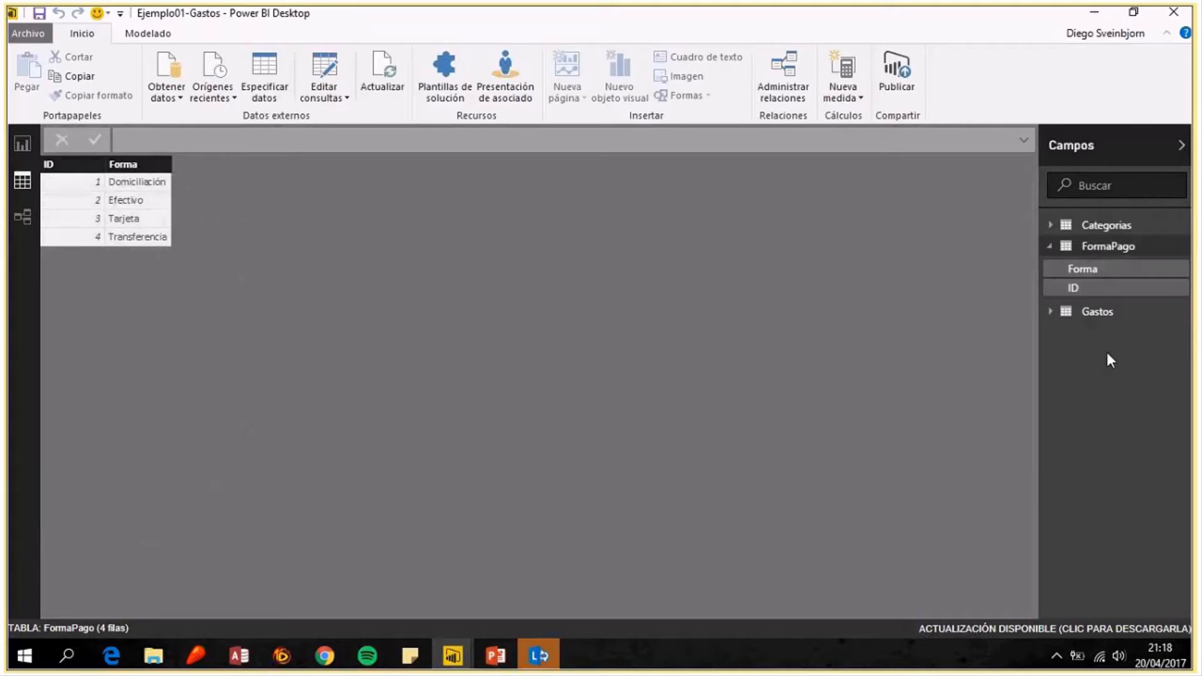
{"action": "left_click", "coordinate": [1105, 316]}
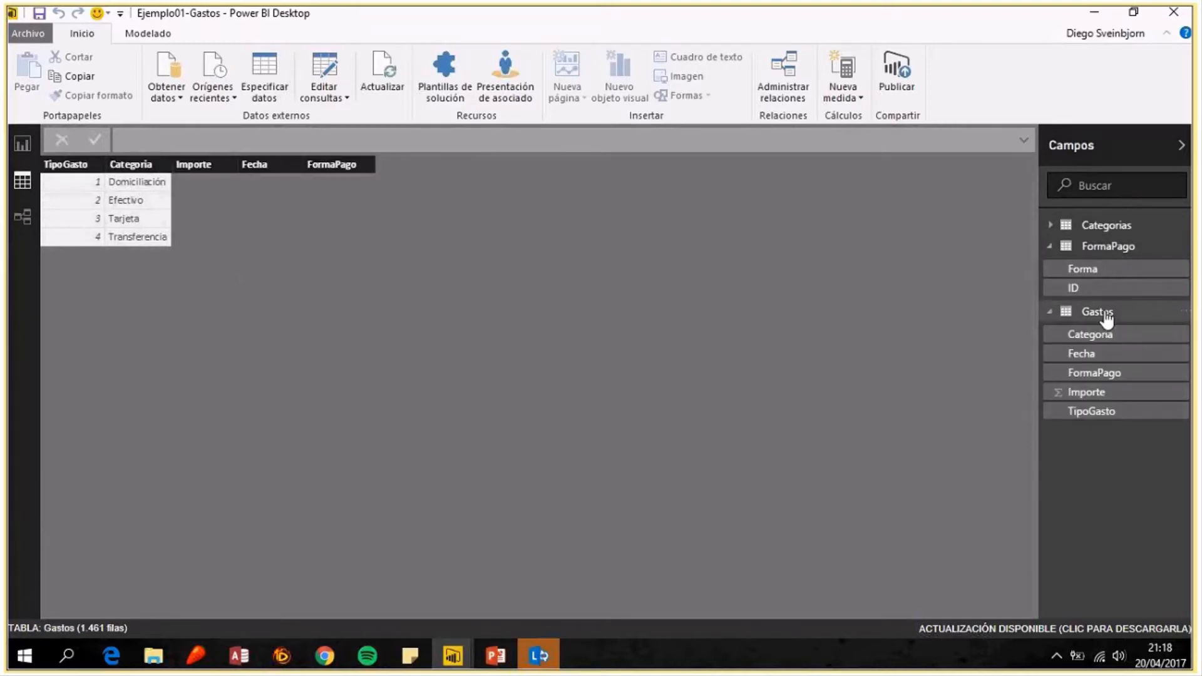
{"action": "scroll", "coordinate": [277, 219], "scroll_direction": "down", "scroll_amount": 3}
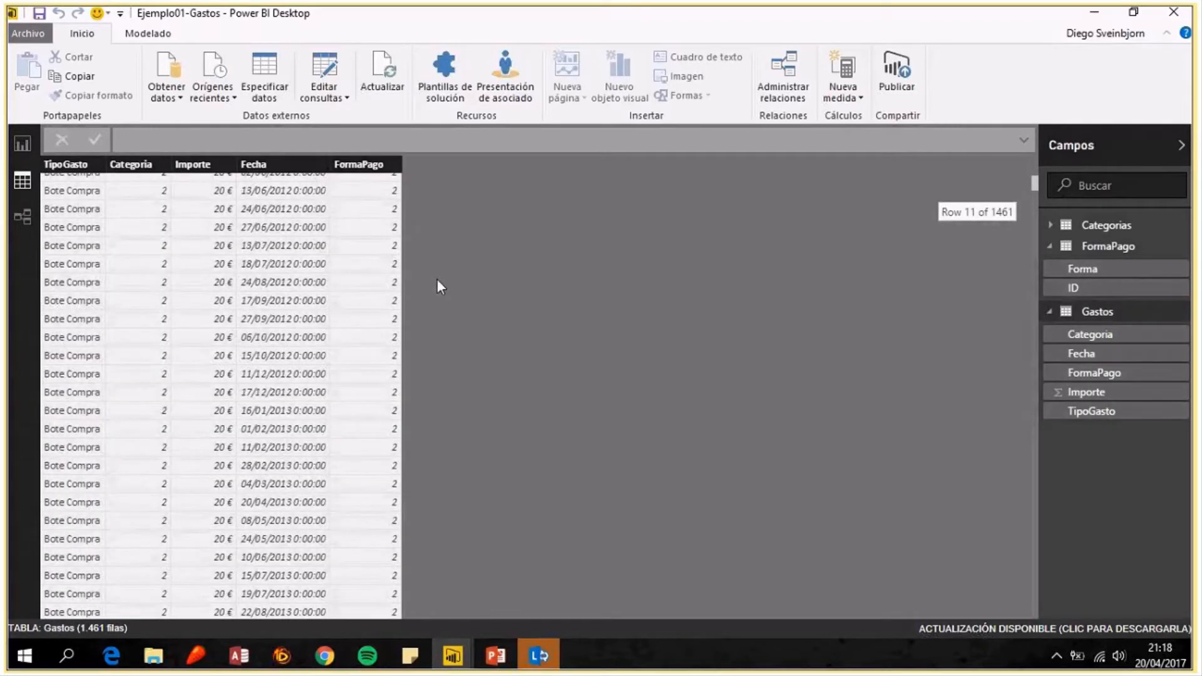
{"action": "scroll", "coordinate": [407, 300], "scroll_direction": "down", "scroll_amount": 6}
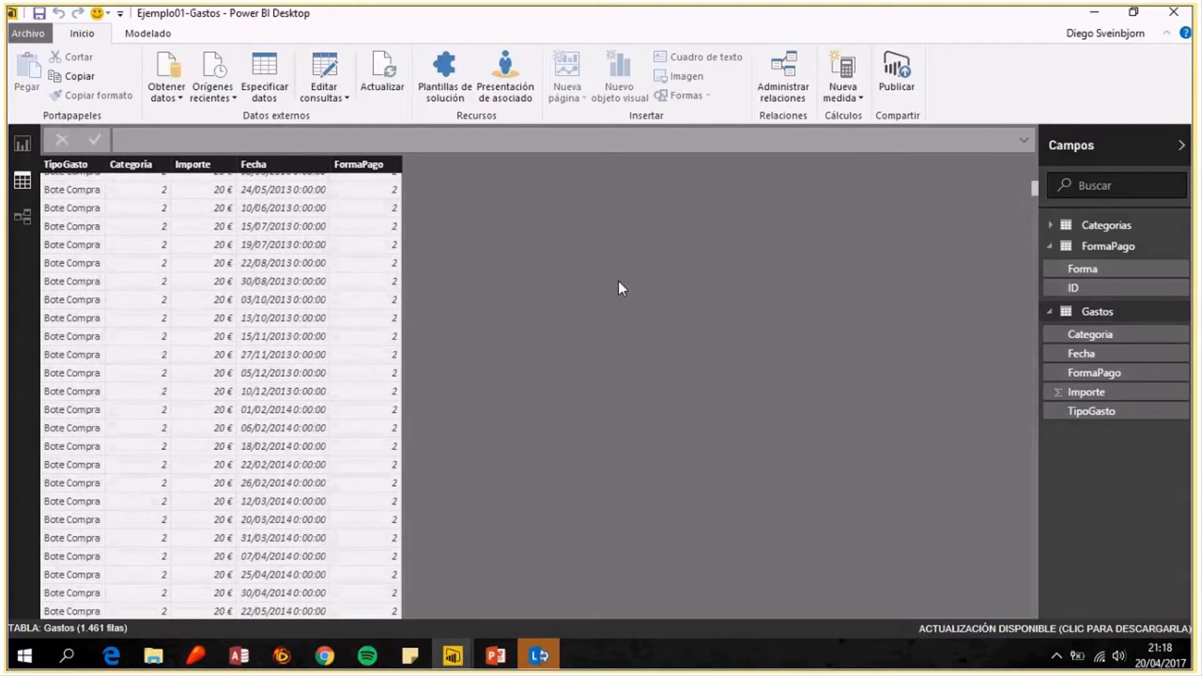
In the relationships diagram, align Categorias above FormaPago, beside Gastos, and enlarge the Gastos table to show all its fields.
{"action": "left_click", "coordinate": [22, 217]}
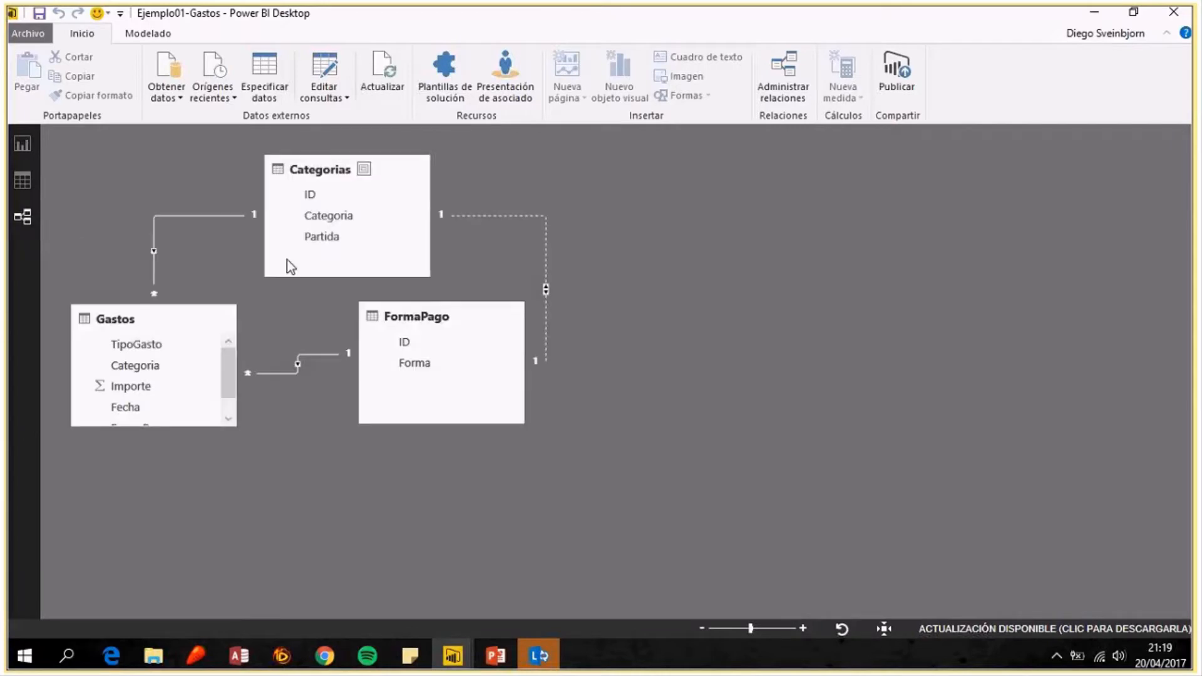
{"action": "left_click_drag", "start_coordinate": [491, 317], "coordinate": [499, 417]}
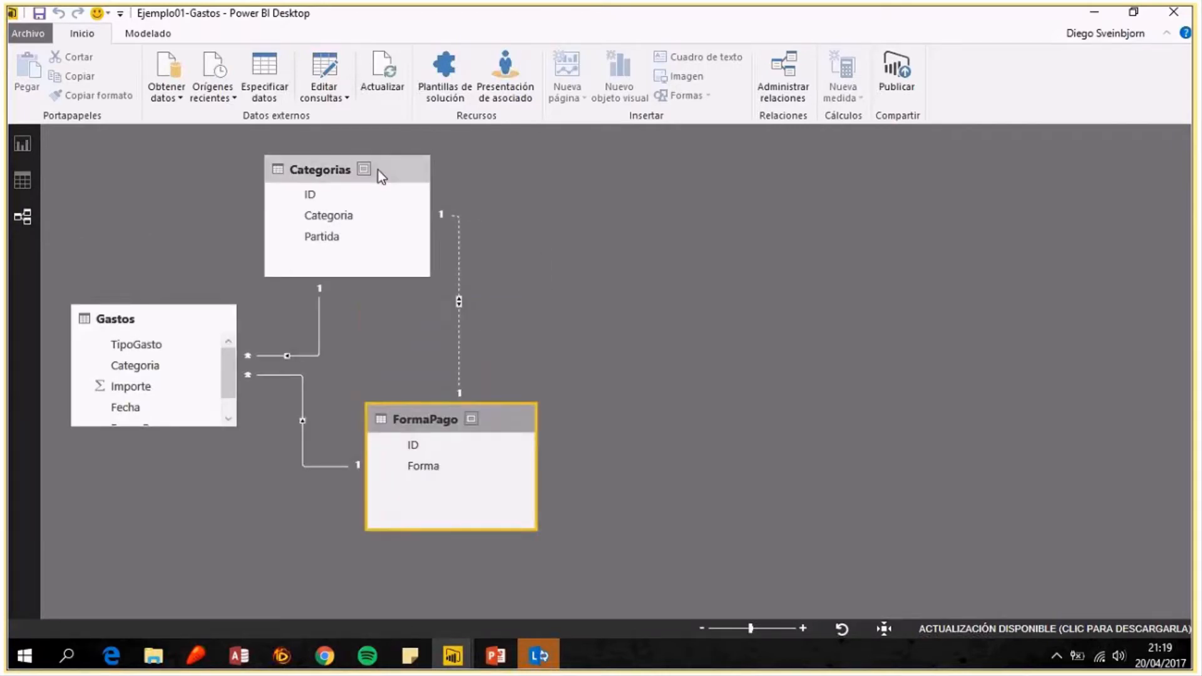
{"action": "left_click_drag", "start_coordinate": [378, 170], "coordinate": [504, 151]}
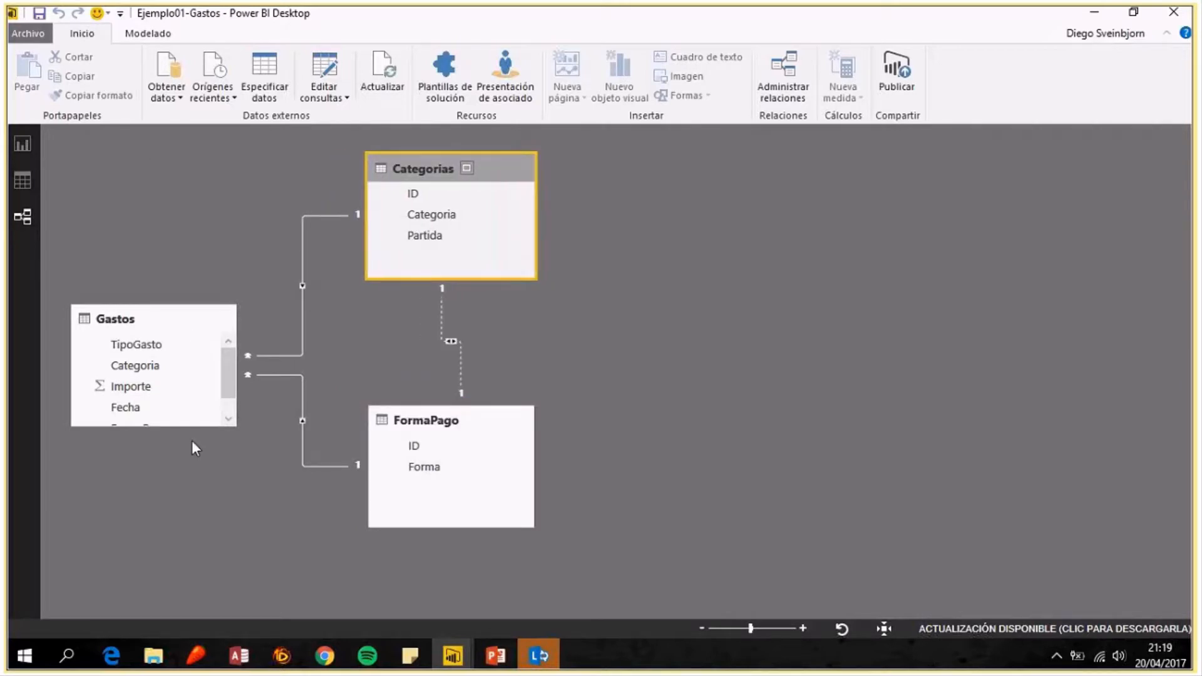
{"action": "left_click_drag", "start_coordinate": [197, 426], "coordinate": [212, 507]}
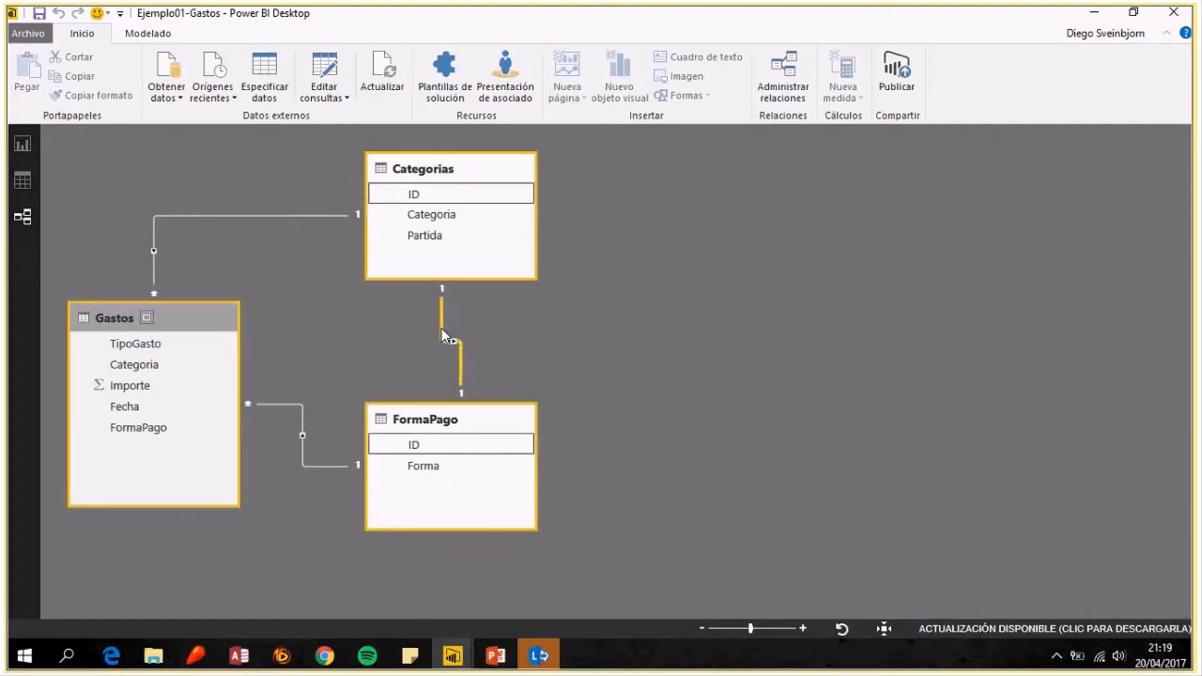
Delete the inactive relationship between the ID fields of Categorias and FormaPago.
{"action": "left_click", "coordinate": [442, 330]}
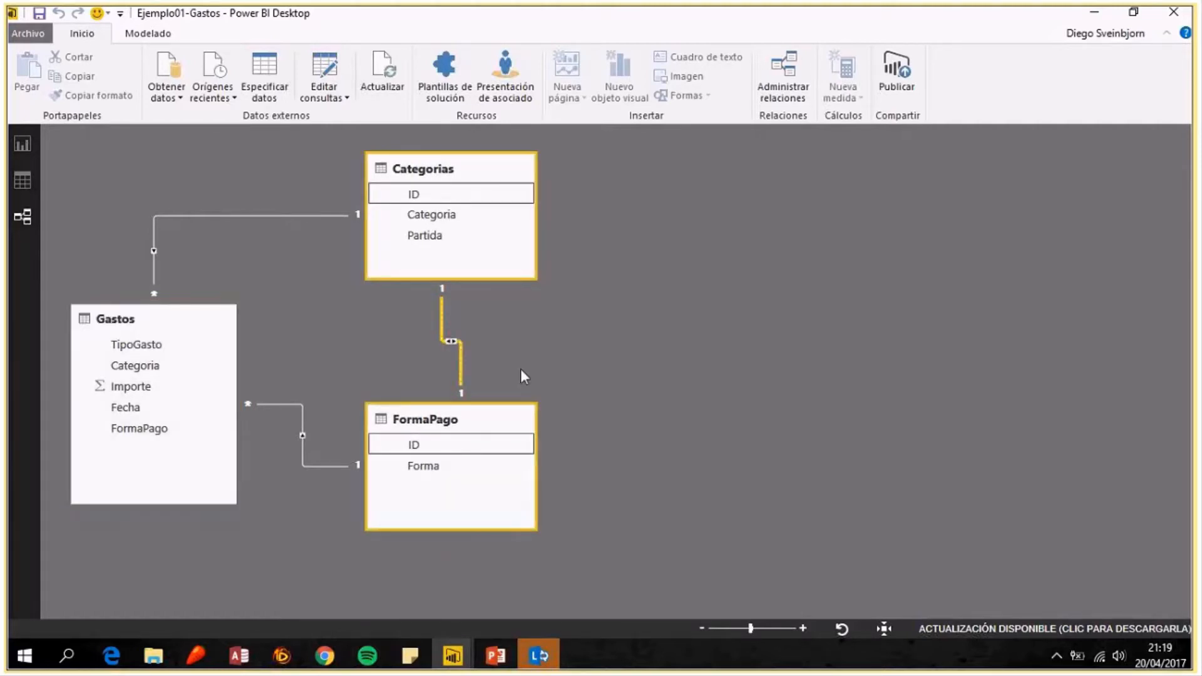
{"action": "key", "text": "Delete"}
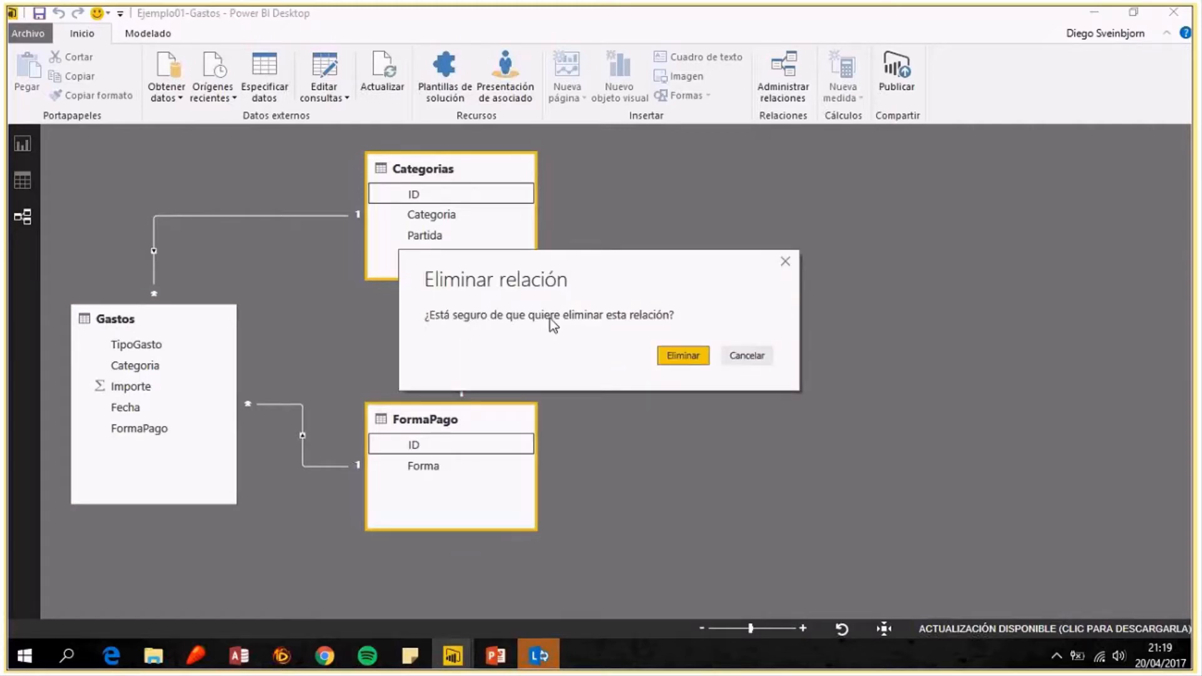
{"action": "left_click", "coordinate": [686, 359]}
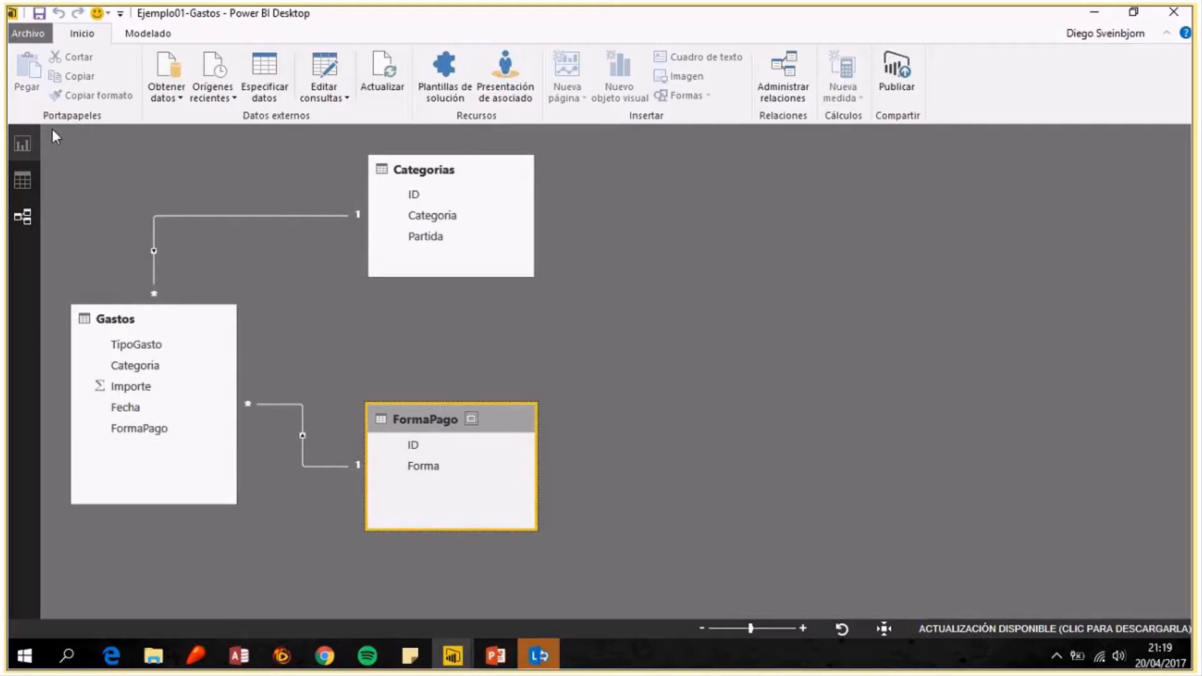
In the data view, format the Fecha column of the Gastos table as 14/03/2001 (dd/MM/yyyy).
{"action": "left_click", "coordinate": [23, 145]}
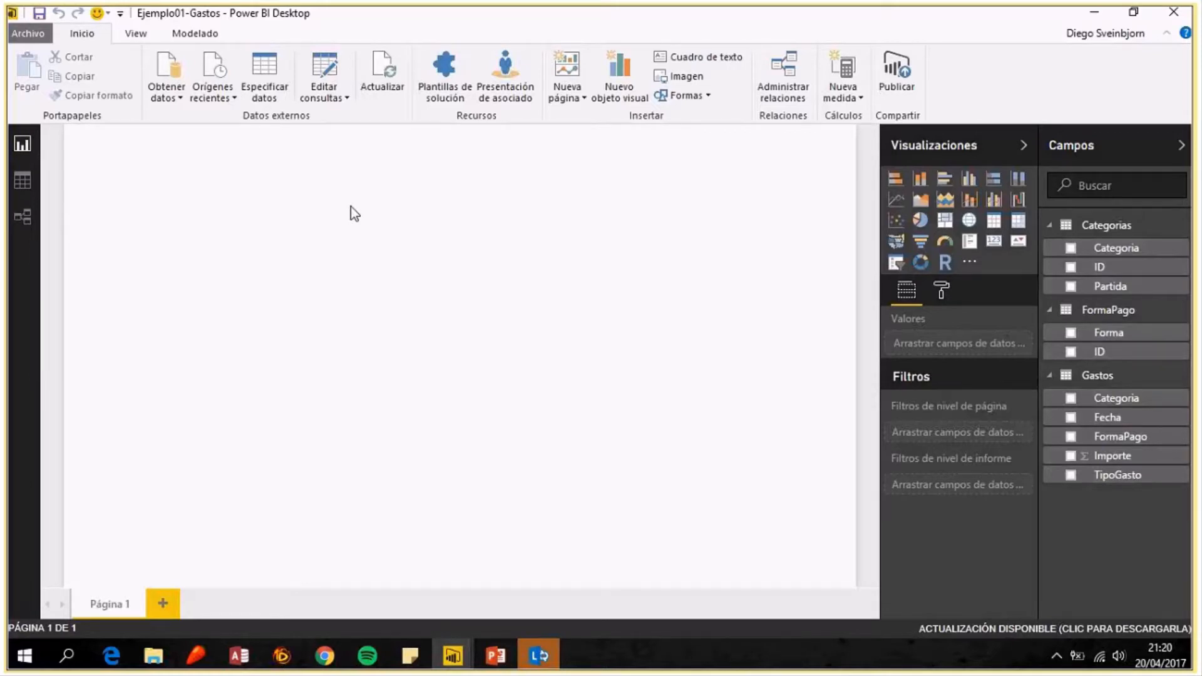
{"action": "left_click", "coordinate": [25, 176]}
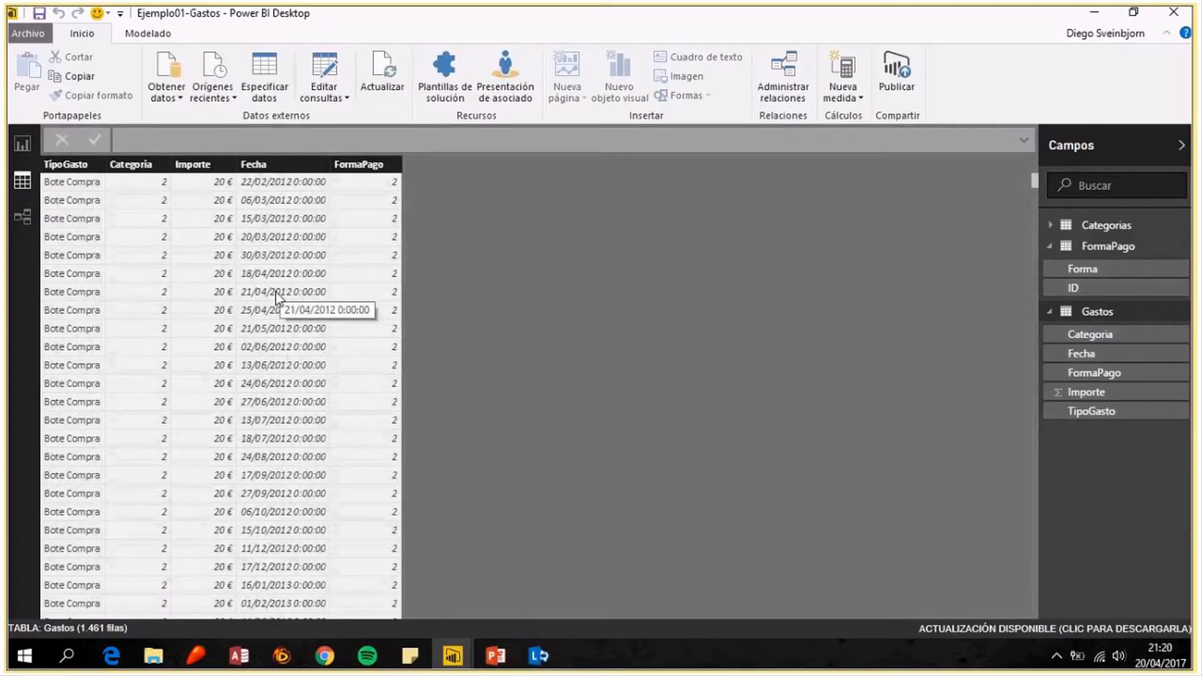
{"action": "left_click", "coordinate": [281, 169]}
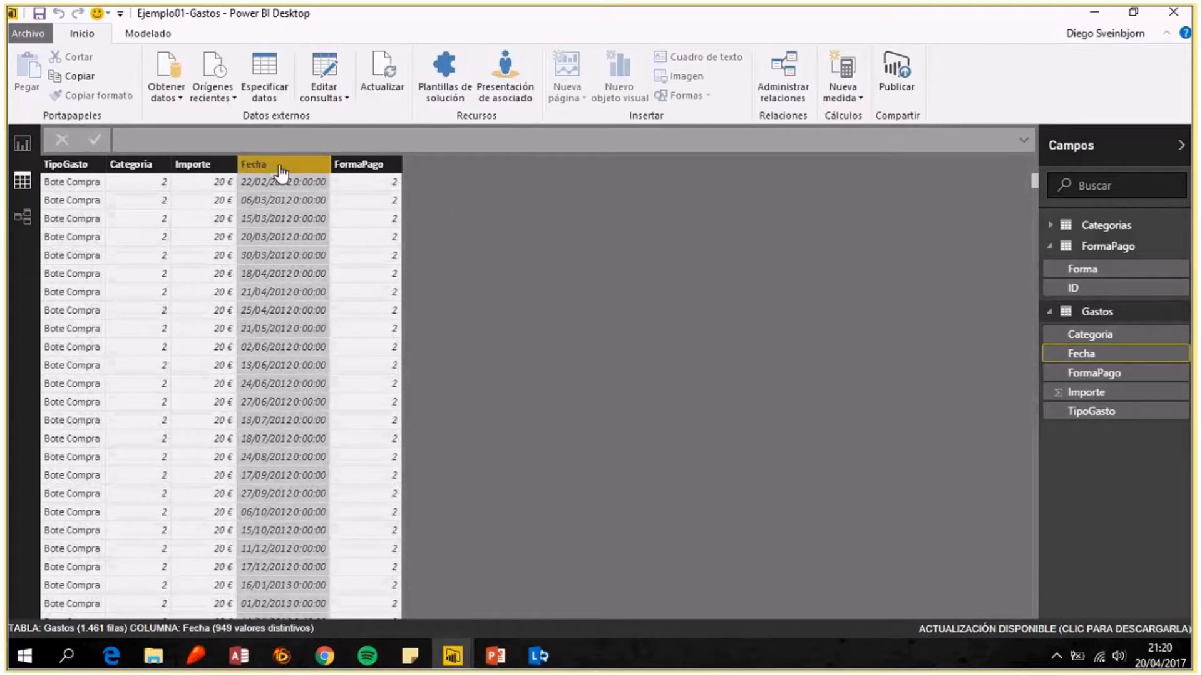
{"action": "left_click", "coordinate": [150, 38]}
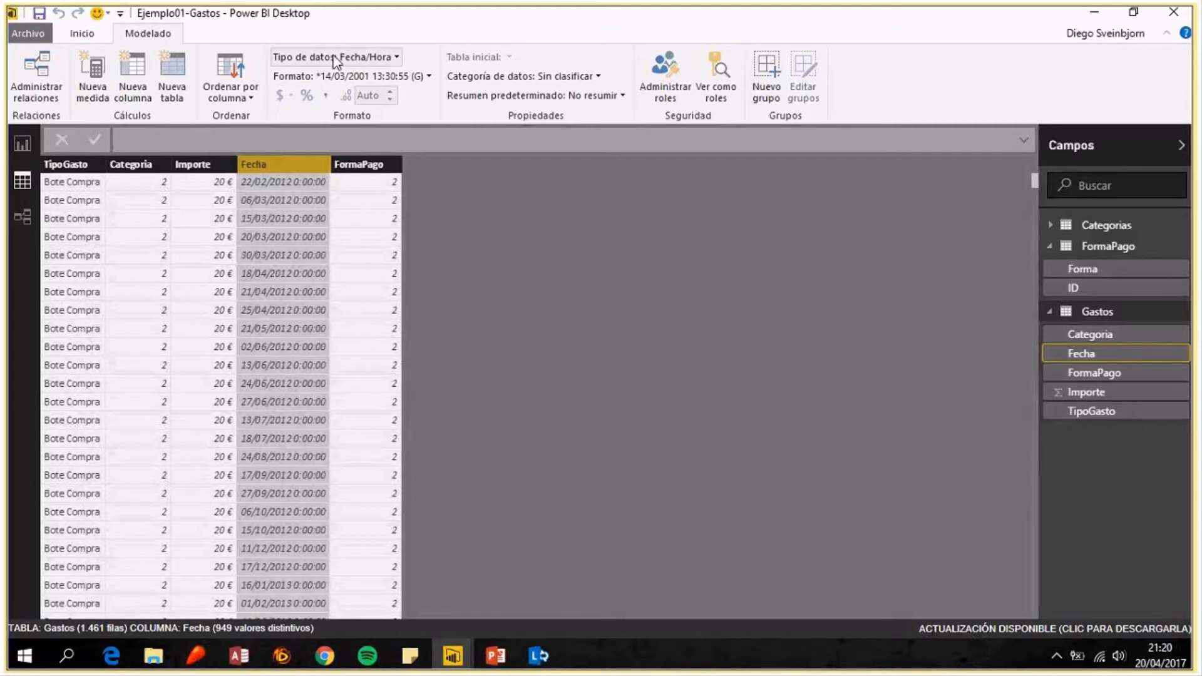
{"action": "left_click", "coordinate": [430, 76]}
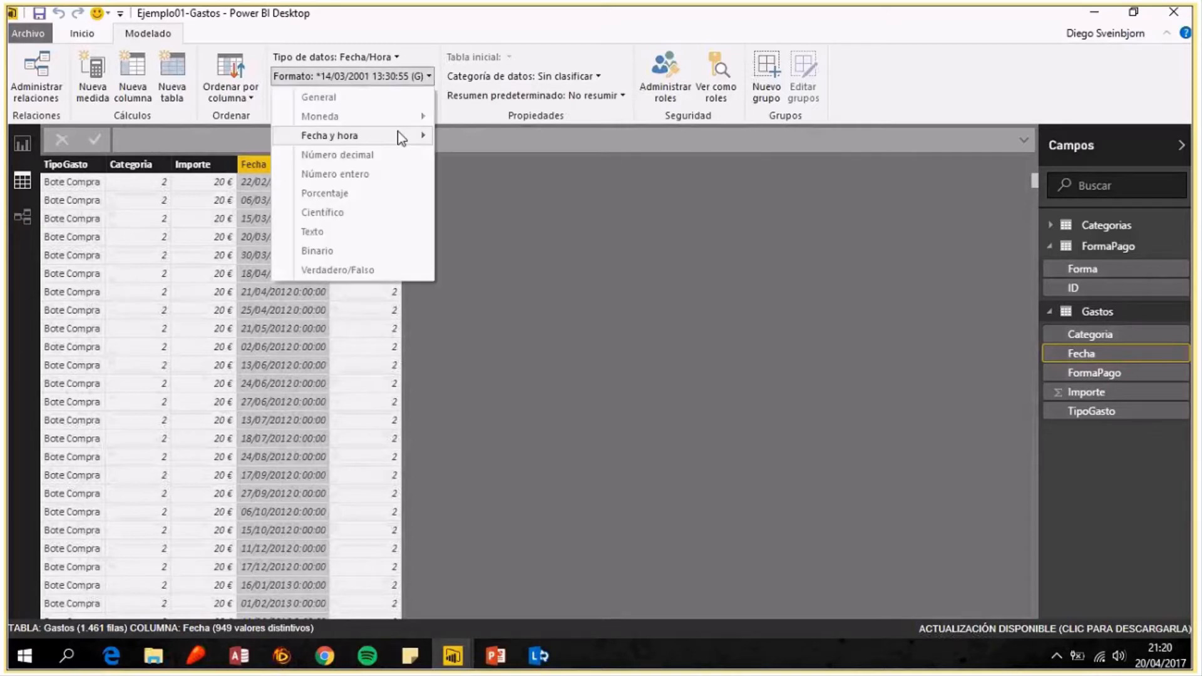
{"action": "mouse_move", "coordinate": [398, 133]}
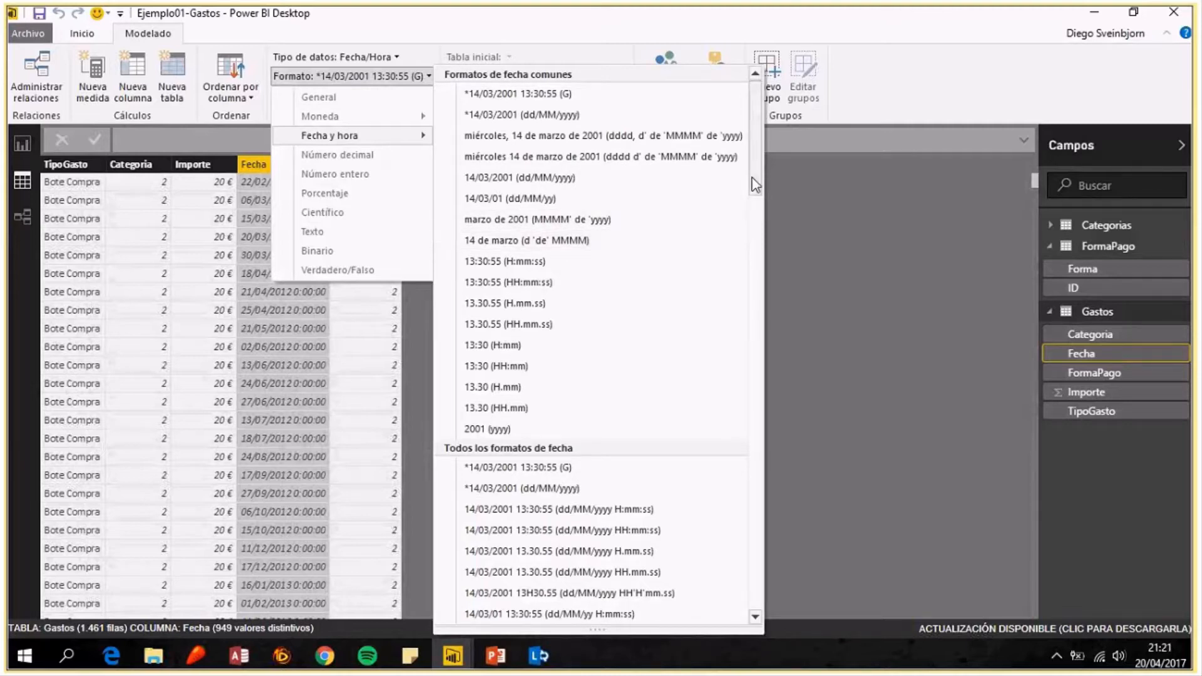
{"action": "scroll", "coordinate": [756, 185], "scroll_direction": "down", "scroll_amount": 1}
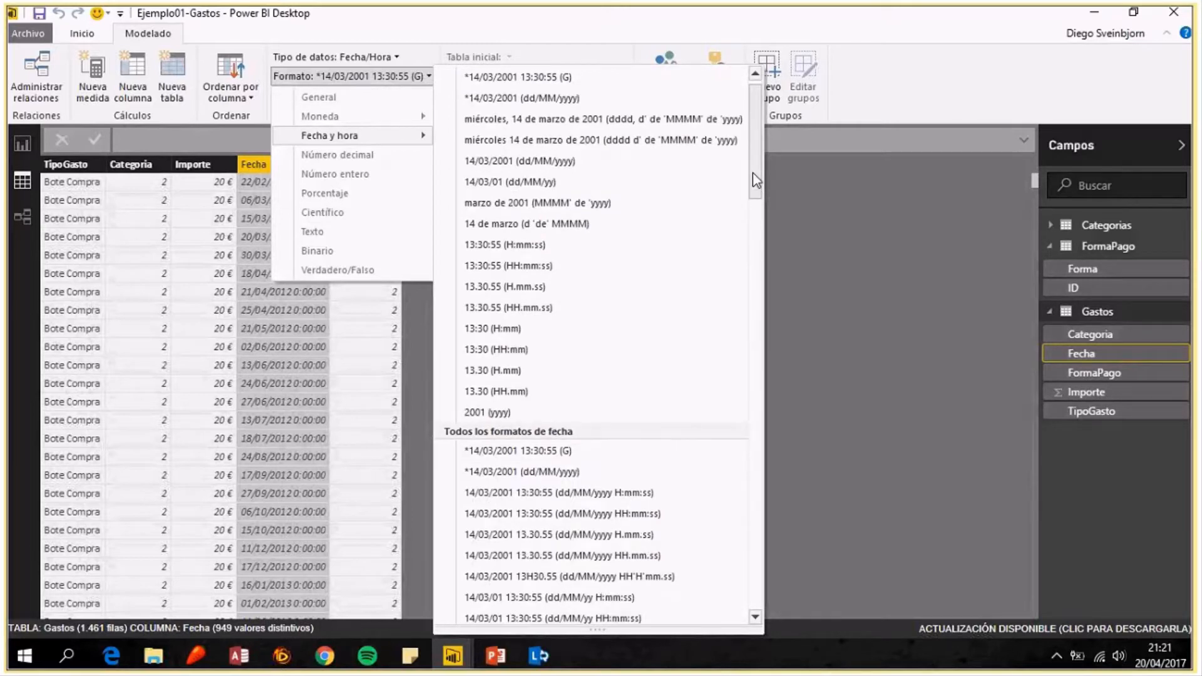
{"action": "left_click_drag", "start_coordinate": [753, 174], "coordinate": [750, 137]}
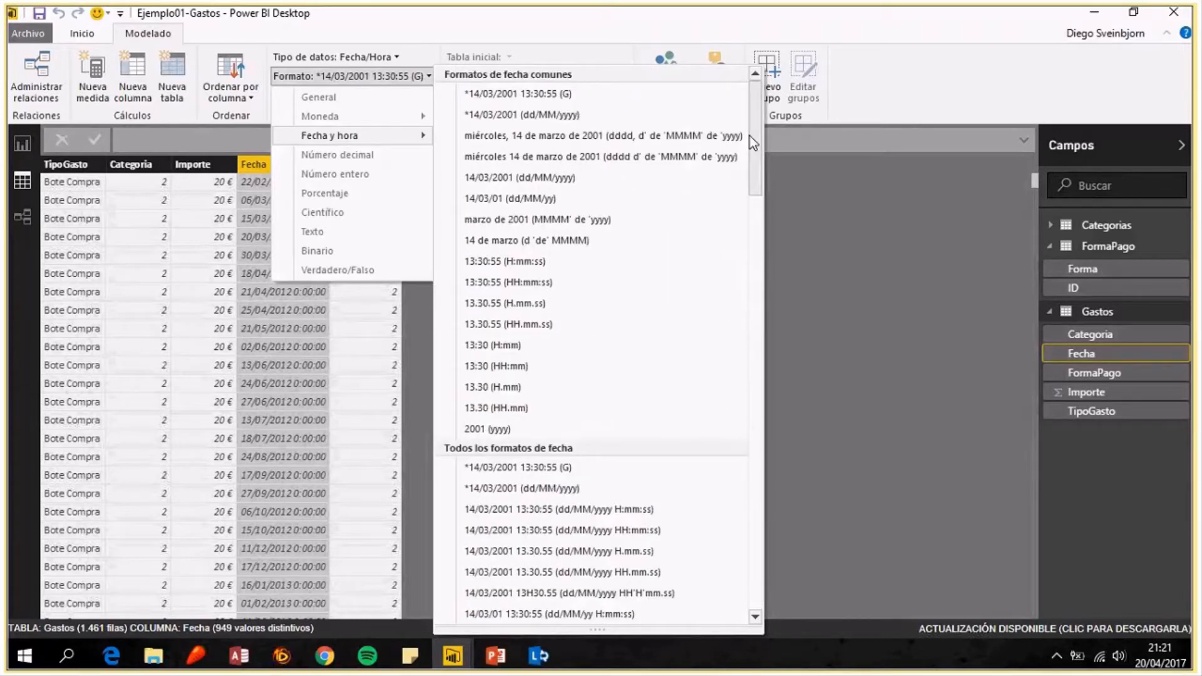
{"action": "left_click", "coordinate": [523, 180]}
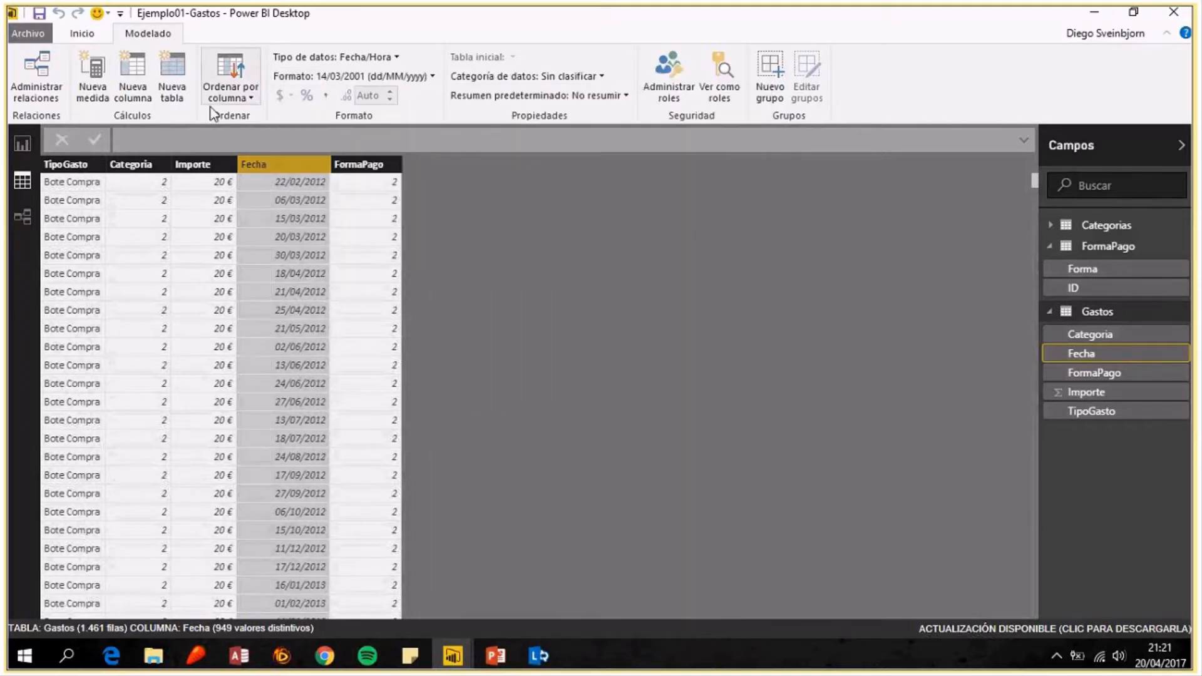
Format the Importe column of the Gastos table as currency with the € Euro (123 €) symbol.
{"action": "left_click", "coordinate": [207, 168]}
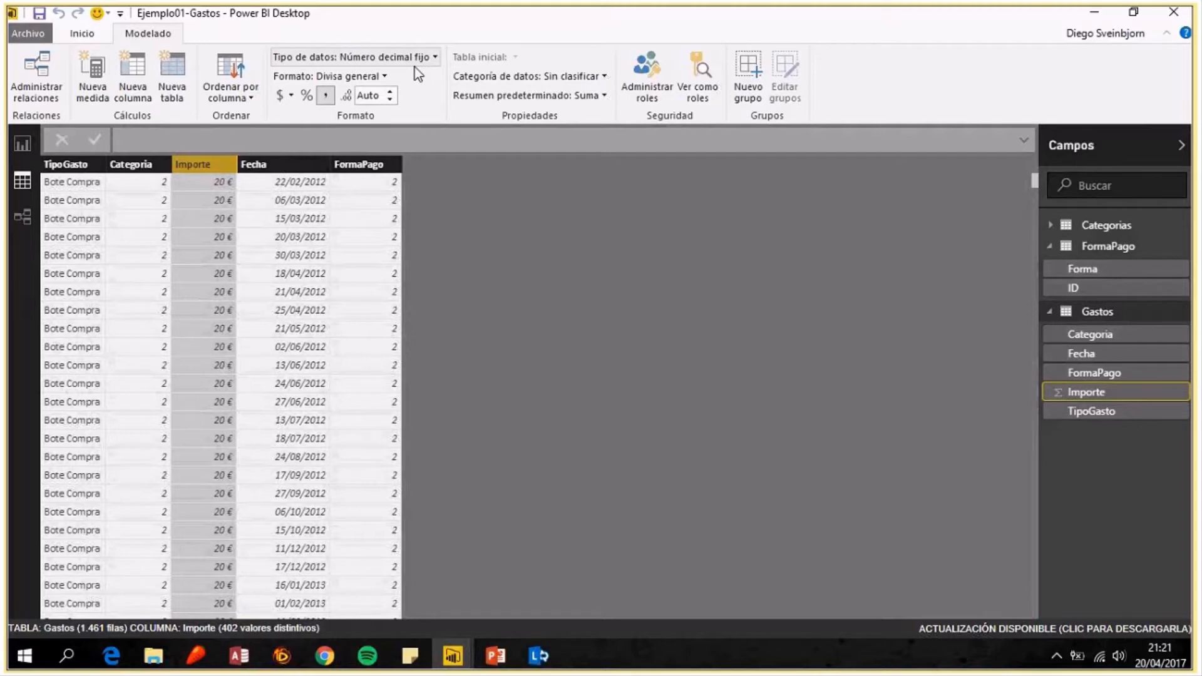
{"action": "left_click", "coordinate": [435, 57]}
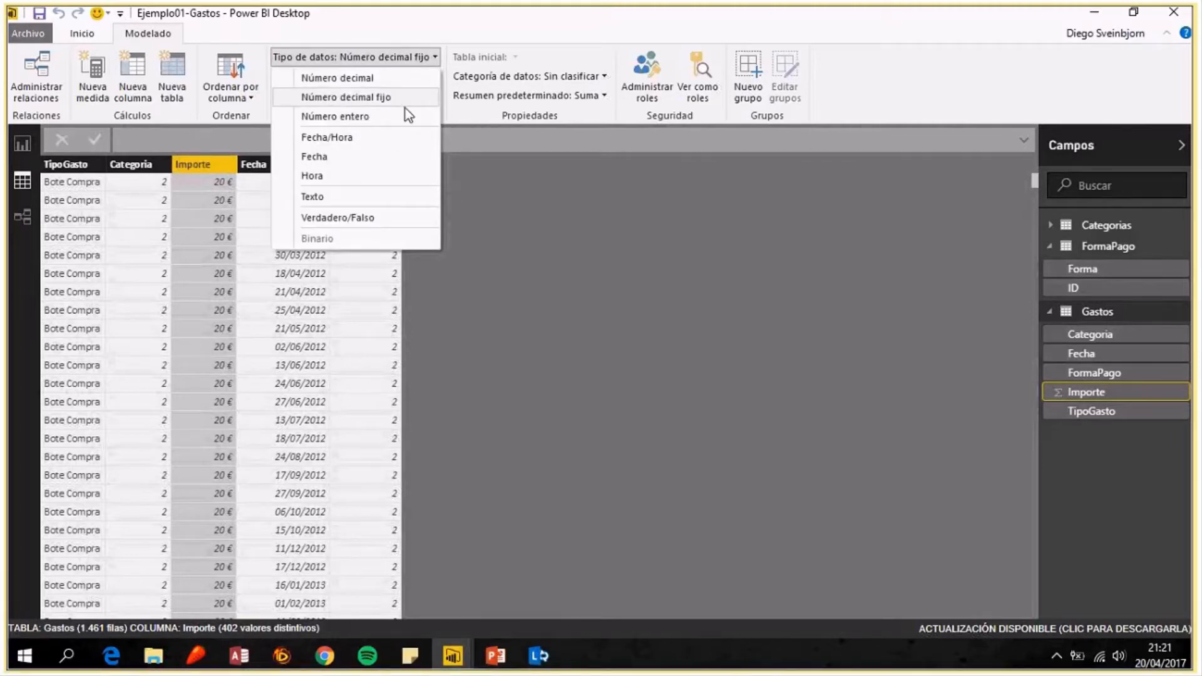
{"action": "left_click", "coordinate": [448, 28]}
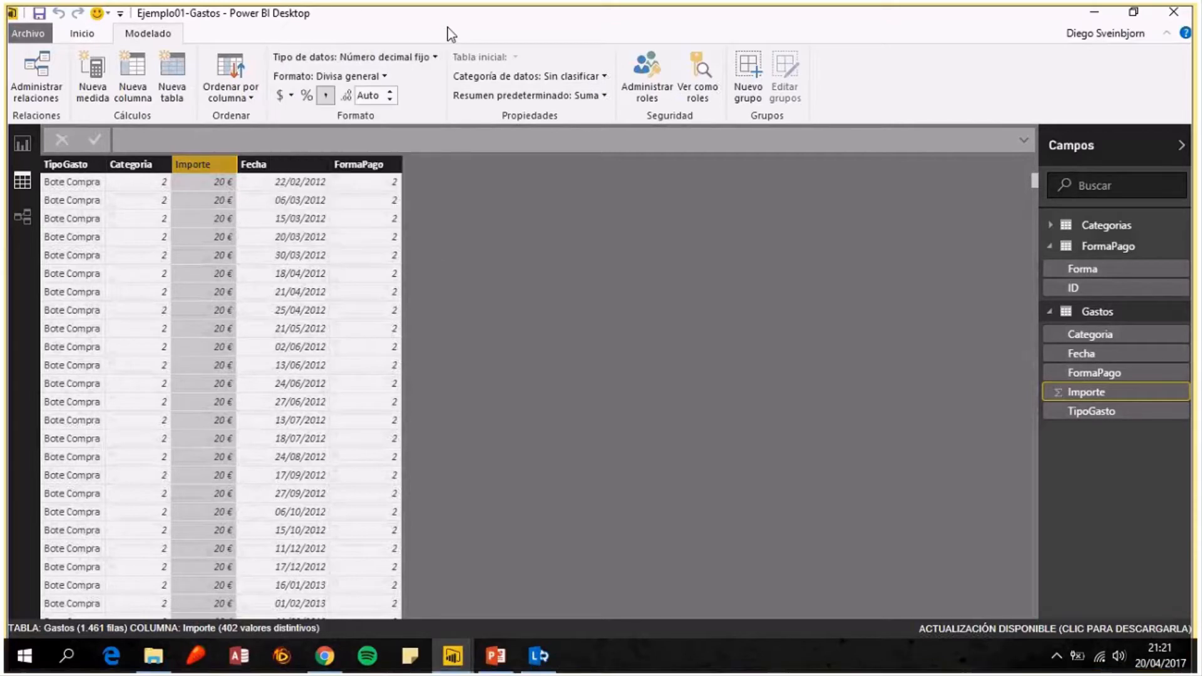
{"action": "left_click", "coordinate": [384, 77]}
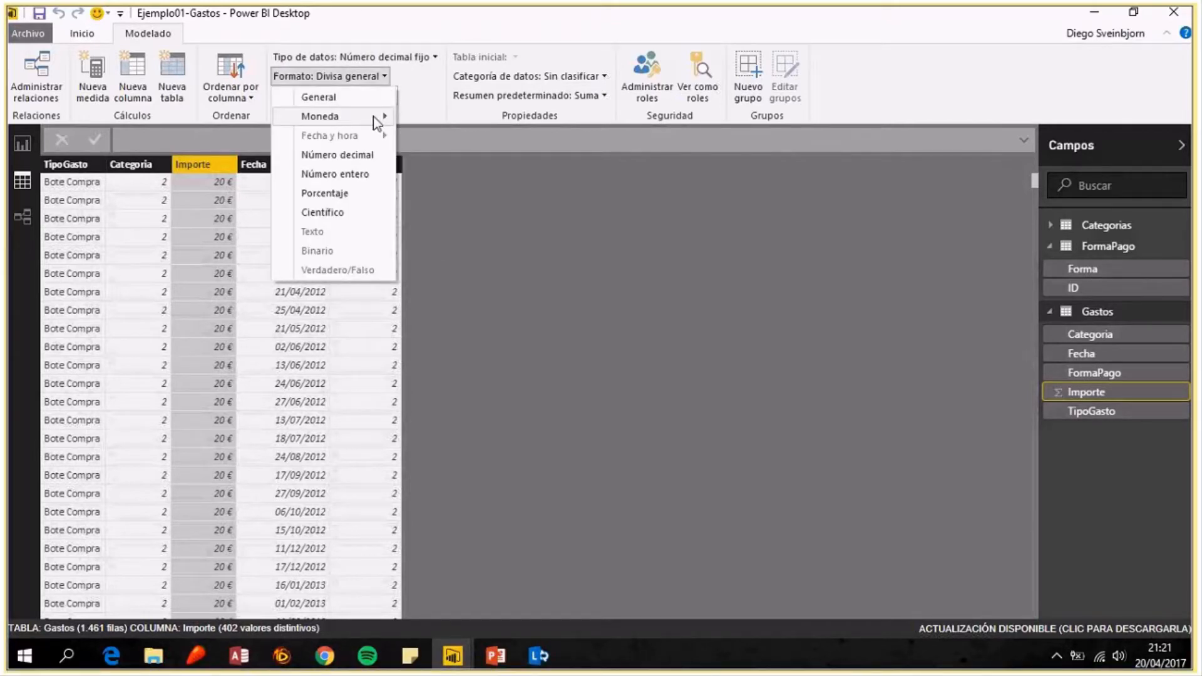
{"action": "mouse_move", "coordinate": [363, 100]}
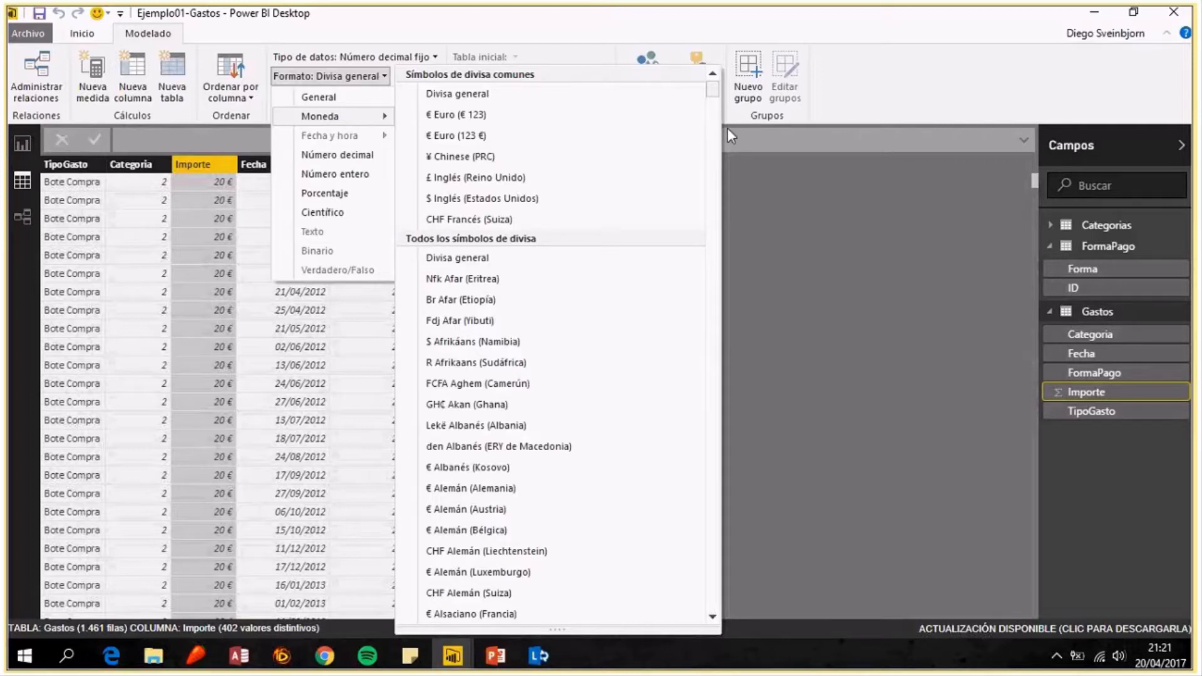
{"action": "left_click", "coordinate": [713, 112]}
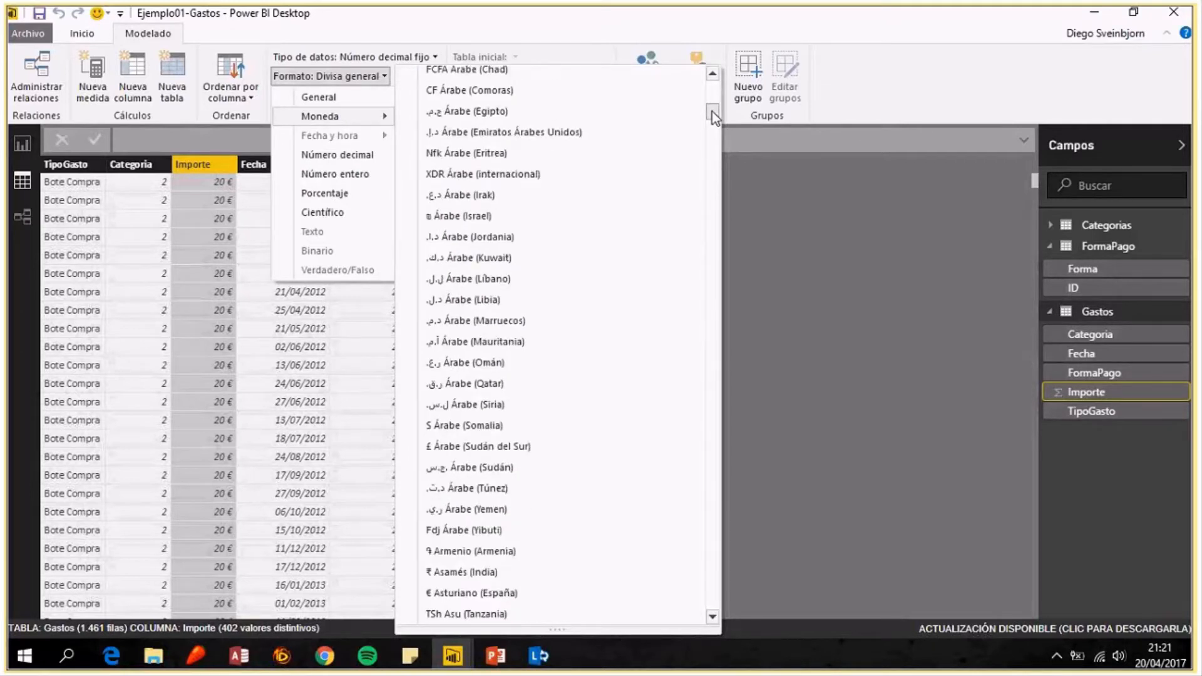
{"action": "scroll", "coordinate": [712, 116], "scroll_direction": "up", "scroll_amount": 7}
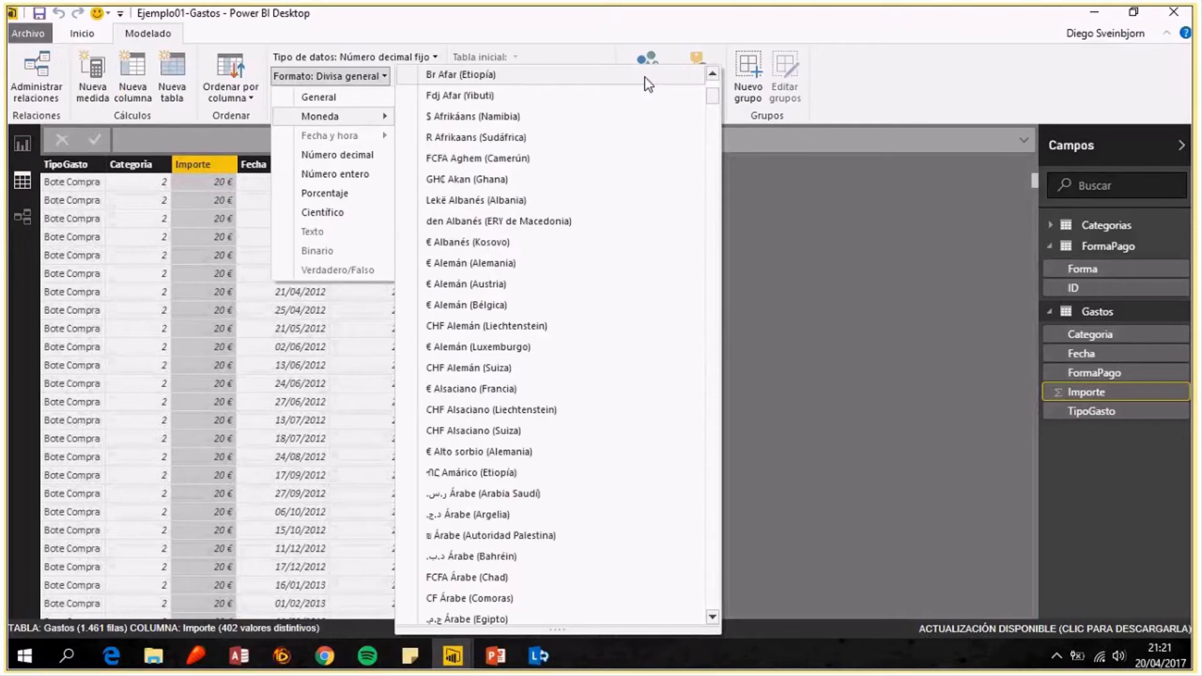
{"action": "scroll", "coordinate": [648, 84], "scroll_direction": "up", "scroll_amount": 4}
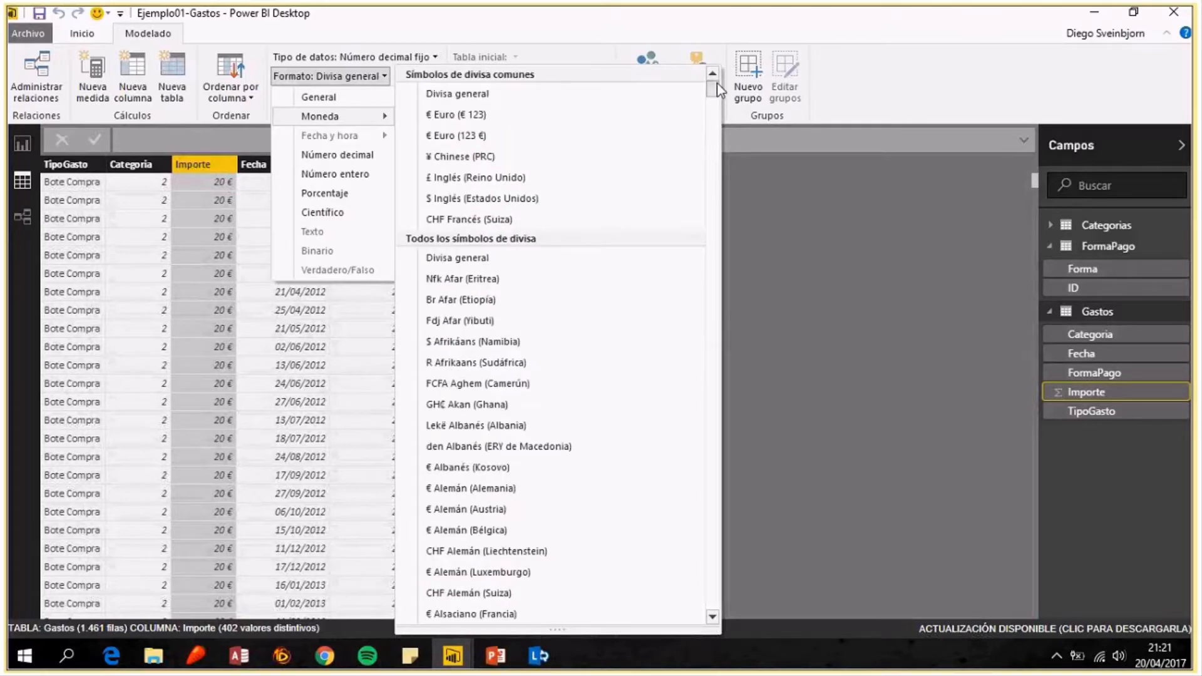
{"action": "left_click", "coordinate": [481, 139]}
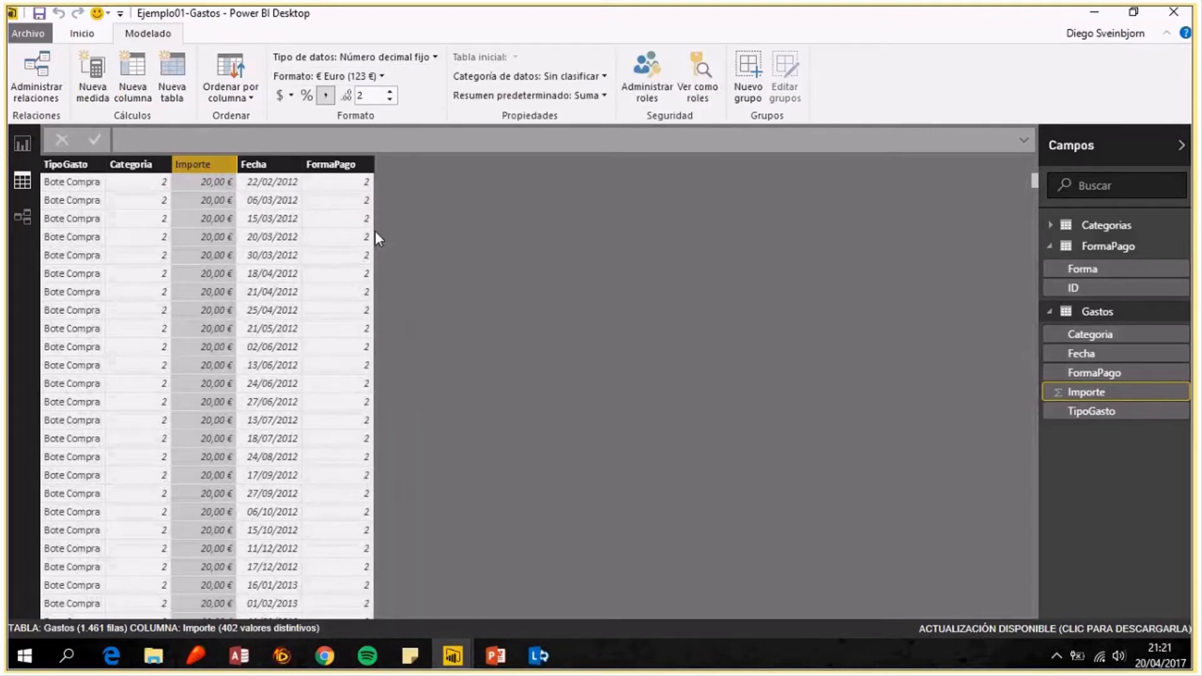
Open the query editor from the report view and refresh the preview of the Gastos query.
{"action": "left_click", "coordinate": [133, 165]}
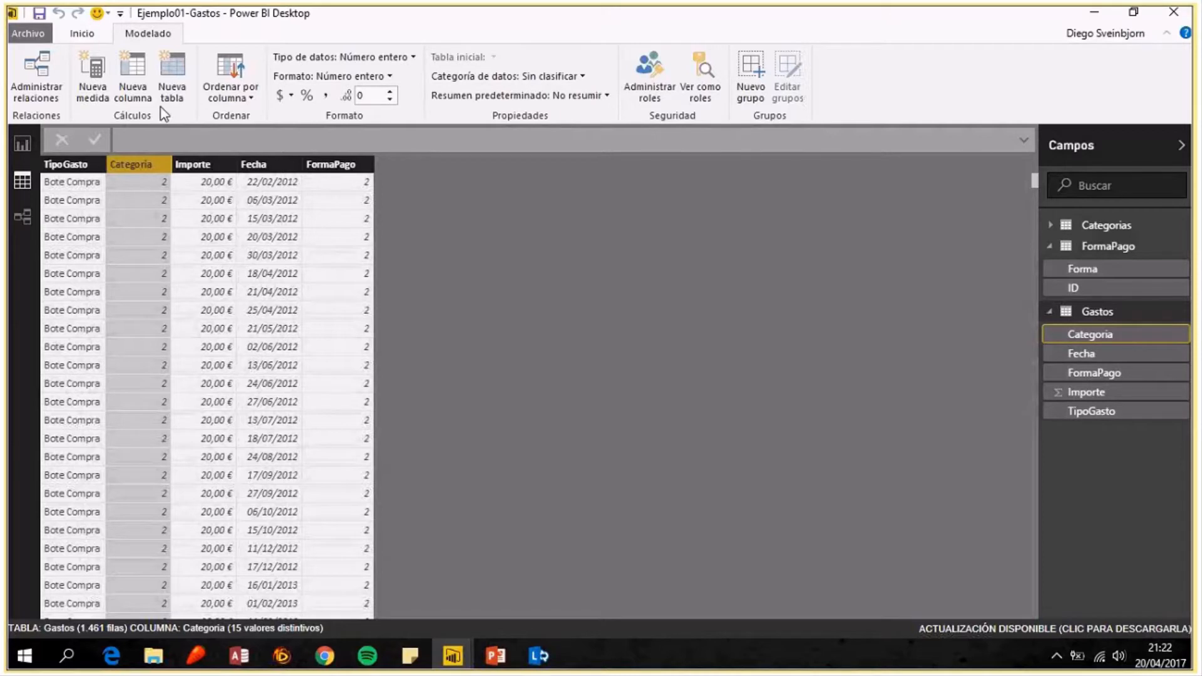
{"action": "left_click", "coordinate": [25, 144]}
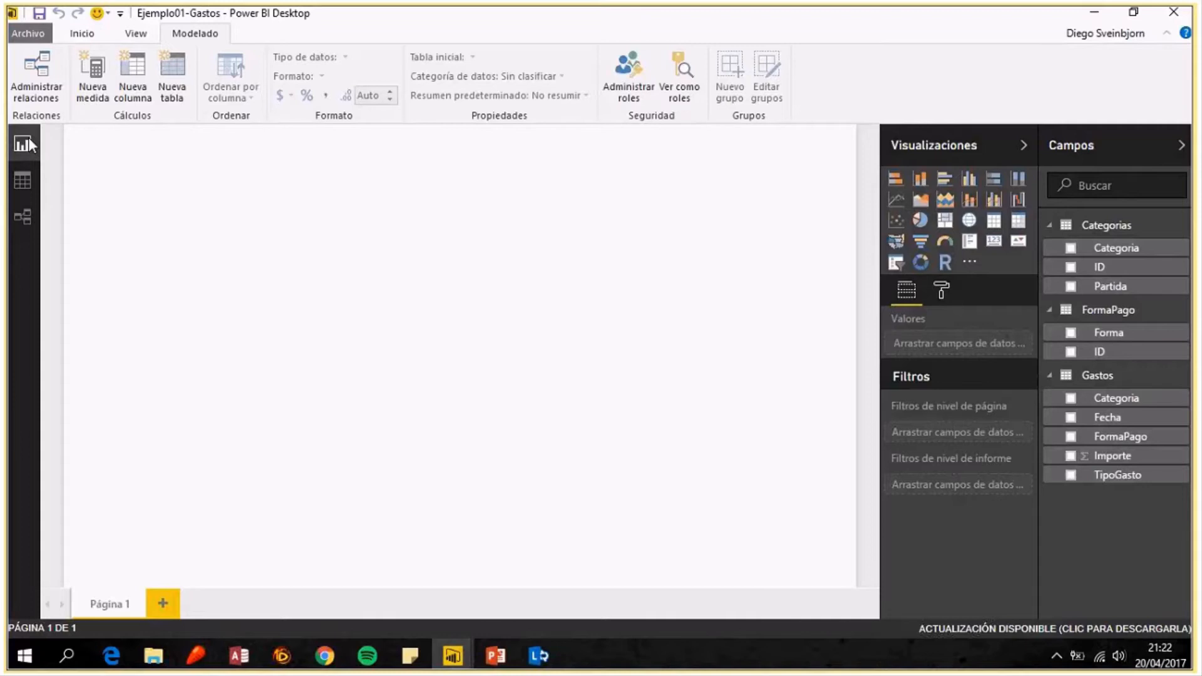
{"action": "left_click", "coordinate": [82, 34]}
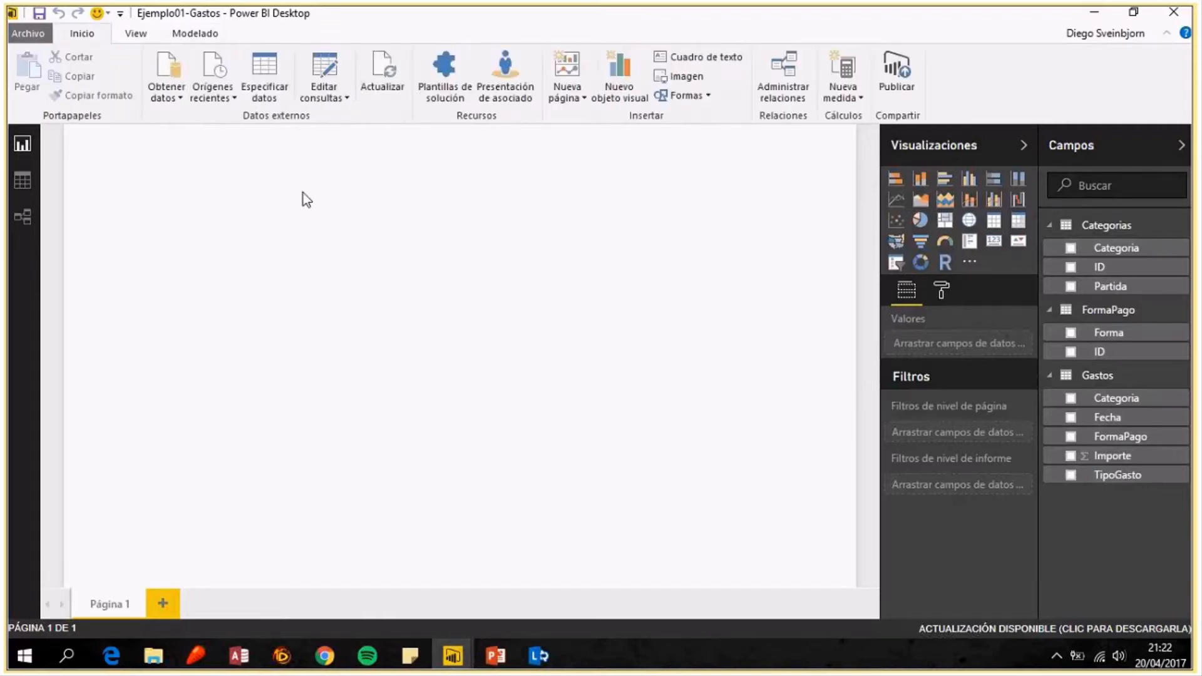
{"action": "left_click", "coordinate": [330, 68]}
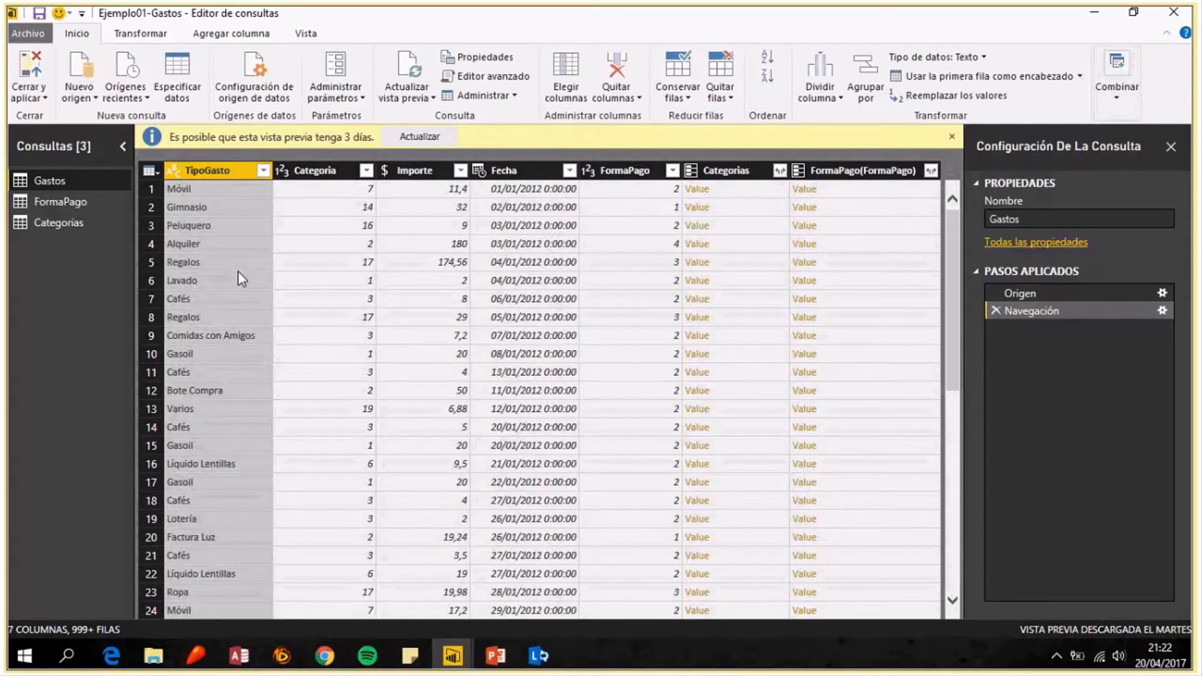
{"action": "left_click", "coordinate": [420, 139]}
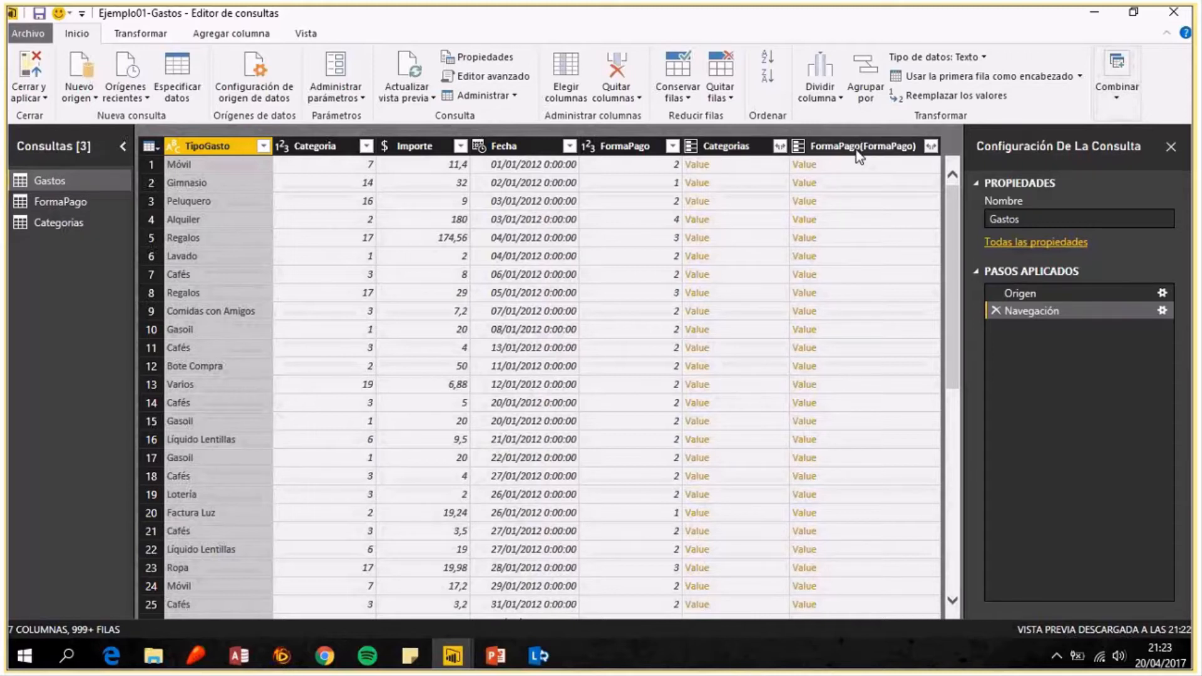
Expand the Categorias column of the Gastos query with only the Categoria field, and check the category codes of the first rows.
{"action": "left_click", "coordinate": [782, 152]}
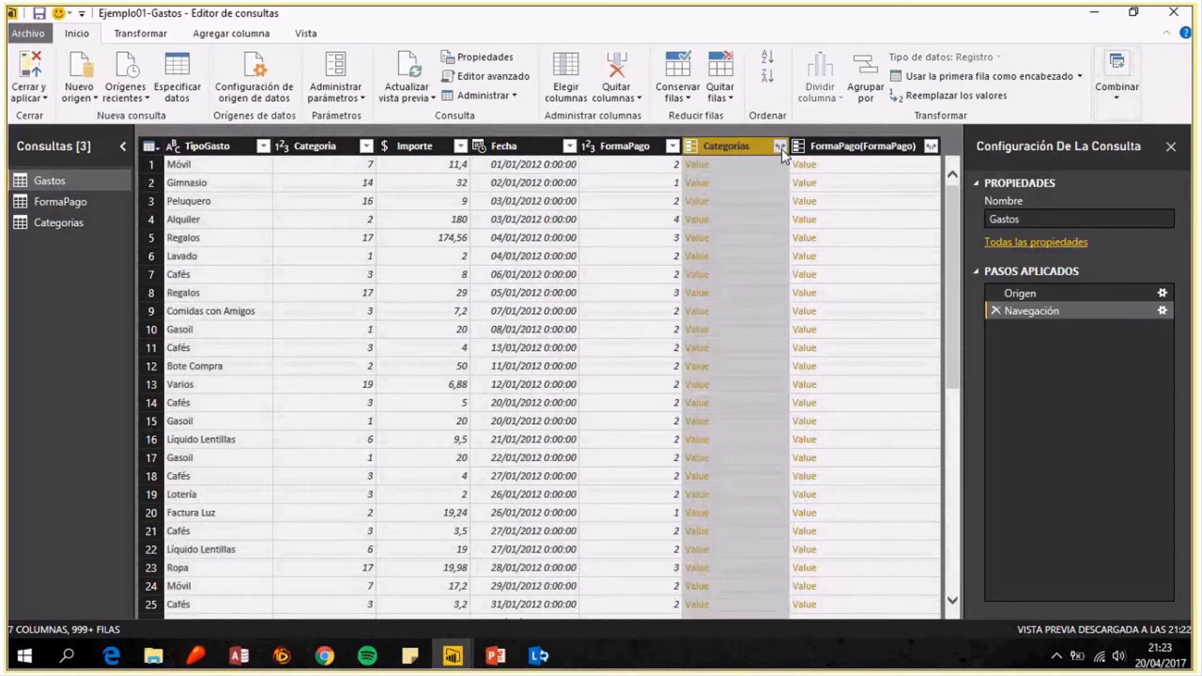
{"action": "left_click", "coordinate": [781, 149]}
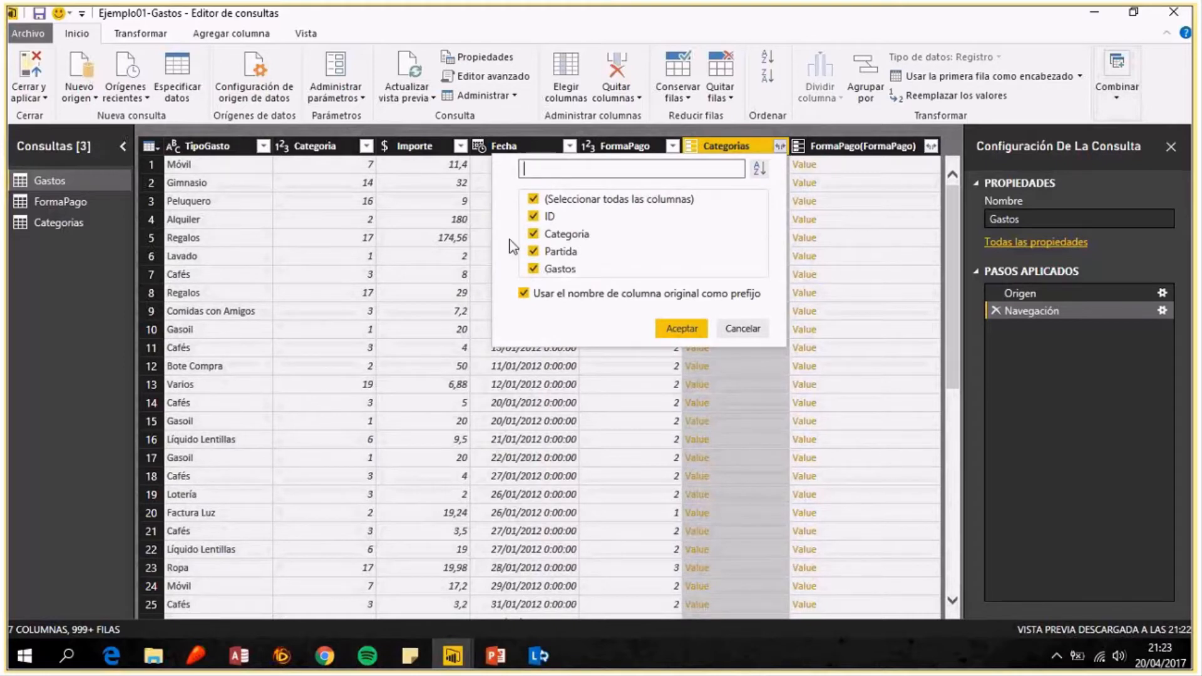
{"action": "left_click", "coordinate": [556, 218]}
{"action": "left_click", "coordinate": [632, 199]}
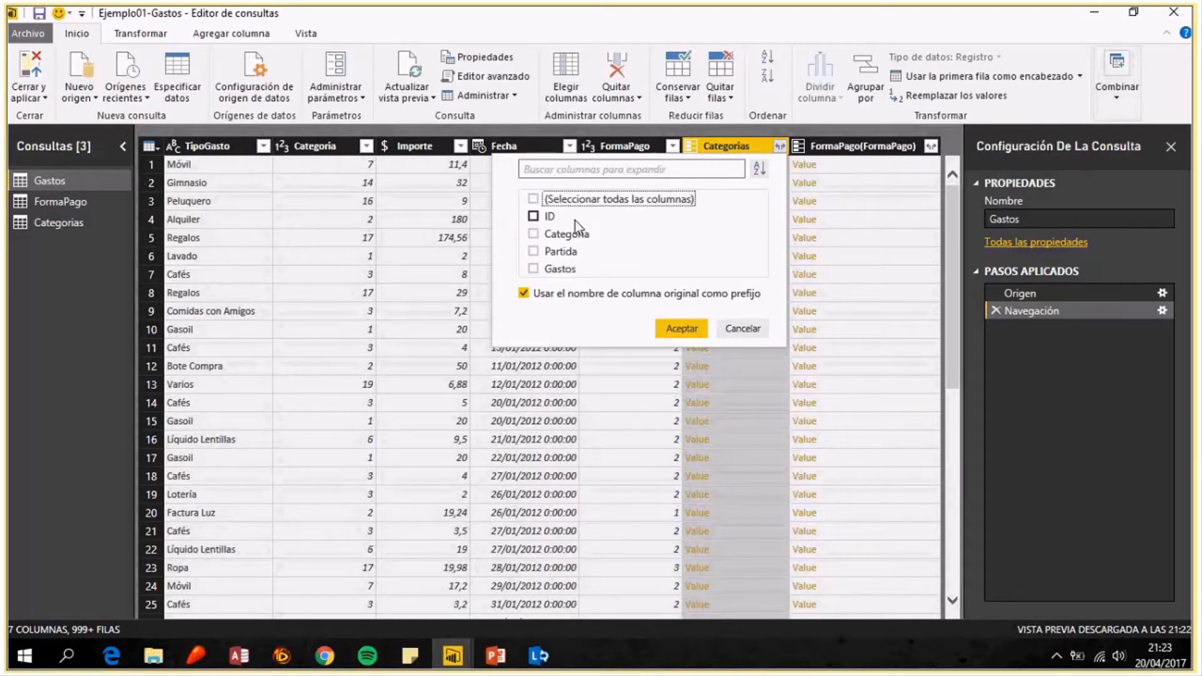
{"action": "left_click", "coordinate": [534, 235]}
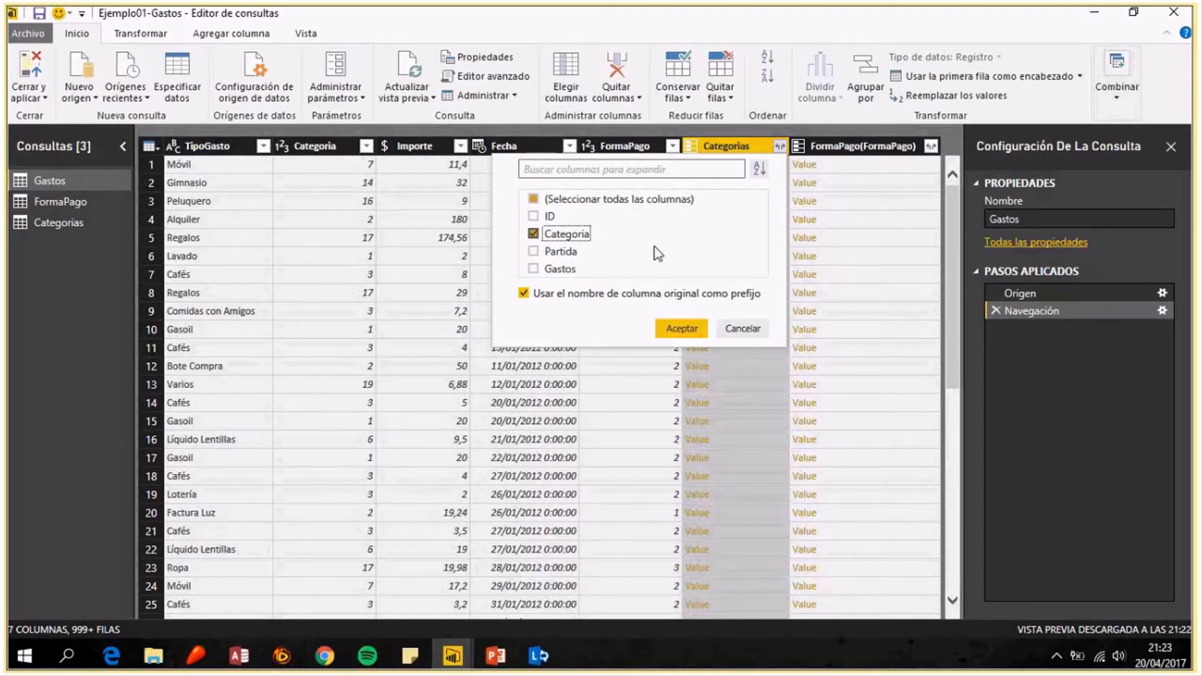
{"action": "left_click", "coordinate": [687, 329]}
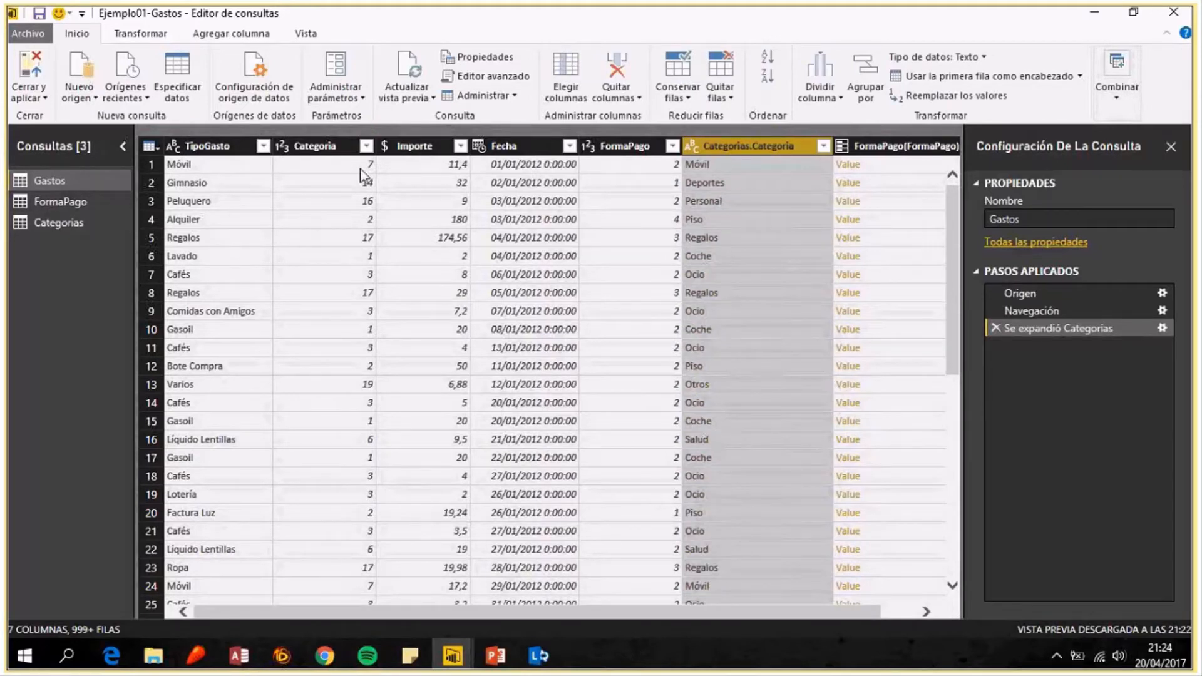
{"action": "left_click", "coordinate": [338, 165]}
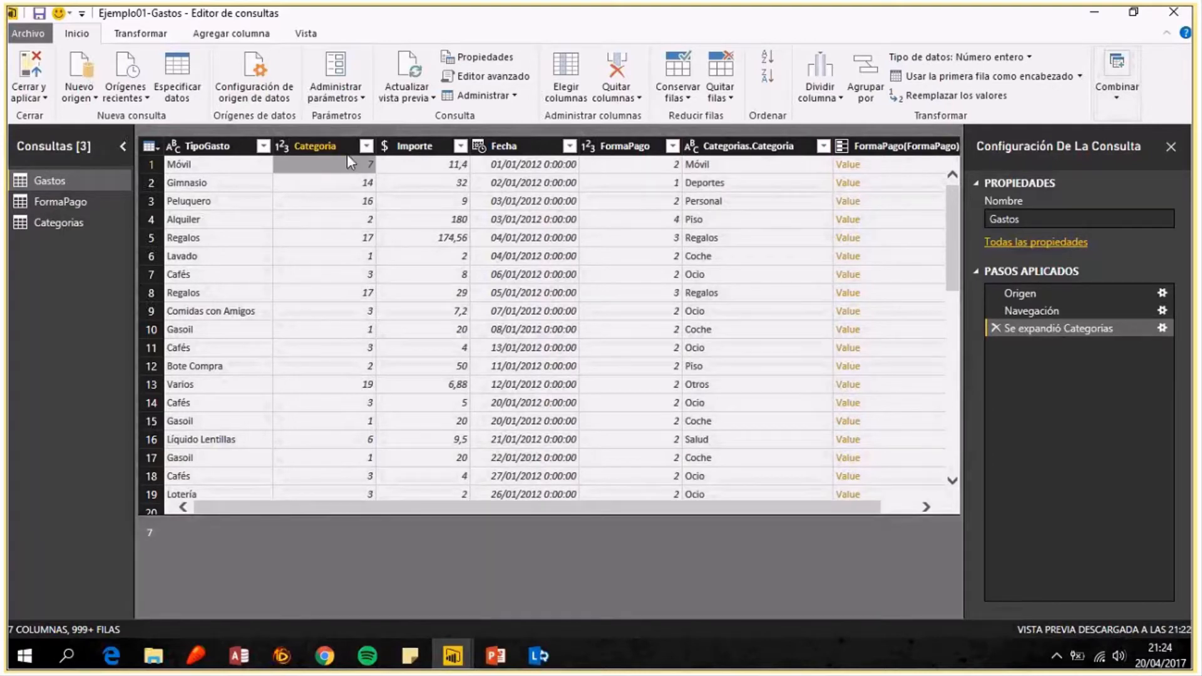
{"action": "left_click", "coordinate": [343, 182]}
{"action": "left_click", "coordinate": [341, 205]}
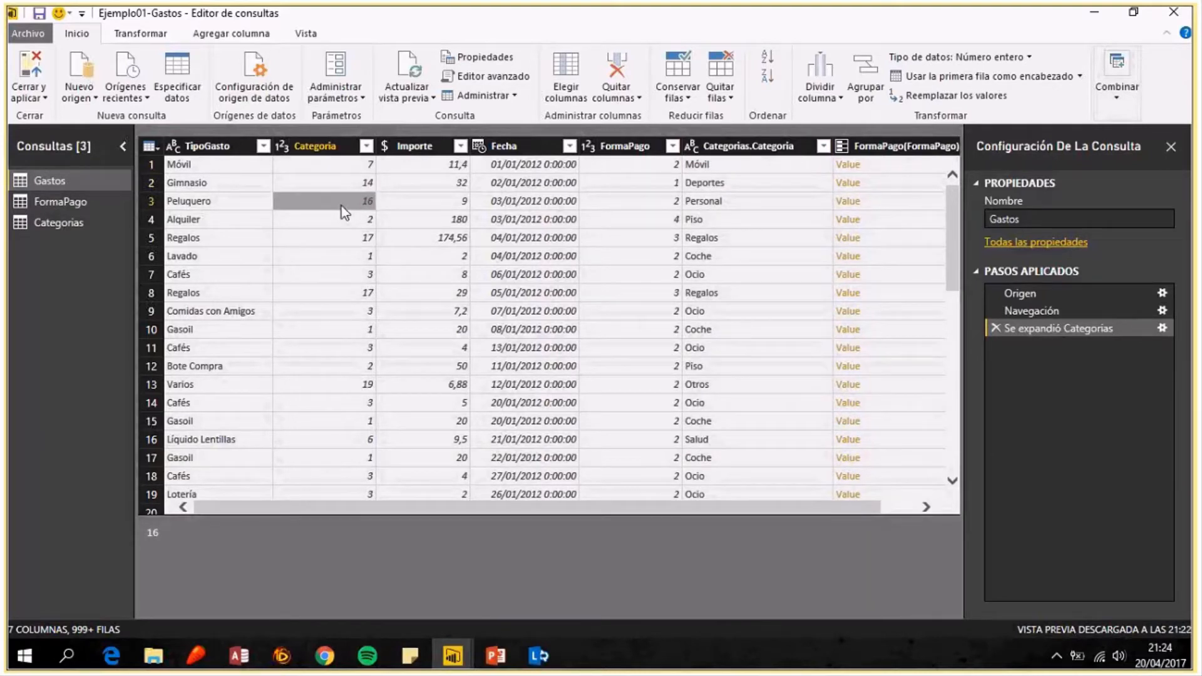
Expand the FormaPago(FormaPago) column of Gastos with only the Forma field, and compare it with the FormaPago query.
{"action": "left_click_drag", "start_coordinate": [830, 506], "coordinate": [866, 504]}
{"action": "left_click", "coordinate": [934, 146]}
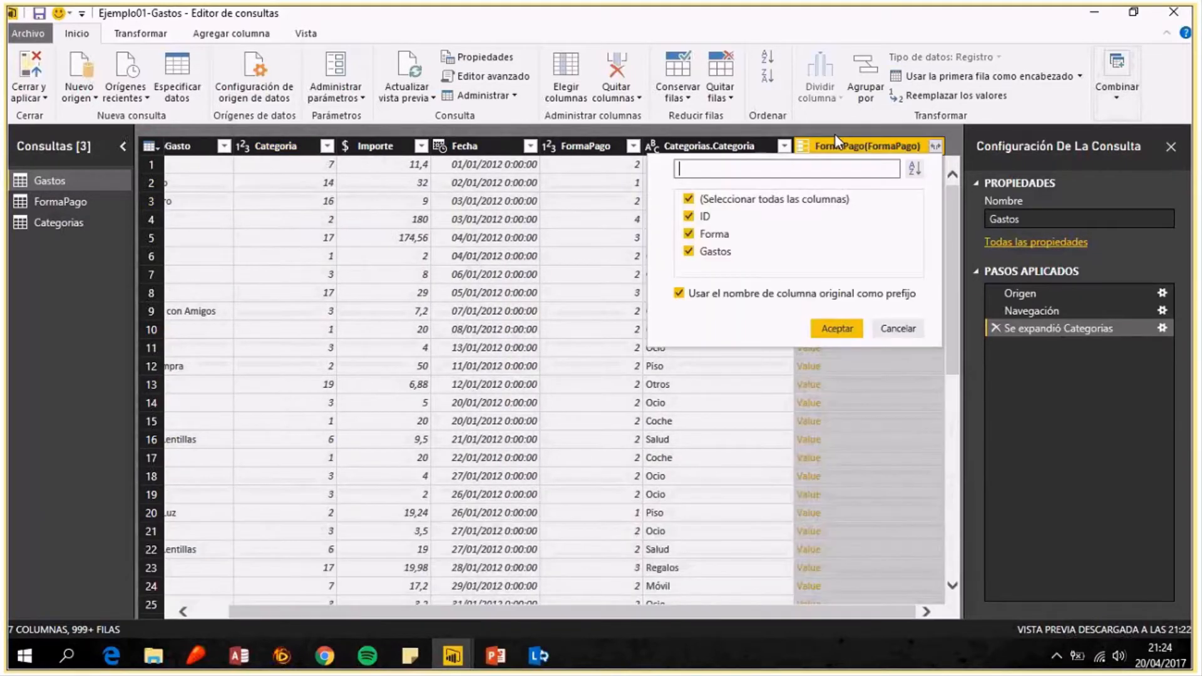
{"action": "left_click", "coordinate": [689, 199]}
{"action": "left_click", "coordinate": [689, 233]}
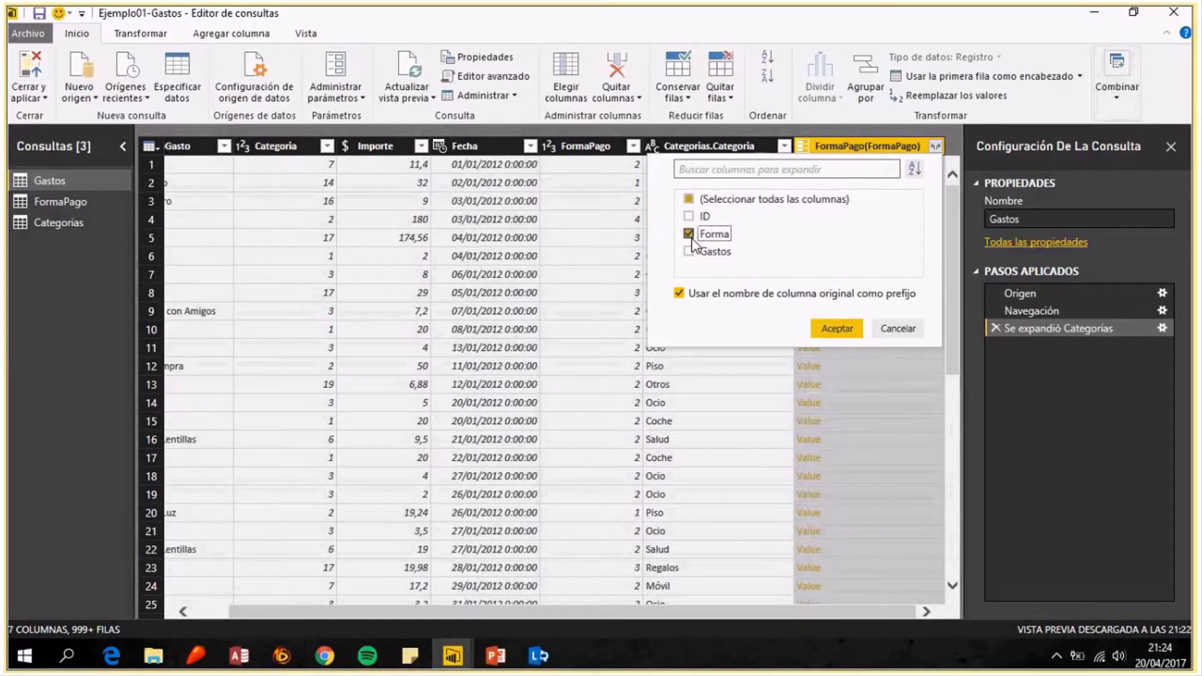
{"action": "left_click", "coordinate": [837, 328]}
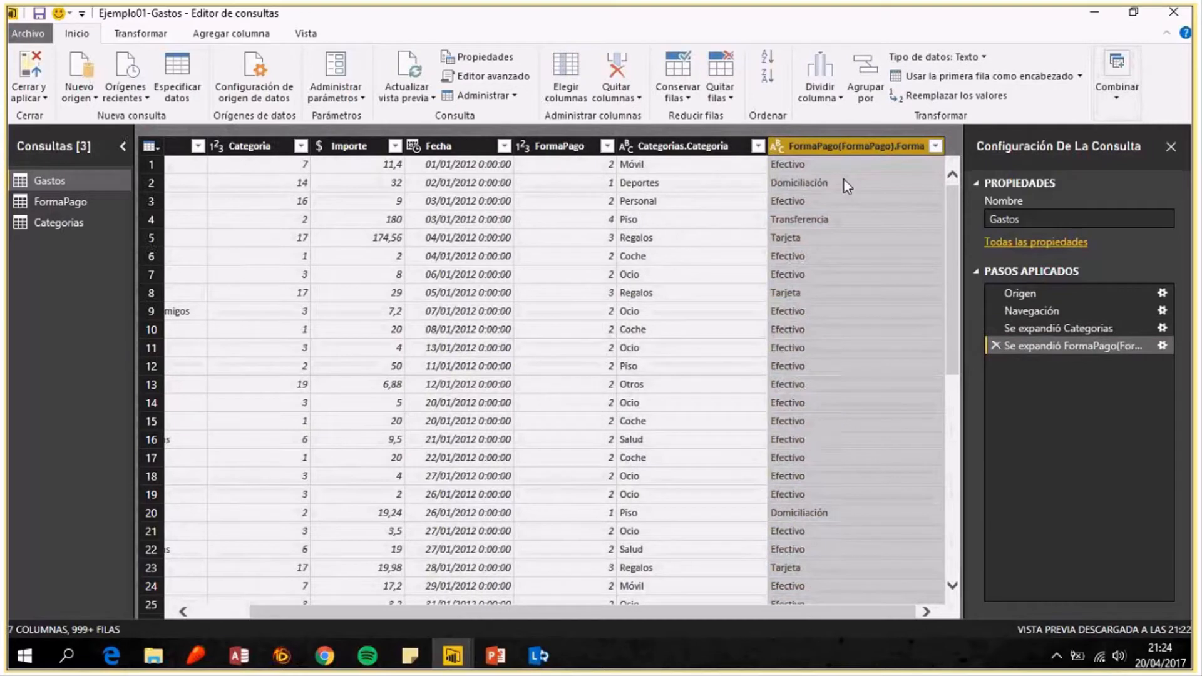
{"action": "left_click", "coordinate": [70, 200]}
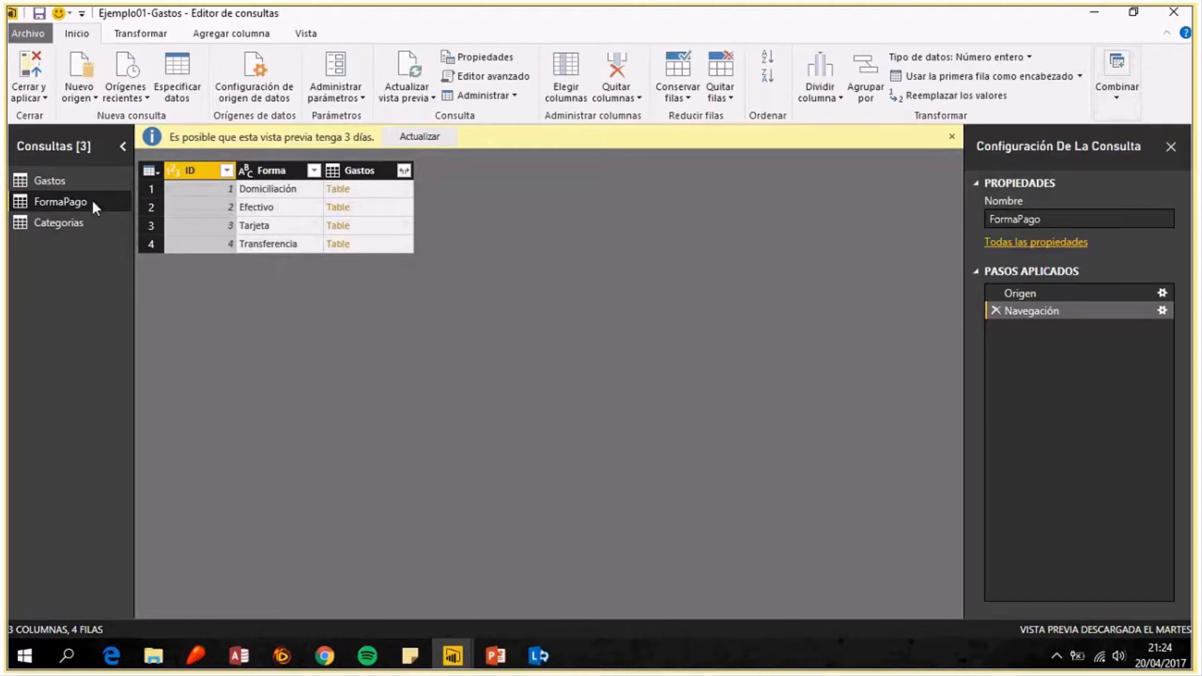
{"action": "left_click", "coordinate": [50, 182]}
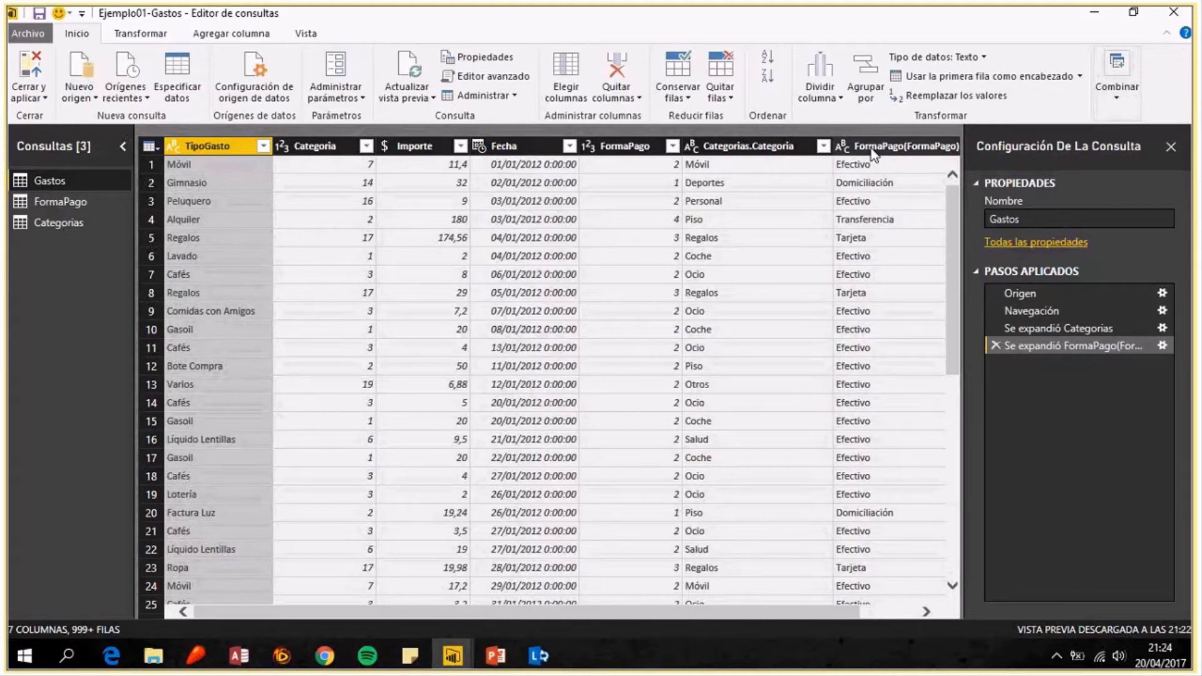
Remove the FormaPago(FormaPago) expansion step from Gastos and check the data types of the Categoria, Importe and Fecha columns.
{"action": "left_click", "coordinate": [995, 346]}
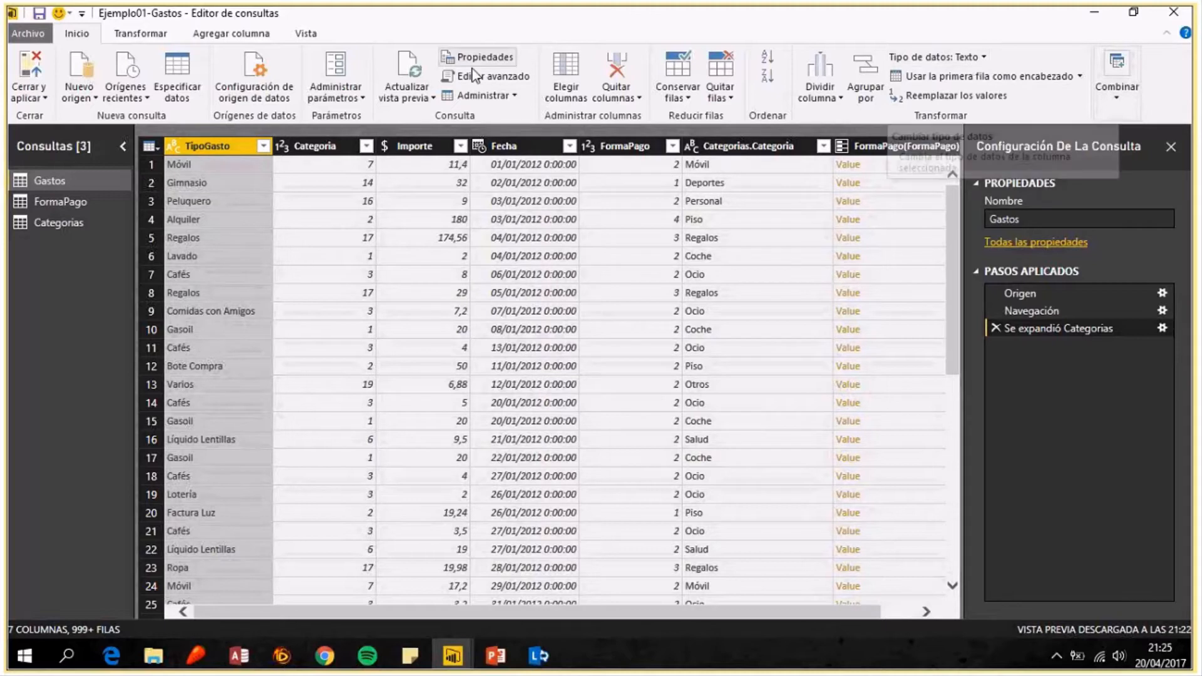
{"action": "left_click", "coordinate": [324, 147]}
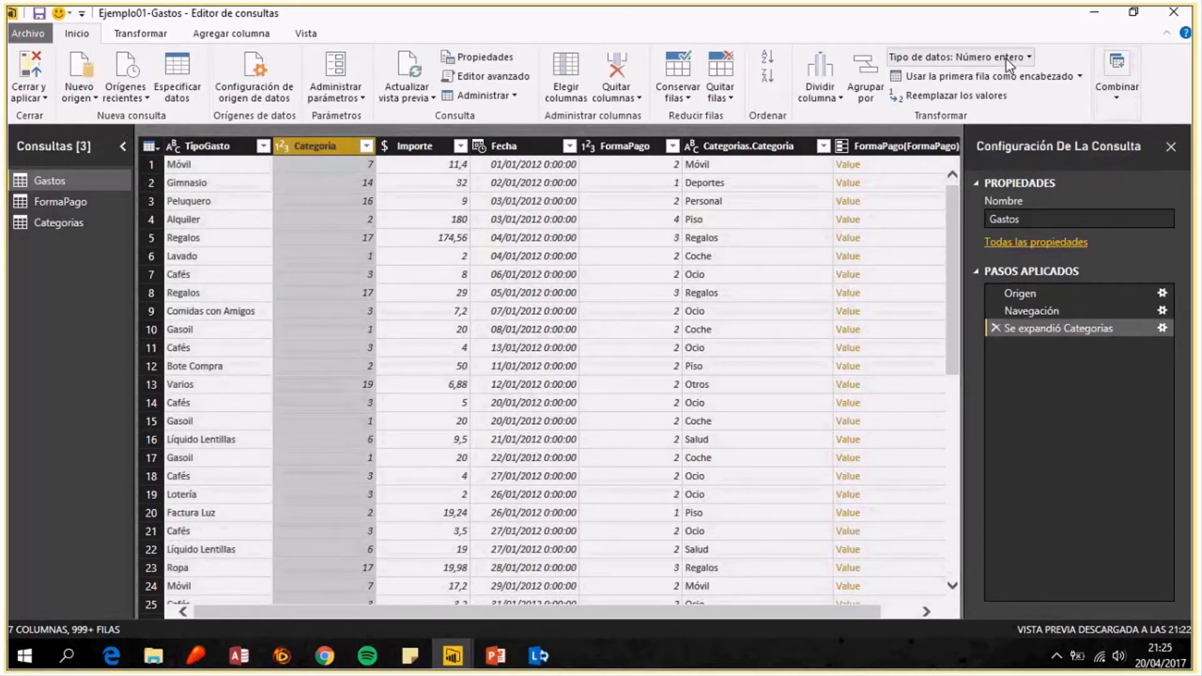
{"action": "left_click", "coordinate": [435, 150]}
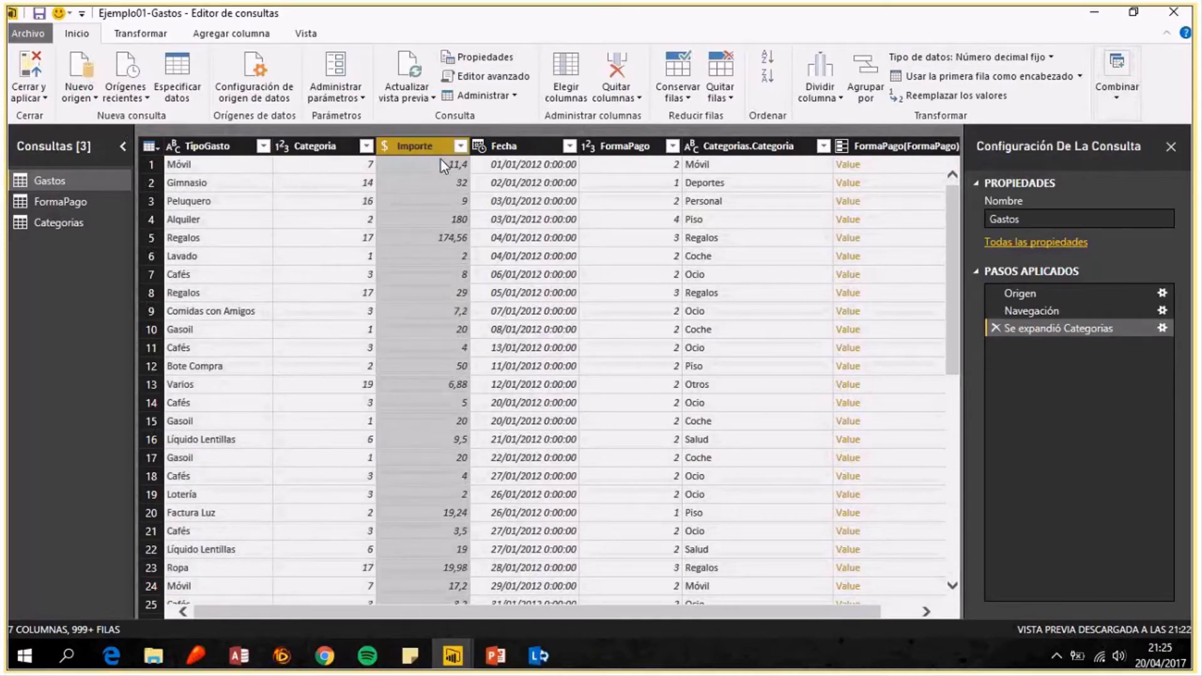
{"action": "left_click", "coordinate": [1016, 56]}
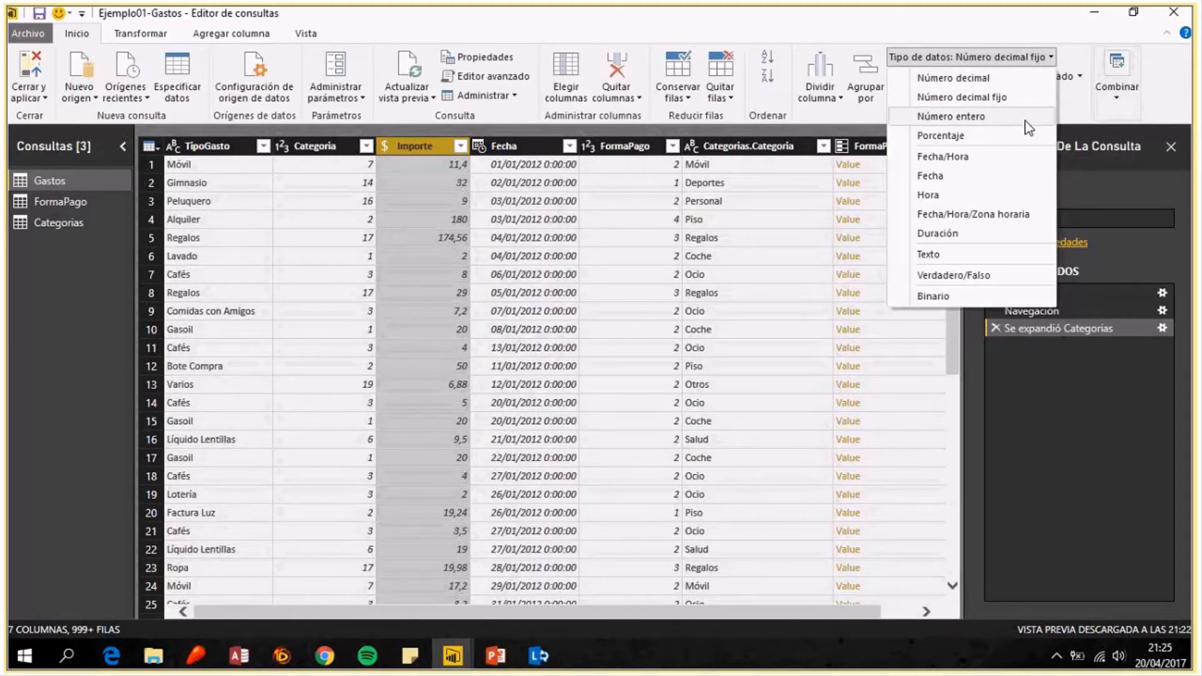
{"action": "left_click", "coordinate": [533, 153]}
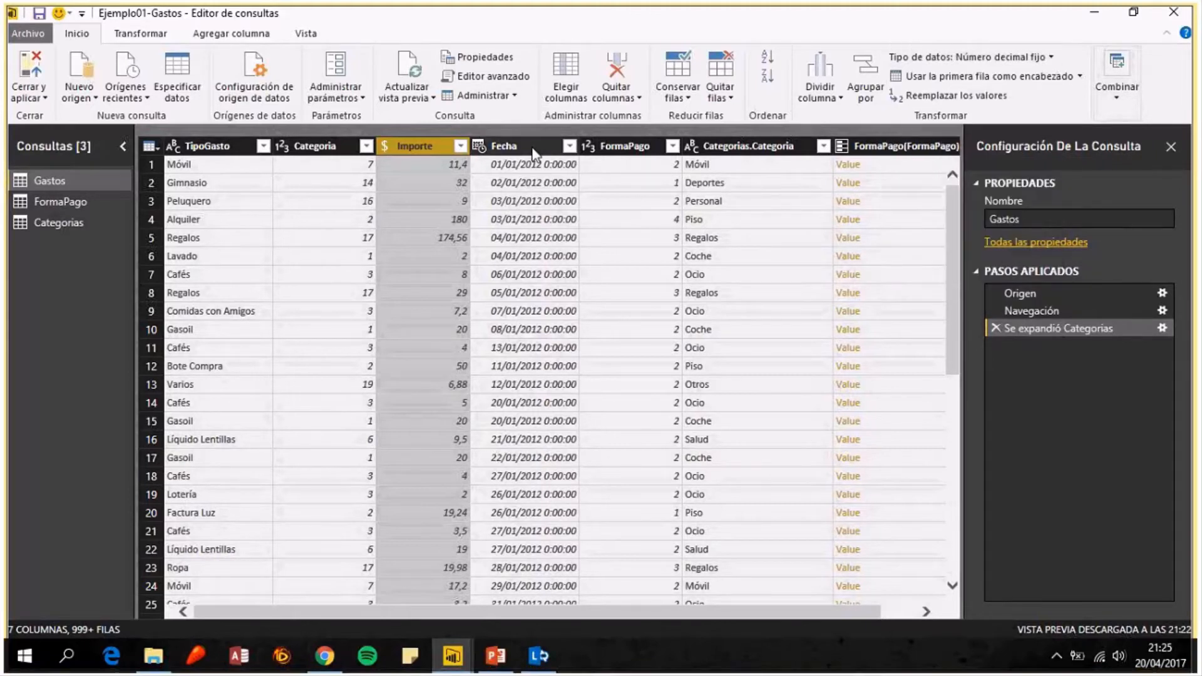
{"action": "left_click", "coordinate": [538, 146]}
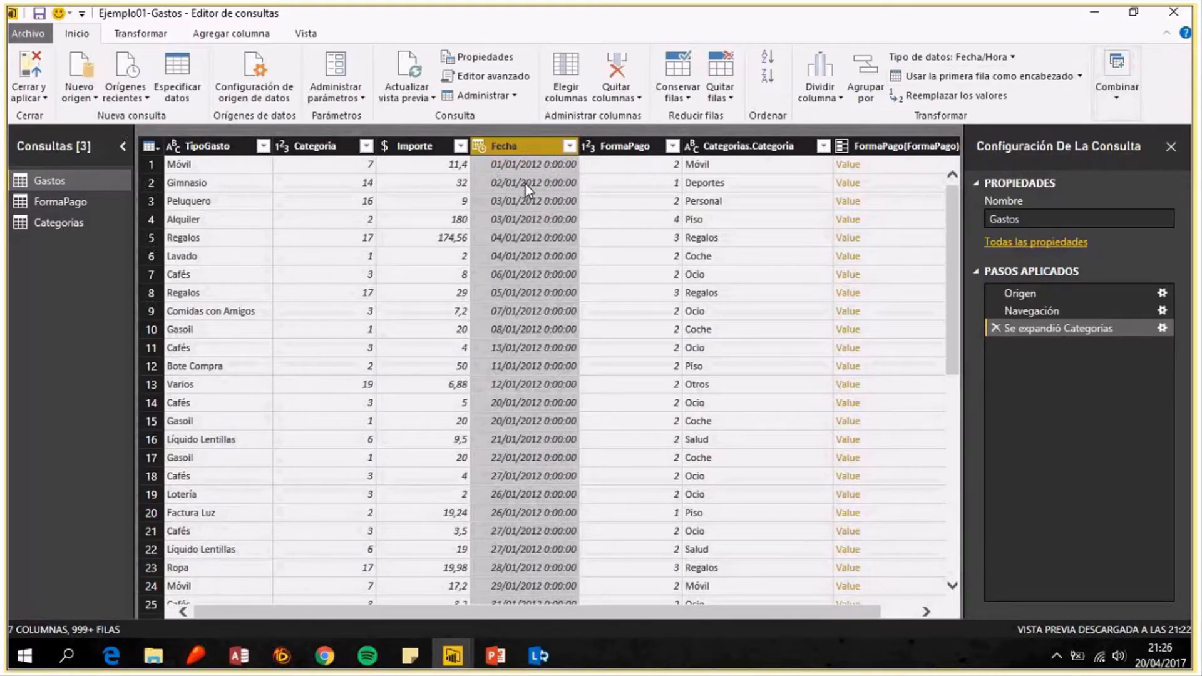
{"action": "left_click", "coordinate": [1011, 58]}
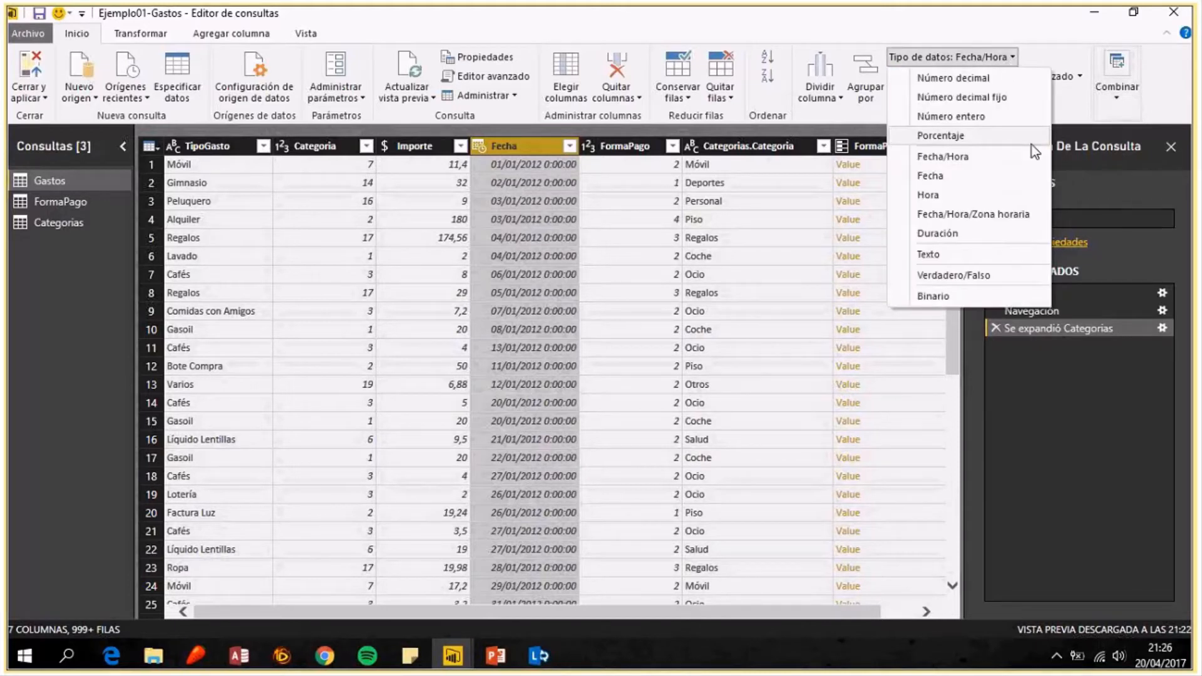
{"action": "left_click", "coordinate": [1053, 37]}
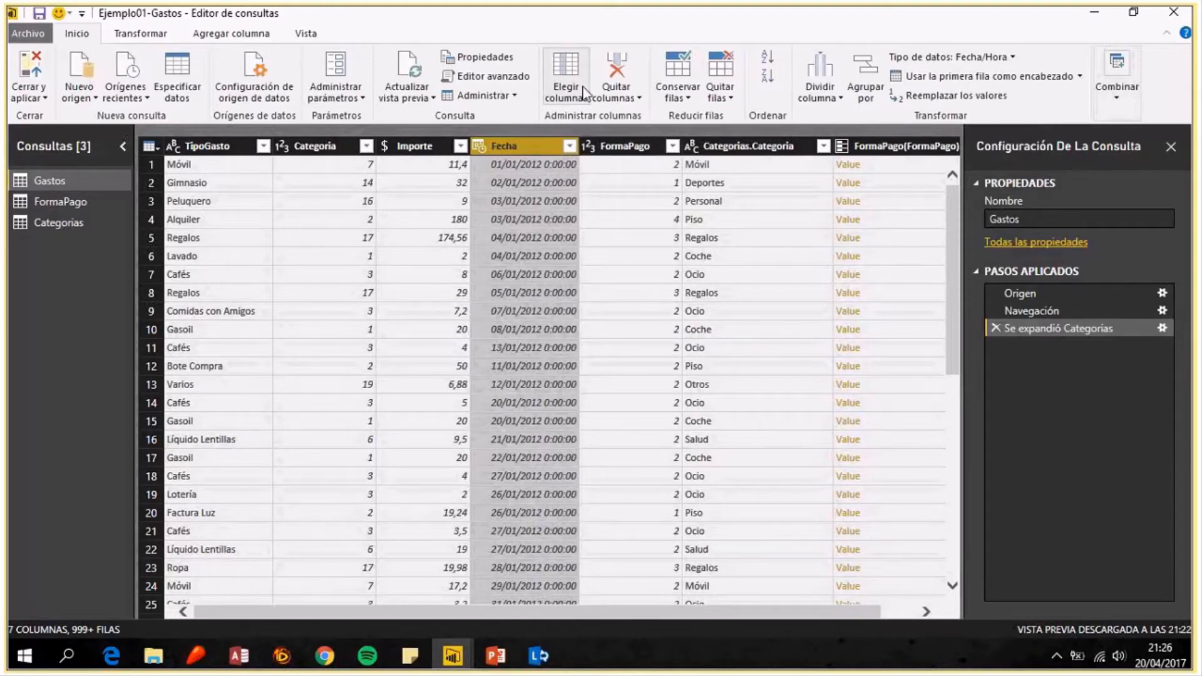
Try removing all columns of Gastos other than Fecha, and delete that applied step again.
{"action": "left_click", "coordinate": [640, 100]}
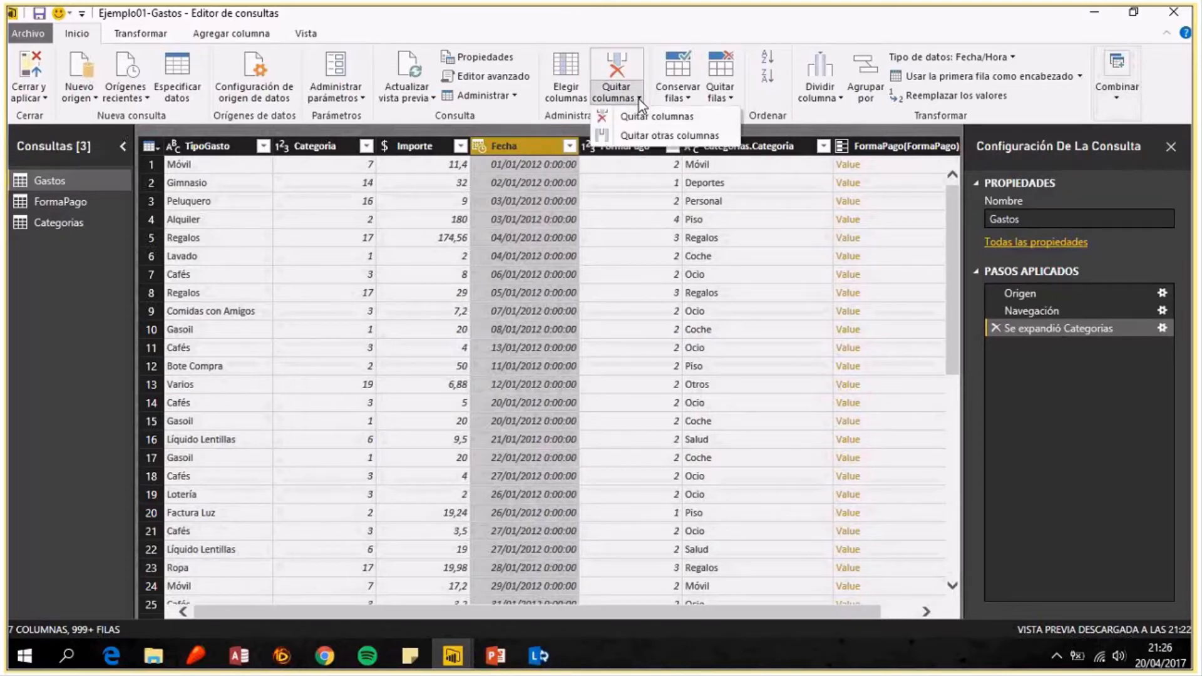
{"action": "left_click", "coordinate": [669, 138]}
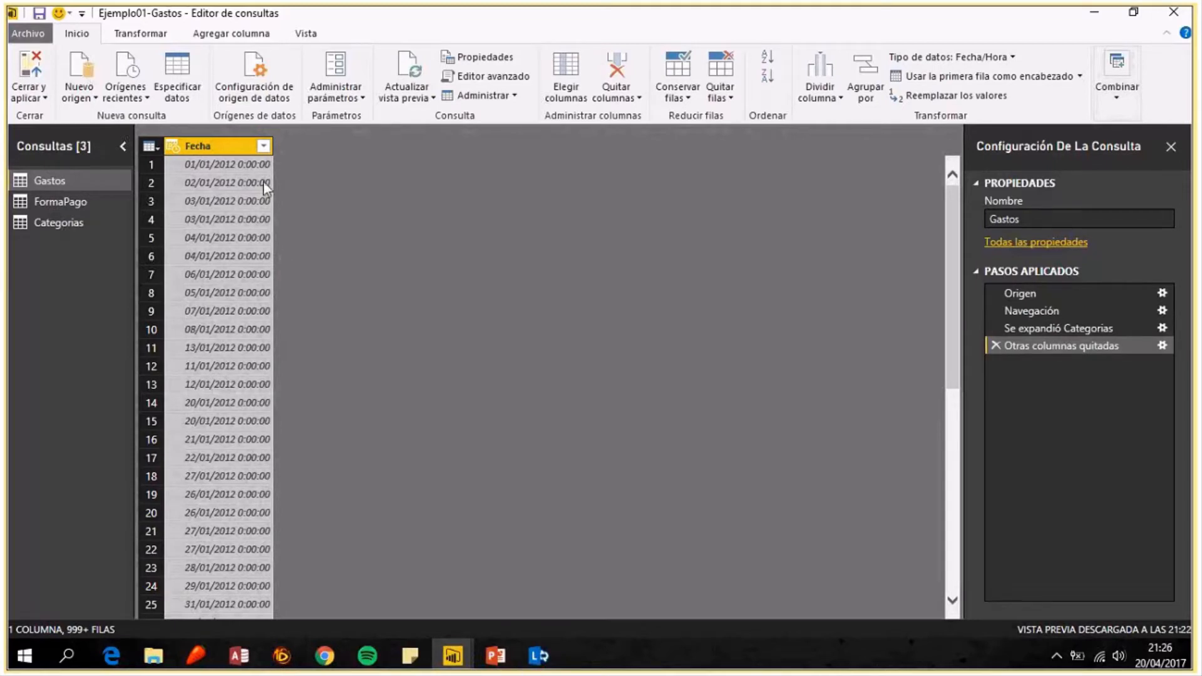
{"action": "left_click", "coordinate": [996, 348]}
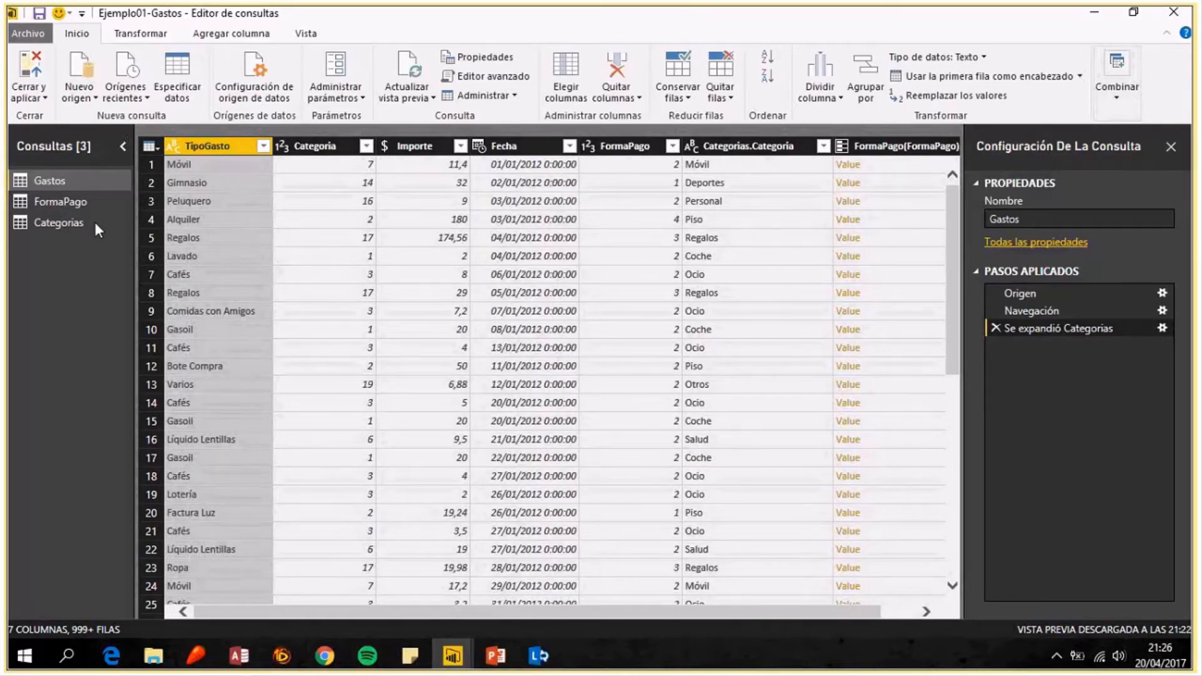
Filter the Categorias query to keep only the rows whose Partida value is 2.
{"action": "left_click", "coordinate": [59, 224]}
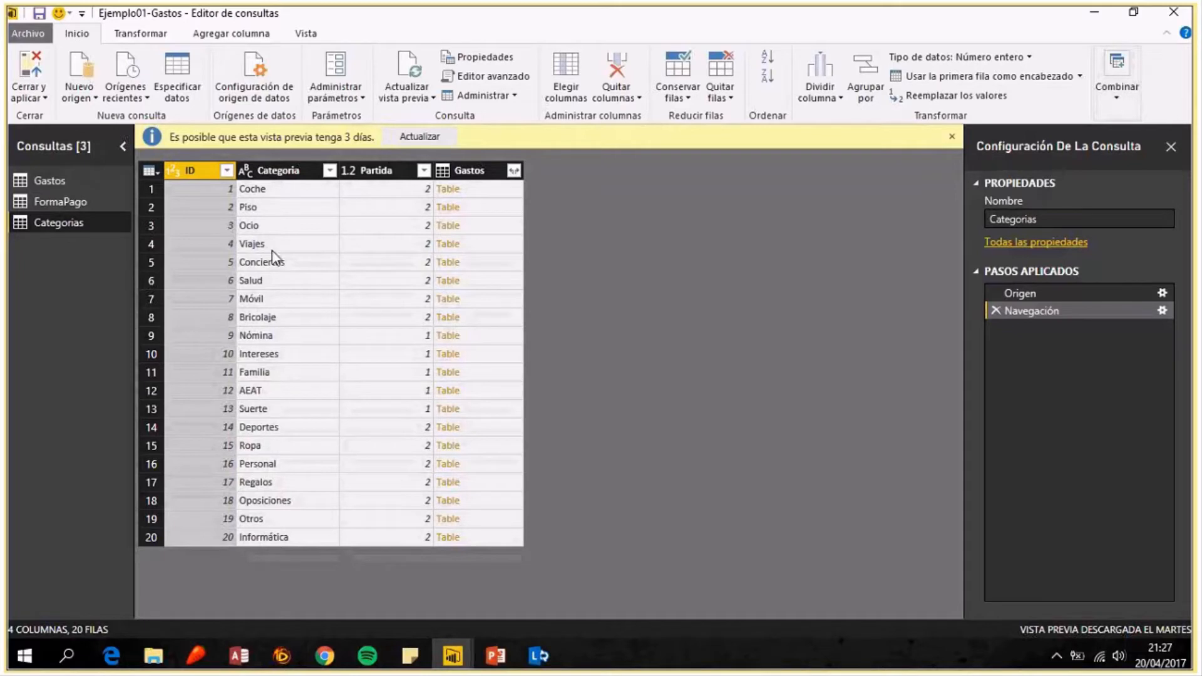
{"action": "left_click", "coordinate": [424, 174]}
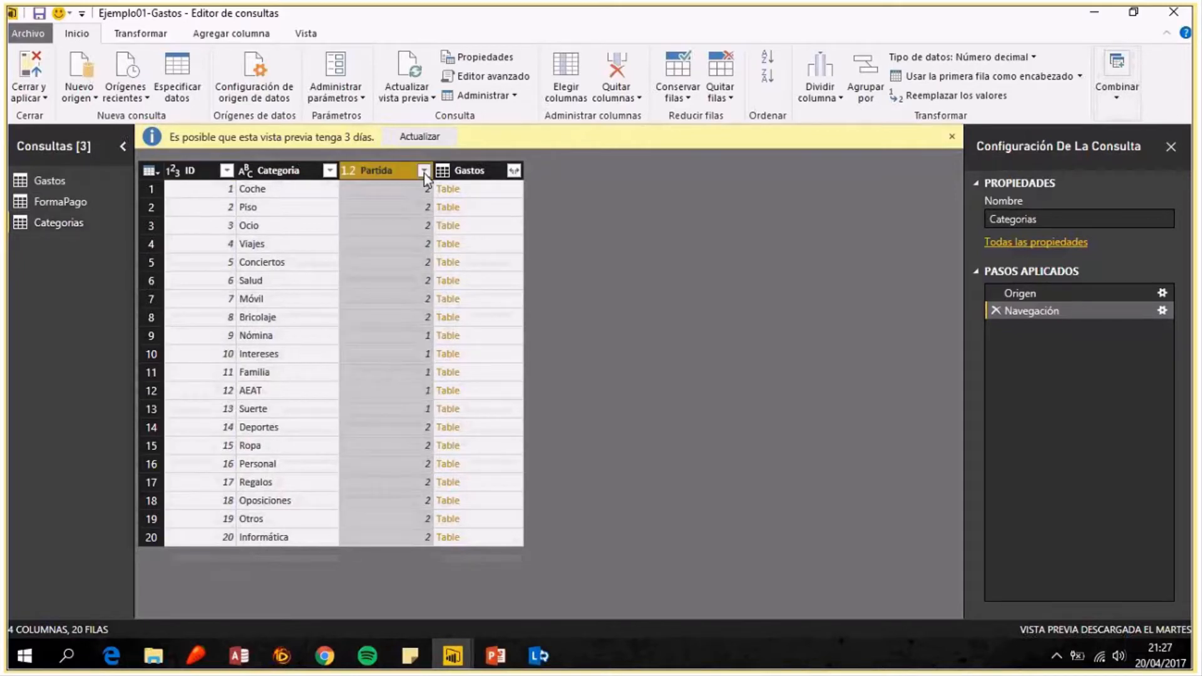
{"action": "left_click", "coordinate": [423, 170]}
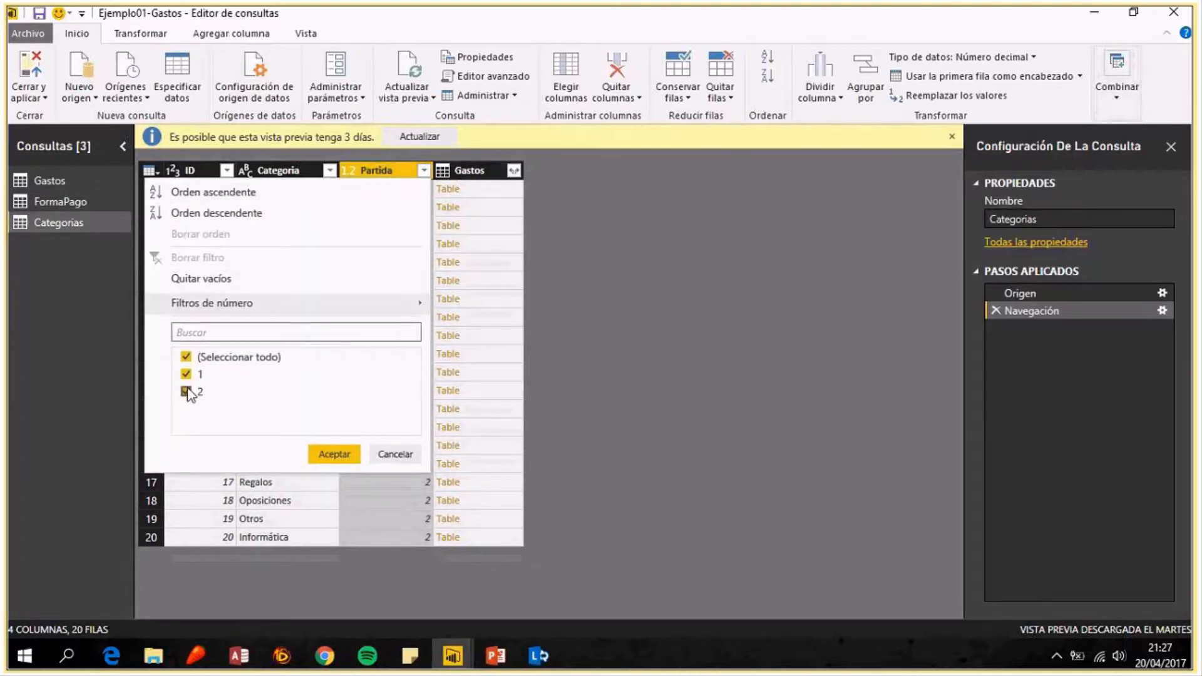
{"action": "left_click", "coordinate": [186, 356]}
{"action": "left_click", "coordinate": [186, 392]}
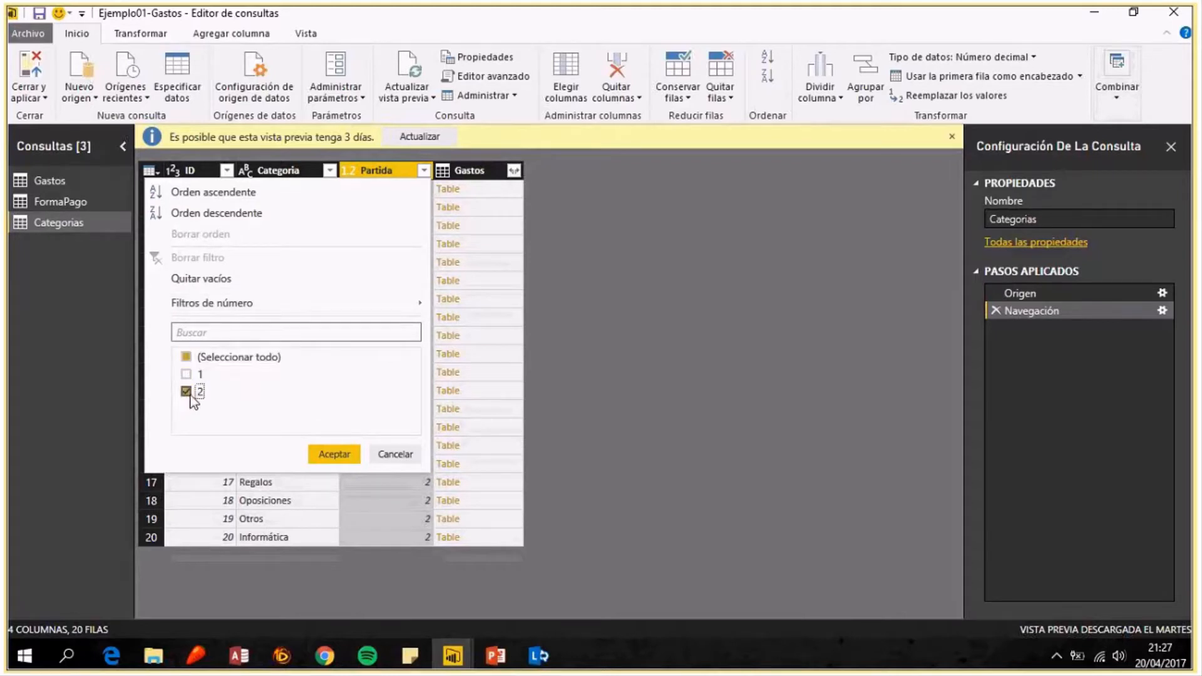
{"action": "left_click", "coordinate": [334, 457]}
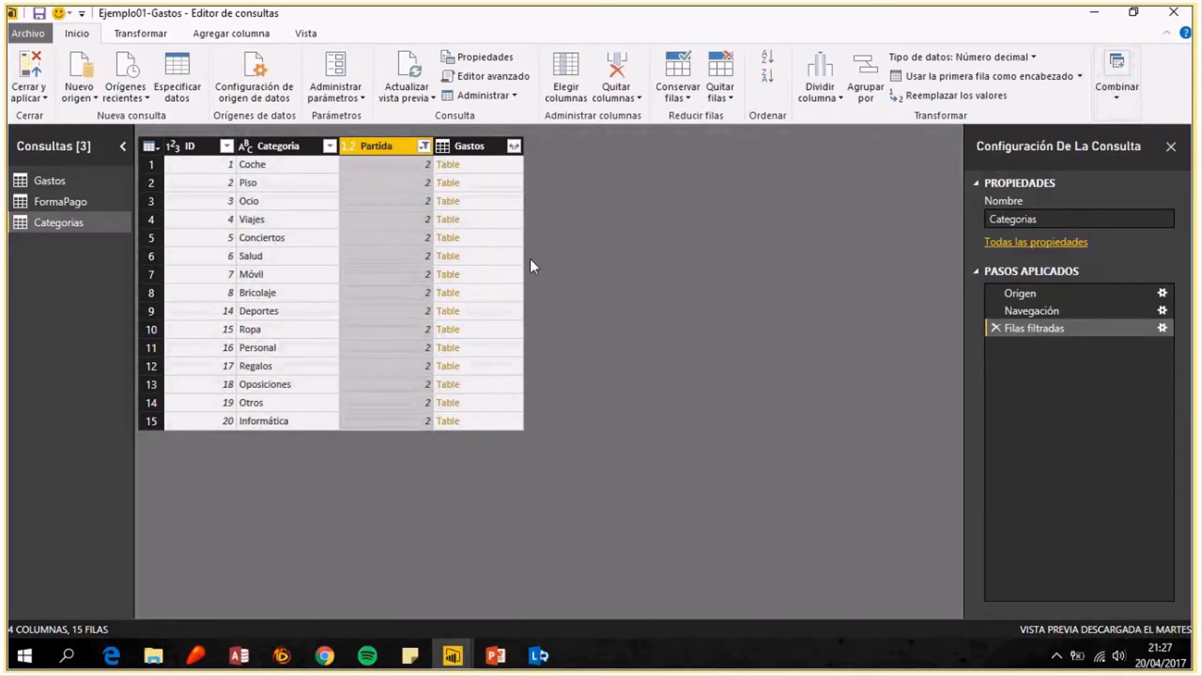
Split the Fecha column of the Gastos query by the custom delimiter / at each occurrence of the delimiter.
{"action": "left_click", "coordinate": [50, 181]}
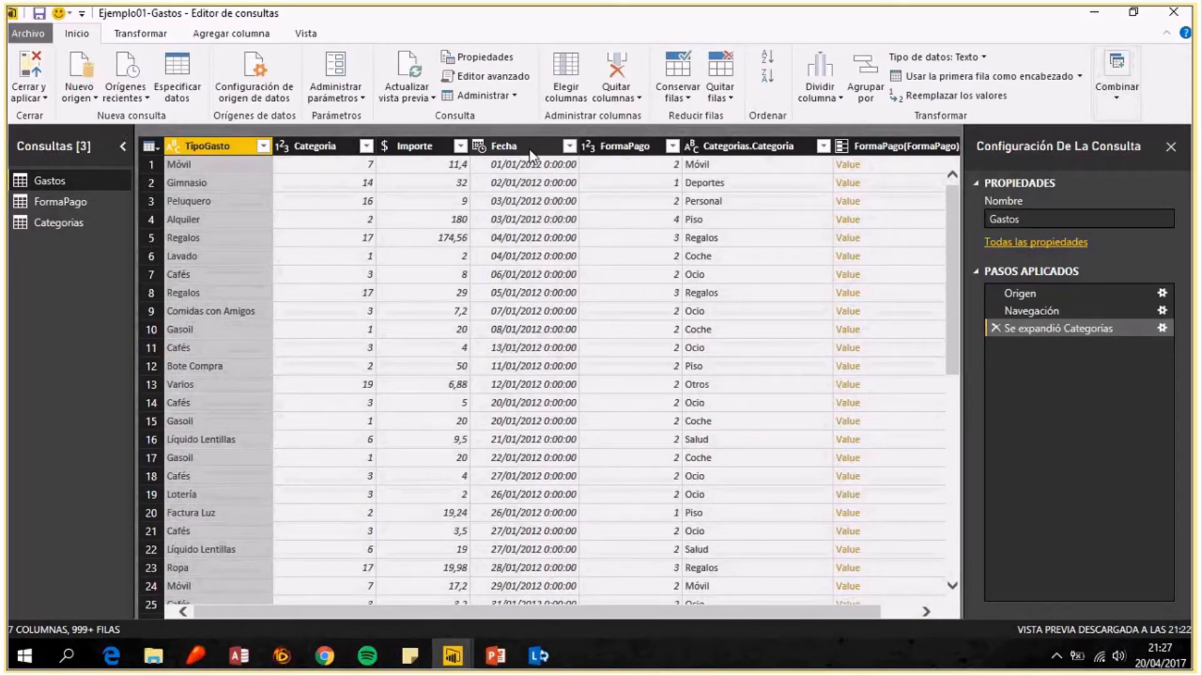
{"action": "left_click", "coordinate": [510, 149]}
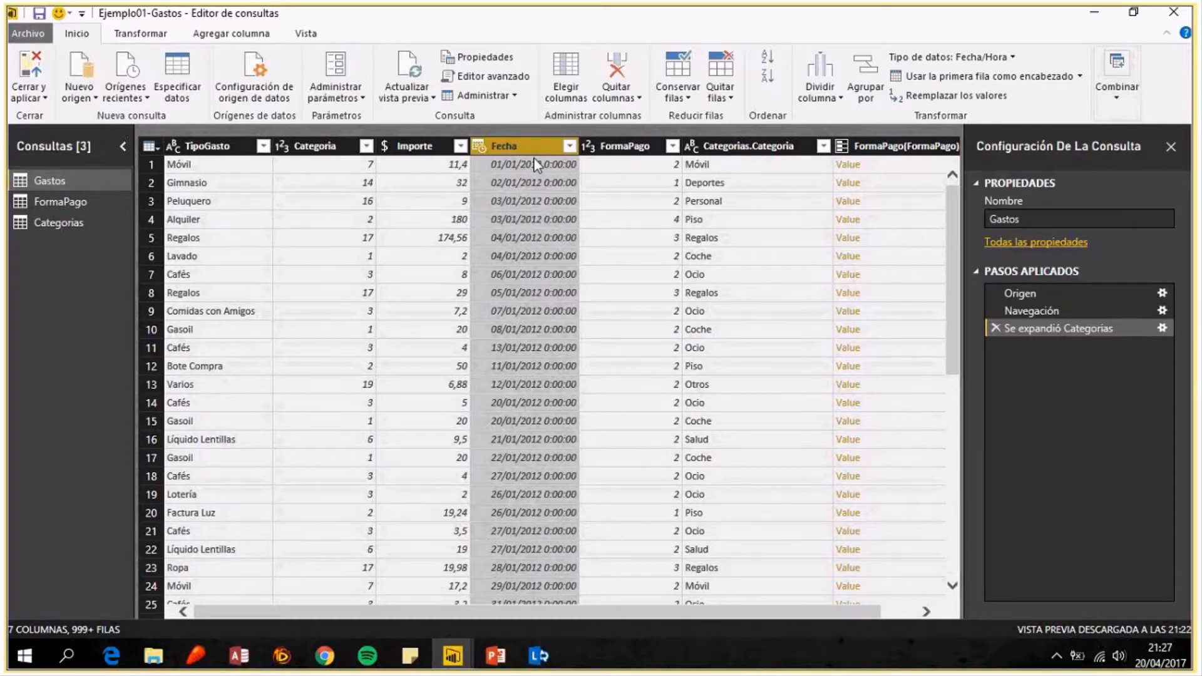
{"action": "left_click", "coordinate": [839, 100]}
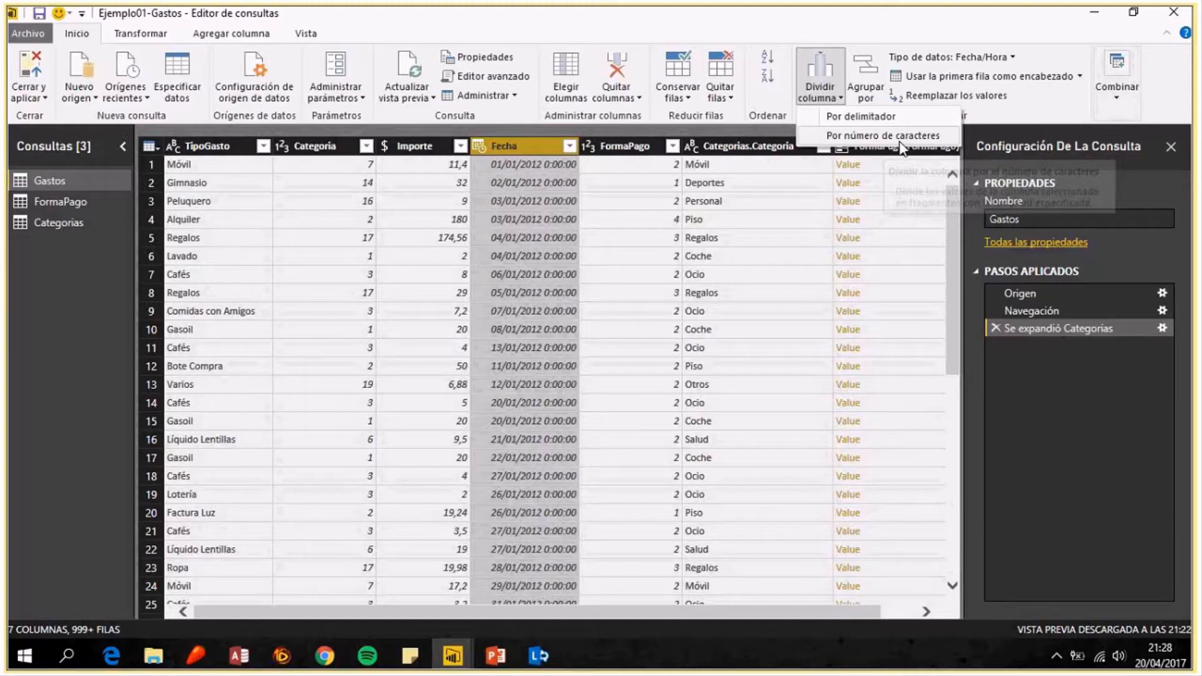
{"action": "left_click", "coordinate": [853, 118]}
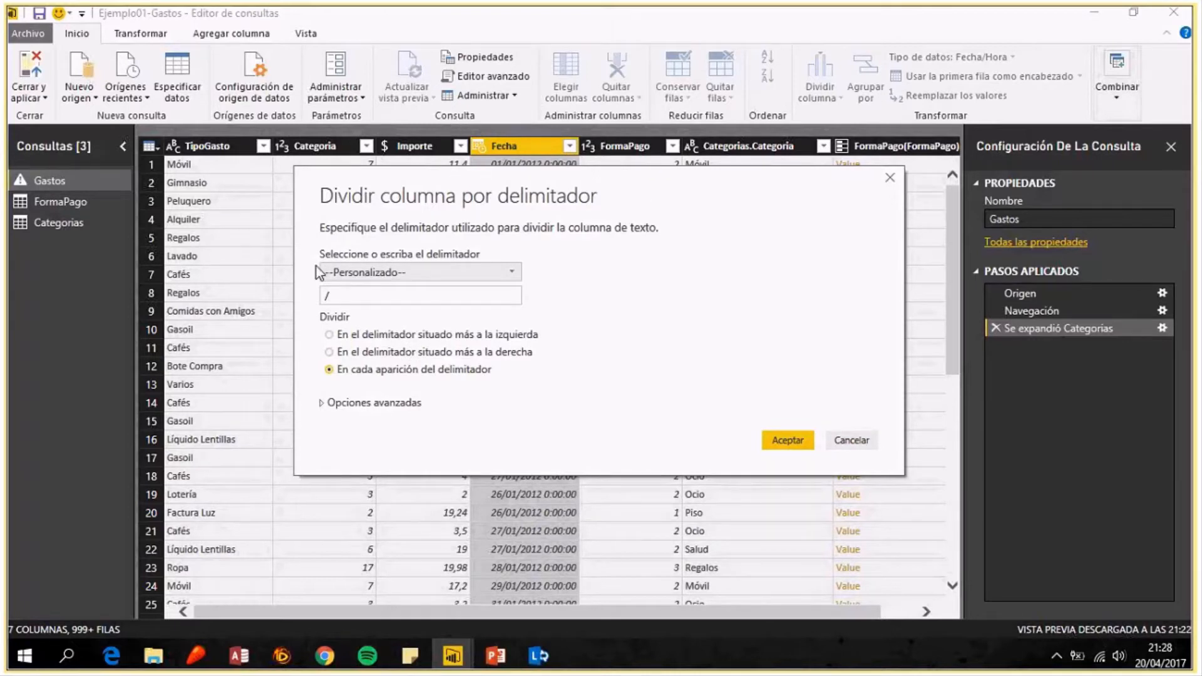
{"action": "left_click", "coordinate": [512, 275]}
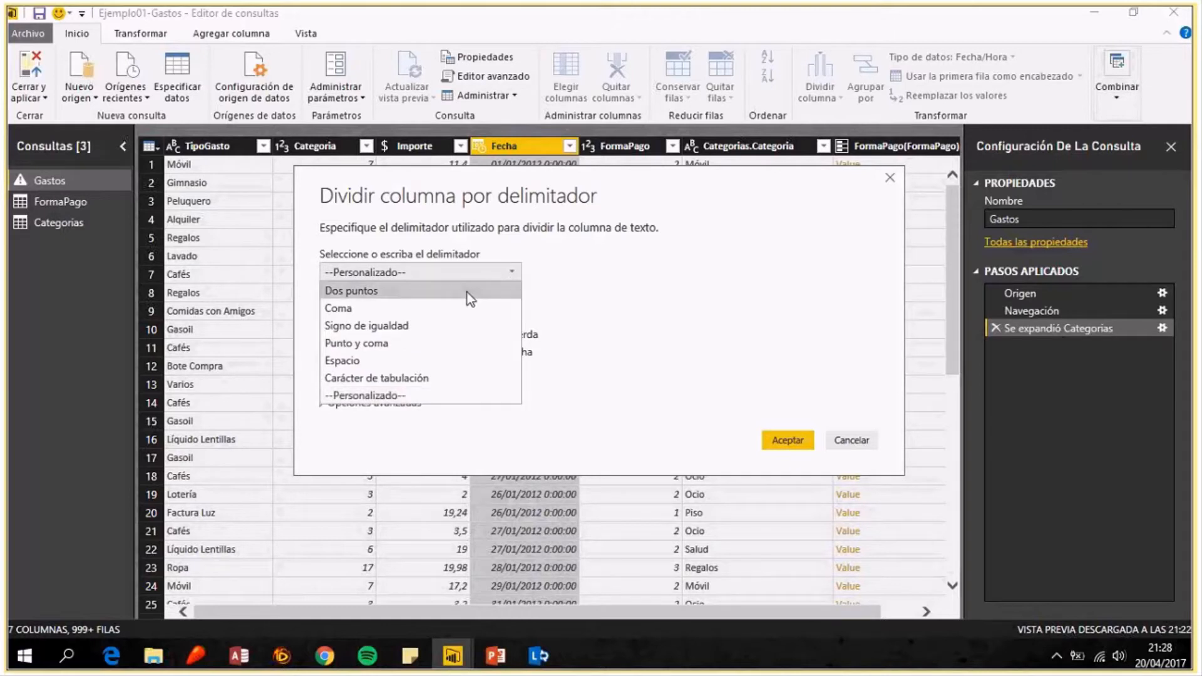
{"action": "left_click", "coordinate": [568, 304]}
{"action": "left_click_drag", "start_coordinate": [344, 293], "coordinate": [314, 299]}
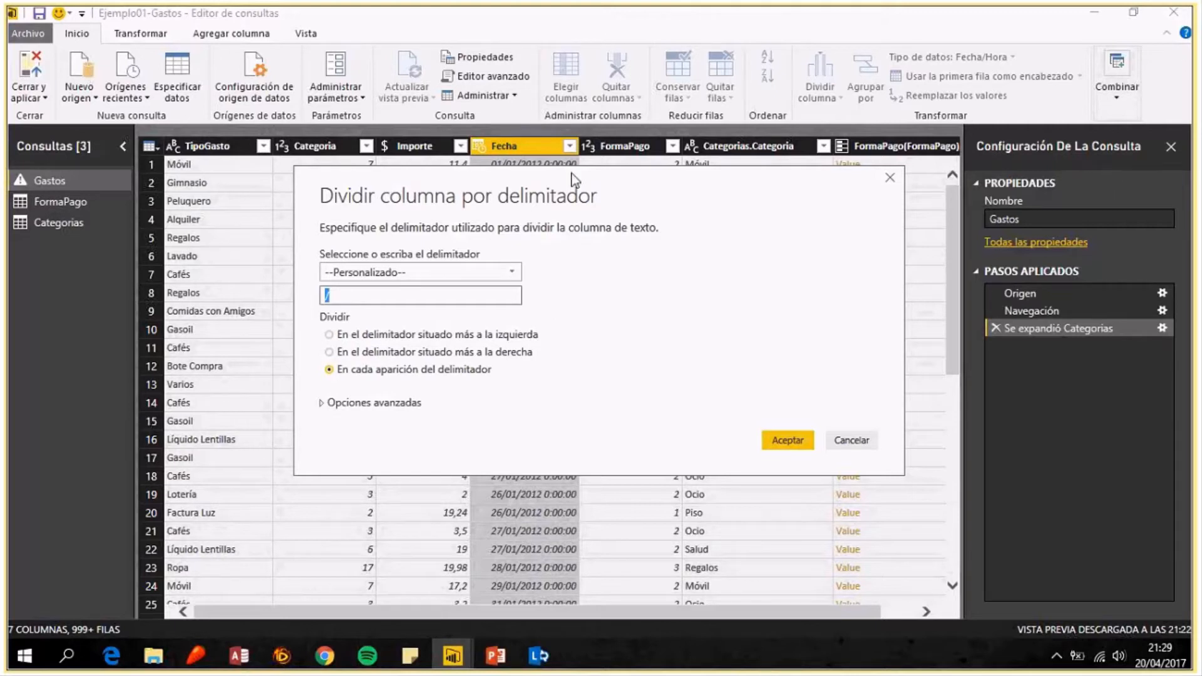
{"action": "left_click_drag", "start_coordinate": [575, 182], "coordinate": [849, 130]}
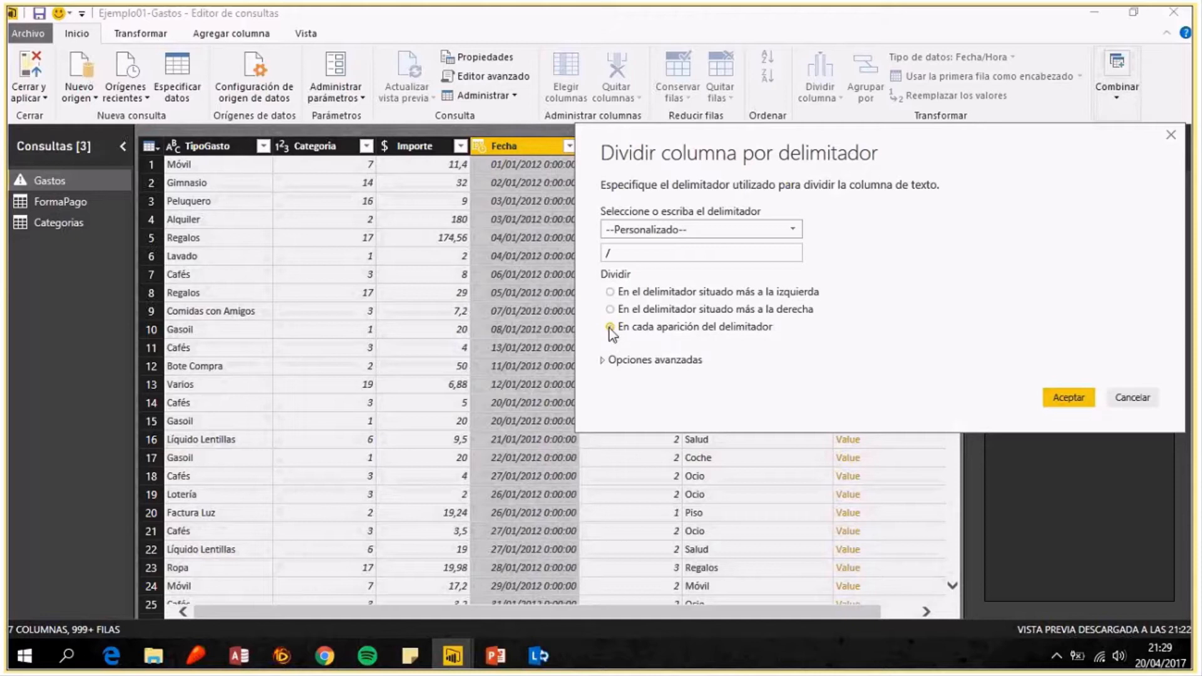
{"action": "left_click", "coordinate": [1060, 394]}
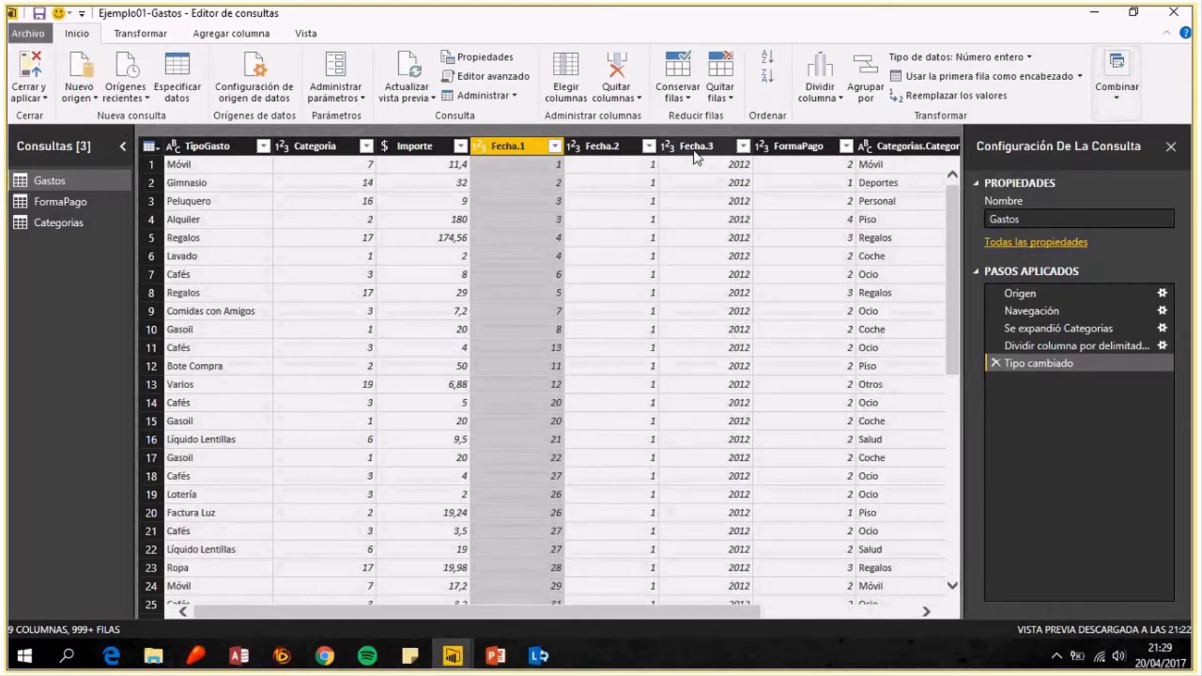
Rename the three split date columns Fecha.1, Fecha.2 and Fecha.3 as Día, Mes and Año.
{"action": "double_click", "coordinate": [516, 150]}
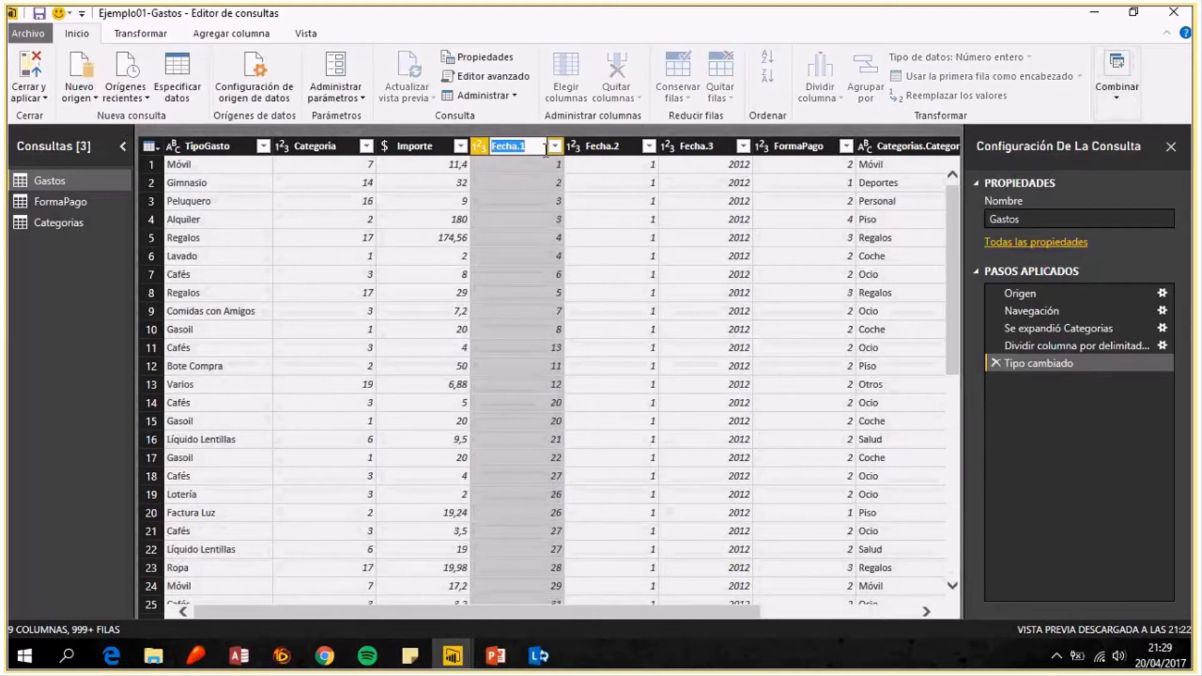
{"action": "type", "text": "Día"}
{"action": "key", "text": "Return"}
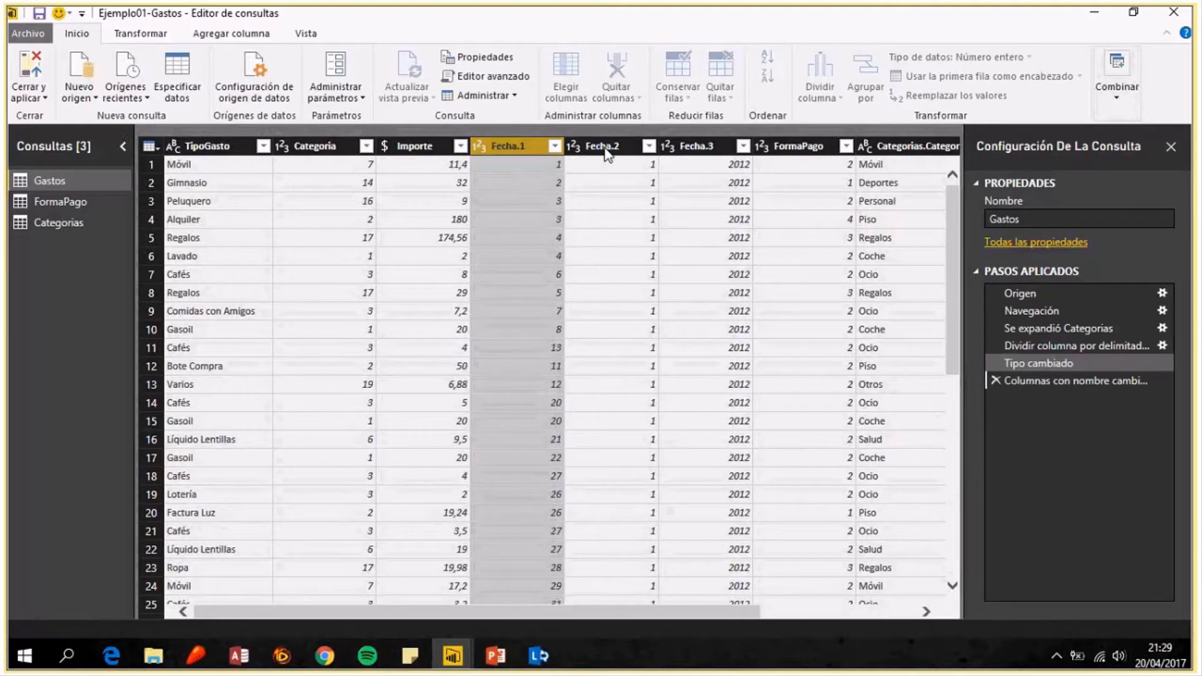
{"action": "double_click", "coordinate": [593, 149]}
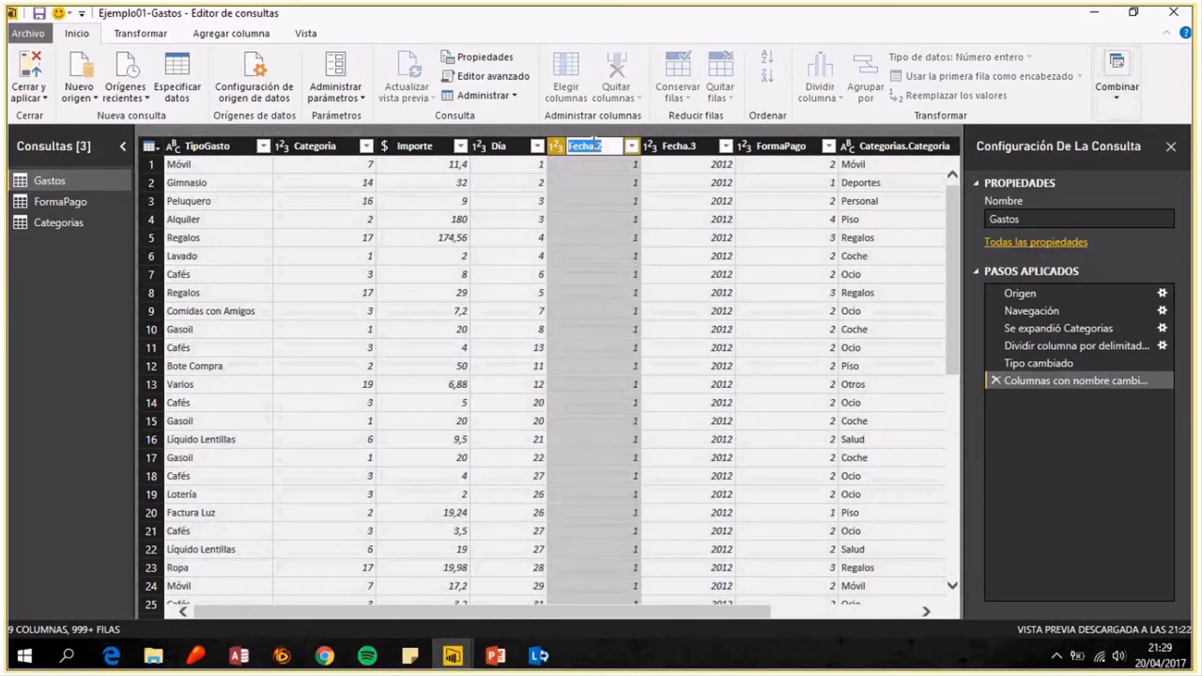
{"action": "type", "text": "Mes"}
{"action": "key", "text": "Return"}
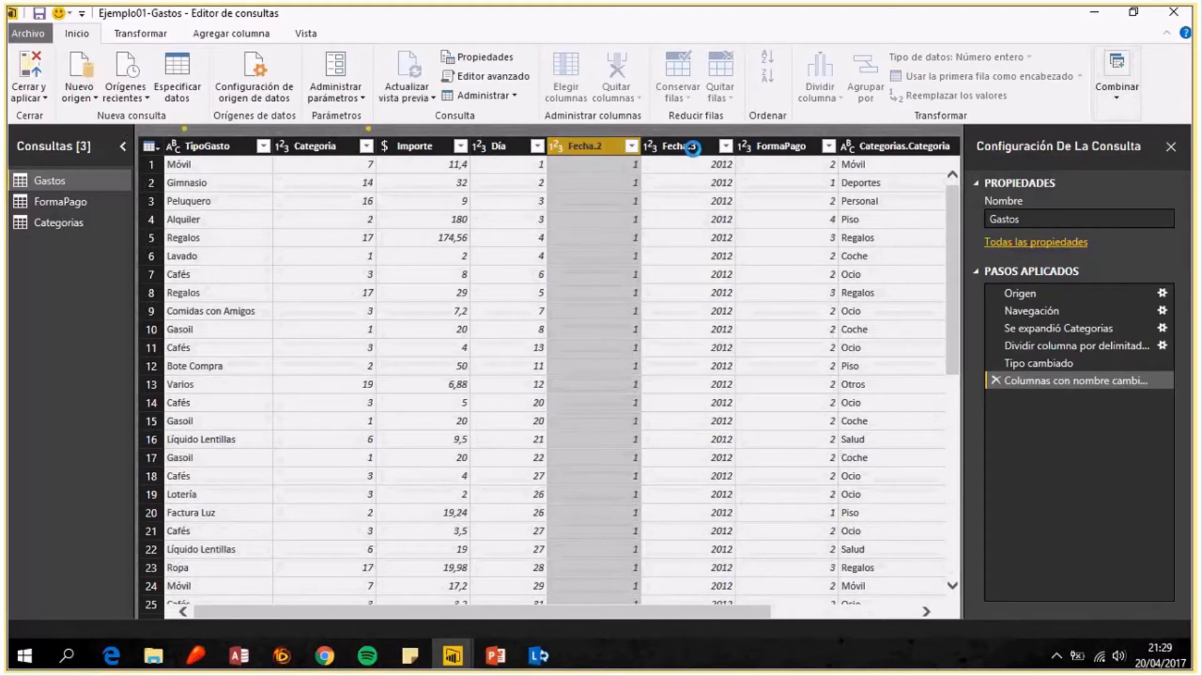
{"action": "left_click", "coordinate": [669, 148]}
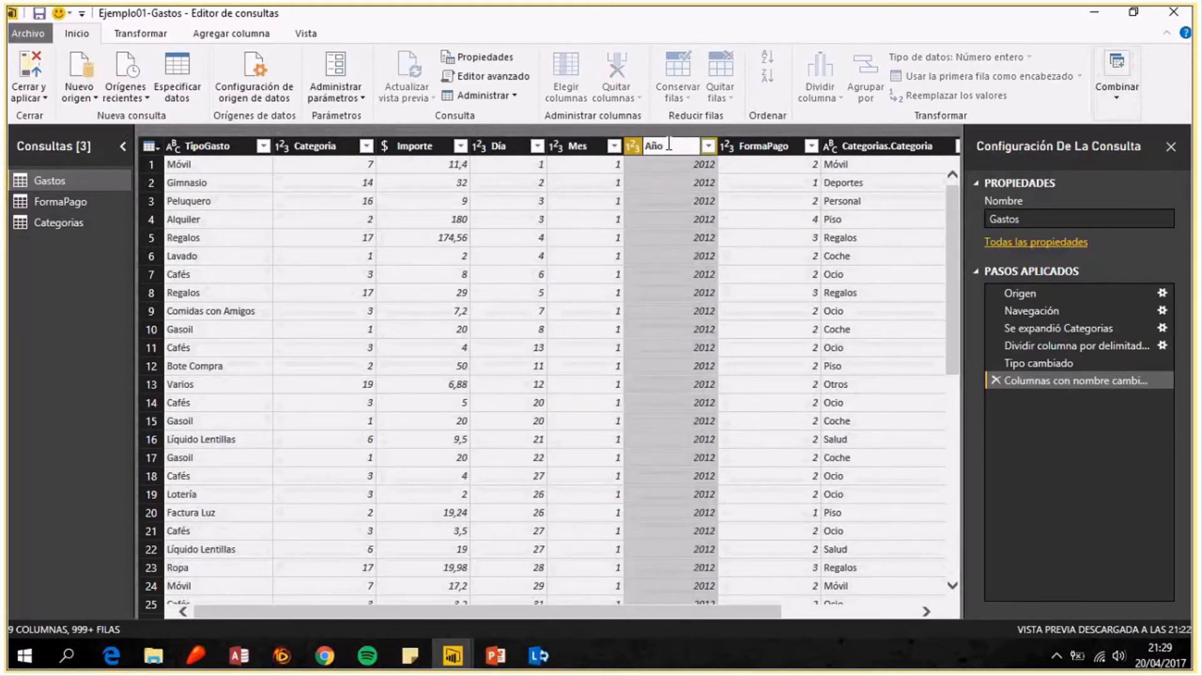
{"action": "double_click", "coordinate": [668, 149]}
{"action": "type", "text": "Año"}
{"action": "key", "text": "Return"}
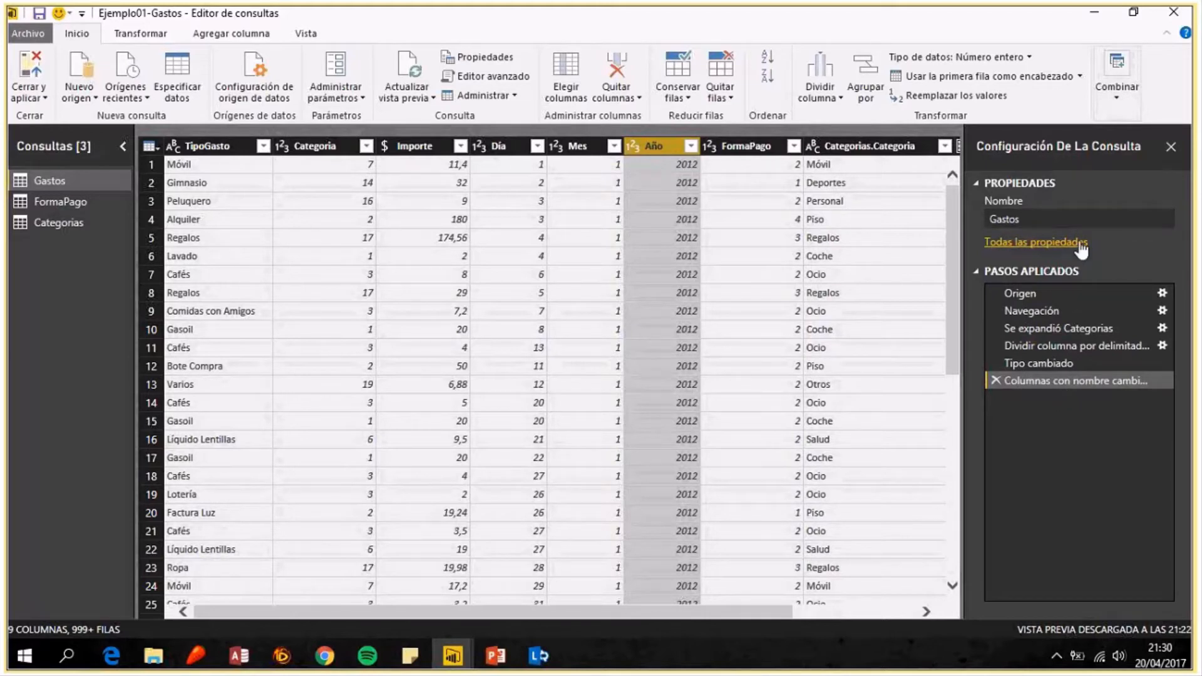
Delete the applied steps for the column renaming, type change and delimiter split to restore the single Fecha column in Gastos.
{"action": "left_click", "coordinate": [995, 381]}
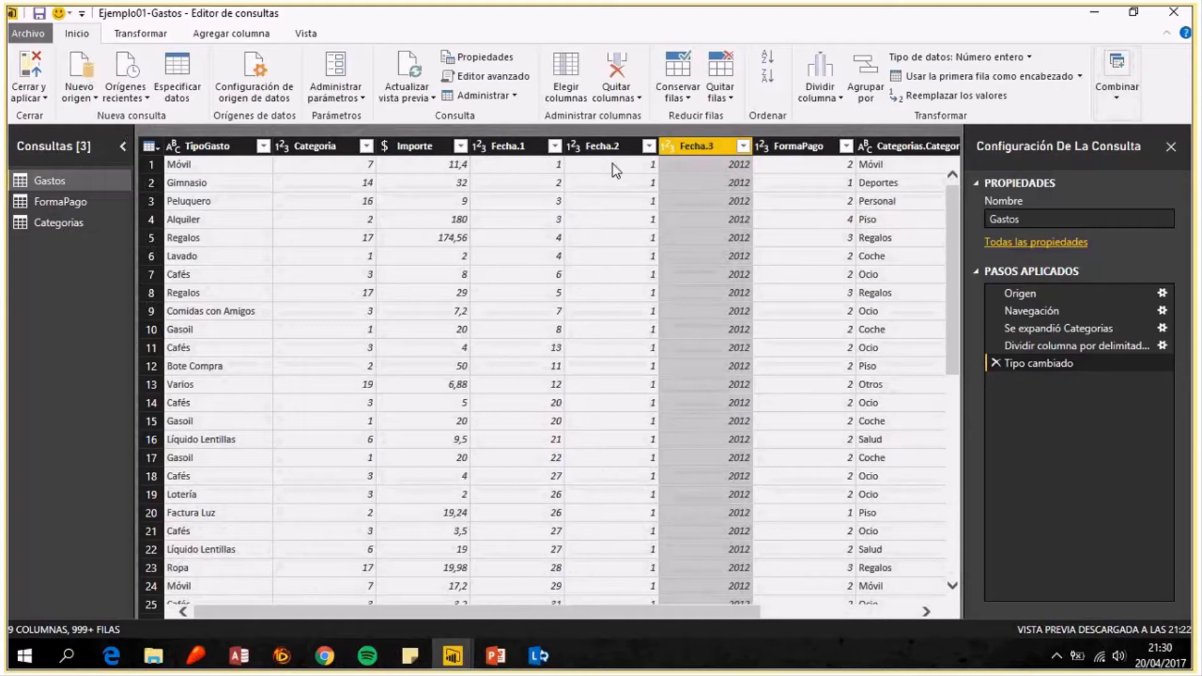
{"action": "left_click", "coordinate": [994, 364]}
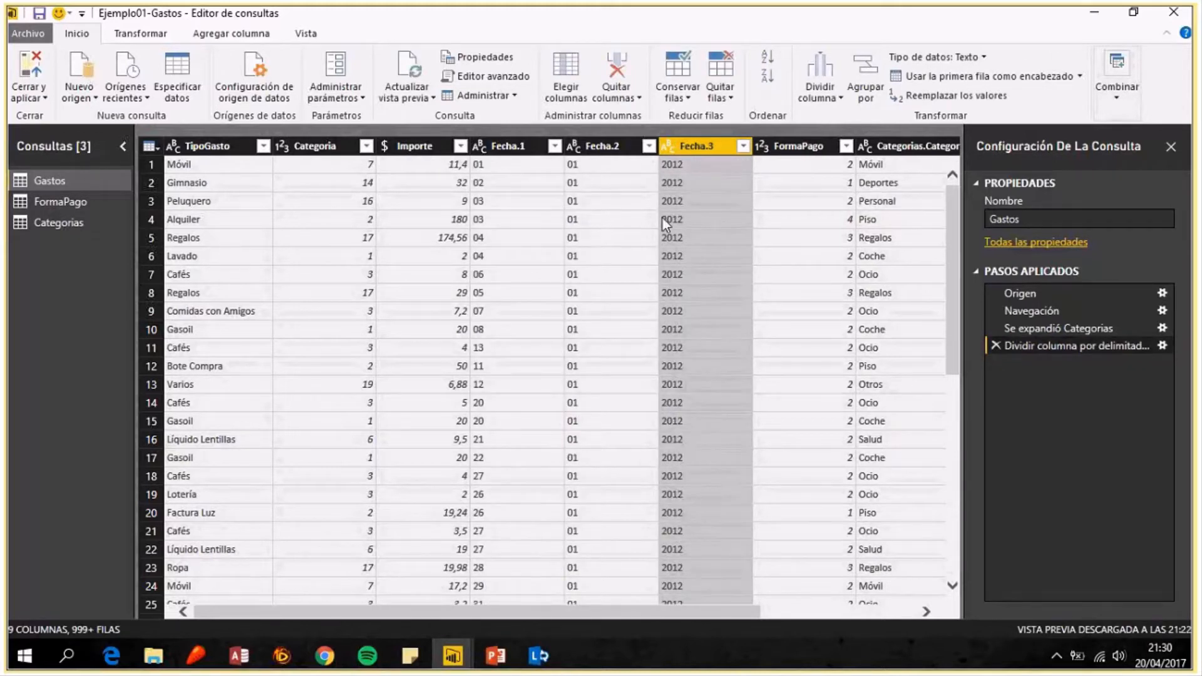
{"action": "left_click", "coordinate": [984, 58]}
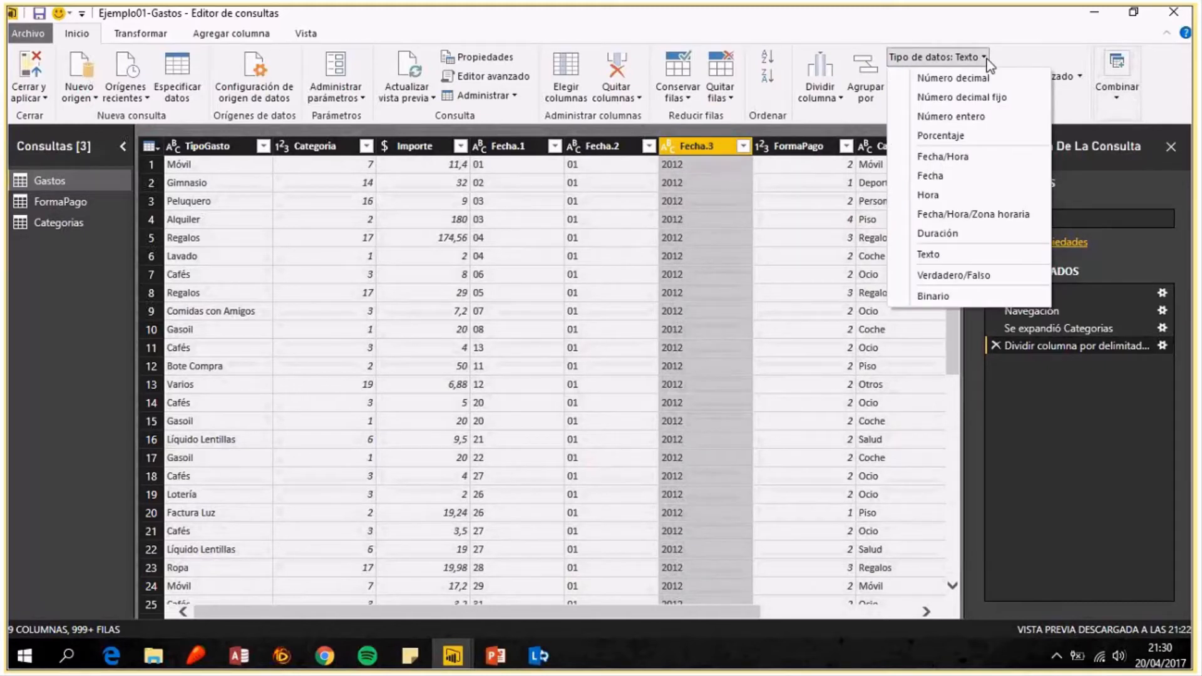
{"action": "left_click", "coordinate": [986, 57]}
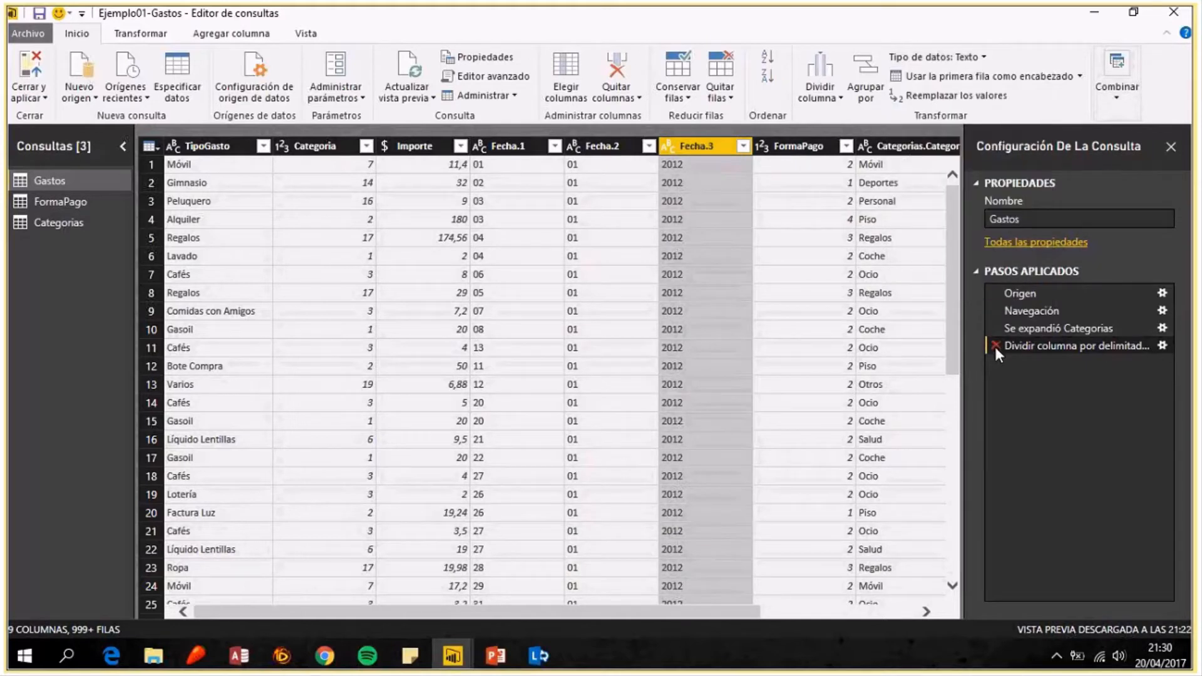
{"action": "left_click", "coordinate": [994, 345]}
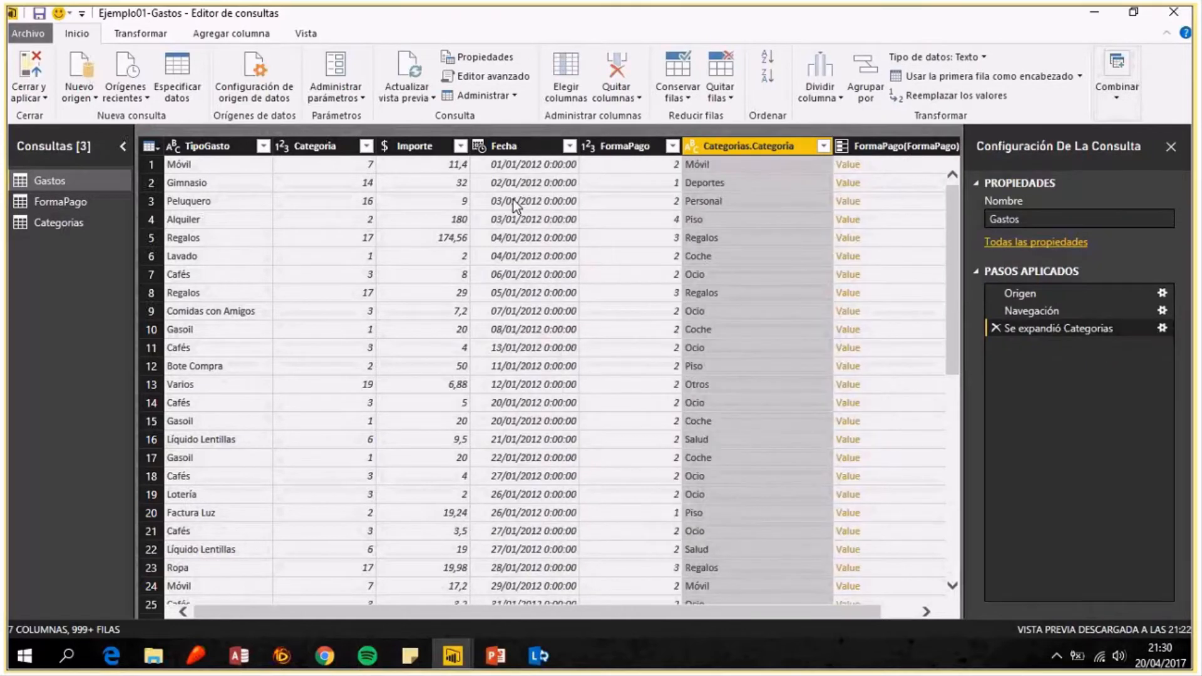
Close the query editor applying the pending changes, and check the Gastos and Categorias tables in the data view.
{"action": "left_click", "coordinate": [535, 149]}
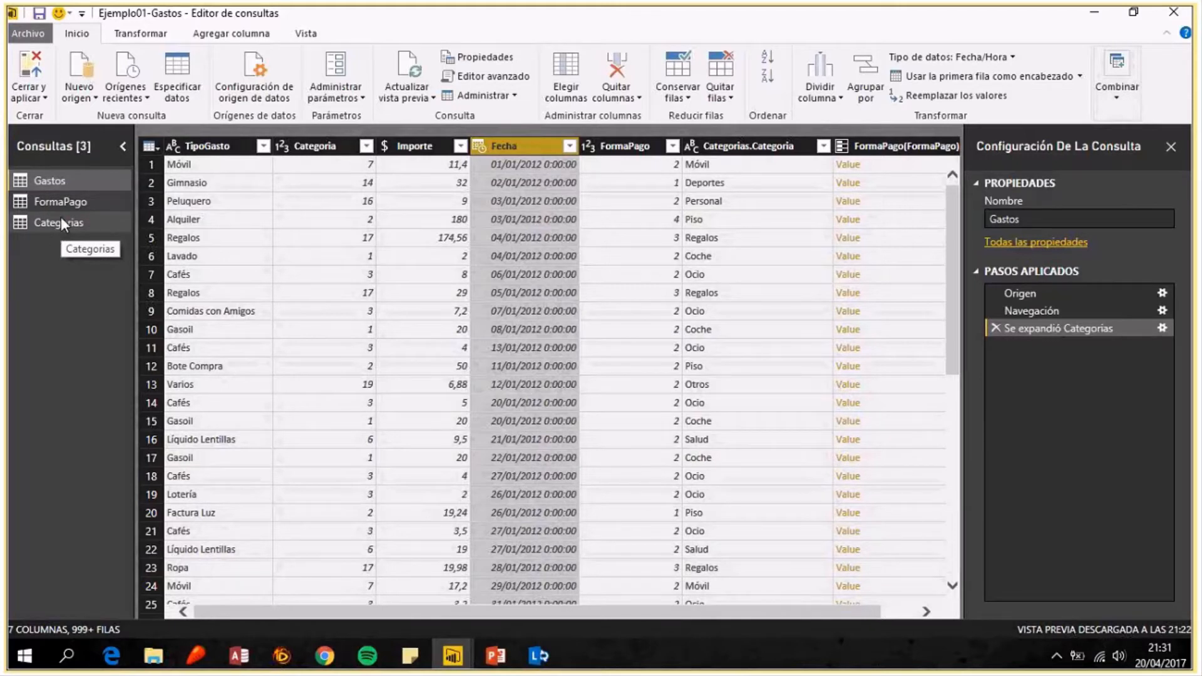
{"action": "left_click", "coordinate": [32, 70]}
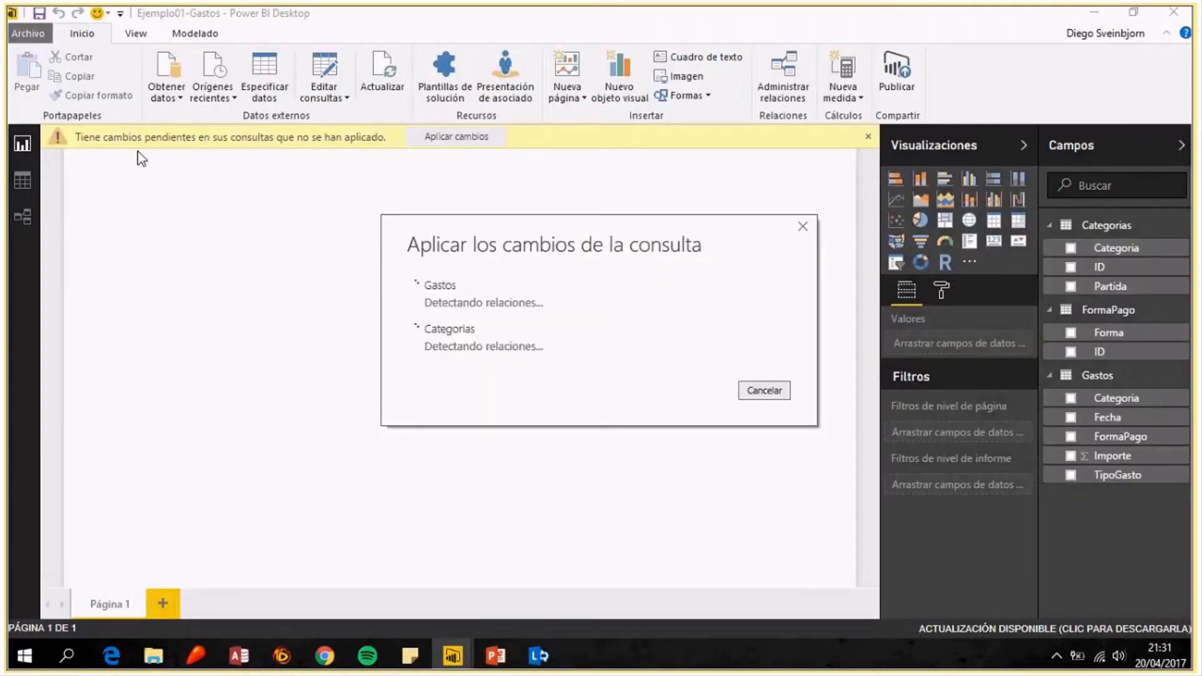
{"action": "left_click", "coordinate": [26, 182]}
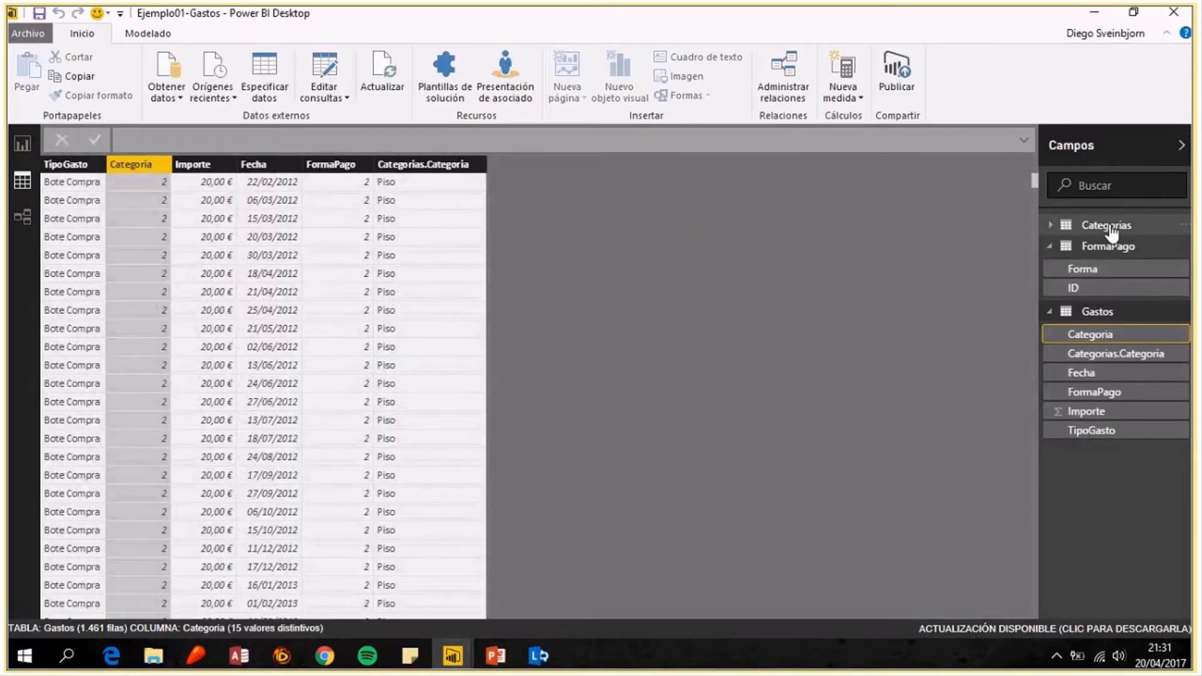
{"action": "left_click", "coordinate": [1108, 225]}
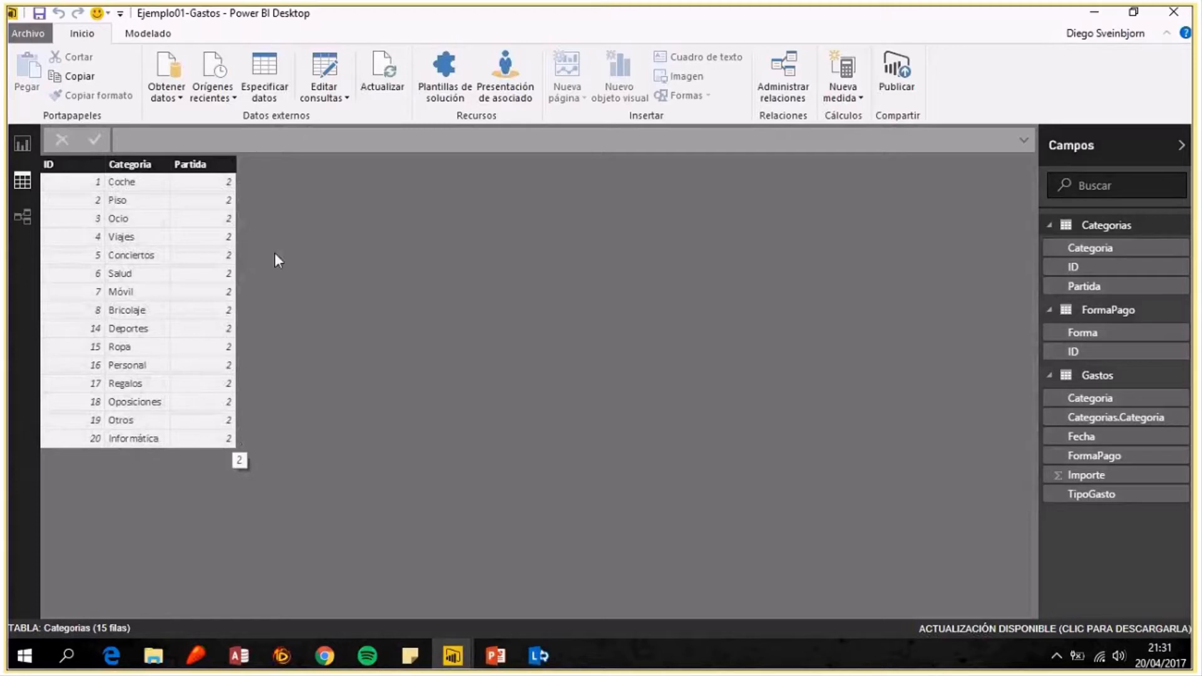
Add a clustered column chart to Página 1 of the report and enlarge it to cover most of the page's upper half.
{"action": "left_click", "coordinate": [25, 144]}
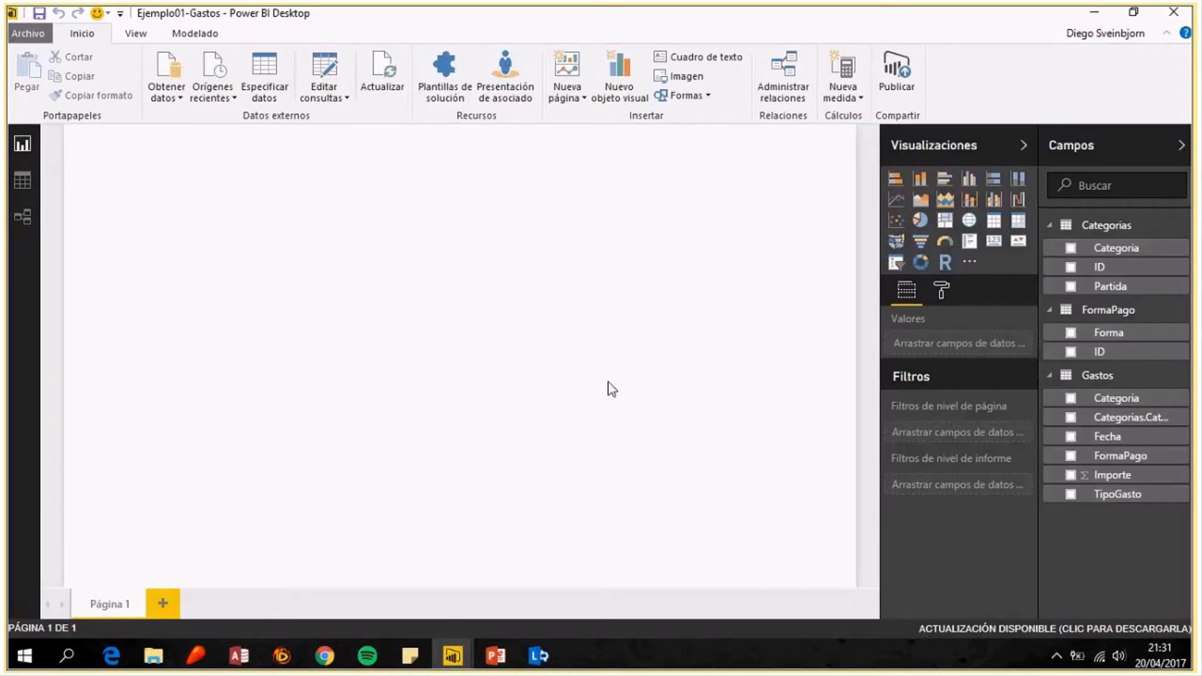
{"action": "left_click", "coordinate": [969, 180]}
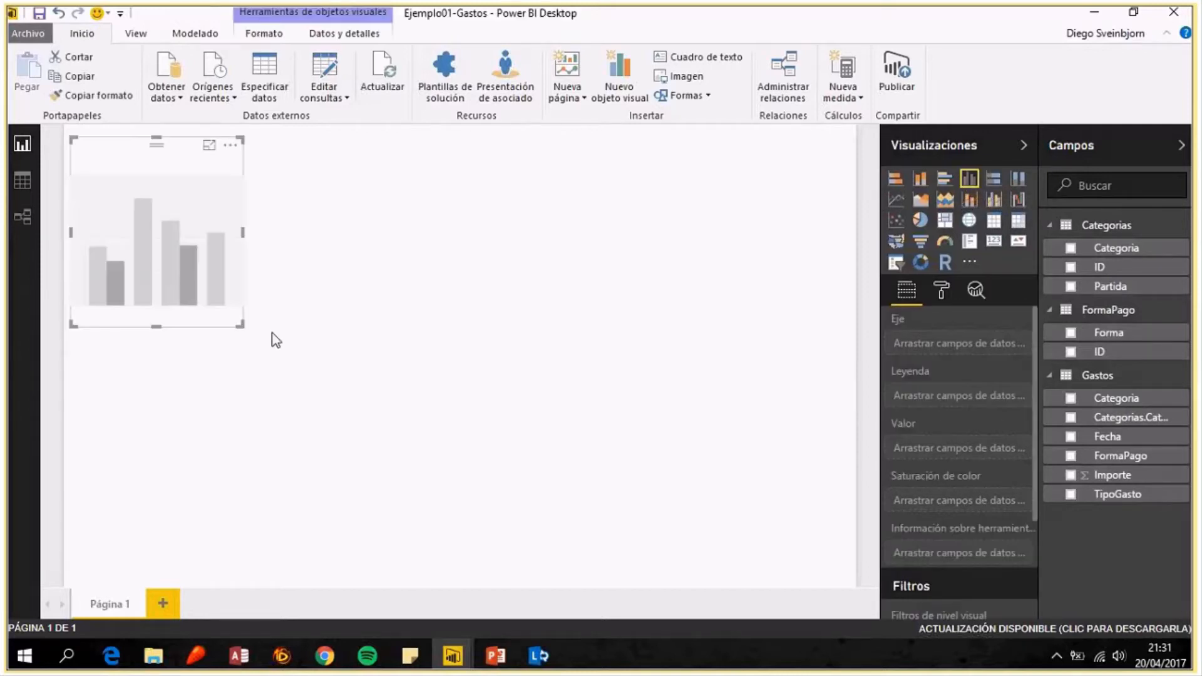
{"action": "left_click_drag", "start_coordinate": [247, 326], "coordinate": [631, 415]}
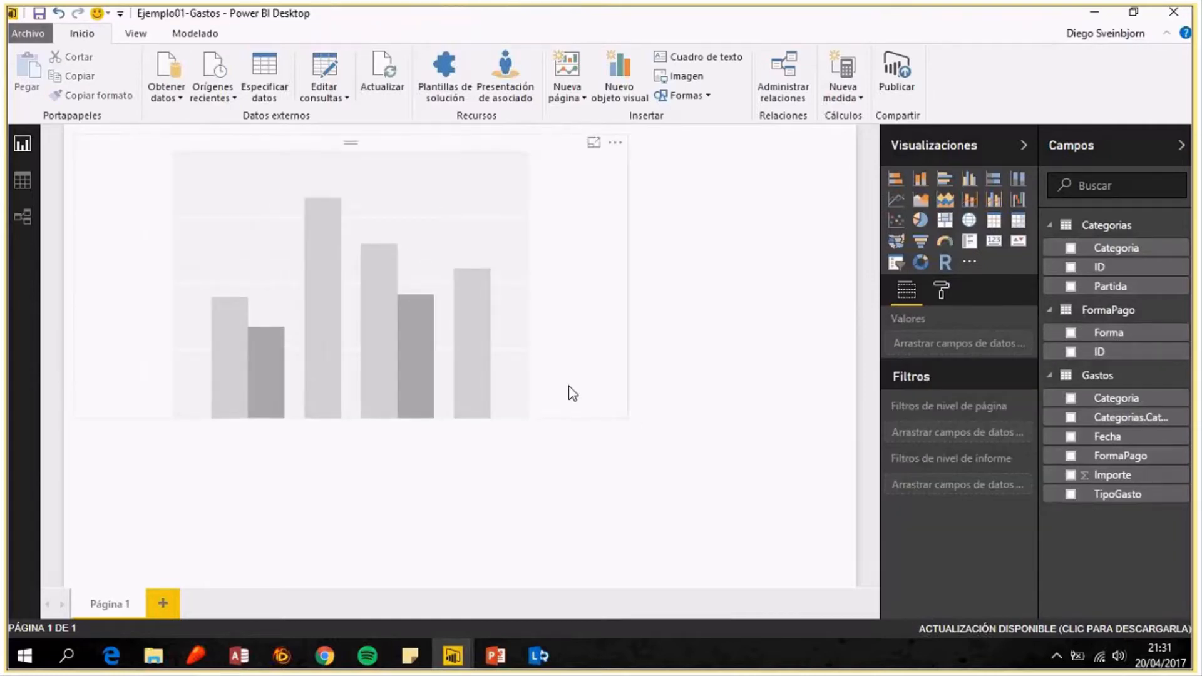
{"action": "left_click", "coordinate": [570, 384]}
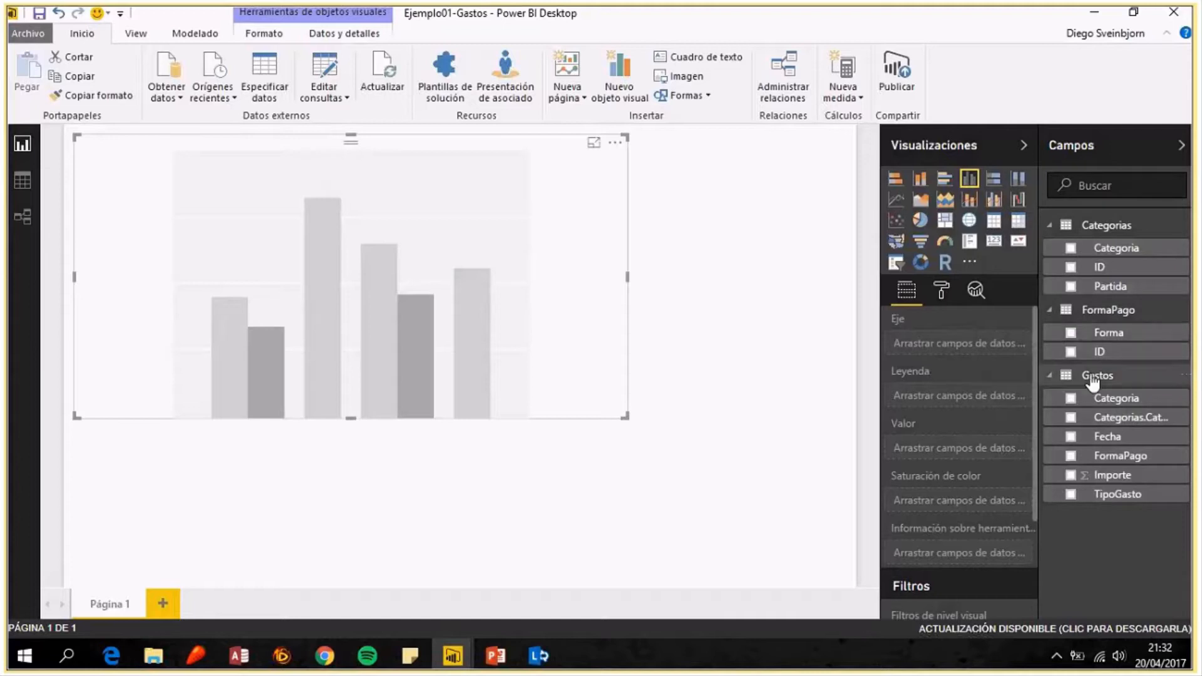
Plot Importe from Gastos as the value against Categoria from Categorias as the axis, and widen the chart to nearly the full page.
{"action": "left_click_drag", "start_coordinate": [1139, 251], "coordinate": [985, 332]}
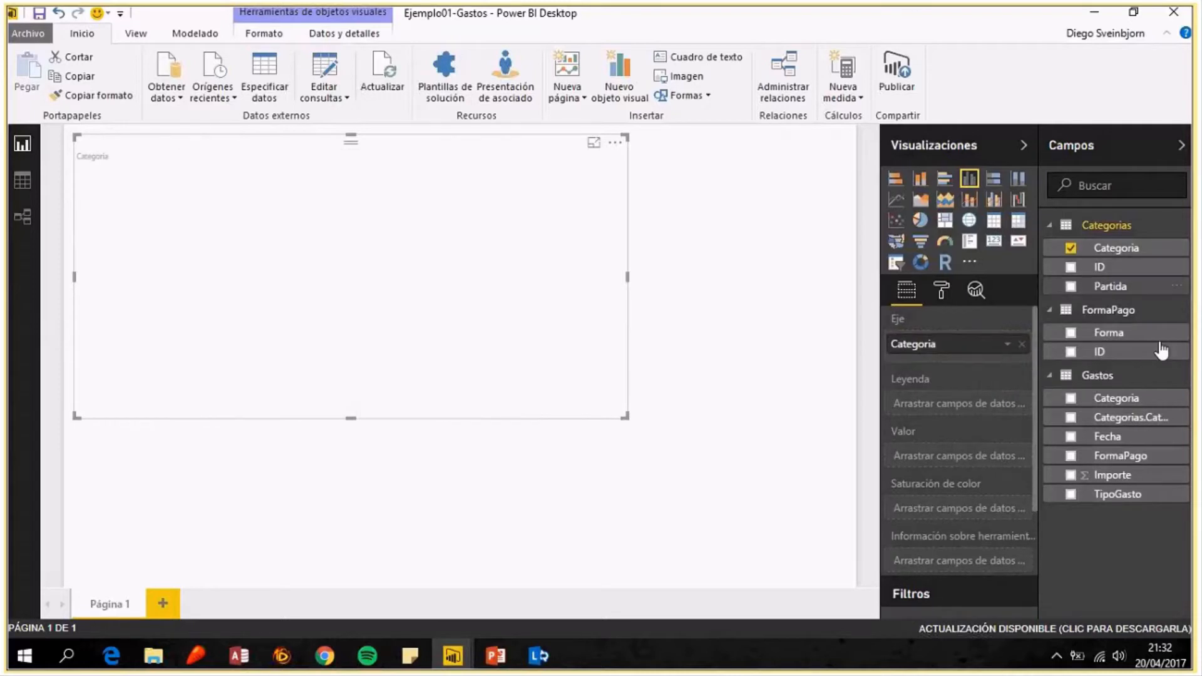
{"action": "left_click_drag", "start_coordinate": [1132, 477], "coordinate": [970, 455]}
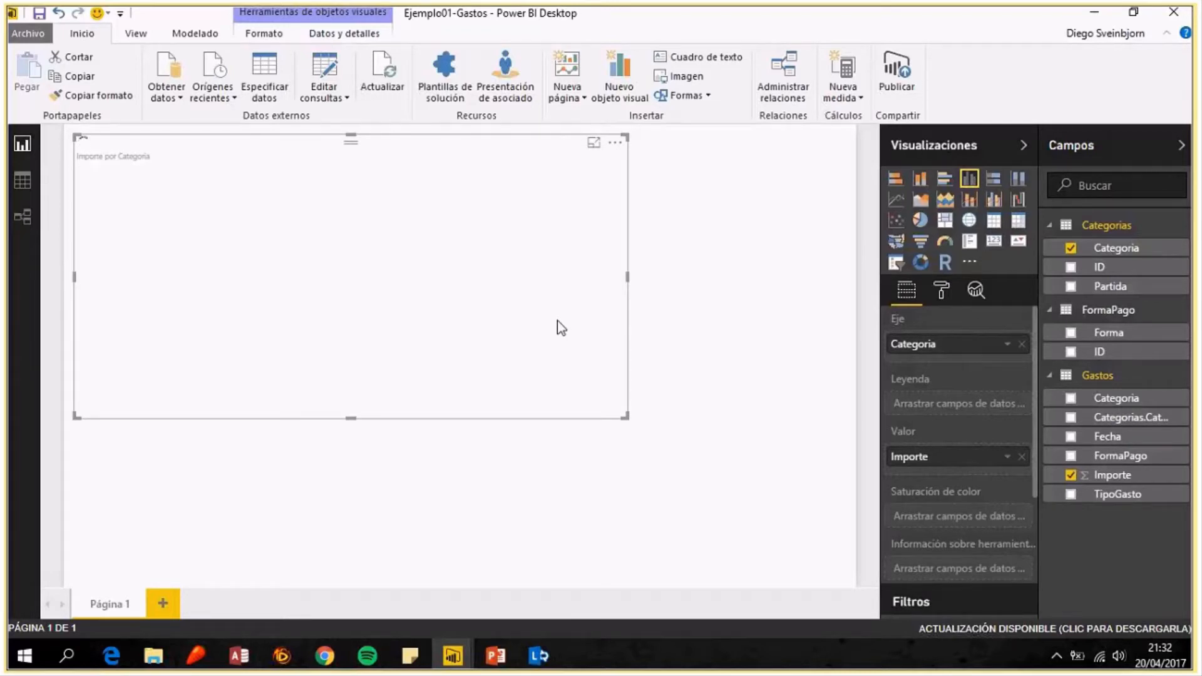
{"action": "left_click_drag", "start_coordinate": [624, 416], "coordinate": [843, 471]}
{"action": "left_click", "coordinate": [769, 340]}
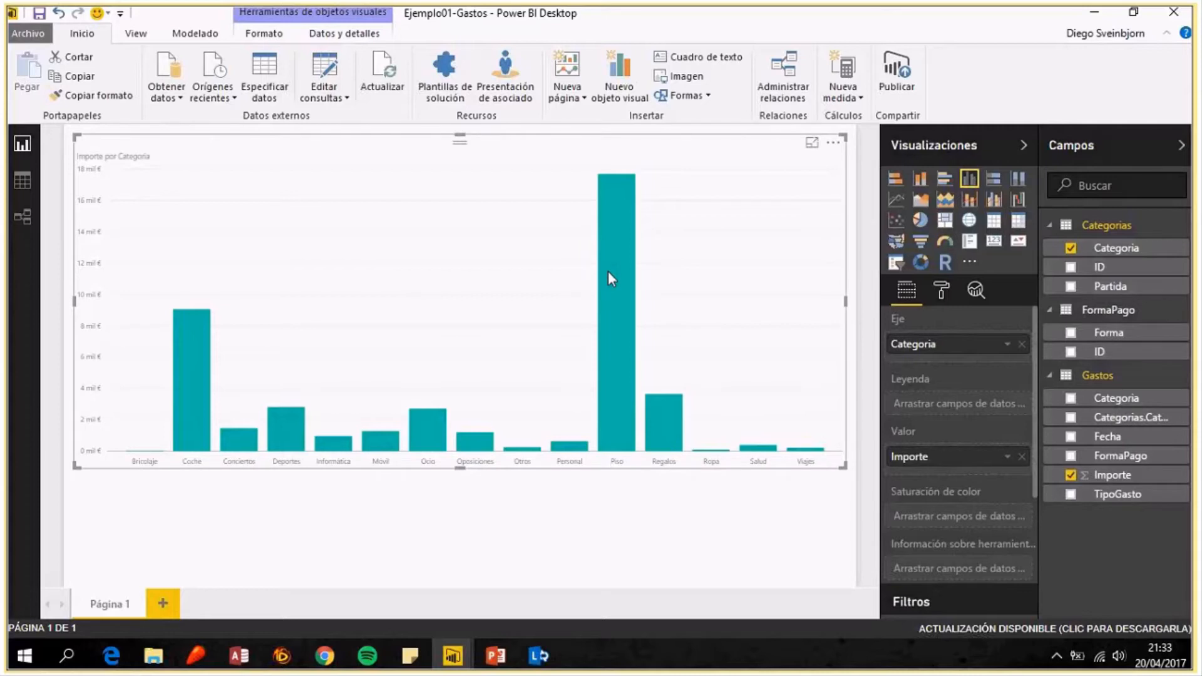
{"action": "mouse_move", "coordinate": [607, 272]}
{"action": "mouse_move", "coordinate": [631, 251]}
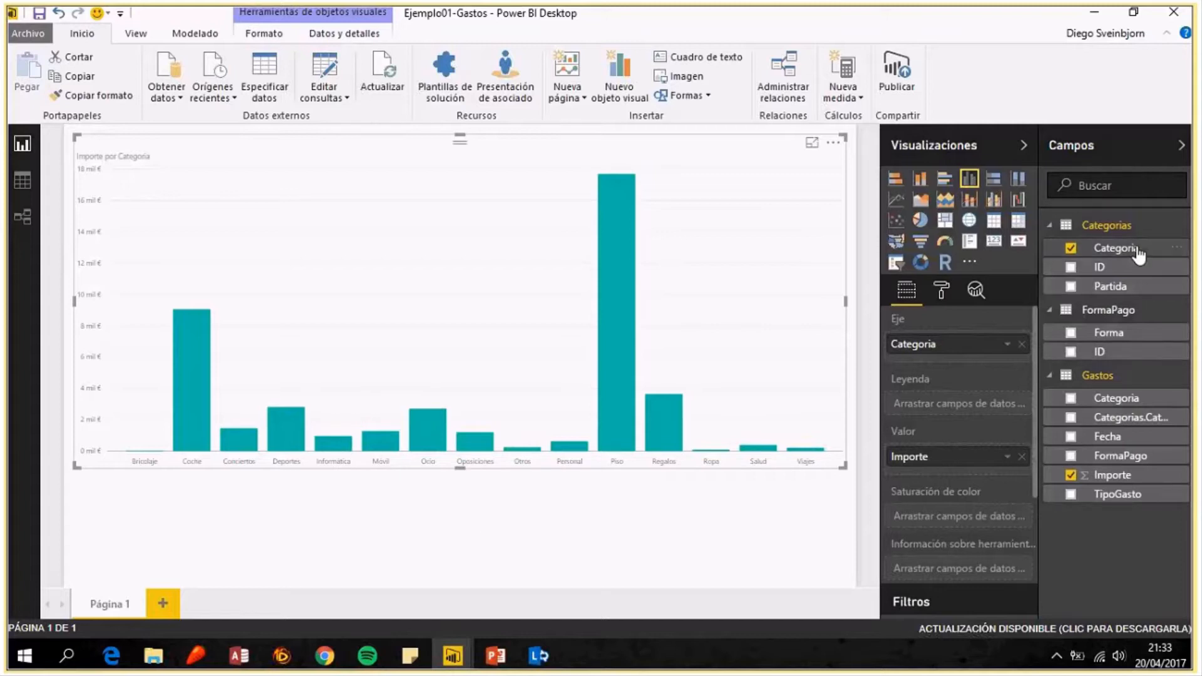
Try Categoria as the column chart's legend, highlight individual categories such as Bricolaje and Deportes, and remove the legend field.
{"action": "left_click_drag", "start_coordinate": [1139, 253], "coordinate": [975, 405]}
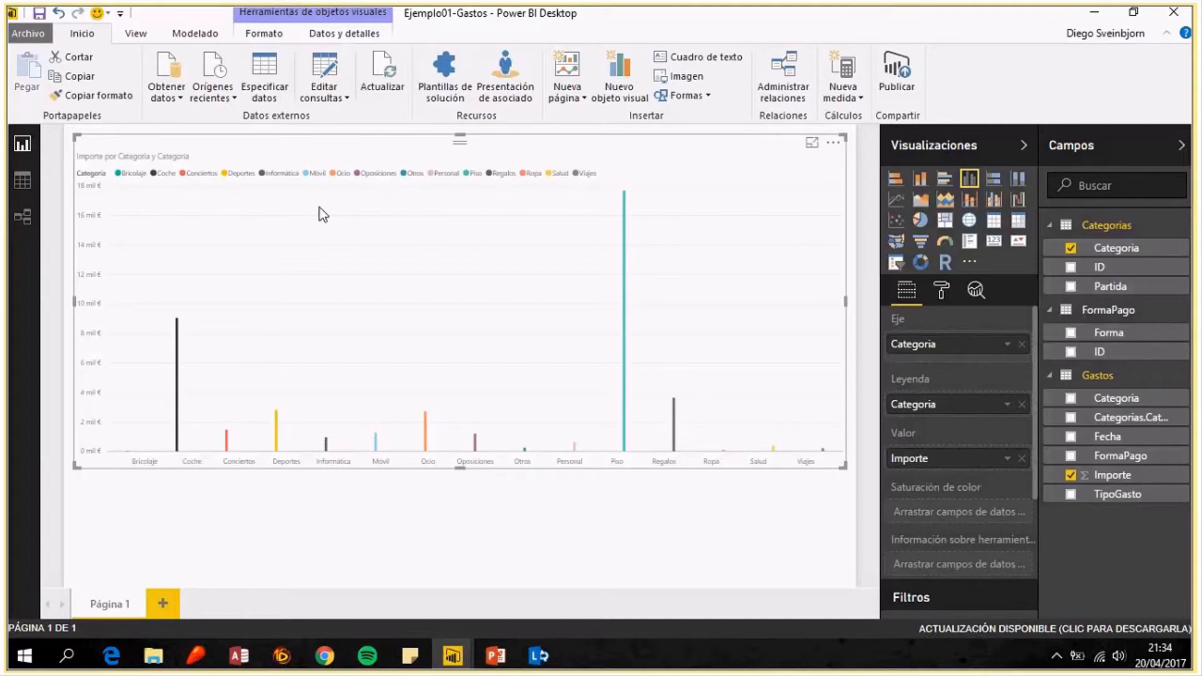
{"action": "left_click", "coordinate": [127, 175]}
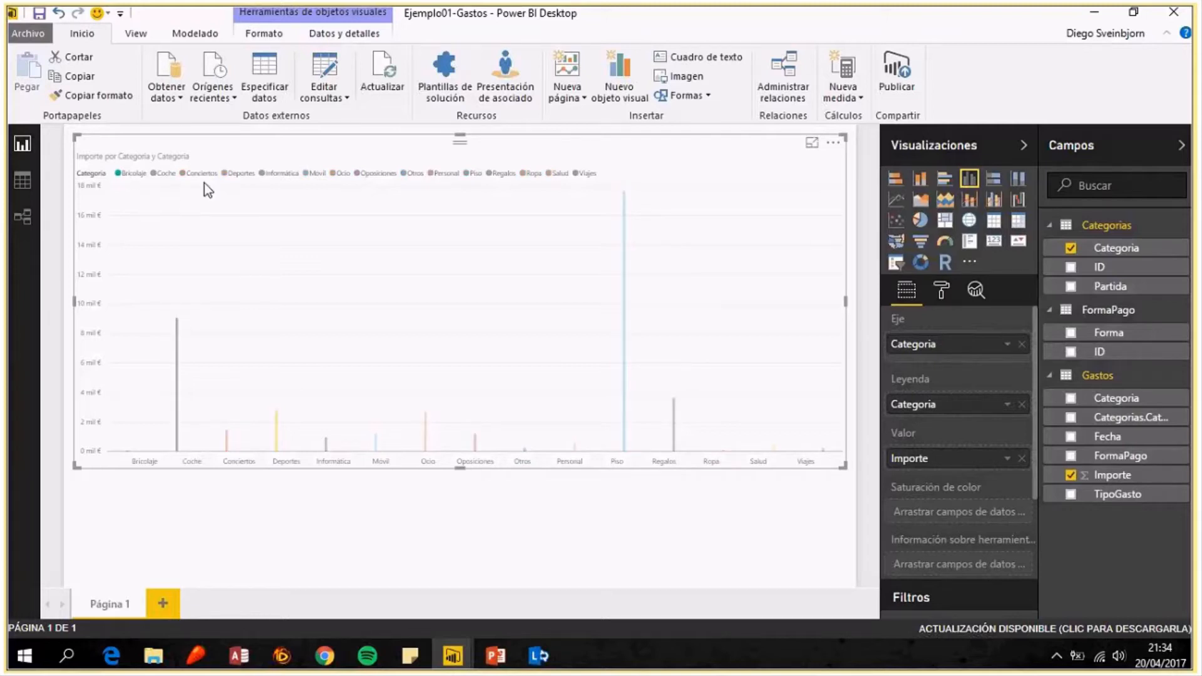
{"action": "left_click", "coordinate": [241, 174]}
{"action": "left_click", "coordinate": [239, 175]}
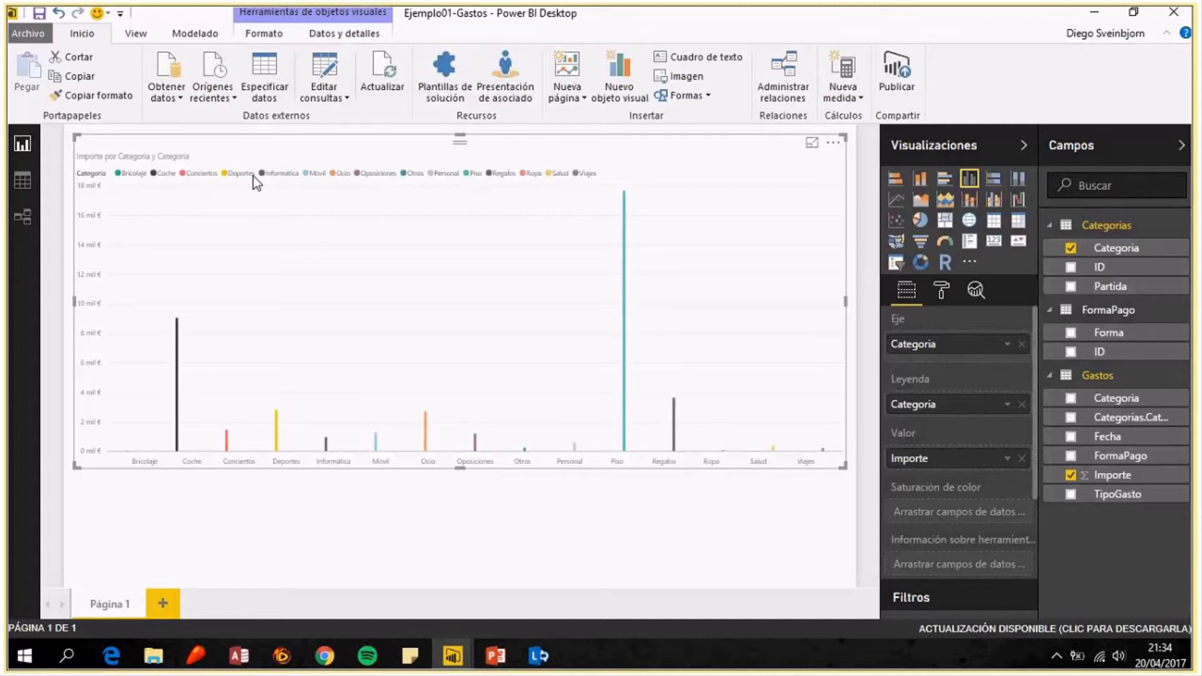
{"action": "left_click", "coordinate": [1022, 405]}
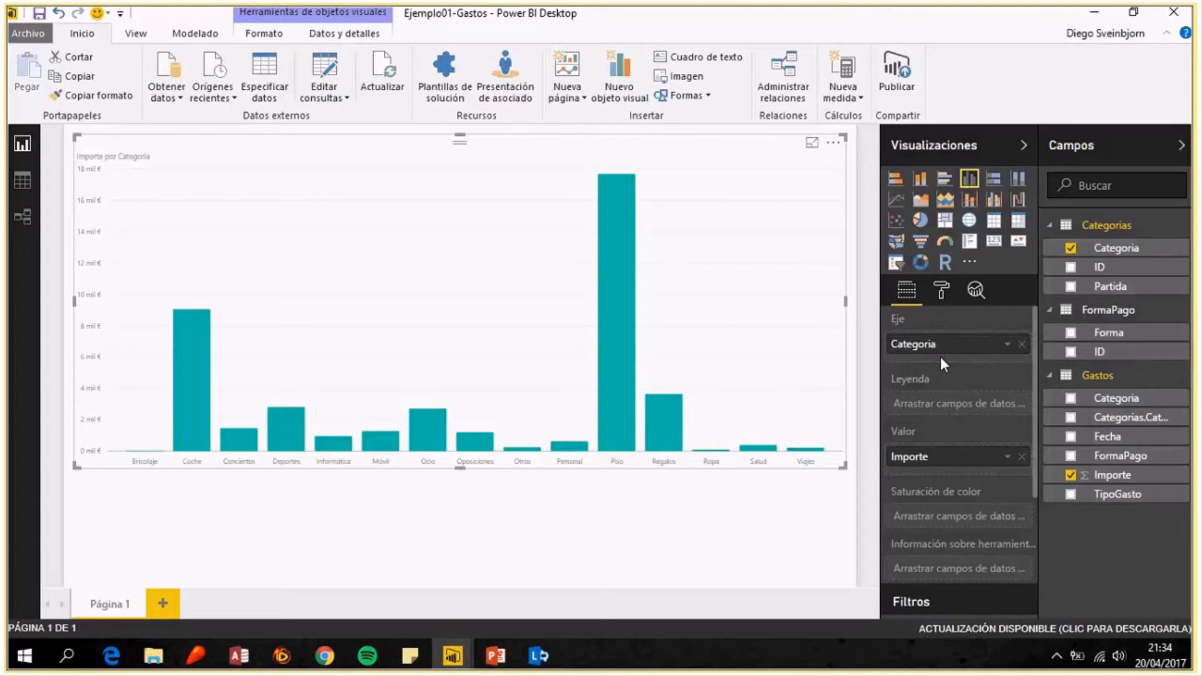
Format the chart's X axis with black labels, text size 13 and category width 30.
{"action": "left_click", "coordinate": [943, 299]}
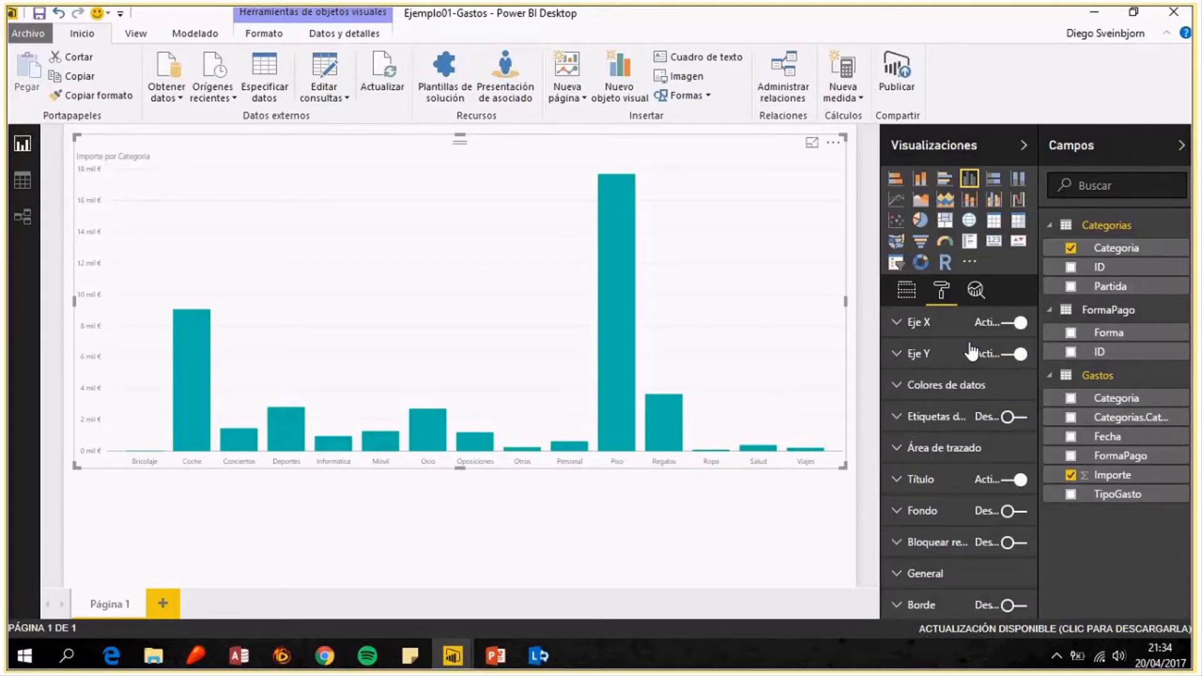
{"action": "left_click", "coordinate": [899, 326]}
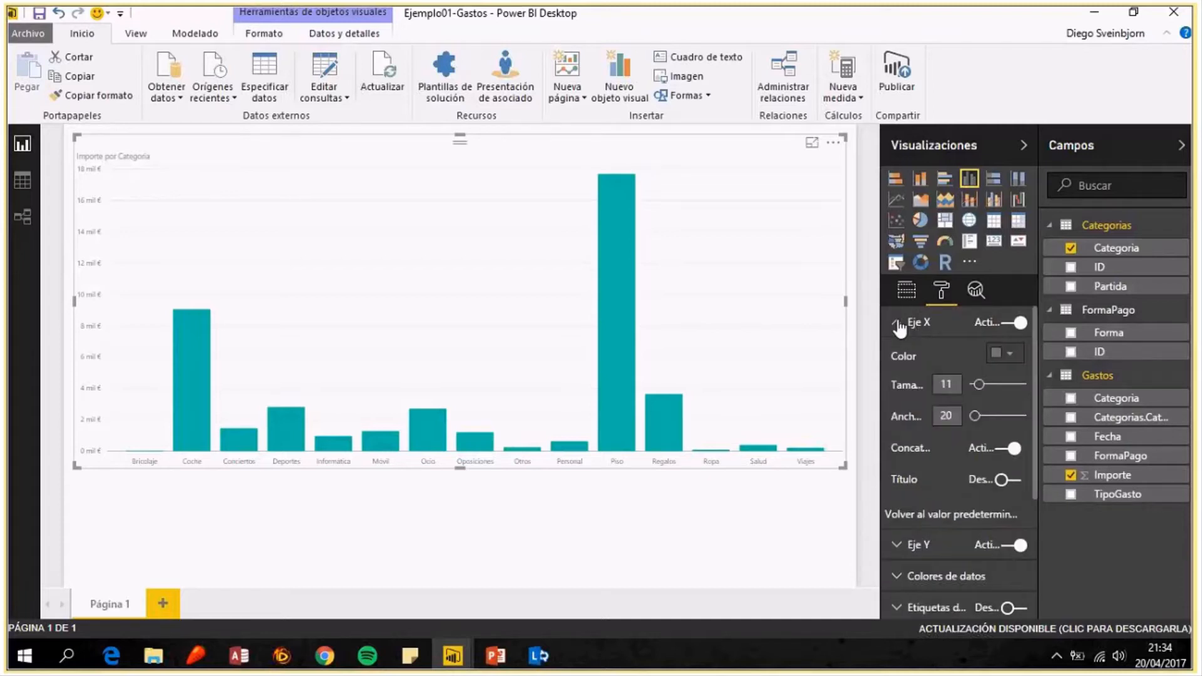
{"action": "left_click", "coordinate": [1016, 354]}
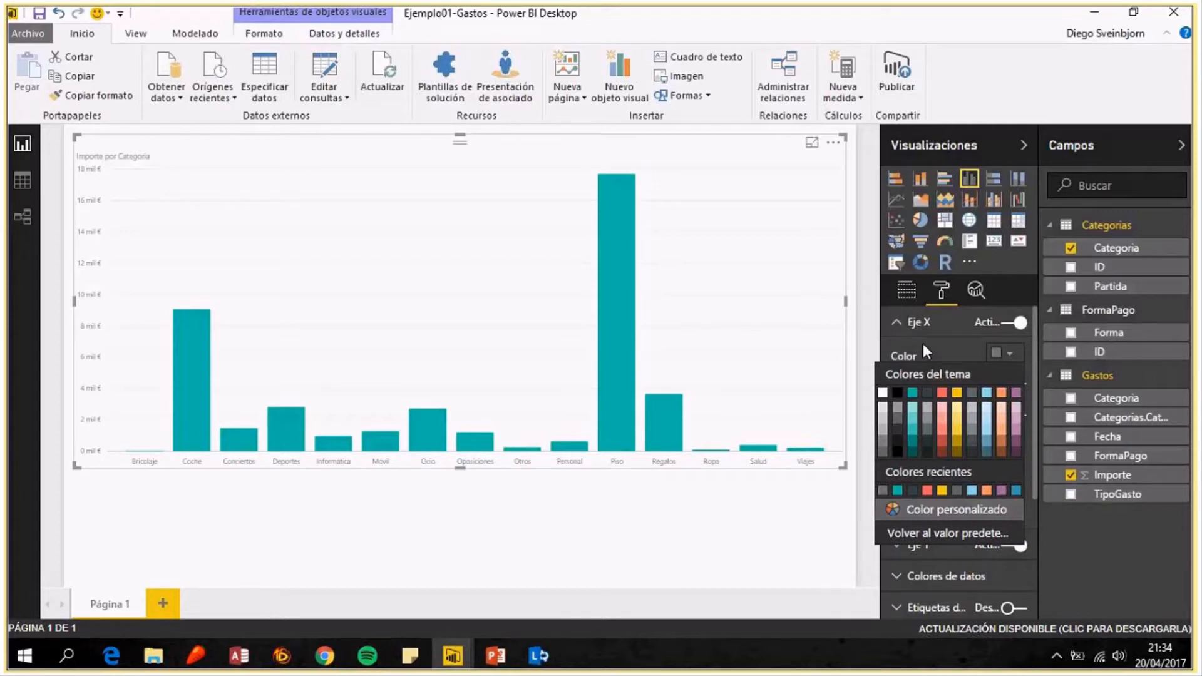
{"action": "left_click", "coordinate": [898, 393]}
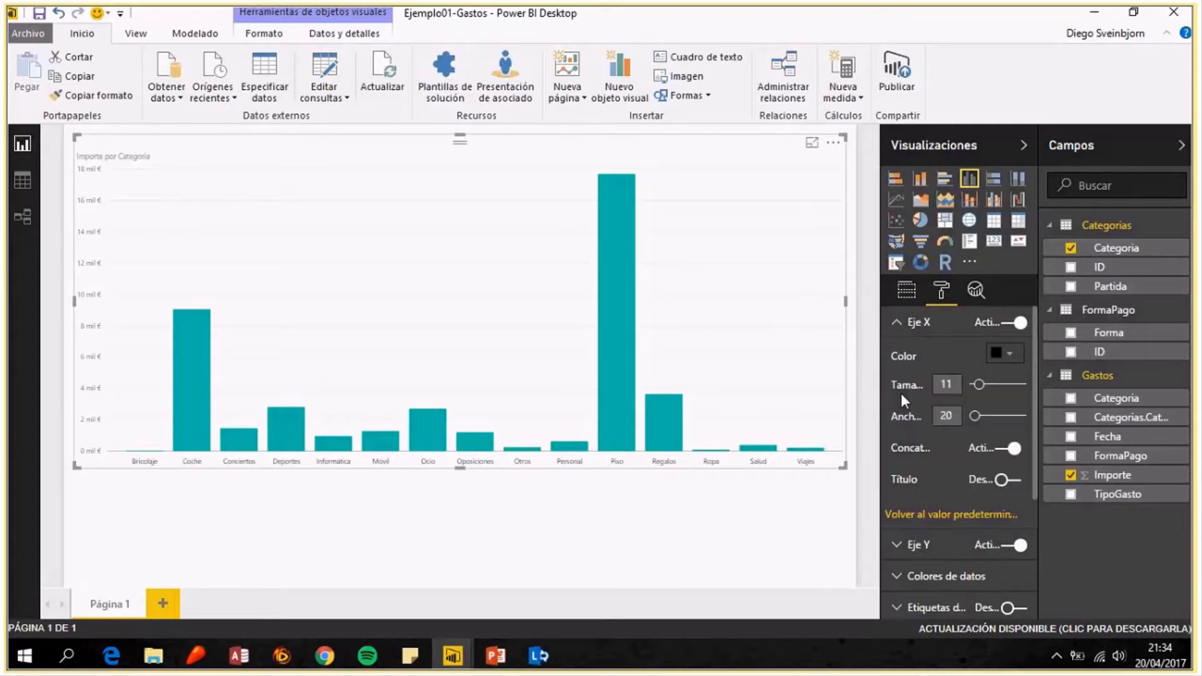
{"action": "left_click_drag", "start_coordinate": [978, 383], "coordinate": [987, 393]}
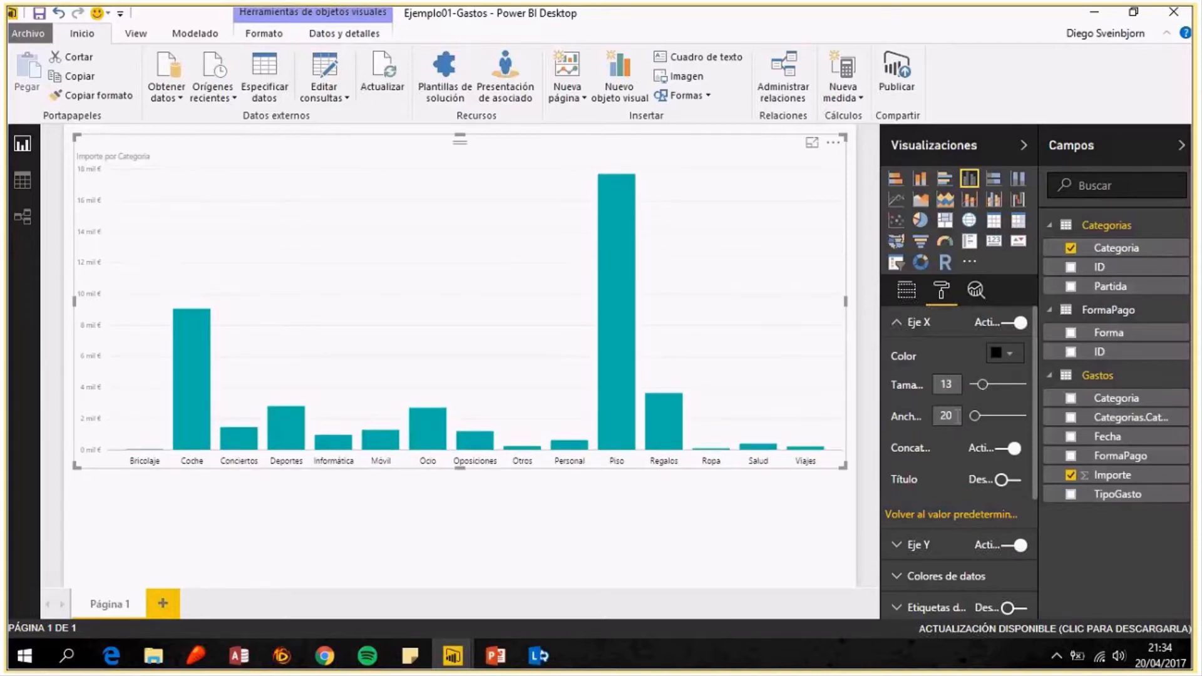
{"action": "left_click_drag", "start_coordinate": [975, 418], "coordinate": [978, 422]}
Try showing the X axis title on the column chart.
{"action": "left_click", "coordinate": [1009, 479]}
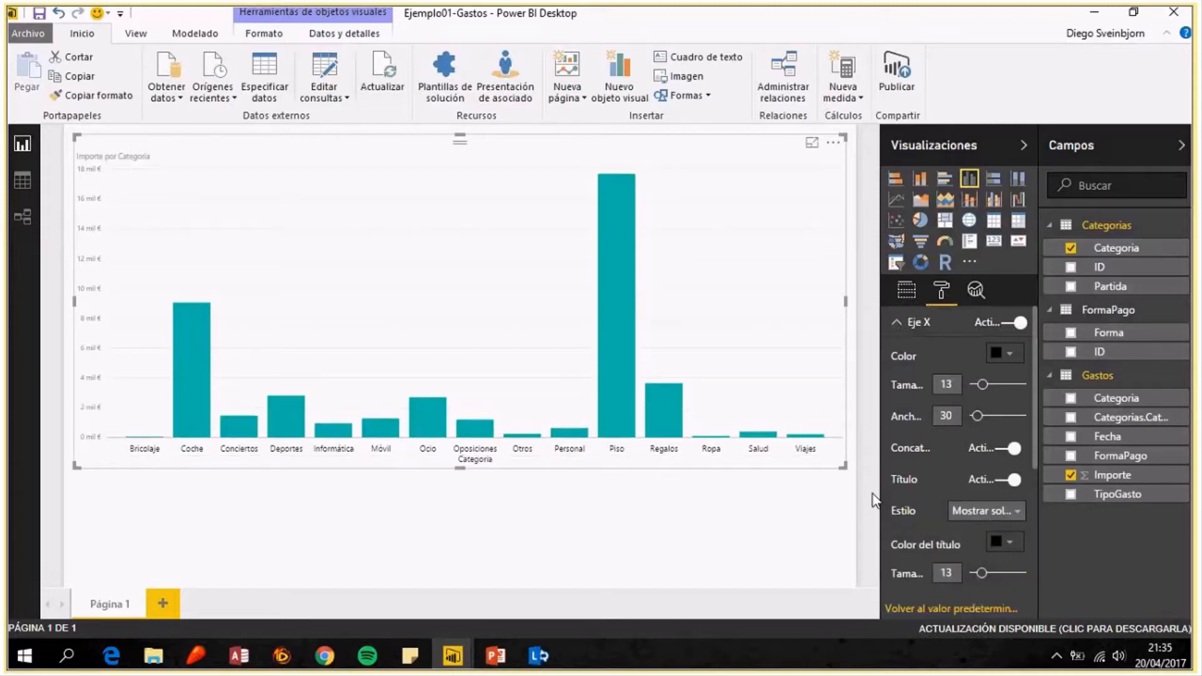
{"action": "left_click_drag", "start_coordinate": [502, 461], "coordinate": [470, 461]}
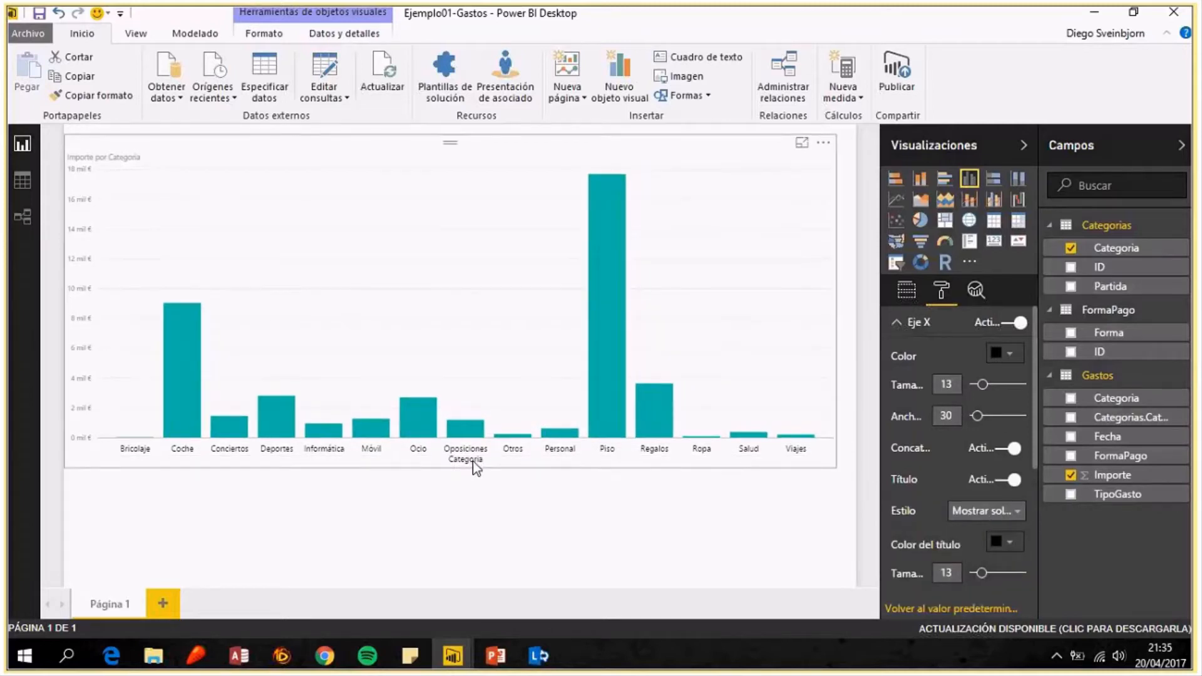
{"action": "left_click", "coordinate": [1005, 479]}
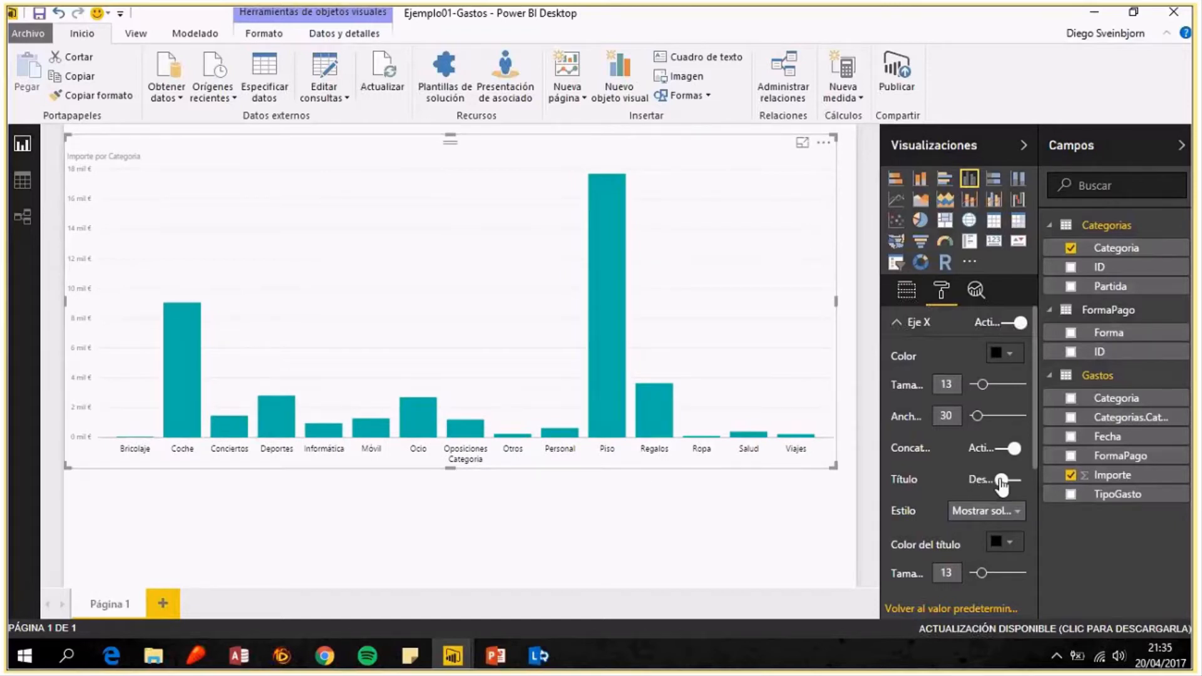
Set the chart's Y axis position to Derecha and keep its scale type as Lineal.
{"action": "scroll", "coordinate": [1001, 482], "scroll_direction": "down", "scroll_amount": 5}
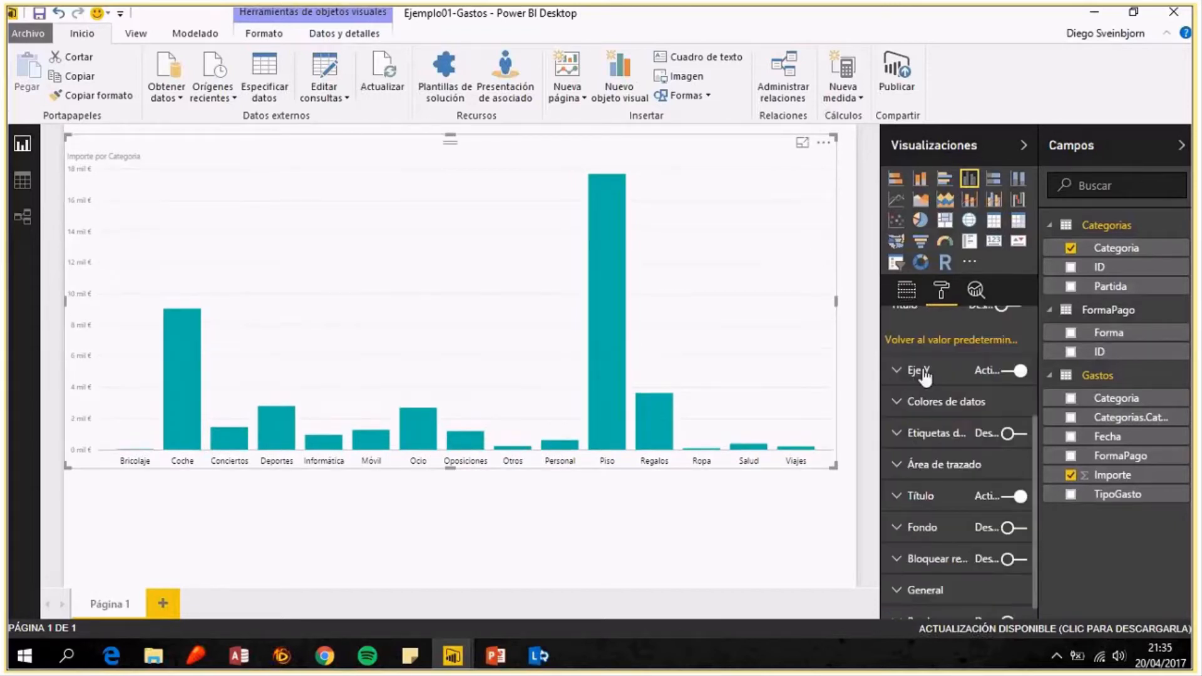
{"action": "left_click", "coordinate": [920, 370]}
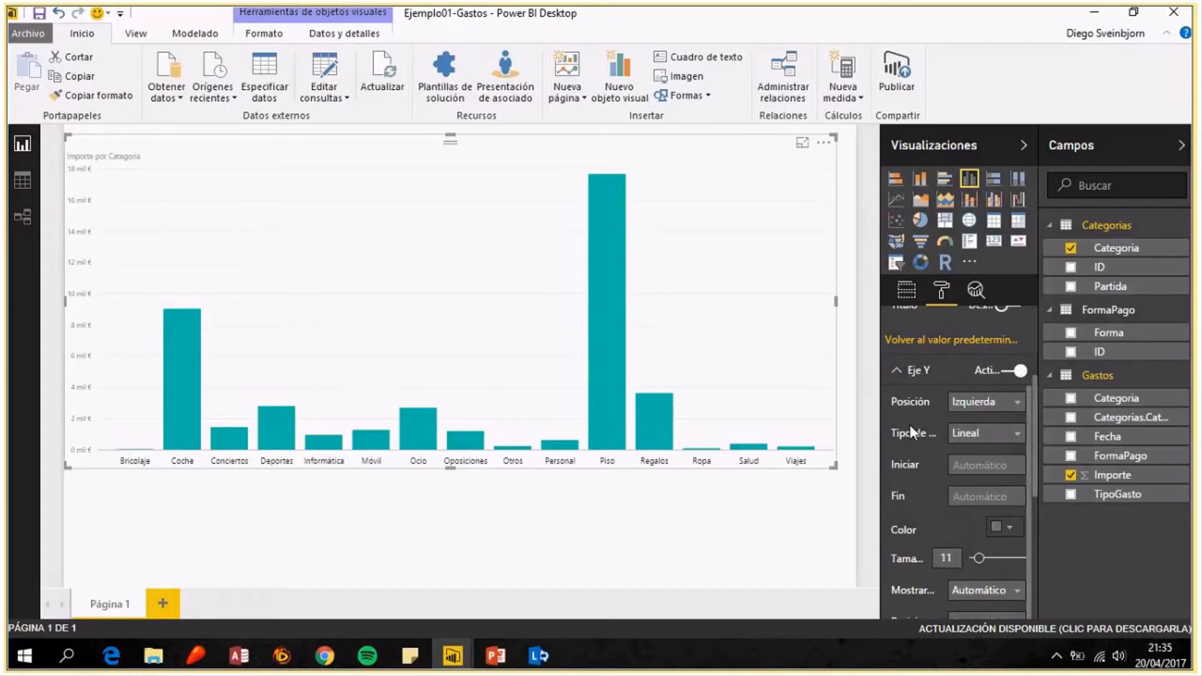
{"action": "left_click", "coordinate": [991, 402]}
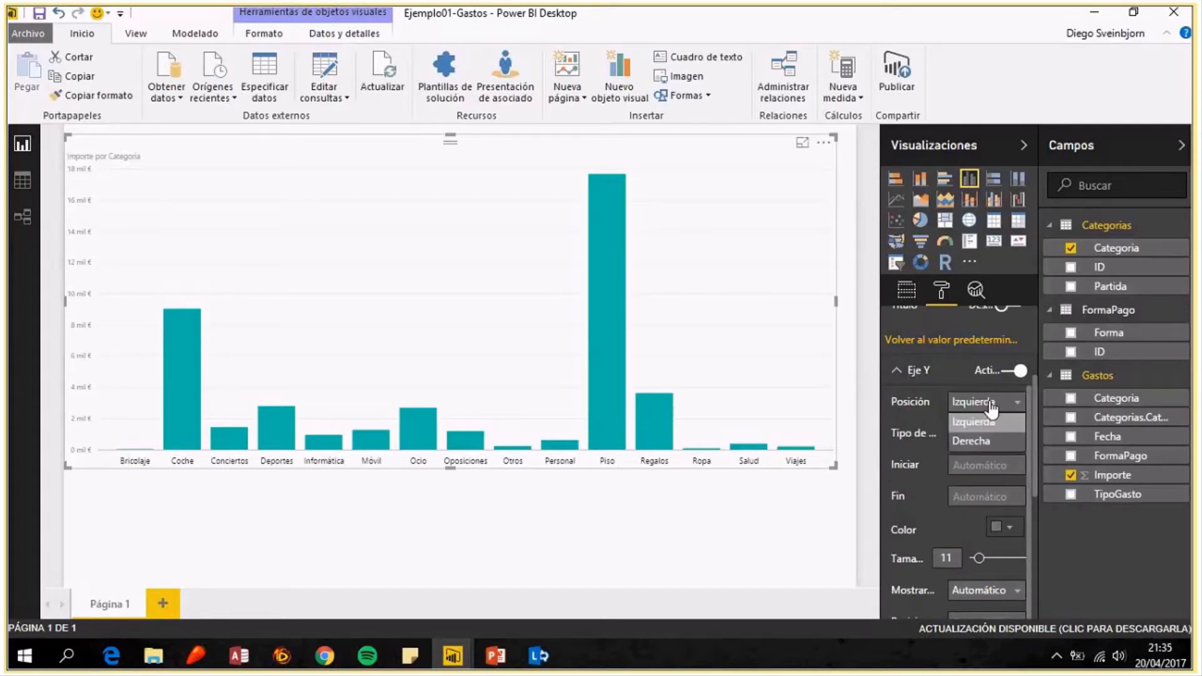
{"action": "left_click", "coordinate": [982, 443]}
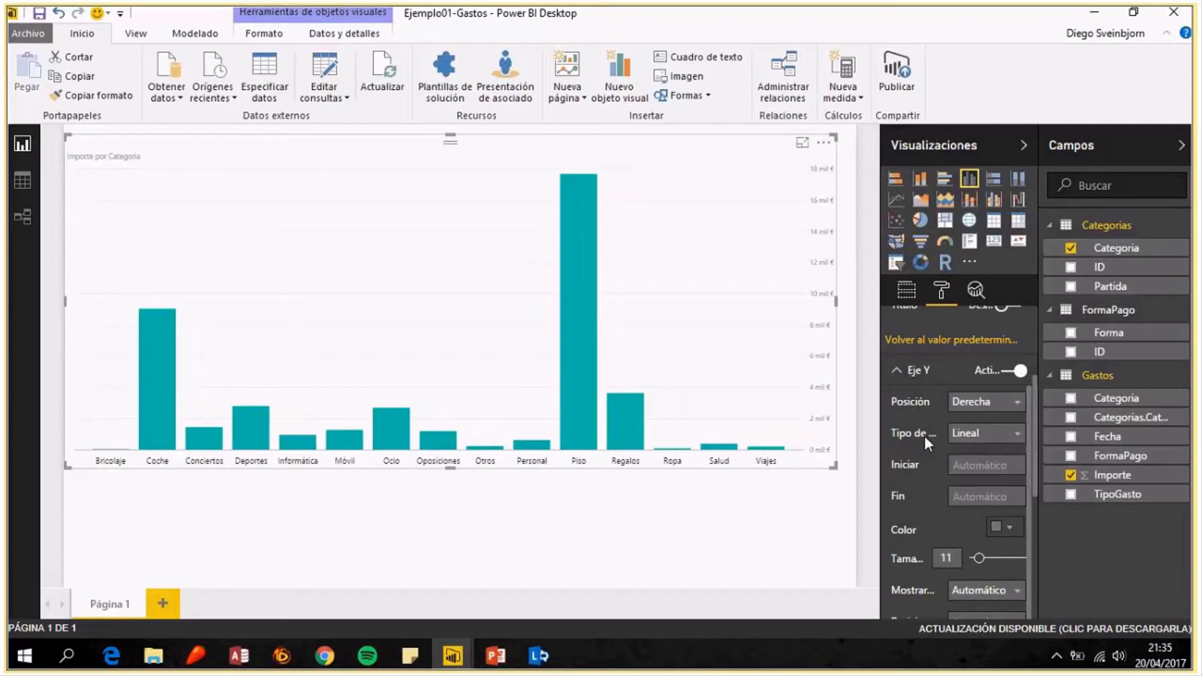
{"action": "left_click", "coordinate": [1017, 441]}
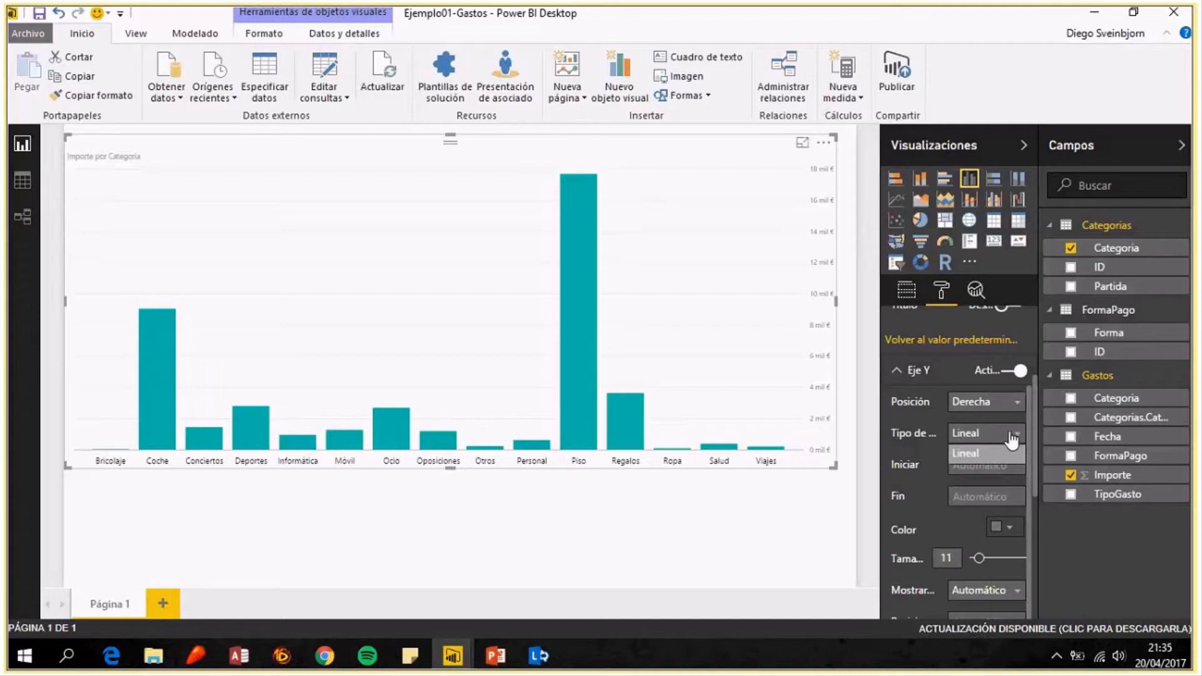
{"action": "left_click", "coordinate": [1012, 439]}
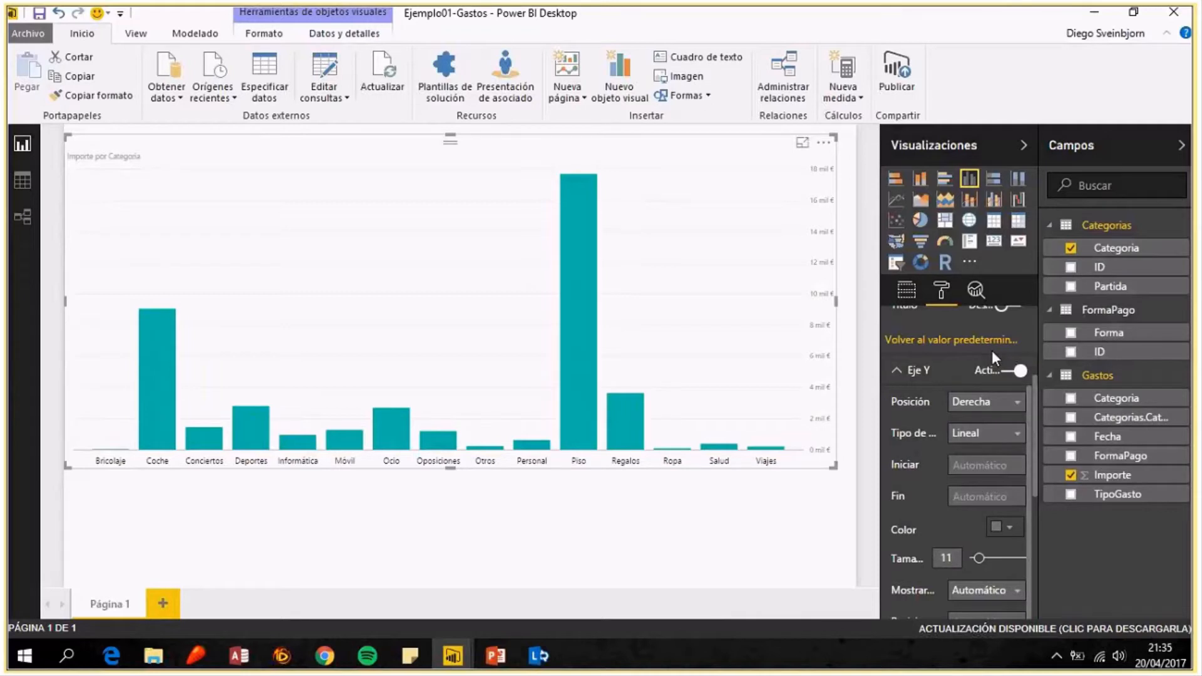
Set the Y axis labels to black with text size 13.
{"action": "left_click", "coordinate": [1005, 526]}
{"action": "left_click", "coordinate": [901, 373]}
{"action": "left_click_drag", "start_coordinate": [979, 557], "coordinate": [987, 559]}
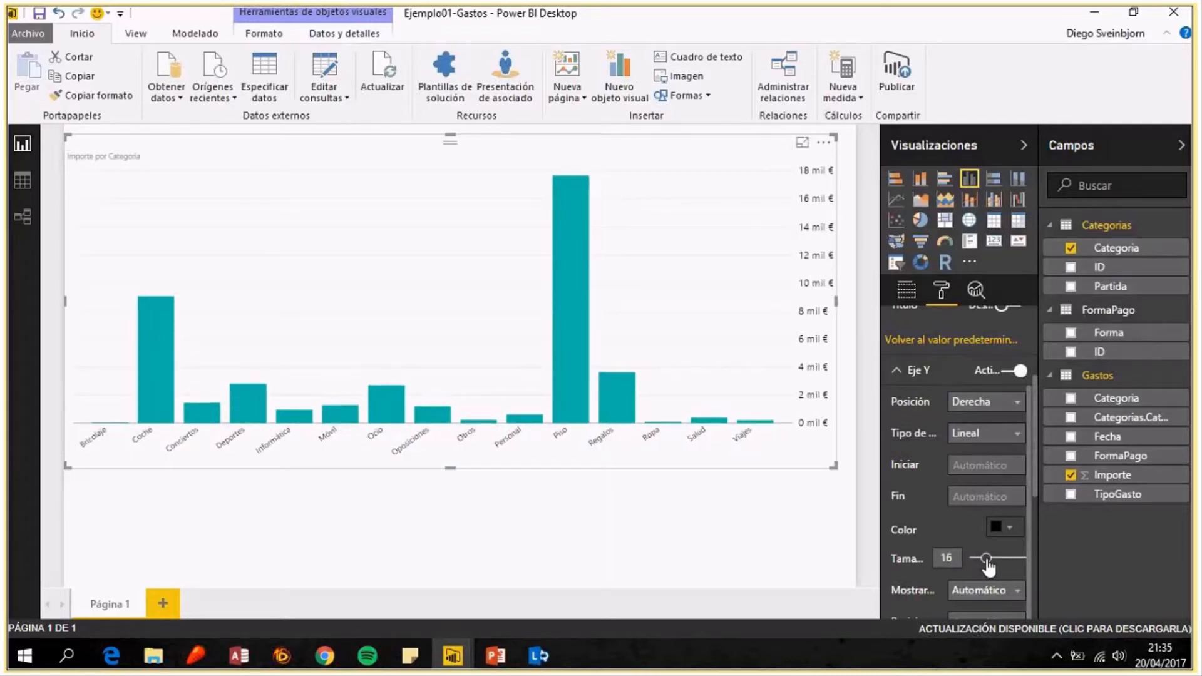
{"action": "left_click_drag", "start_coordinate": [987, 559], "coordinate": [983, 559]}
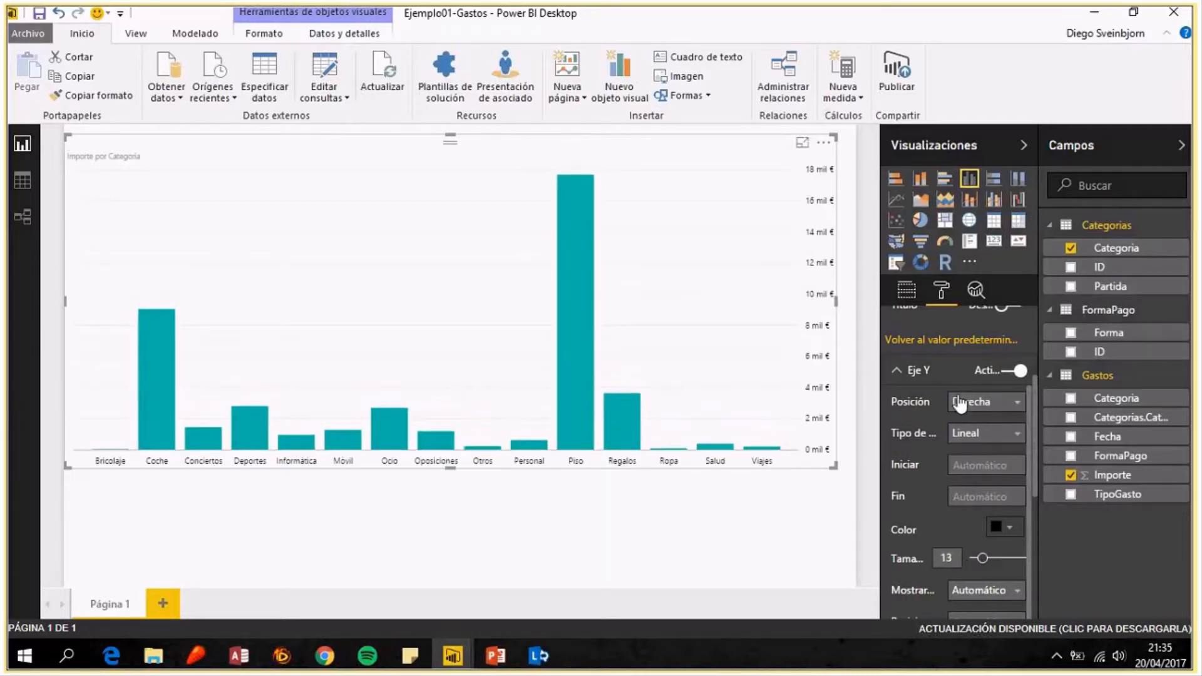
Set the column chart's default data color to coral red.
{"action": "scroll", "coordinate": [958, 400], "scroll_direction": "down", "scroll_amount": 5}
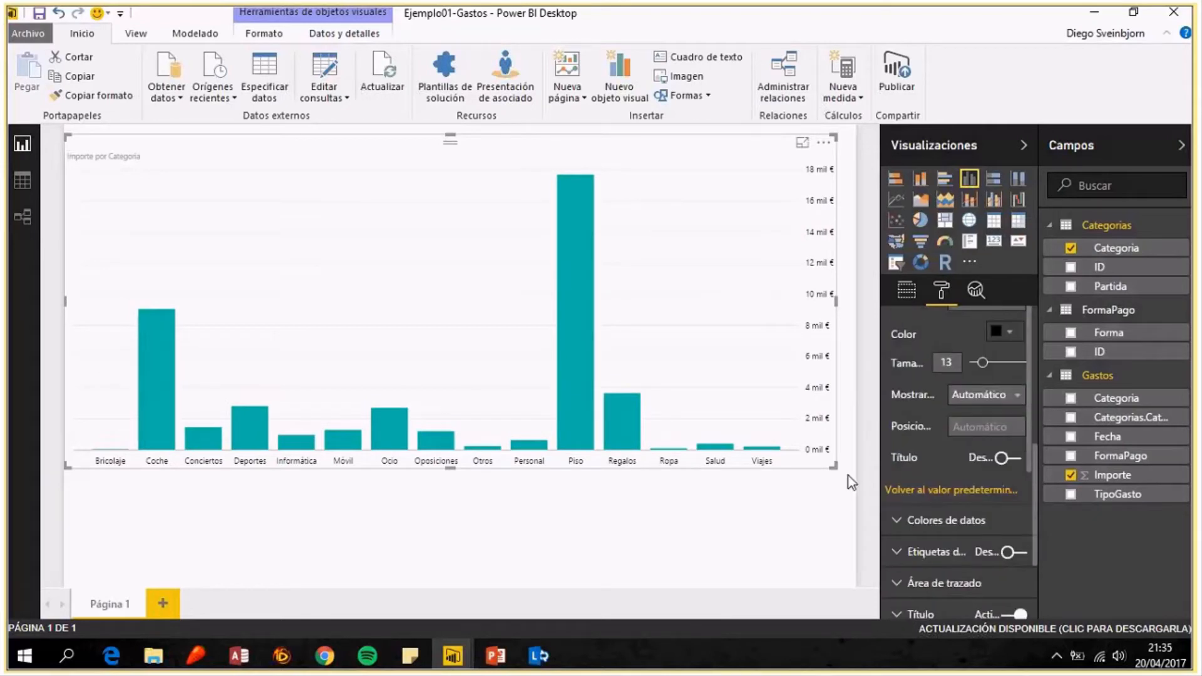
{"action": "scroll", "coordinate": [895, 356], "scroll_direction": "down", "scroll_amount": 3}
{"action": "left_click", "coordinate": [931, 434]}
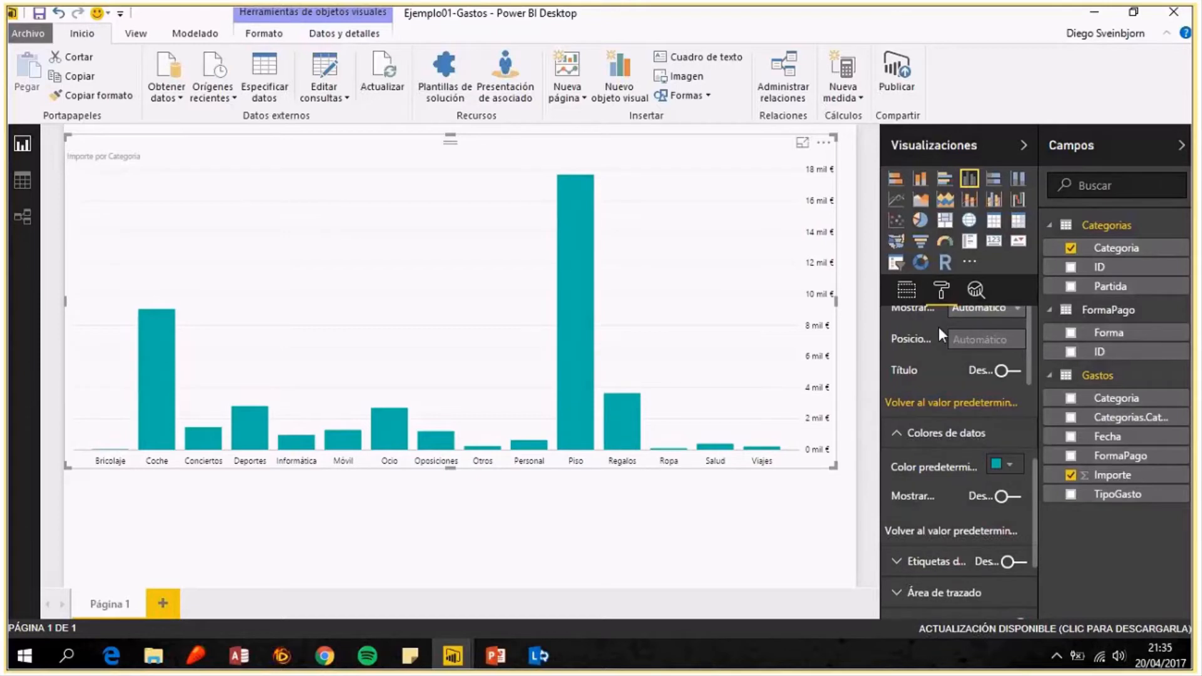
{"action": "scroll", "coordinate": [939, 338], "scroll_direction": "down", "scroll_amount": 3}
{"action": "left_click", "coordinate": [1010, 377]}
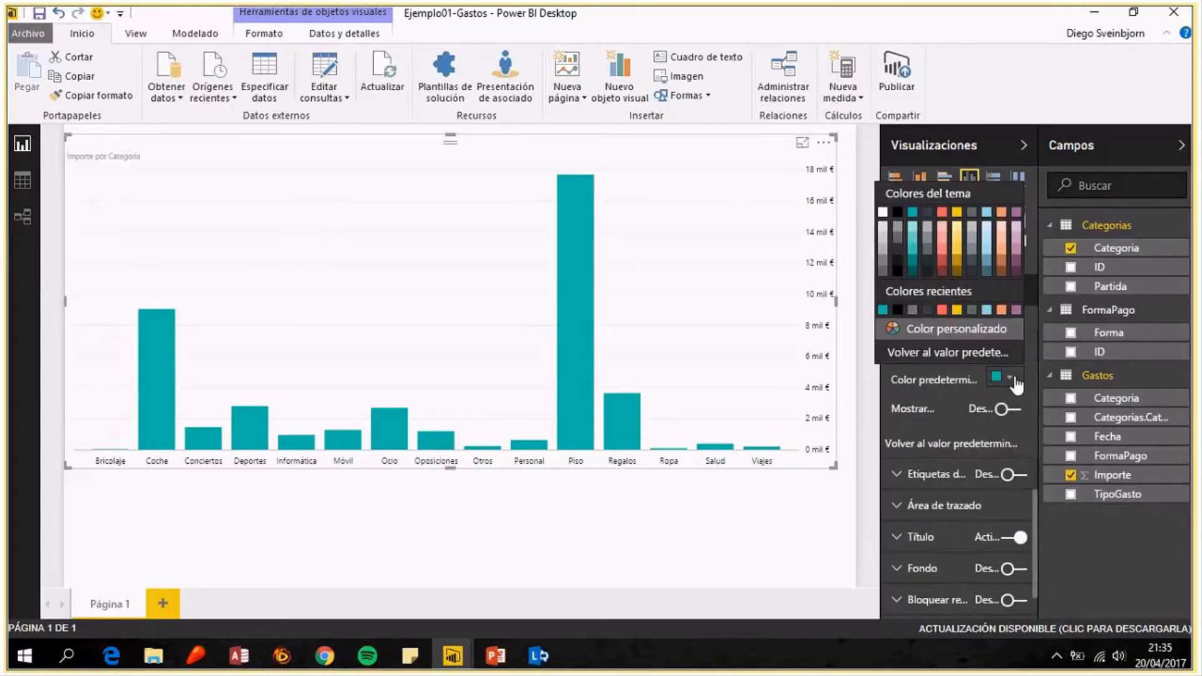
{"action": "left_click", "coordinate": [944, 310]}
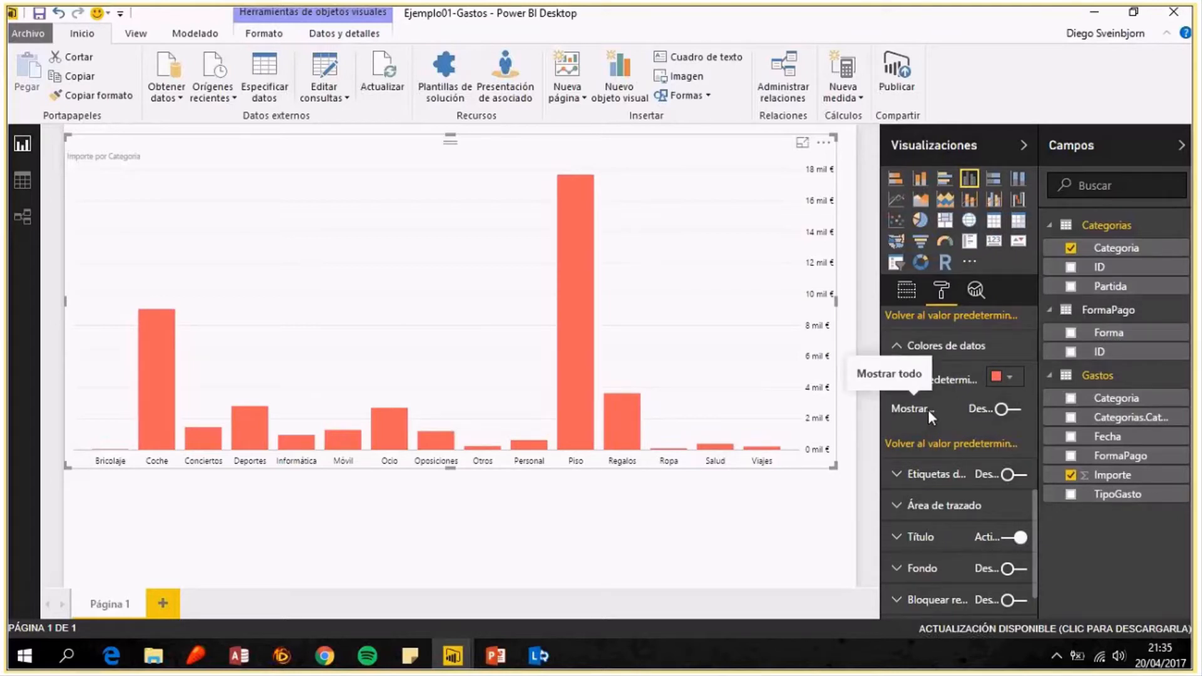
Enable individual colors for all categories, making Coche yellow and Conciertos dark teal.
{"action": "left_click", "coordinate": [1014, 410]}
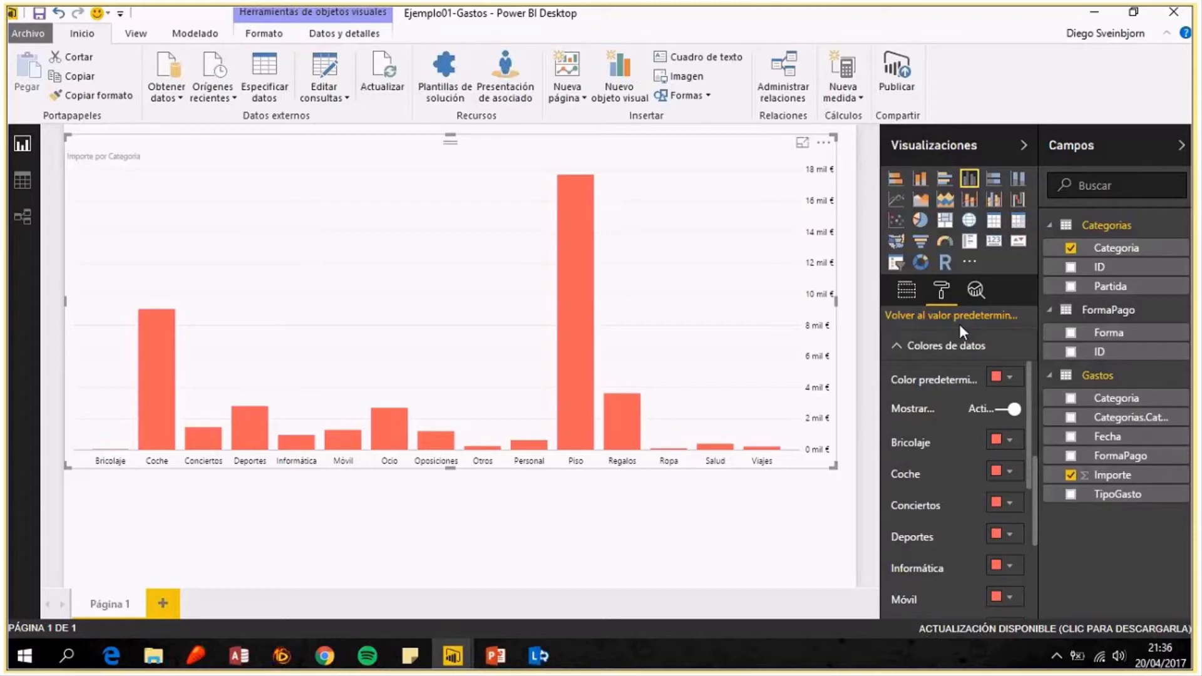
{"action": "scroll", "coordinate": [1001, 400], "scroll_direction": "down", "scroll_amount": 2}
{"action": "left_click", "coordinate": [1013, 385]}
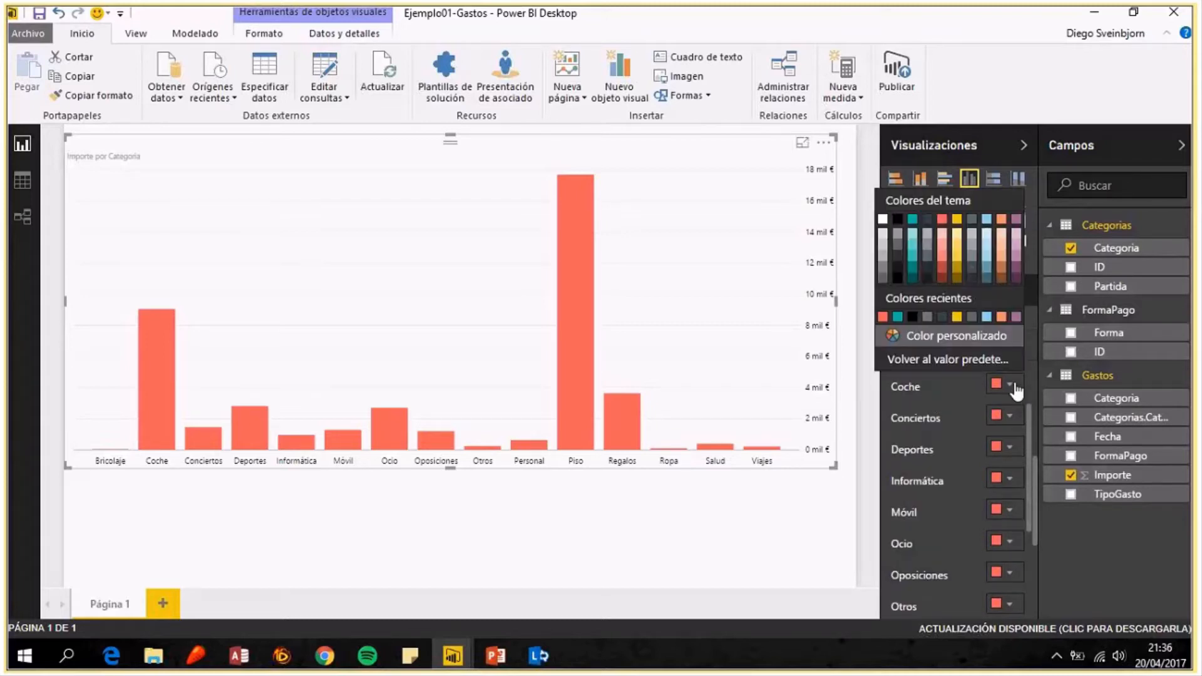
{"action": "left_click", "coordinate": [956, 317]}
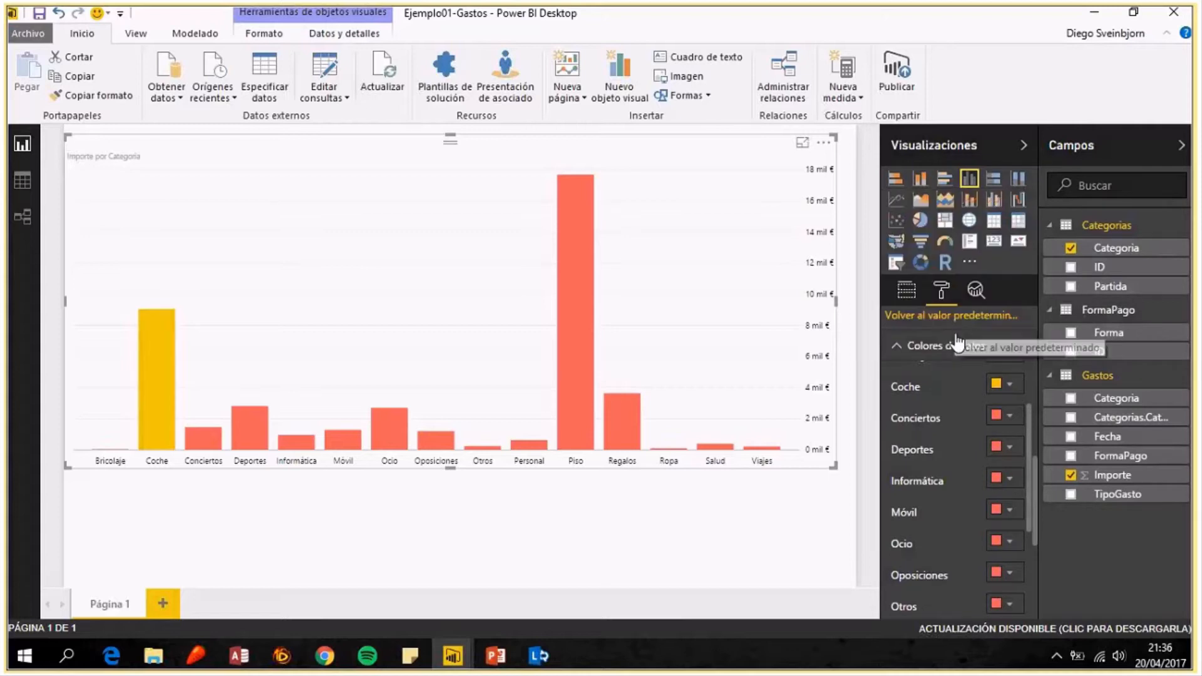
{"action": "left_click", "coordinate": [1013, 420]}
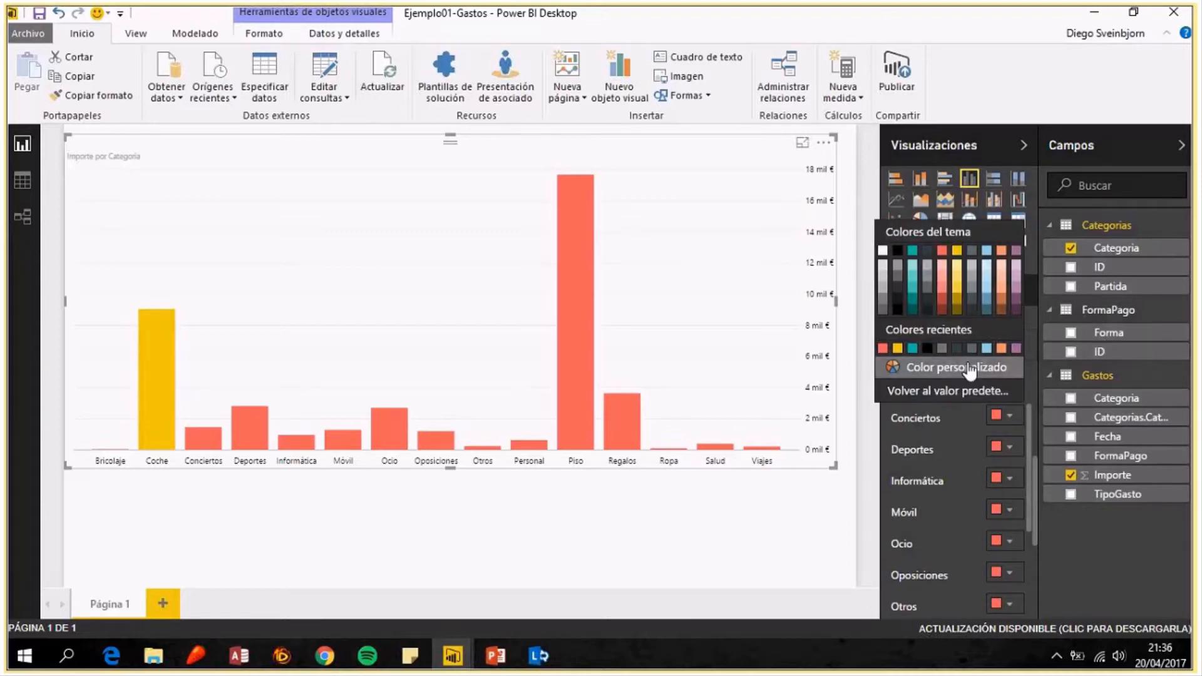
{"action": "left_click", "coordinate": [912, 309]}
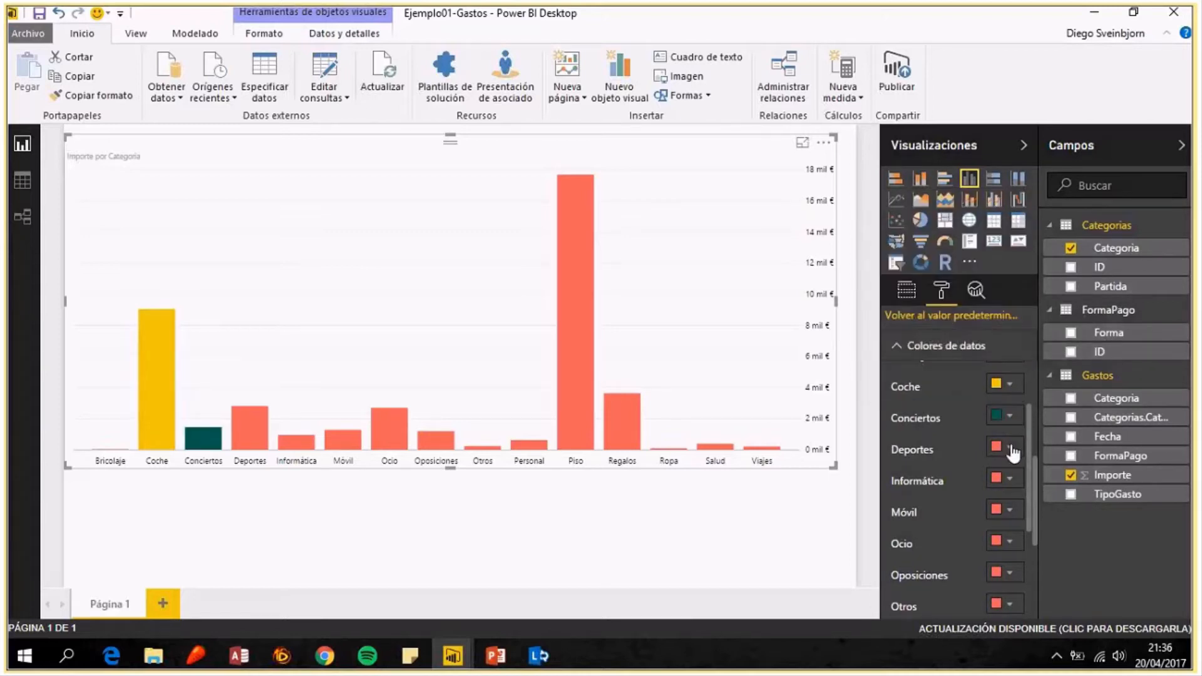
Color the Deportes column purple and give the Informática column a custom bright red.
{"action": "left_click", "coordinate": [1011, 447]}
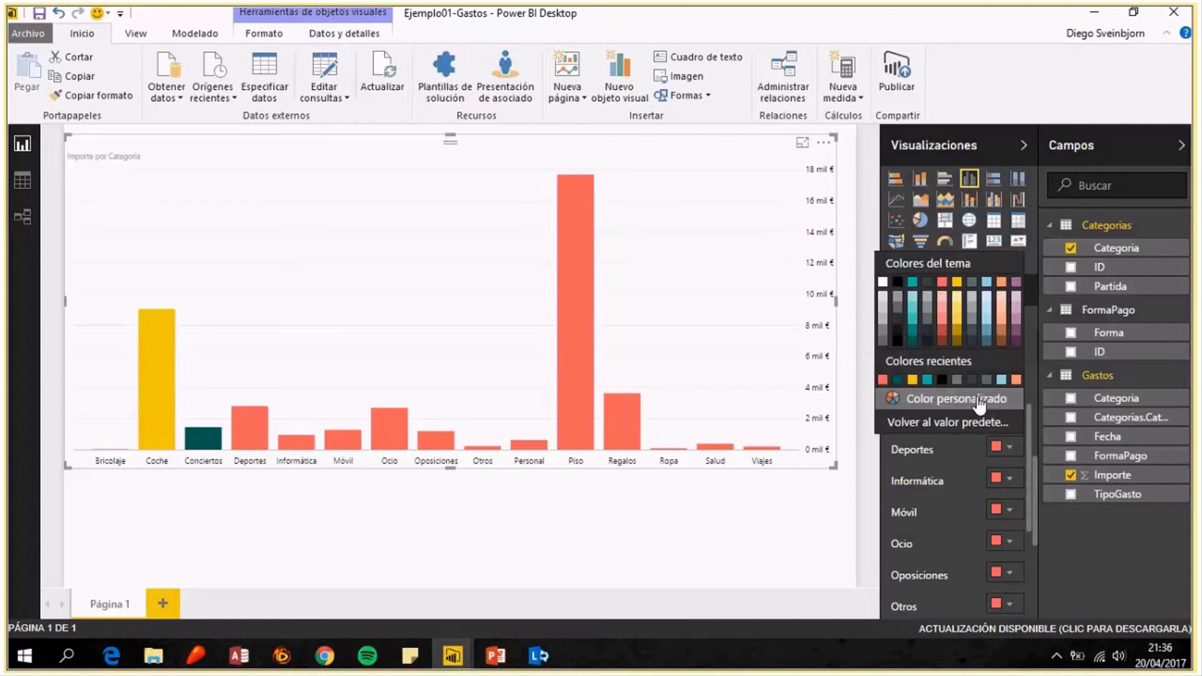
{"action": "left_click", "coordinate": [945, 322]}
{"action": "left_click", "coordinate": [1011, 448]}
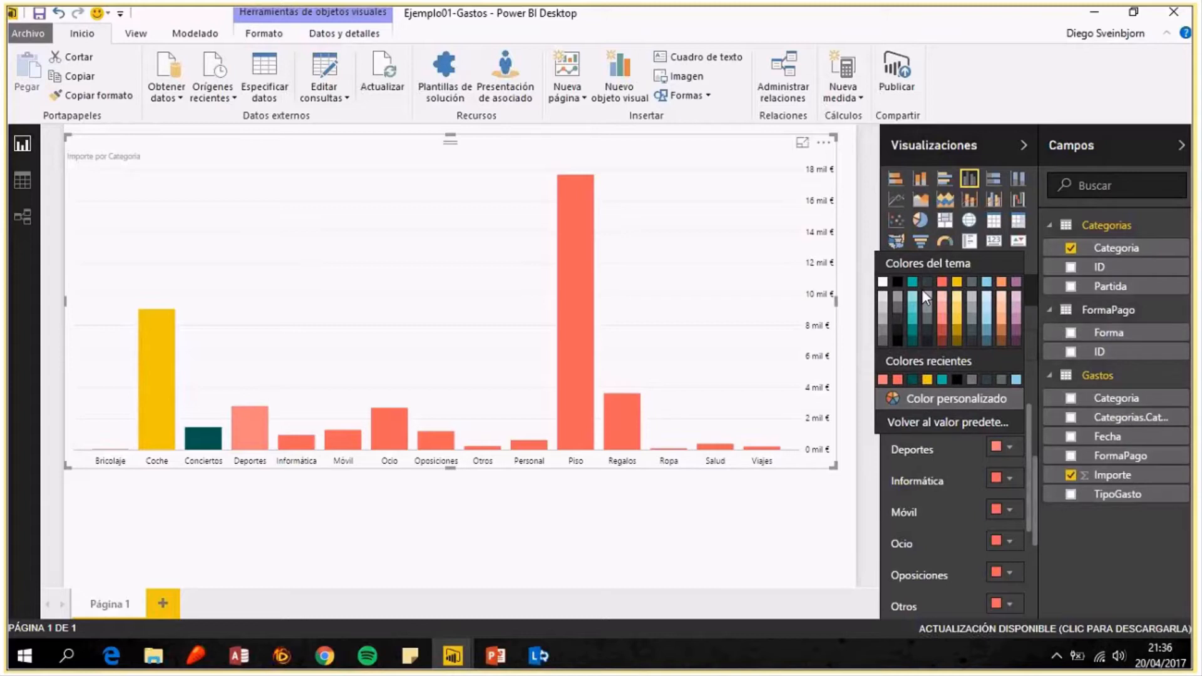
{"action": "left_click", "coordinate": [1015, 293]}
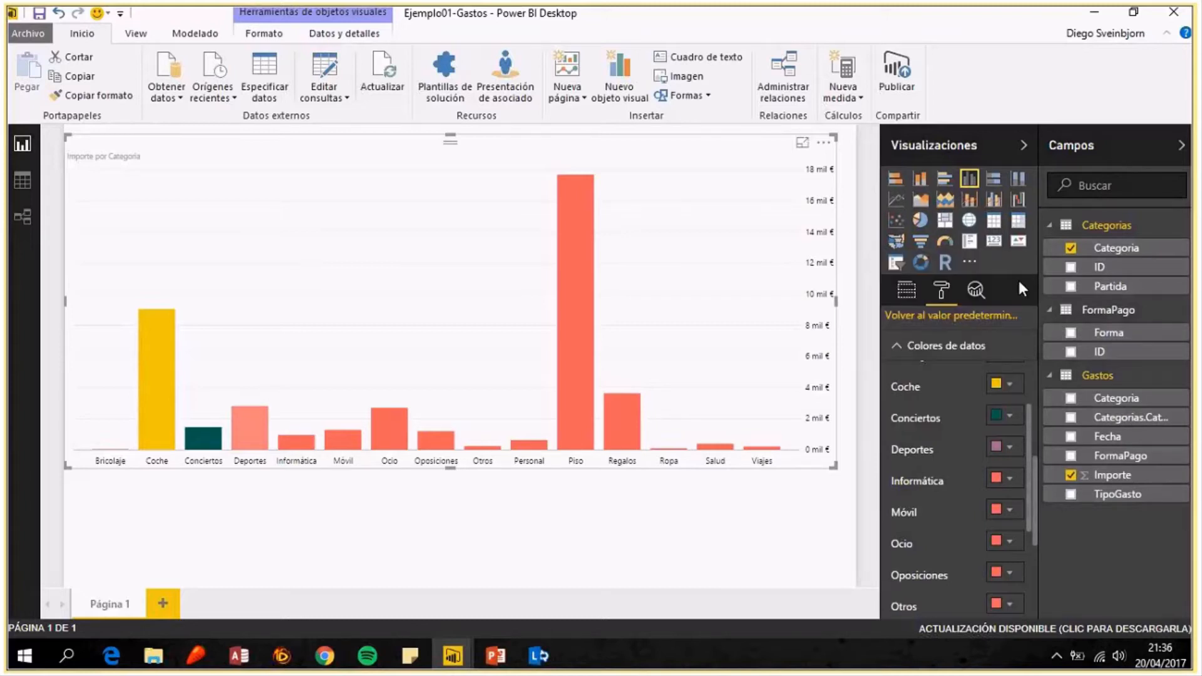
{"action": "left_click", "coordinate": [1011, 481]}
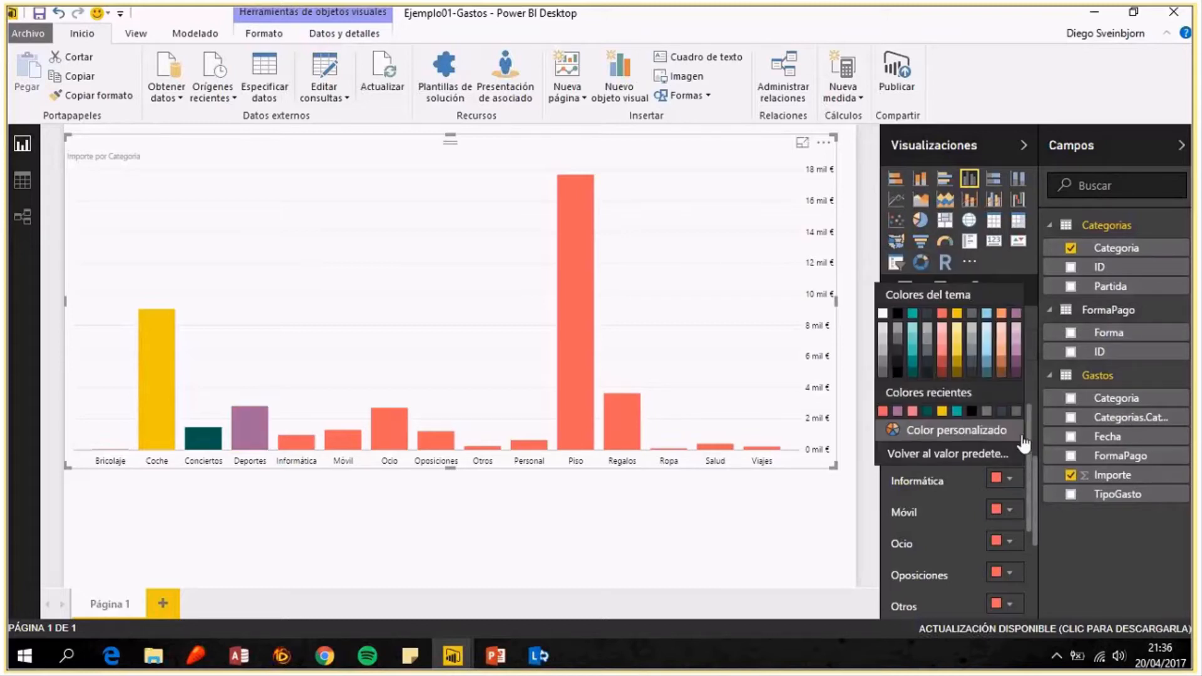
{"action": "left_click", "coordinate": [947, 440]}
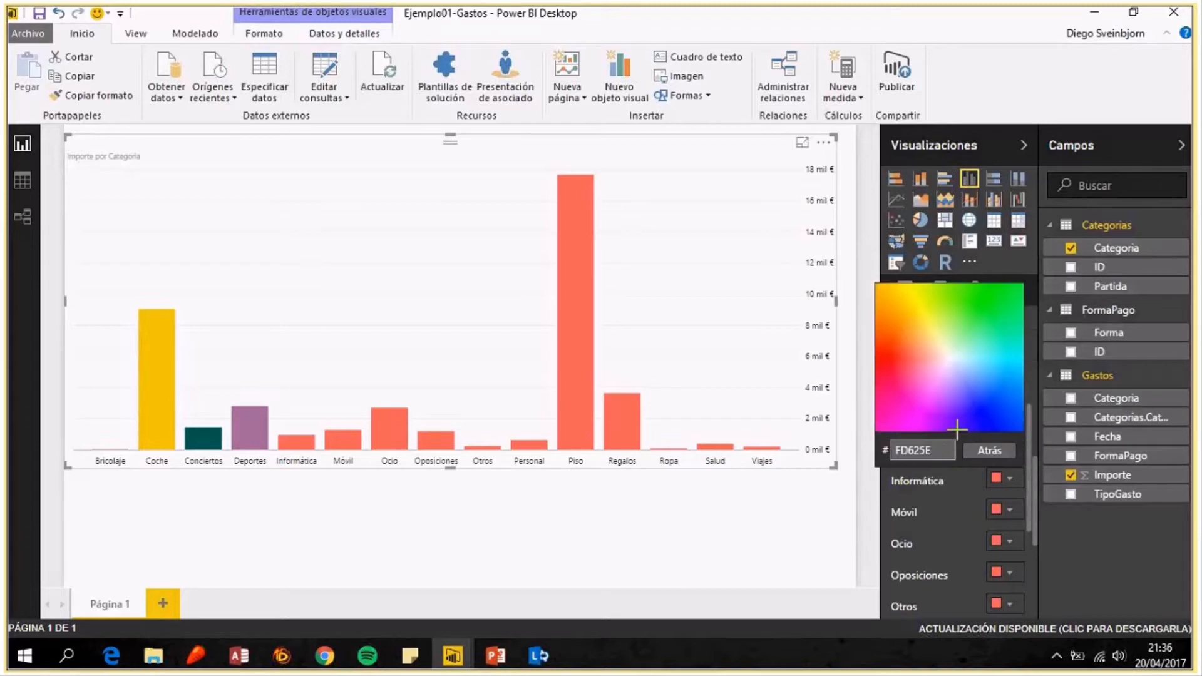
{"action": "left_click", "coordinate": [891, 358]}
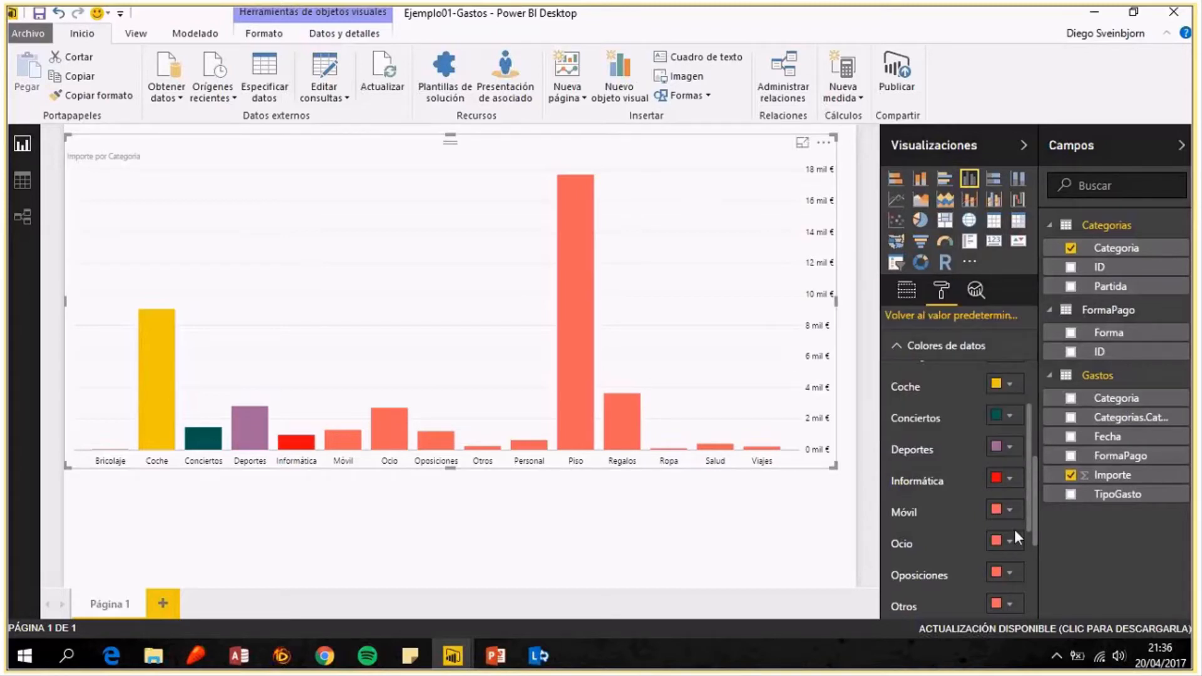
Give the Piso column a custom bright blue and deselect the chart.
{"action": "scroll", "coordinate": [1014, 528], "scroll_direction": "down", "scroll_amount": 3}
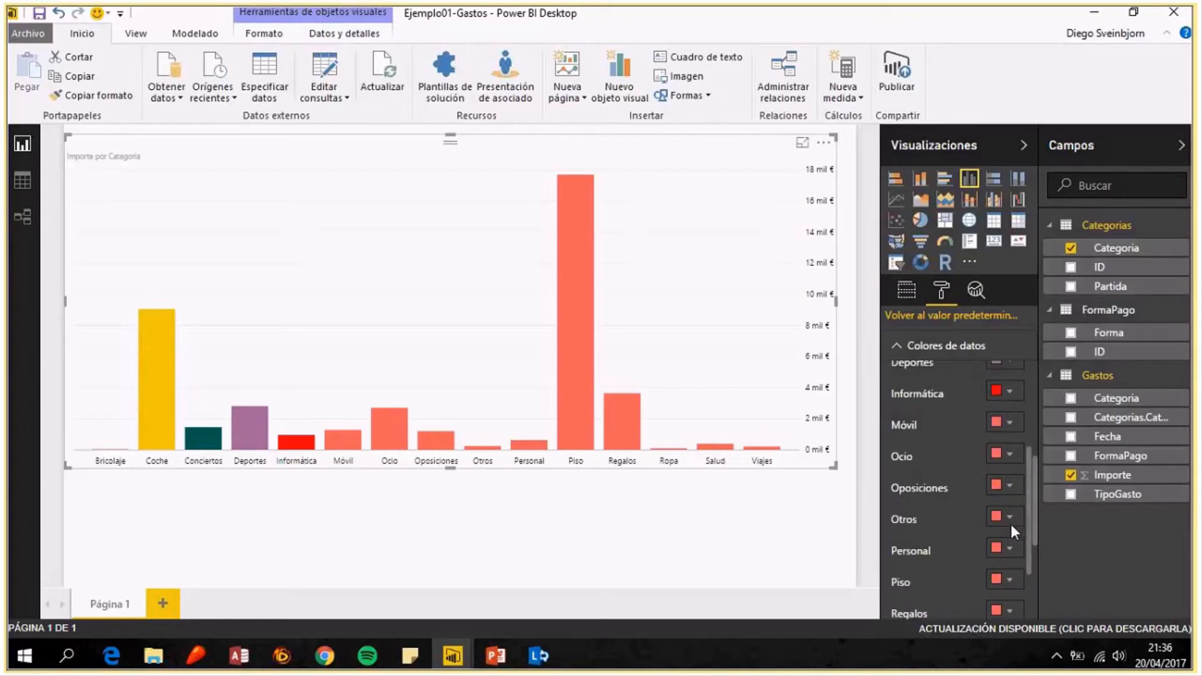
{"action": "left_click", "coordinate": [1015, 580]}
{"action": "left_click", "coordinate": [969, 533]}
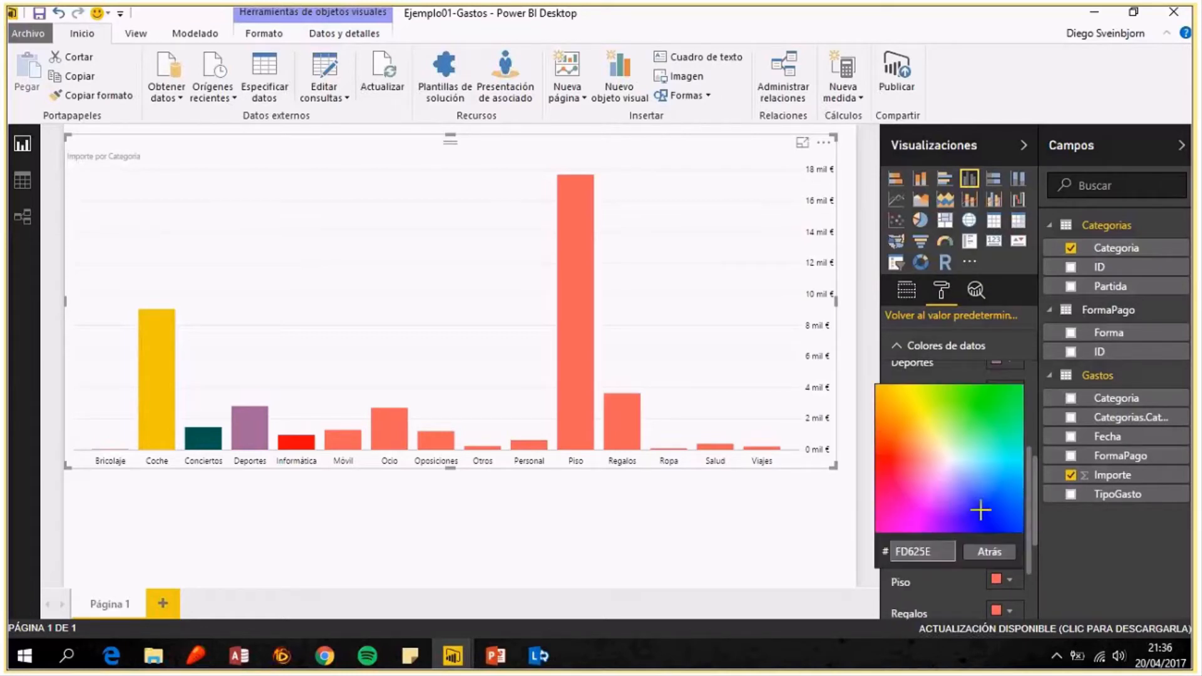
{"action": "left_click", "coordinate": [985, 519]}
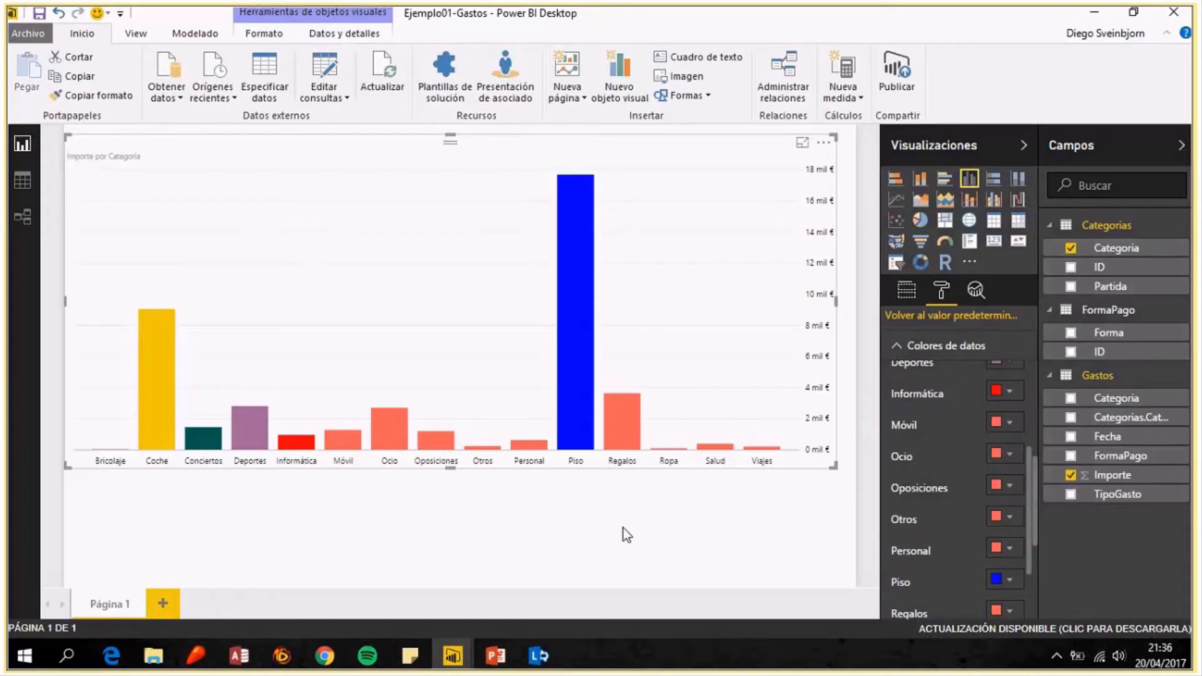
{"action": "left_click", "coordinate": [634, 509]}
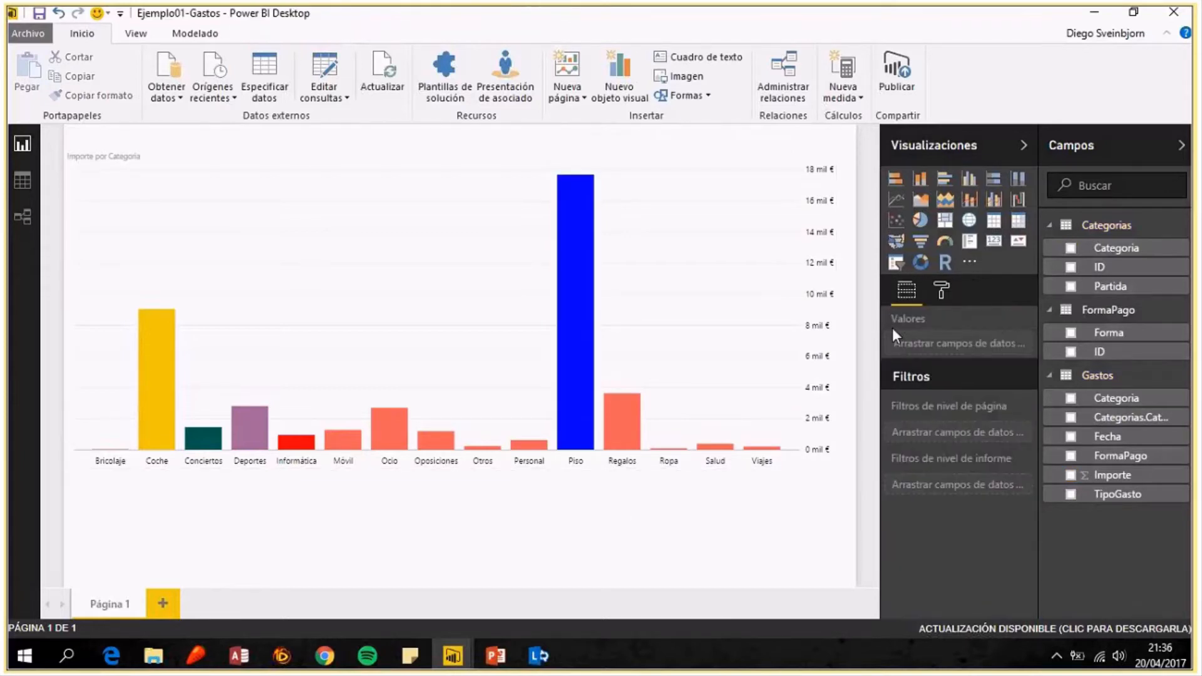
Turn on data labels in the column chart's format settings.
{"action": "left_click", "coordinate": [740, 311]}
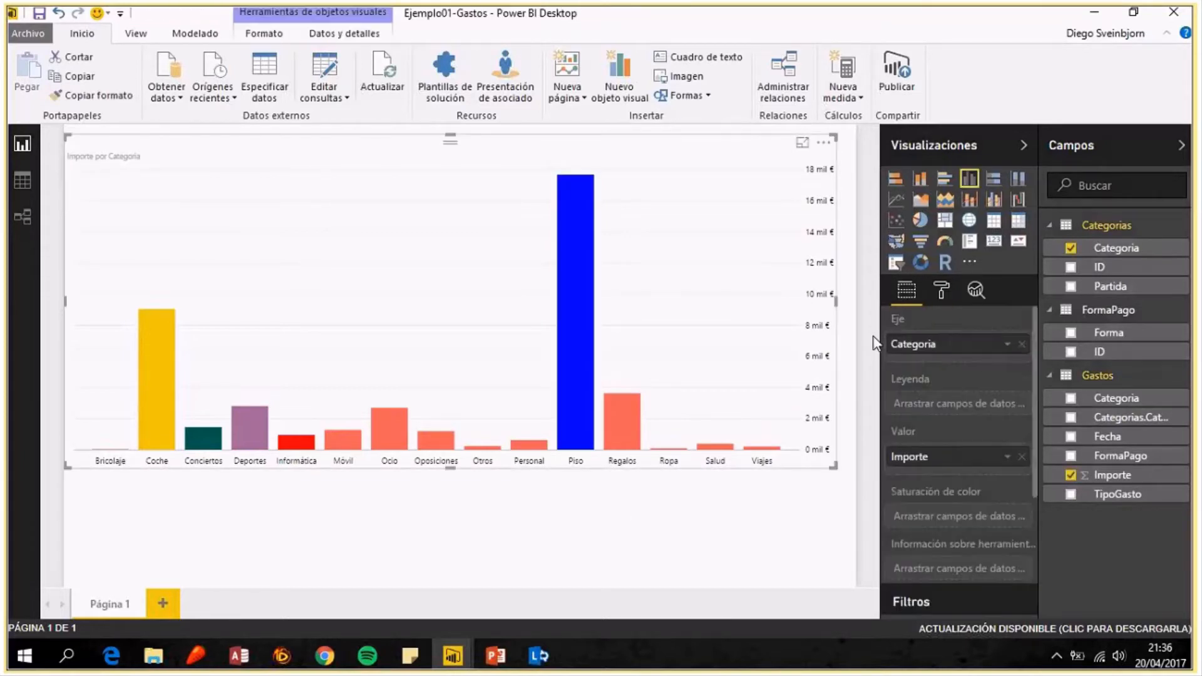
{"action": "left_click", "coordinate": [941, 291]}
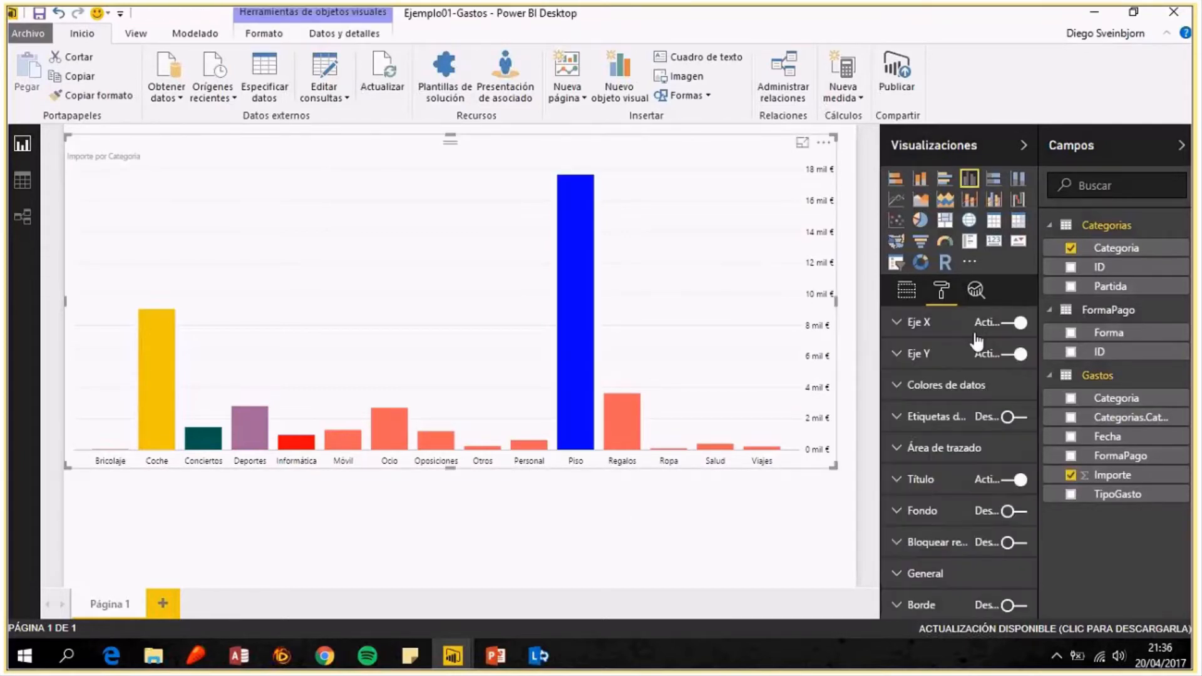
{"action": "left_click", "coordinate": [913, 421]}
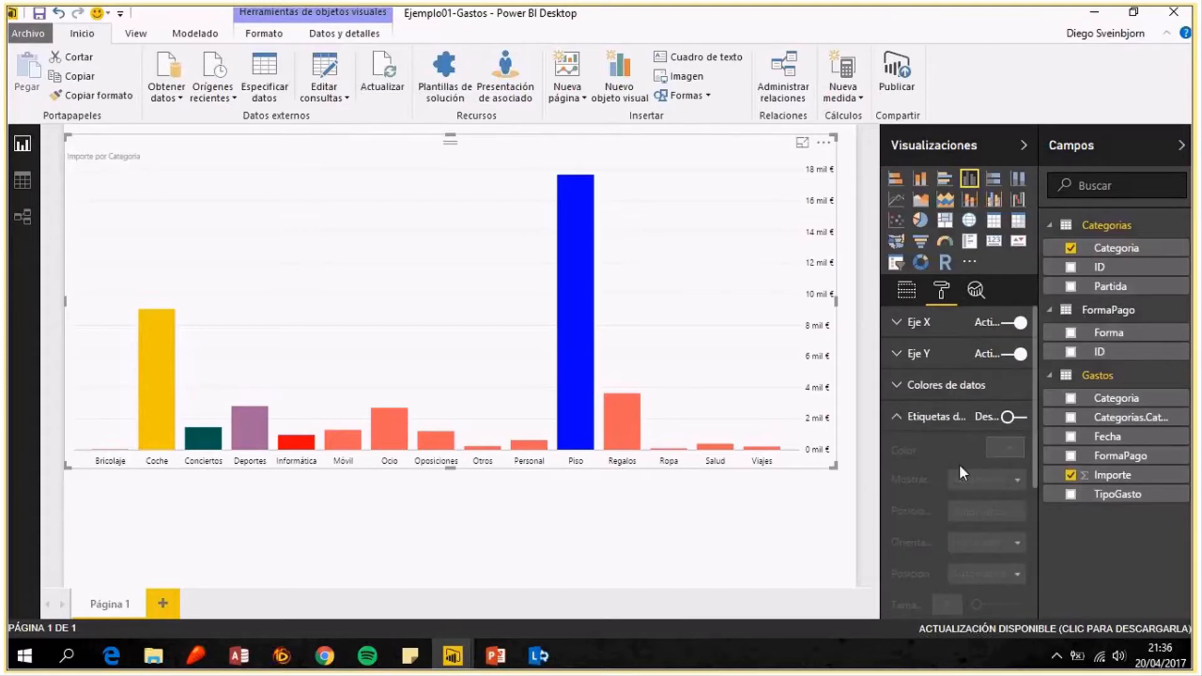
{"action": "left_click", "coordinate": [1019, 418]}
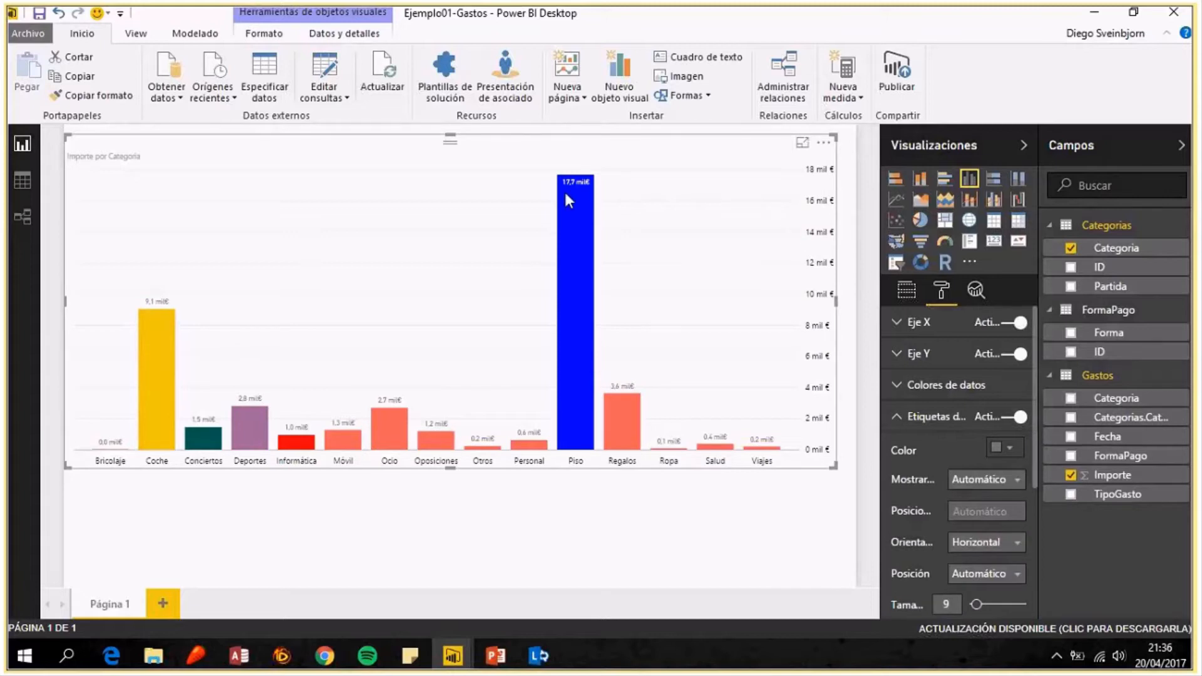
Set the data labels' display units to Ninguno.
{"action": "mouse_move", "coordinate": [565, 190]}
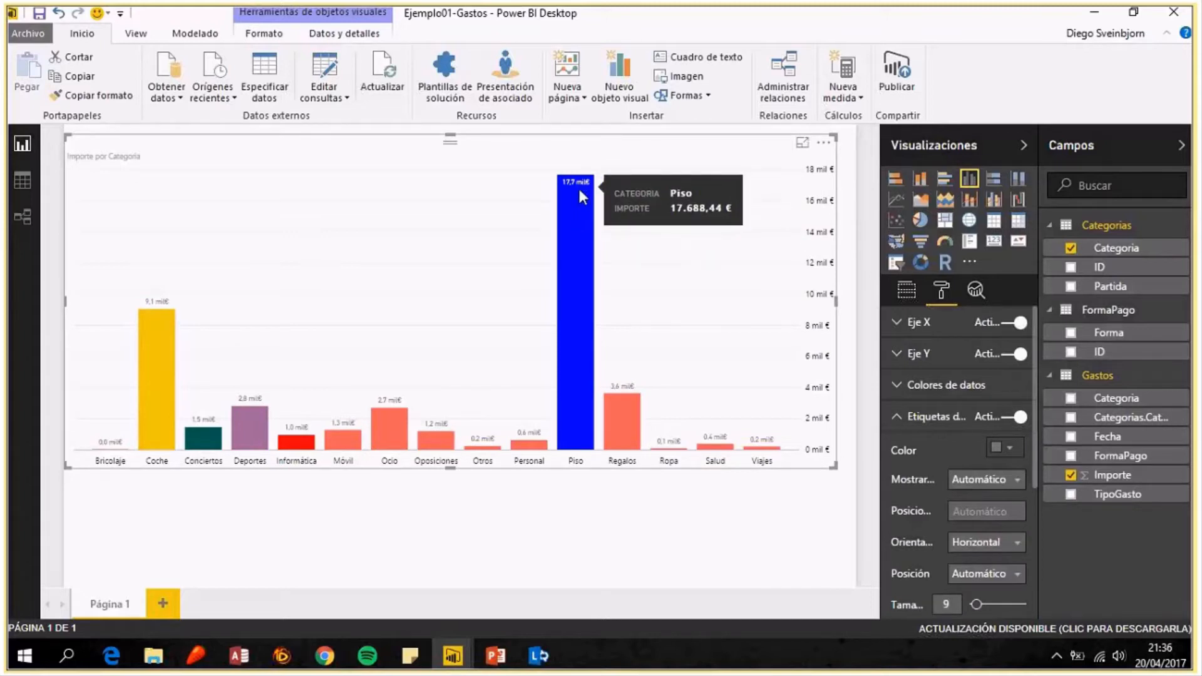
{"action": "mouse_move", "coordinate": [640, 437]}
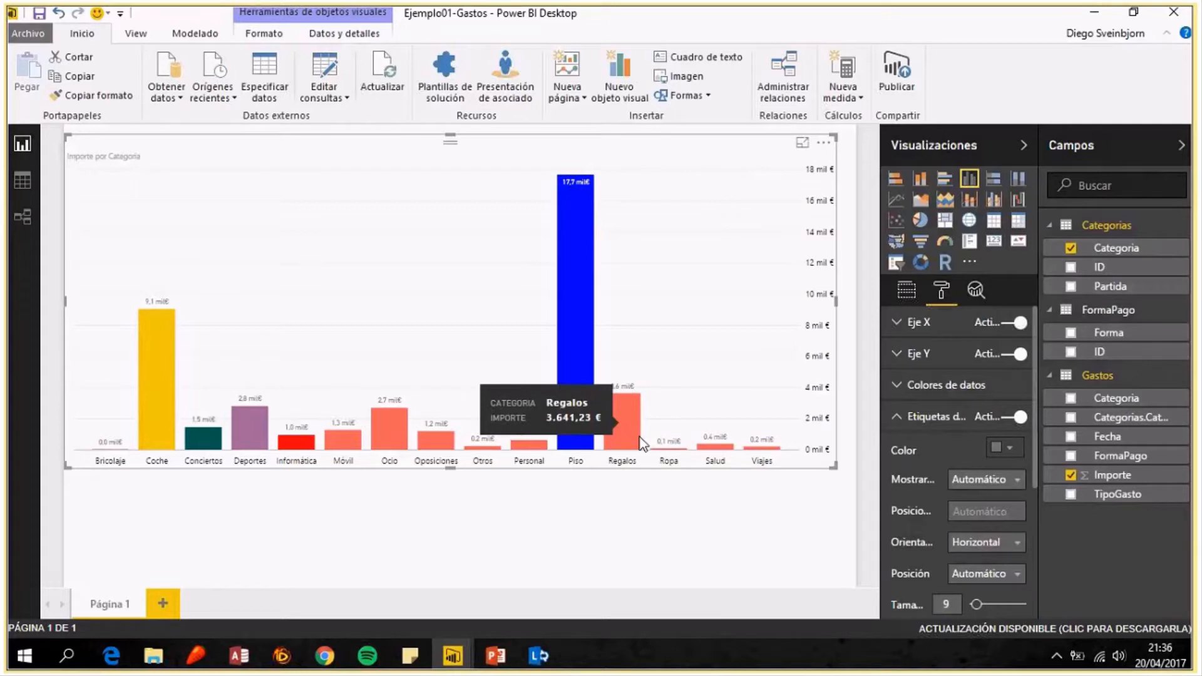
{"action": "left_click", "coordinate": [1017, 481]}
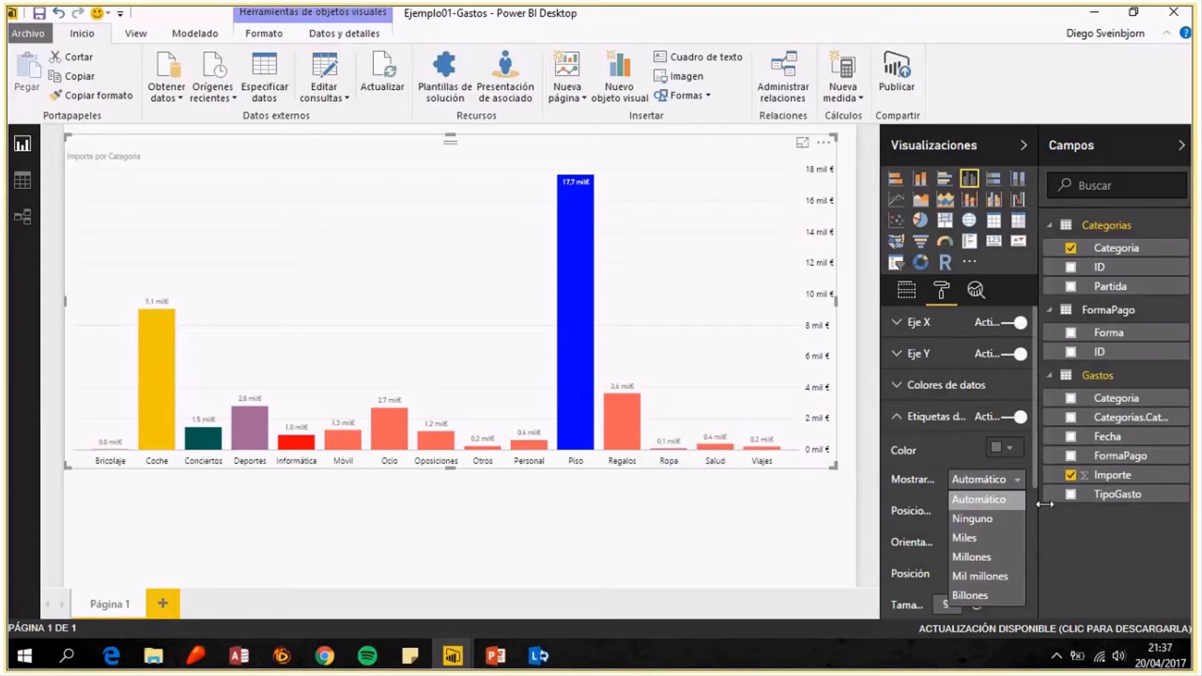
{"action": "left_click", "coordinate": [998, 520]}
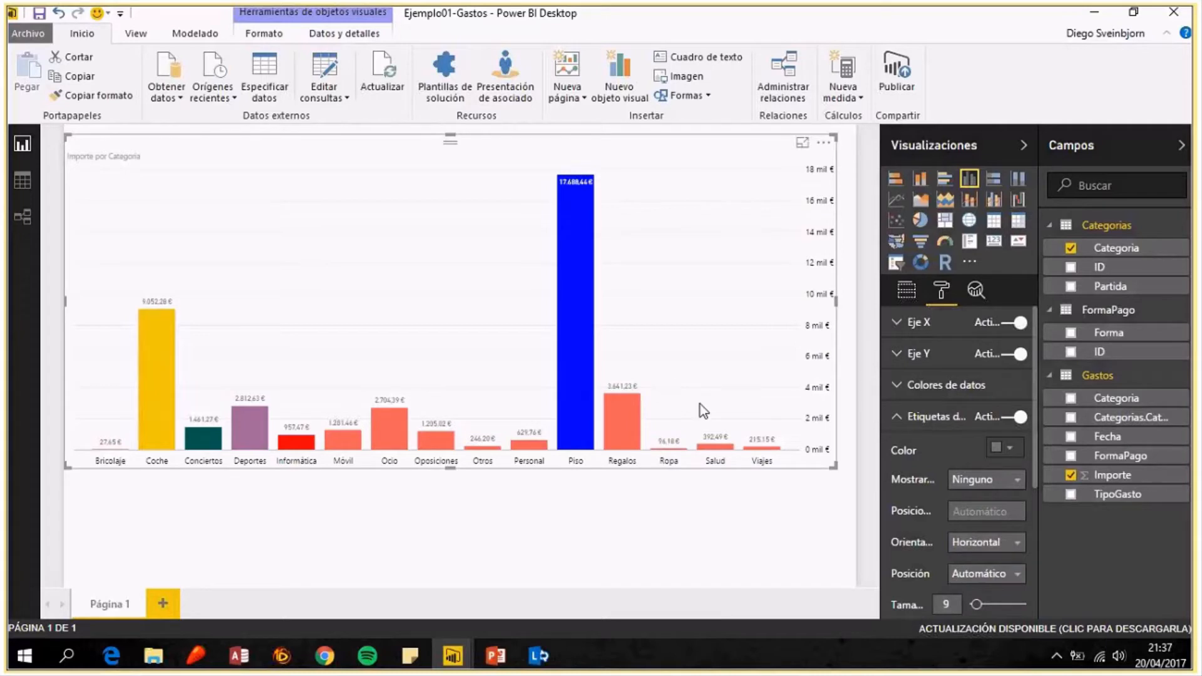
Make the data labels black with text size 15.
{"action": "left_click", "coordinate": [1009, 448]}
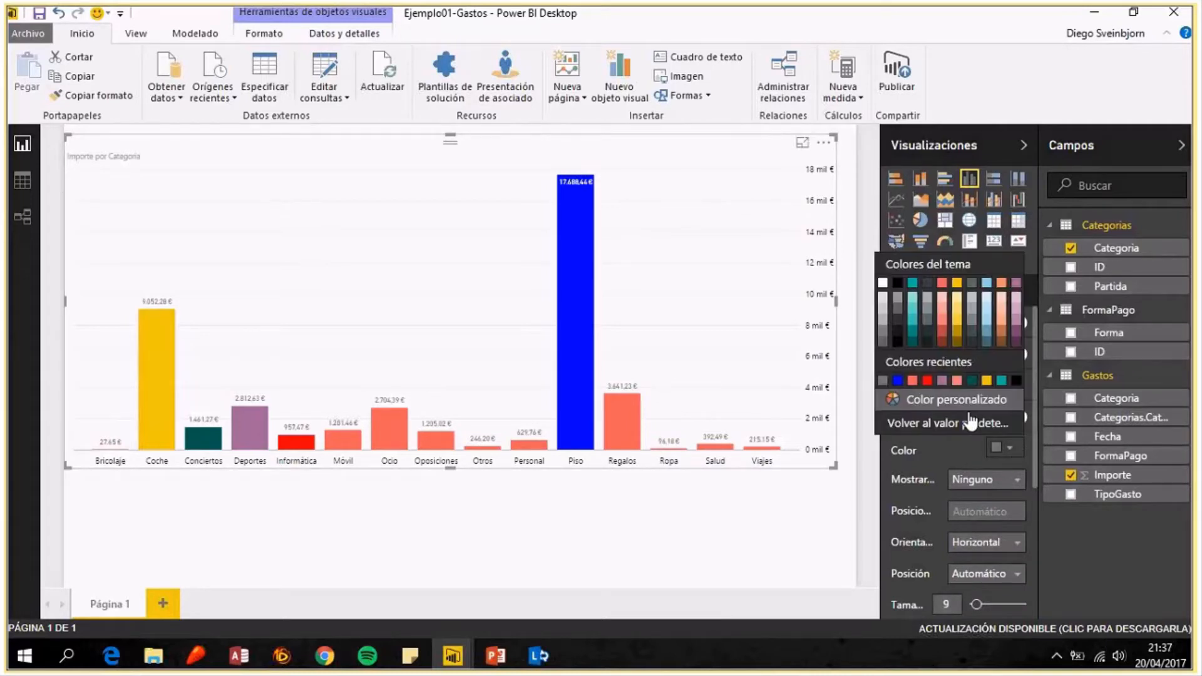
{"action": "left_click", "coordinate": [1017, 381]}
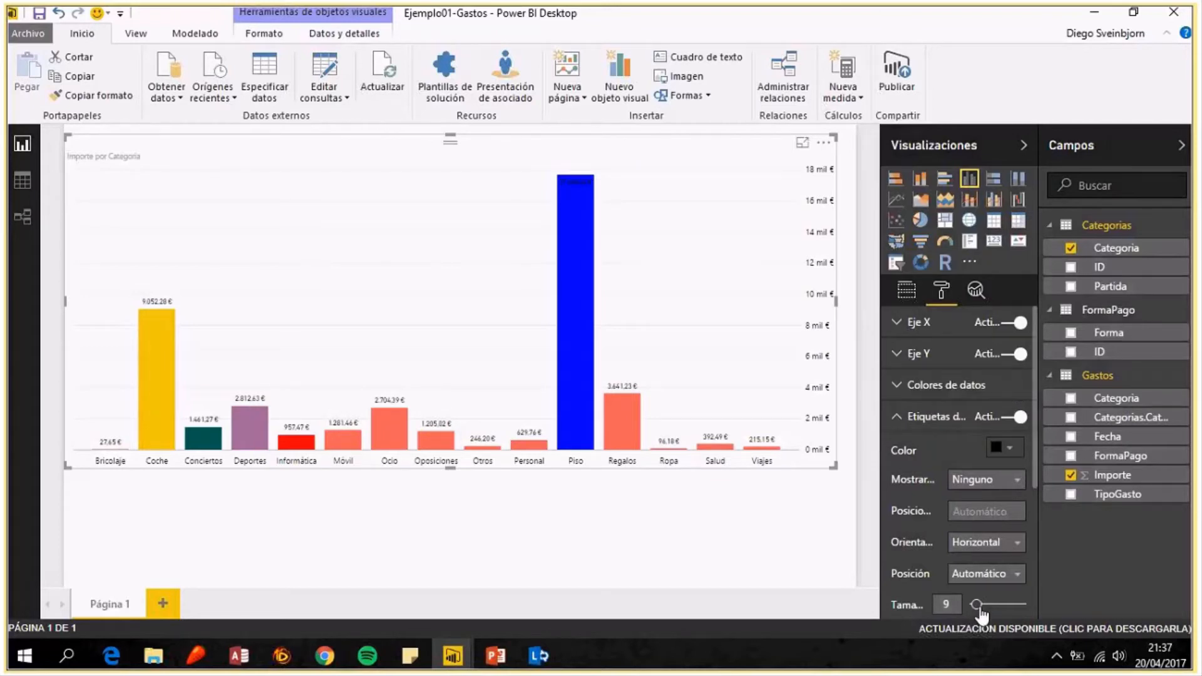
{"action": "left_click_drag", "start_coordinate": [977, 605], "coordinate": [984, 605]}
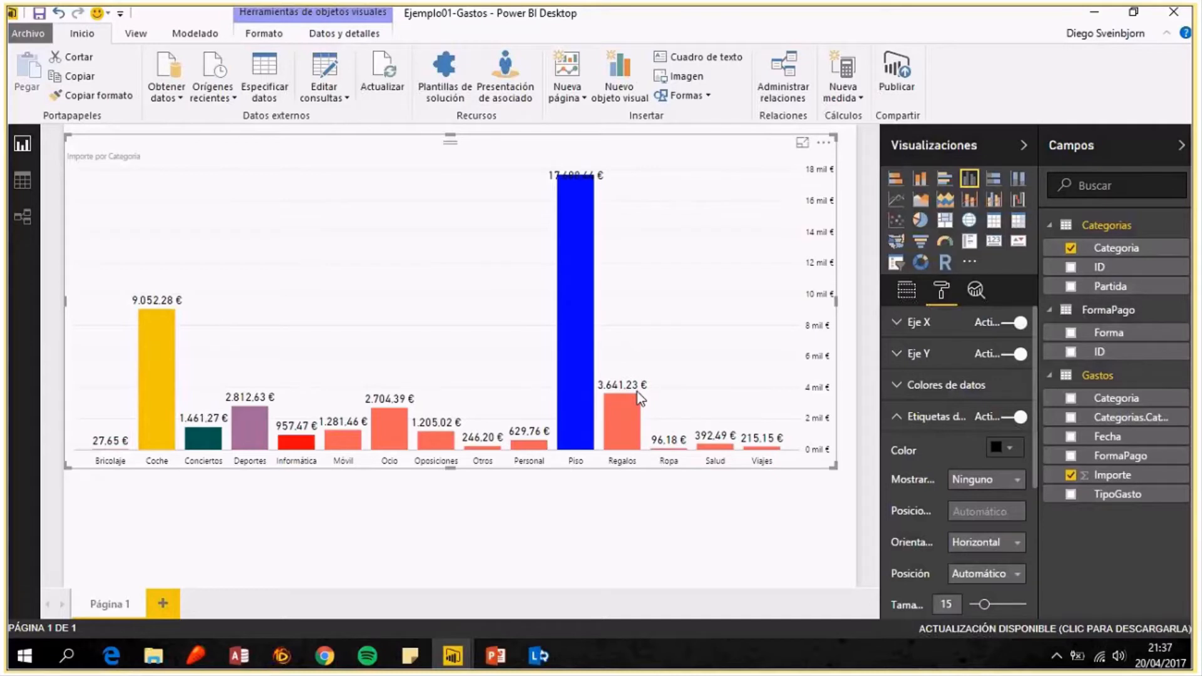
Try Miles as the data labels' display units and set the units back to Automático.
{"action": "left_click", "coordinate": [985, 479]}
{"action": "left_click", "coordinate": [968, 538]}
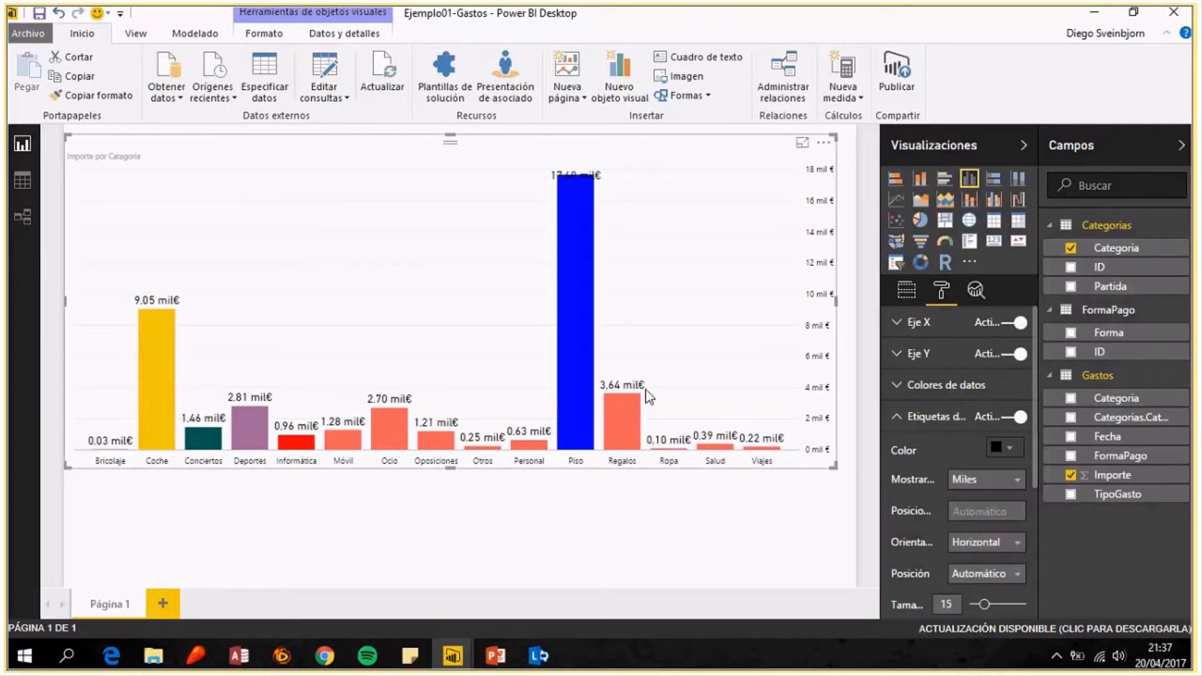
{"action": "left_click", "coordinate": [994, 480]}
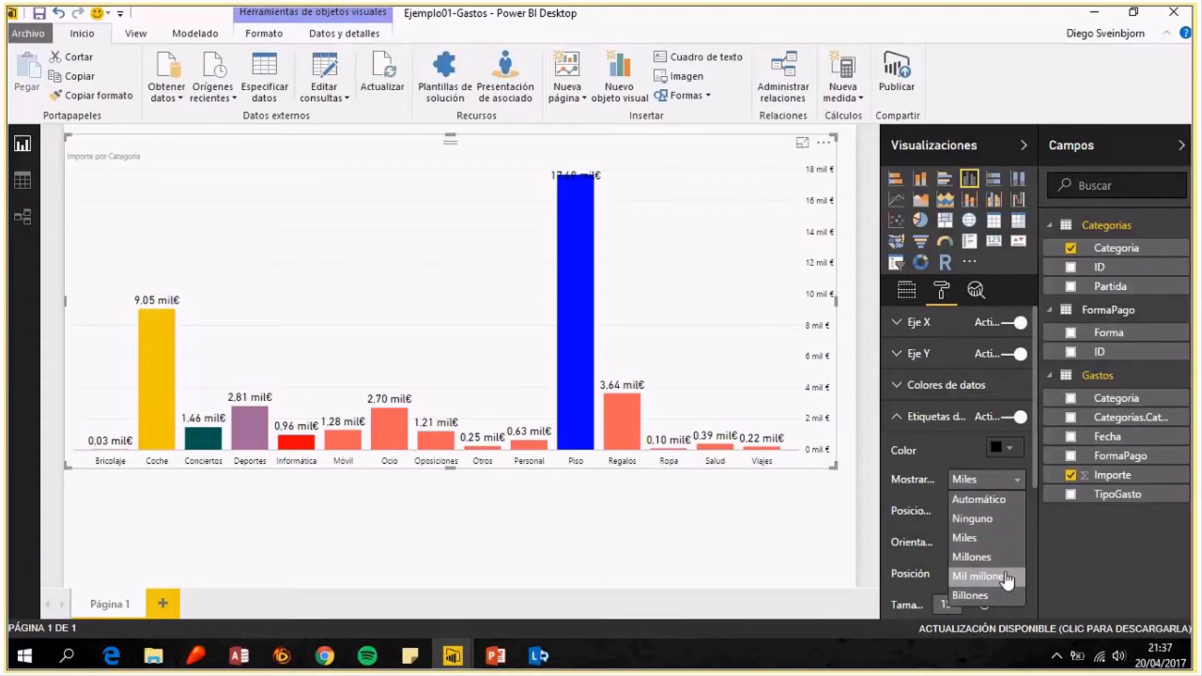
{"action": "left_click", "coordinate": [978, 501]}
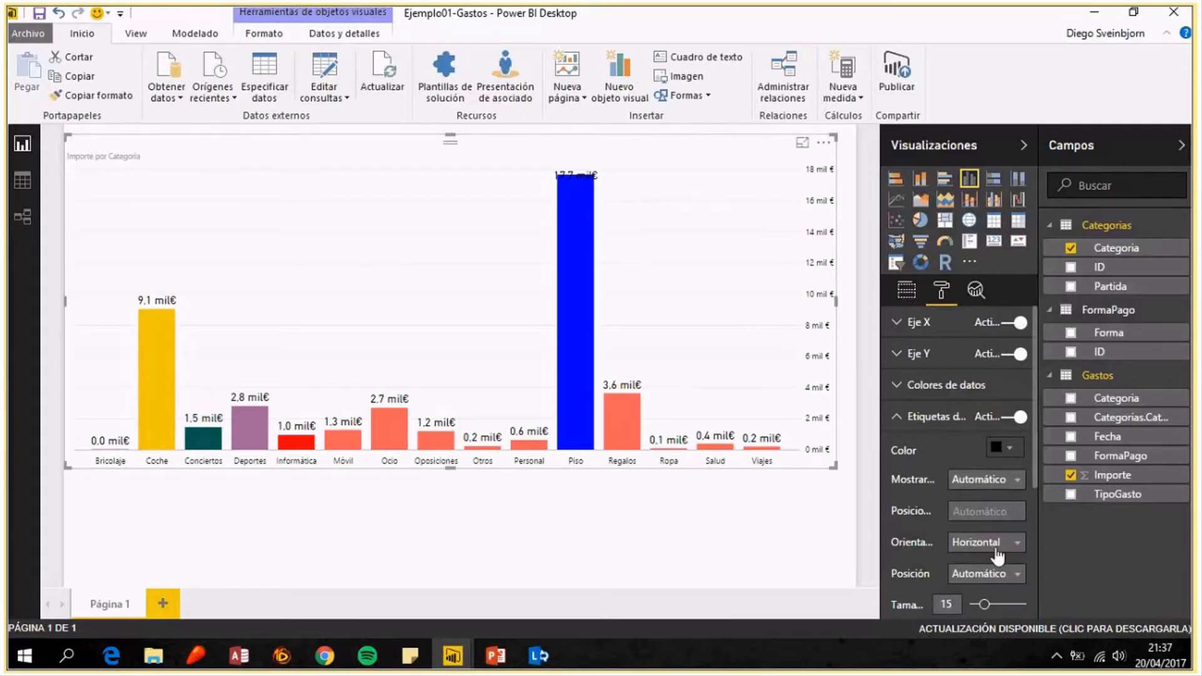
Set the data labels' orientation to Vertical and try Extremo interior as their position.
{"action": "left_click", "coordinate": [1013, 579]}
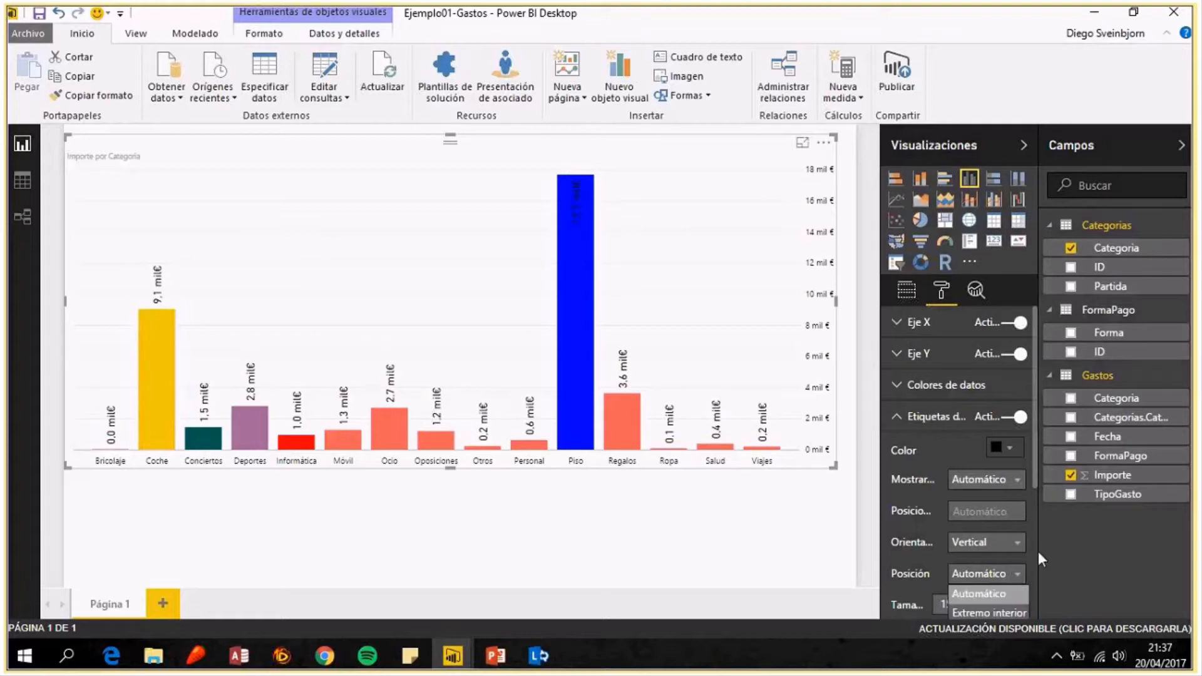
{"action": "scroll", "coordinate": [1038, 551], "scroll_direction": "down", "scroll_amount": 3}
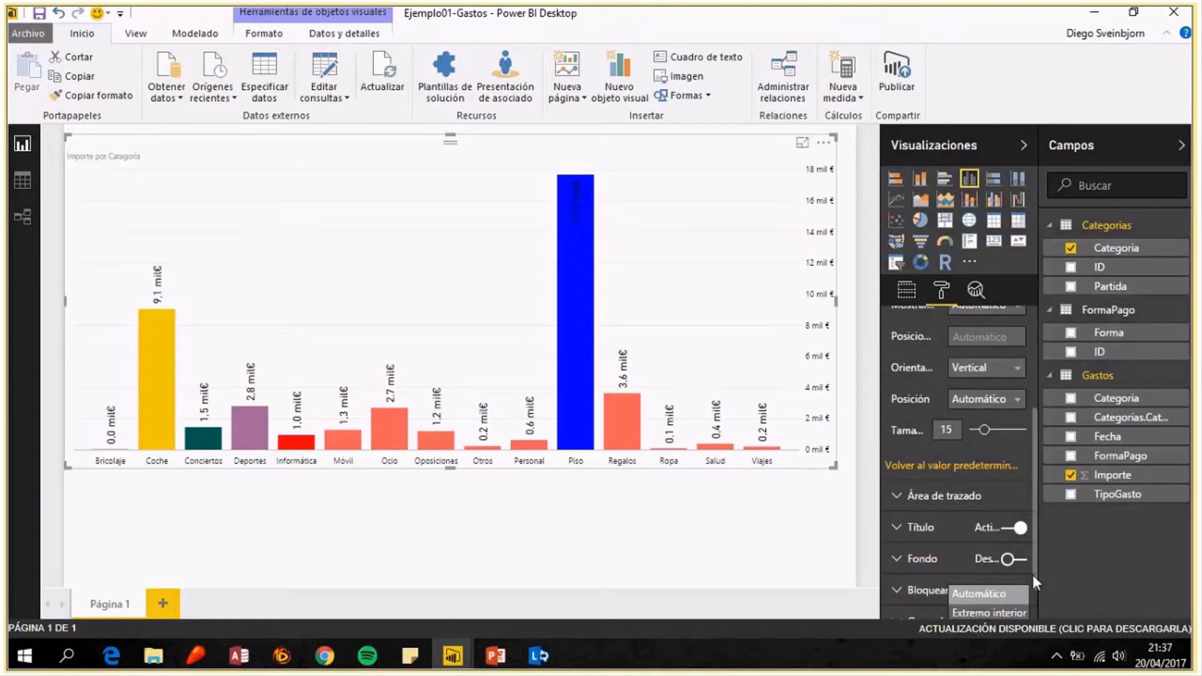
{"action": "scroll", "coordinate": [1033, 582], "scroll_direction": "down", "scroll_amount": 1}
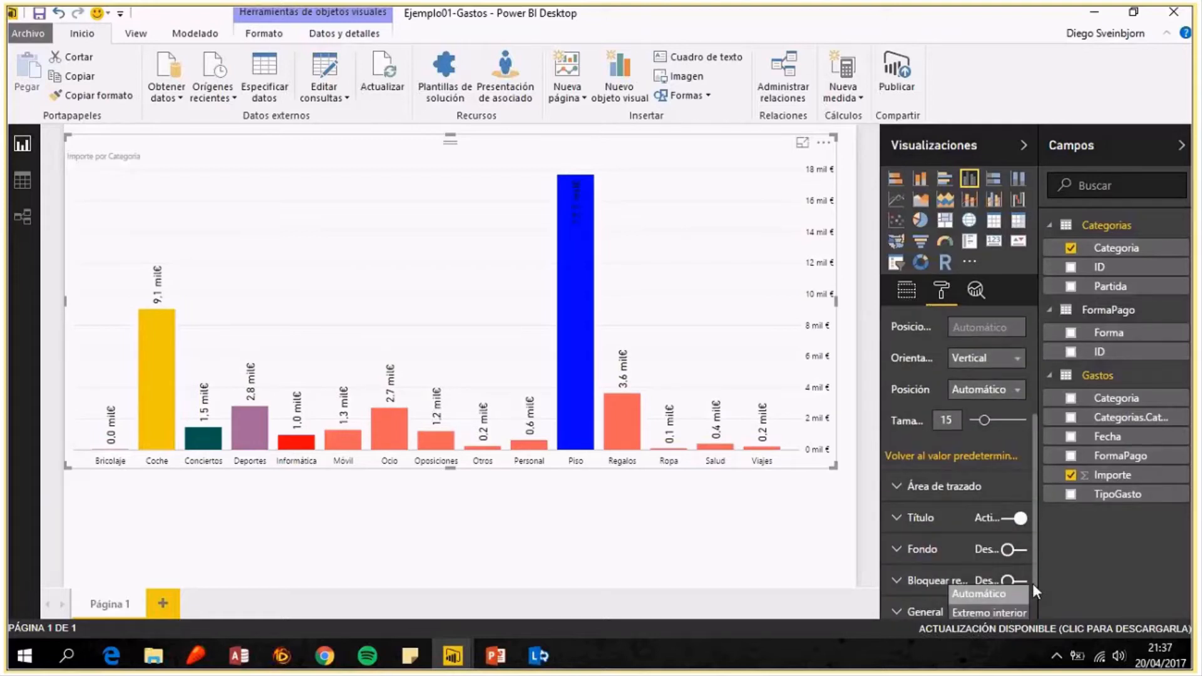
{"action": "left_click", "coordinate": [998, 612]}
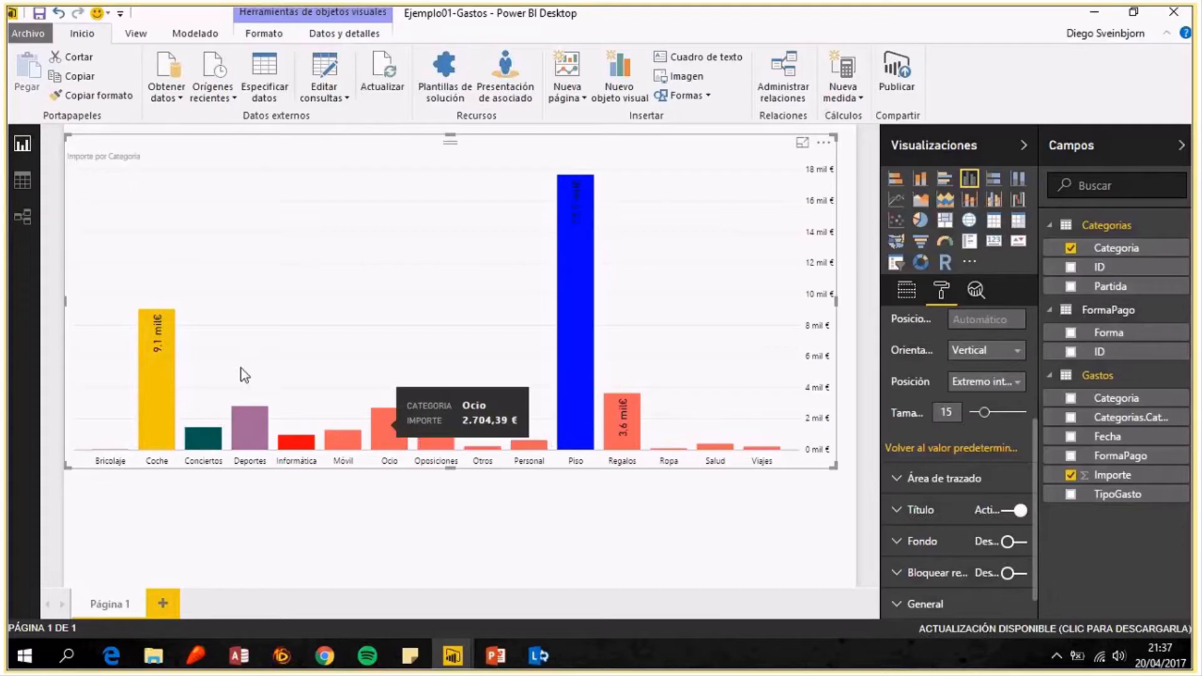
Try Extremo exterior, Centro interior and Base interior as the data labels' position, and set it back to Automático.
{"action": "left_click", "coordinate": [1007, 391]}
{"action": "left_click", "coordinate": [1001, 440]}
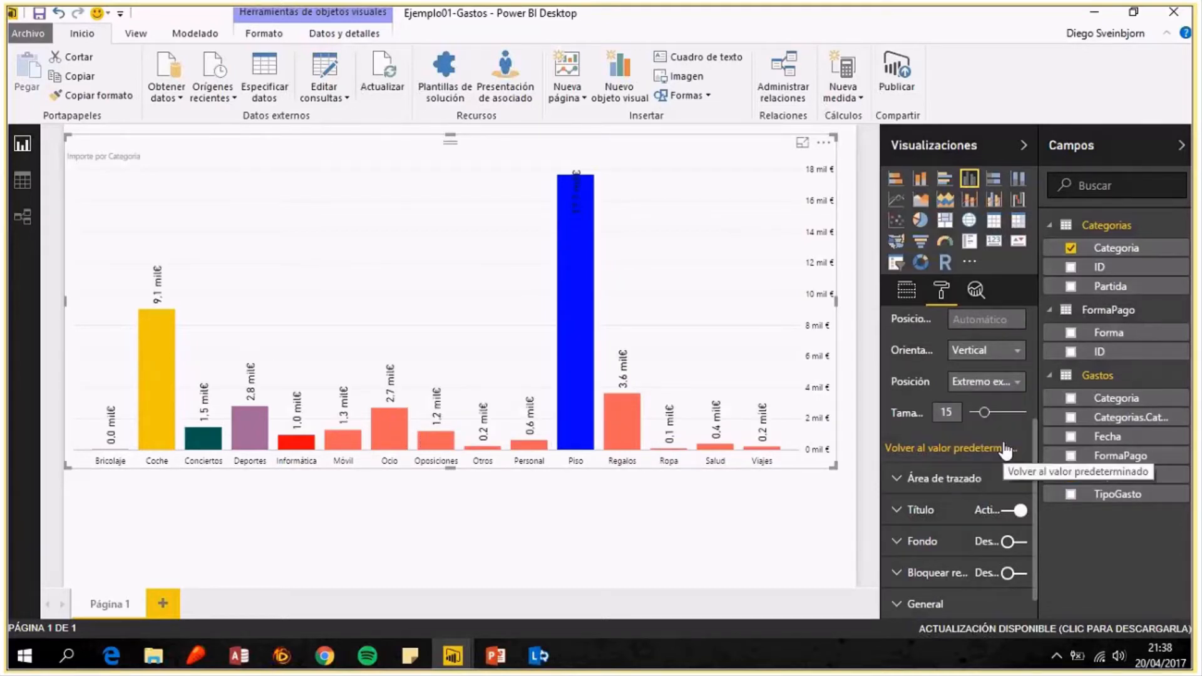
{"action": "left_click", "coordinate": [1006, 392]}
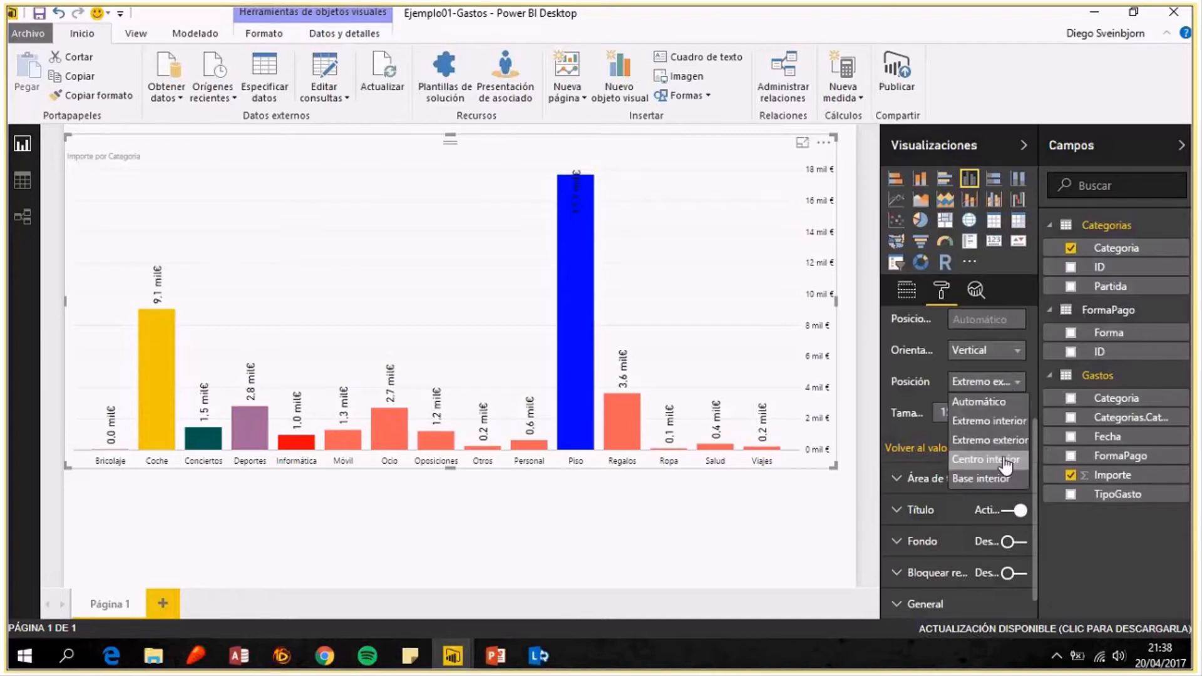
{"action": "left_click", "coordinate": [1002, 455]}
{"action": "left_click", "coordinate": [1006, 383]}
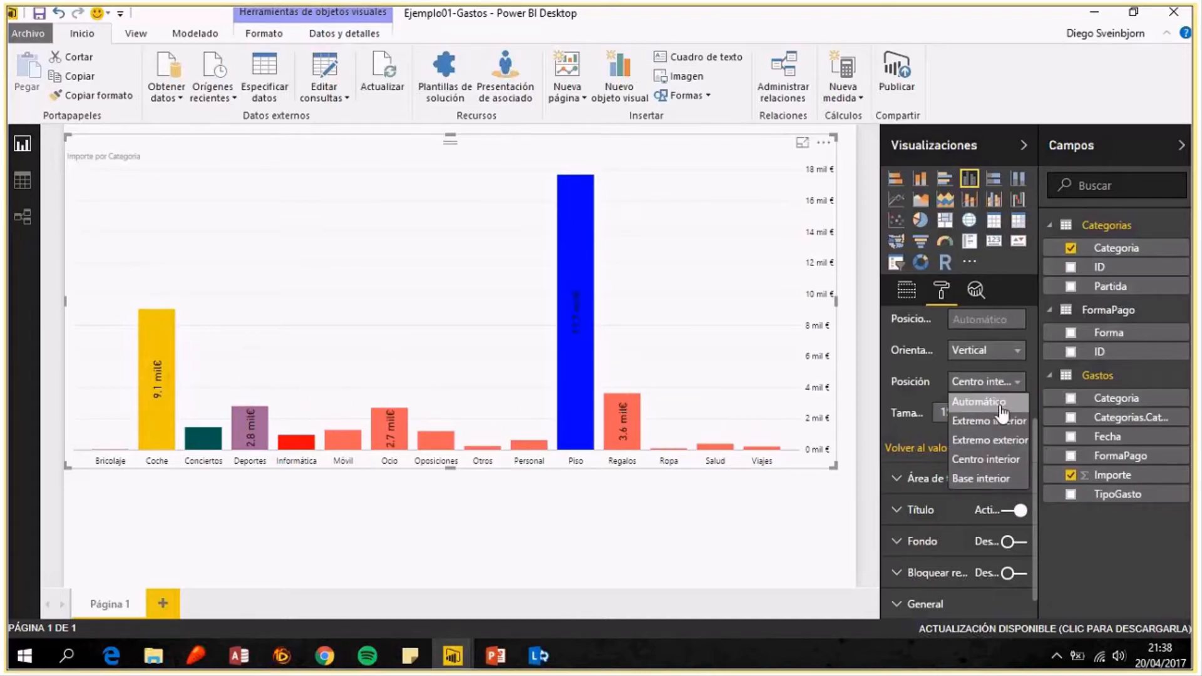
{"action": "left_click", "coordinate": [983, 479]}
{"action": "left_click", "coordinate": [1009, 384]}
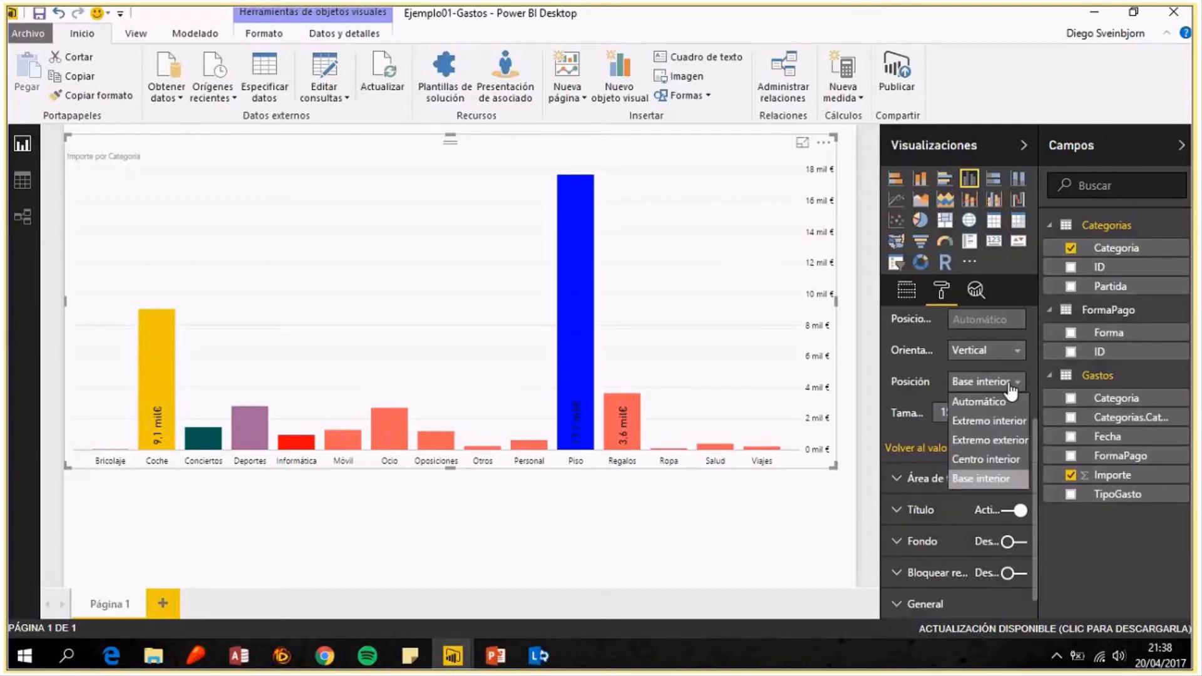
{"action": "left_click", "coordinate": [1014, 403]}
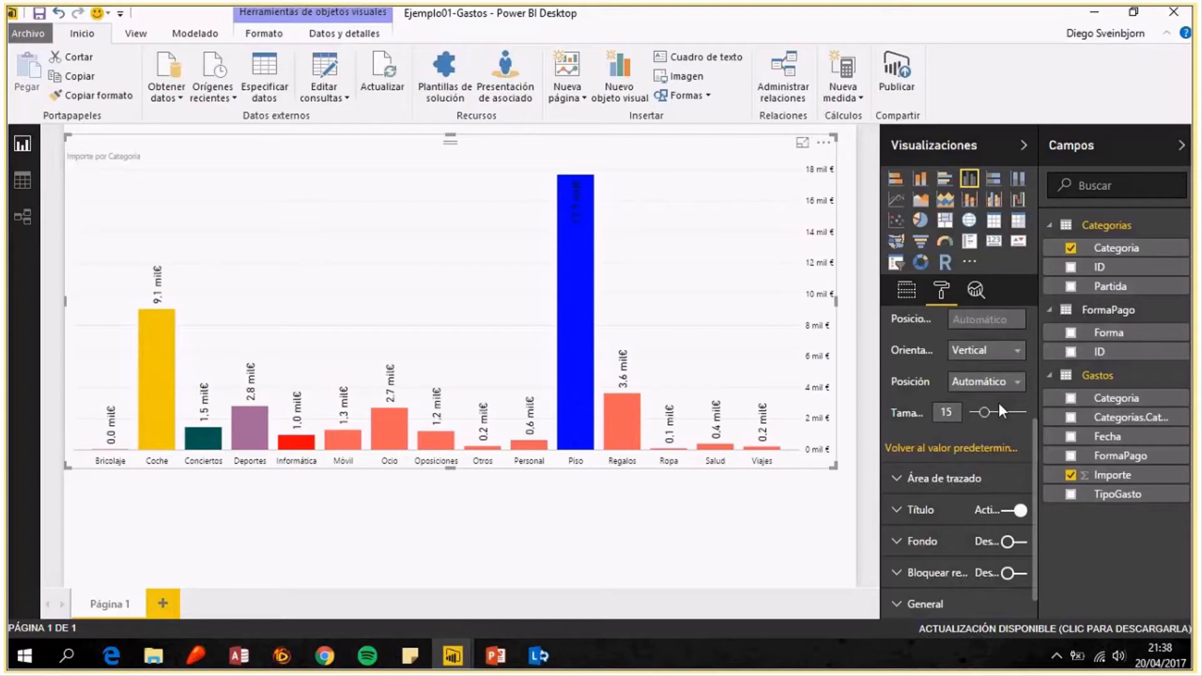
Look at the plot area settings and change the chart's title text to "Gastos por categoría".
{"action": "left_click", "coordinate": [920, 479]}
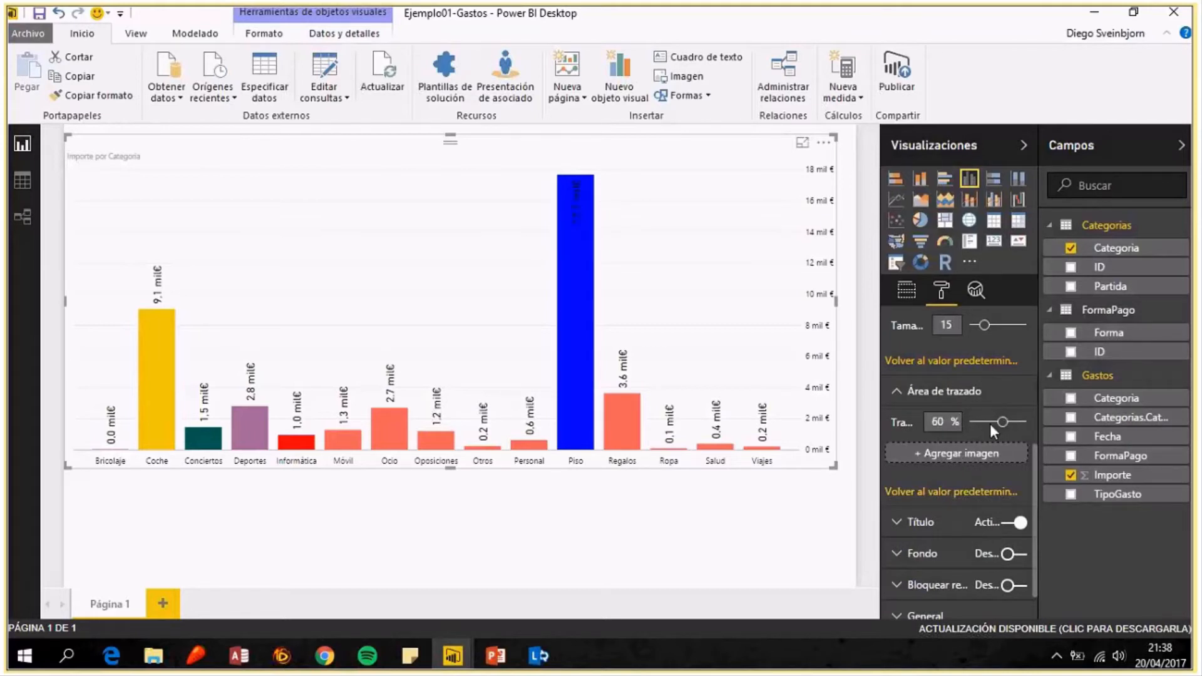
{"action": "scroll", "coordinate": [1031, 419], "scroll_direction": "down", "scroll_amount": 1}
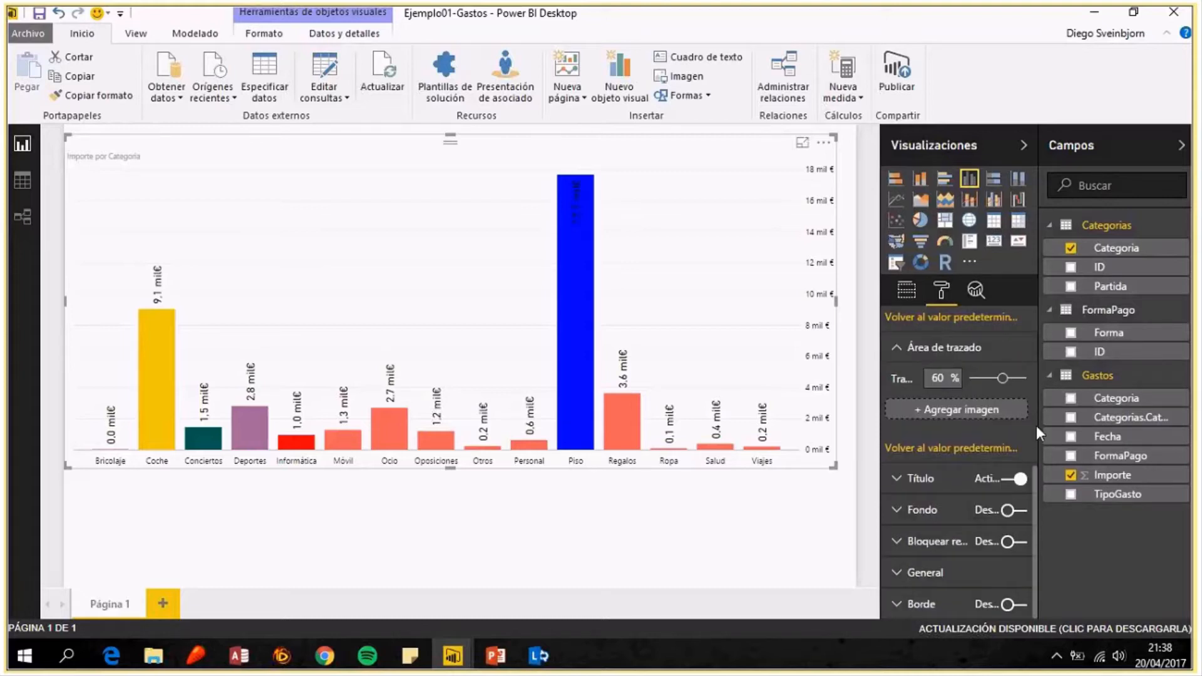
{"action": "left_click", "coordinate": [919, 481]}
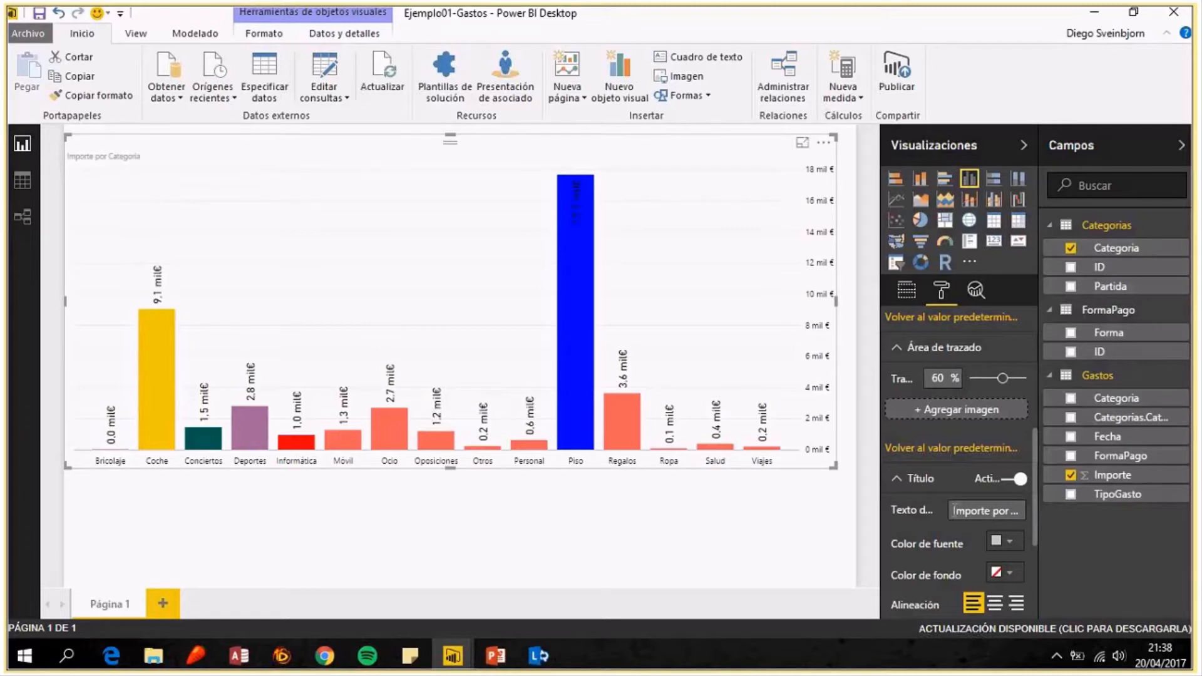
{"action": "left_click_drag", "start_coordinate": [947, 510], "coordinate": [1035, 510]}
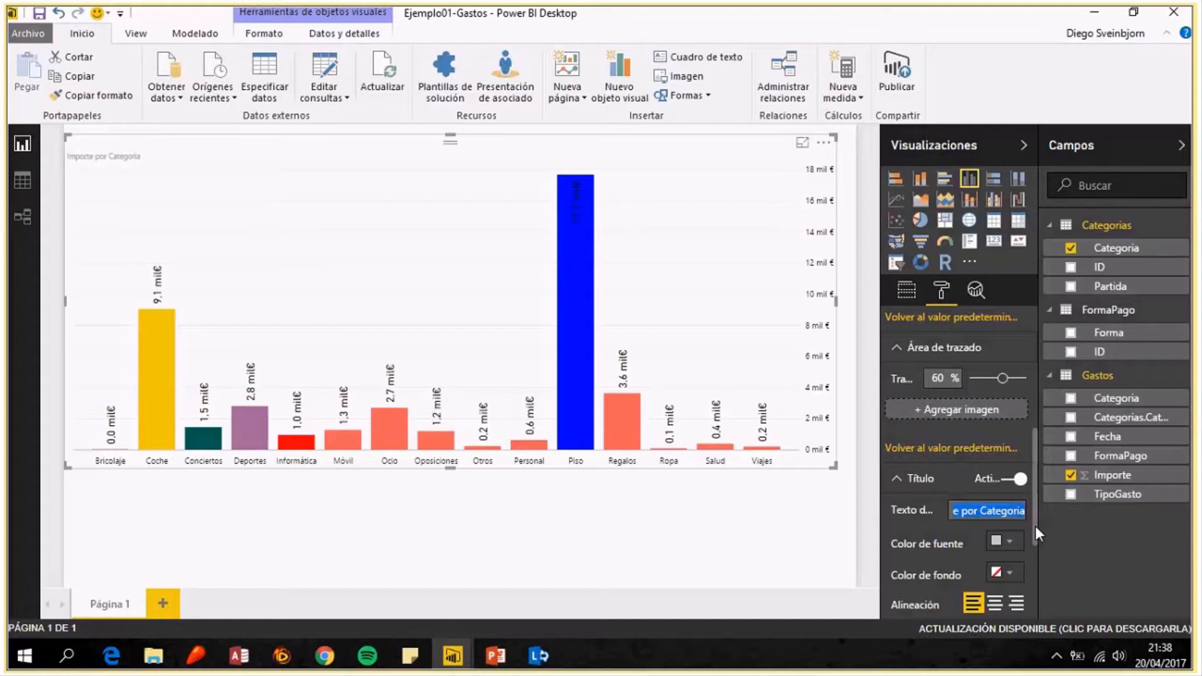
{"action": "type", "text": "Gastos por categoría"}
Make the chart title's font red and its background light salmon.
{"action": "left_click", "coordinate": [1005, 554]}
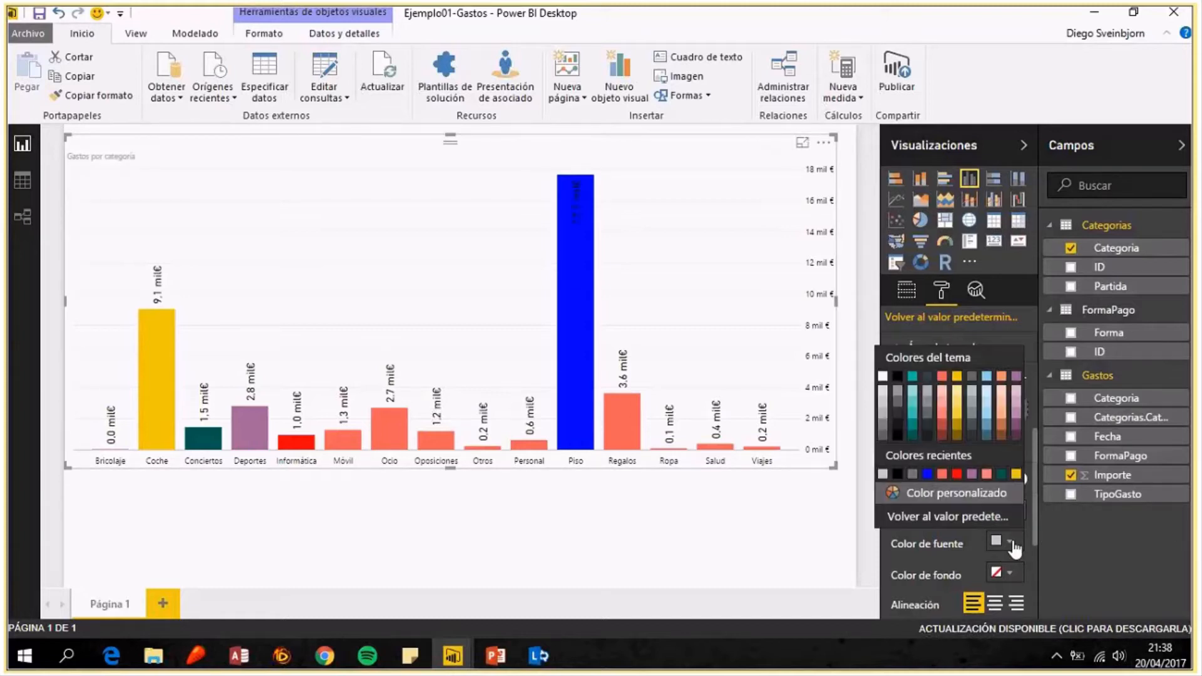
{"action": "left_click", "coordinate": [956, 474]}
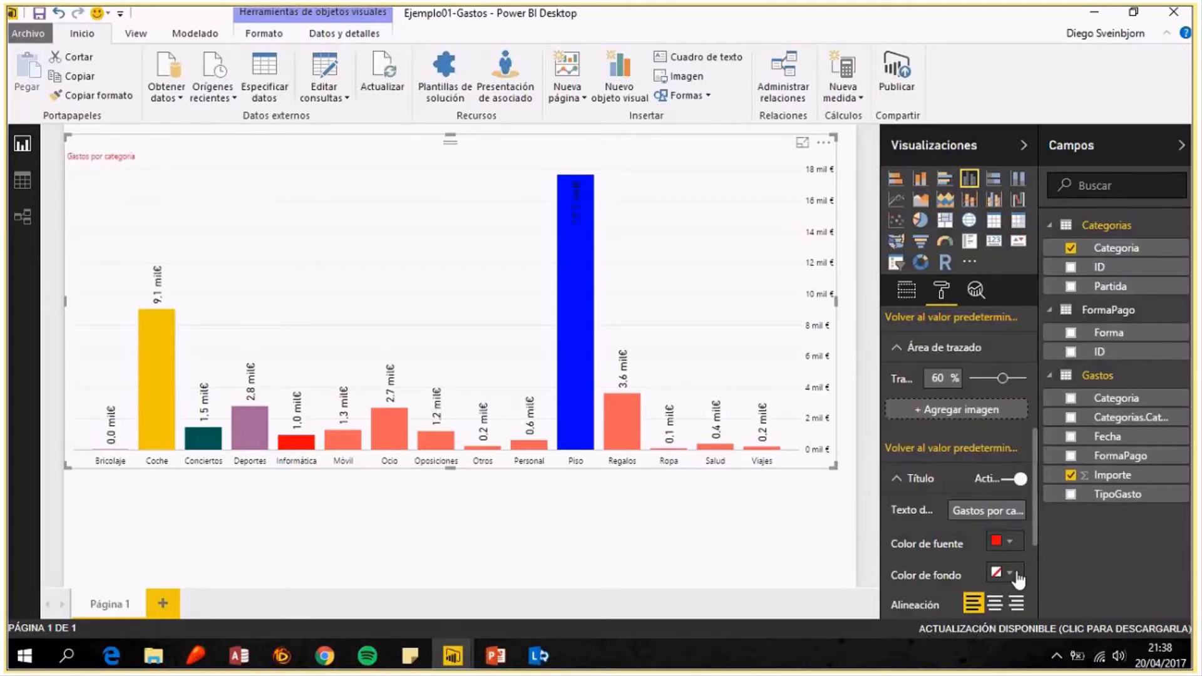
{"action": "left_click", "coordinate": [1015, 575]}
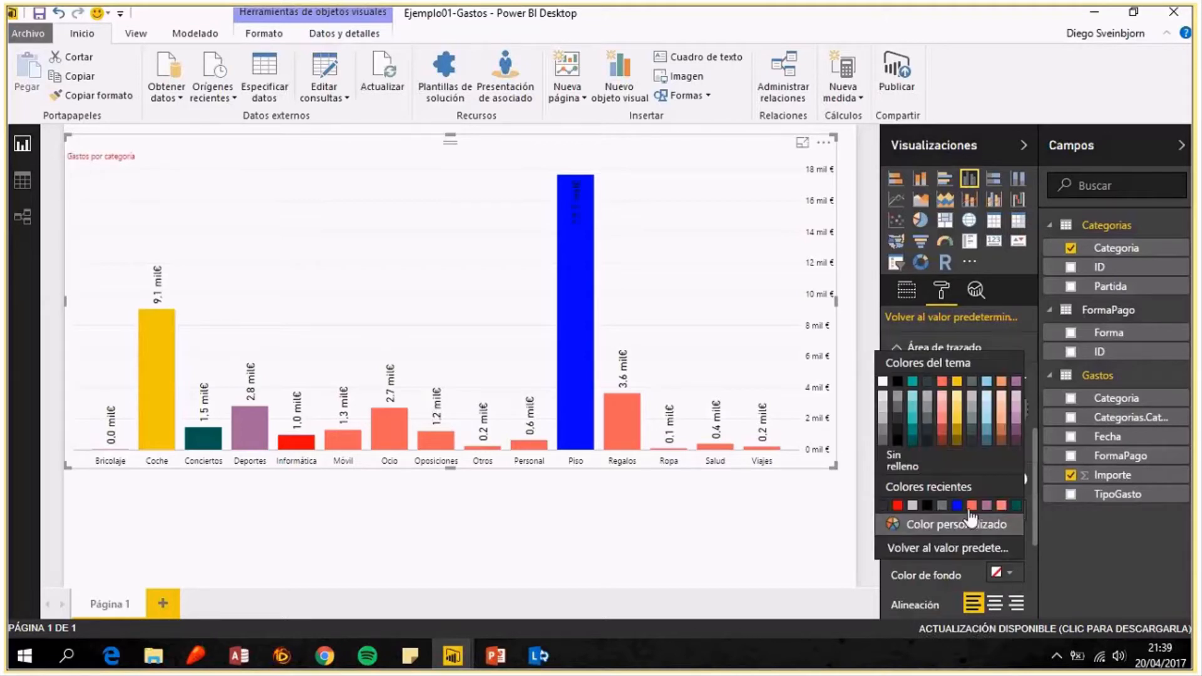
{"action": "left_click", "coordinate": [1001, 505]}
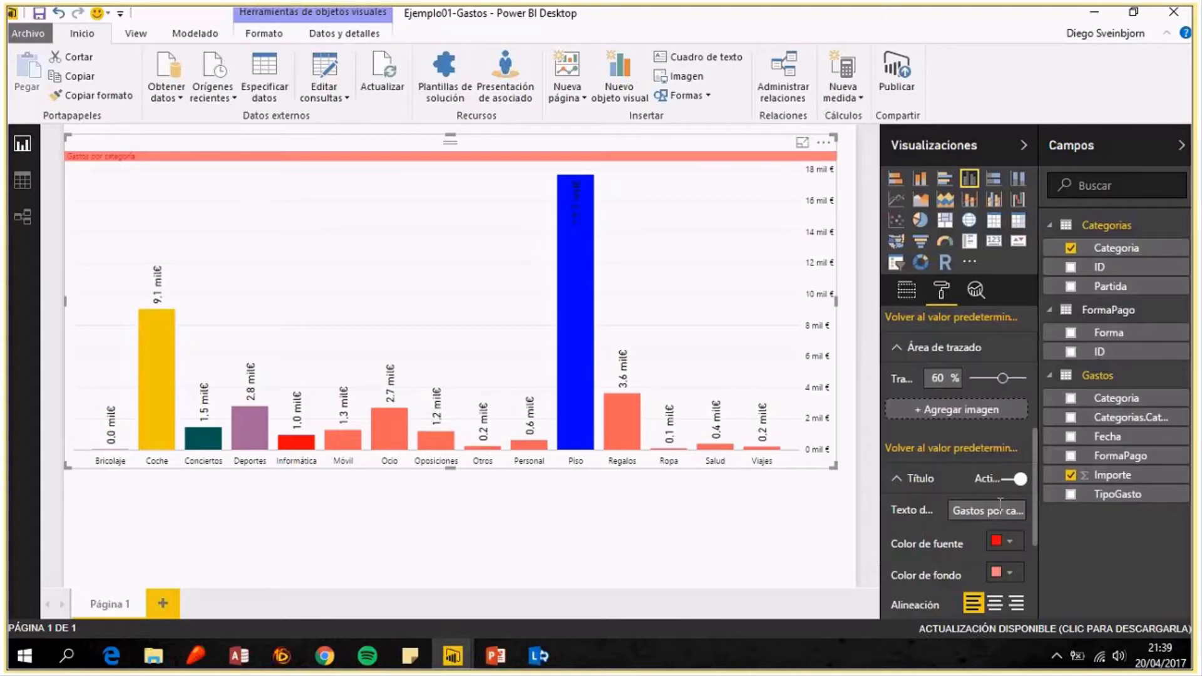
Center the chart title and set its text size to 30.
{"action": "scroll", "coordinate": [1020, 538], "scroll_direction": "down", "scroll_amount": 2}
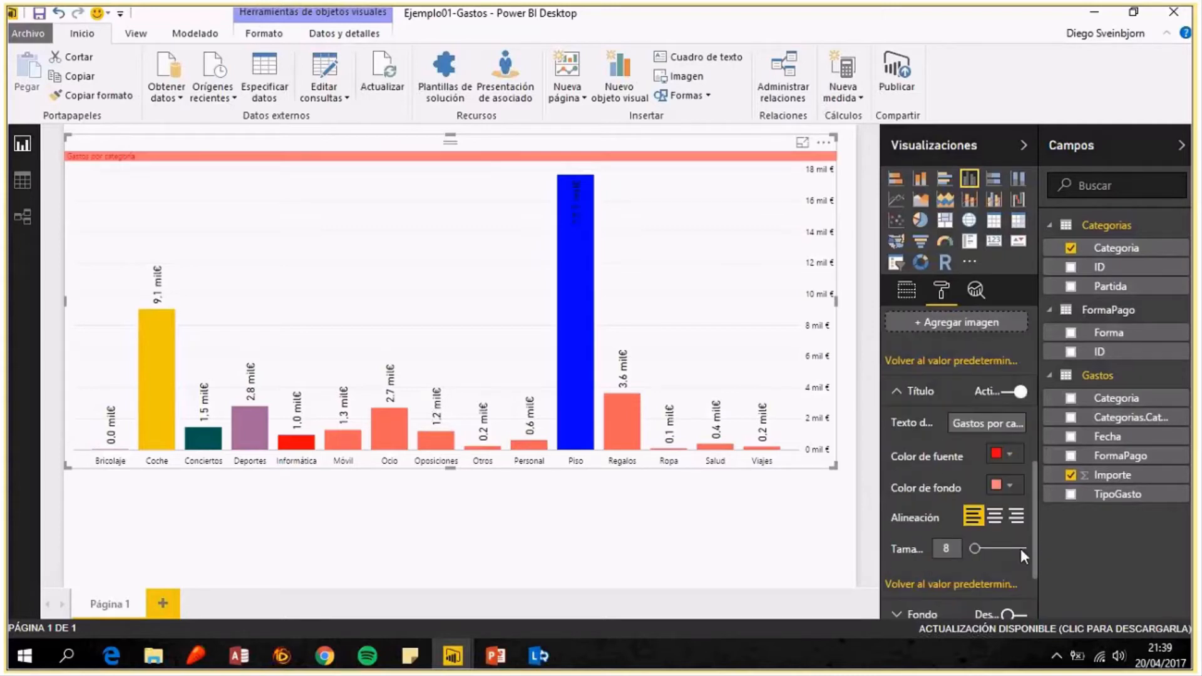
{"action": "left_click", "coordinate": [994, 516]}
{"action": "left_click_drag", "start_coordinate": [975, 549], "coordinate": [1008, 551]}
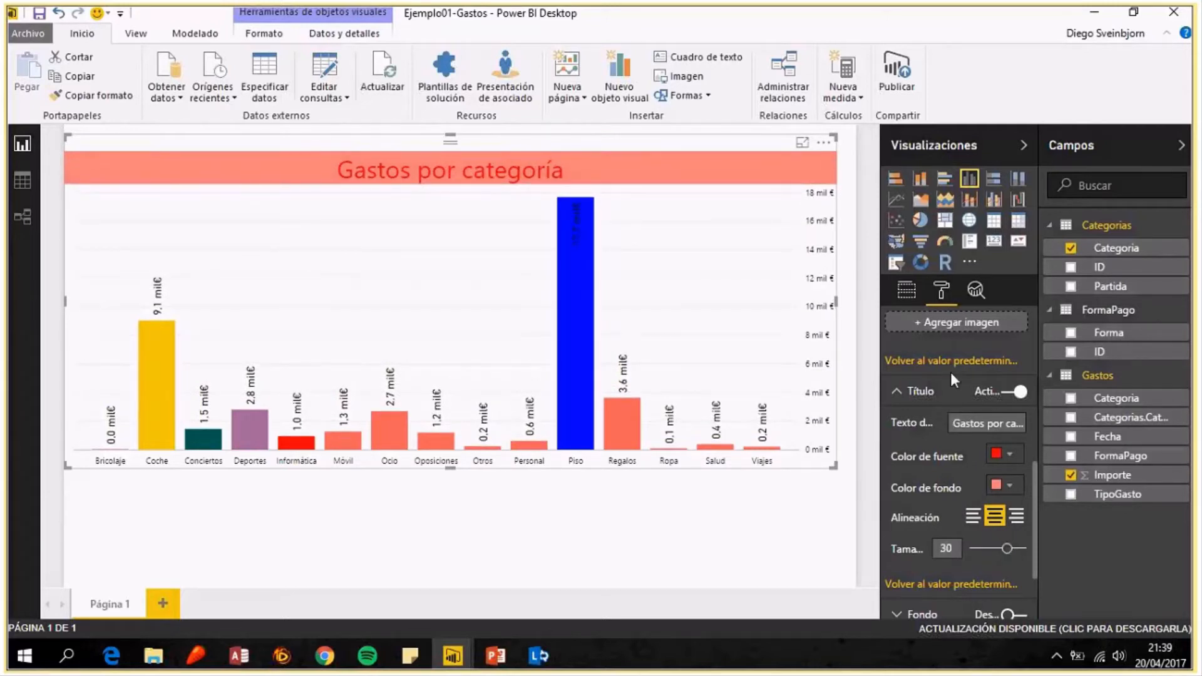
Turn on the chart's background and make it purple with 51% transparency.
{"action": "scroll", "coordinate": [950, 372], "scroll_direction": "down", "scroll_amount": 3}
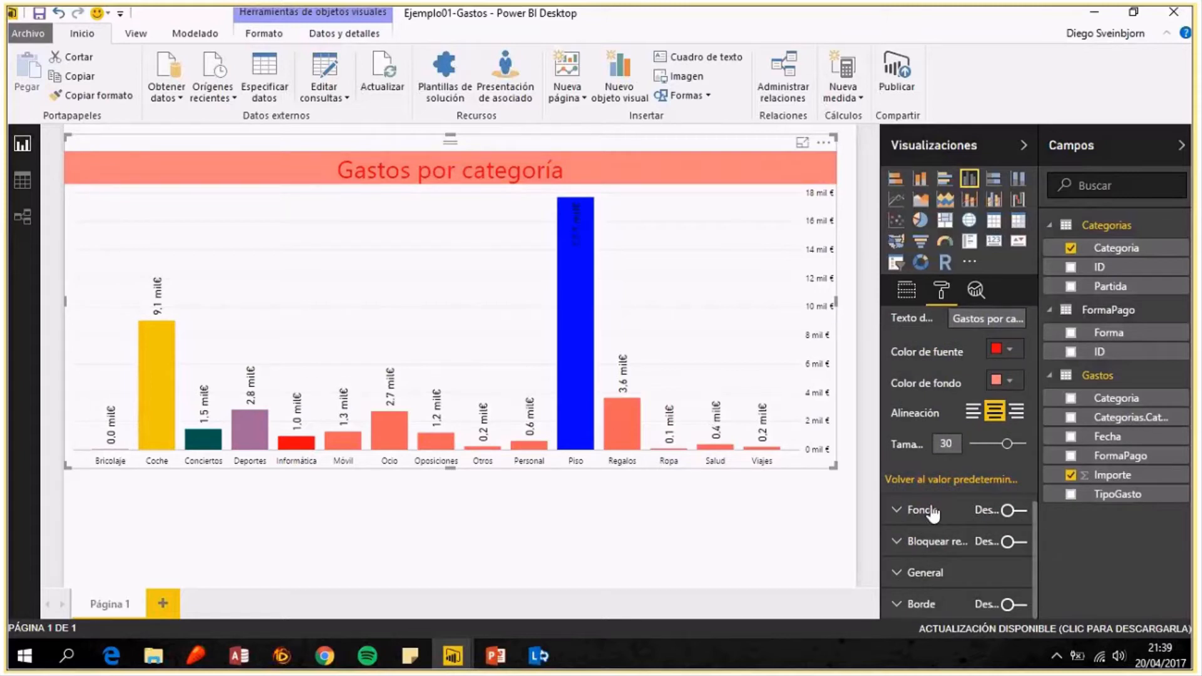
{"action": "scroll", "coordinate": [933, 513], "scroll_direction": "down", "scroll_amount": 3}
{"action": "left_click", "coordinate": [1021, 408]}
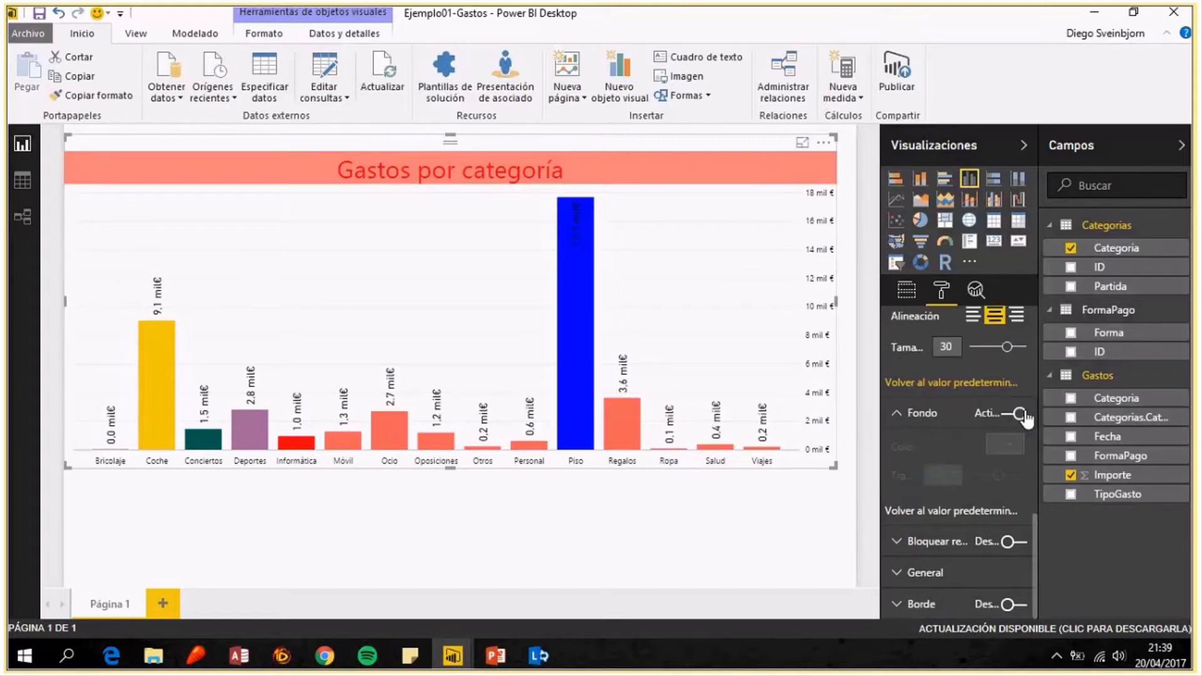
{"action": "left_click", "coordinate": [1009, 444]}
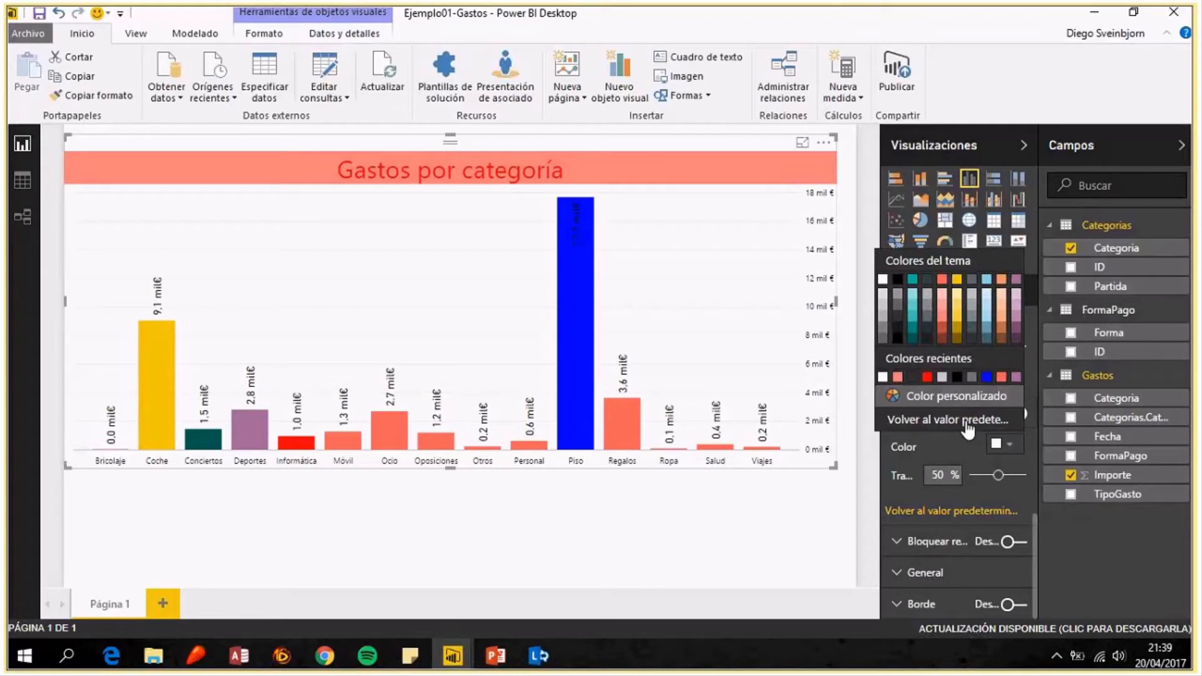
{"action": "left_click", "coordinate": [1016, 377]}
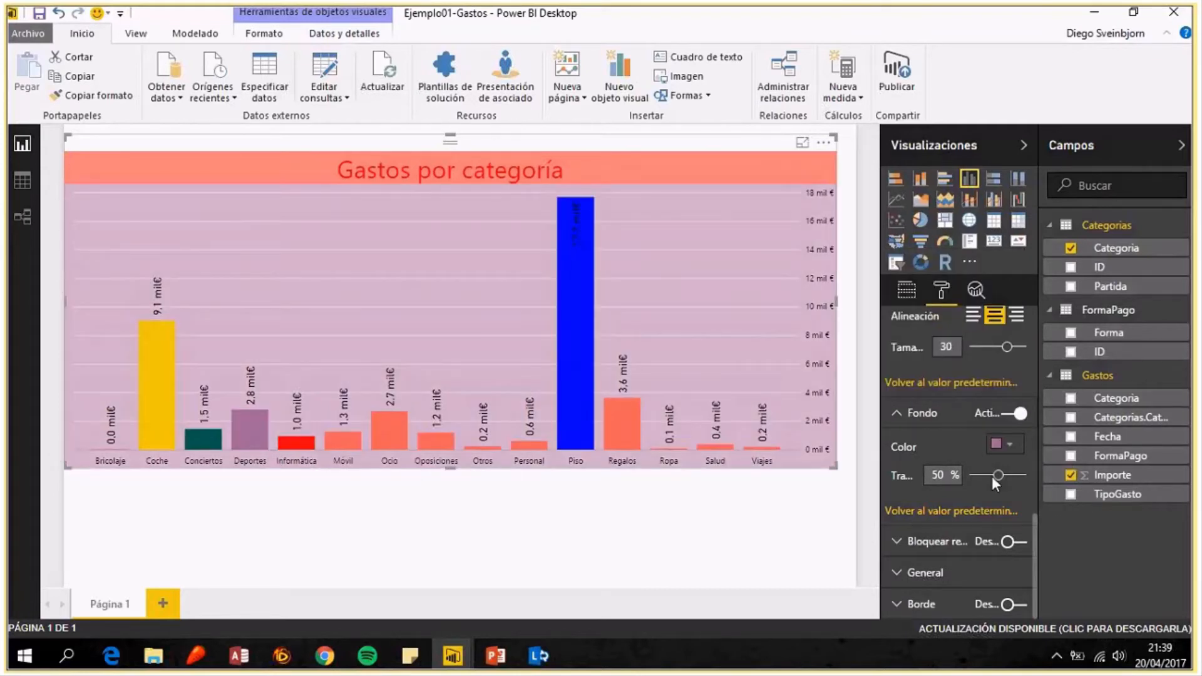
{"action": "left_click_drag", "start_coordinate": [992, 476], "coordinate": [1002, 481]}
Resize the chart through several proportions, ending with a wide, low shape across most of the page's upper half.
{"action": "left_click_drag", "start_coordinate": [833, 467], "coordinate": [640, 572]}
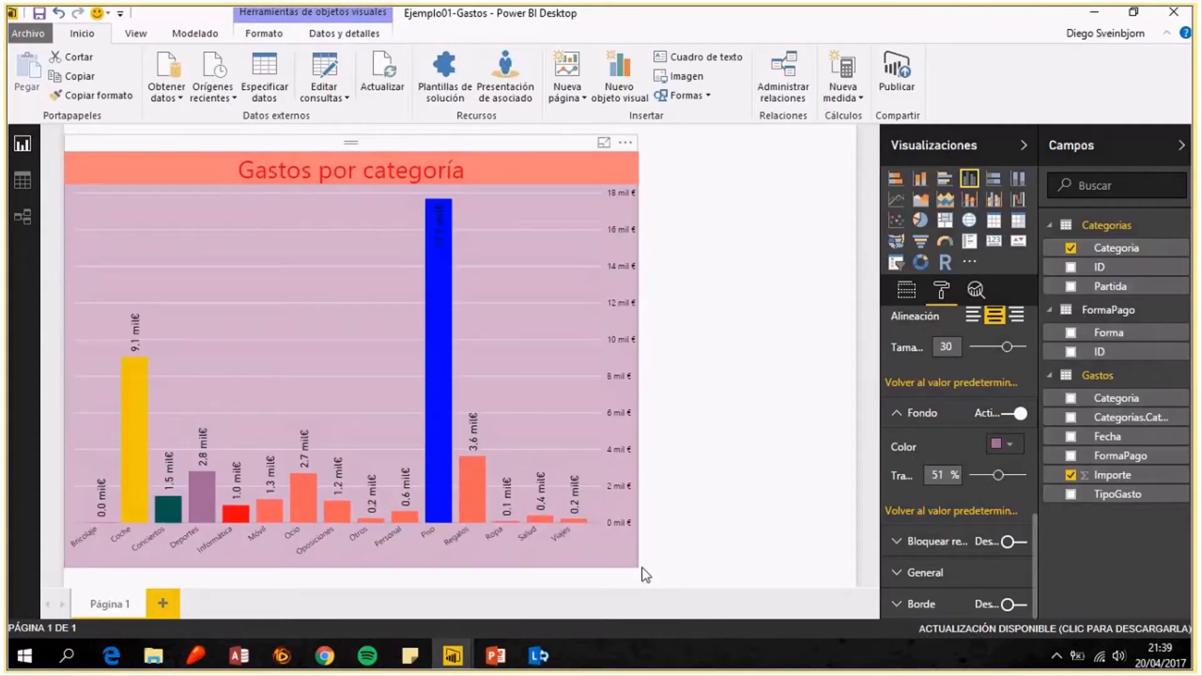
{"action": "left_click_drag", "start_coordinate": [646, 575], "coordinate": [366, 452]}
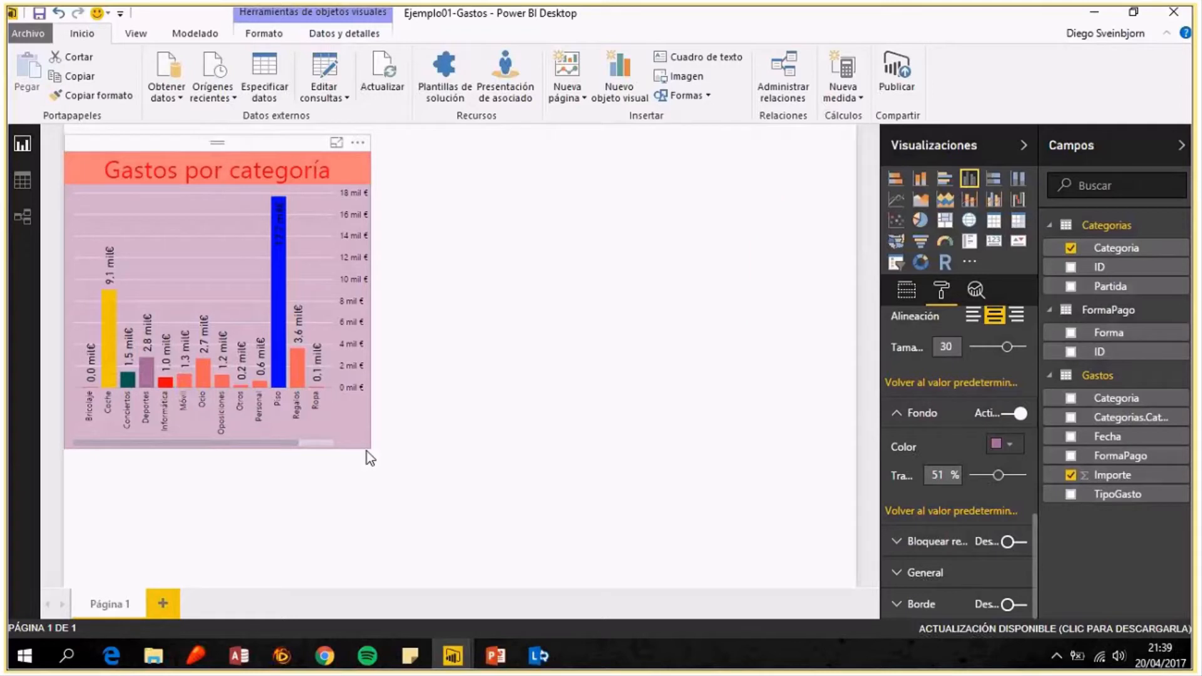
{"action": "left_click_drag", "start_coordinate": [367, 452], "coordinate": [348, 575]}
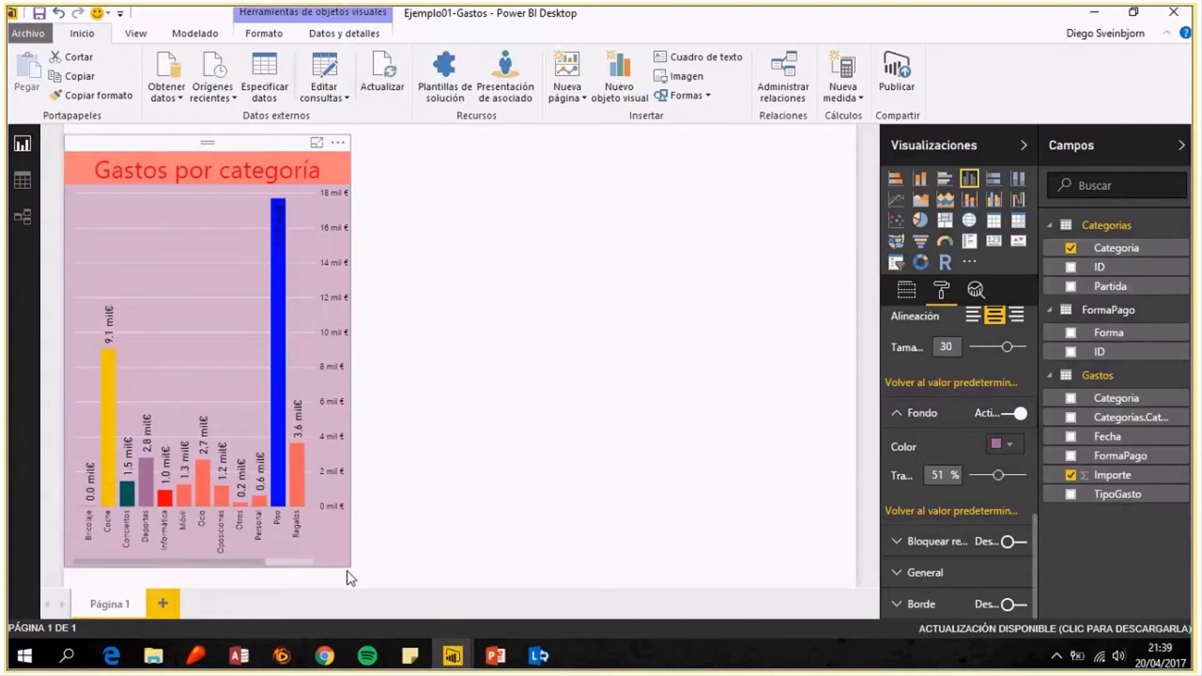
{"action": "left_click_drag", "start_coordinate": [350, 579], "coordinate": [793, 417]}
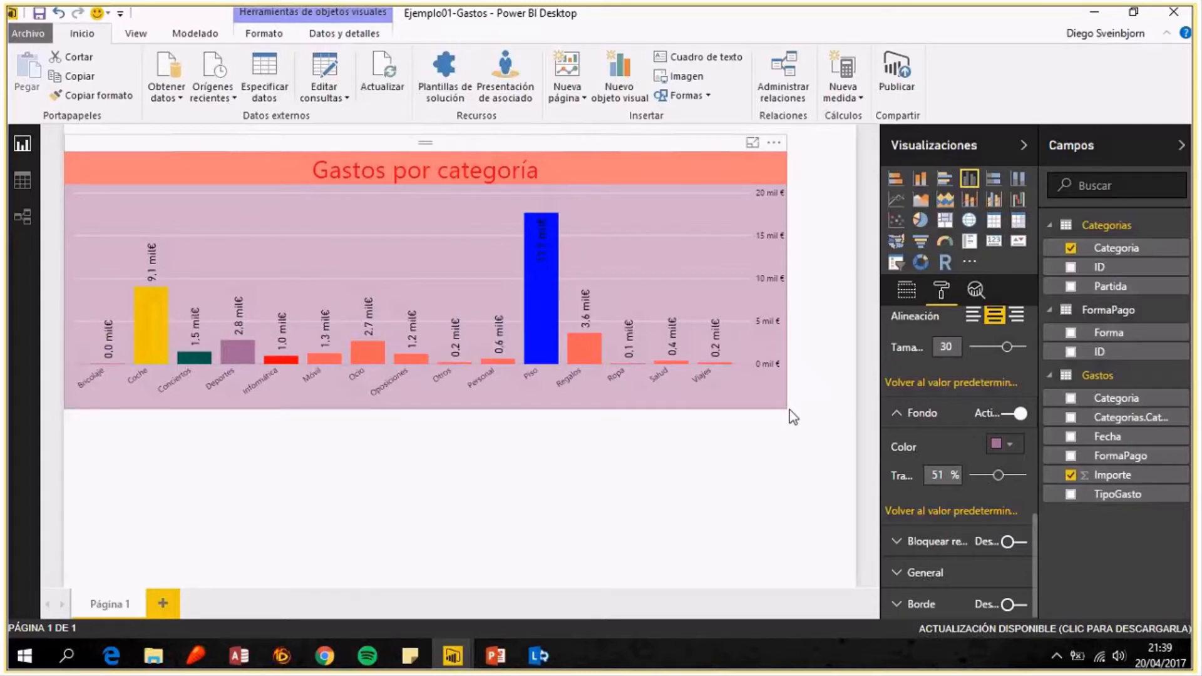
Try locking the chart's aspect ratio and resizing the chart from its corner.
{"action": "left_click", "coordinate": [906, 290]}
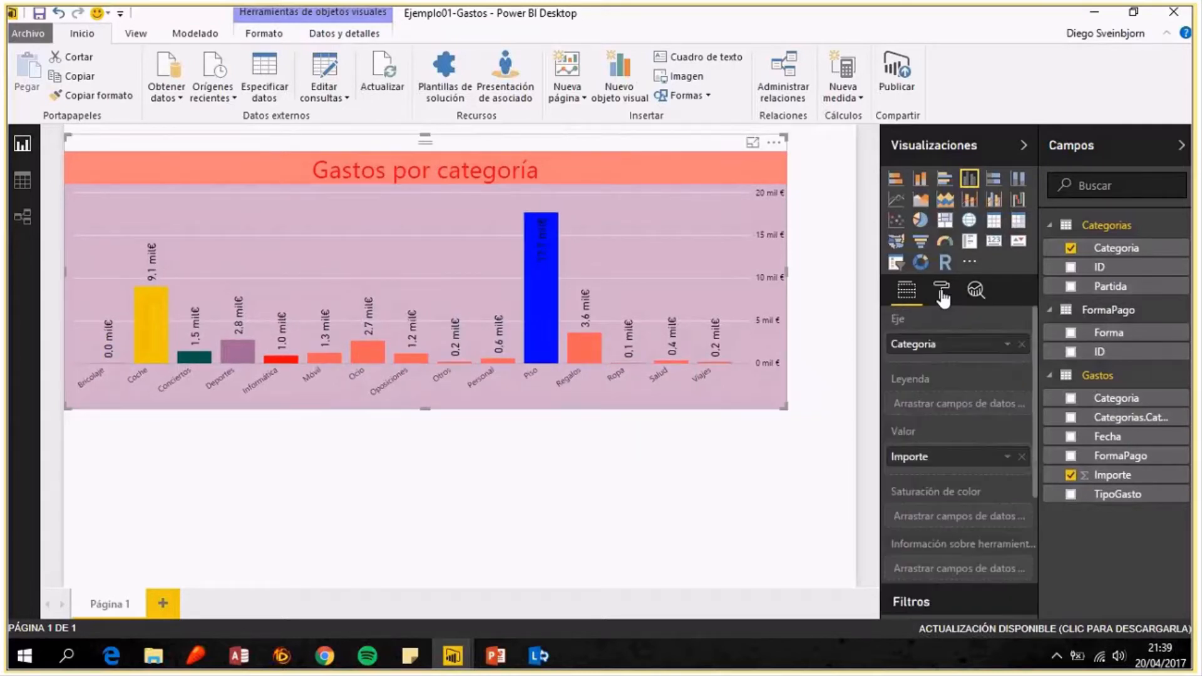
{"action": "left_click", "coordinate": [942, 293]}
{"action": "left_click", "coordinate": [1017, 543]}
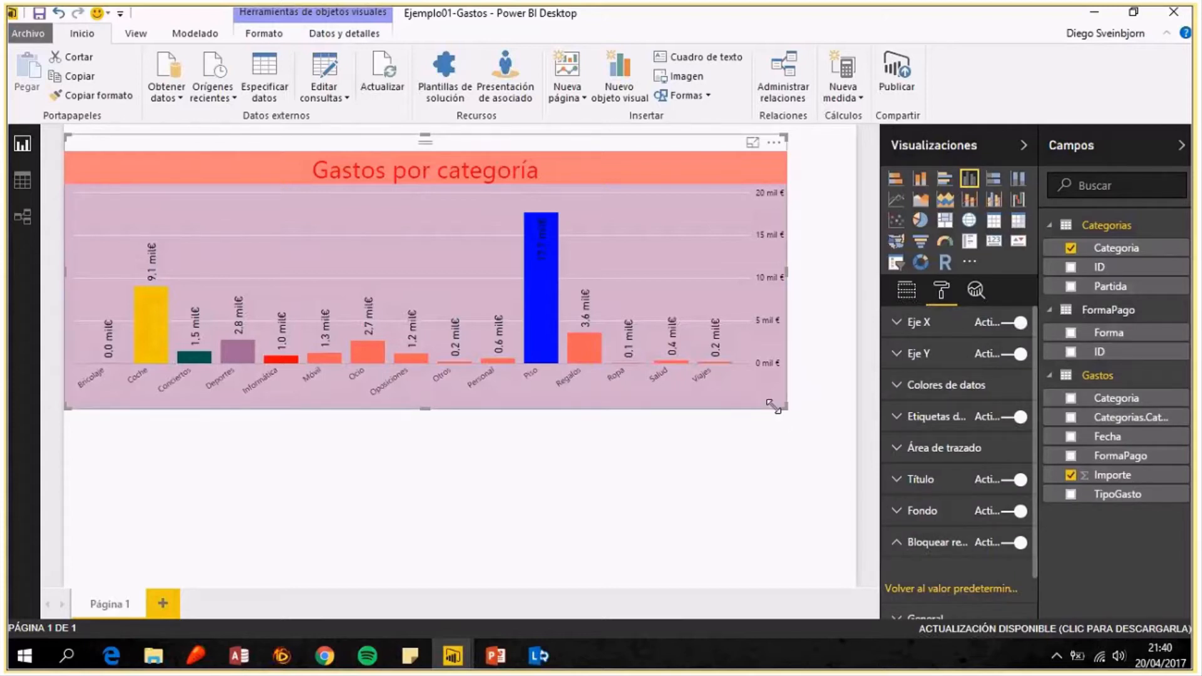
{"action": "left_click_drag", "start_coordinate": [774, 405], "coordinate": [786, 442]}
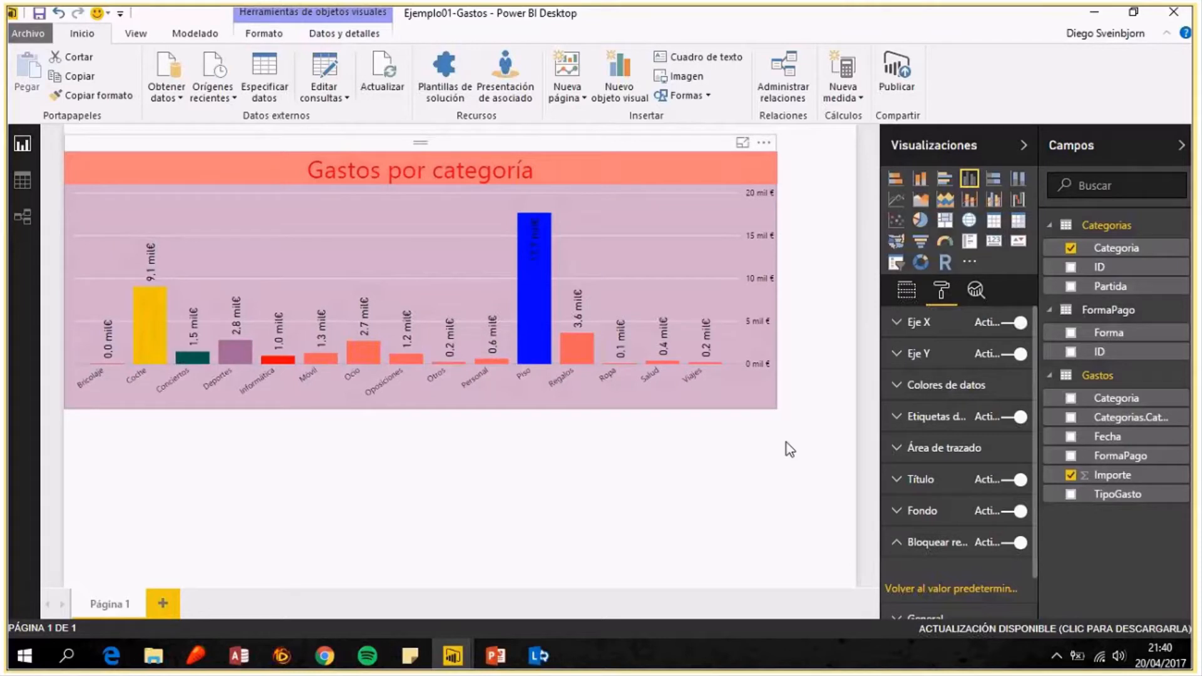
{"action": "left_click", "coordinate": [787, 442]}
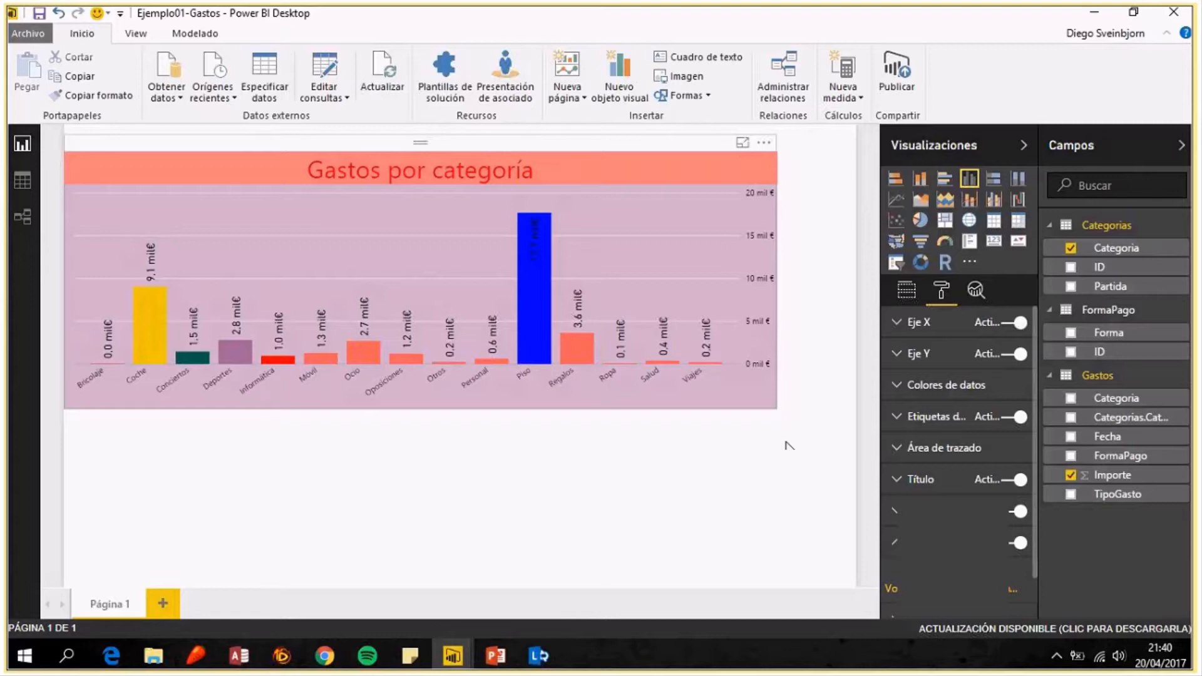
{"action": "left_click", "coordinate": [789, 446]}
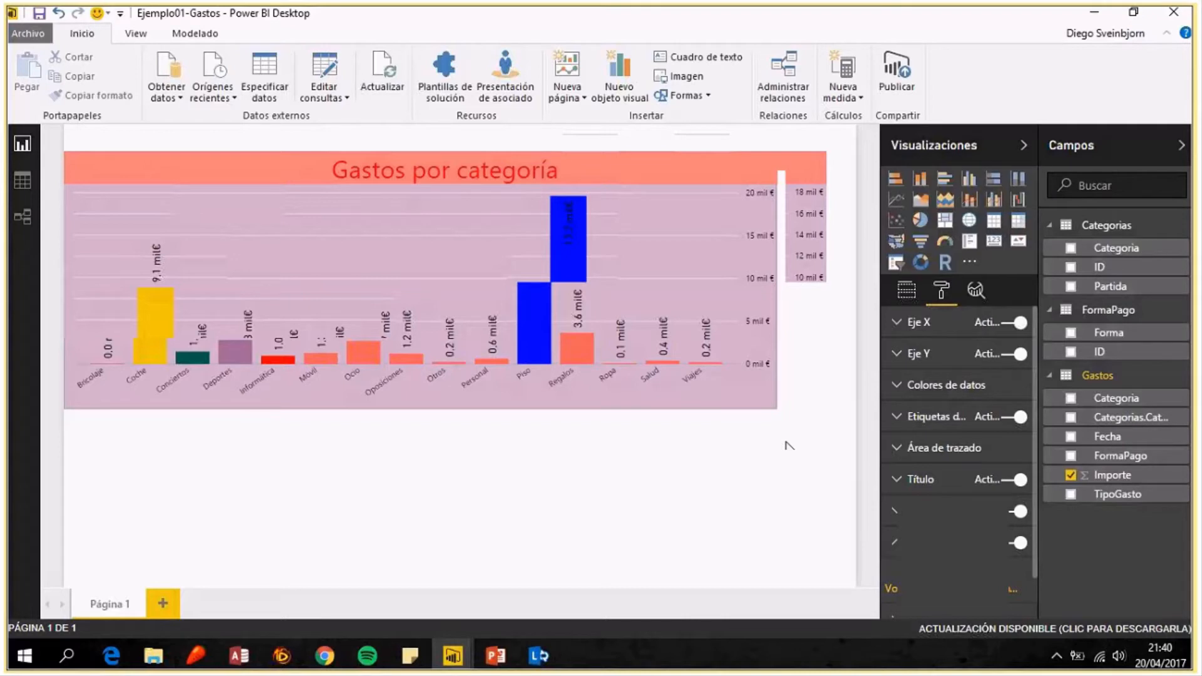
Unlock the chart's aspect ratio and turn on its border.
{"action": "left_click", "coordinate": [775, 316]}
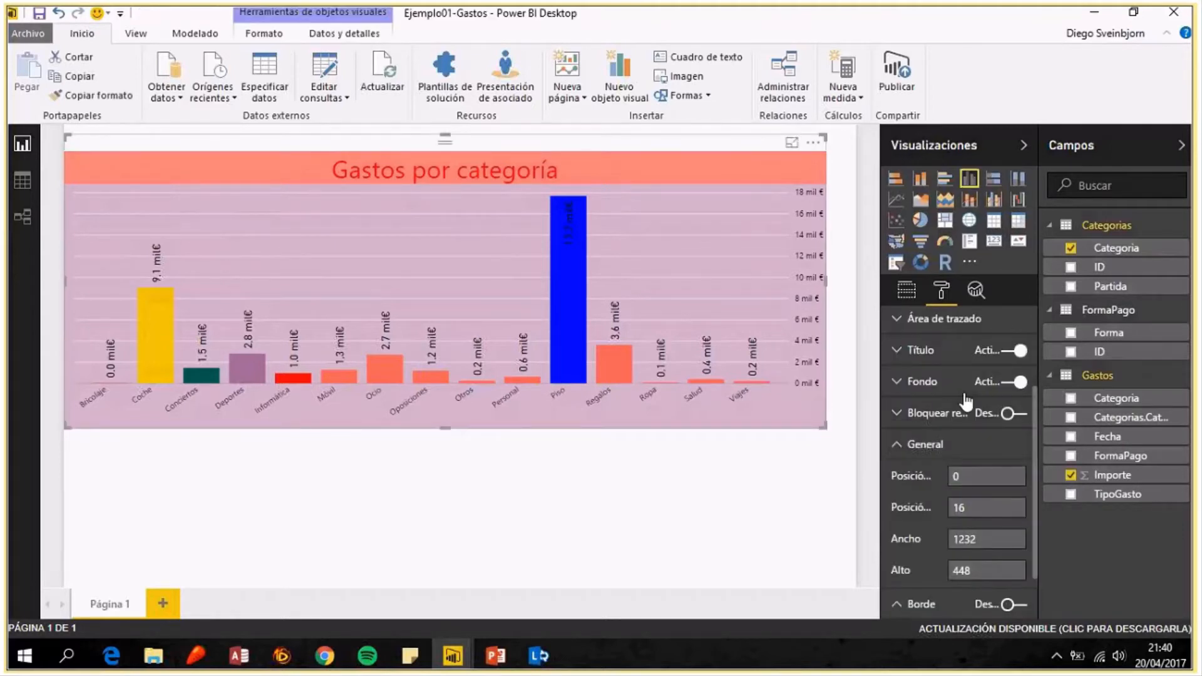
{"action": "scroll", "coordinate": [995, 476], "scroll_direction": "down", "scroll_amount": 2}
{"action": "left_click", "coordinate": [1014, 538]}
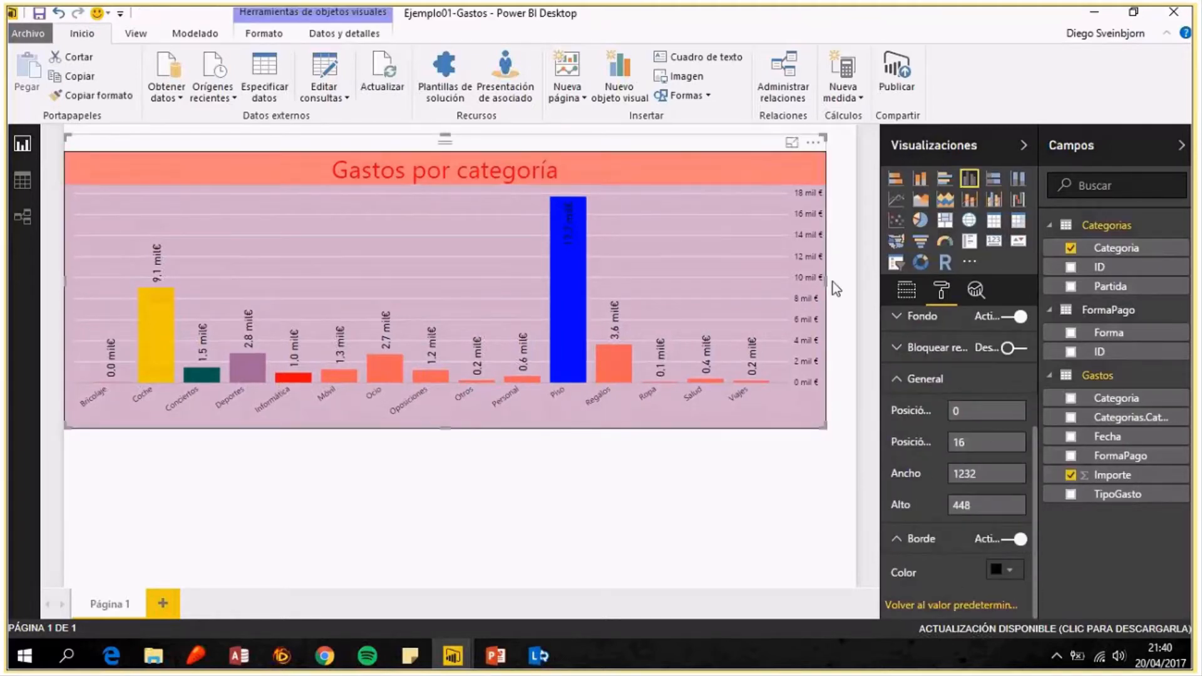
{"action": "left_click", "coordinate": [906, 290]}
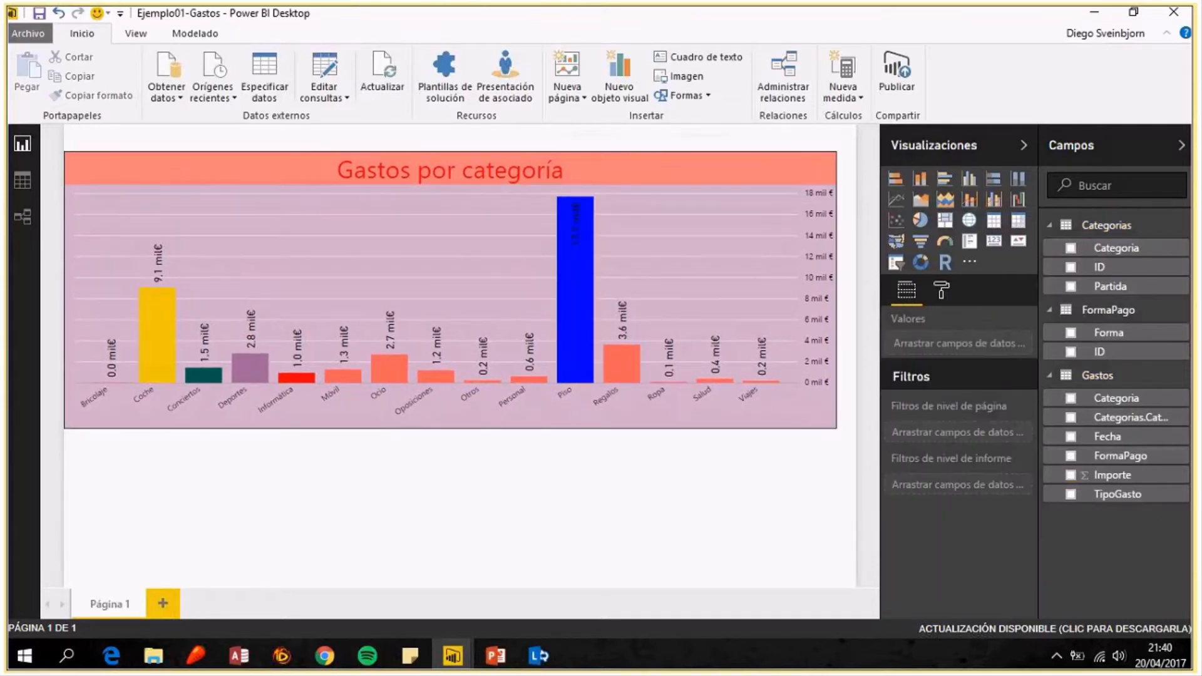
Add an average line to the column chart based on the Importe measure.
{"action": "left_click", "coordinate": [975, 290]}
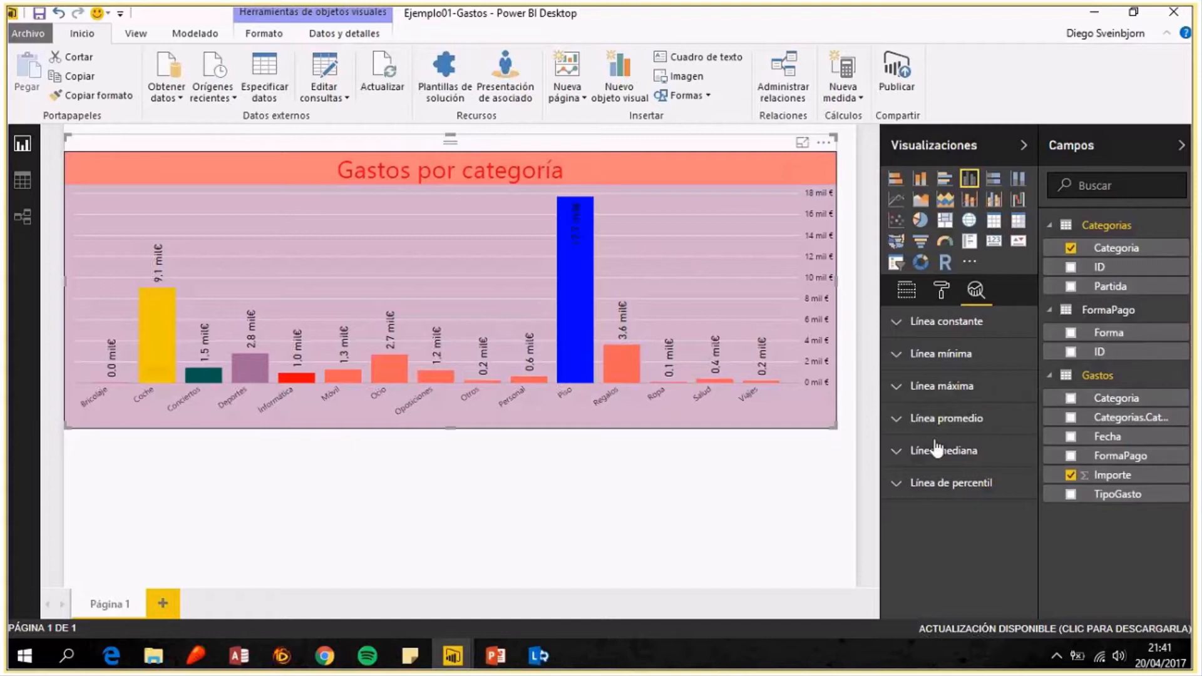
{"action": "left_click", "coordinate": [905, 420]}
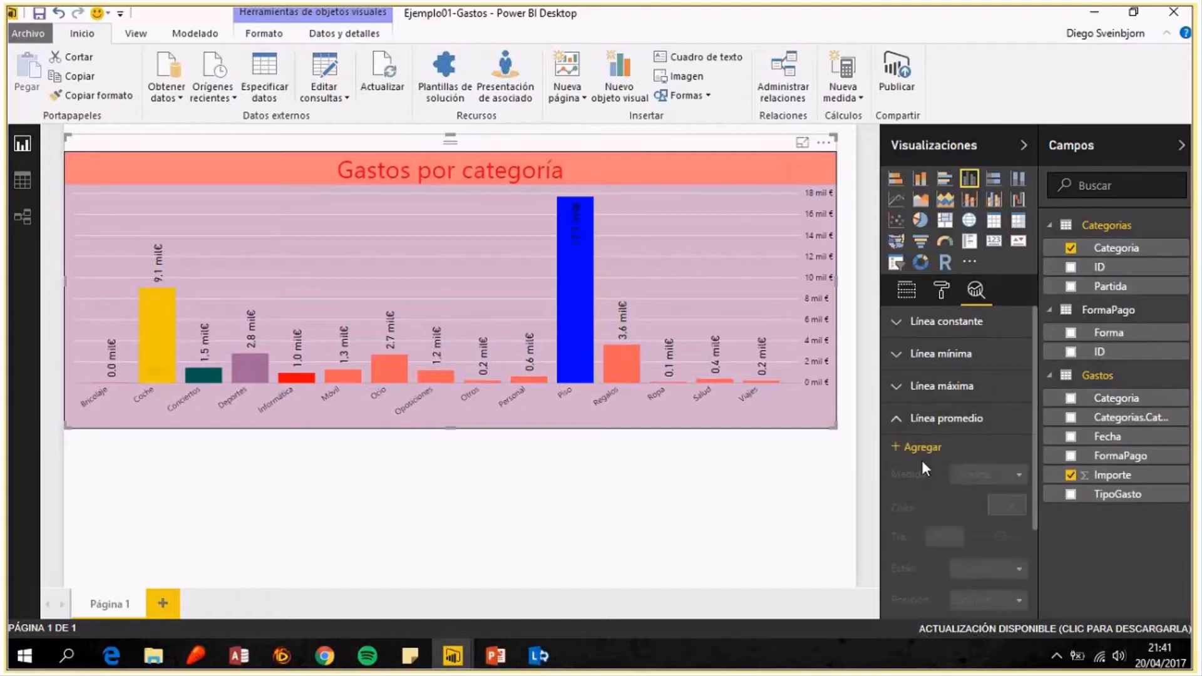
{"action": "left_click", "coordinate": [970, 447]}
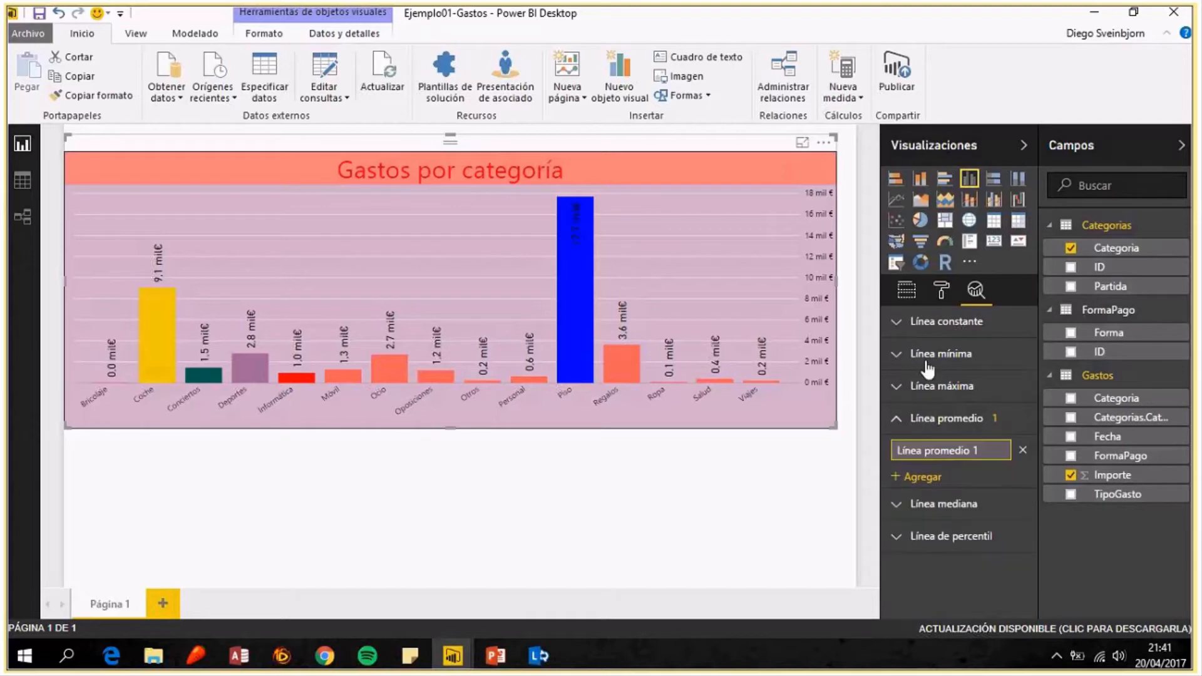
{"action": "scroll", "coordinate": [979, 459], "scroll_direction": "down", "scroll_amount": 2}
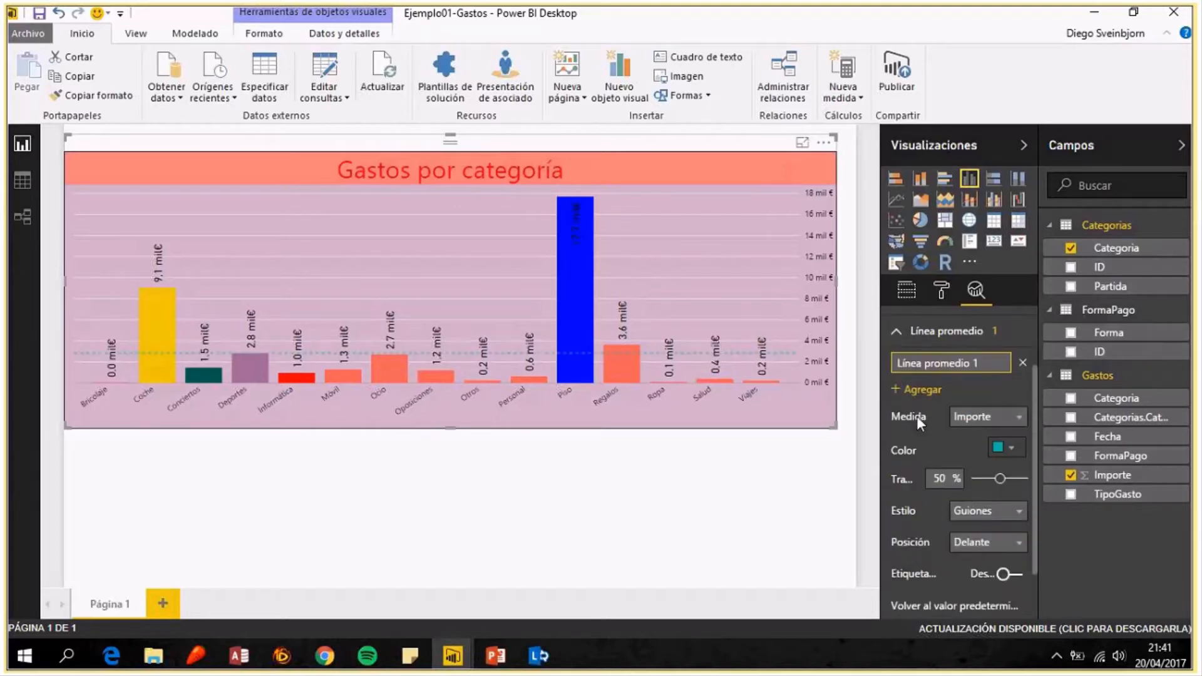
{"action": "left_click", "coordinate": [1012, 427]}
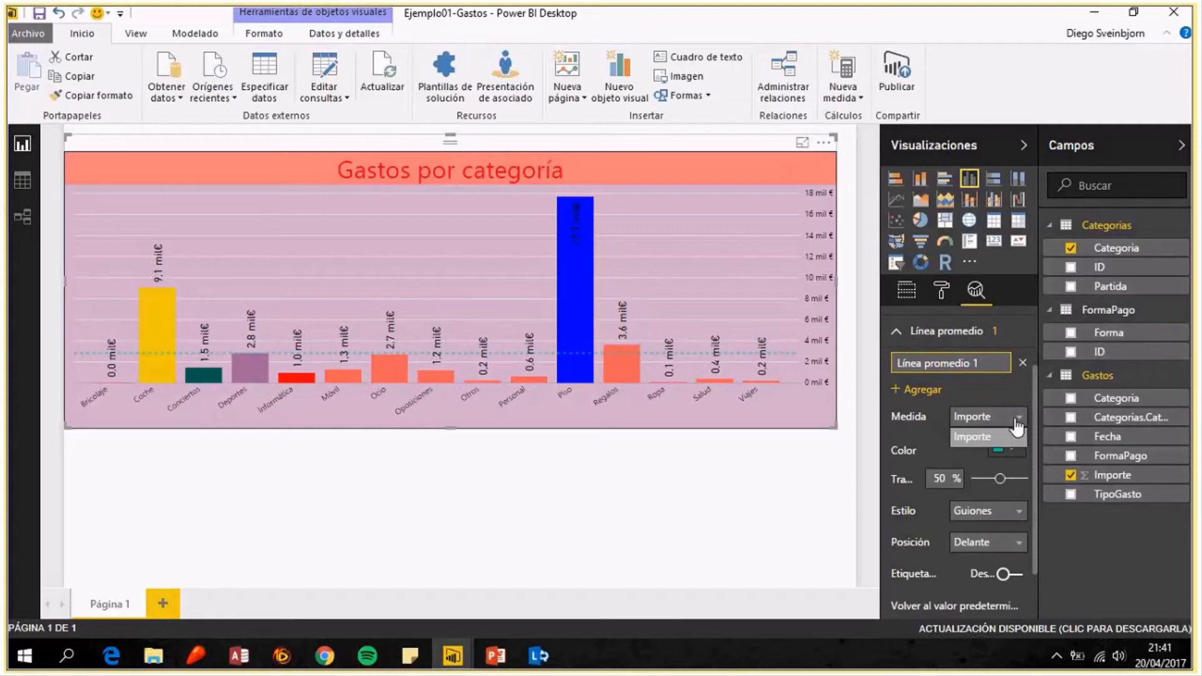
{"action": "left_click", "coordinate": [1017, 428]}
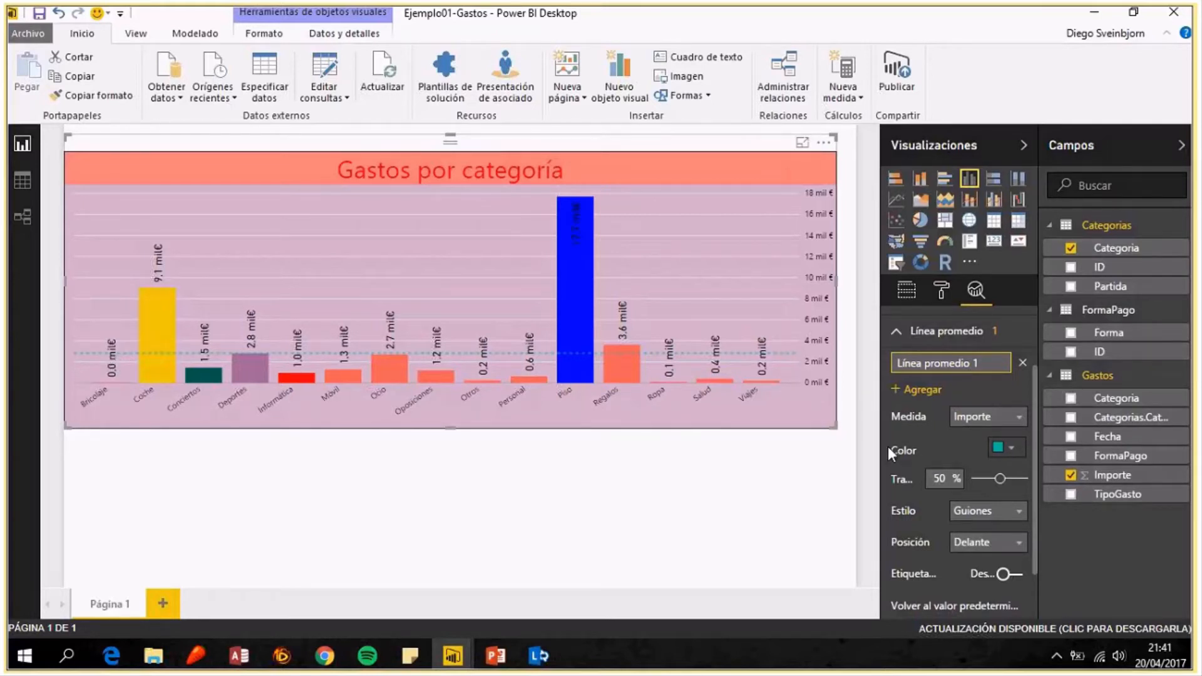
Colour the average line black and set its style to Sólido.
{"action": "left_click", "coordinate": [1005, 447]}
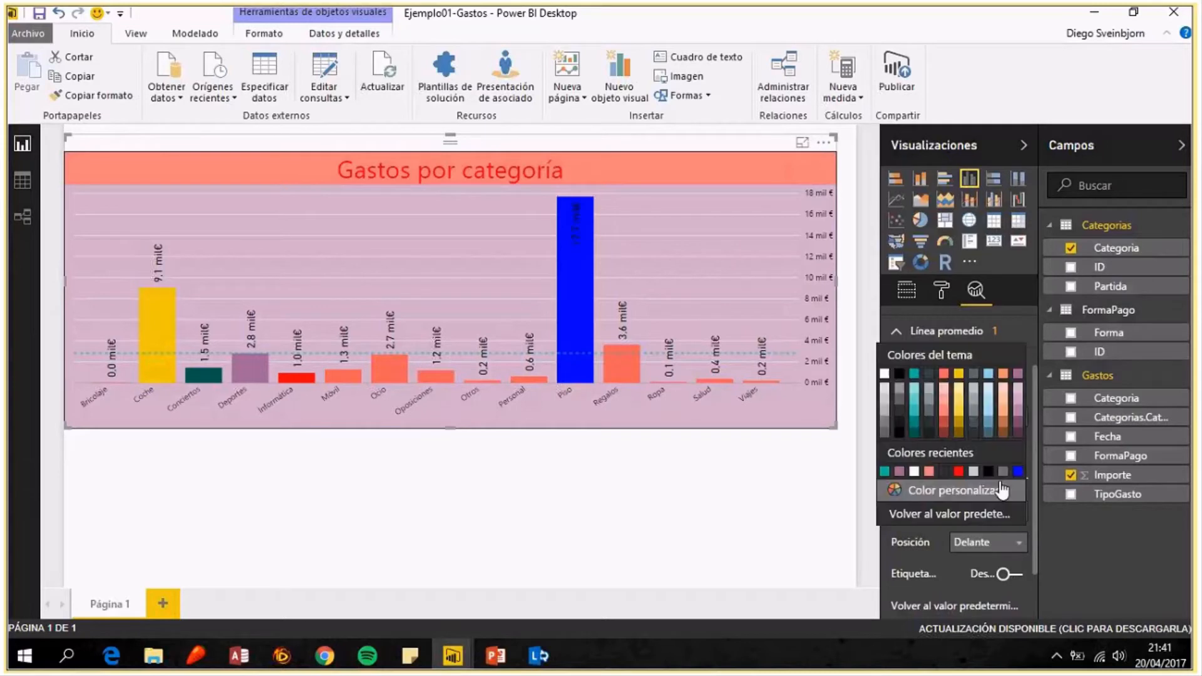
{"action": "left_click", "coordinate": [994, 470]}
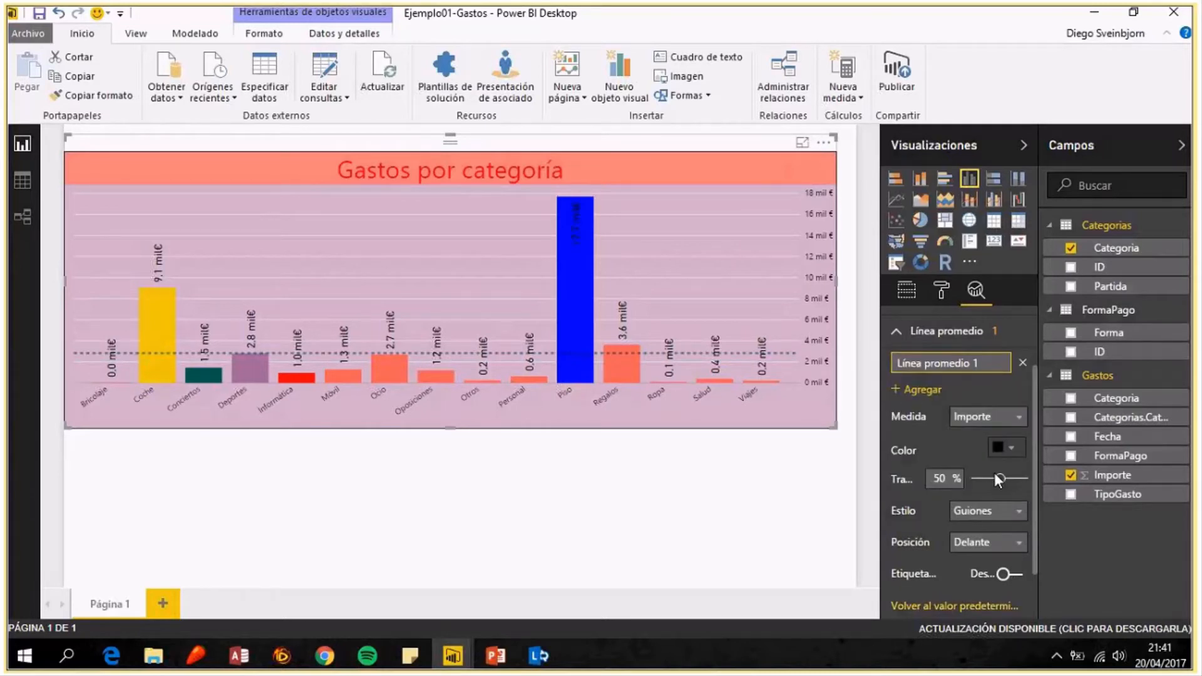
{"action": "left_click", "coordinate": [1005, 512]}
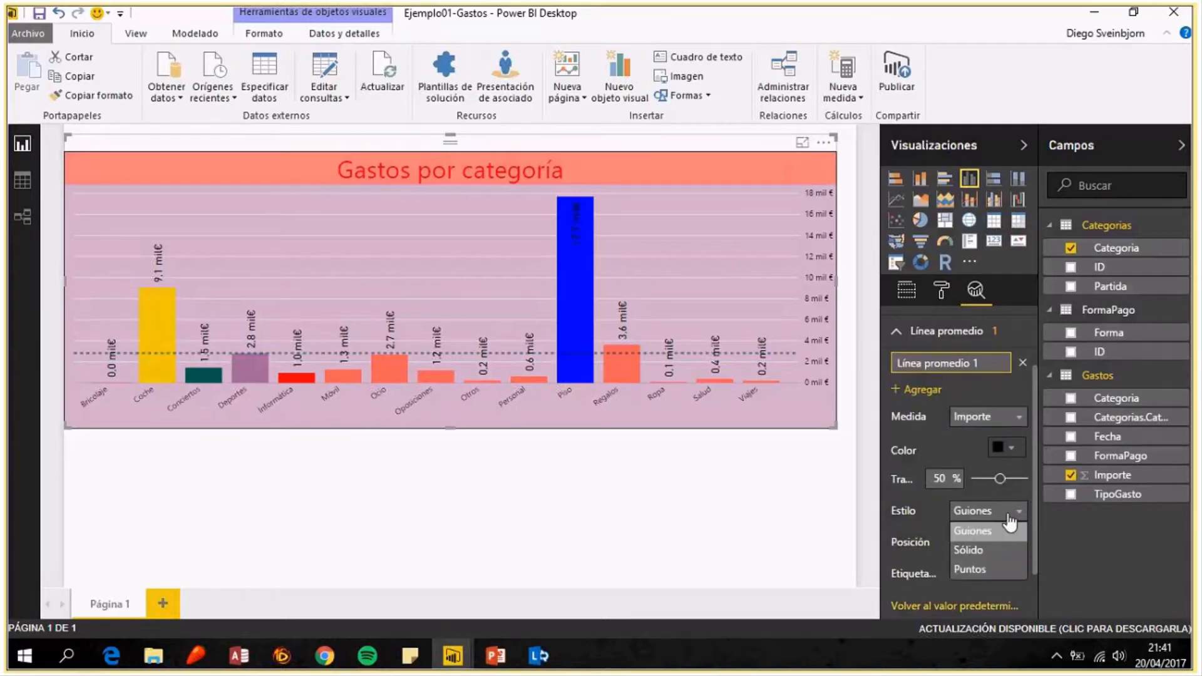
{"action": "left_click", "coordinate": [988, 554]}
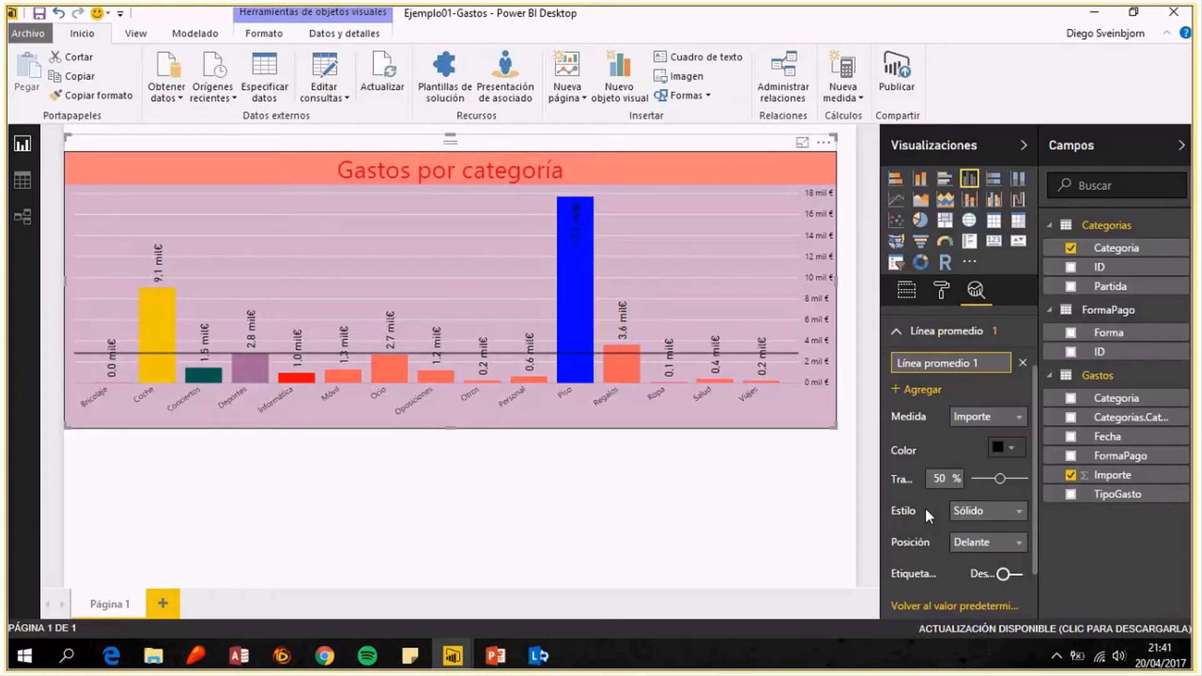
Turn on the average line's data label and make the label black.
{"action": "left_click", "coordinate": [1015, 576]}
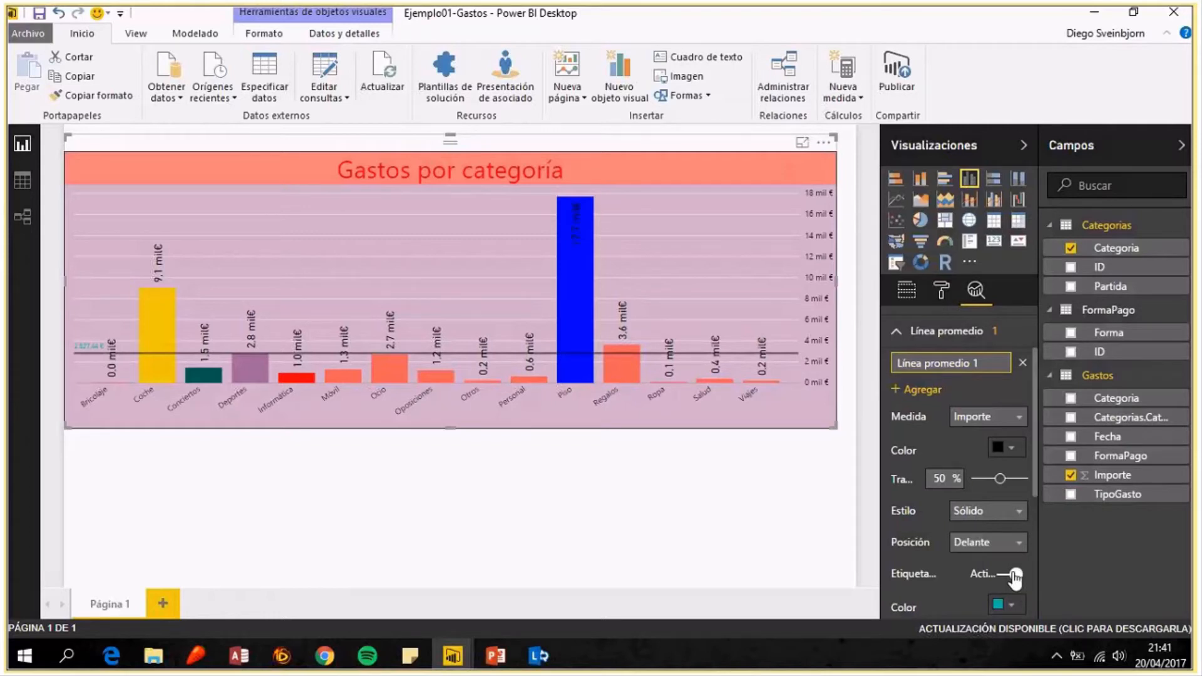
{"action": "left_click", "coordinate": [1004, 605]}
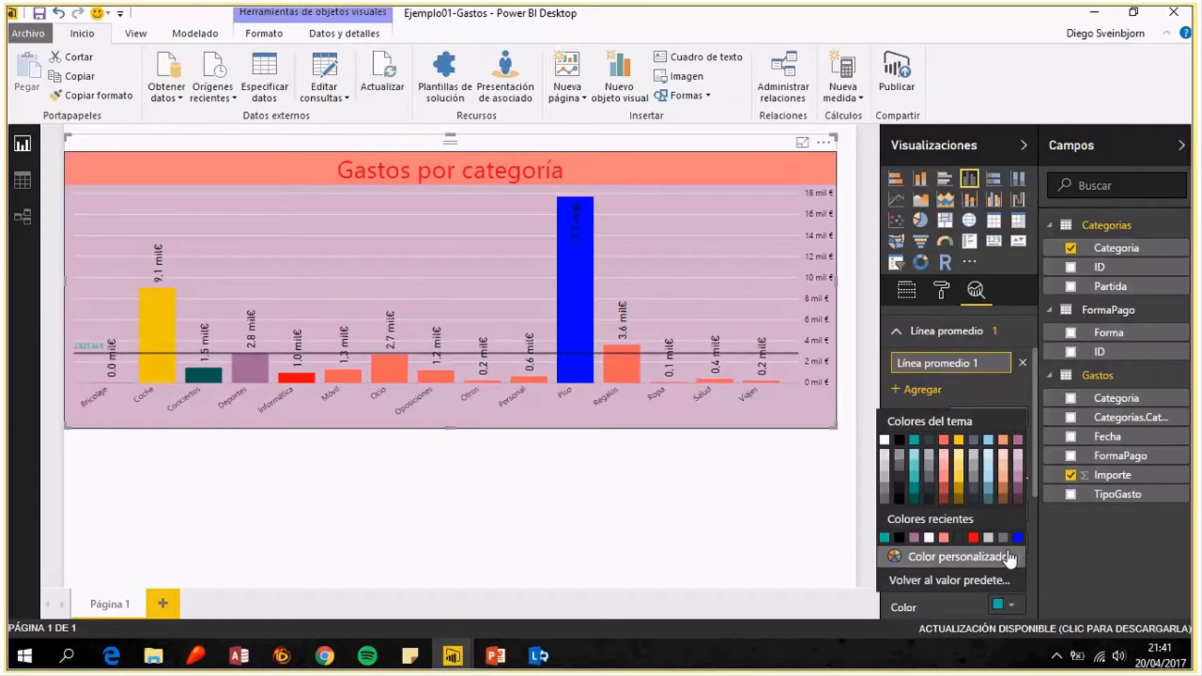
{"action": "left_click", "coordinate": [899, 537]}
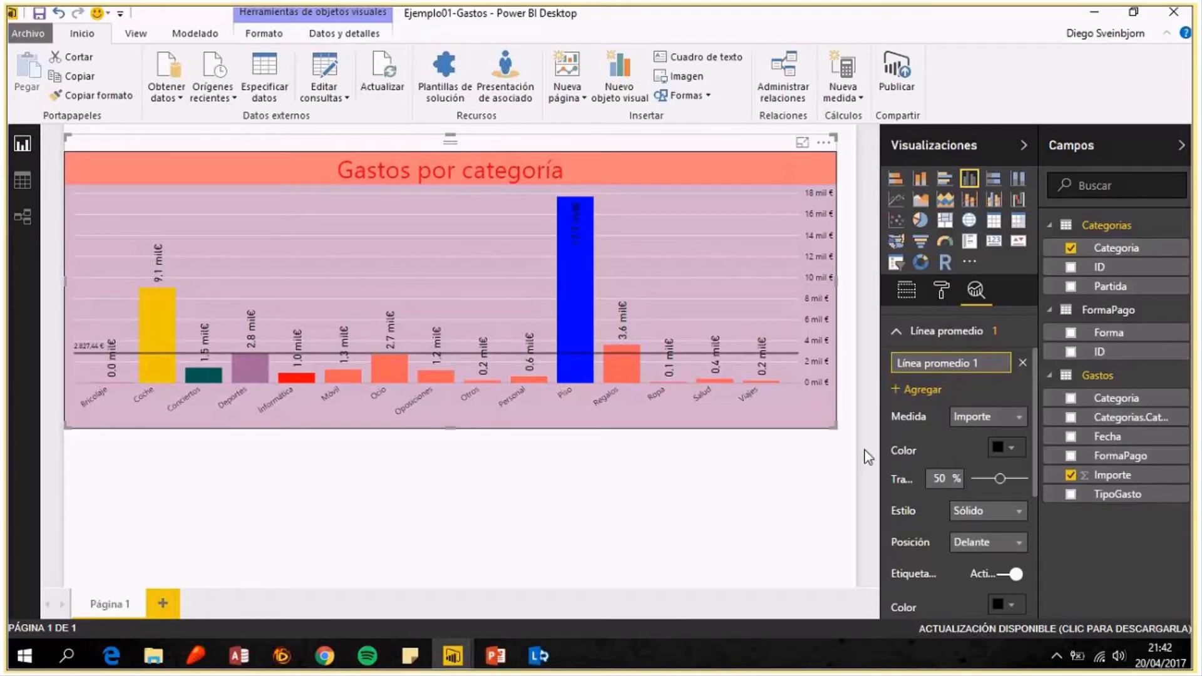
Remove the average line from the column chart.
{"action": "scroll", "coordinate": [1025, 459], "scroll_direction": "up", "scroll_amount": 2}
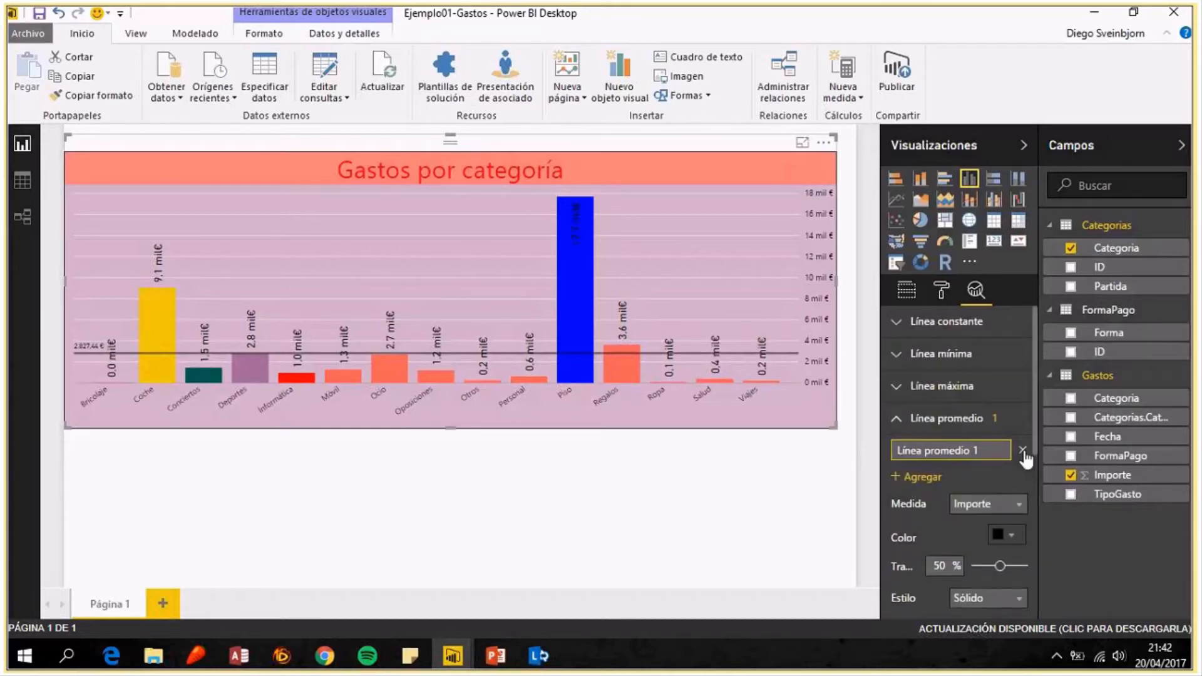
{"action": "left_click", "coordinate": [1023, 450]}
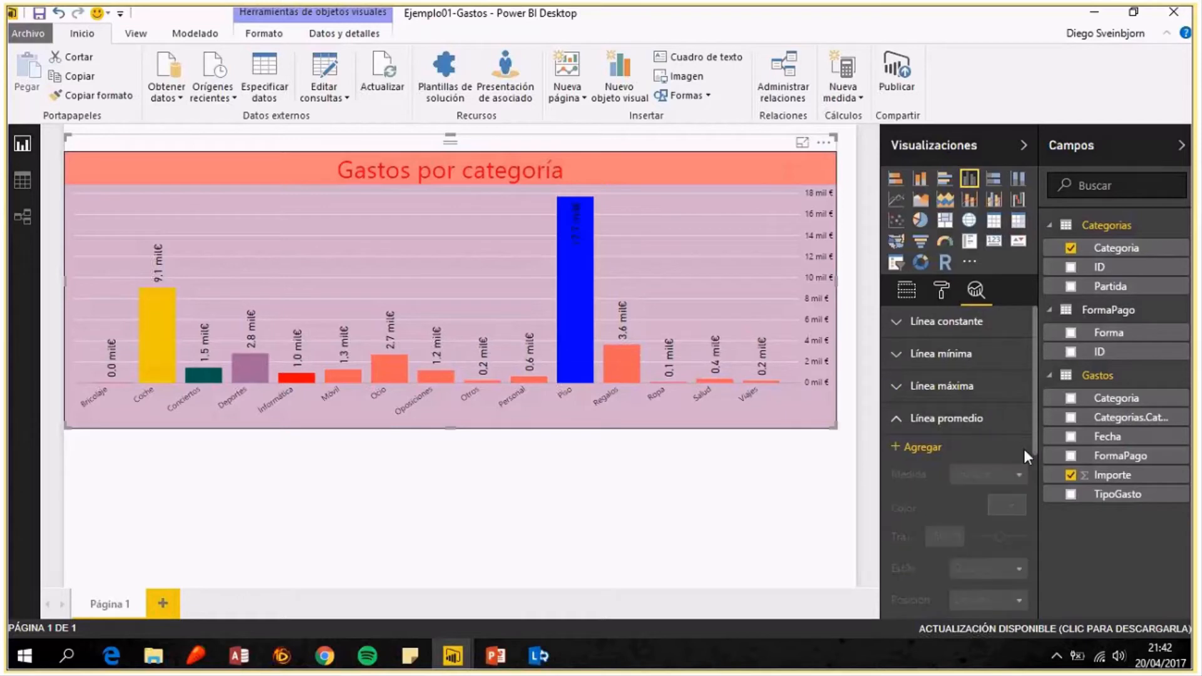
{"action": "left_click", "coordinate": [898, 420]}
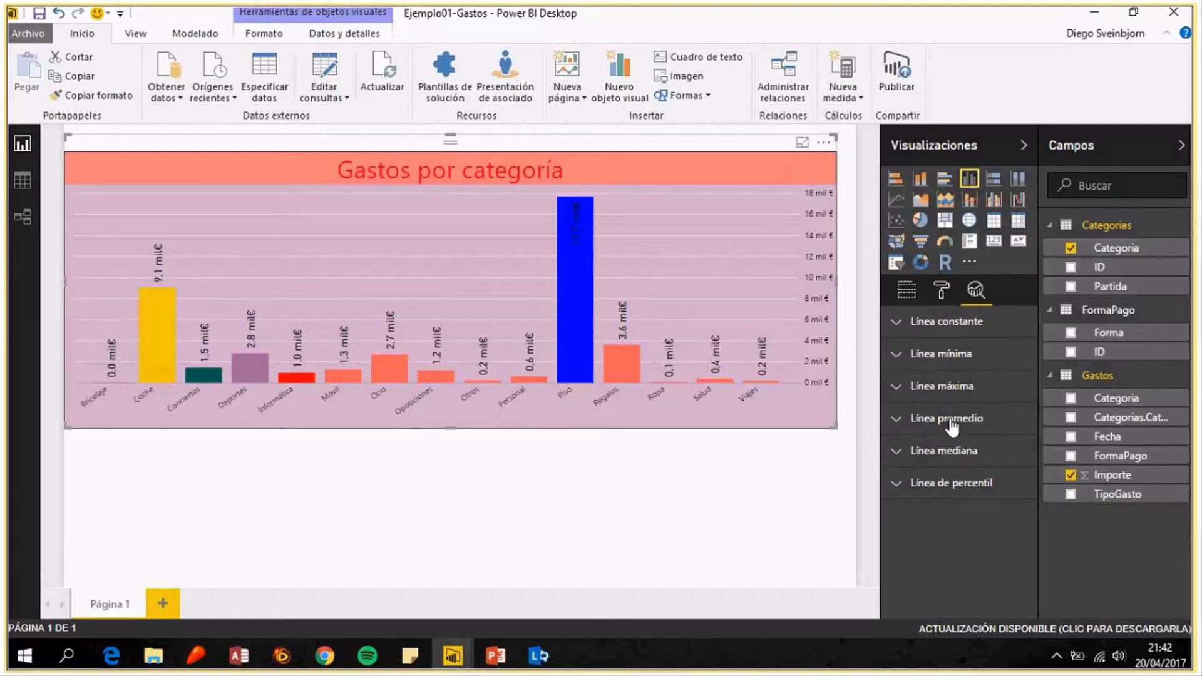
Add a constant line to the column chart at the value 10000 with the Sólido style.
{"action": "left_click", "coordinate": [932, 322]}
{"action": "left_click", "coordinate": [910, 355]}
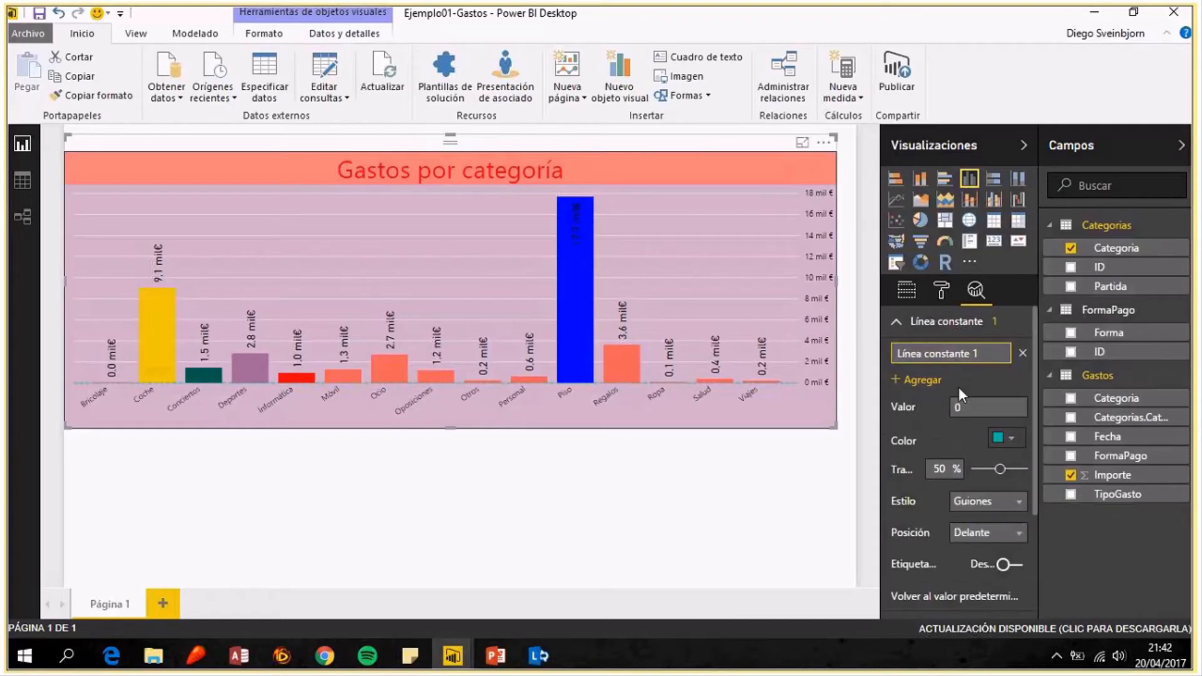
{"action": "left_click", "coordinate": [949, 407]}
{"action": "type", "text": "15"}
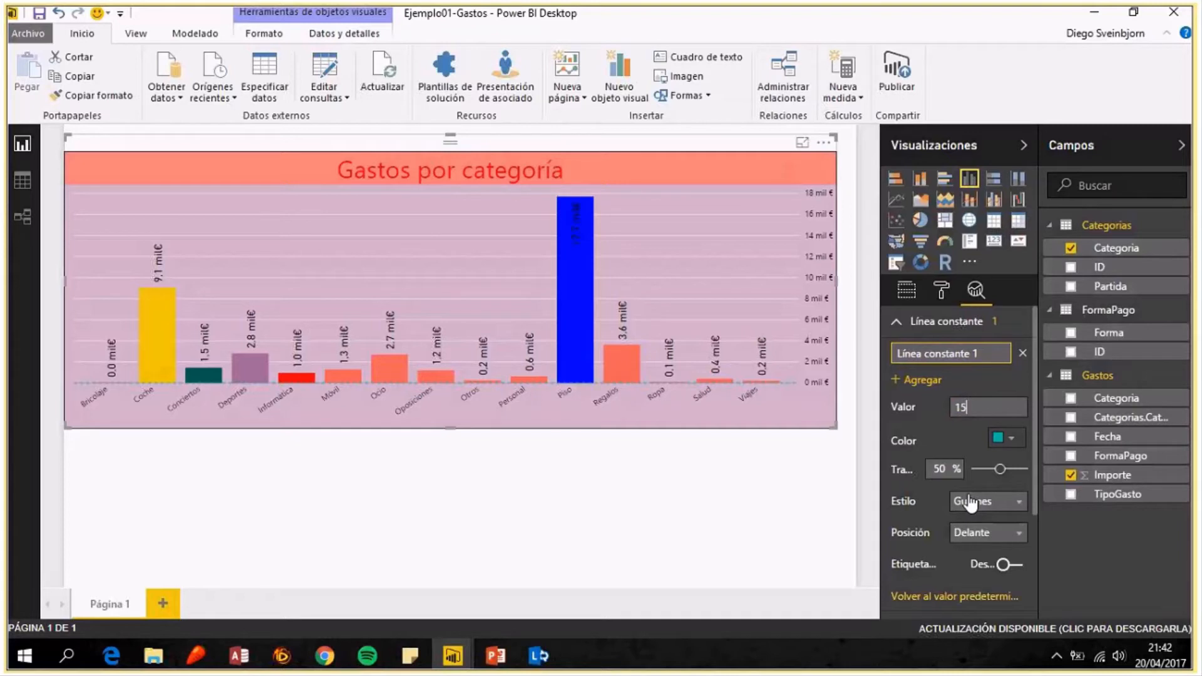
{"action": "type", "text": "000"}
{"action": "left_click_drag", "start_coordinate": [962, 407], "coordinate": [967, 407]}
{"action": "type", "text": "0"}
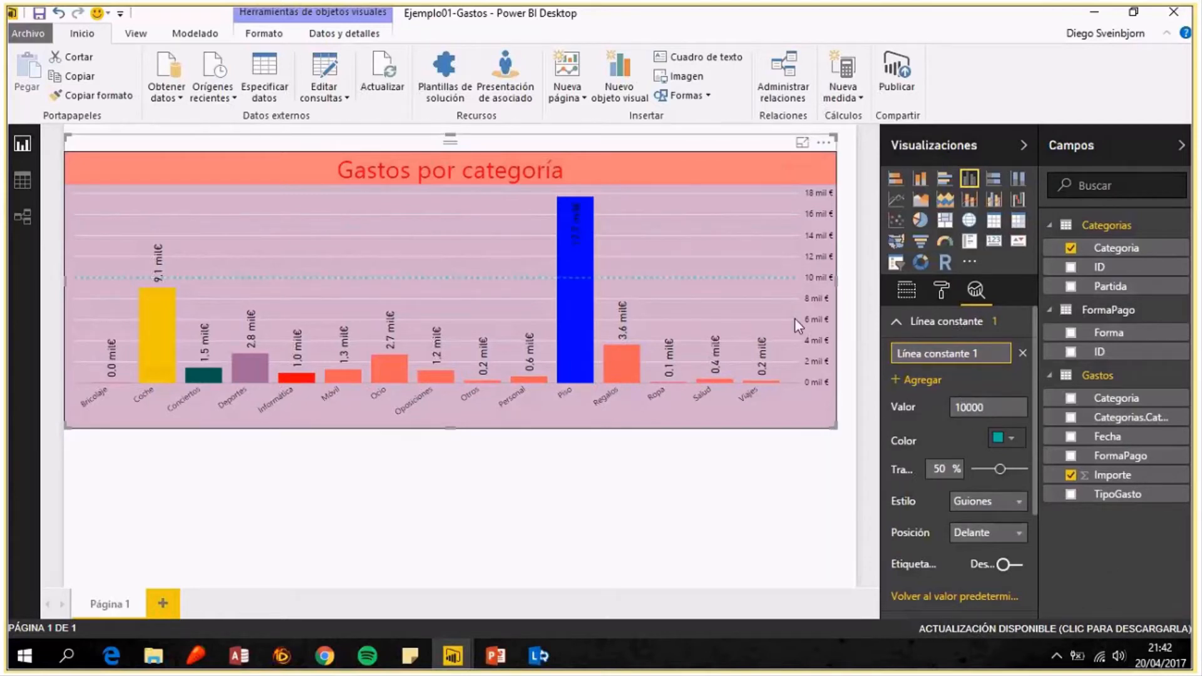
{"action": "left_click", "coordinate": [965, 504]}
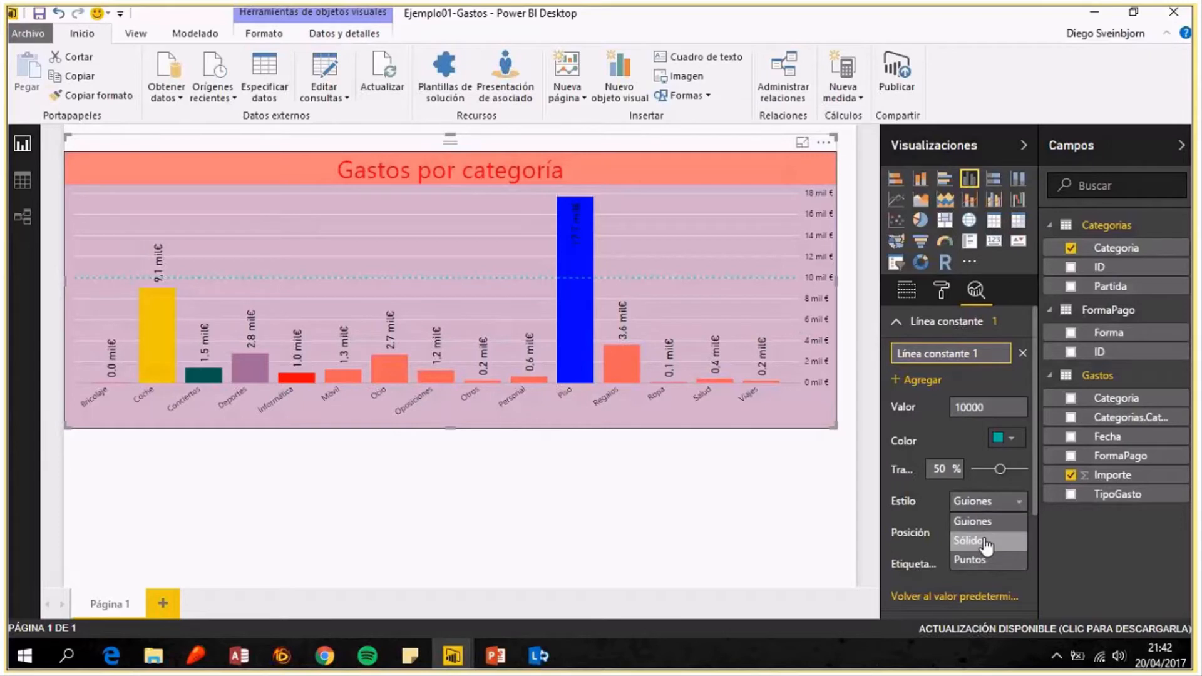
{"action": "left_click", "coordinate": [968, 540]}
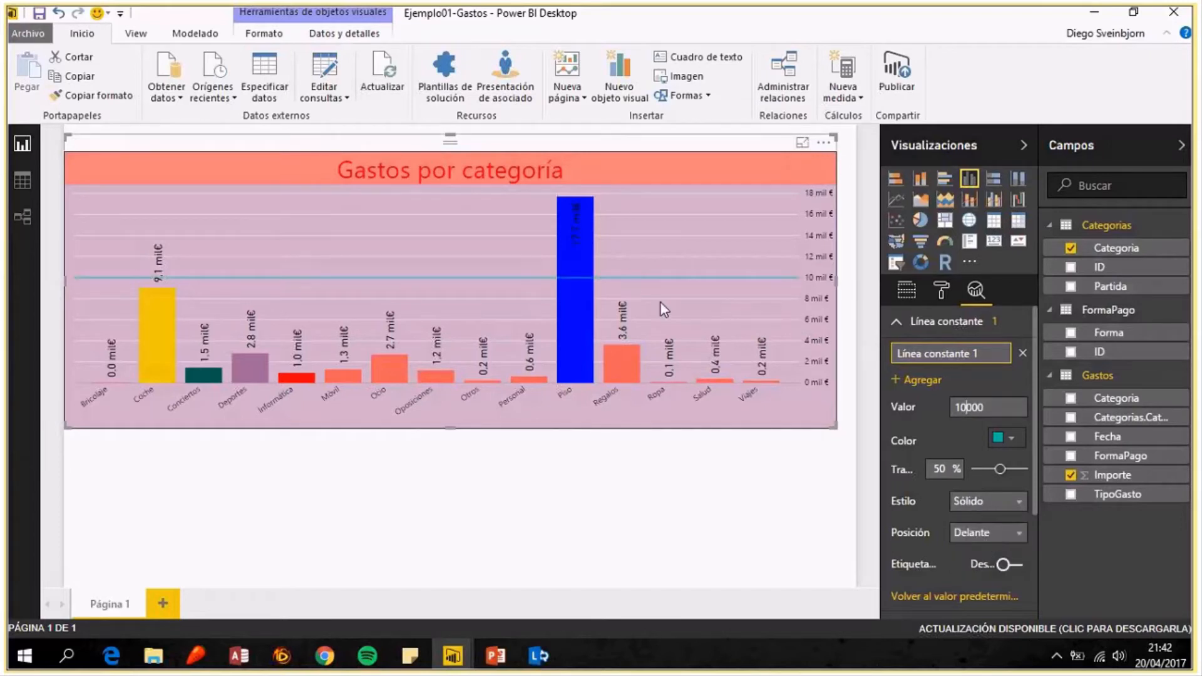
{"action": "mouse_move", "coordinate": [807, 278]}
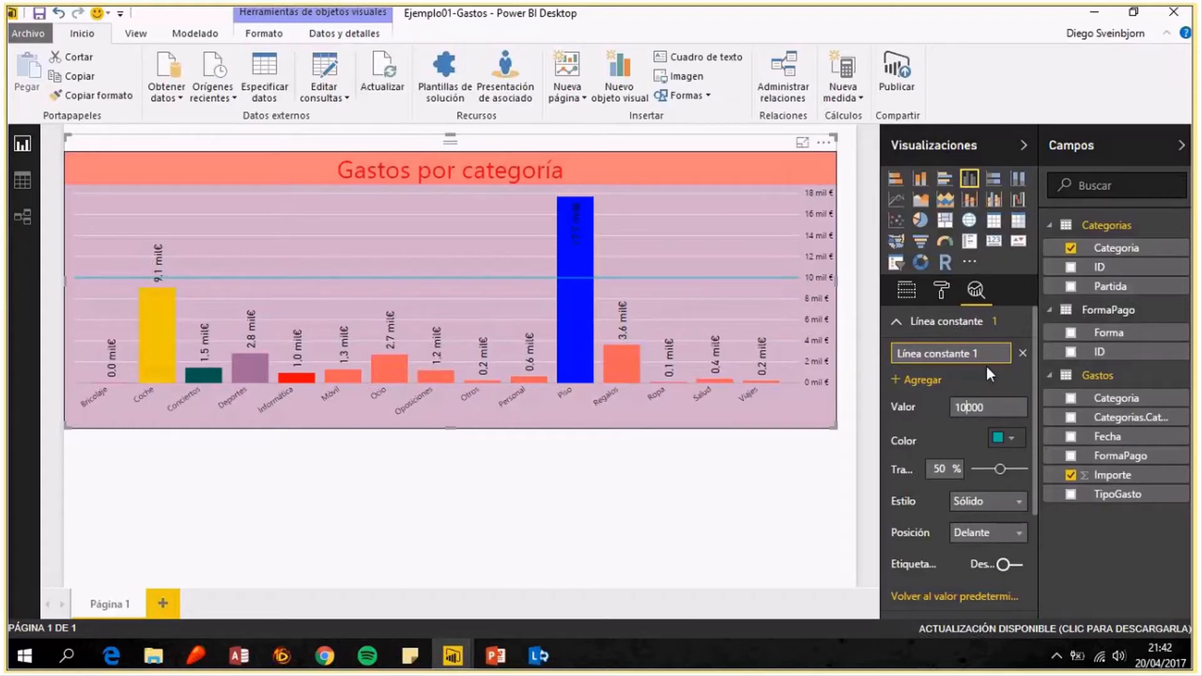
Add Importe to the chart's tooltip information, summarised as Promedio, and check it on the Piso column.
{"action": "left_click", "coordinate": [907, 292]}
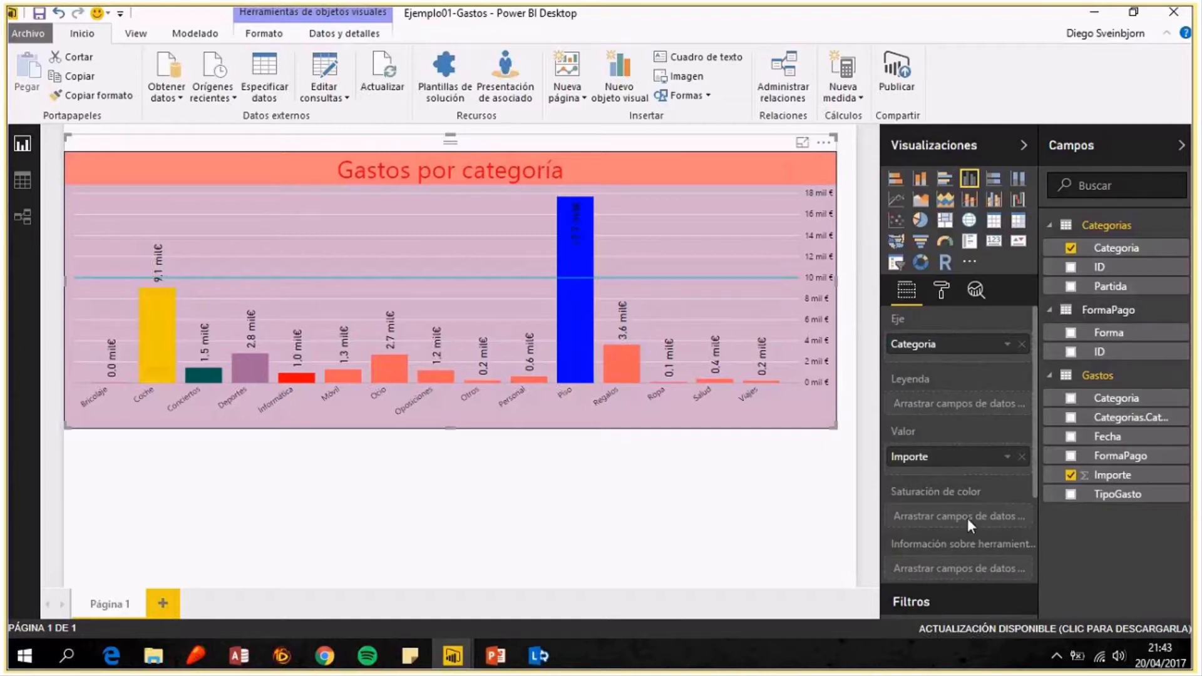
{"action": "scroll", "coordinate": [967, 517], "scroll_direction": "down", "scroll_amount": 2}
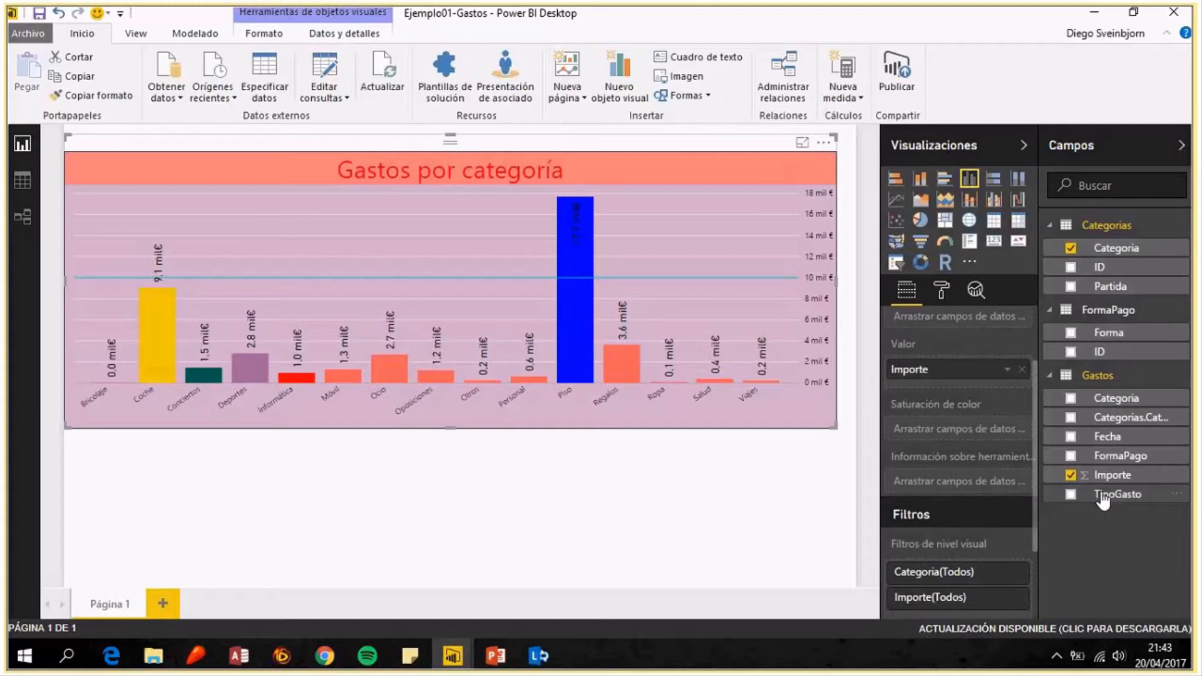
{"action": "left_click_drag", "start_coordinate": [1125, 481], "coordinate": [964, 482]}
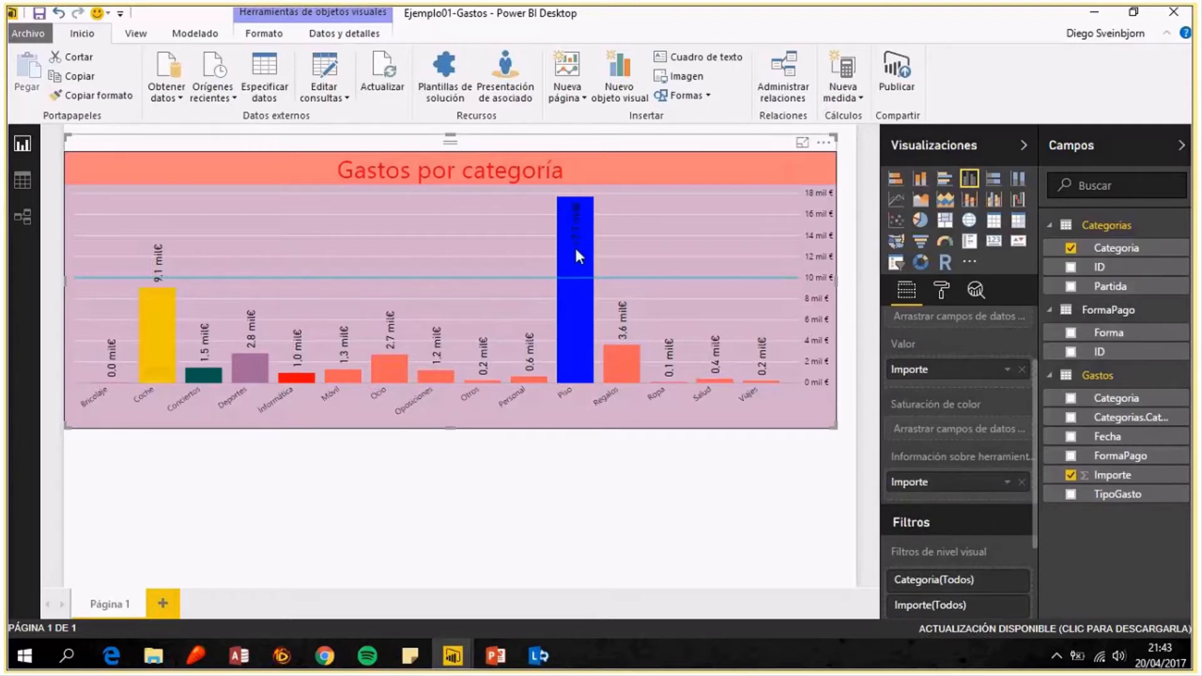
{"action": "mouse_move", "coordinate": [575, 264]}
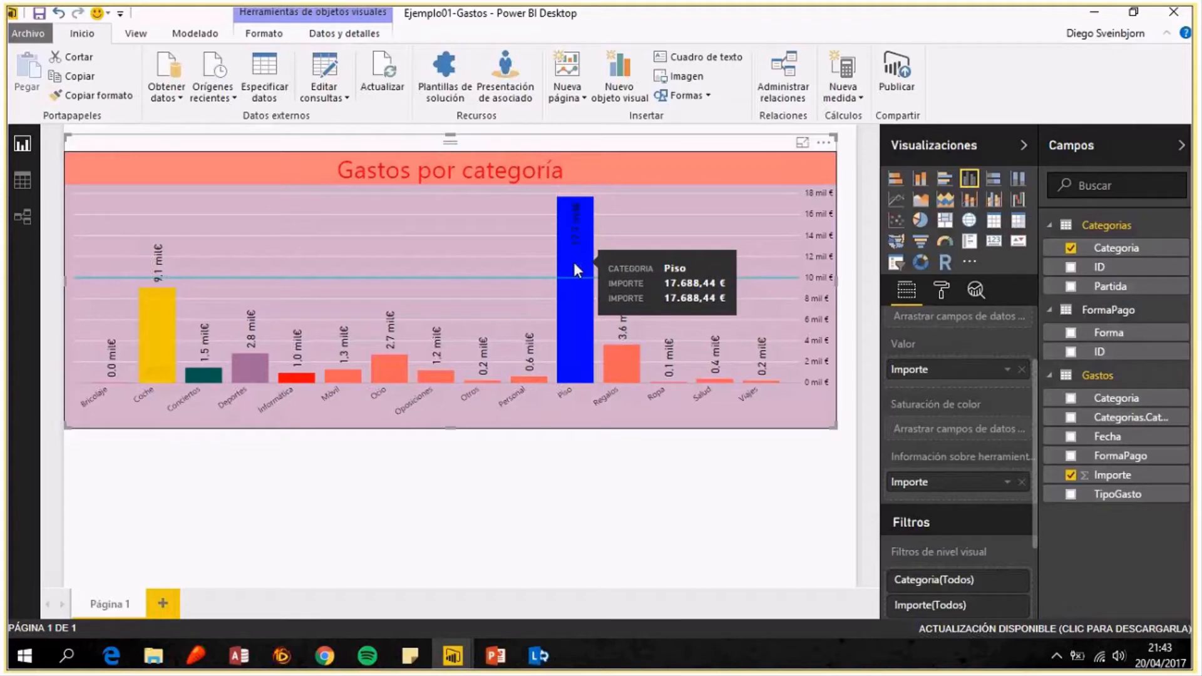
{"action": "left_click", "coordinate": [1008, 484]}
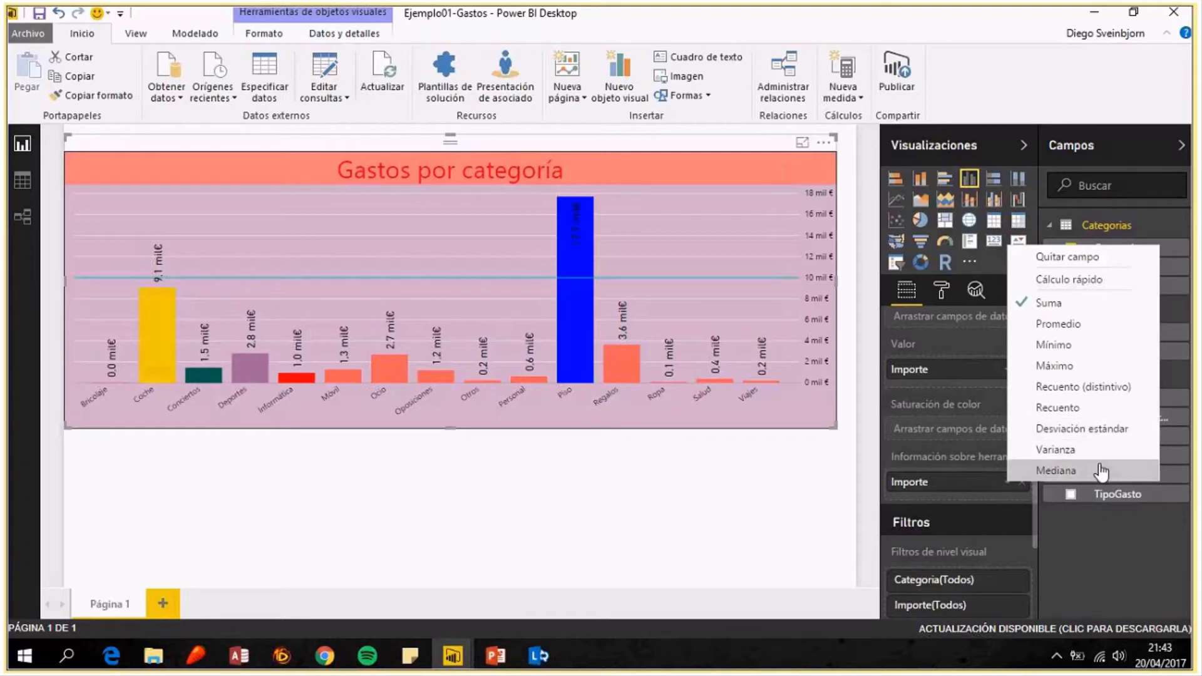
{"action": "left_click", "coordinate": [1084, 335]}
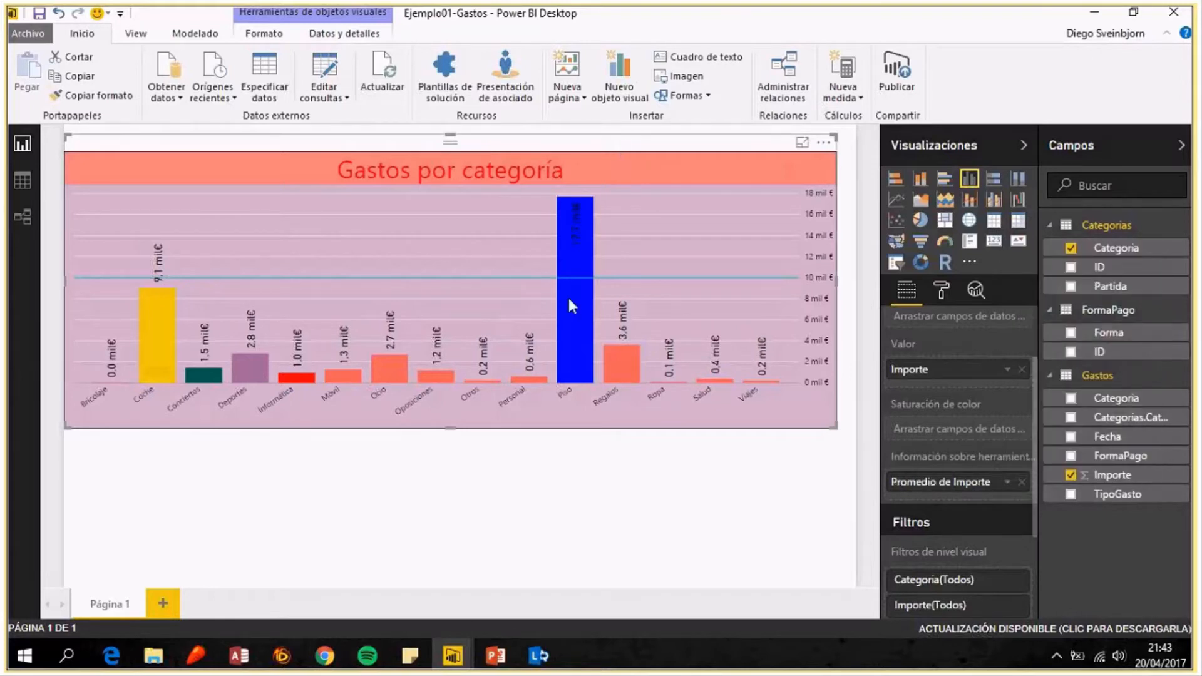
{"action": "mouse_move", "coordinate": [570, 302]}
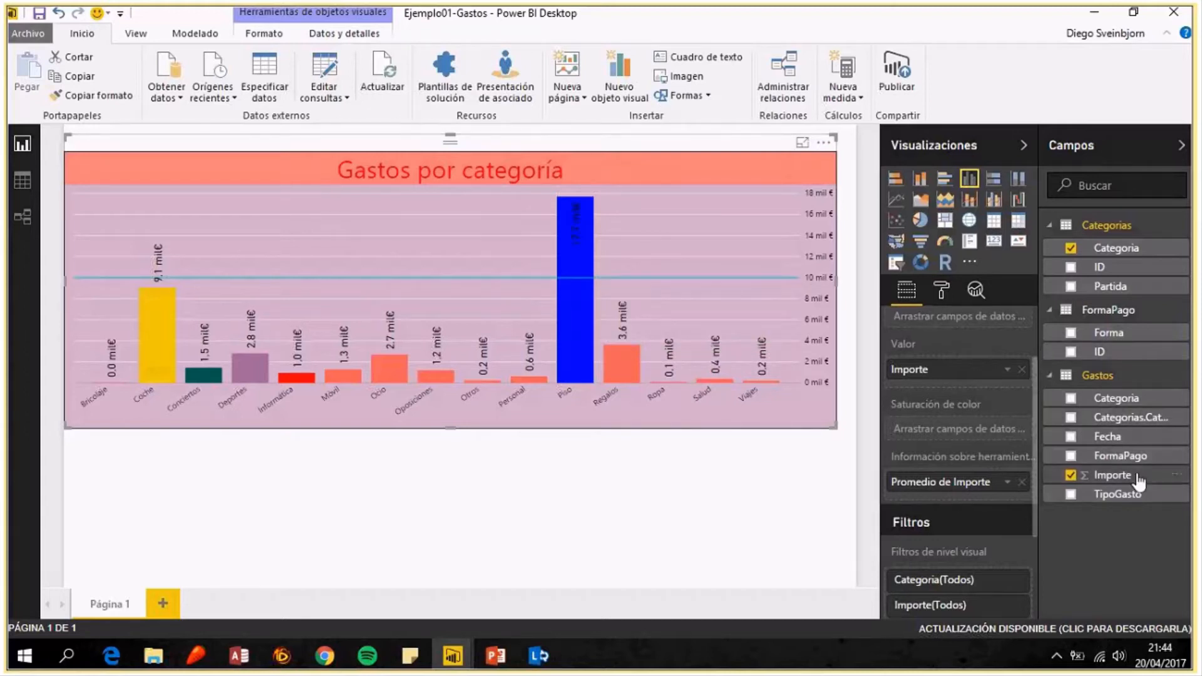
Add a second Importe field to the chart's tooltip information, summarised as Máximo.
{"action": "left_click_drag", "start_coordinate": [1108, 474], "coordinate": [962, 496]}
{"action": "left_click", "coordinate": [1008, 504]}
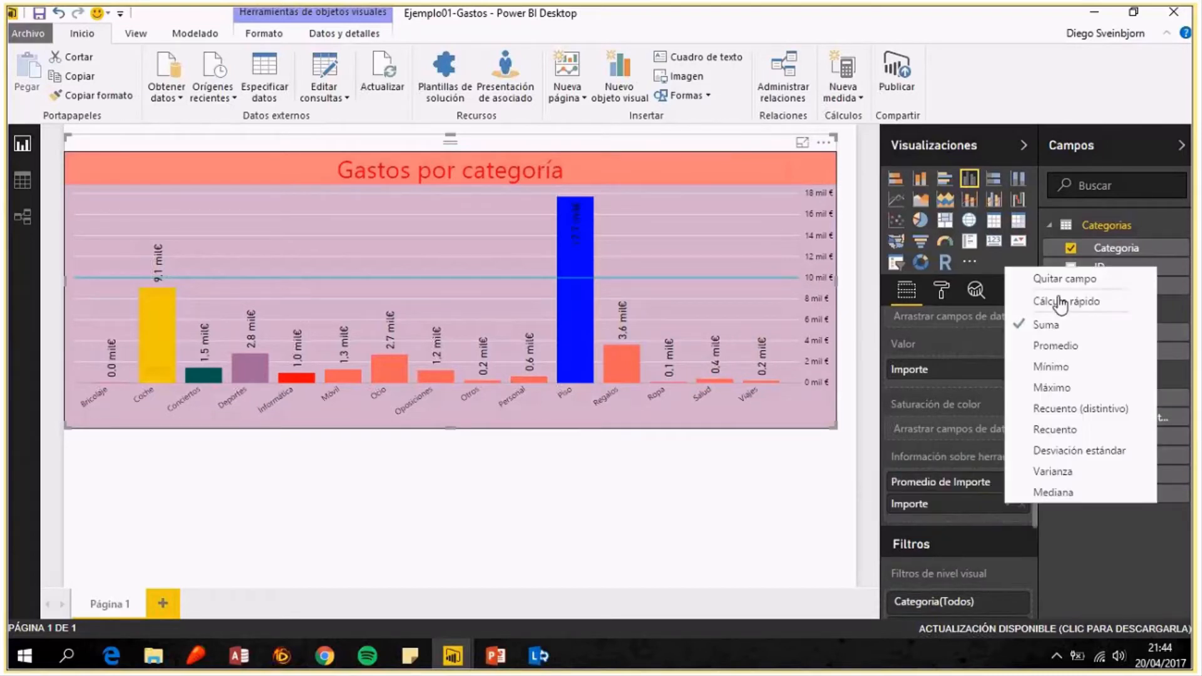
{"action": "left_click", "coordinate": [1056, 389]}
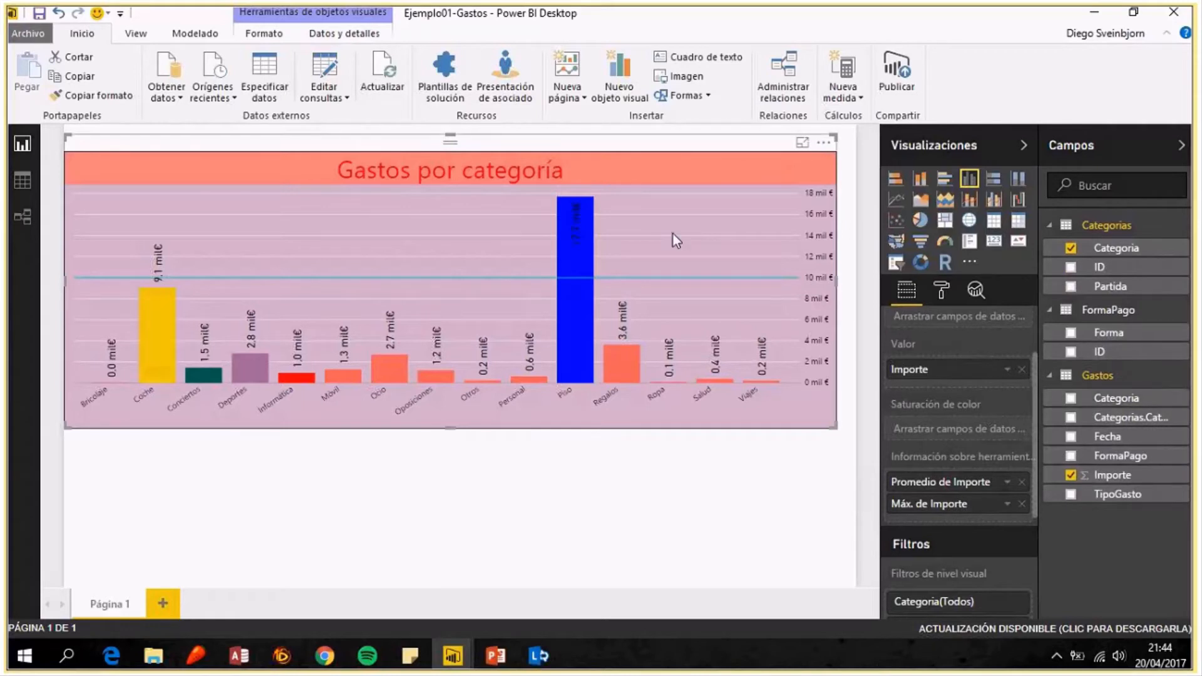
{"action": "mouse_move", "coordinate": [578, 254]}
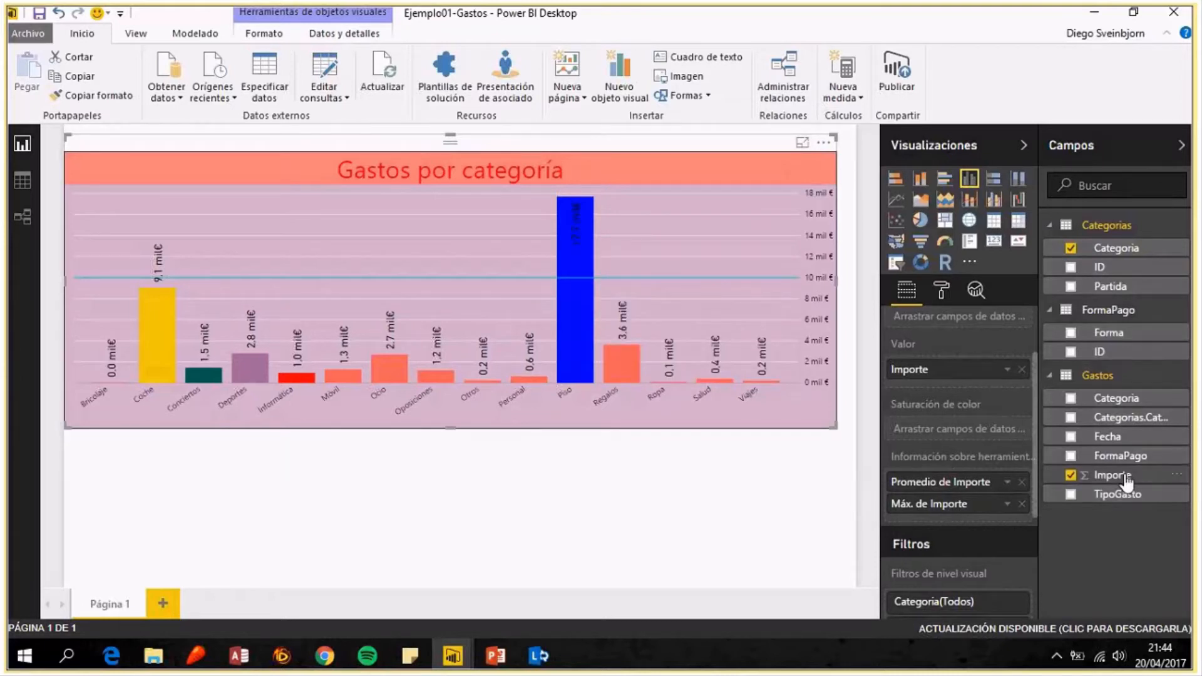
Add a third Importe field to the chart's tooltip information, with a quick calculation summarised as Suma and shown as Porcentaje de total general.
{"action": "left_click_drag", "start_coordinate": [1127, 482], "coordinate": [972, 537]}
{"action": "left_click", "coordinate": [1006, 526]}
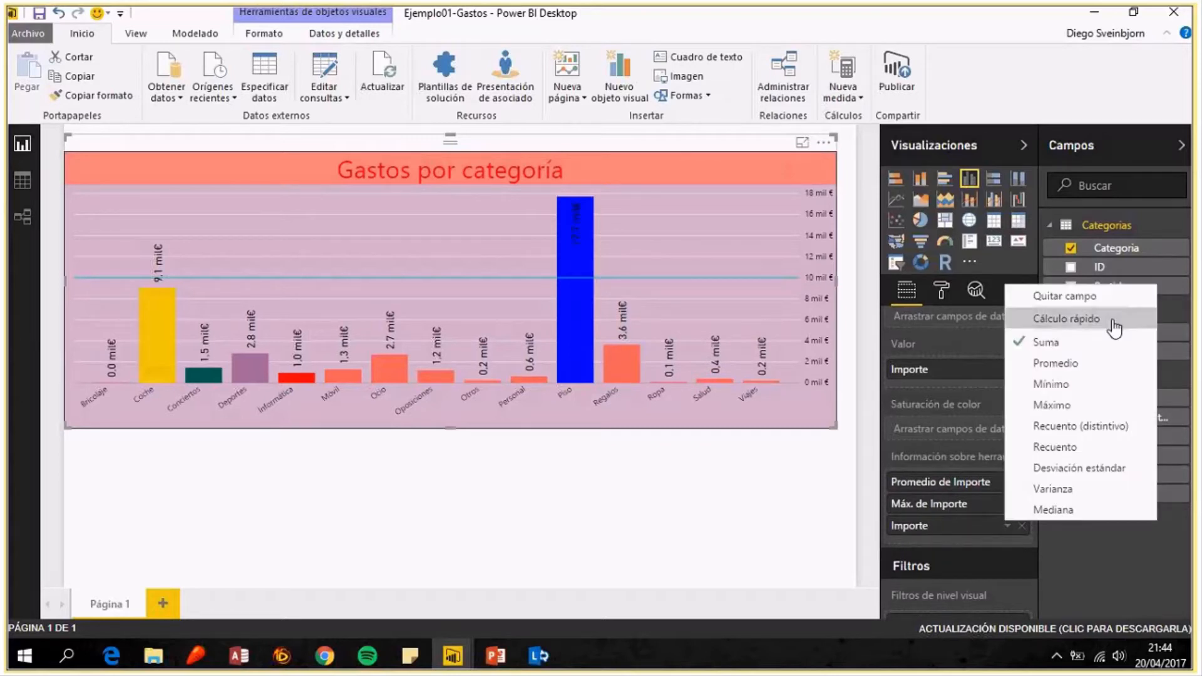
{"action": "left_click", "coordinate": [1082, 325]}
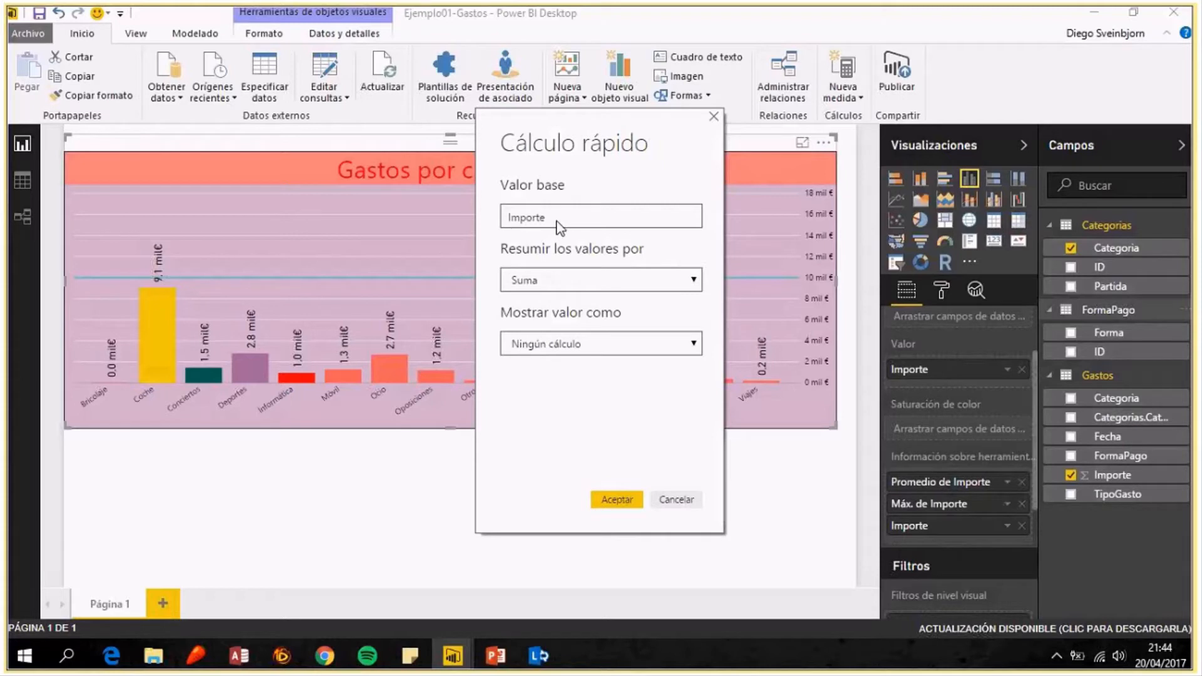
{"action": "left_click", "coordinate": [692, 280]}
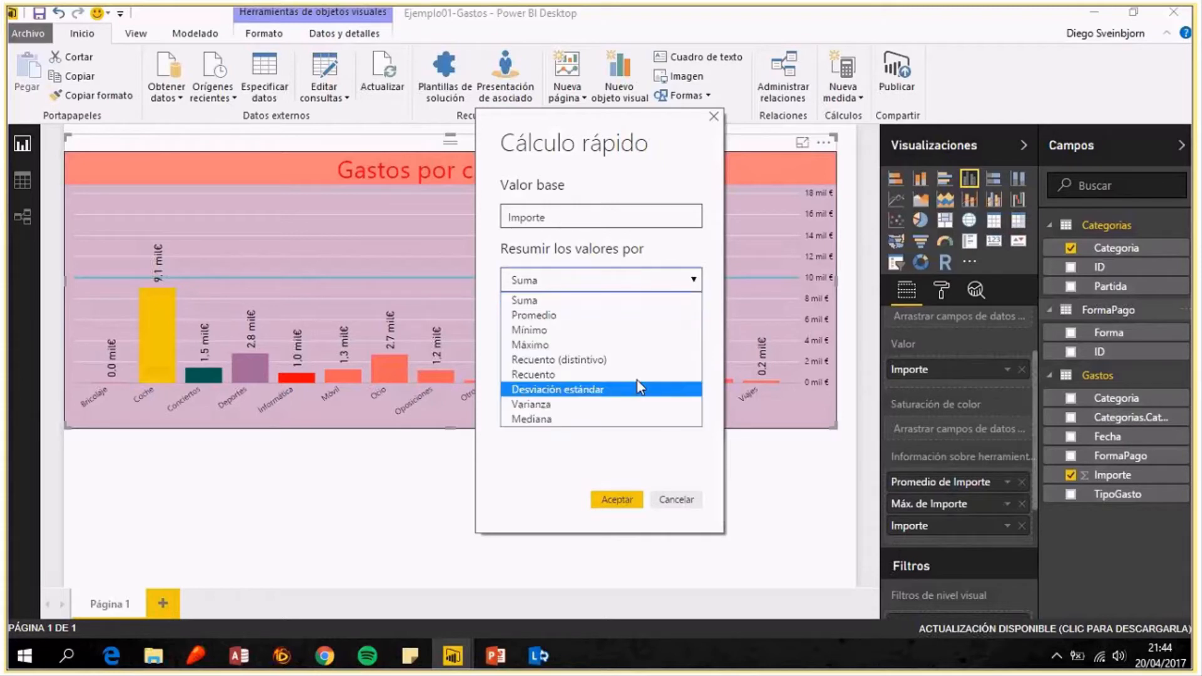
{"action": "left_click", "coordinate": [636, 306]}
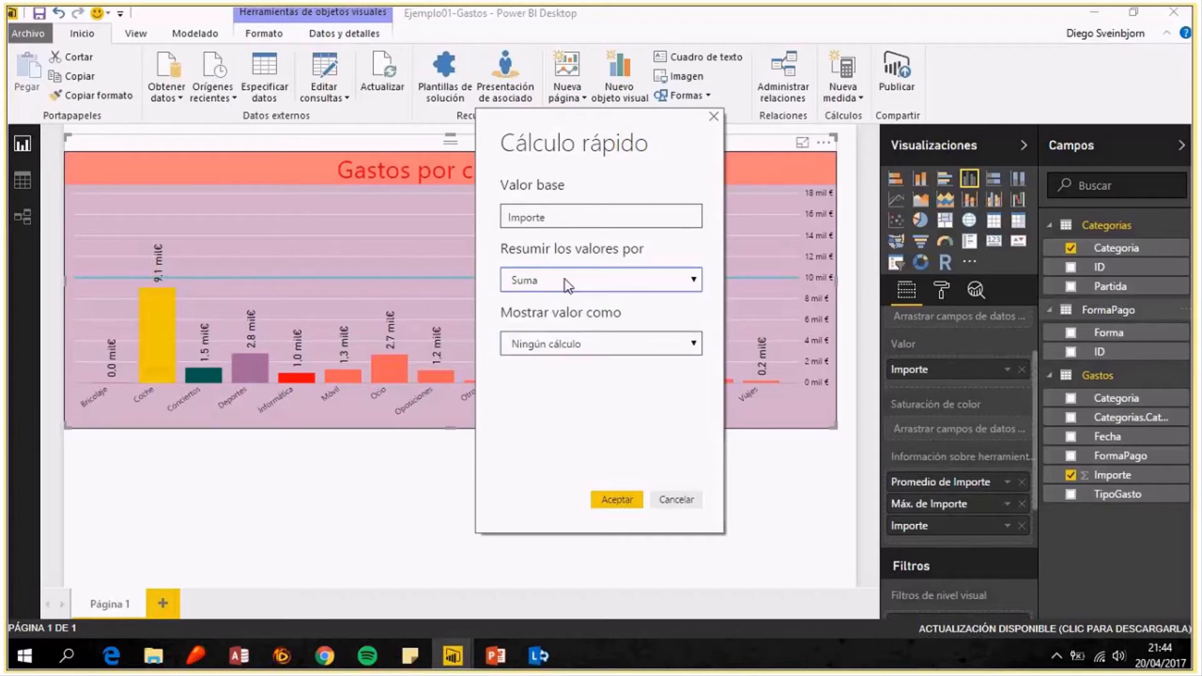
{"action": "left_click", "coordinate": [688, 344]}
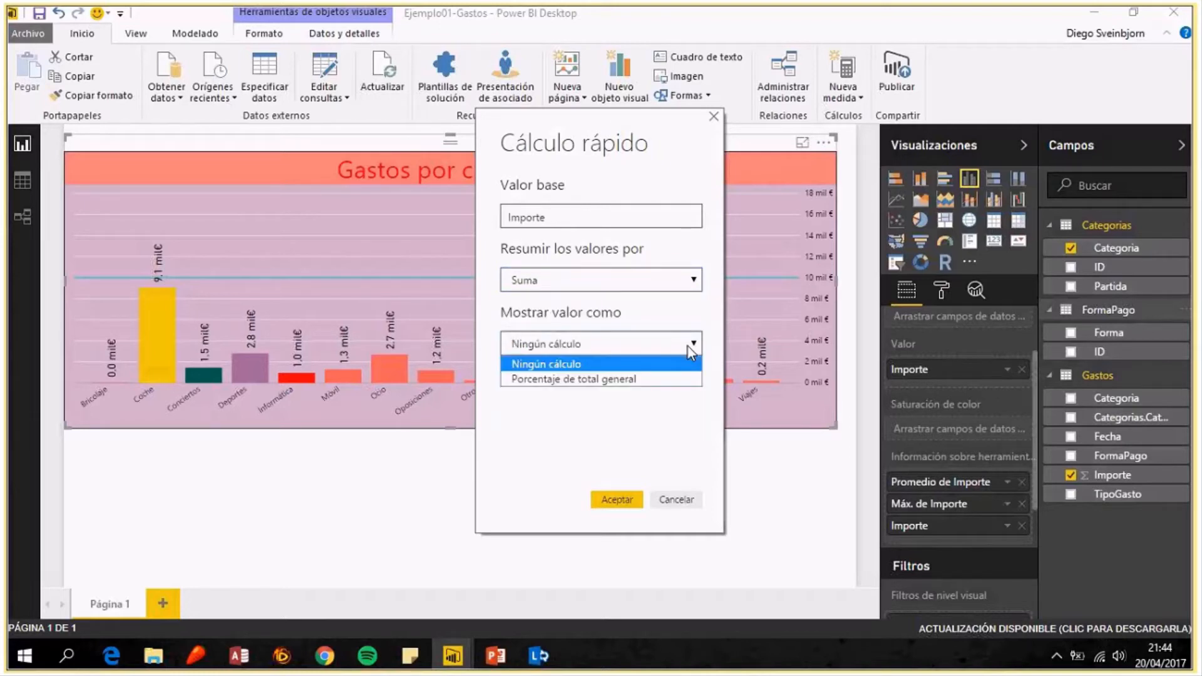
{"action": "left_click", "coordinate": [634, 380]}
{"action": "left_click", "coordinate": [617, 500]}
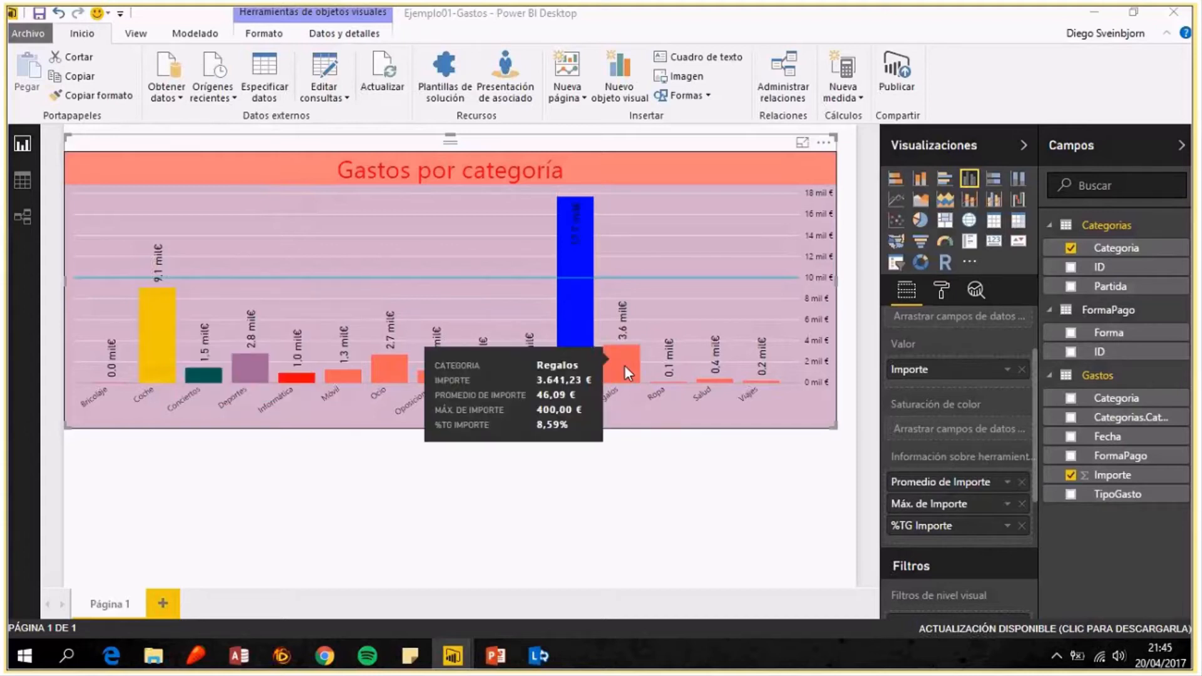
Insert a new empty clustered column chart on the blank canvas area below the Gastos por categoría chart.
{"action": "left_click", "coordinate": [610, 499]}
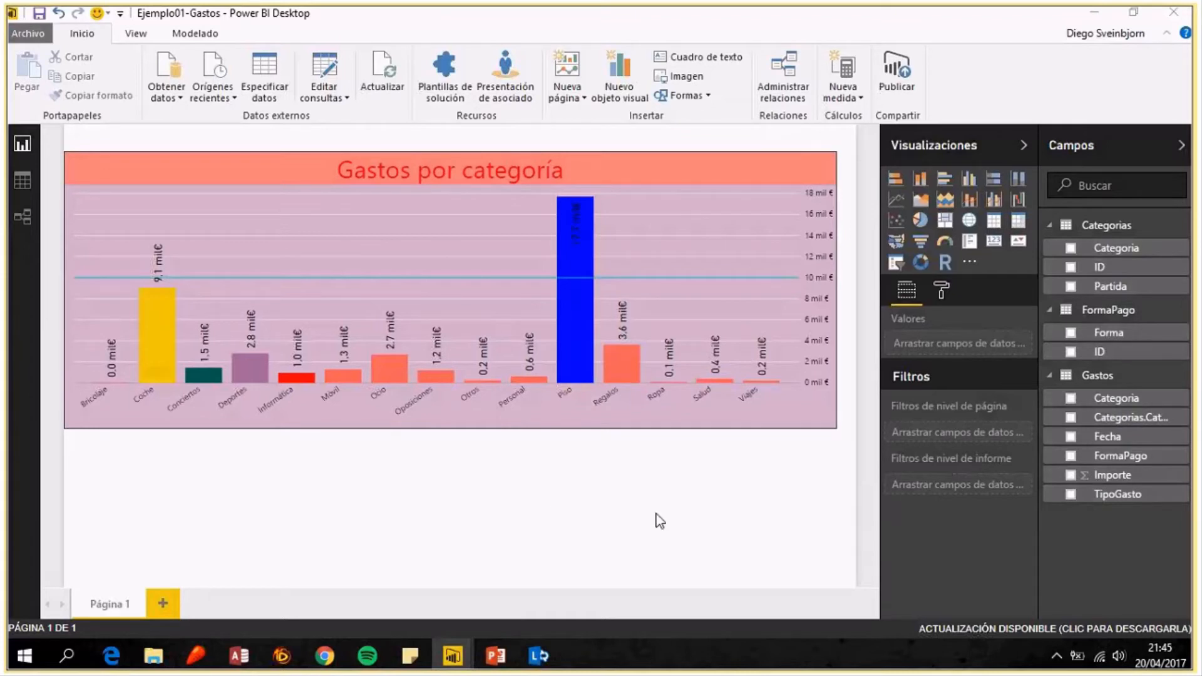
{"action": "left_click", "coordinate": [970, 181]}
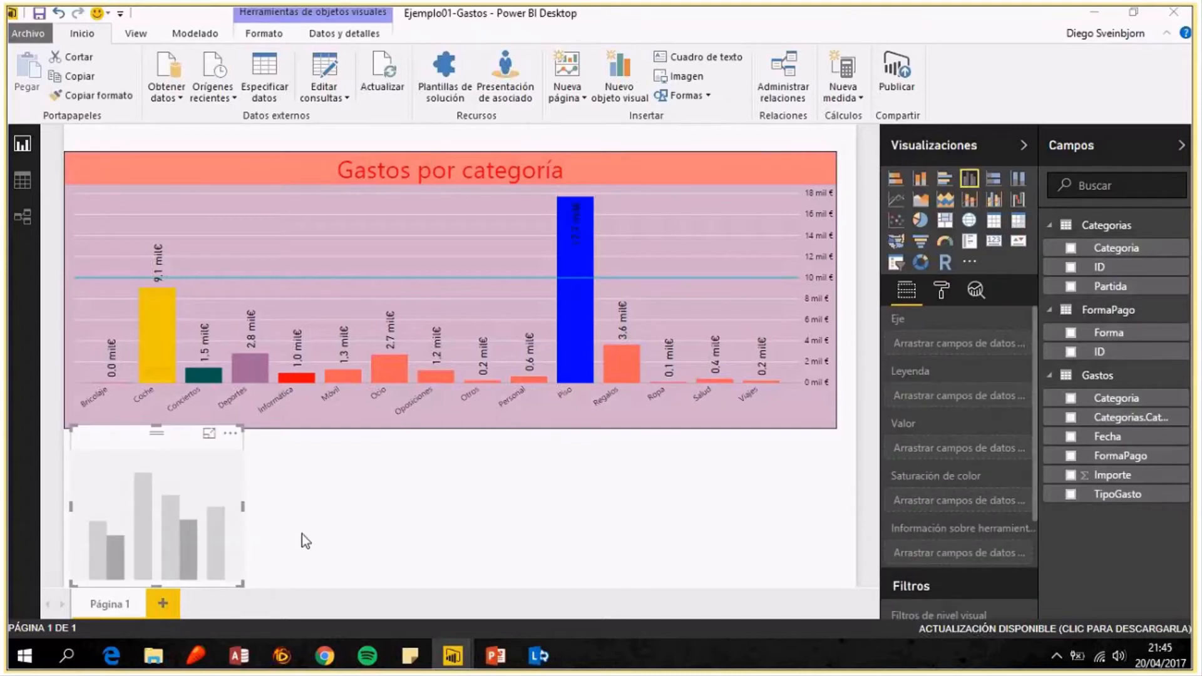
{"action": "scroll", "coordinate": [302, 541], "scroll_direction": "down", "scroll_amount": 1}
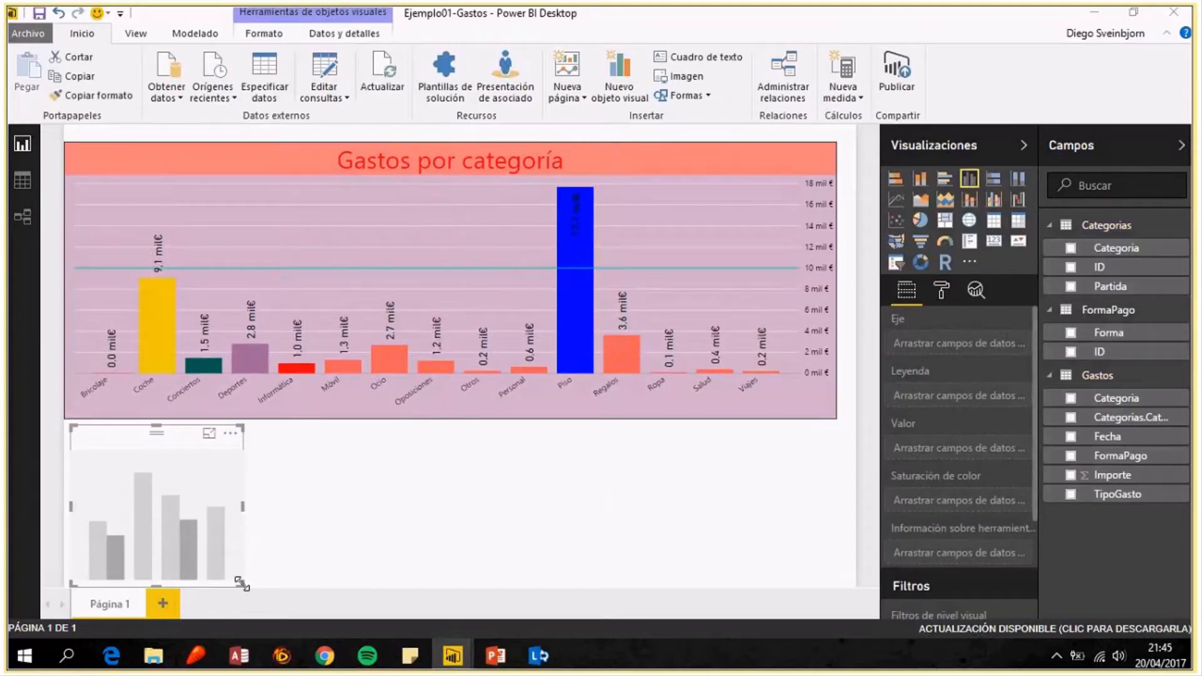
Widen the empty column chart and plot Importe as its value over Fecha from the Gastos table as its axis.
{"action": "left_click_drag", "start_coordinate": [242, 584], "coordinate": [347, 586]}
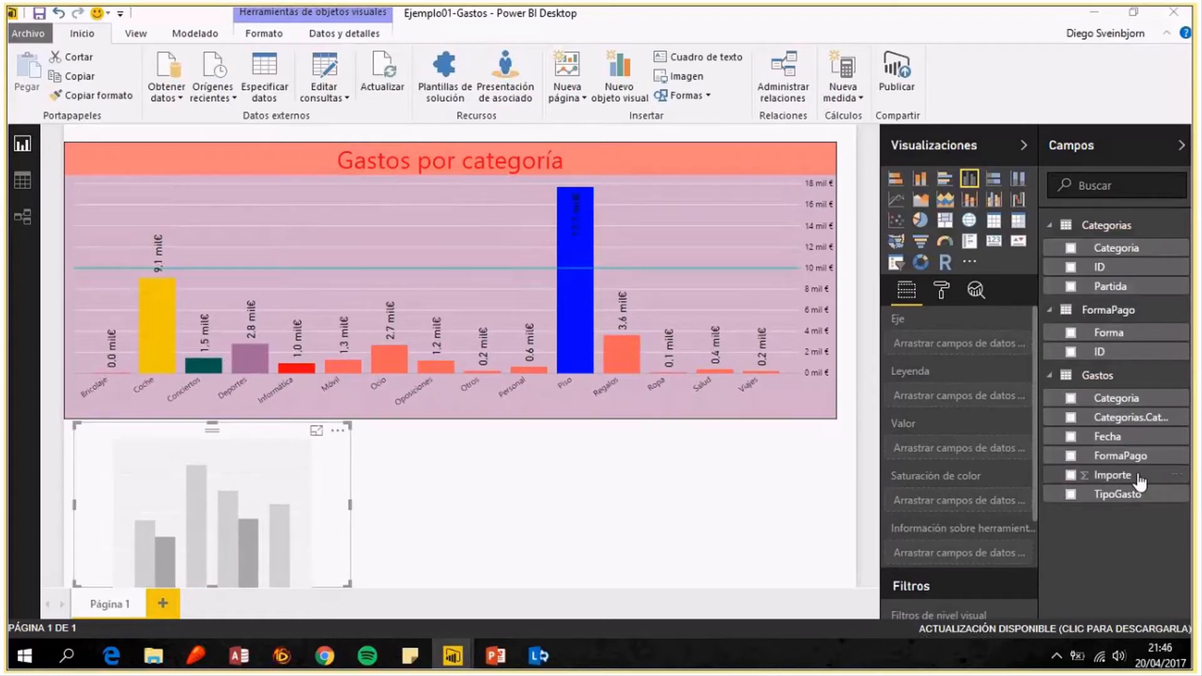
{"action": "left_click_drag", "start_coordinate": [1138, 480], "coordinate": [985, 449]}
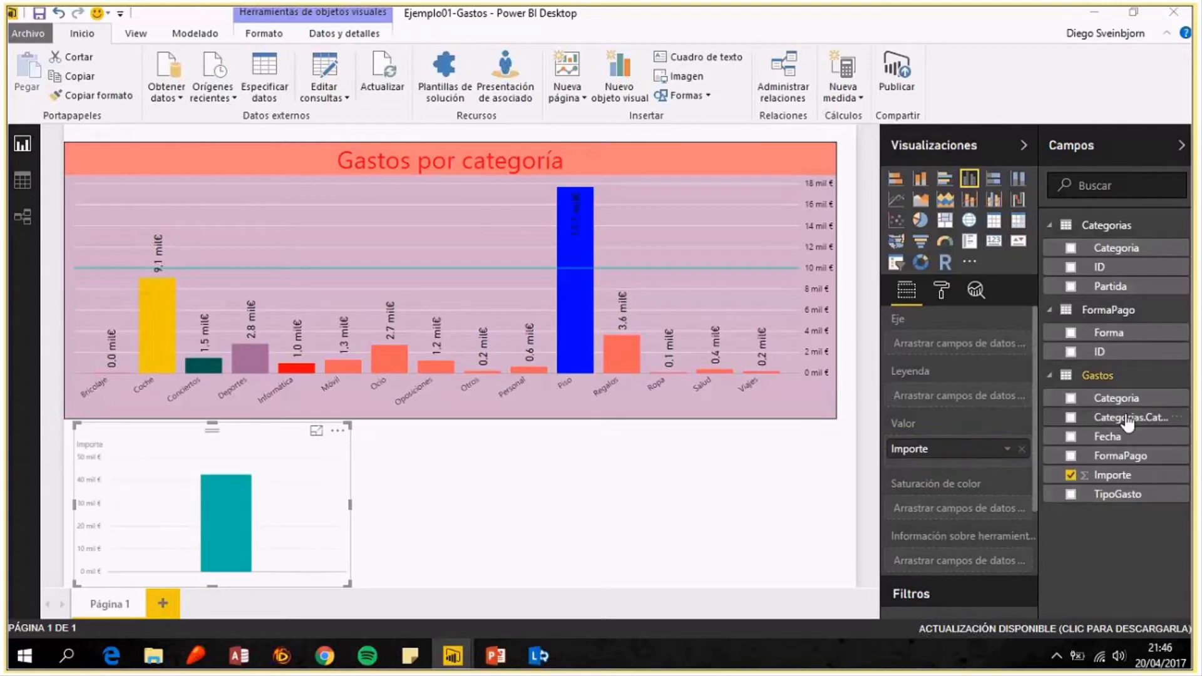
{"action": "left_click_drag", "start_coordinate": [1092, 432], "coordinate": [945, 392]}
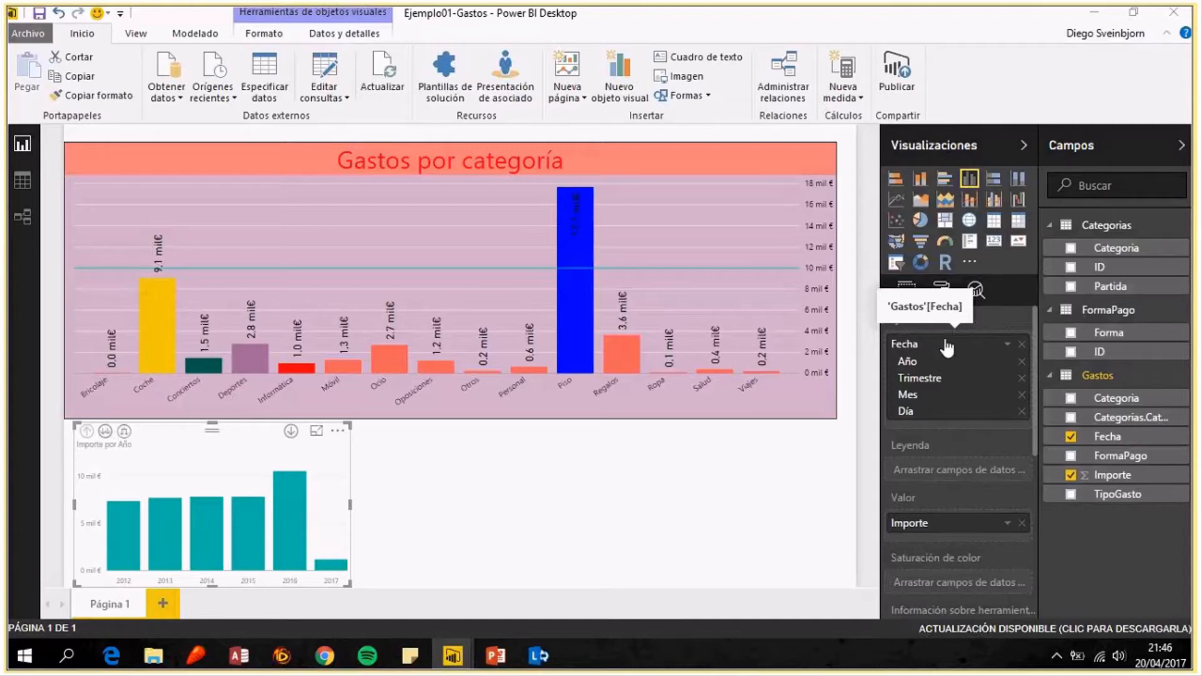
Make the Gastos por categoría chart slightly wider and shorter, and enlarge the yearly chart below it into the freed space.
{"action": "left_click", "coordinate": [833, 412]}
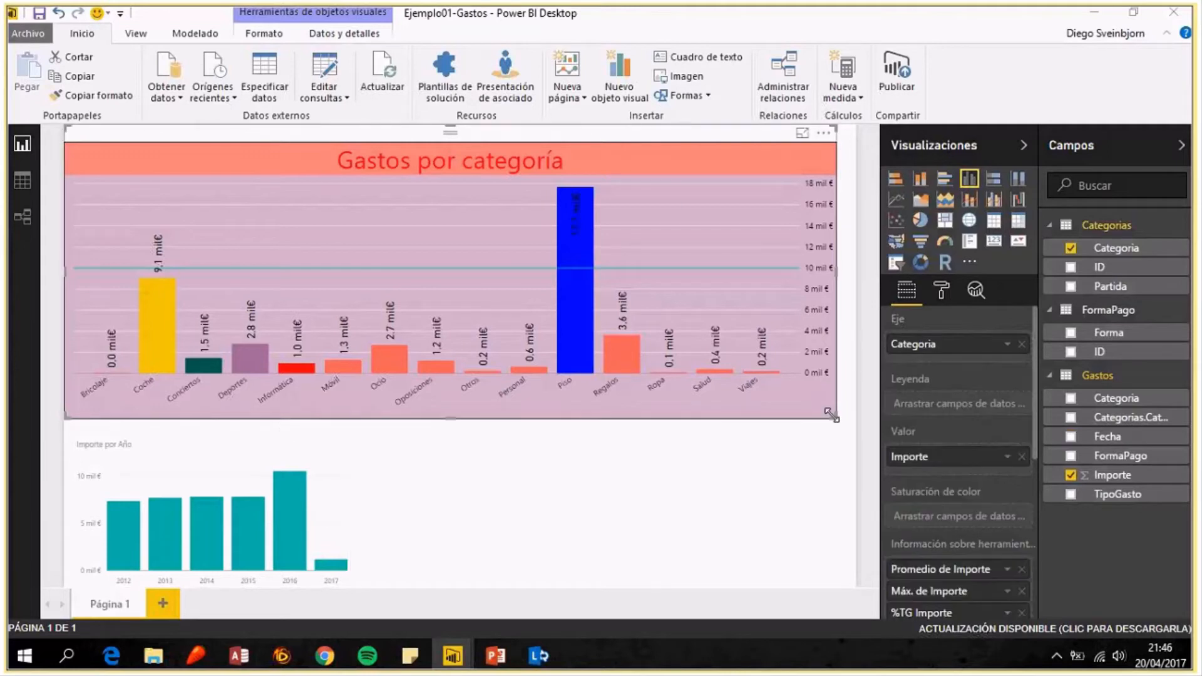
{"action": "left_click_drag", "start_coordinate": [842, 415], "coordinate": [847, 408]}
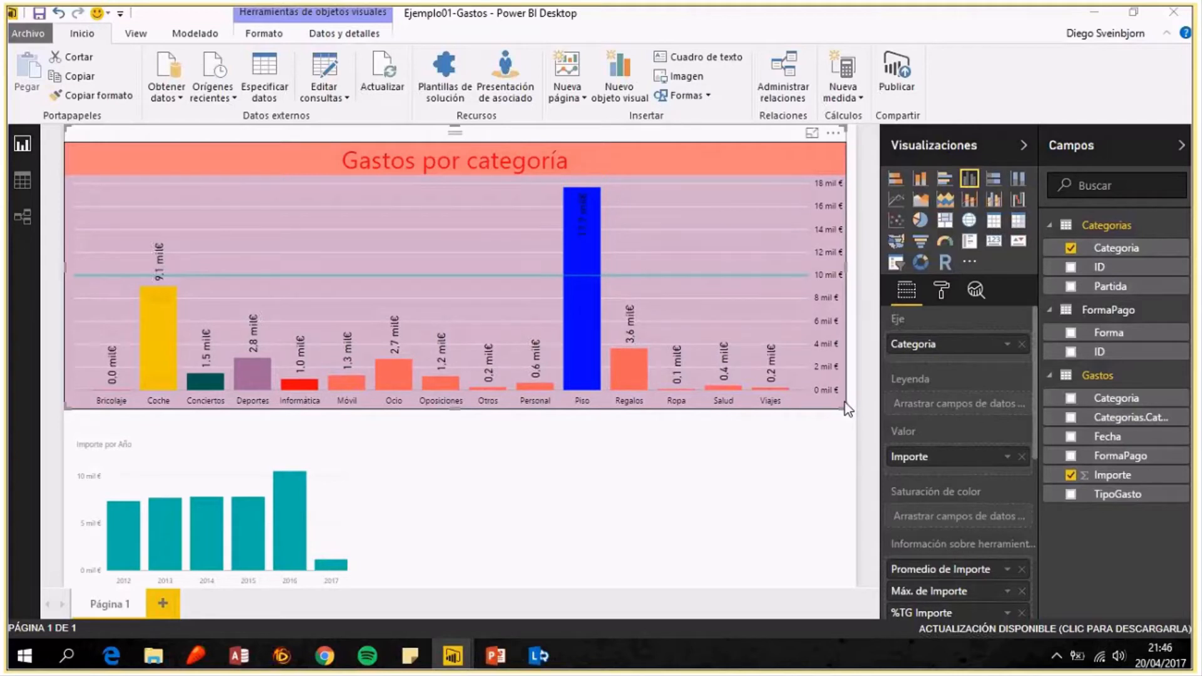
{"action": "left_click", "coordinate": [345, 433]}
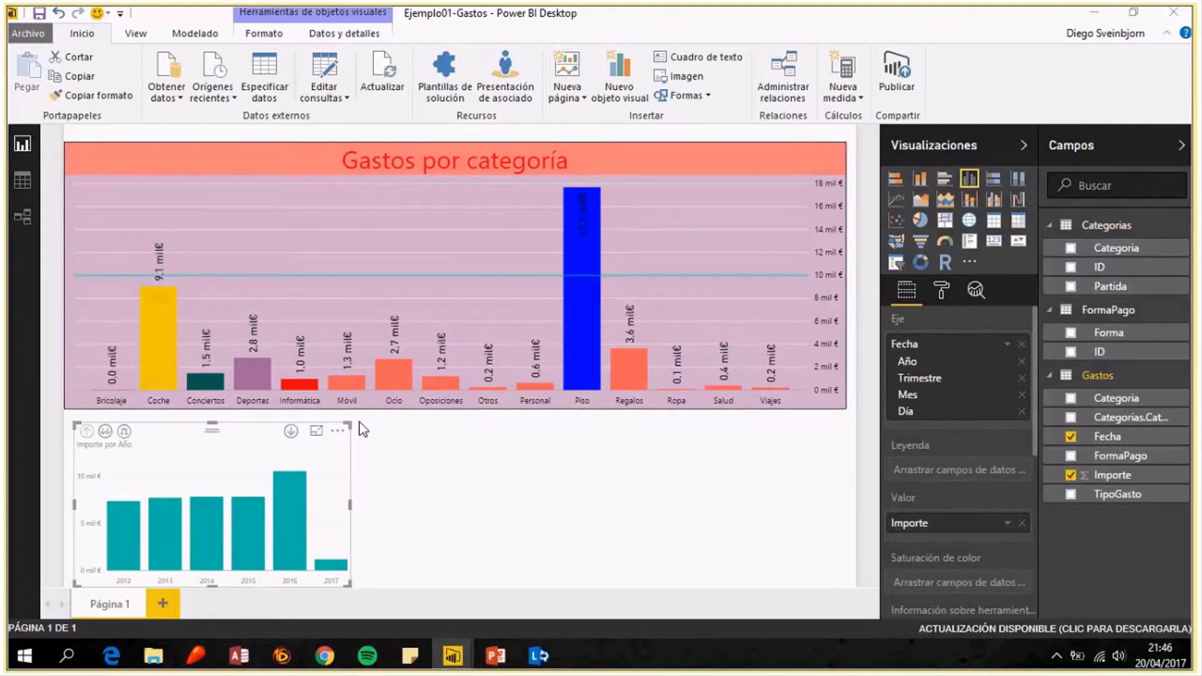
{"action": "left_click_drag", "start_coordinate": [349, 425], "coordinate": [380, 413]}
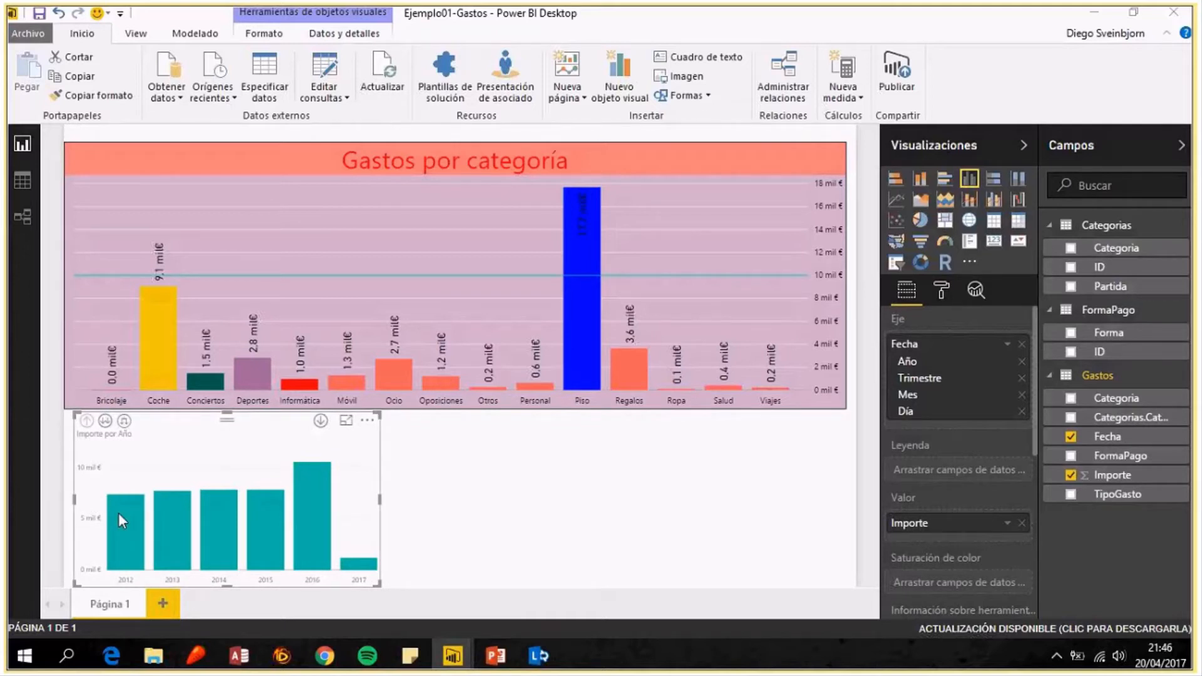
{"action": "mouse_move", "coordinate": [118, 517]}
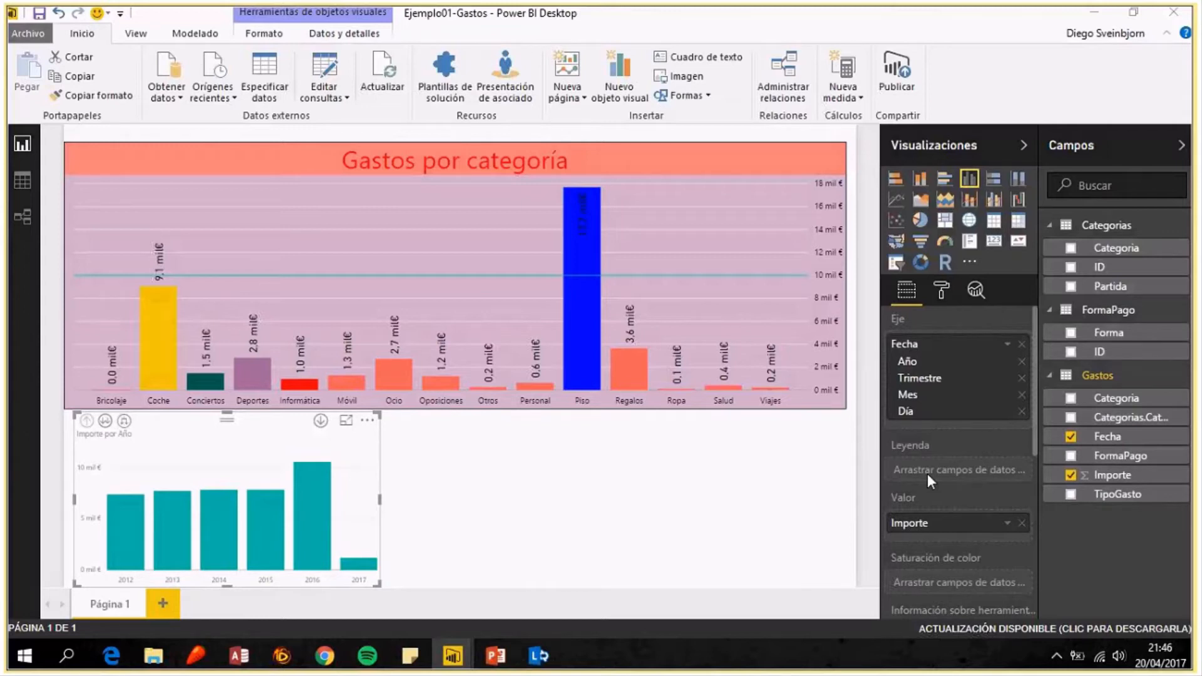
{"action": "scroll", "coordinate": [927, 474], "scroll_direction": "down", "scroll_amount": 3}
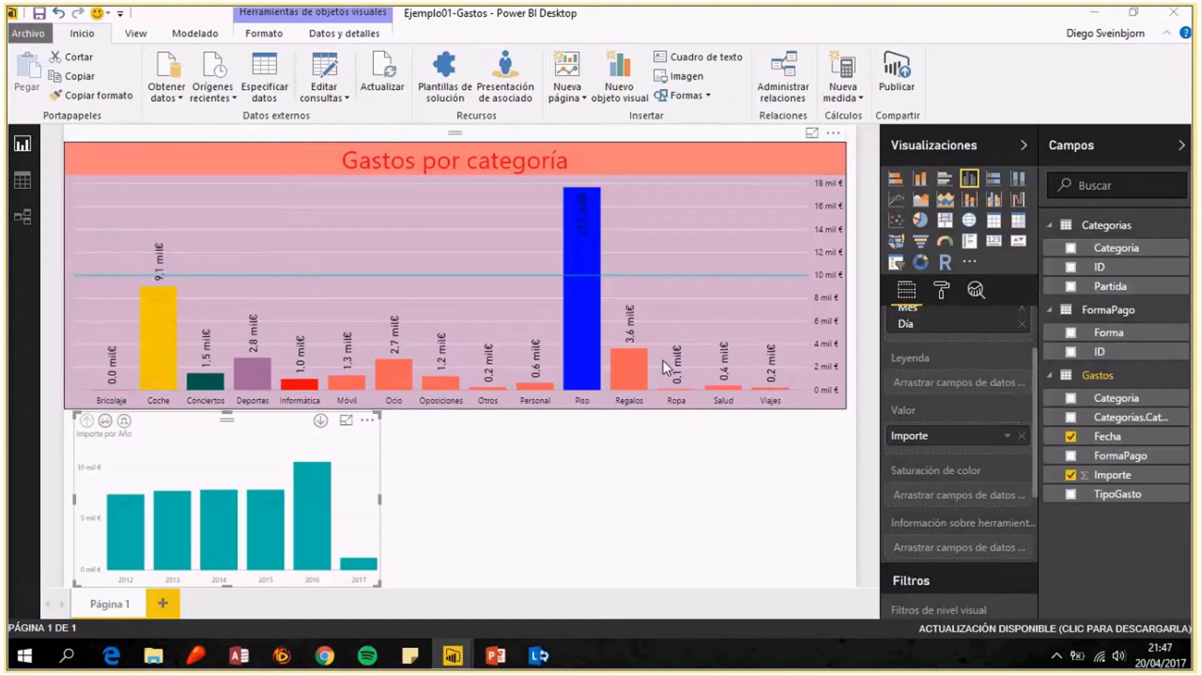
Shrink the Gastos por categoría chart to about half its height and enlarge the yearly Importe chart to fill the space below it.
{"action": "left_click", "coordinate": [769, 407]}
{"action": "left_click_drag", "start_coordinate": [845, 408], "coordinate": [685, 282]}
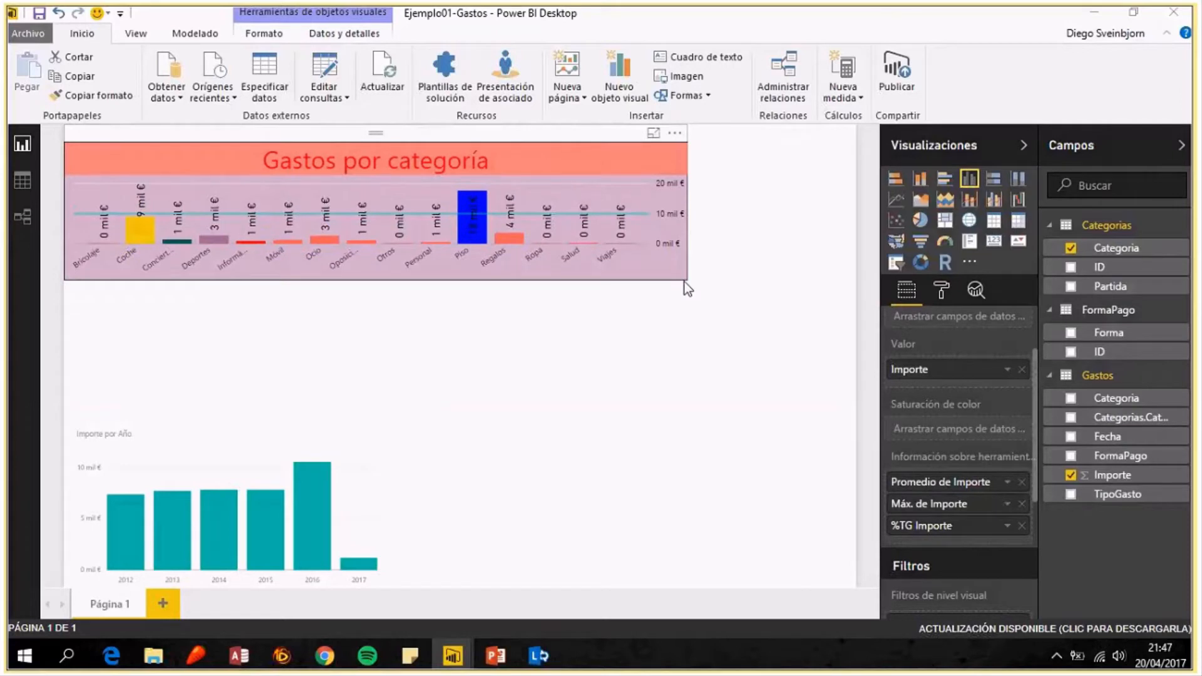
{"action": "left_click", "coordinate": [577, 339]}
{"action": "left_click_drag", "start_coordinate": [577, 339], "coordinate": [718, 314]}
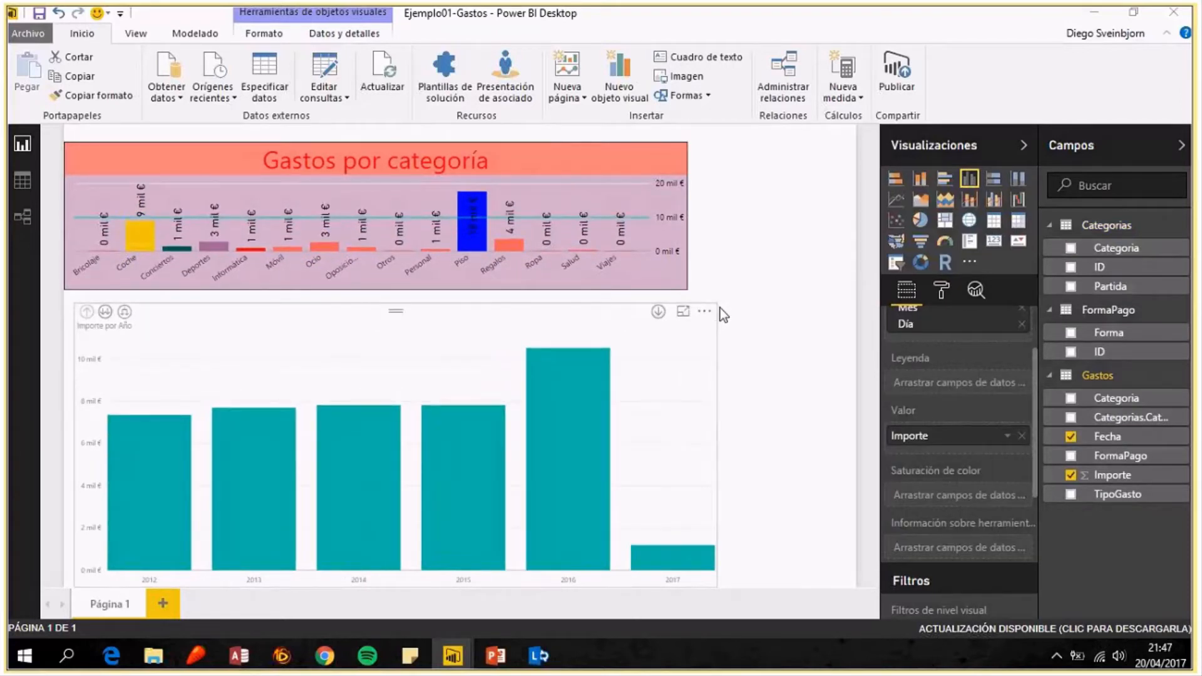
{"action": "left_click", "coordinate": [720, 308]}
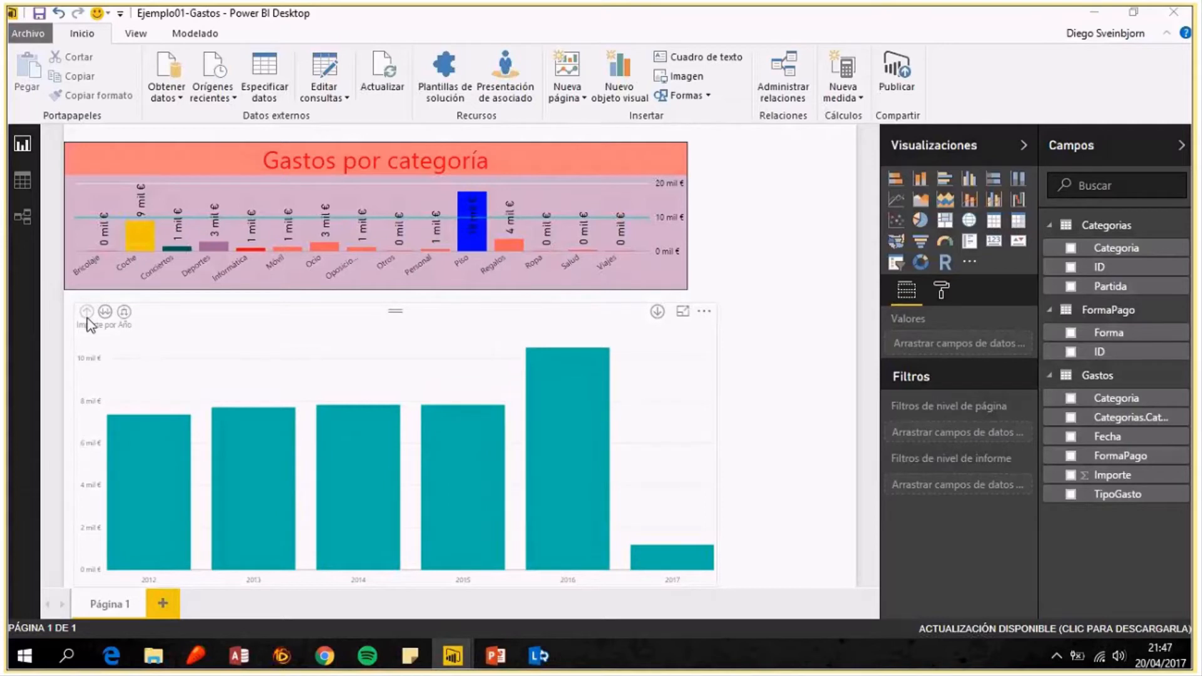
Move the whole yearly Importe chart to the quarter level of the date hierarchy and inspect the amounts per quarter.
{"action": "left_click", "coordinate": [206, 160]}
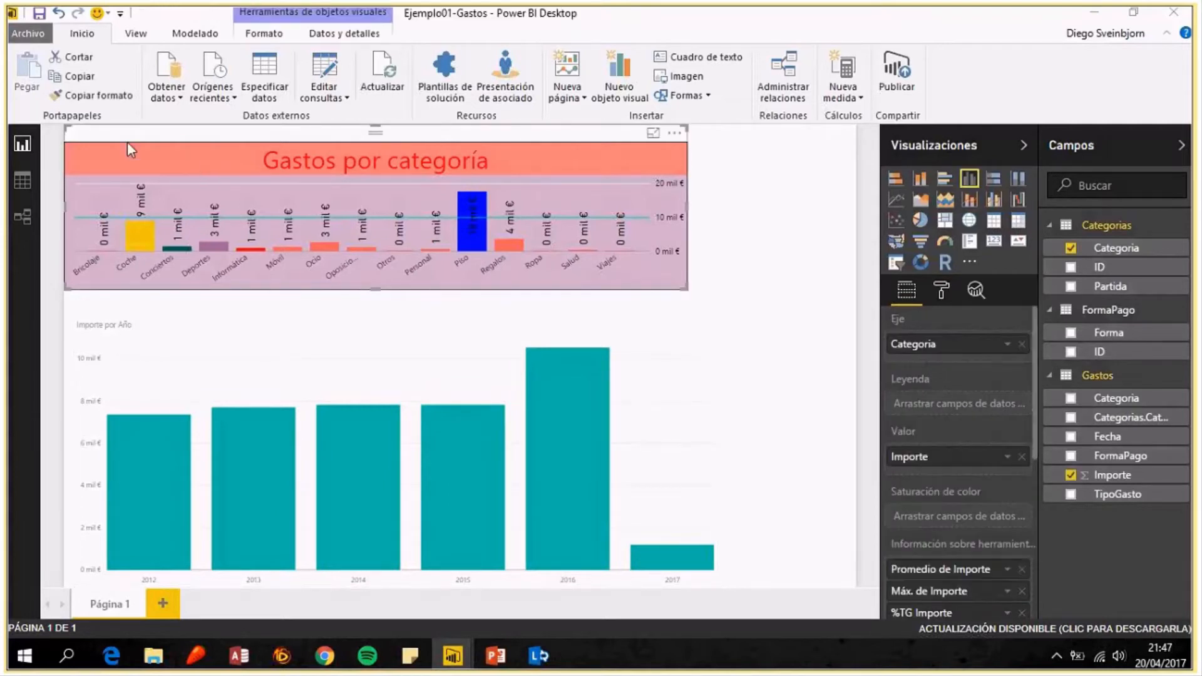
{"action": "left_click", "coordinate": [180, 351]}
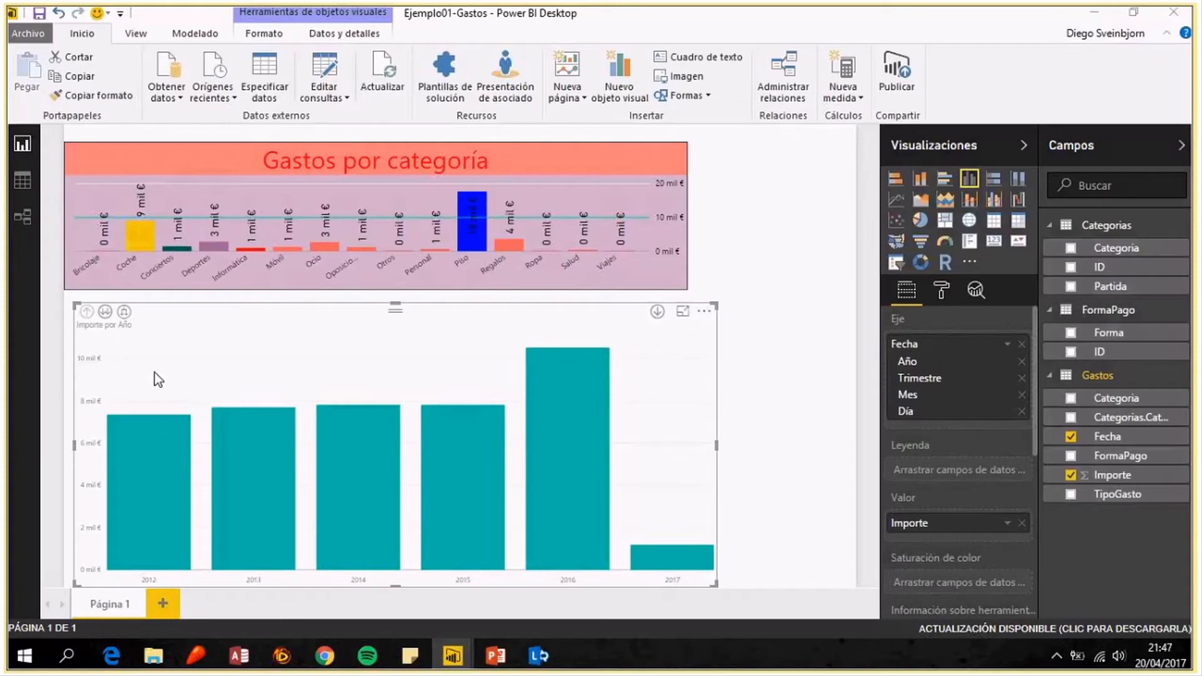
{"action": "left_click", "coordinate": [104, 312]}
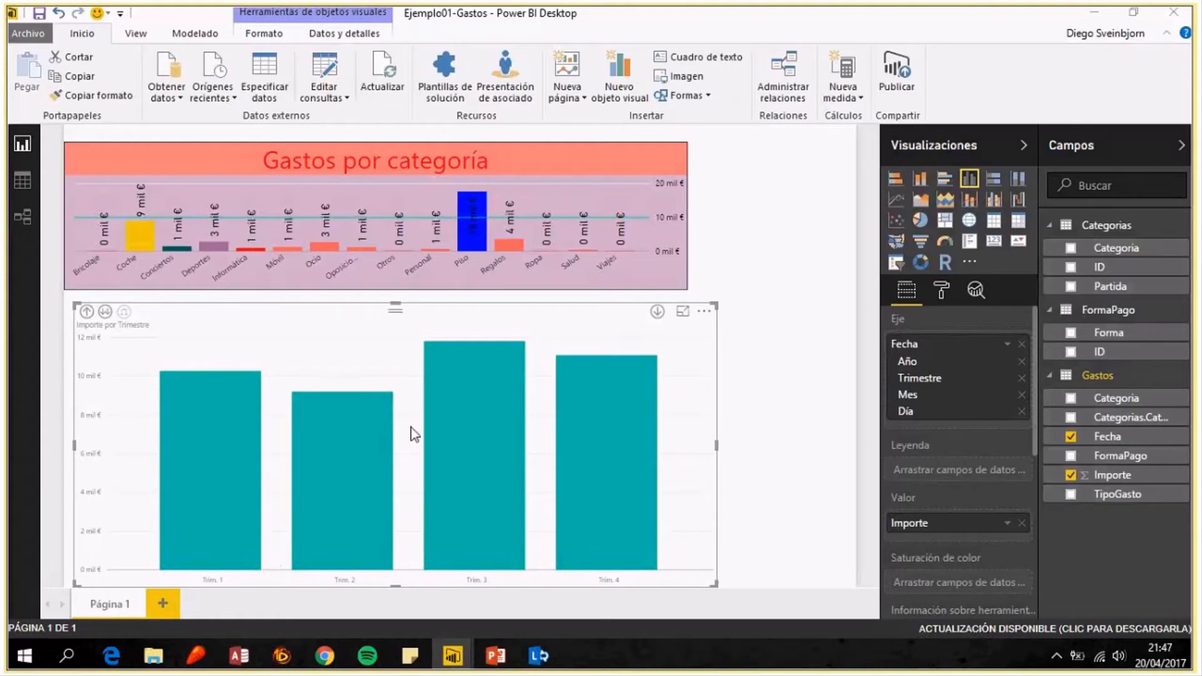
{"action": "mouse_move", "coordinate": [196, 536]}
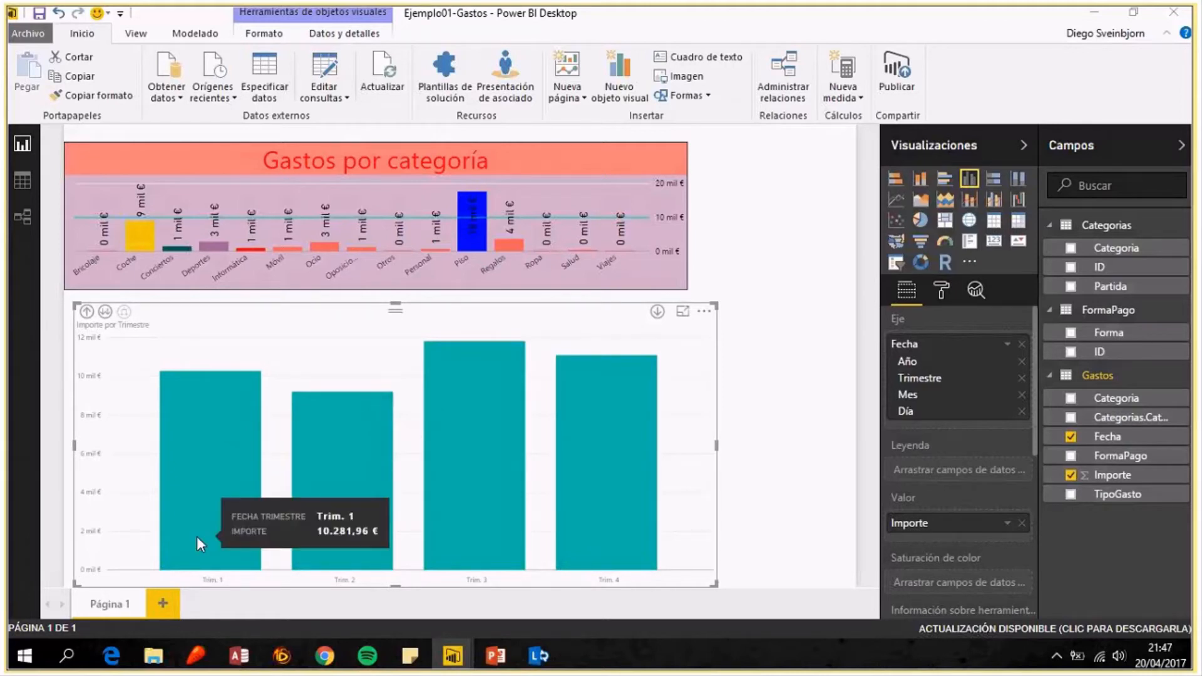
{"action": "mouse_move", "coordinate": [326, 446]}
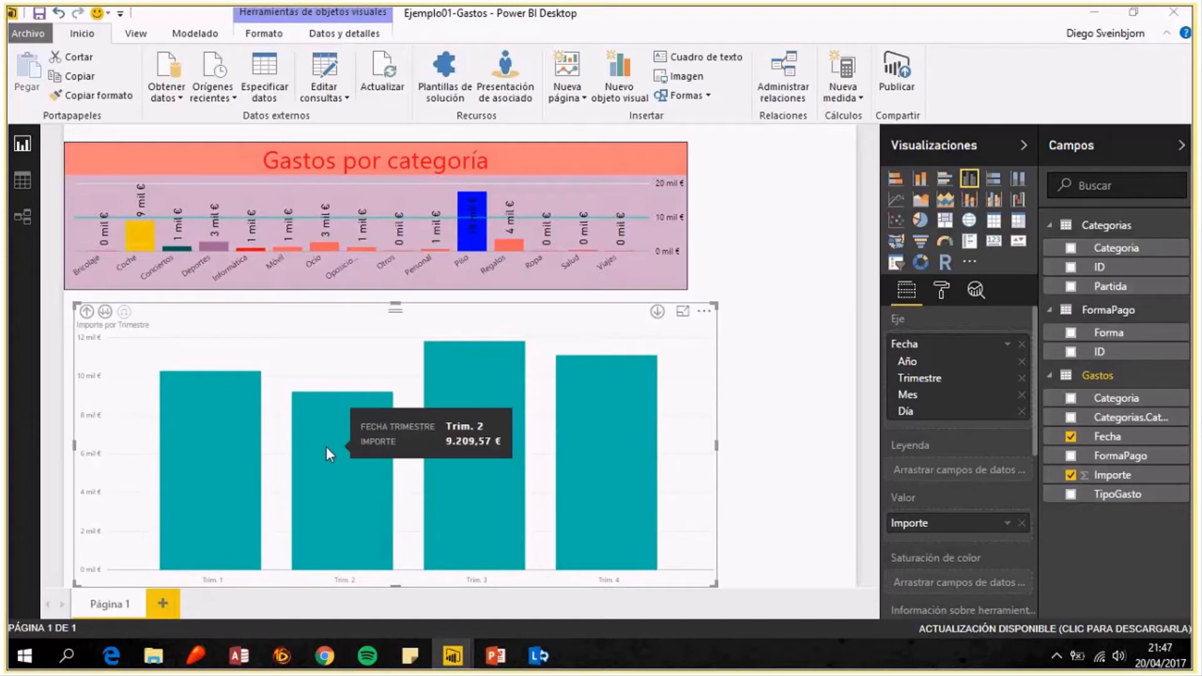
{"action": "mouse_move", "coordinate": [607, 457]}
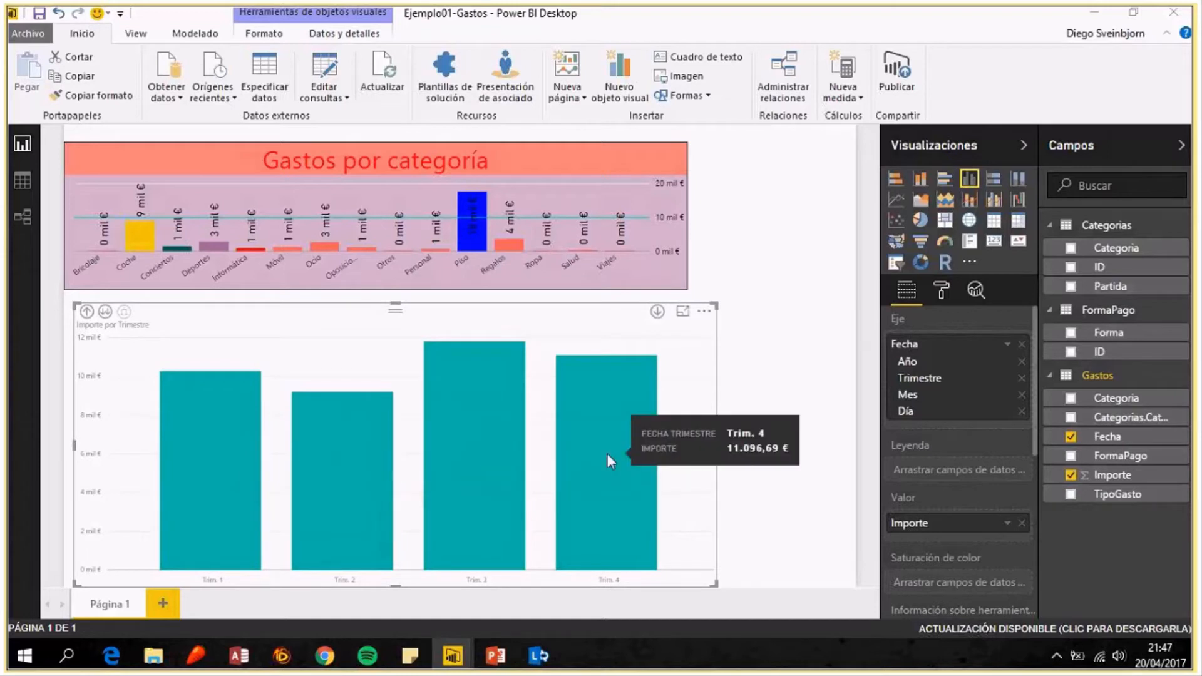
{"action": "mouse_move", "coordinate": [493, 391]}
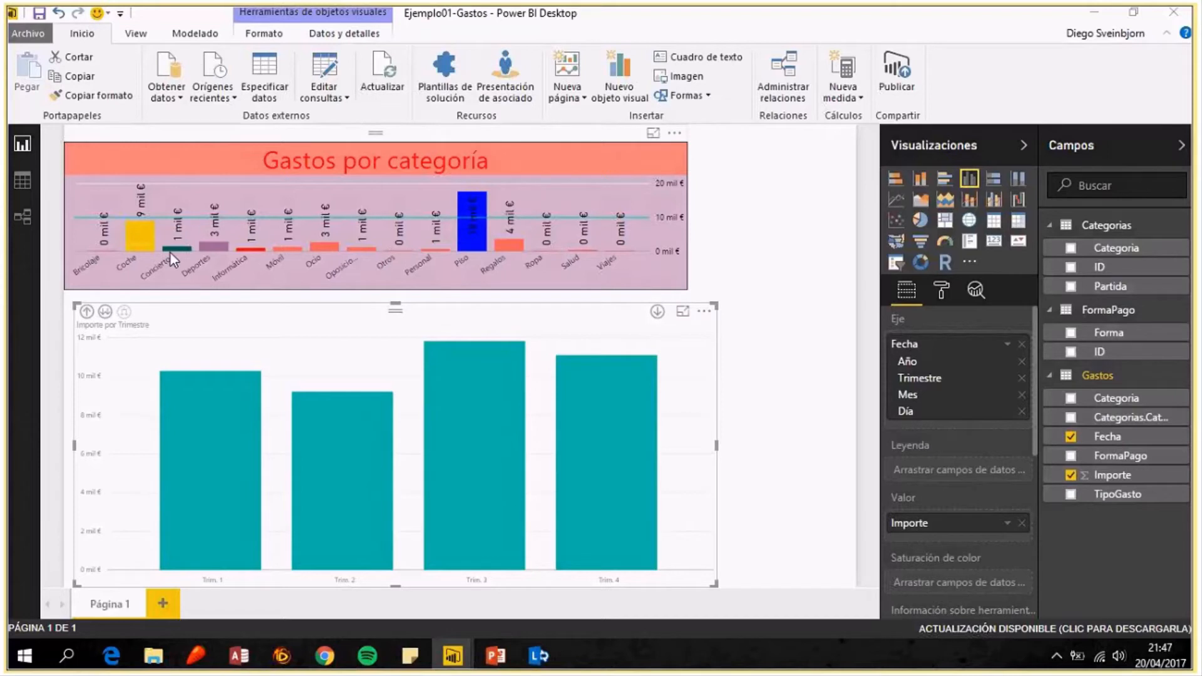
Take the whole Importe chart down through the month level to the day level and inspect the daily amounts.
{"action": "left_click", "coordinate": [105, 311]}
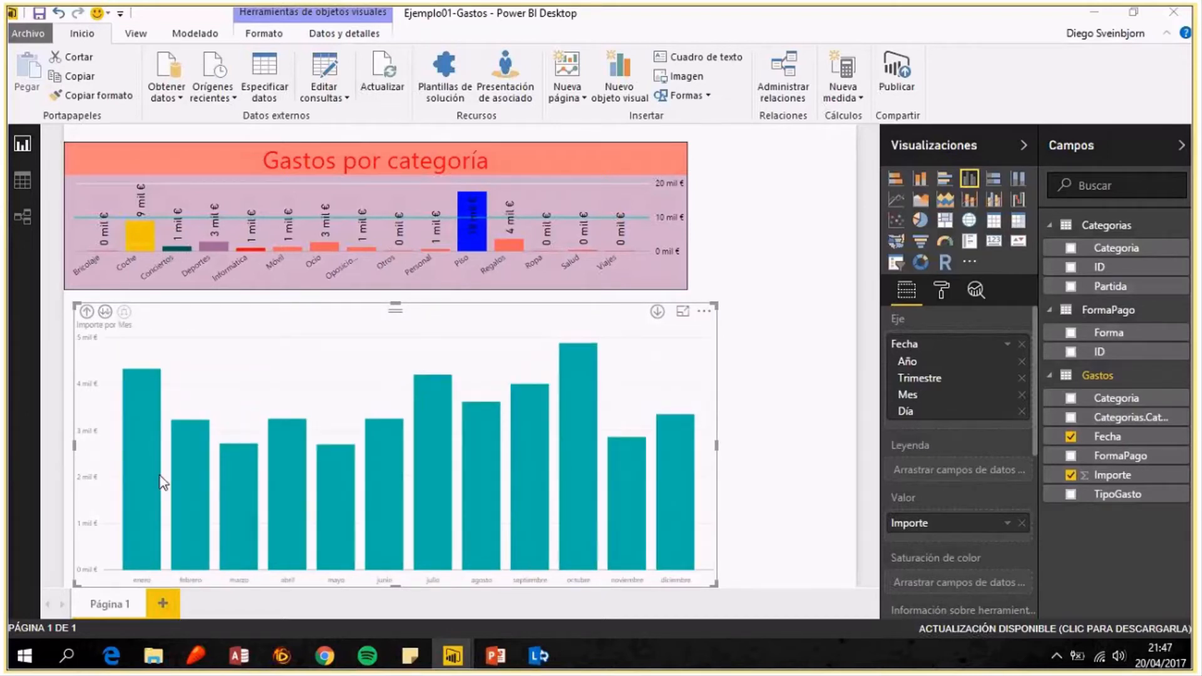
{"action": "mouse_move", "coordinate": [246, 486]}
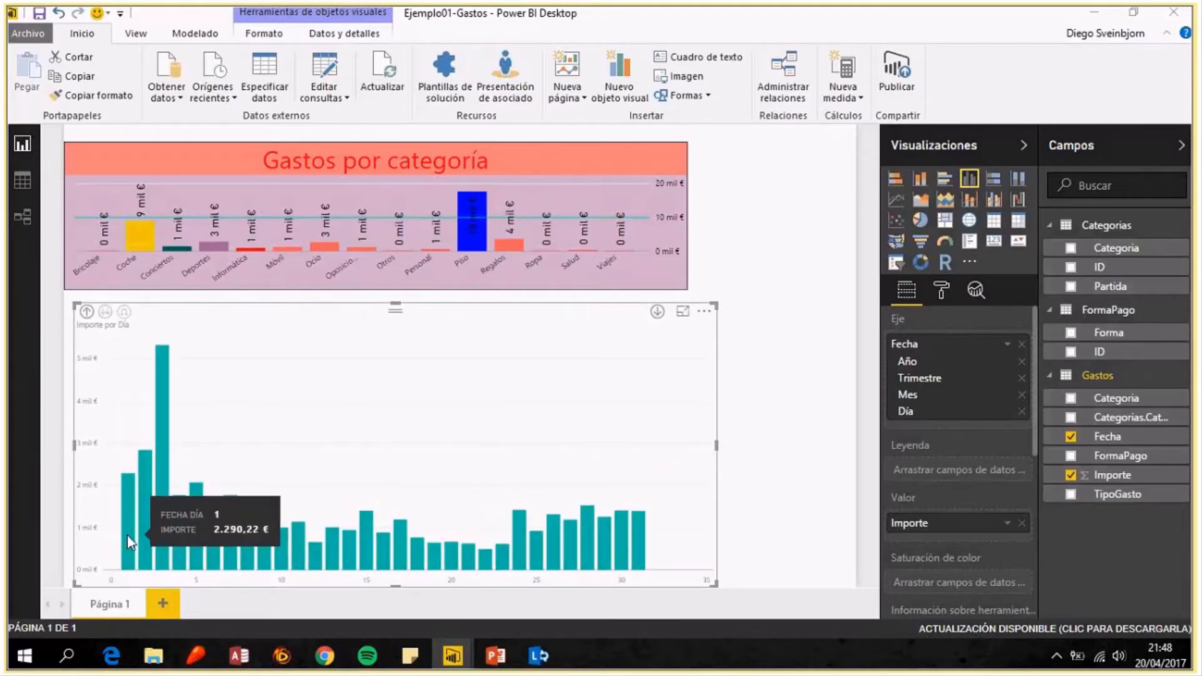
{"action": "mouse_move", "coordinate": [646, 565]}
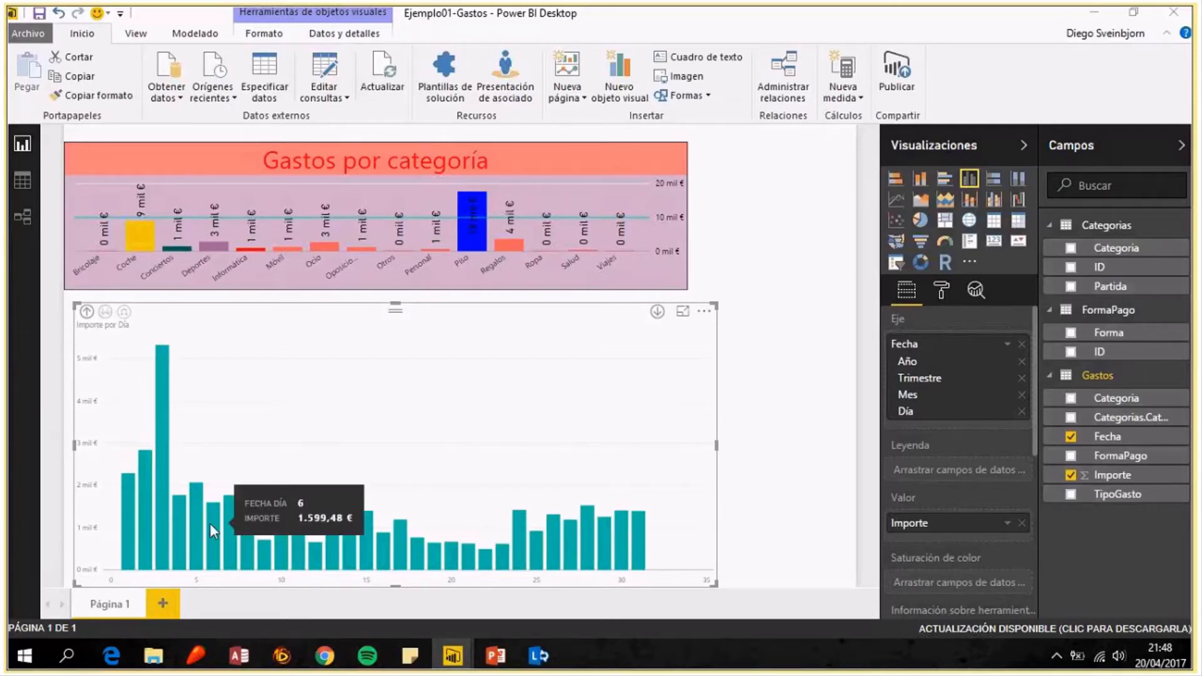
Drill the Importe chart back up through the date hierarchy to the year level.
{"action": "left_click", "coordinate": [87, 312]}
{"action": "left_click", "coordinate": [87, 312]}
{"action": "left_click", "coordinate": [87, 312]}
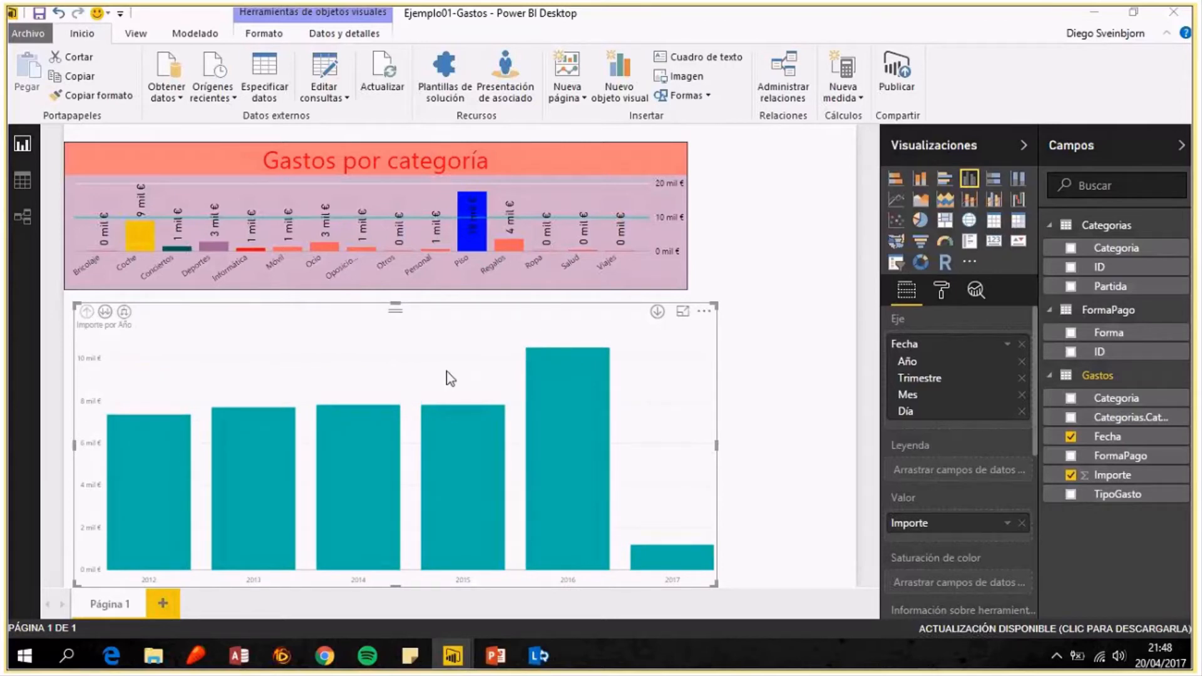
Try showing the next hierarchy level from the 2016 column, and drill the chart back up to years.
{"action": "mouse_move", "coordinate": [547, 413]}
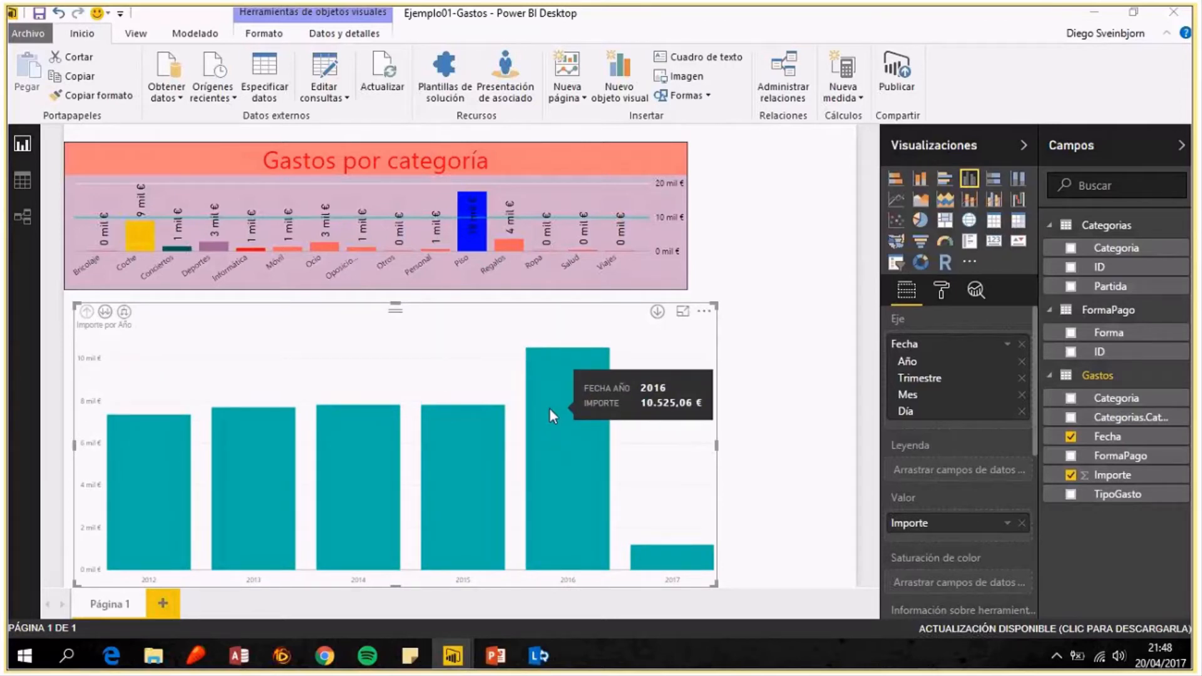
{"action": "left_click", "coordinate": [544, 416]}
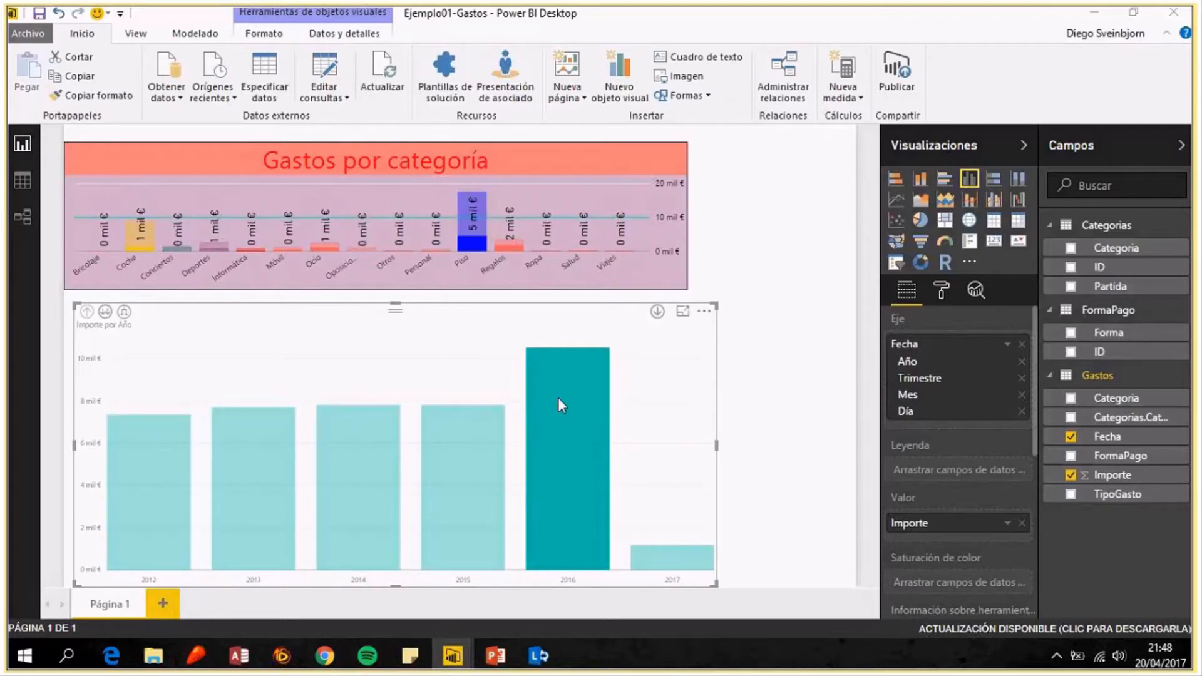
{"action": "right_click", "coordinate": [559, 405]}
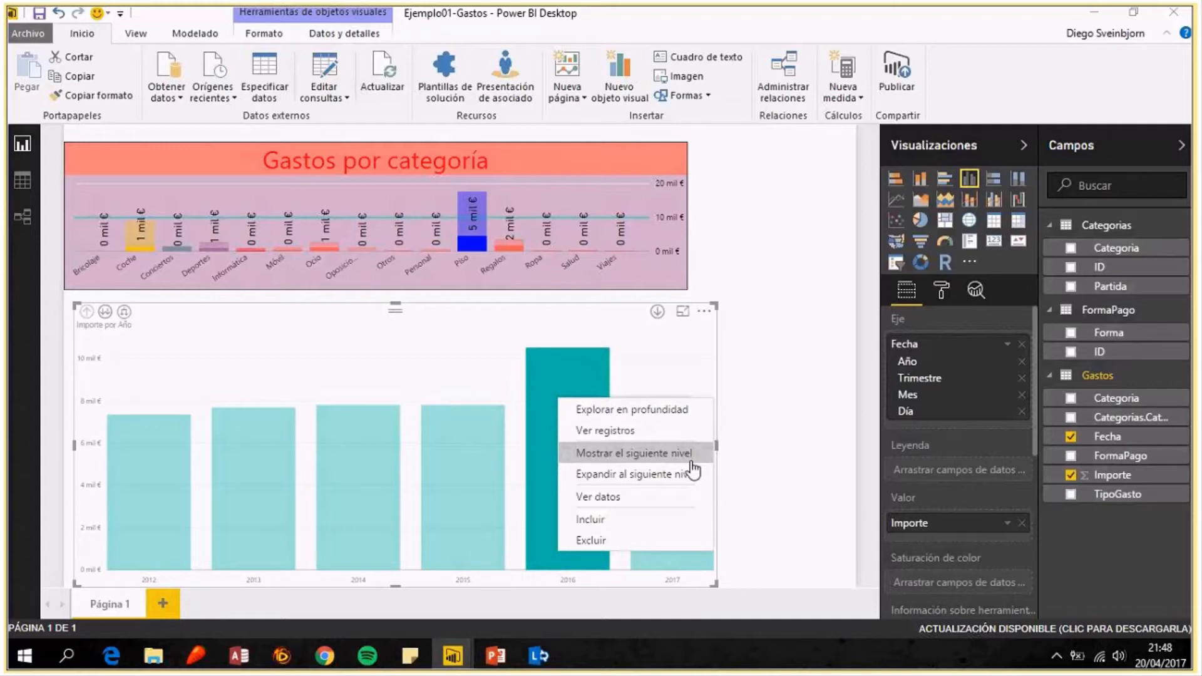
{"action": "left_click", "coordinate": [689, 455]}
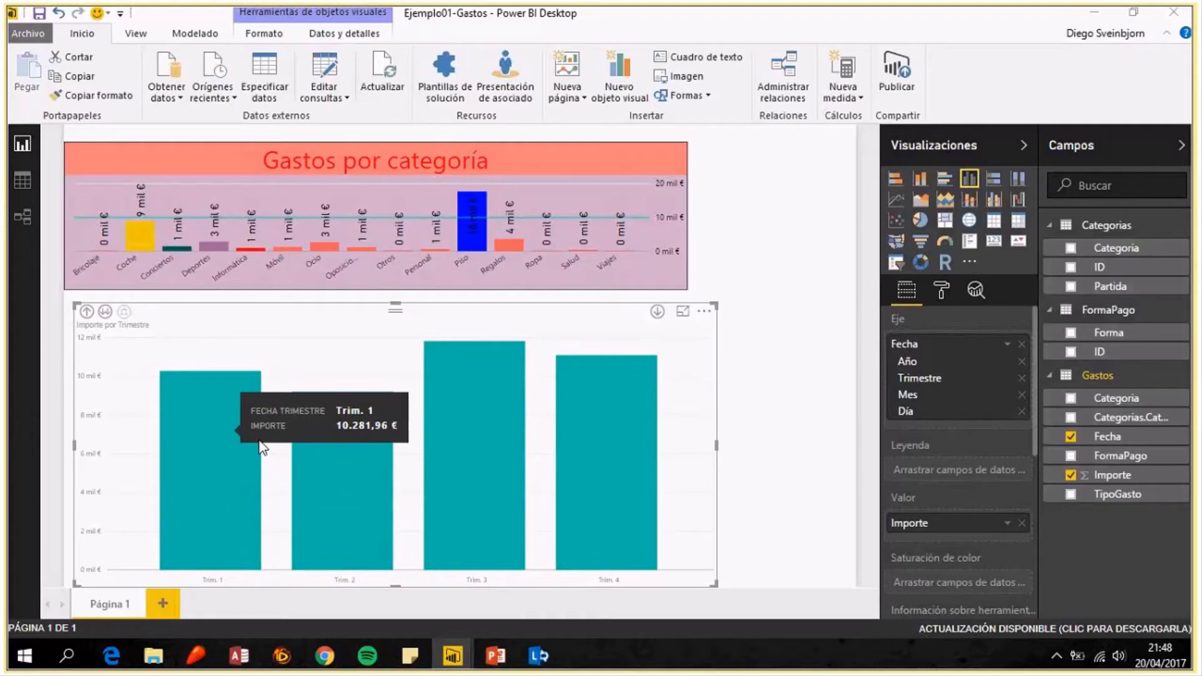
{"action": "right_click", "coordinate": [456, 463]}
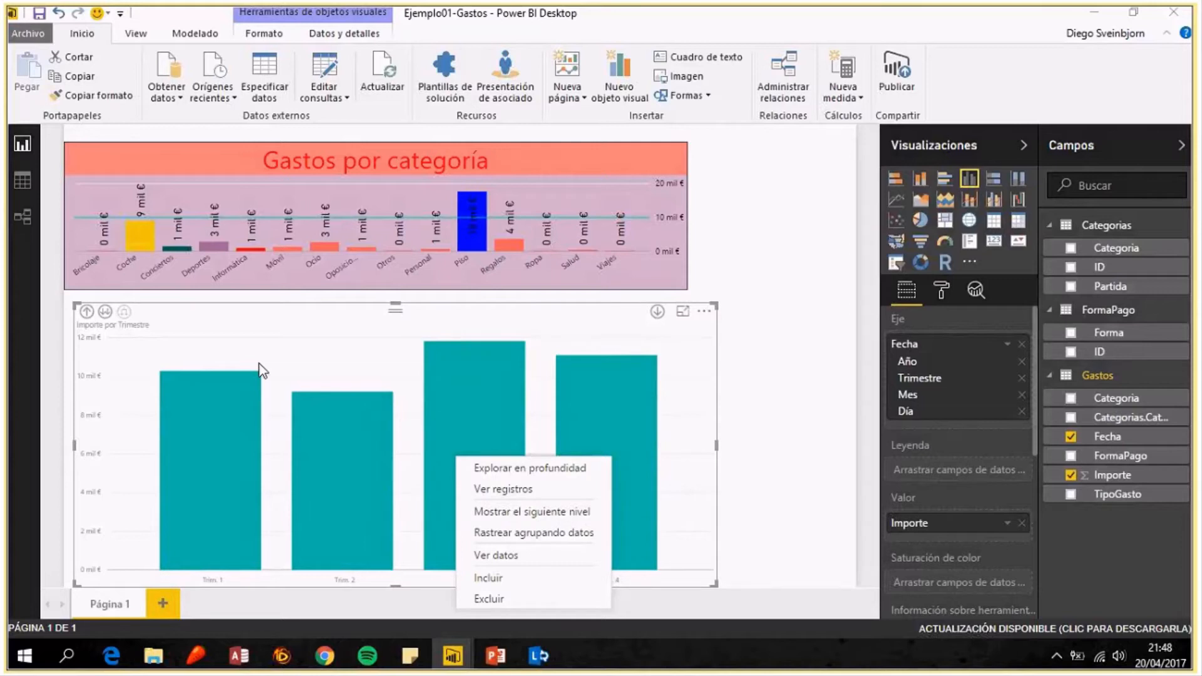
{"action": "left_click", "coordinate": [533, 532]}
Drill down into the 2016 column, its first quarter and febrero to show that month's expenses by day.
{"action": "right_click", "coordinate": [551, 411]}
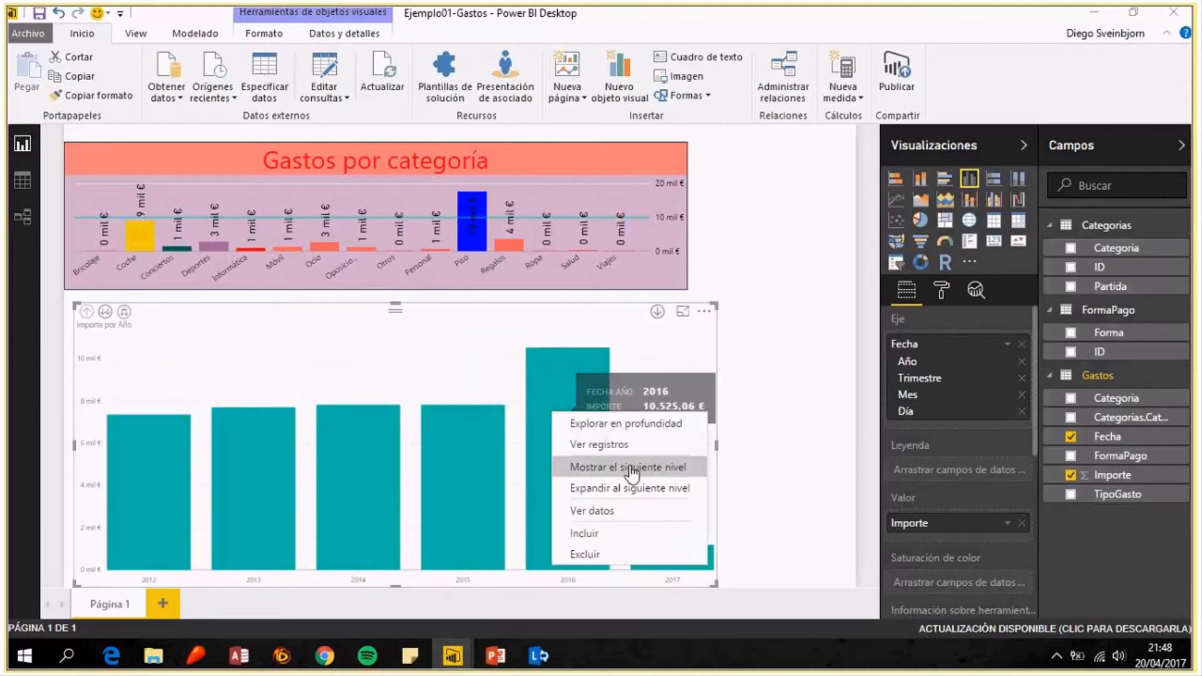
{"action": "left_click", "coordinate": [648, 431]}
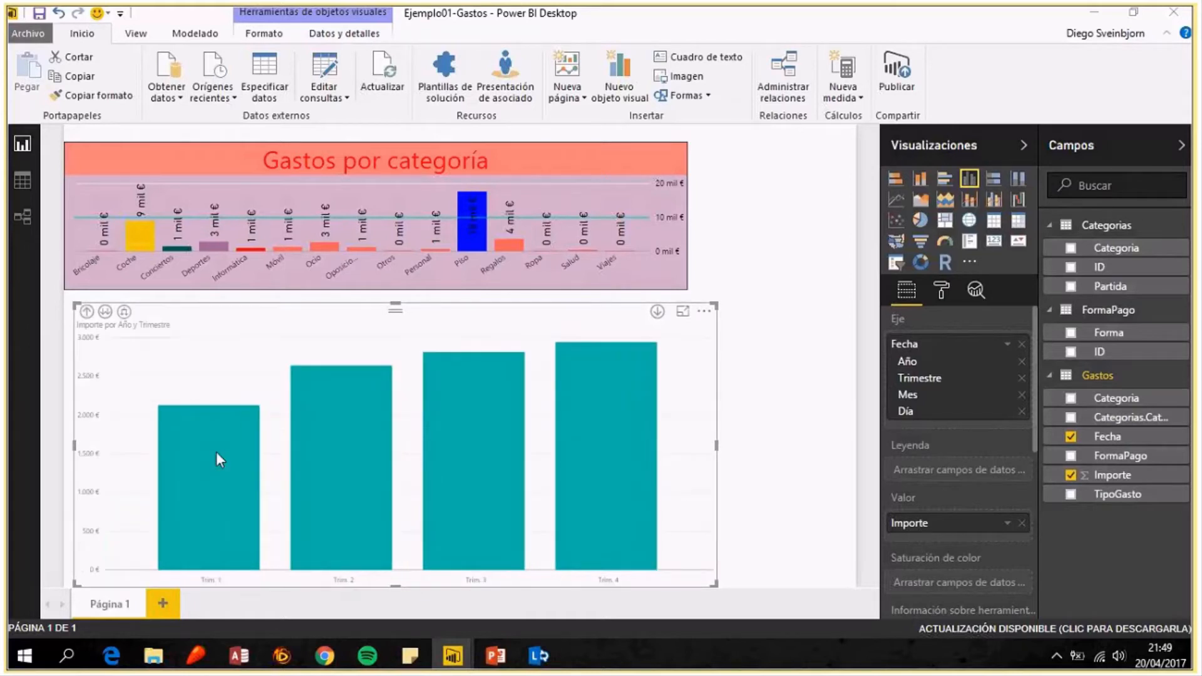
{"action": "mouse_move", "coordinate": [217, 452]}
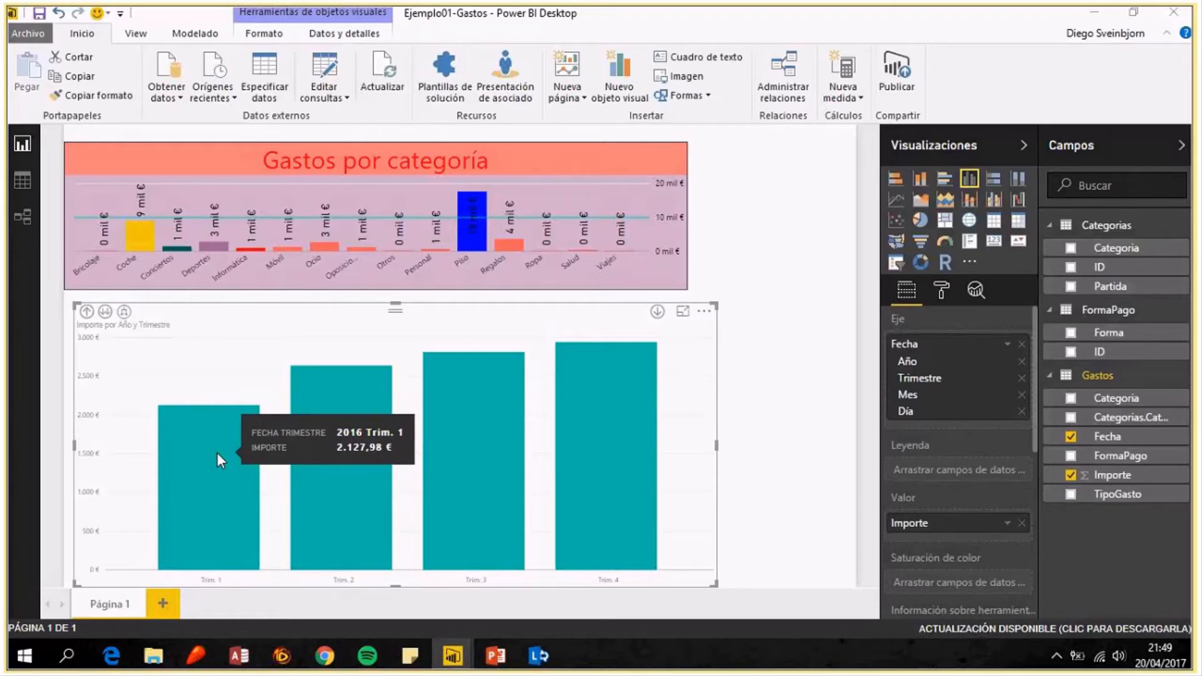
{"action": "right_click", "coordinate": [213, 447]}
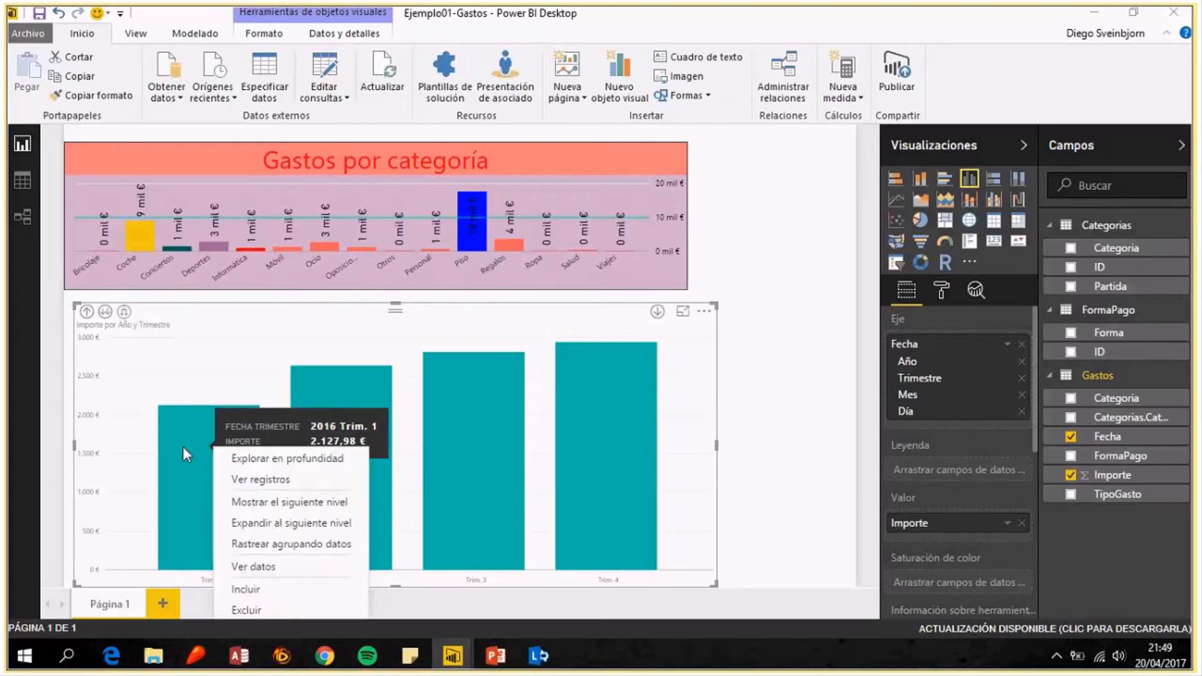
{"action": "left_click", "coordinate": [264, 460]}
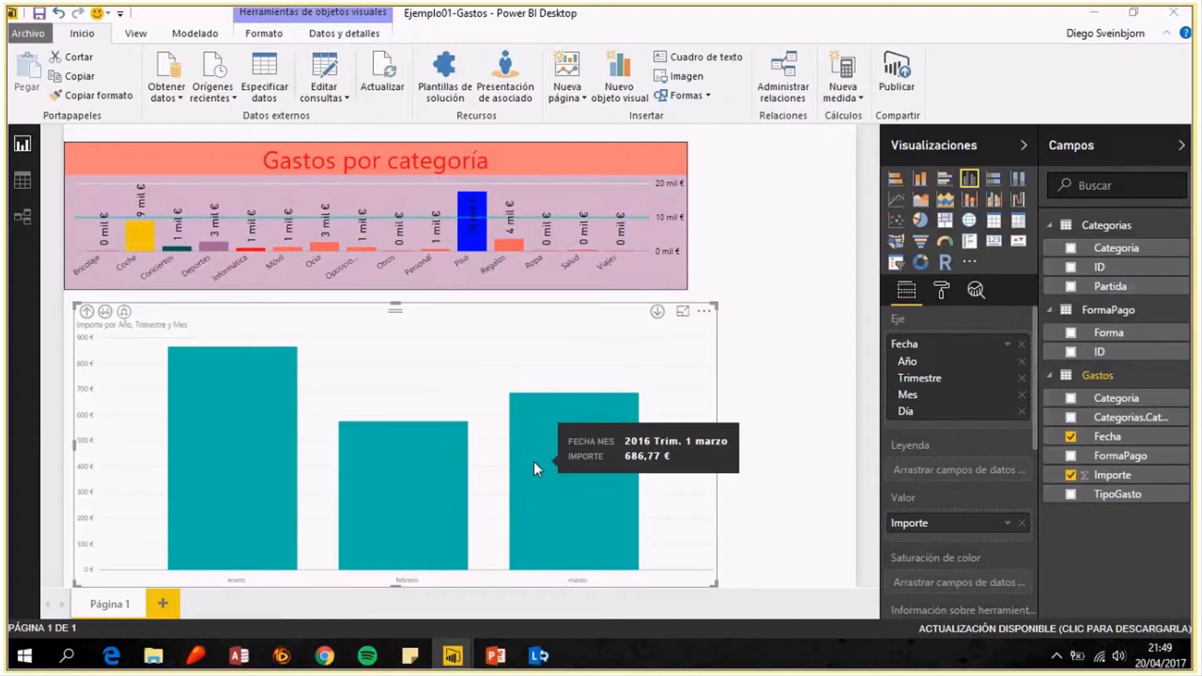
{"action": "right_click", "coordinate": [406, 480]}
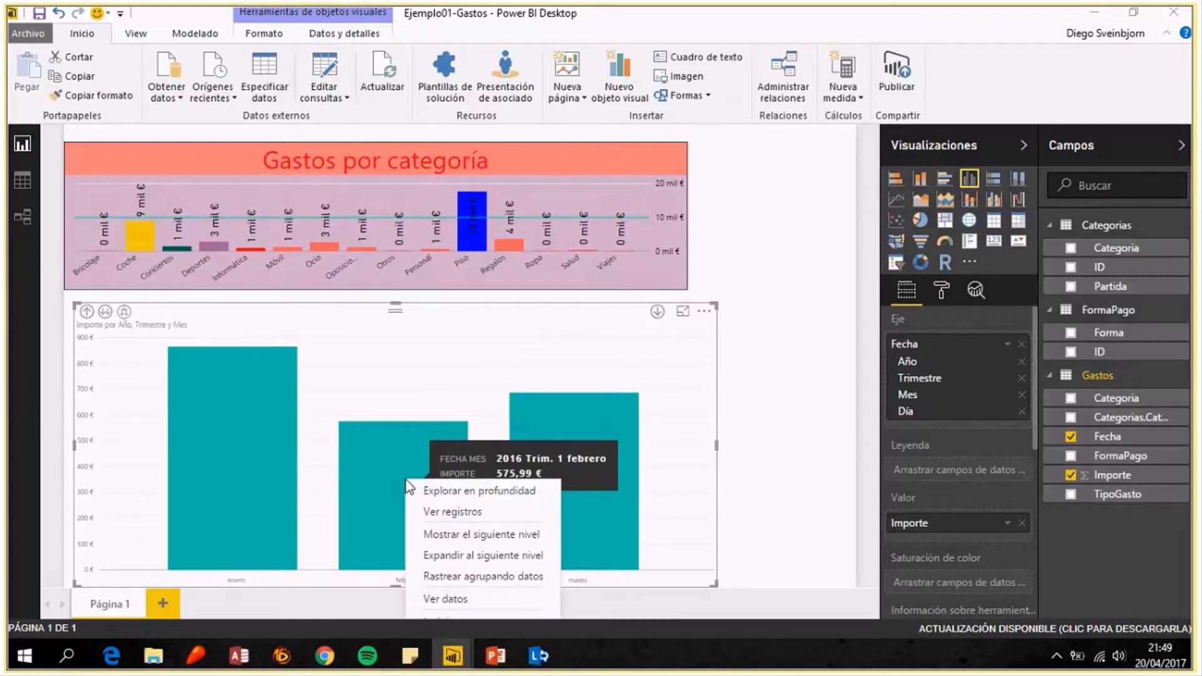
{"action": "left_click", "coordinate": [470, 492]}
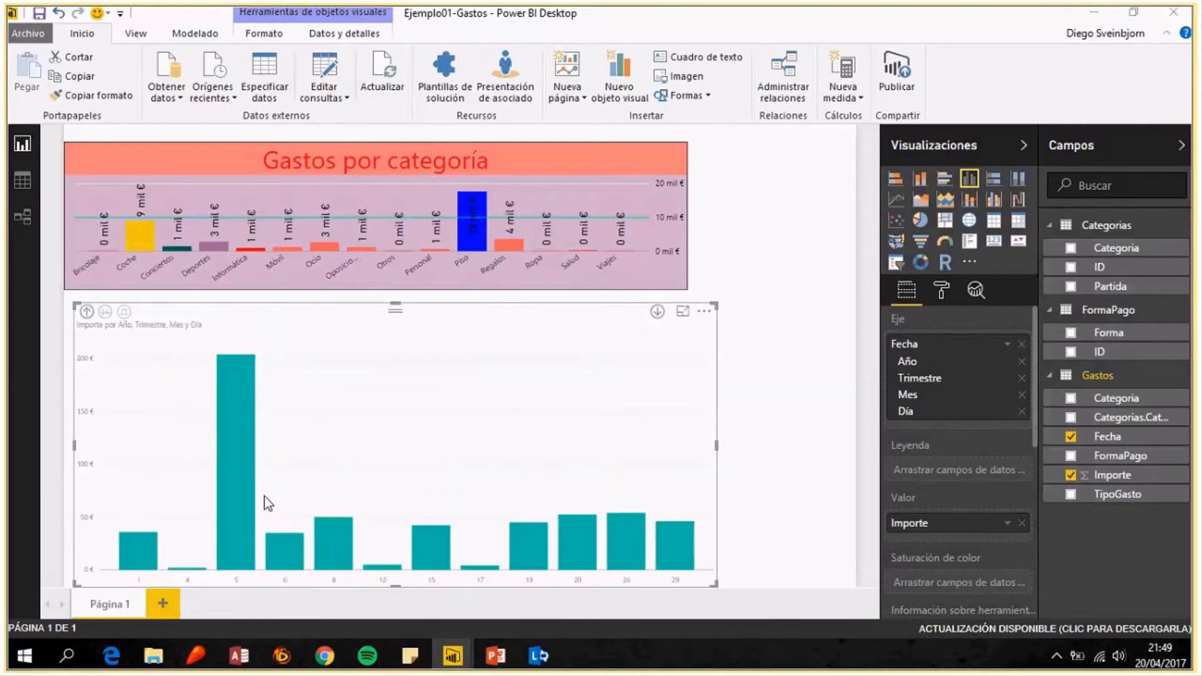
Inspect the daily febrero amounts in the Importe chart and drill it back up to the year level.
{"action": "mouse_move", "coordinate": [239, 508]}
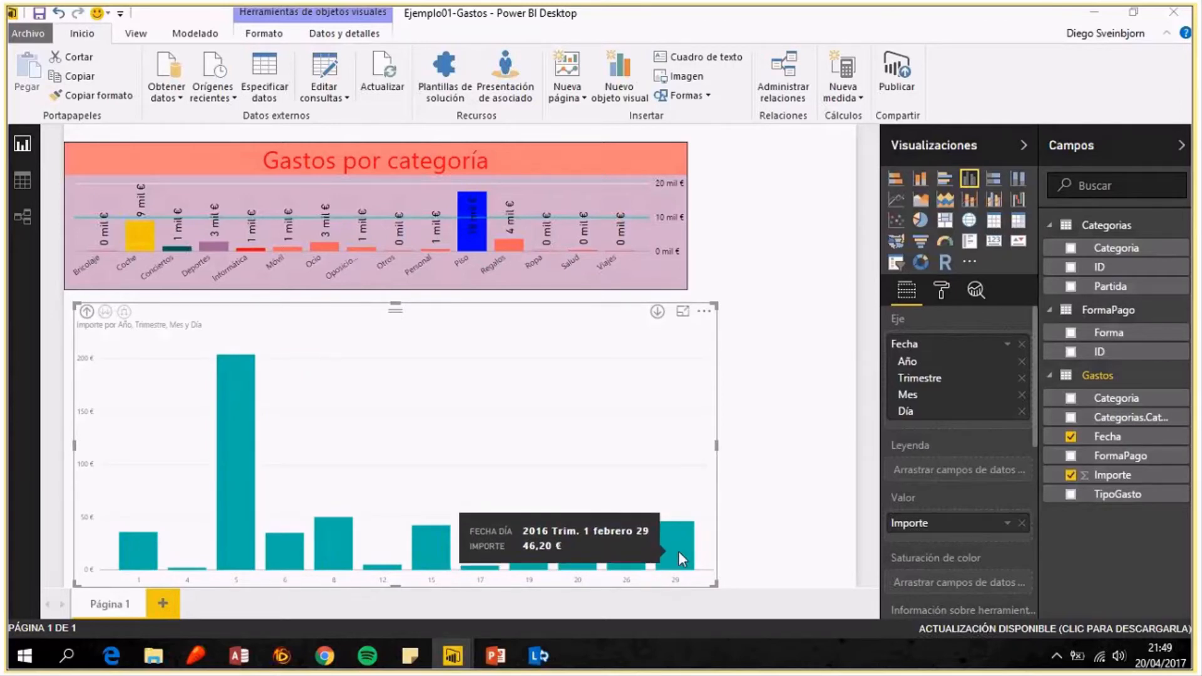
{"action": "left_click", "coordinate": [87, 311]}
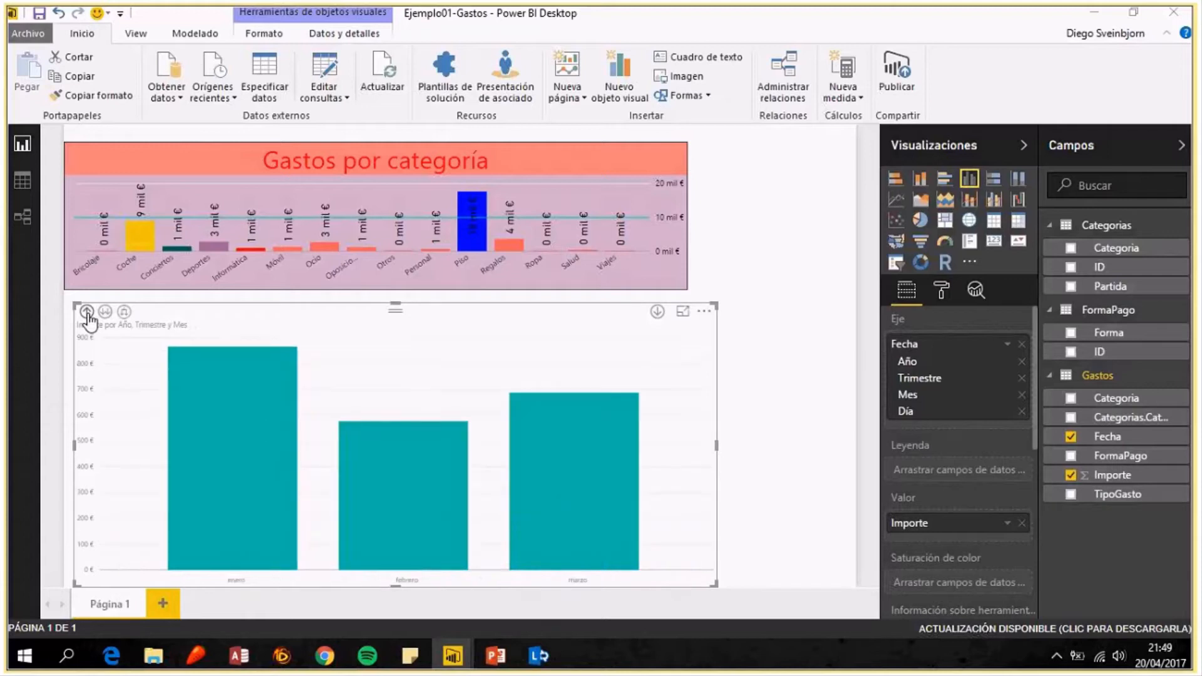
{"action": "left_click", "coordinate": [87, 311]}
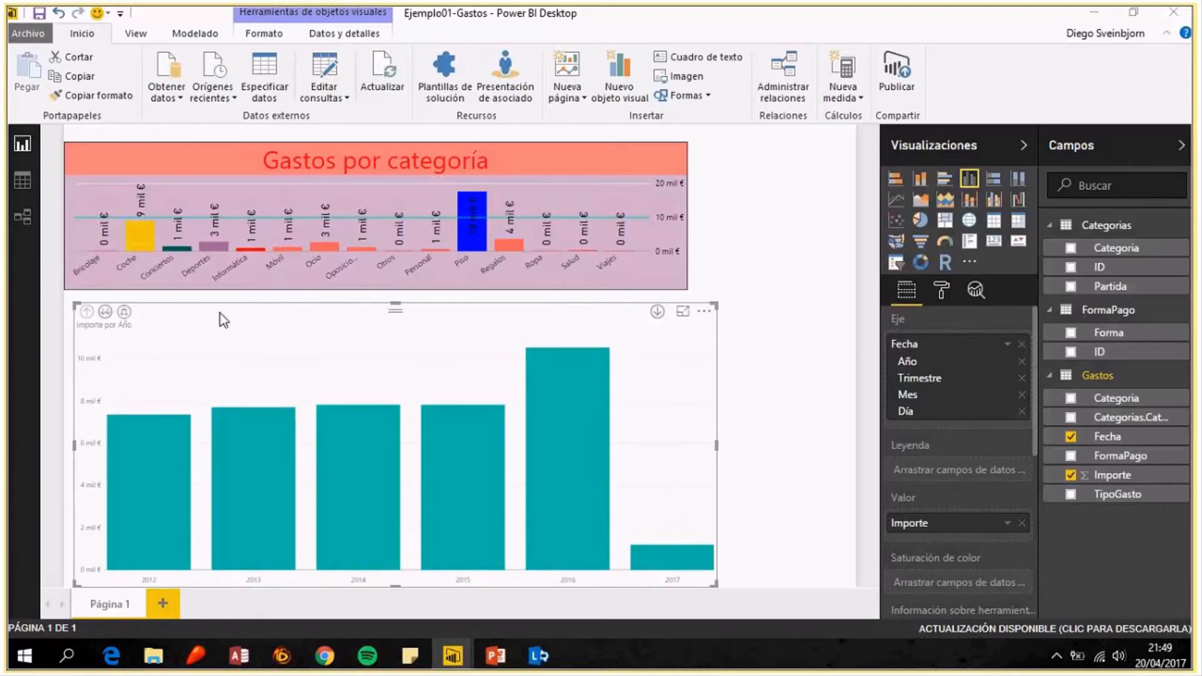
View the records behind the 2015 column of the Importe chart, look through the expense rows and return to the report.
{"action": "right_click", "coordinate": [440, 451]}
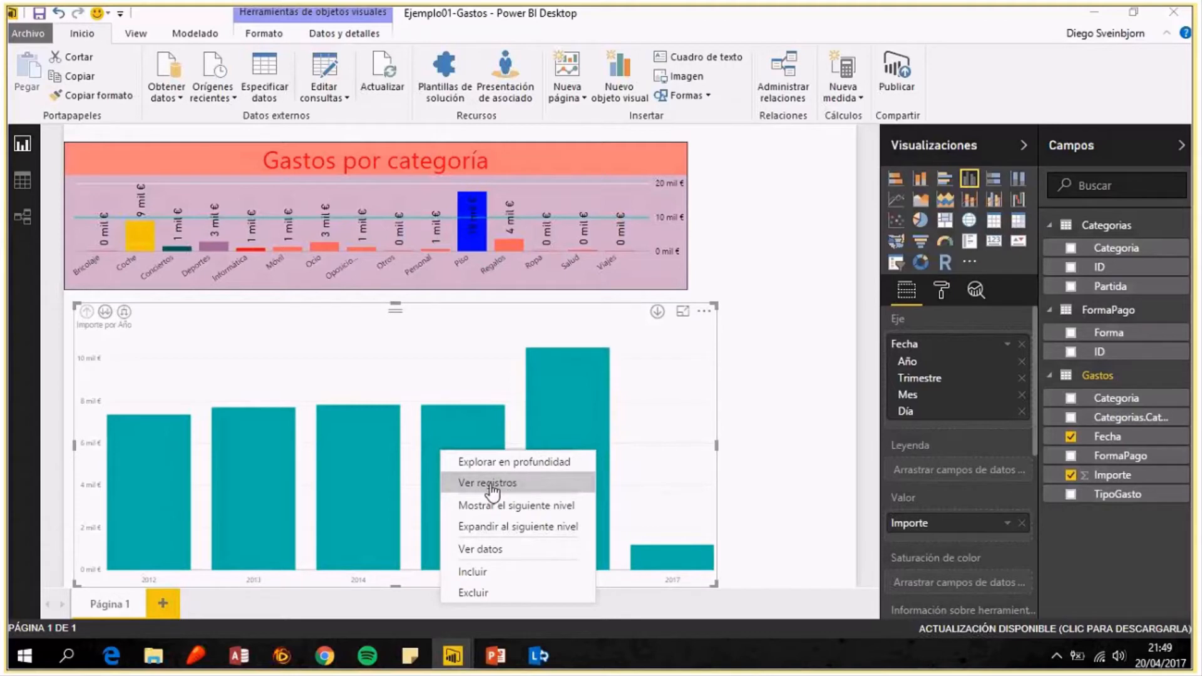
{"action": "left_click", "coordinate": [548, 489]}
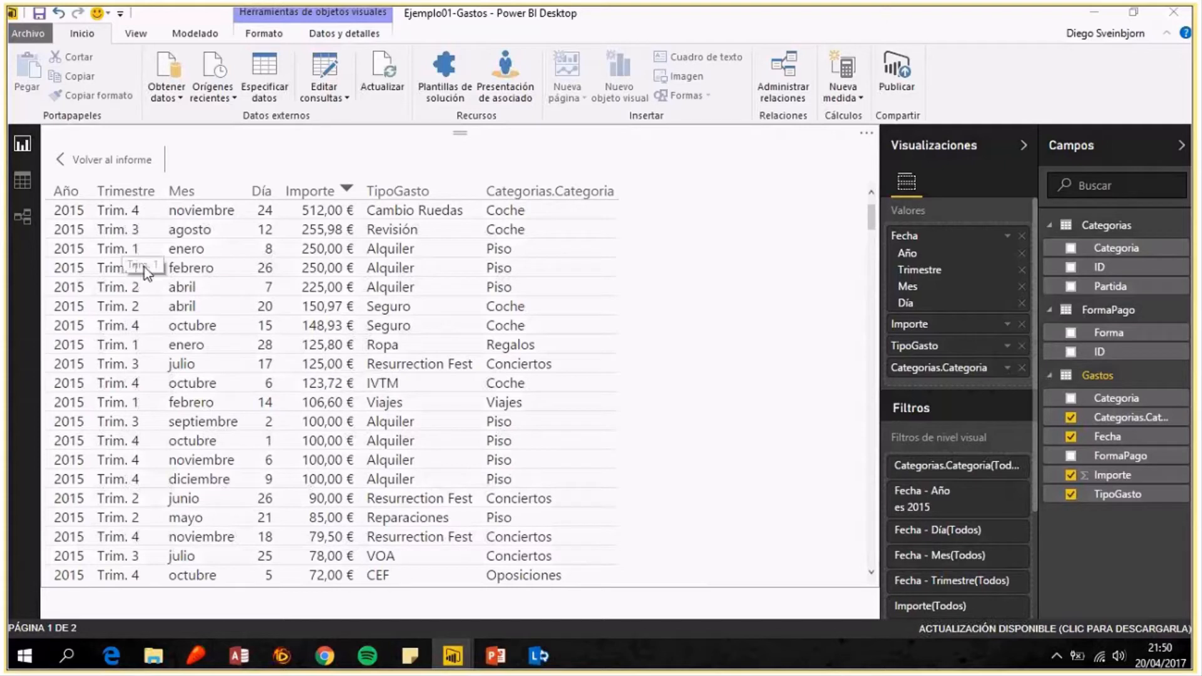
{"action": "scroll", "coordinate": [269, 279], "scroll_direction": "down", "scroll_amount": 2}
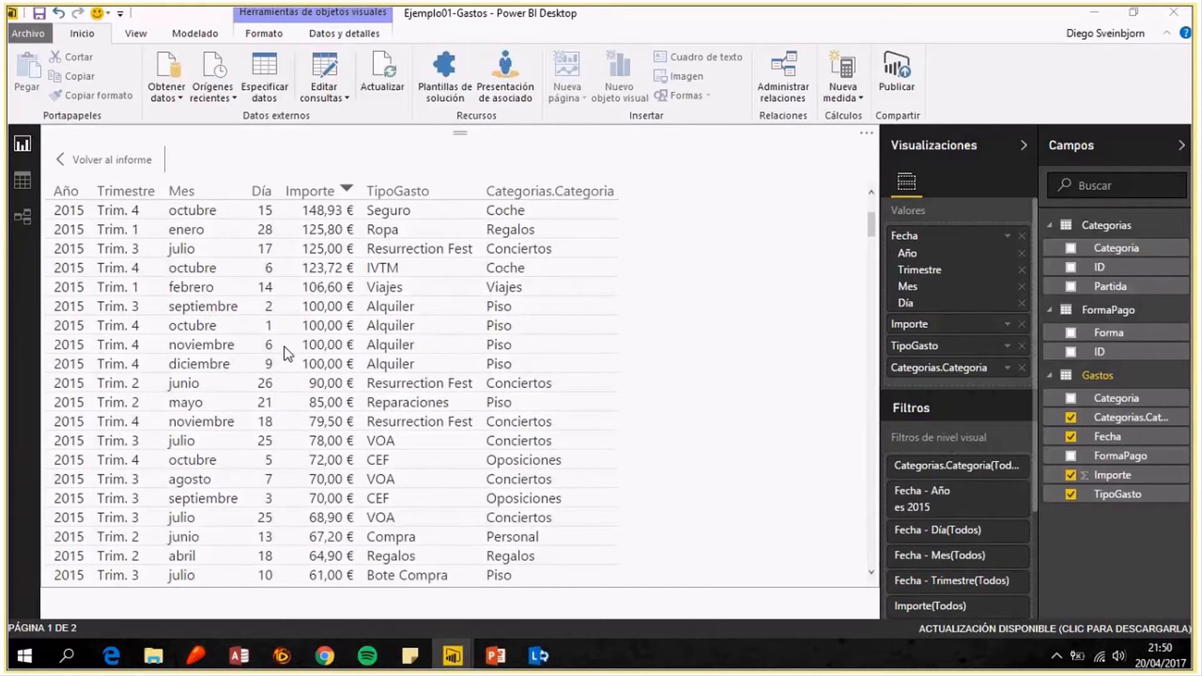
{"action": "scroll", "coordinate": [293, 345], "scroll_direction": "down", "scroll_amount": 2}
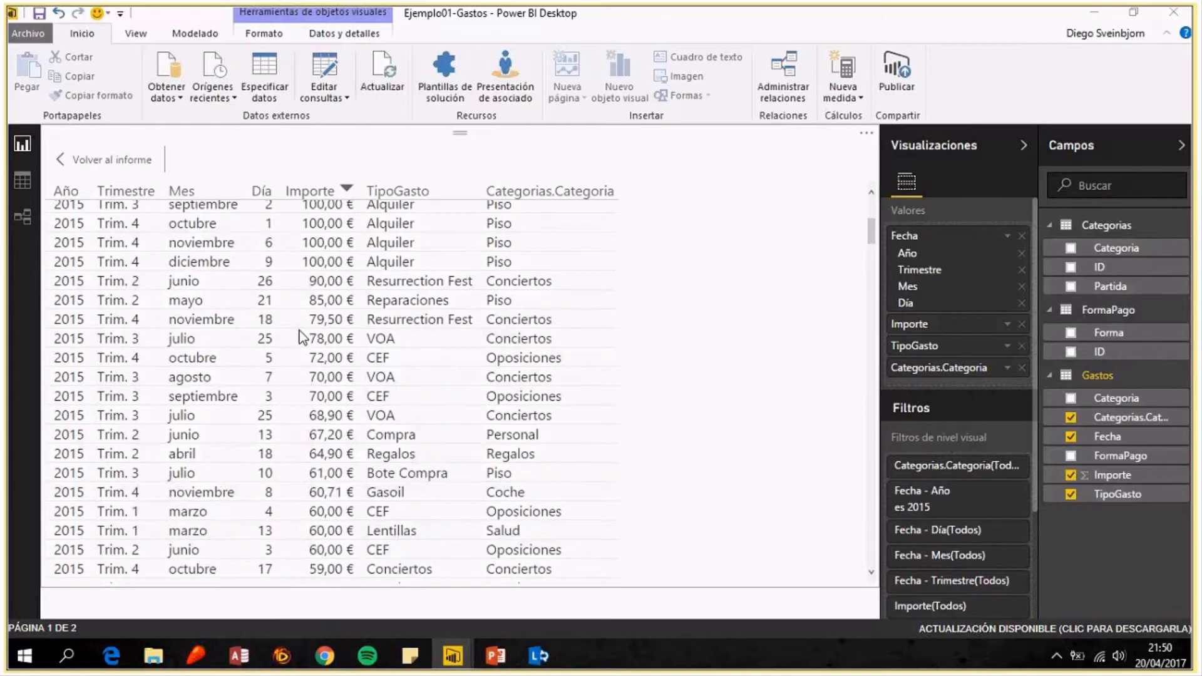
{"action": "scroll", "coordinate": [300, 338], "scroll_direction": "down", "scroll_amount": 1}
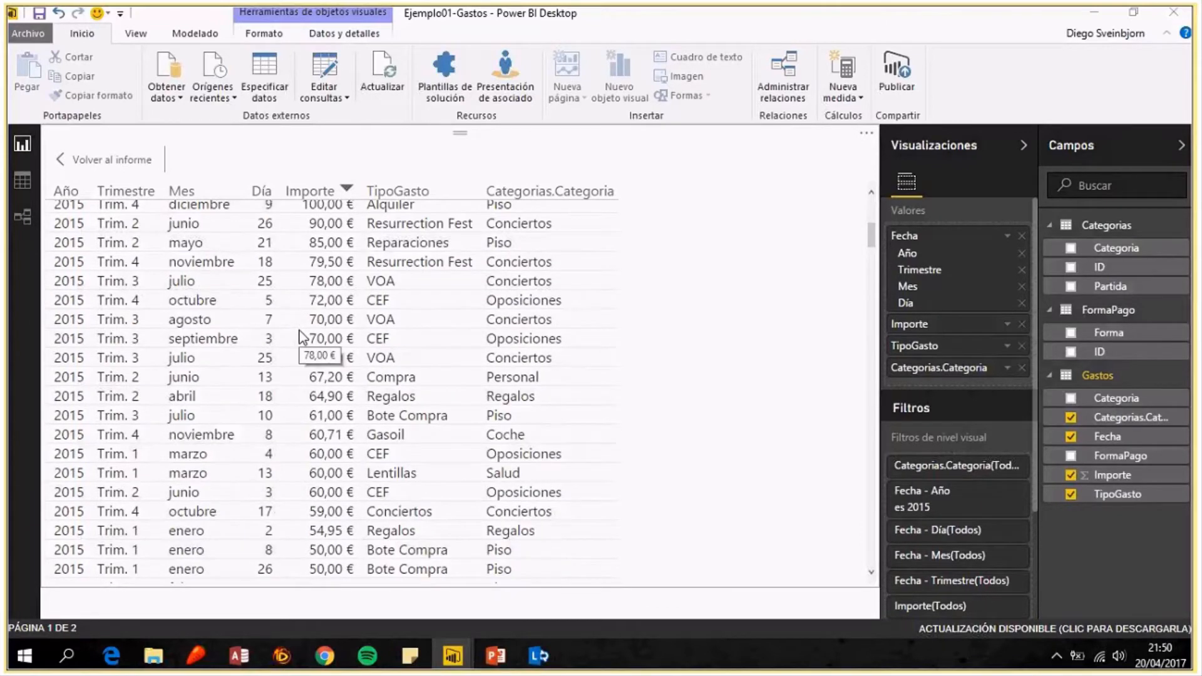
{"action": "scroll", "coordinate": [300, 338], "scroll_direction": "down", "scroll_amount": 1}
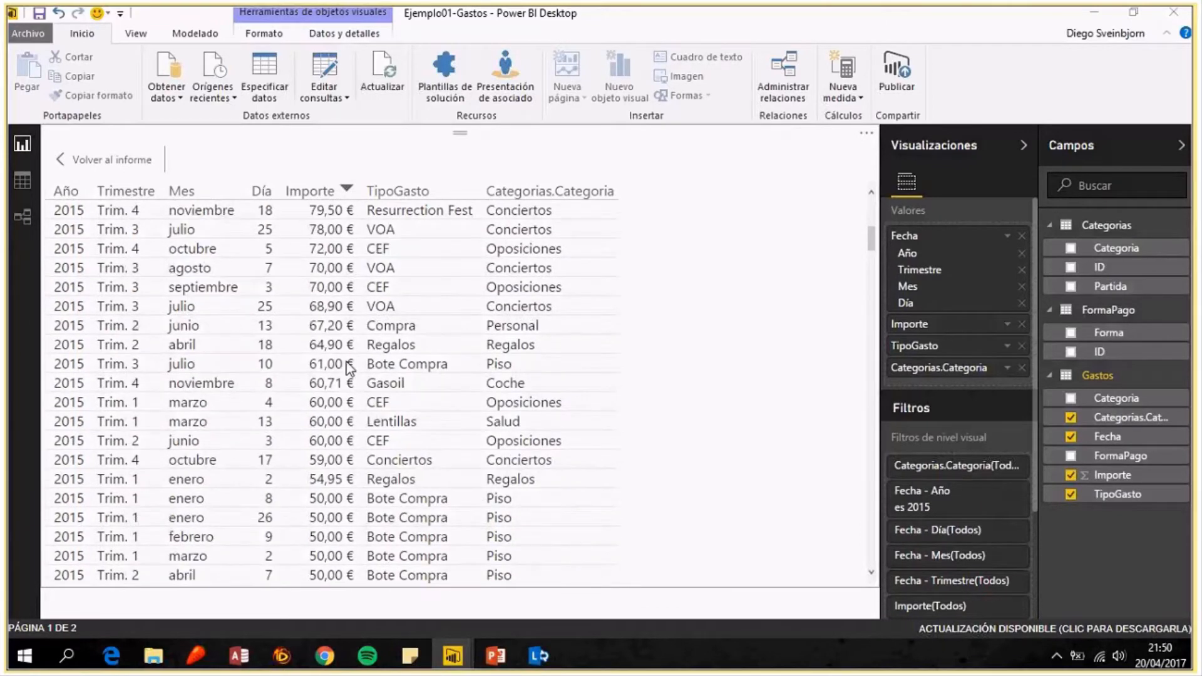
{"action": "scroll", "coordinate": [349, 368], "scroll_direction": "down", "scroll_amount": 3}
{"action": "scroll", "coordinate": [453, 383], "scroll_direction": "down", "scroll_amount": 6}
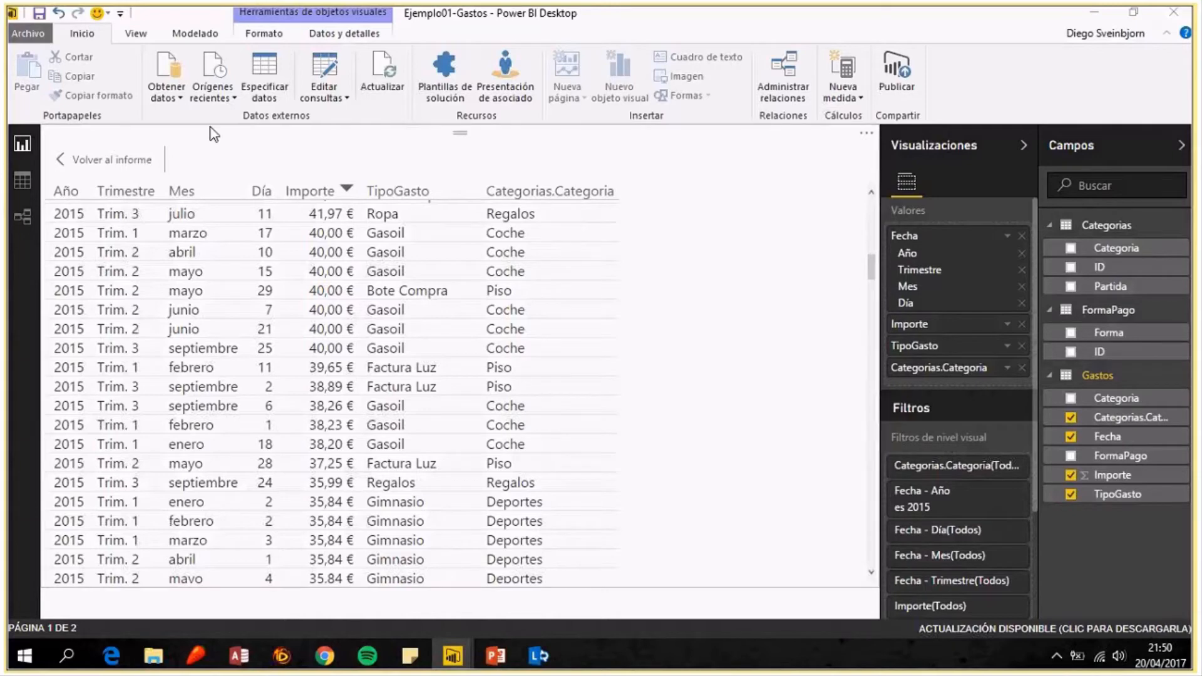
{"action": "left_click", "coordinate": [62, 164]}
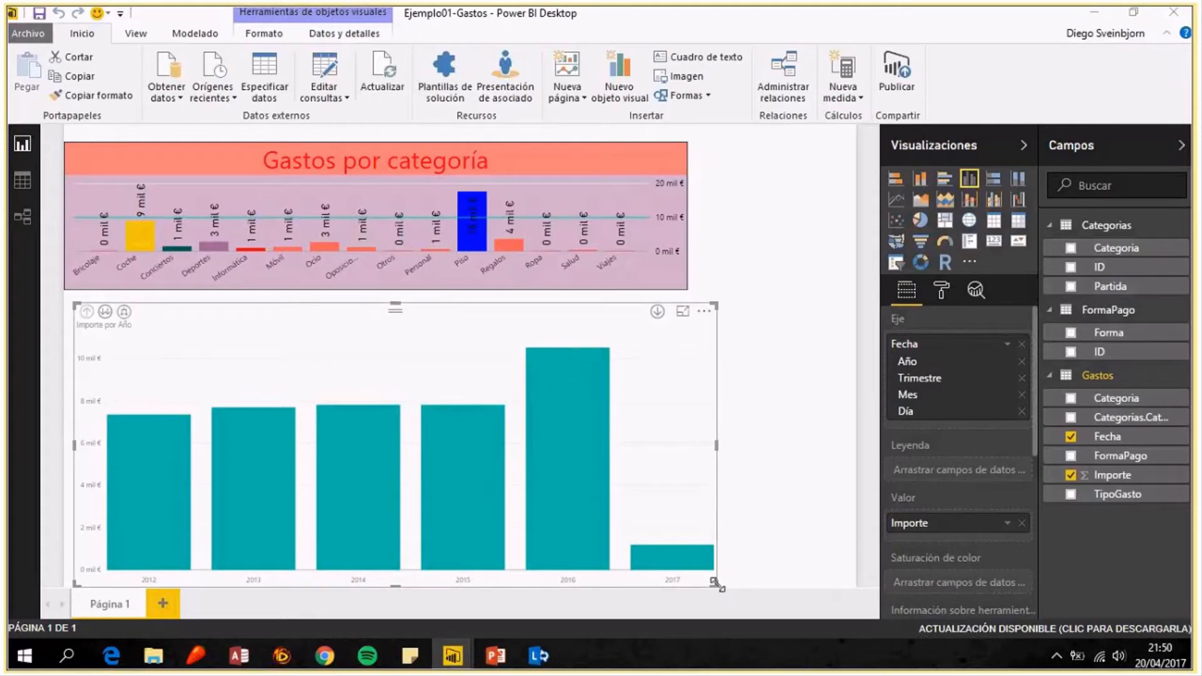
Shrink the Importe por Año chart into the page's lower-left corner and enlarge the Gastos por categoría chart in width and height.
{"action": "left_click_drag", "start_coordinate": [716, 583], "coordinate": [362, 576]}
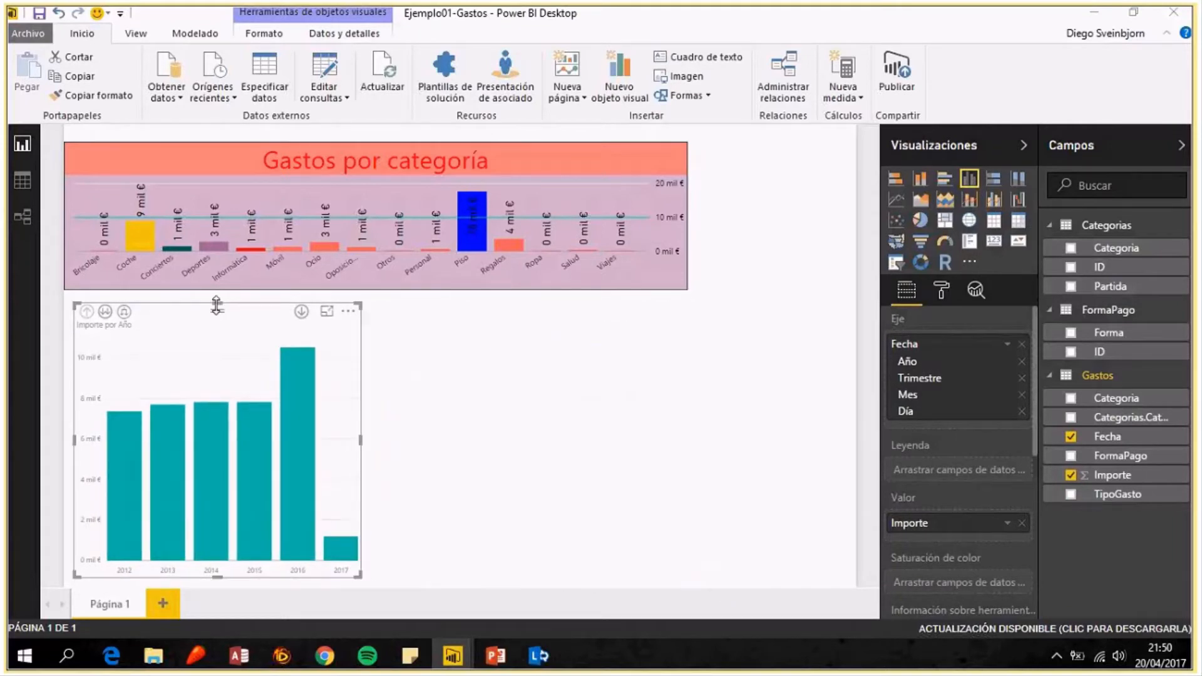
{"action": "left_click_drag", "start_coordinate": [217, 305], "coordinate": [204, 382]}
{"action": "left_click", "coordinate": [438, 338]}
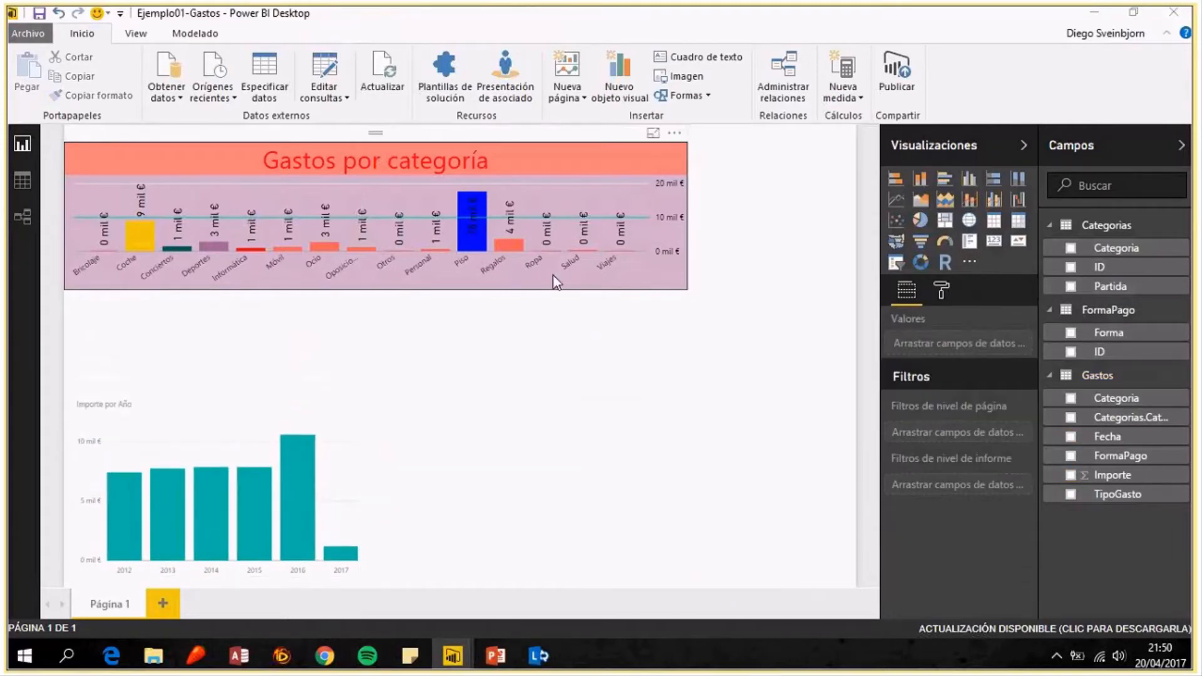
{"action": "left_click_drag", "start_coordinate": [685, 322], "coordinate": [850, 372]}
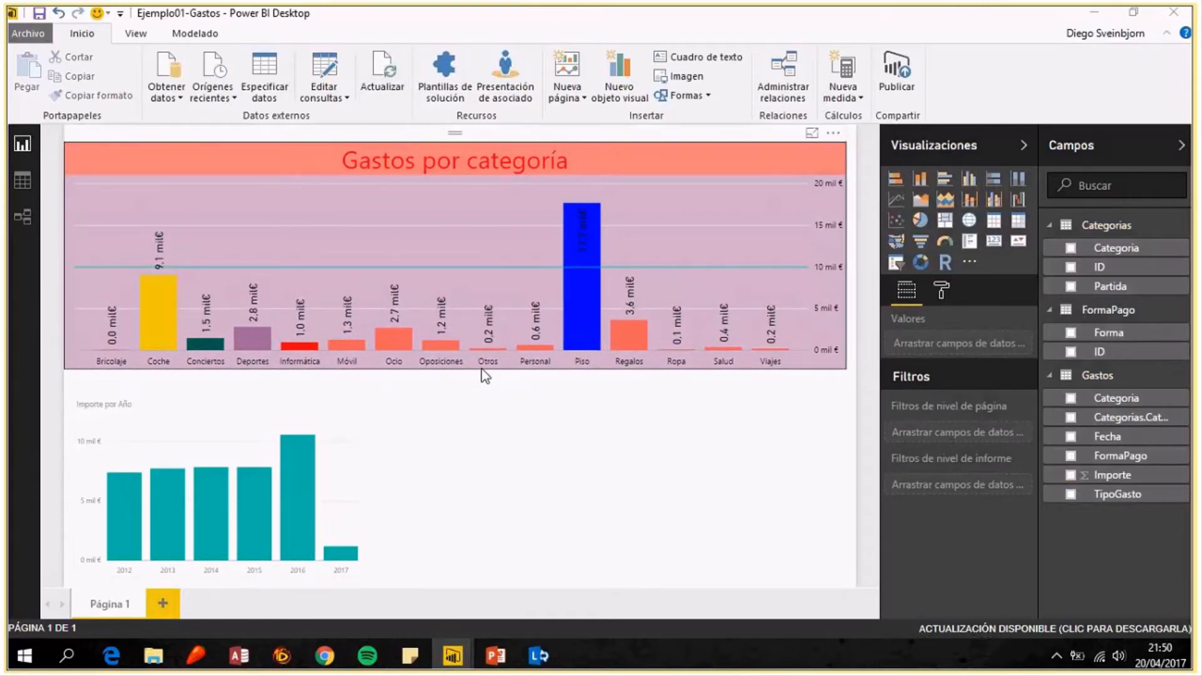
Lower the top edge of the Importe por Año chart slightly and extend the Gastos por categoría chart to the page's right edge.
{"action": "left_click", "coordinate": [306, 498]}
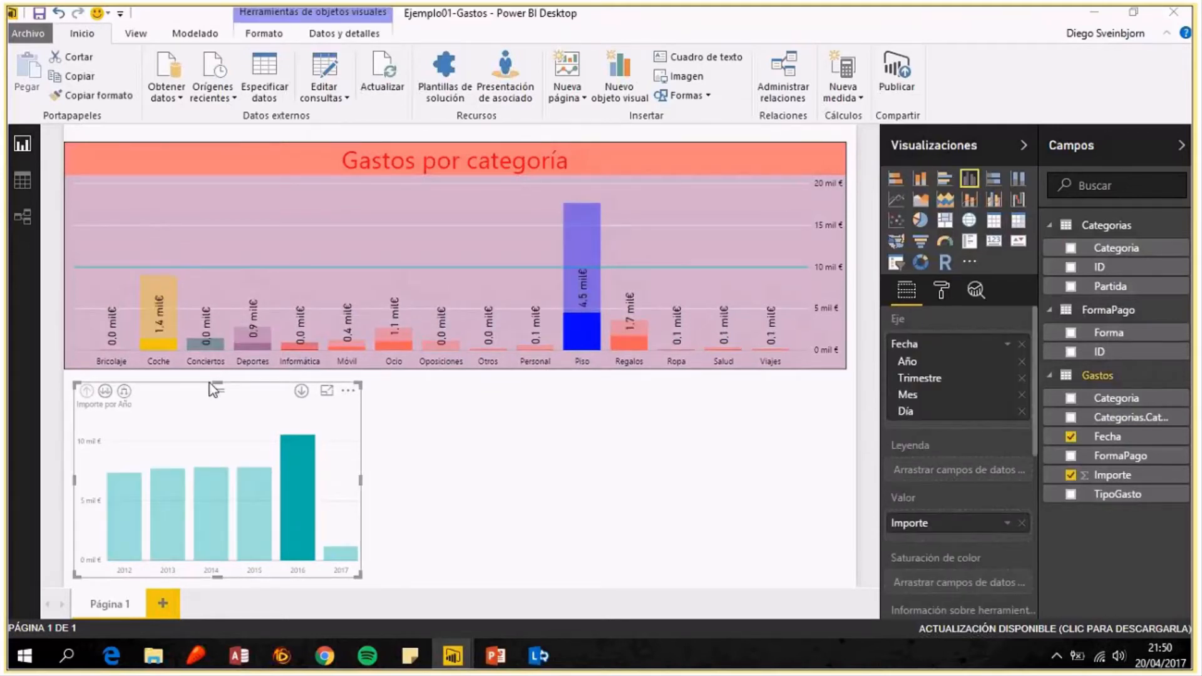
{"action": "left_click_drag", "start_coordinate": [214, 389], "coordinate": [215, 409]}
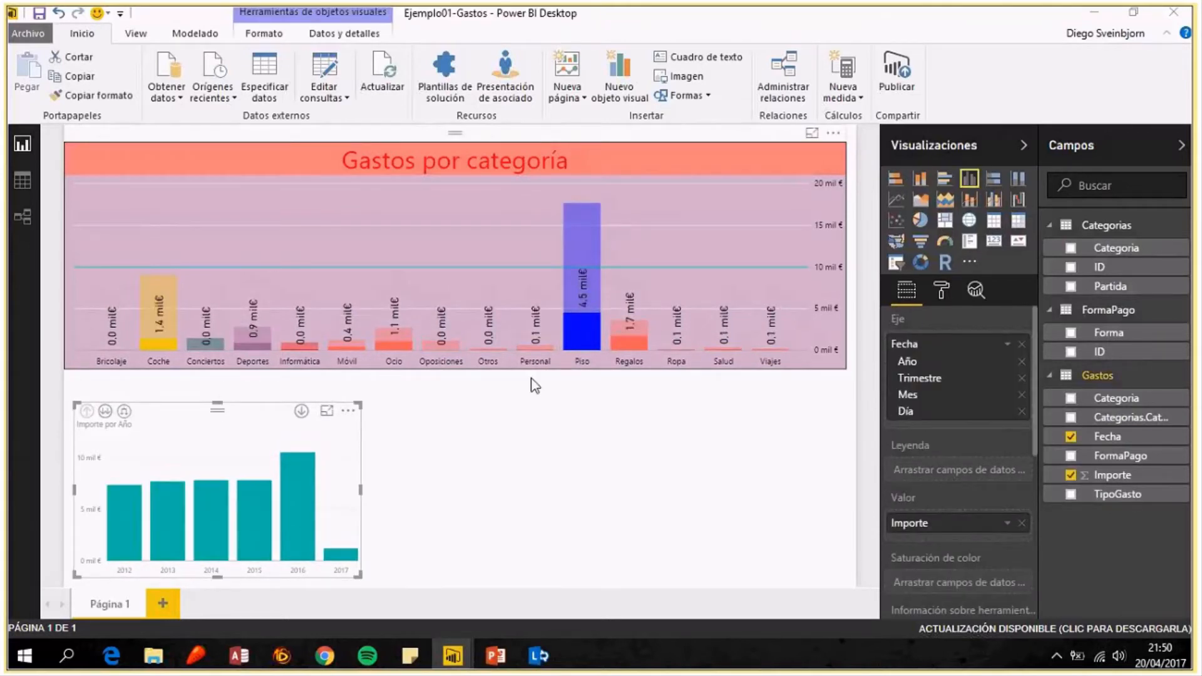
{"action": "left_click", "coordinate": [543, 246]}
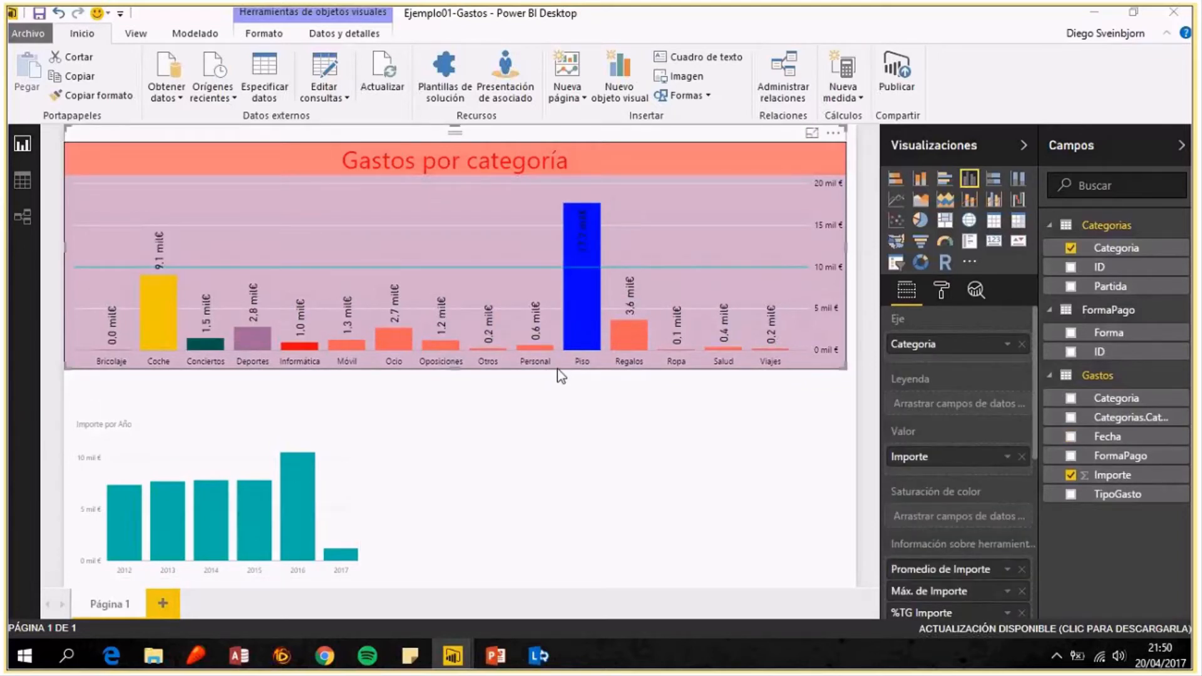
{"action": "left_click_drag", "start_coordinate": [846, 369], "coordinate": [857, 389]}
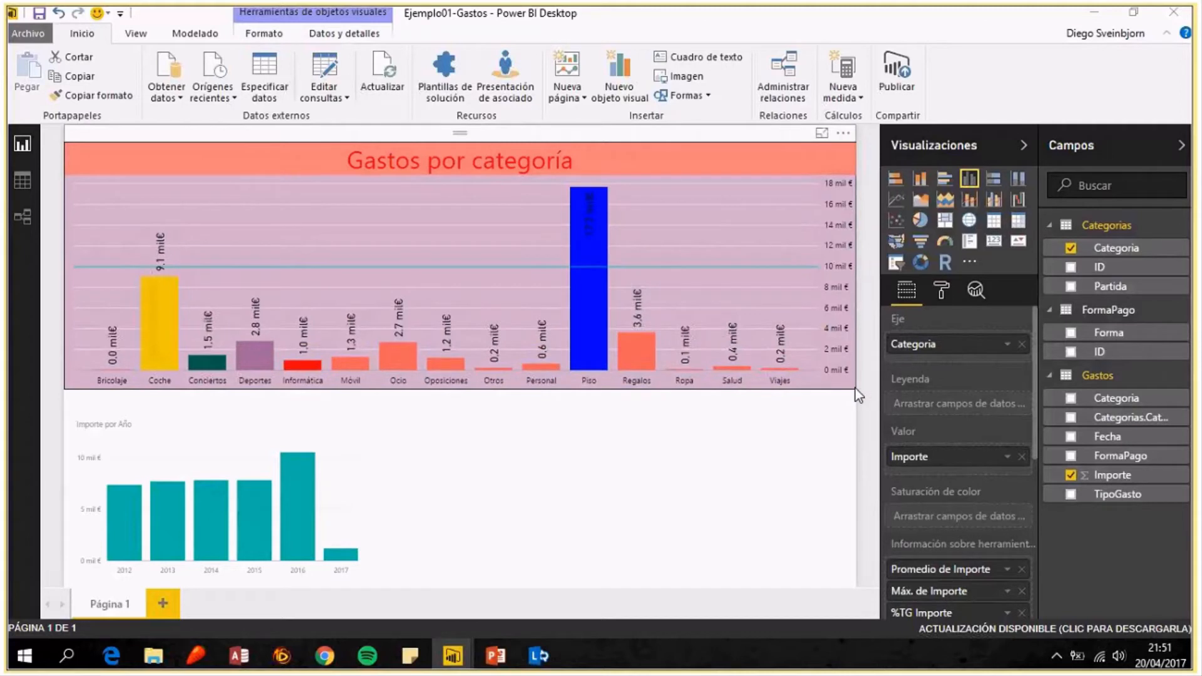
Highlight 2016, 2015, 2014 and 2017 in turn in the yearly chart to compare their category expenses, and clear the highlight.
{"action": "left_click", "coordinate": [299, 506]}
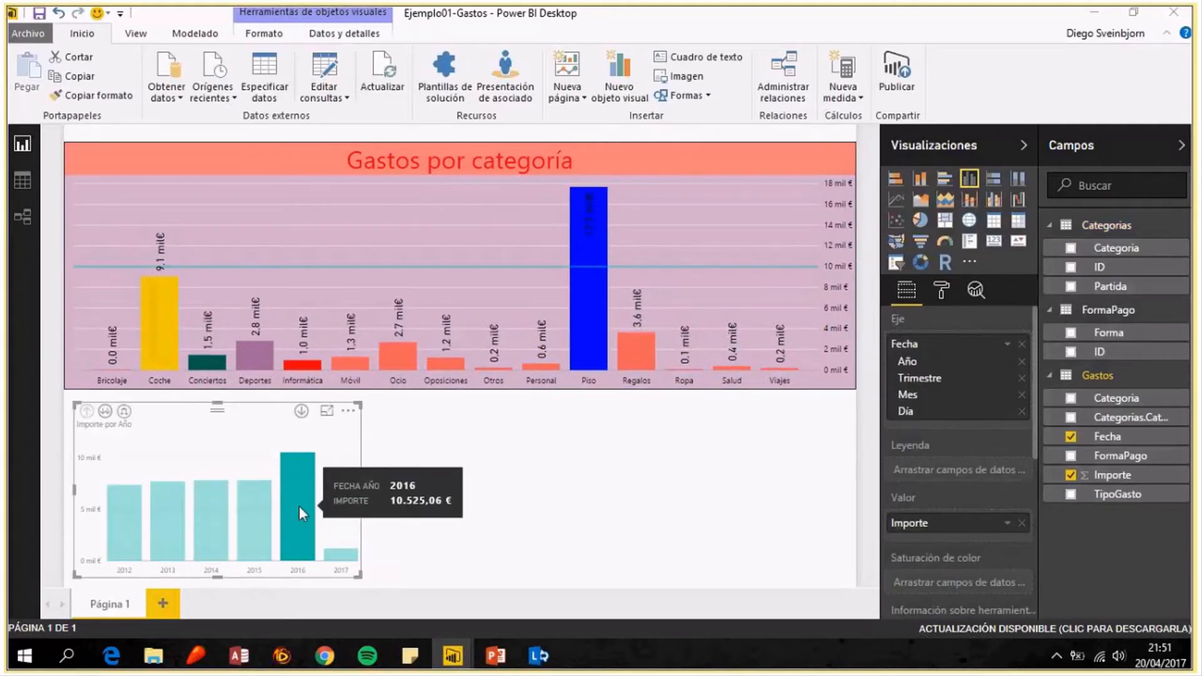
{"action": "mouse_move", "coordinate": [588, 341]}
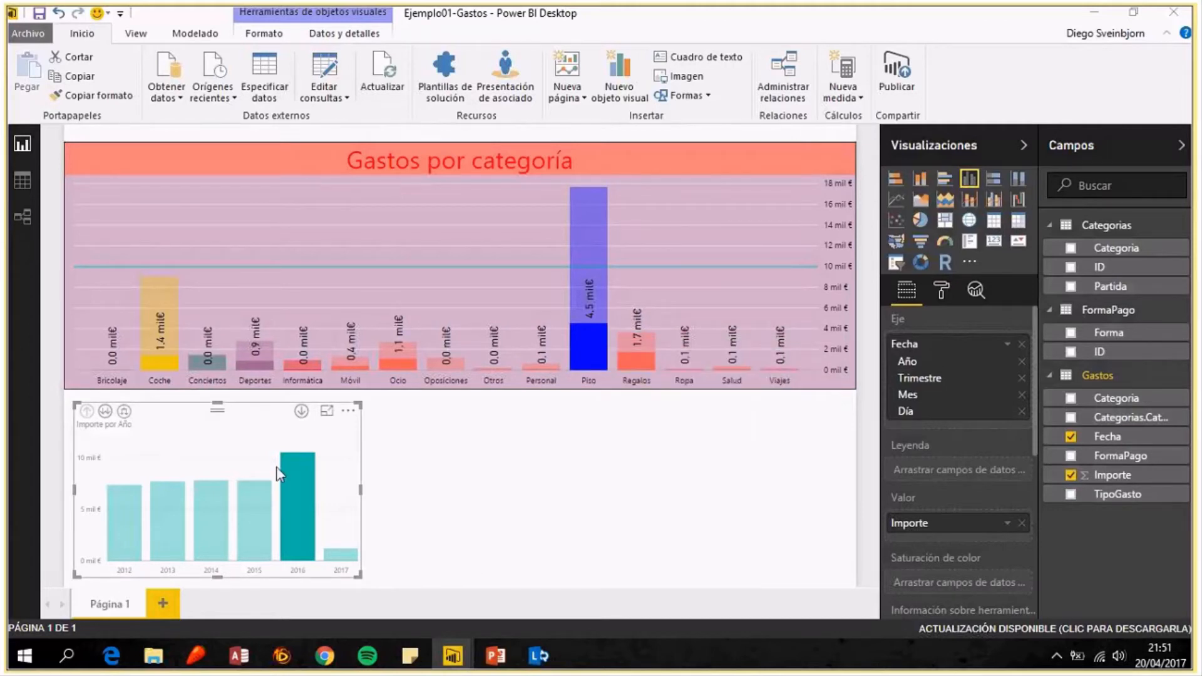
{"action": "left_click", "coordinate": [254, 494]}
{"action": "mouse_move", "coordinate": [599, 363]}
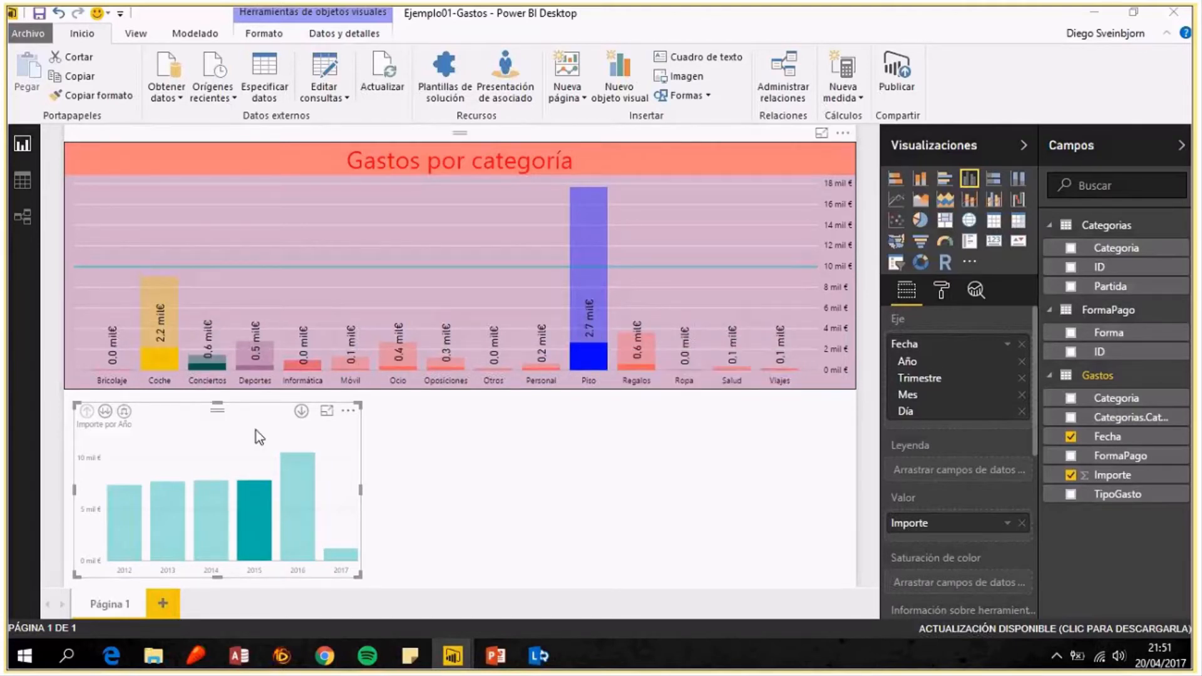
{"action": "left_click", "coordinate": [208, 517]}
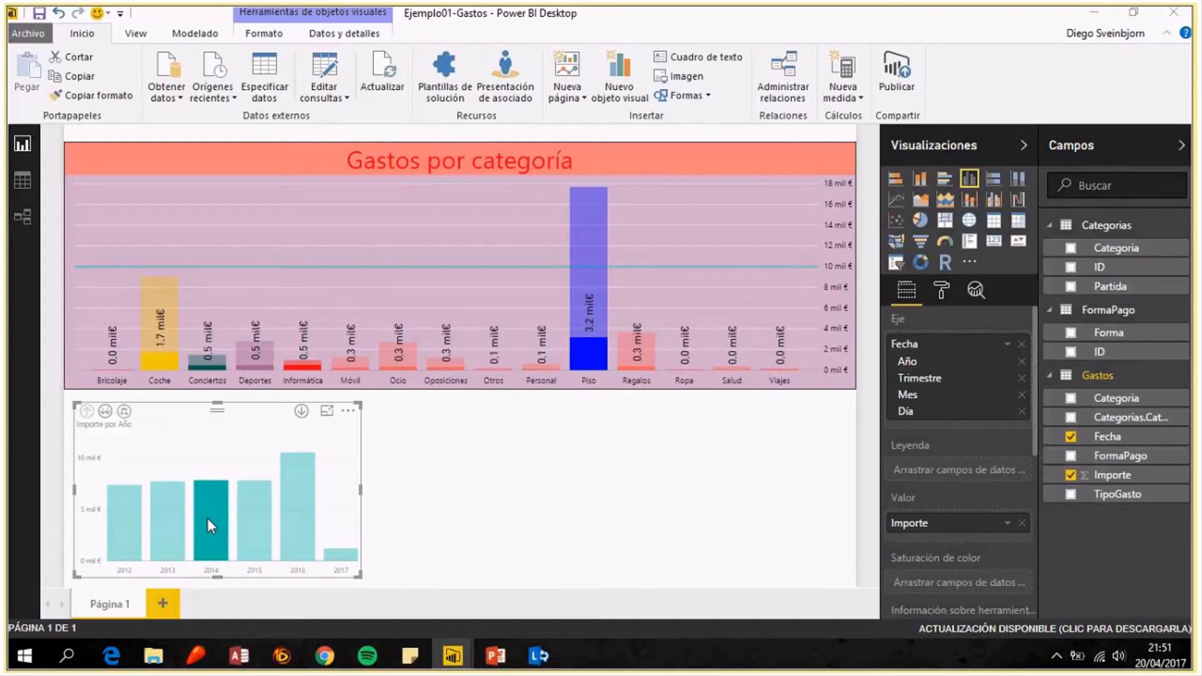
{"action": "left_click", "coordinate": [352, 557]}
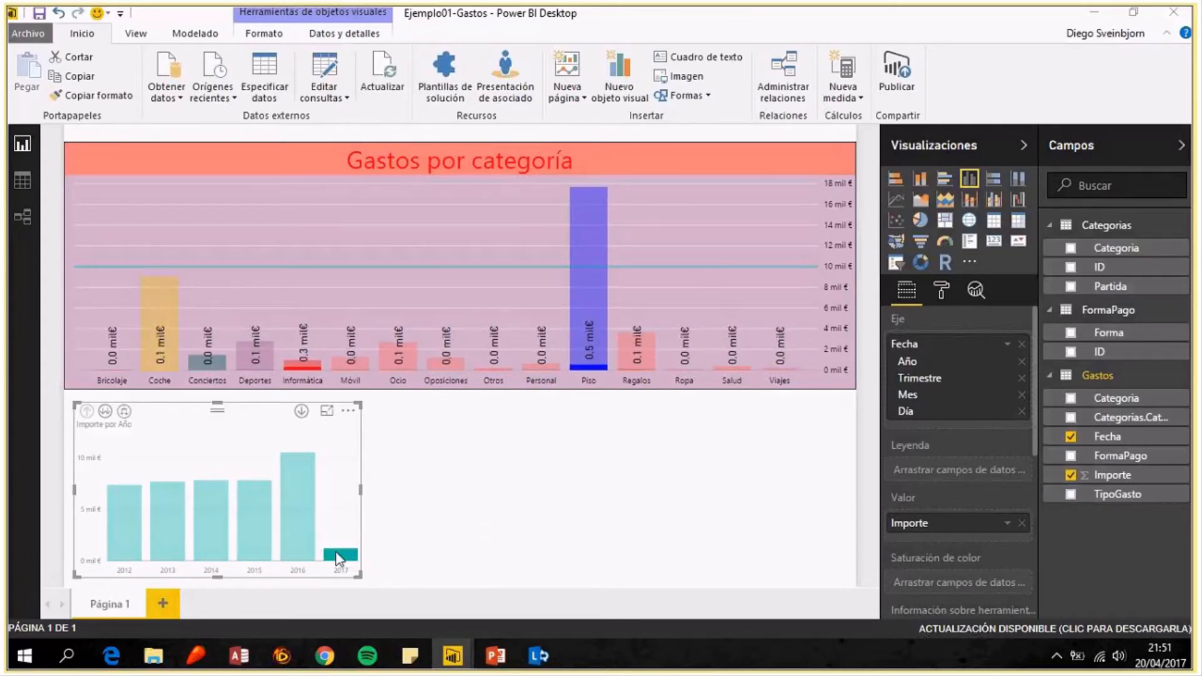
{"action": "left_click", "coordinate": [345, 555]}
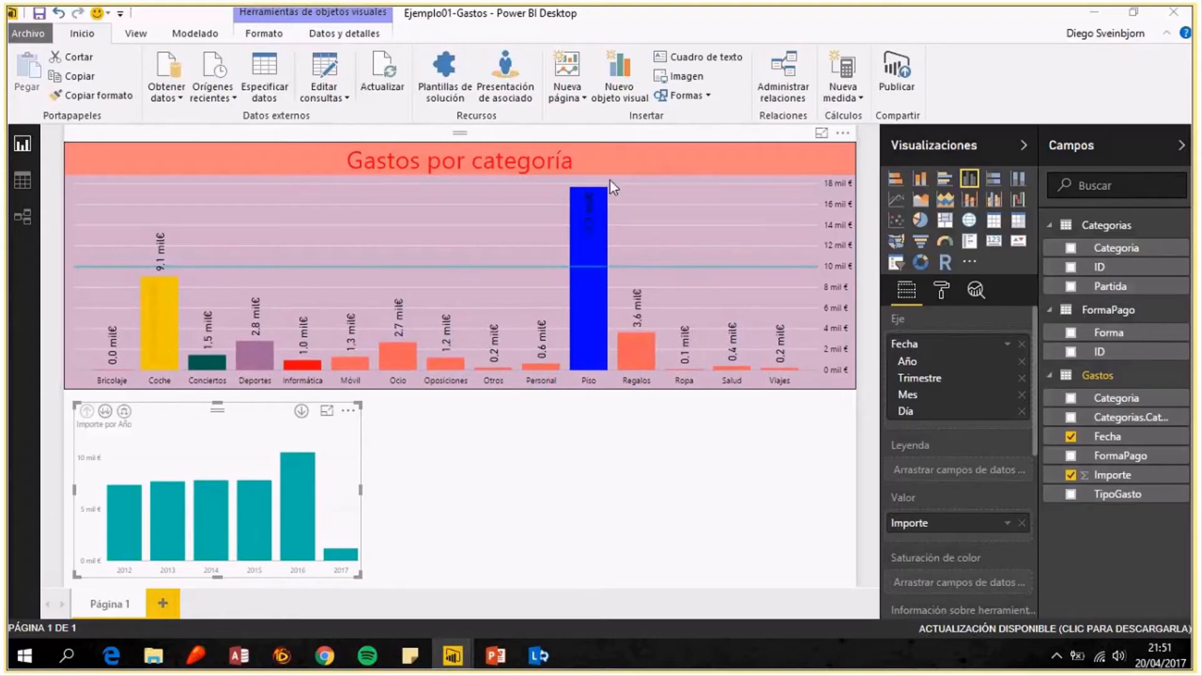
Highlight the Piso category in Gastos por categoría and inspect its share of the expenses in the yearly columns.
{"action": "mouse_move", "coordinate": [584, 216]}
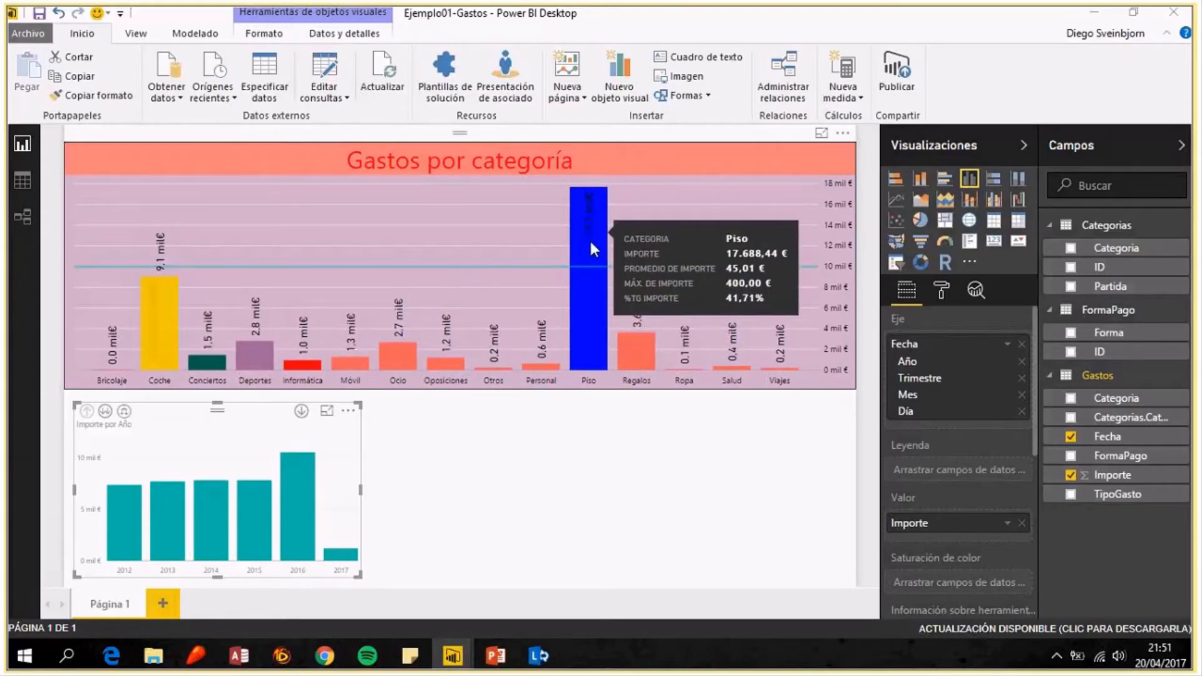
{"action": "left_click", "coordinate": [592, 246]}
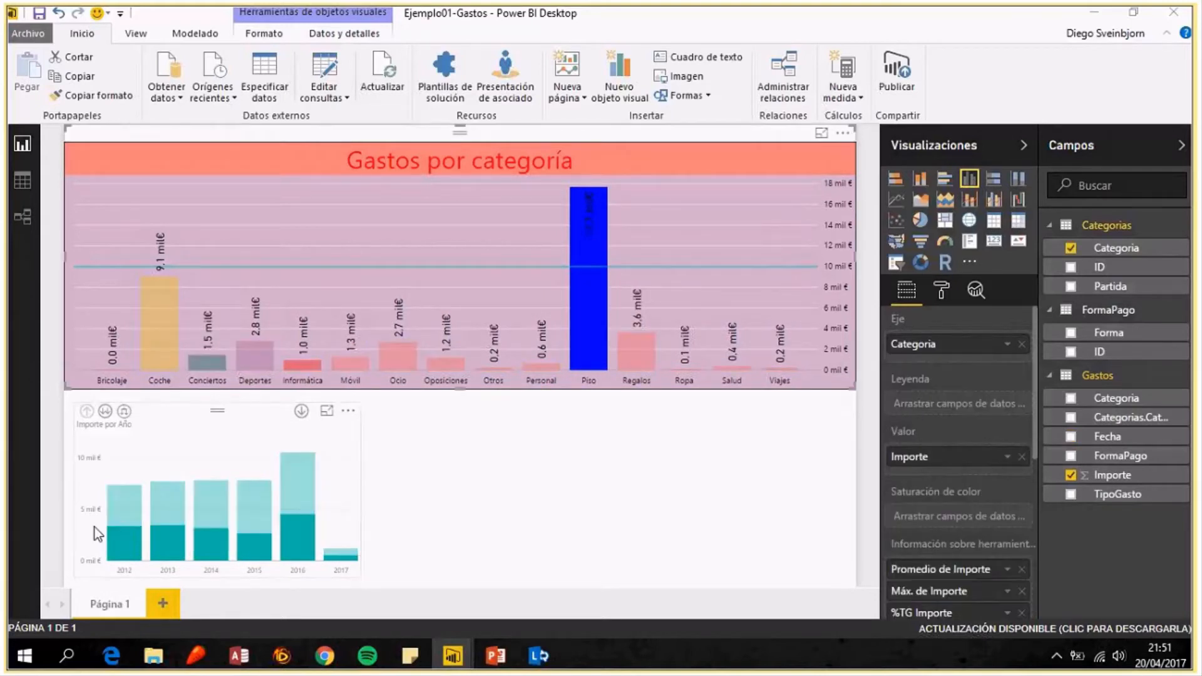
{"action": "mouse_move", "coordinate": [142, 553]}
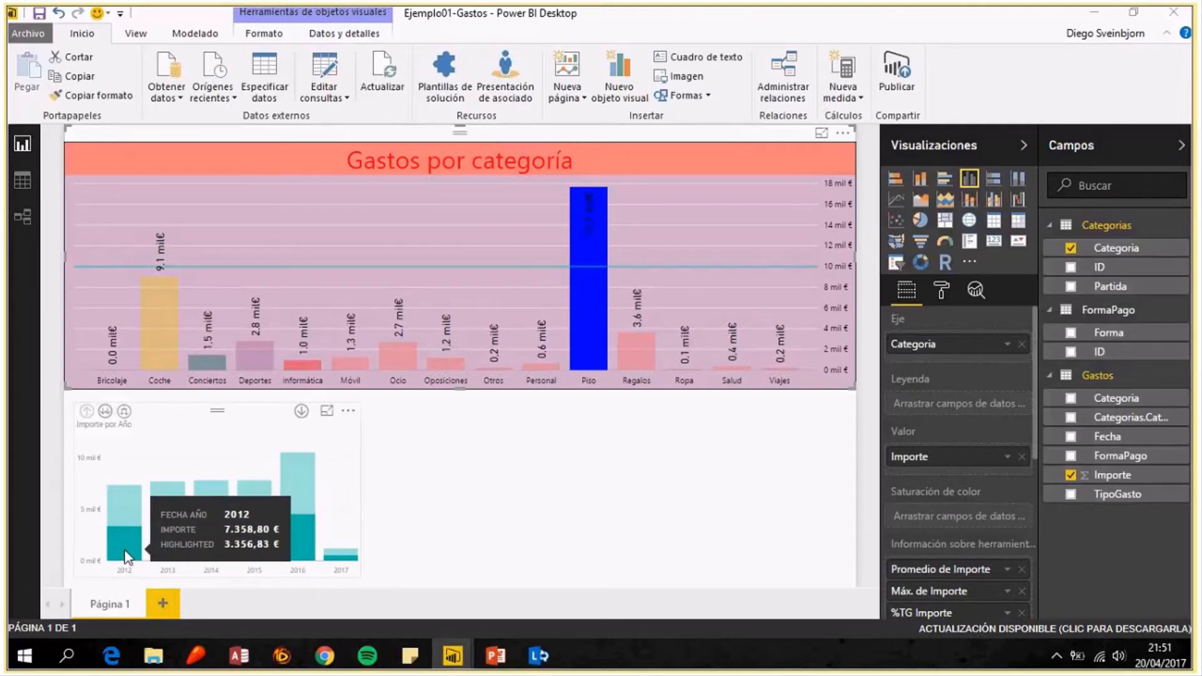
{"action": "mouse_move", "coordinate": [210, 567]}
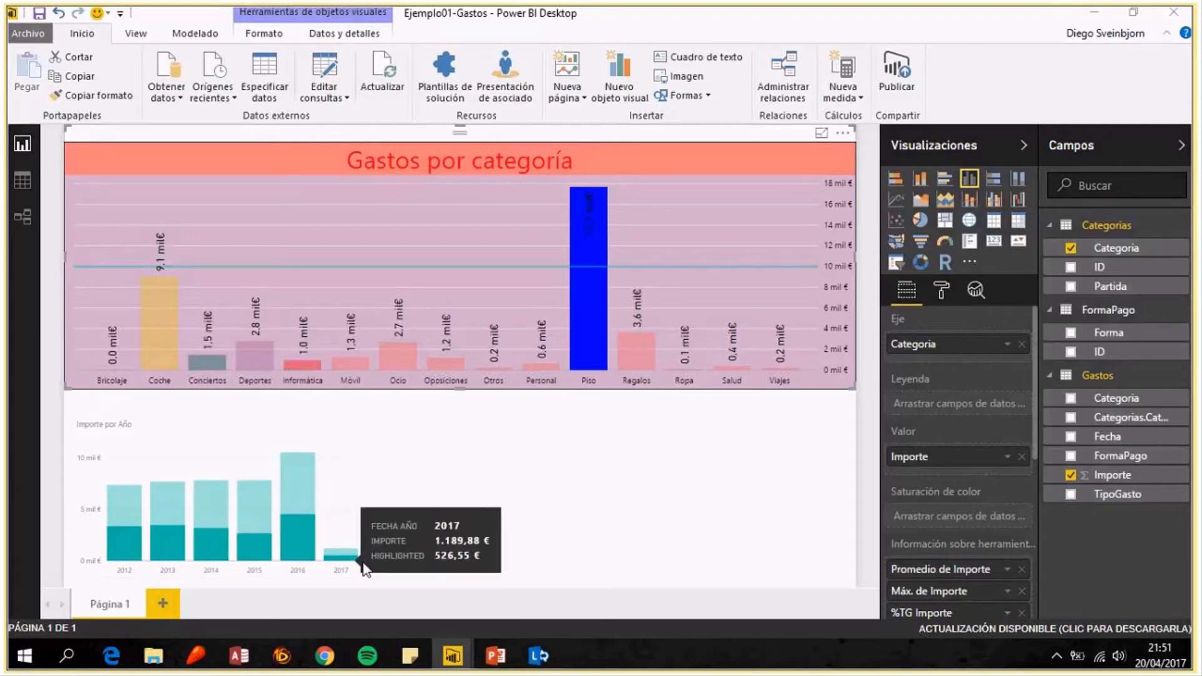
Highlight Ocio, Coche, Deportes and Piso in turn to compare their yearly shares, and clear the highlight and chart selection.
{"action": "left_click", "coordinate": [395, 357]}
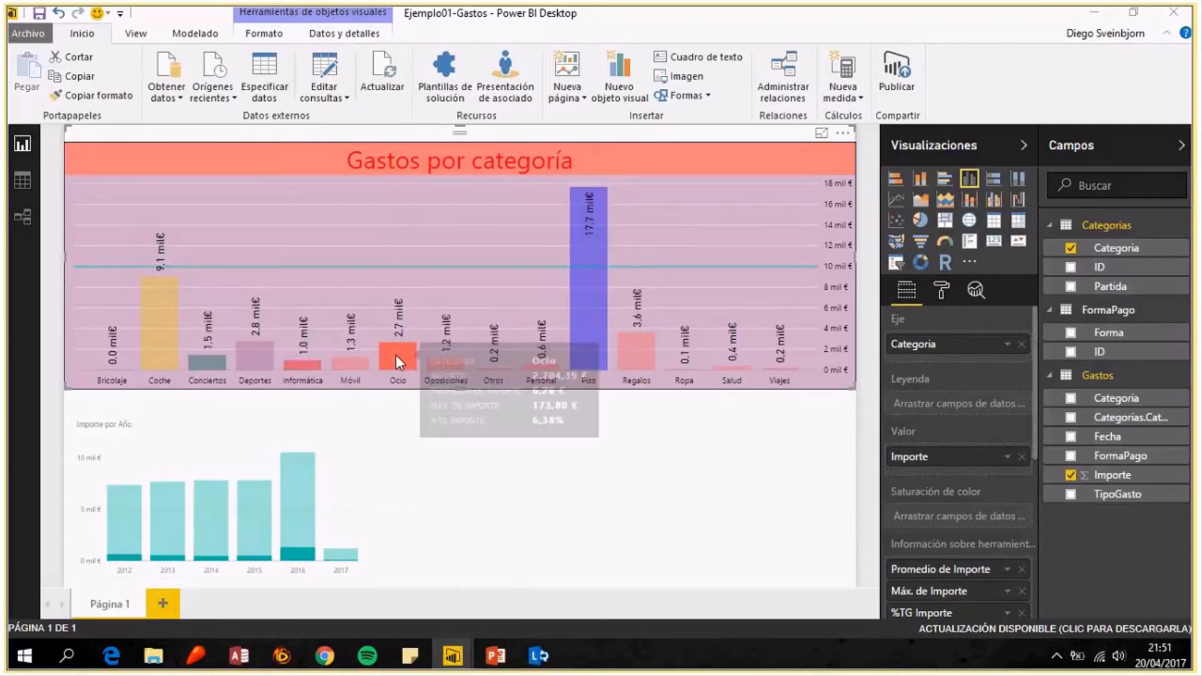
{"action": "left_click", "coordinate": [159, 317]}
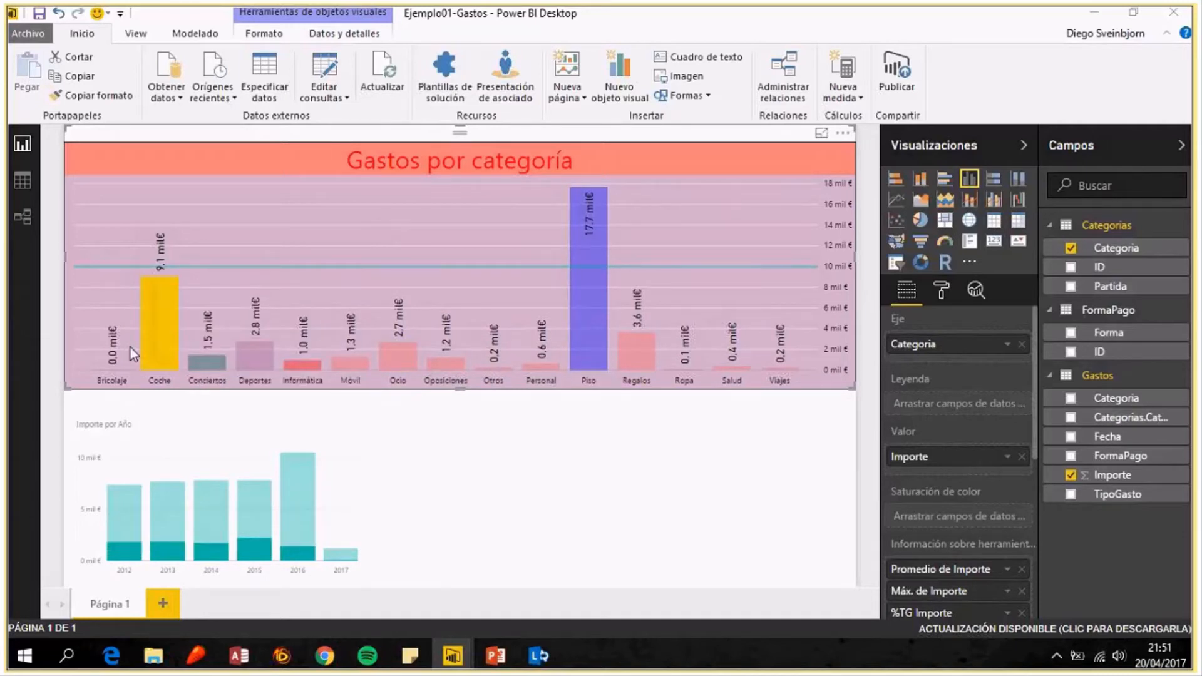
{"action": "left_click", "coordinate": [253, 355]}
{"action": "left_click", "coordinate": [588, 343]}
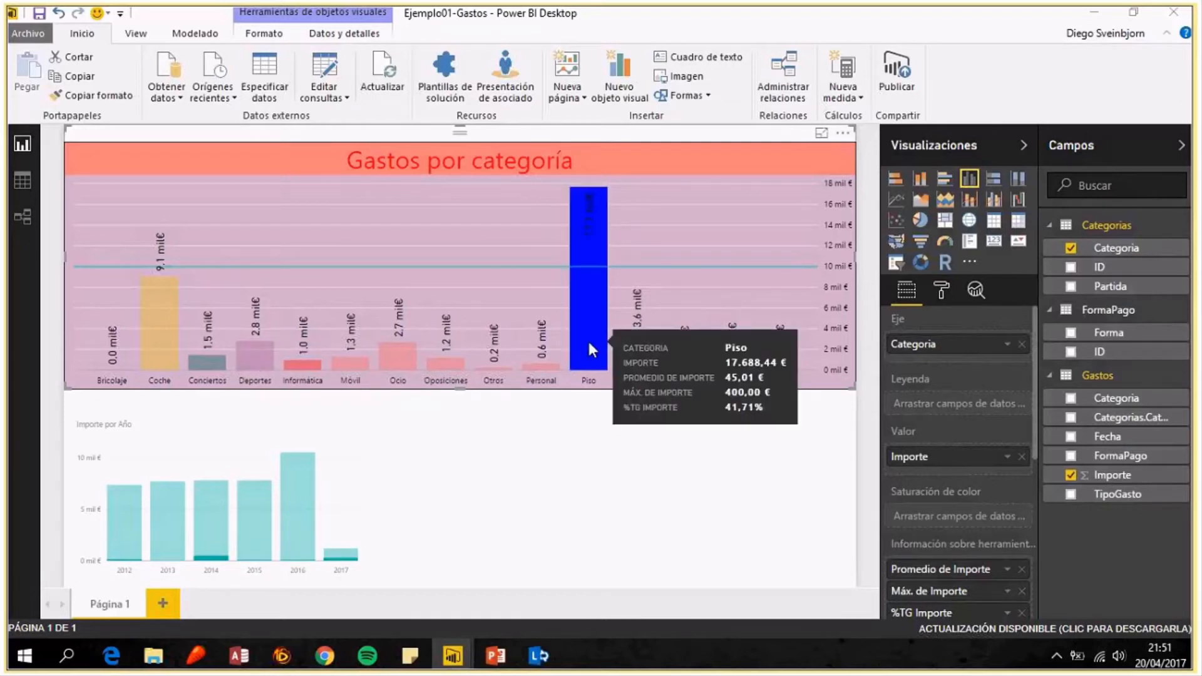
{"action": "left_click", "coordinate": [588, 325]}
{"action": "left_click", "coordinate": [557, 482]}
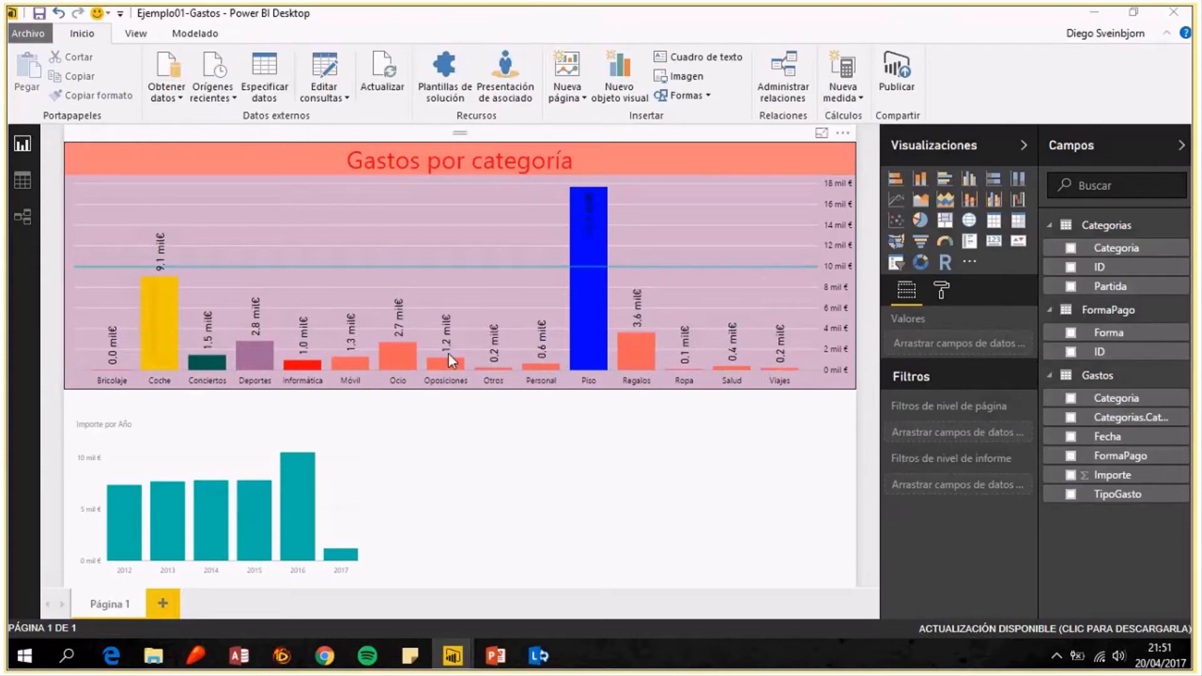
Turn on interaction editing for the Gastos por categoría chart.
{"action": "left_click", "coordinate": [373, 238]}
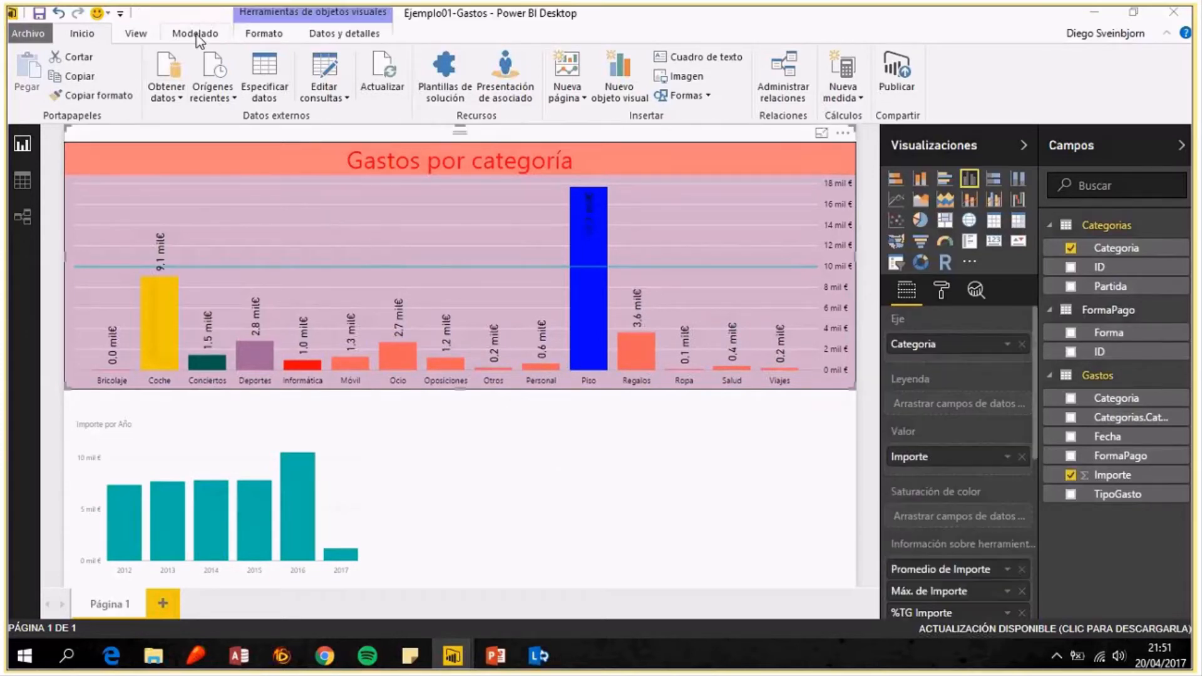
{"action": "left_click", "coordinate": [197, 37]}
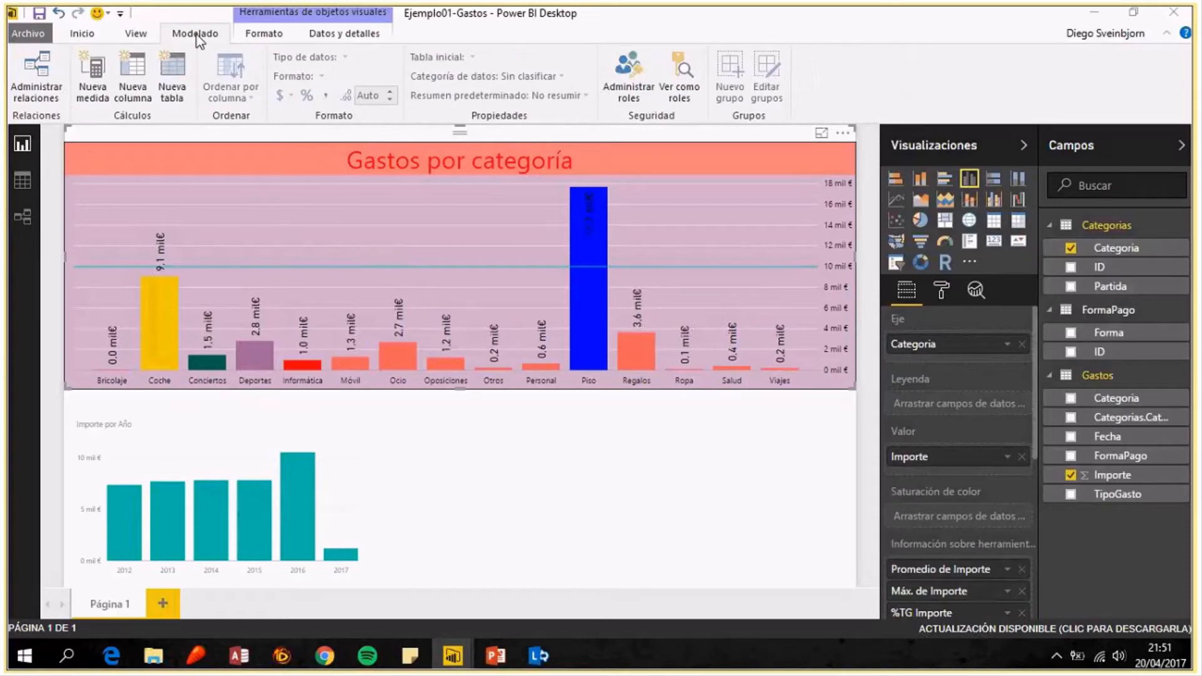
{"action": "left_click", "coordinate": [277, 38]}
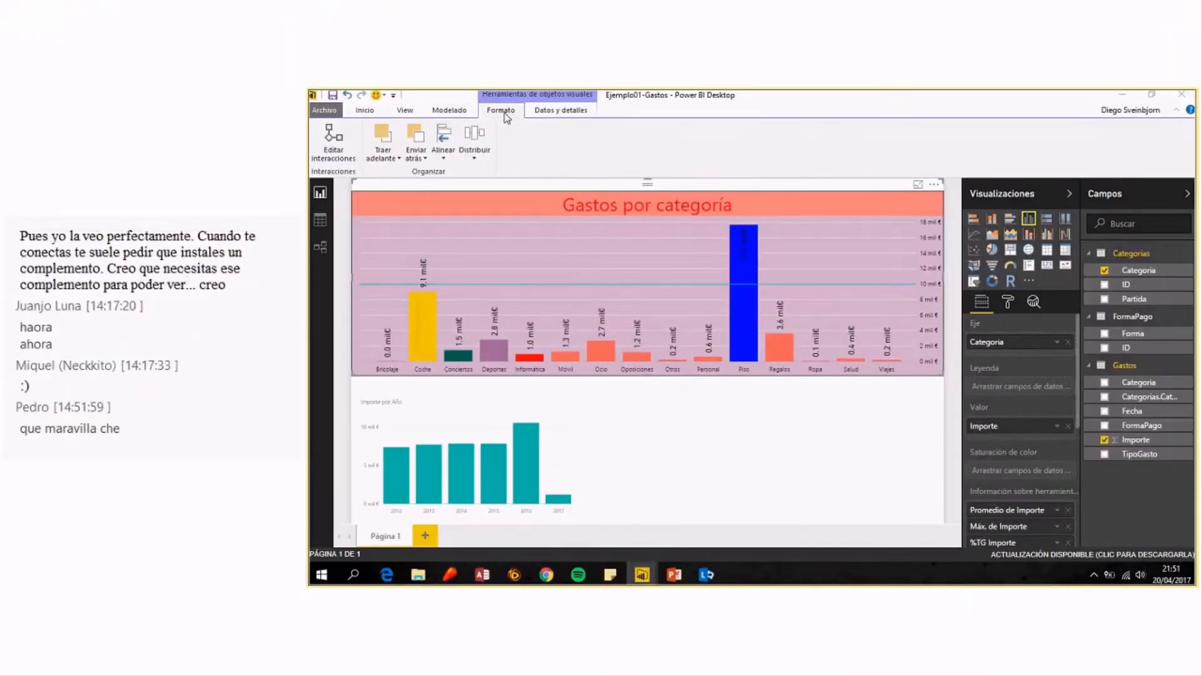
{"action": "left_click", "coordinate": [334, 139]}
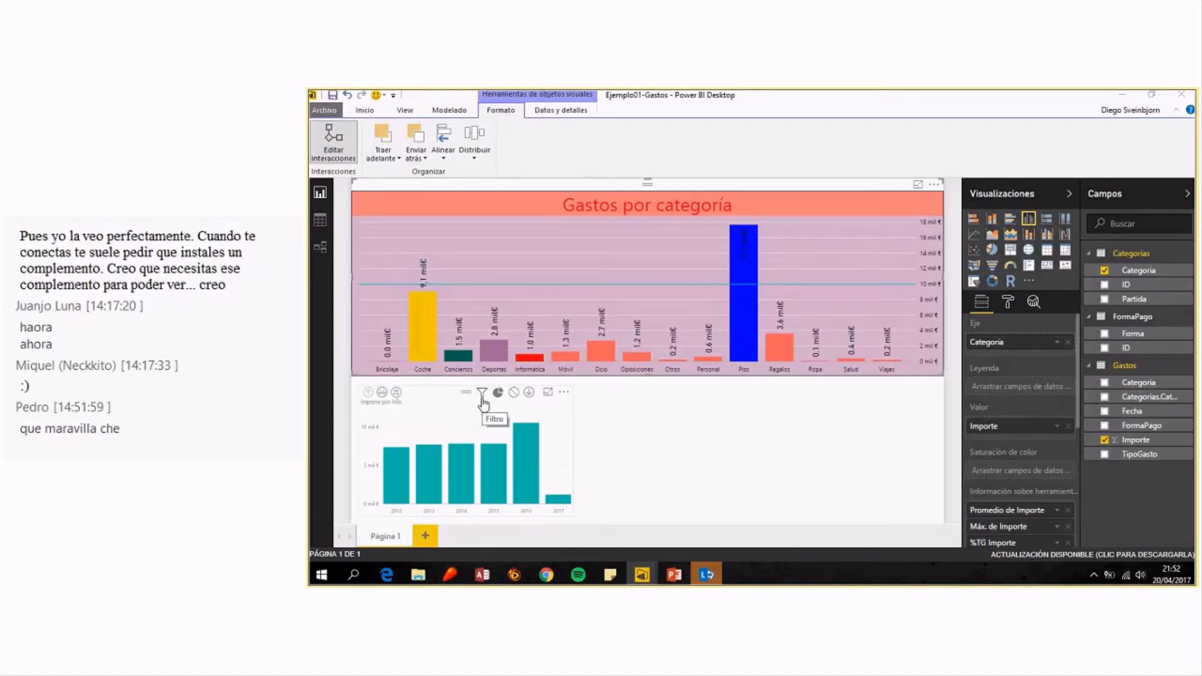
Set Importe por Año to have no interaction with Gastos por categoría, and test it by selecting Regalos and Piso.
{"action": "left_click", "coordinate": [514, 393]}
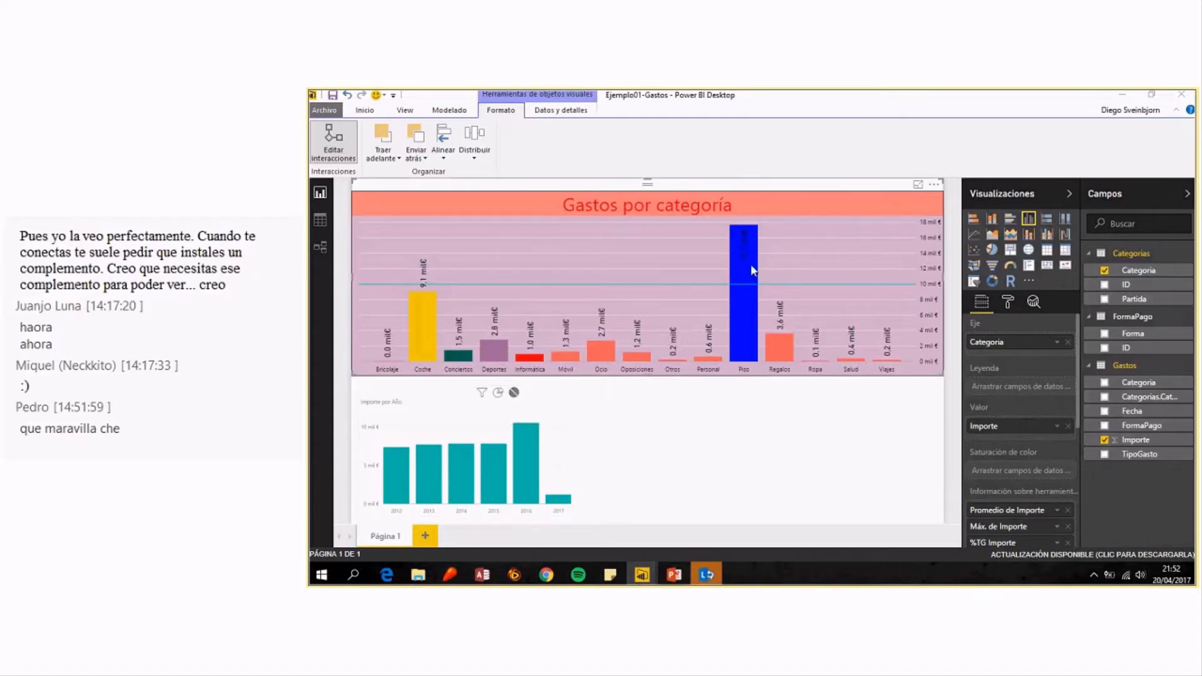
{"action": "mouse_move", "coordinate": [747, 258]}
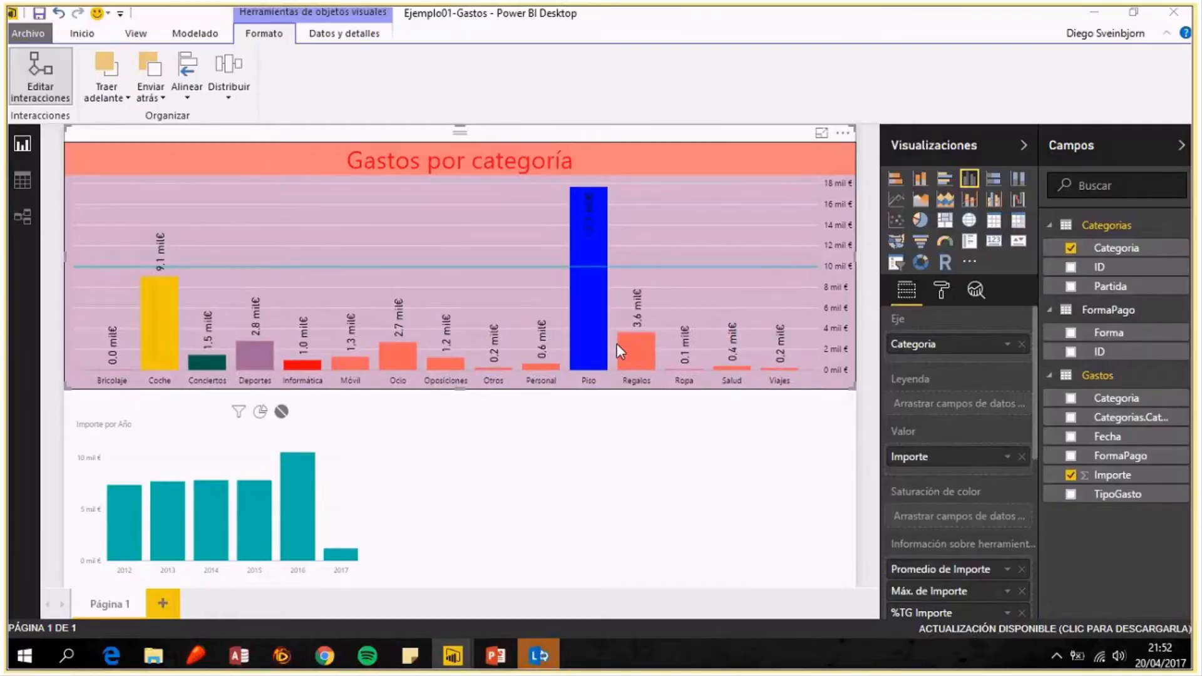
{"action": "left_click", "coordinate": [617, 344]}
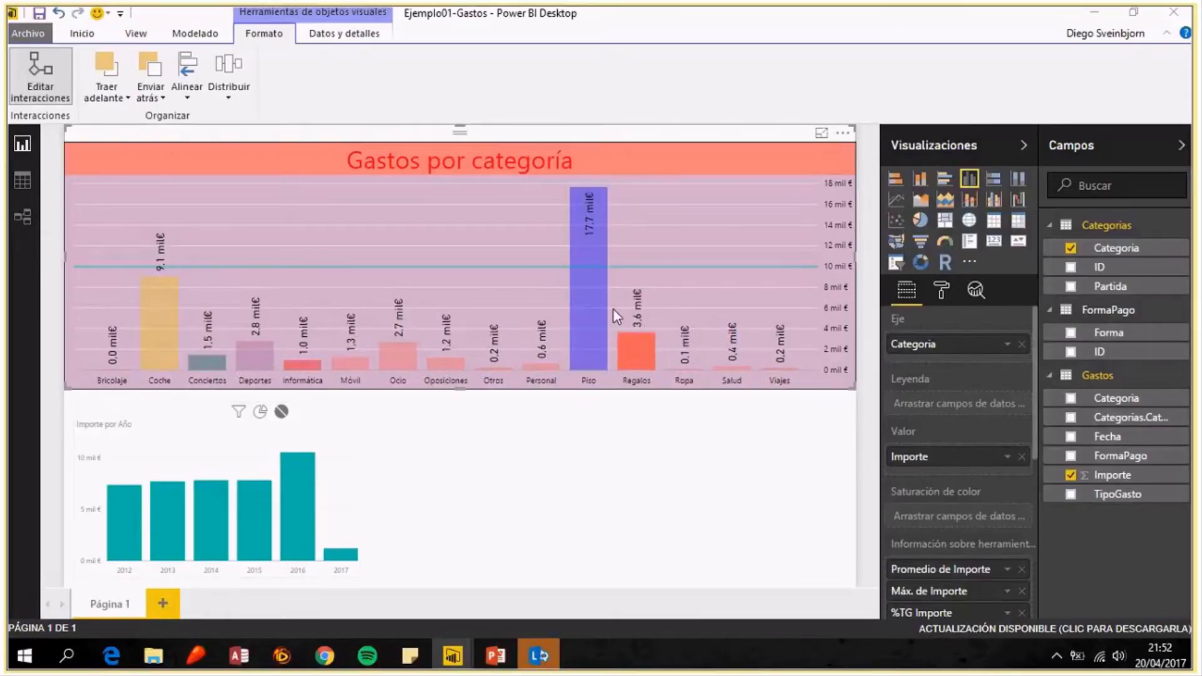
{"action": "left_click", "coordinate": [595, 294]}
Switch the Importe por Año interaction to highlighting, and test it by selecting Regalos and Piso in Gastos por categoría.
{"action": "left_click", "coordinate": [259, 410]}
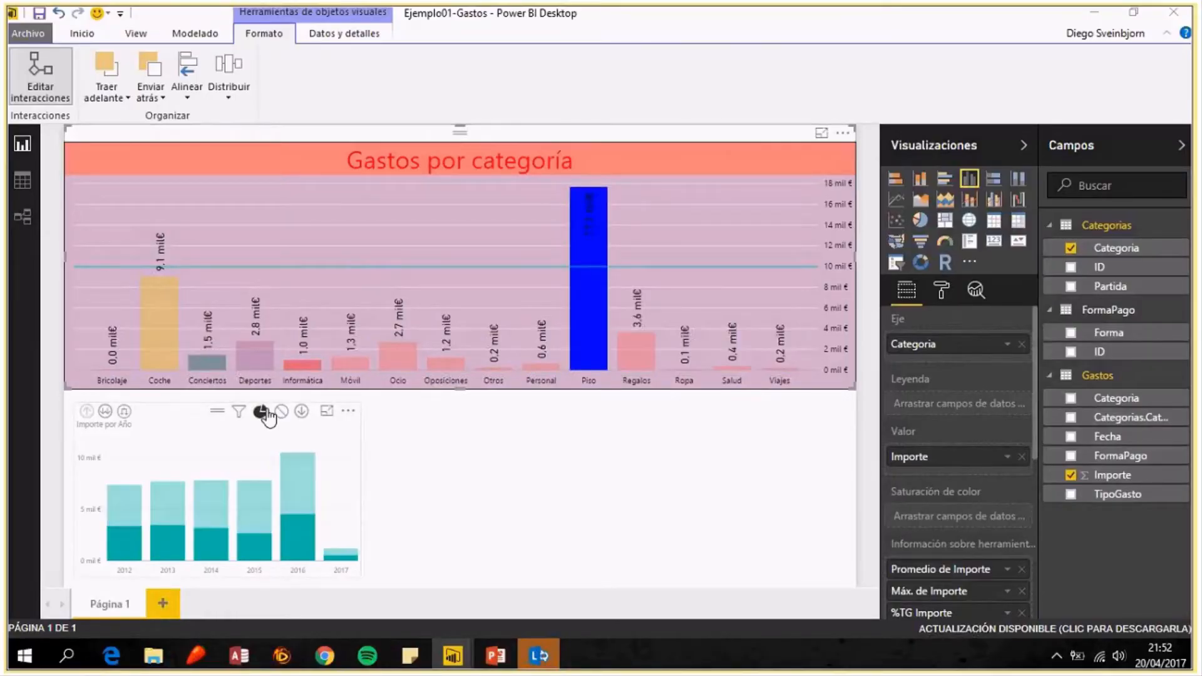
{"action": "left_click", "coordinate": [644, 352]}
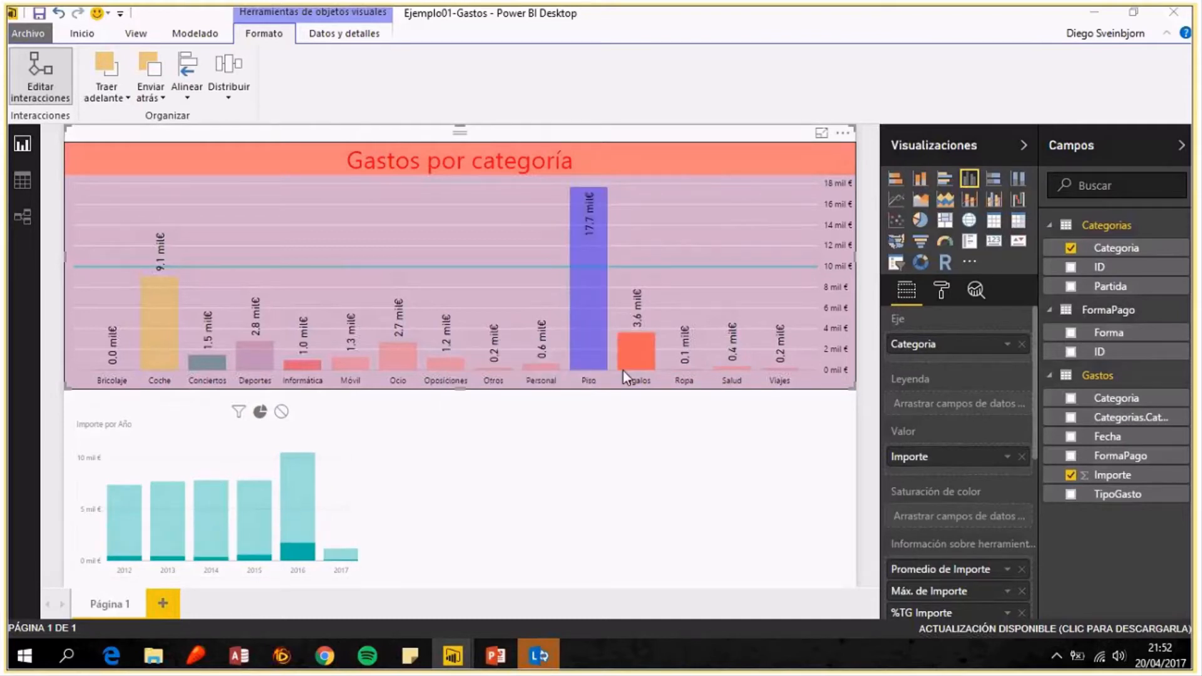
{"action": "left_click", "coordinate": [578, 347]}
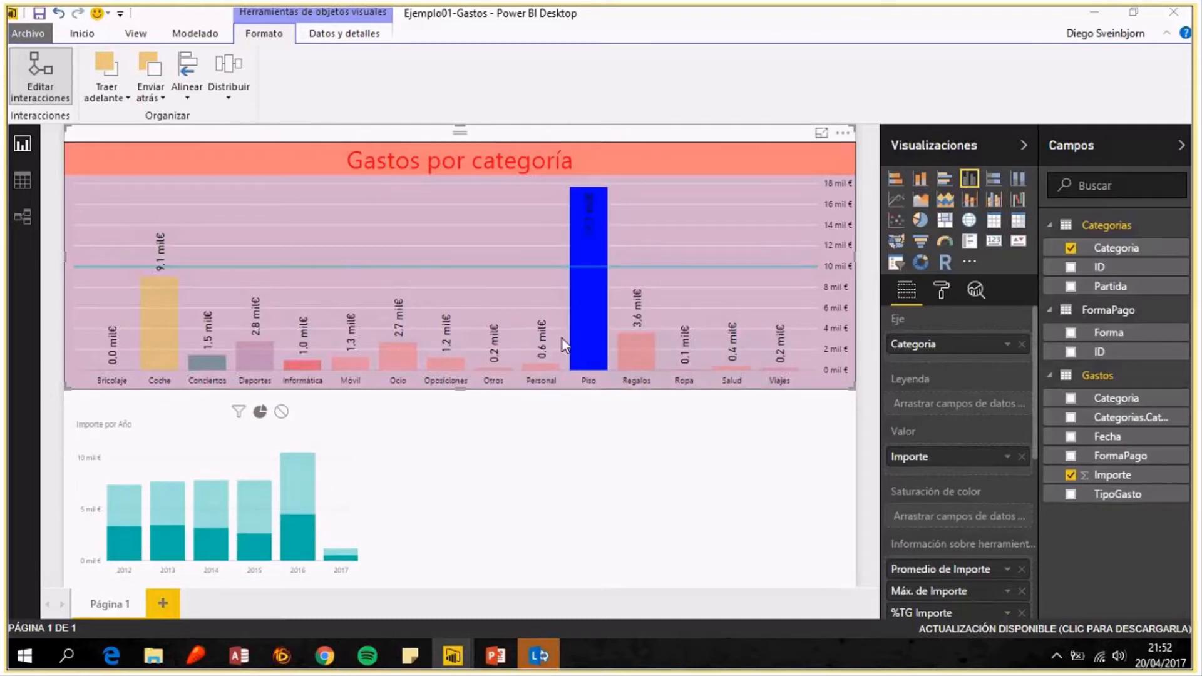
{"action": "mouse_move", "coordinate": [303, 557]}
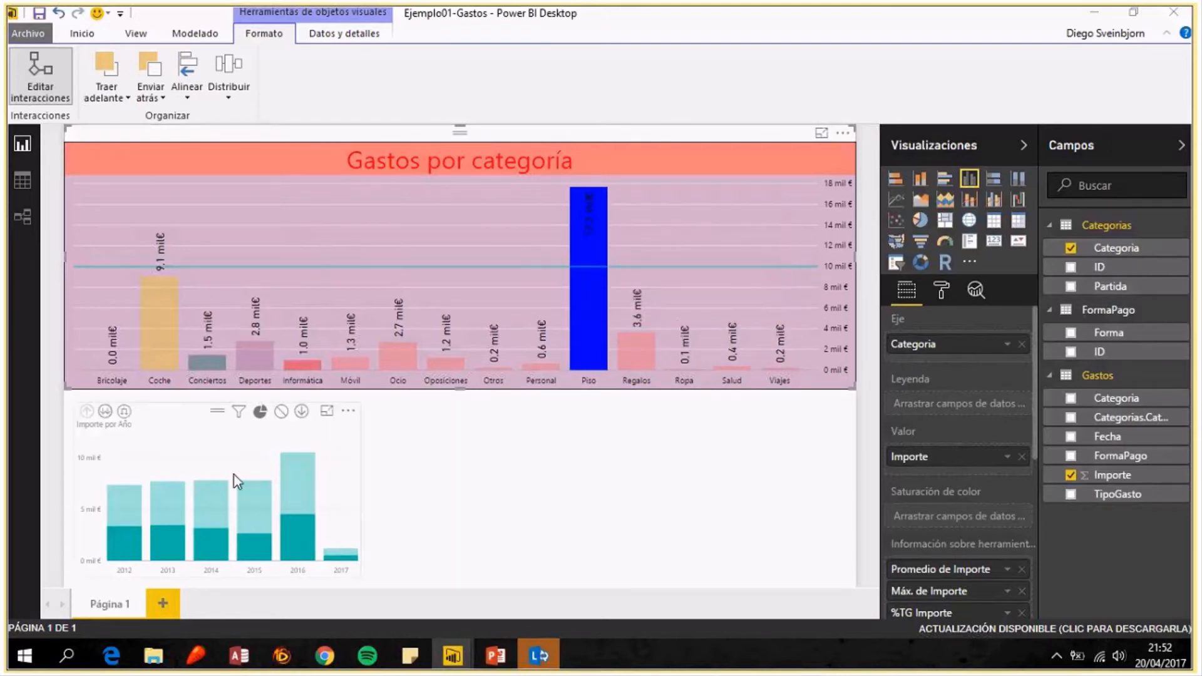
Make Gastos por categoría filter the Importe por Año chart, and test it with the Regalos and Conciertos categories.
{"action": "left_click", "coordinate": [238, 413]}
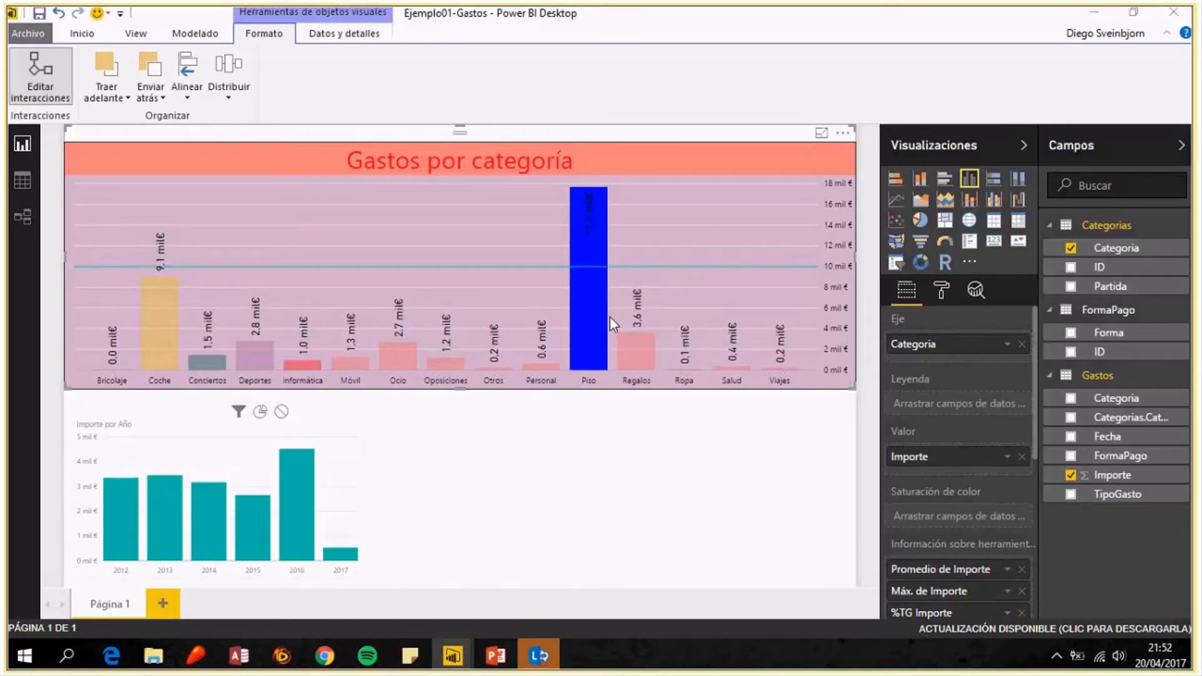
{"action": "left_click", "coordinate": [636, 345]}
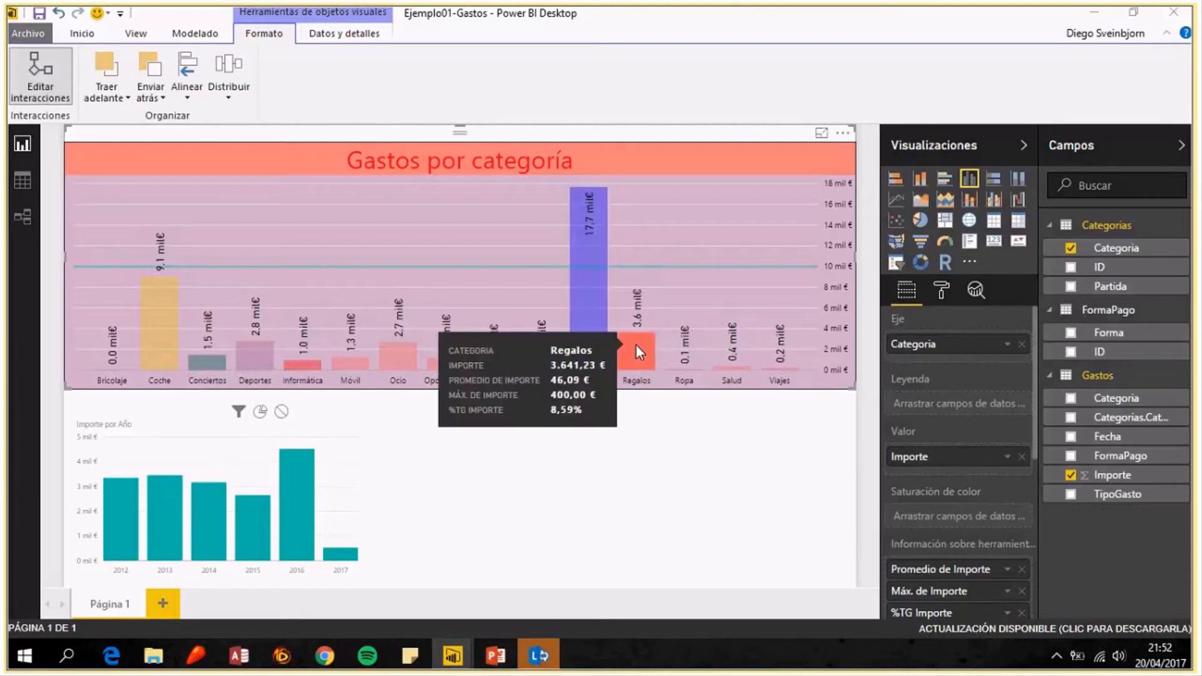
{"action": "left_click", "coordinate": [681, 364]}
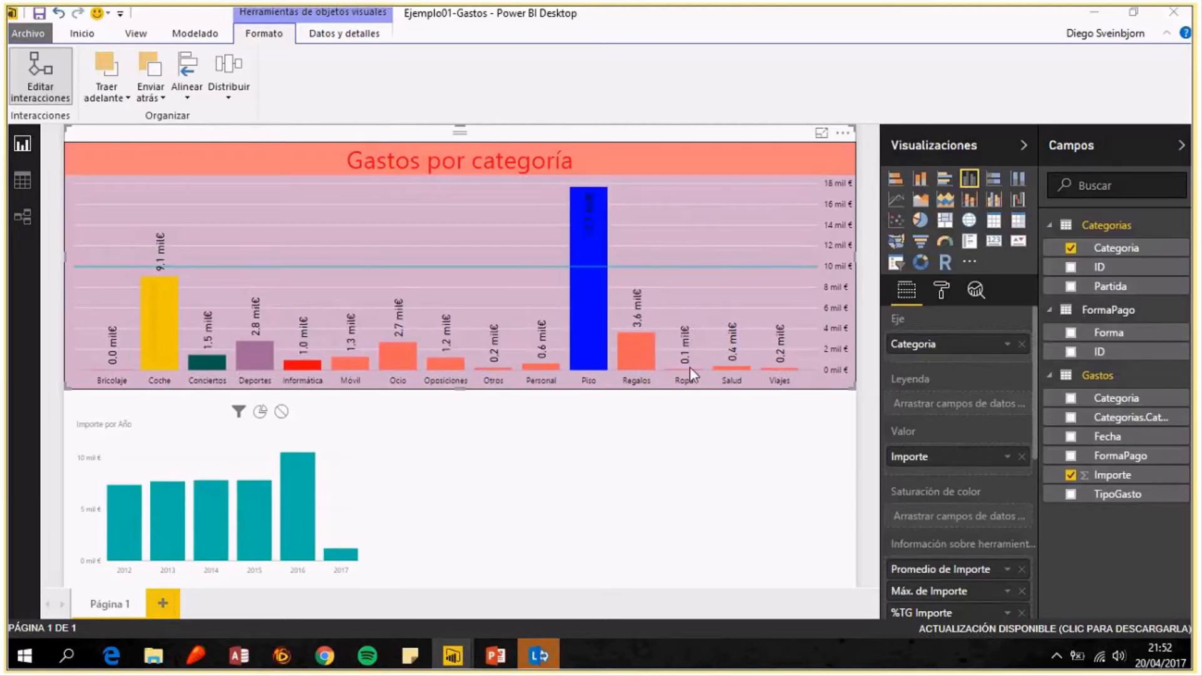
{"action": "left_click", "coordinate": [208, 361]}
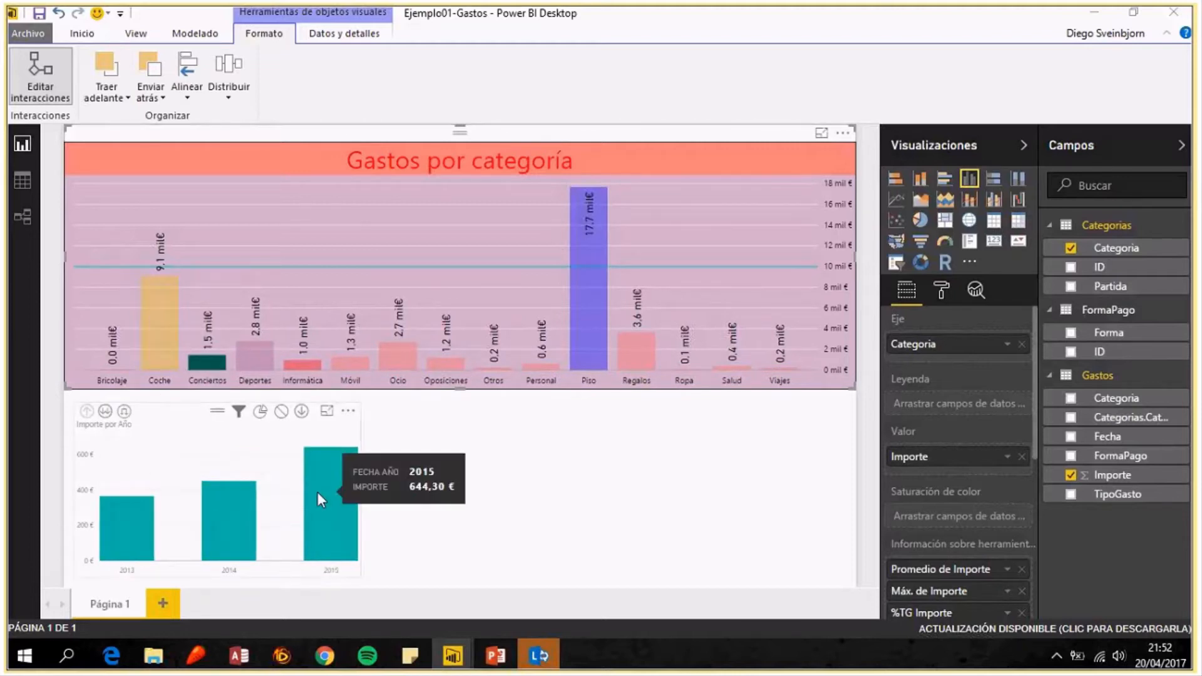
Select the Importe por Año chart and highlight 2016 and 2014 to compare their shares in Gastos por categoría.
{"action": "left_click", "coordinate": [280, 473]}
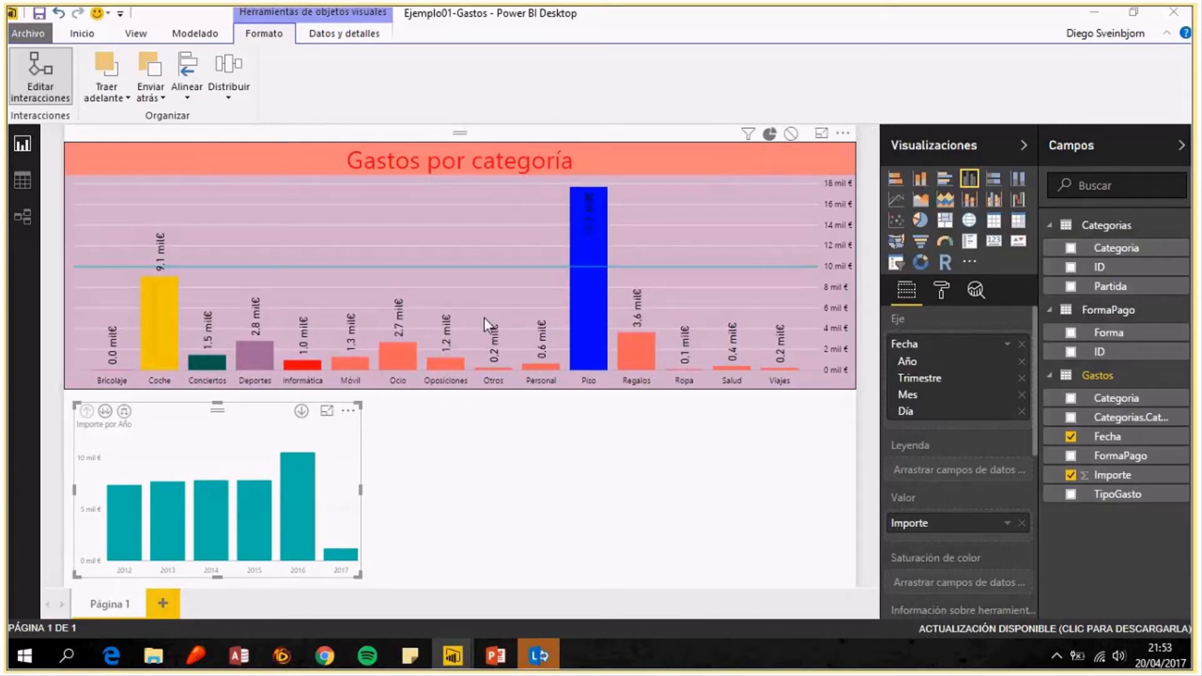
{"action": "left_click", "coordinate": [294, 490]}
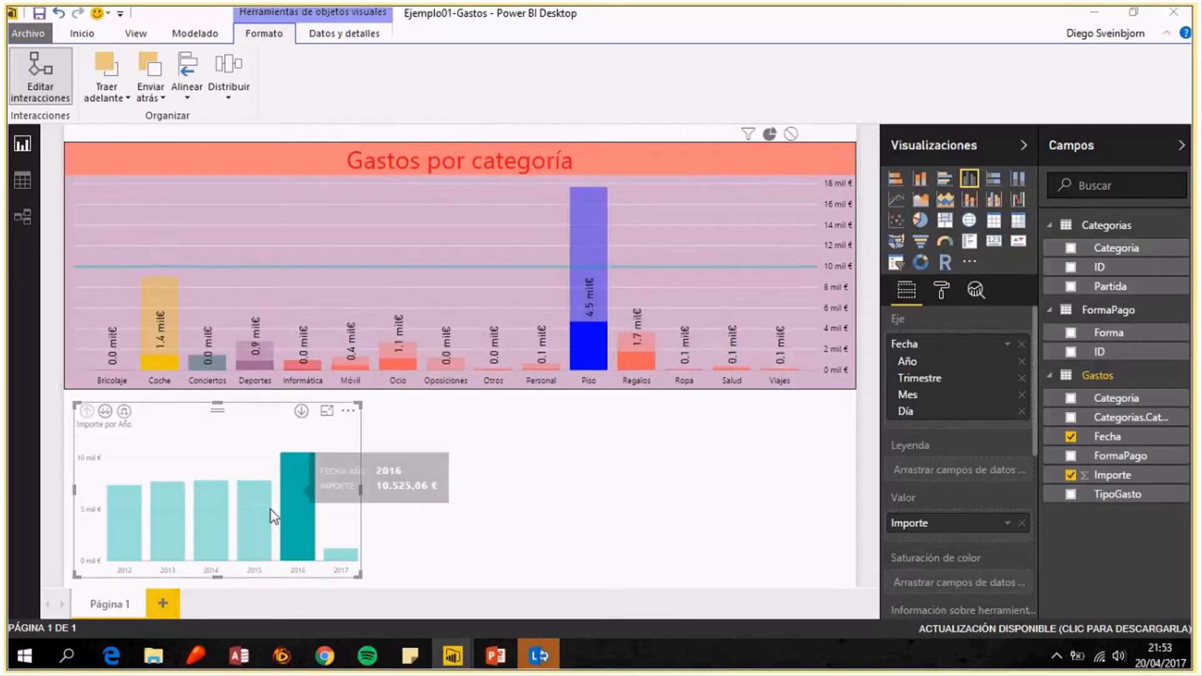
{"action": "mouse_move", "coordinate": [252, 524]}
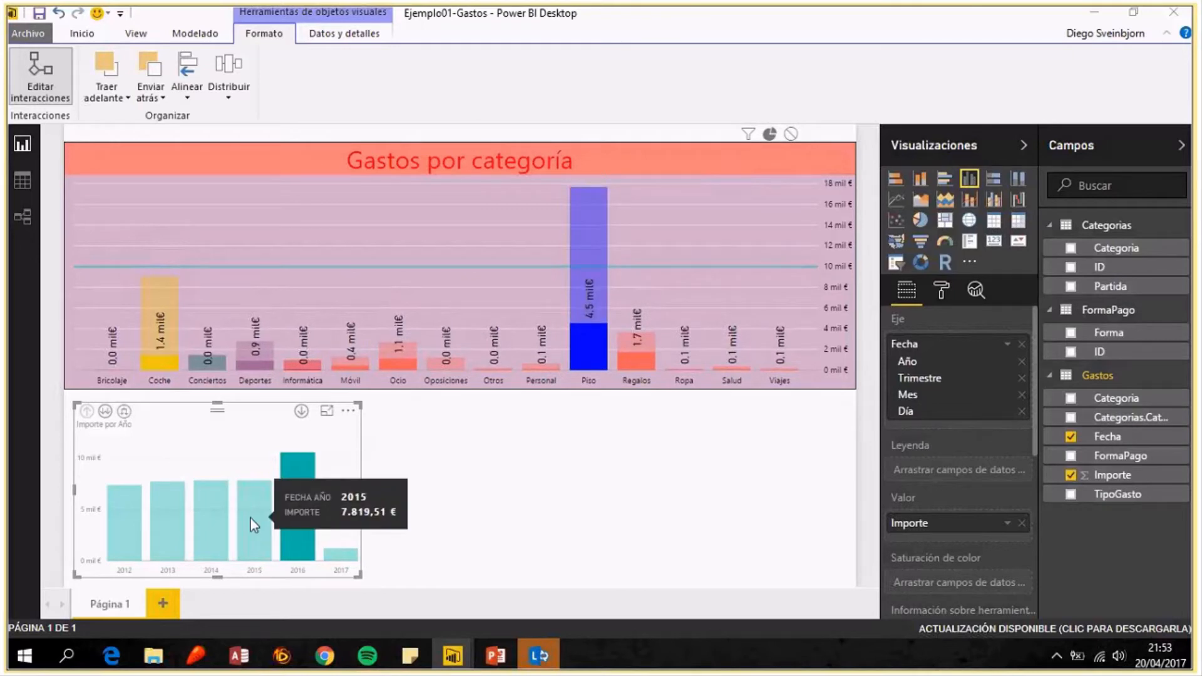
{"action": "left_click", "coordinate": [216, 526]}
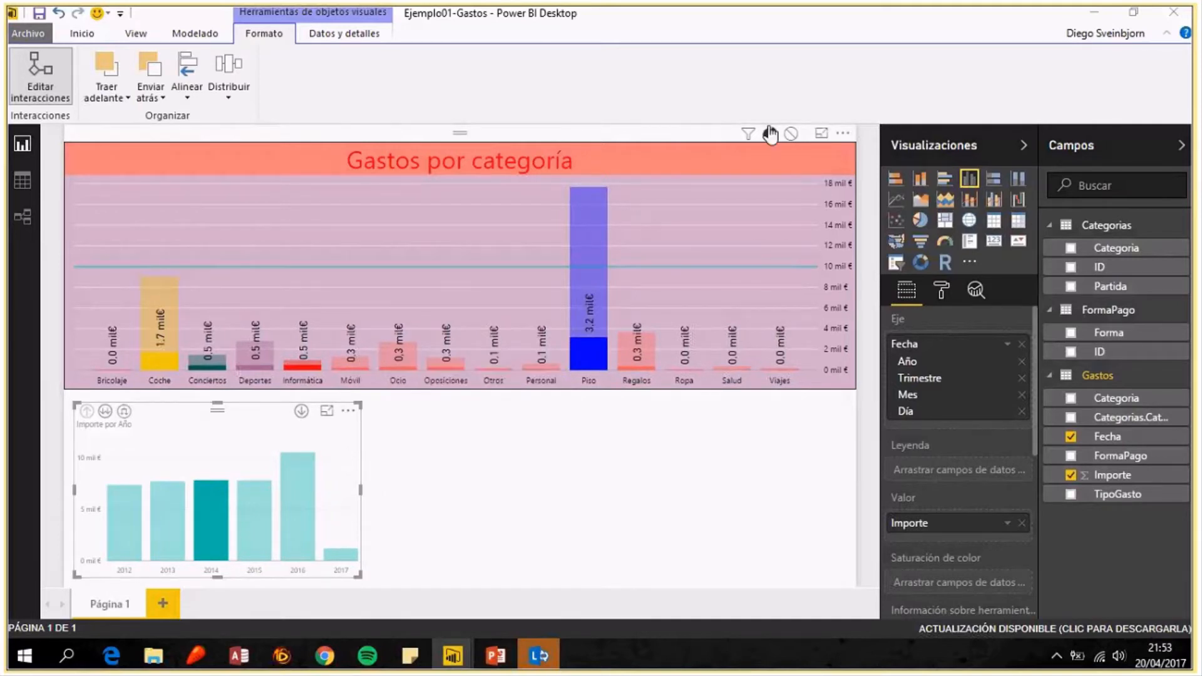
Make Importe por Año filter Gastos por categoría, and test it with 2015, 2016, 2017, 2013 and 2012.
{"action": "left_click", "coordinate": [749, 134]}
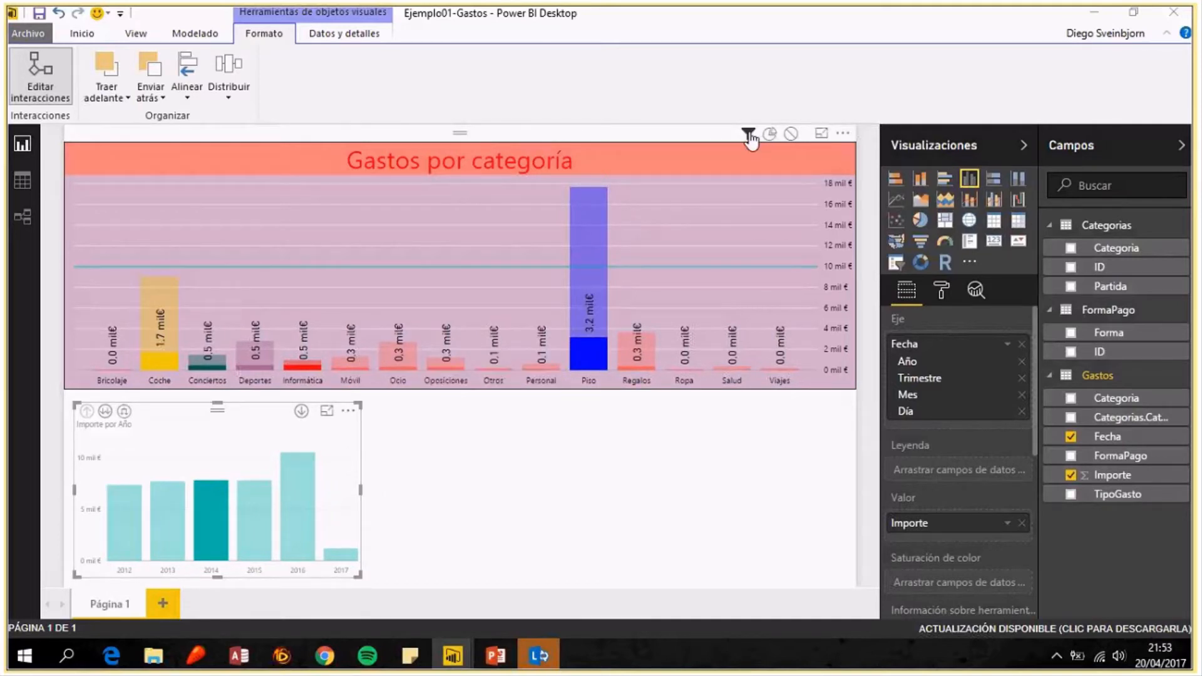
{"action": "left_click", "coordinate": [247, 526]}
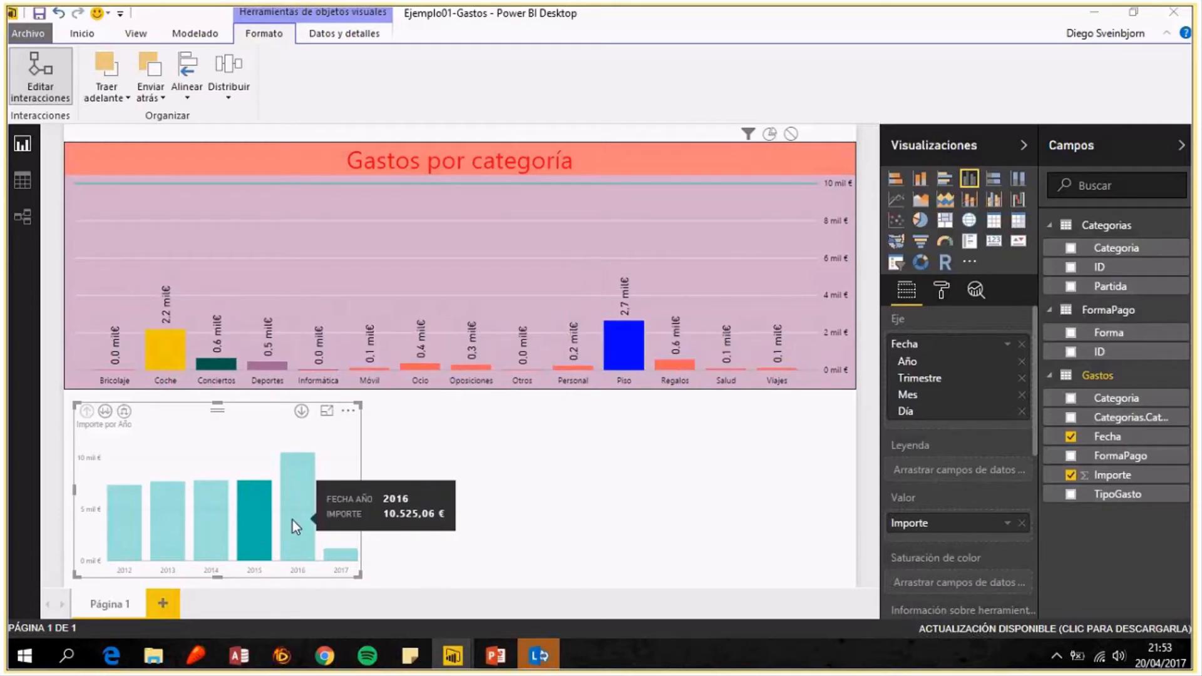
{"action": "left_click", "coordinate": [291, 520]}
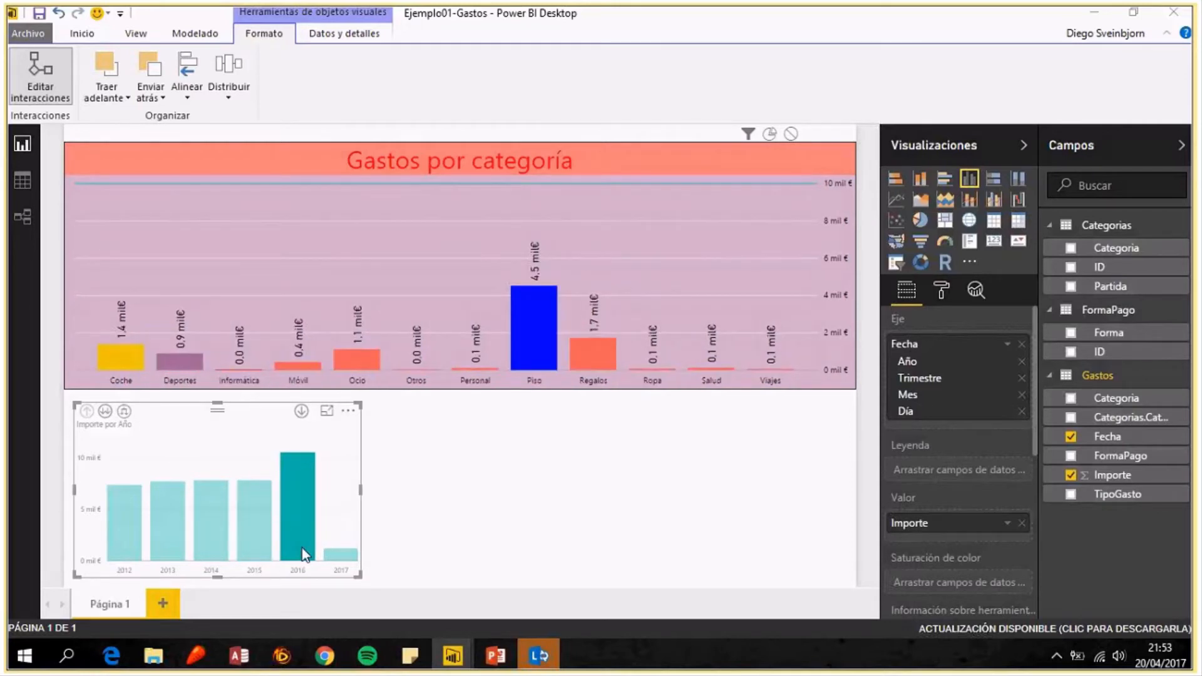
{"action": "left_click", "coordinate": [341, 553]}
{"action": "left_click", "coordinate": [165, 530]}
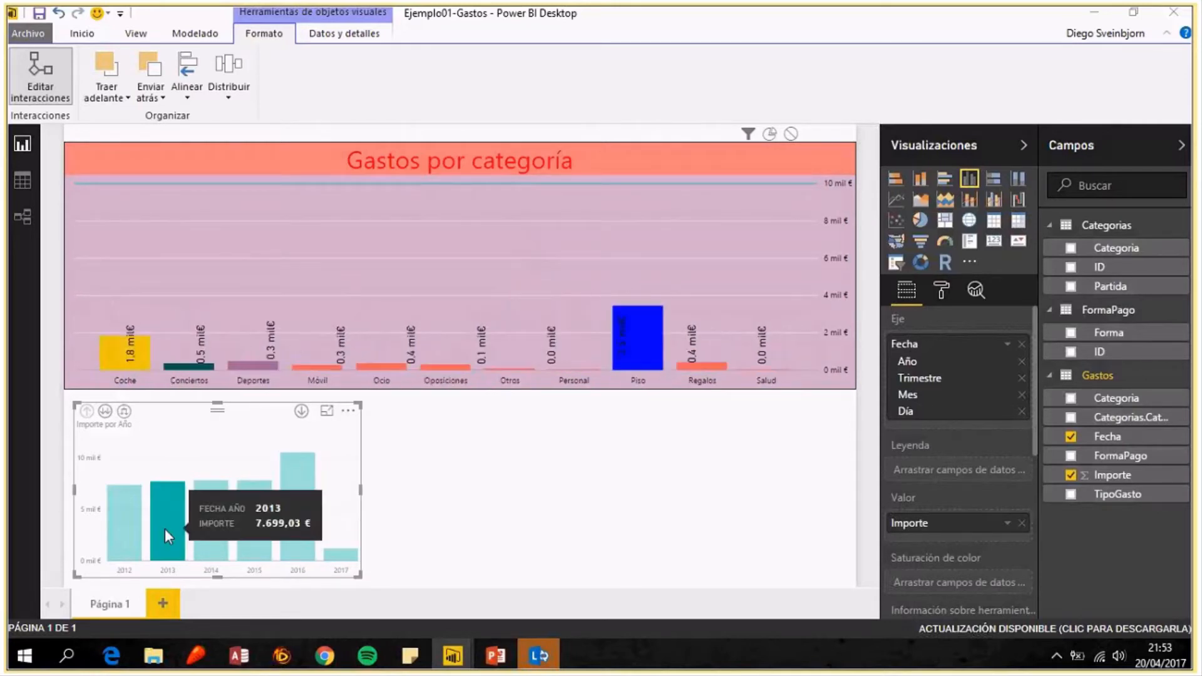
{"action": "left_click", "coordinate": [129, 531]}
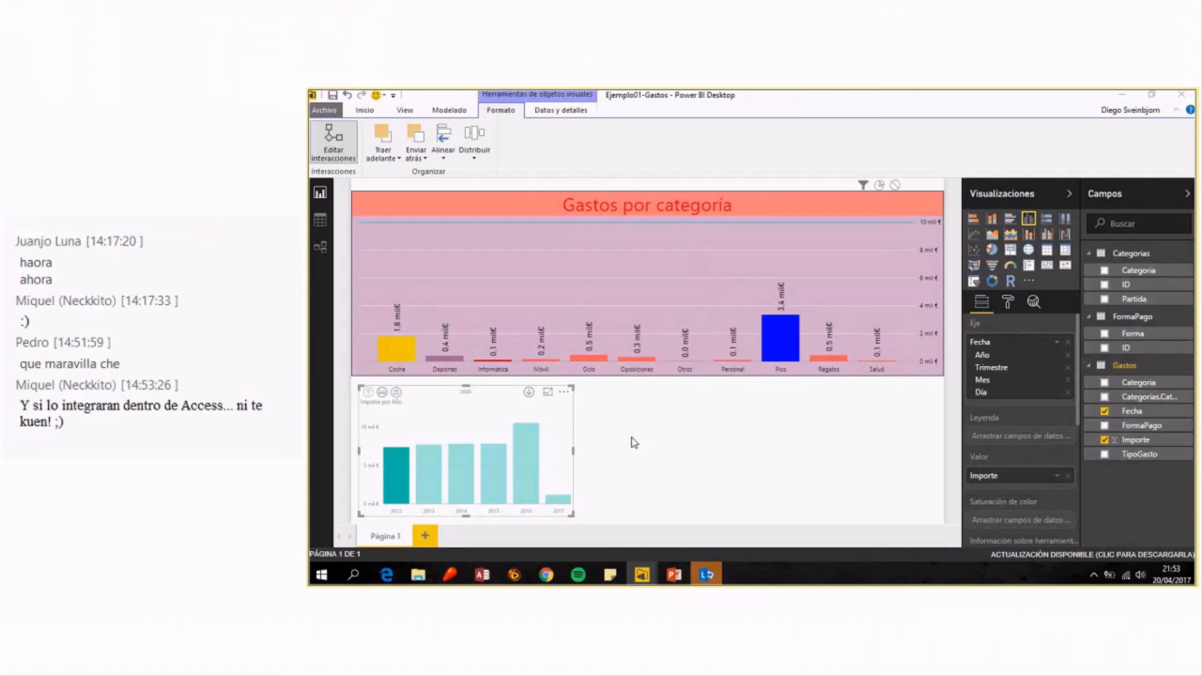
Add a pie chart beside Importe por Año, slightly widened, with Categoria as the legend and Importe as the values.
{"action": "left_click", "coordinate": [634, 442]}
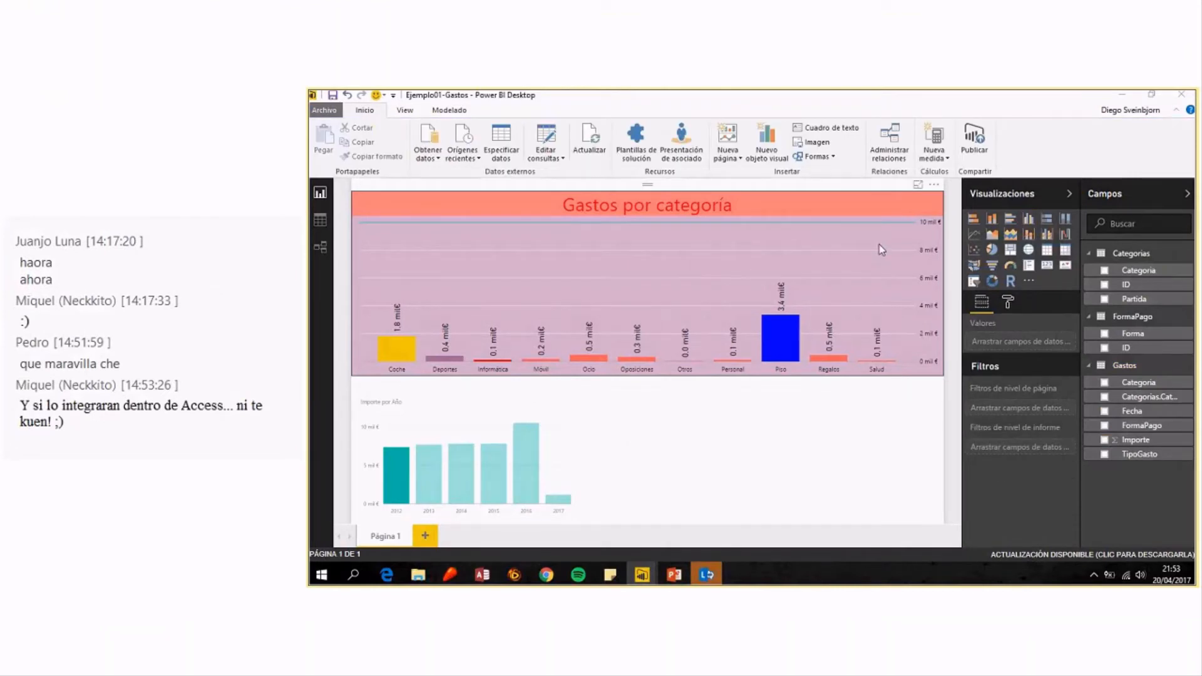
{"action": "left_click", "coordinate": [991, 249]}
{"action": "left_click_drag", "start_coordinate": [683, 460], "coordinate": [855, 451]}
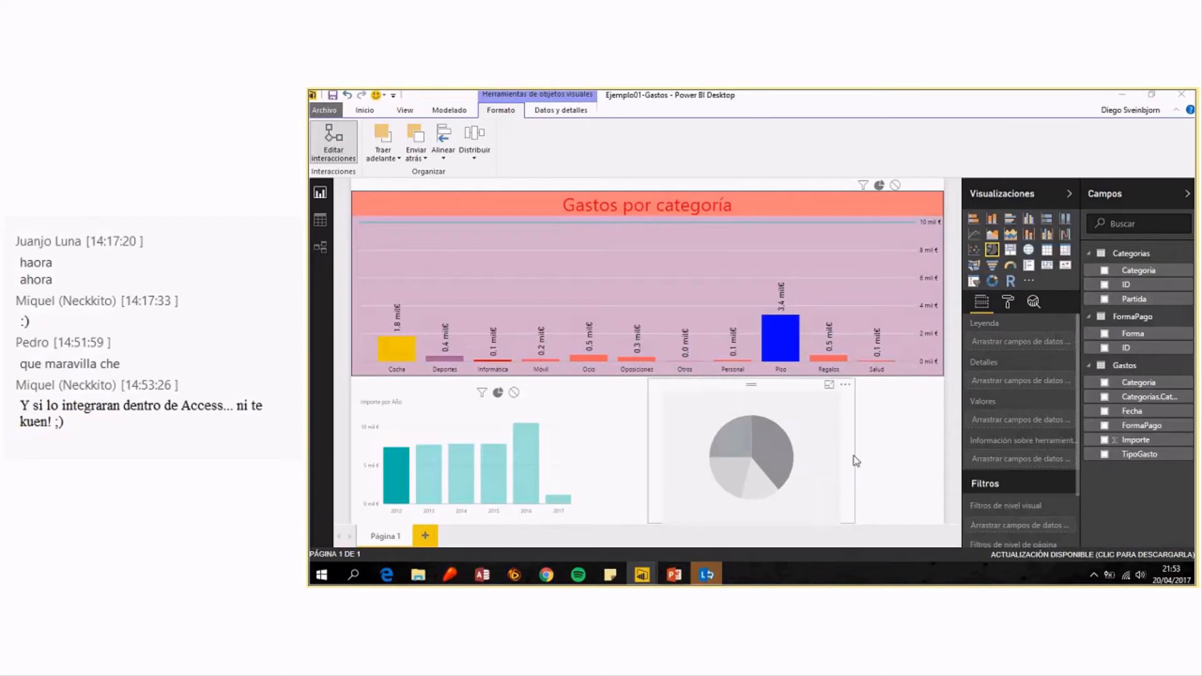
{"action": "left_click_drag", "start_coordinate": [853, 524], "coordinate": [869, 523]}
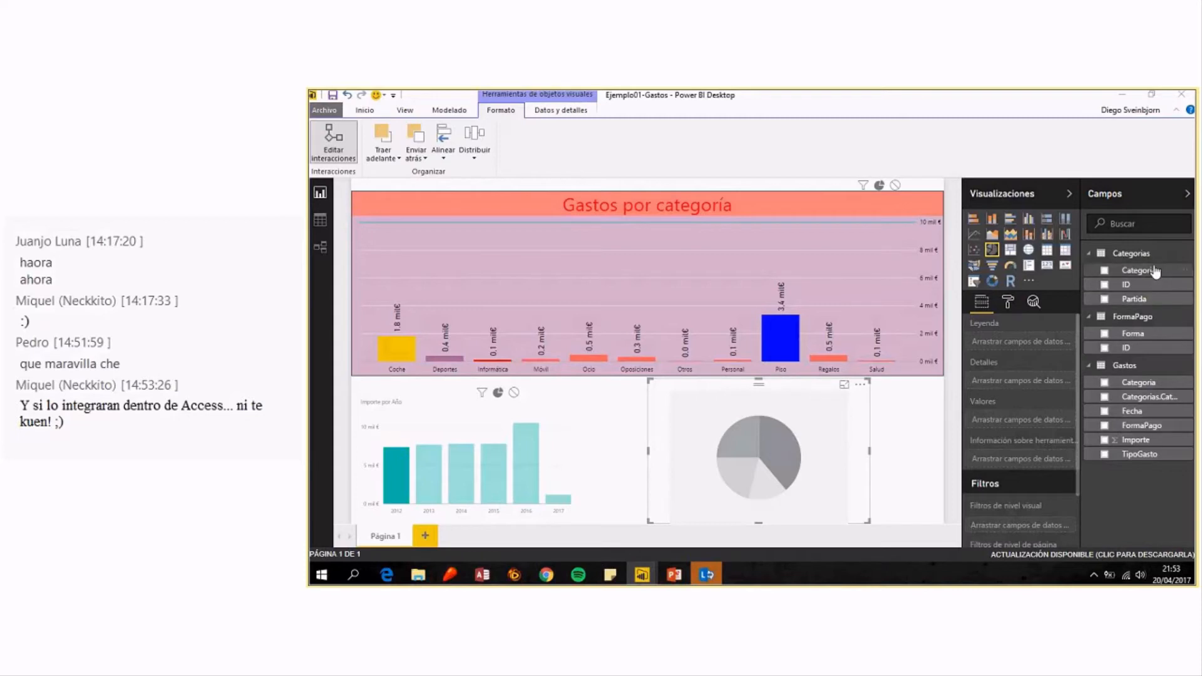
{"action": "left_click_drag", "start_coordinate": [1138, 270], "coordinate": [1035, 340]}
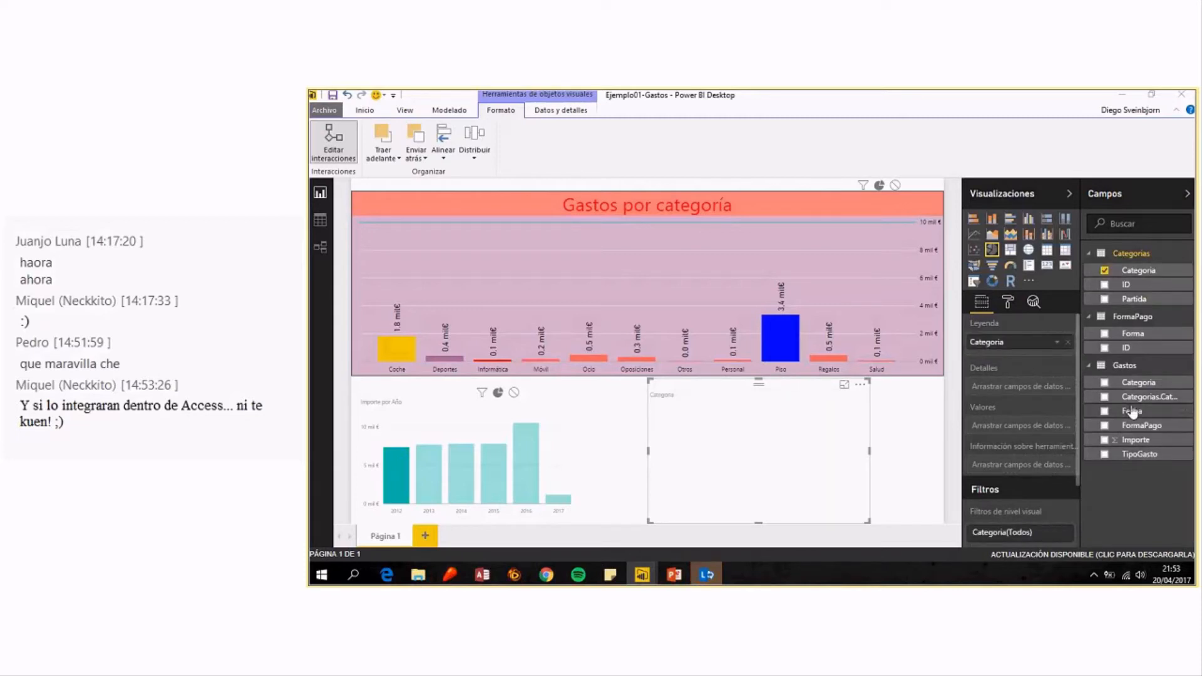
{"action": "left_click_drag", "start_coordinate": [1134, 440], "coordinate": [1035, 422]}
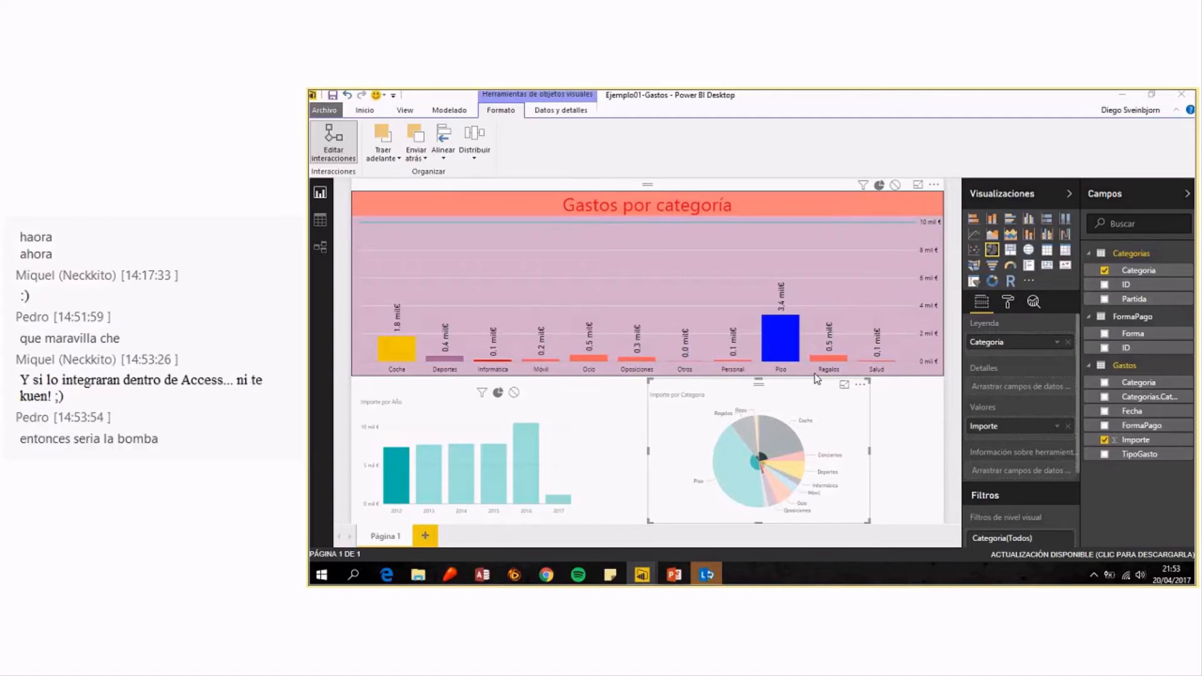
Clear the year selection, make the pie chart filter Importe por Año with no interaction on Gastos por categoría, and deselect it.
{"action": "left_click", "coordinate": [693, 439]}
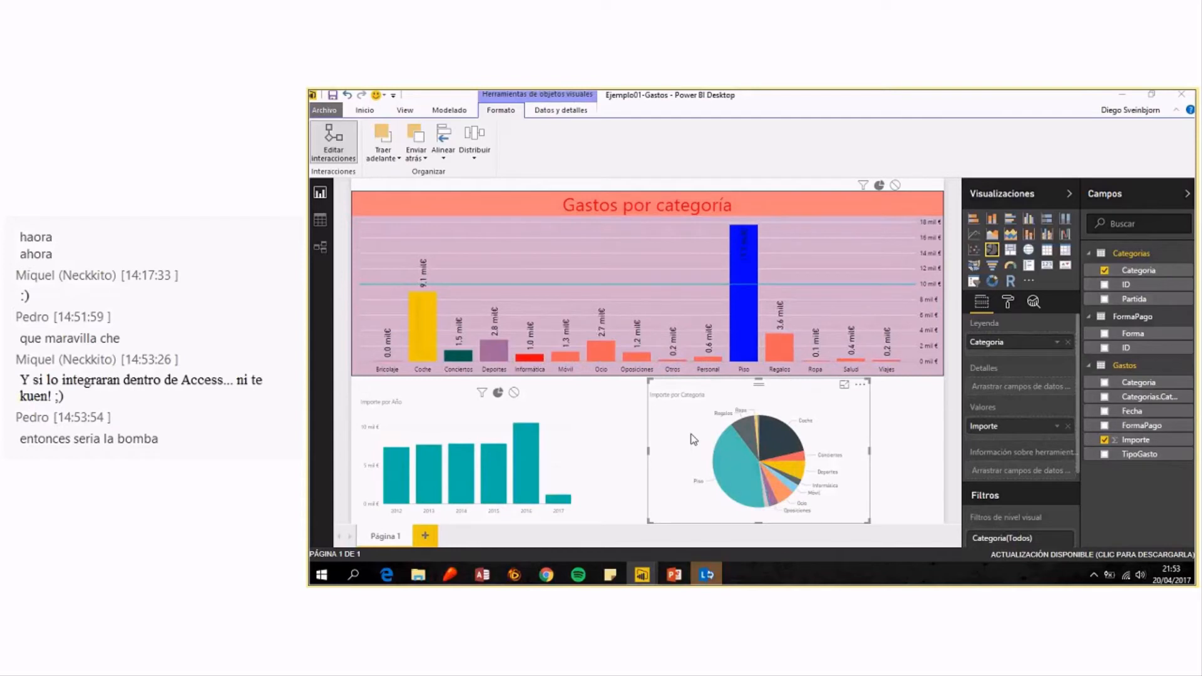
{"action": "left_click", "coordinate": [480, 394]}
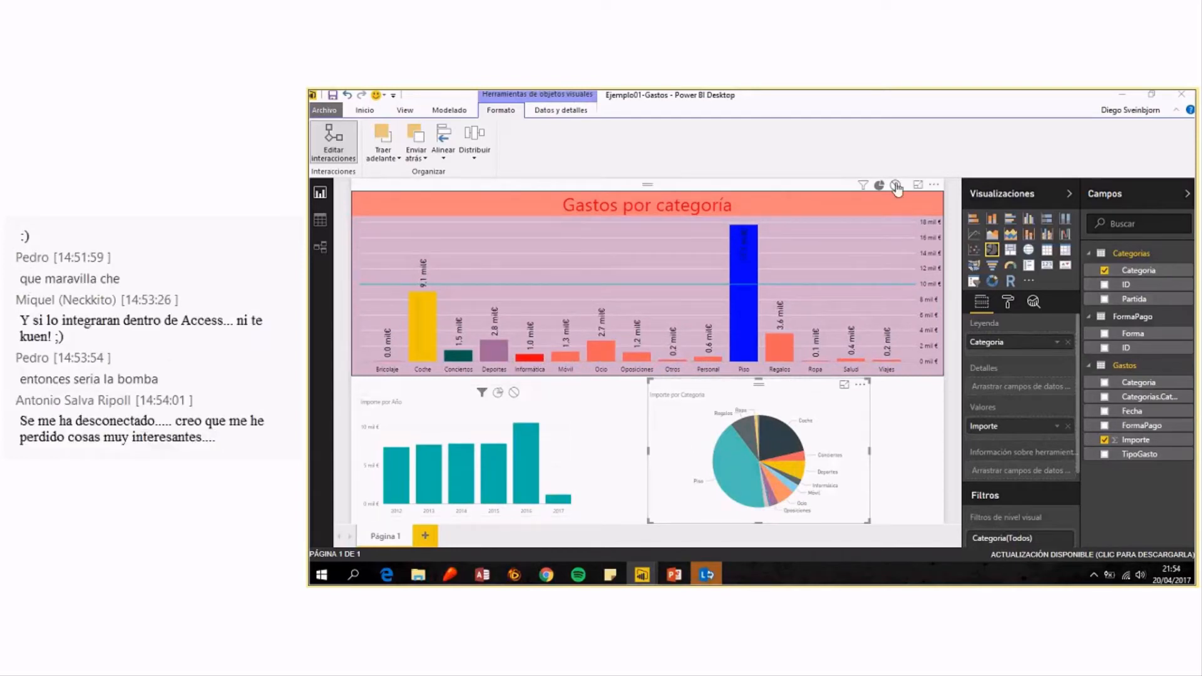
{"action": "left_click", "coordinate": [895, 186]}
{"action": "left_click", "coordinate": [590, 443]}
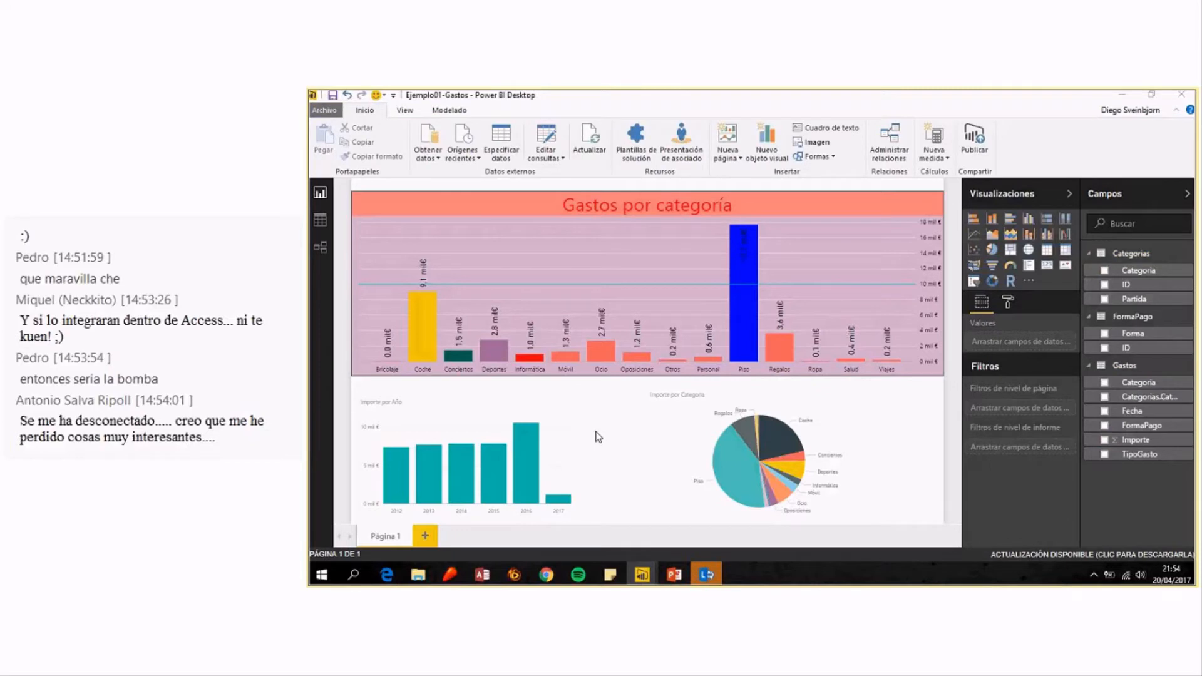
Review the interaction settings of Importe por Año and Gastos por categoría, and turn off interaction editing.
{"action": "left_click", "coordinate": [564, 482]}
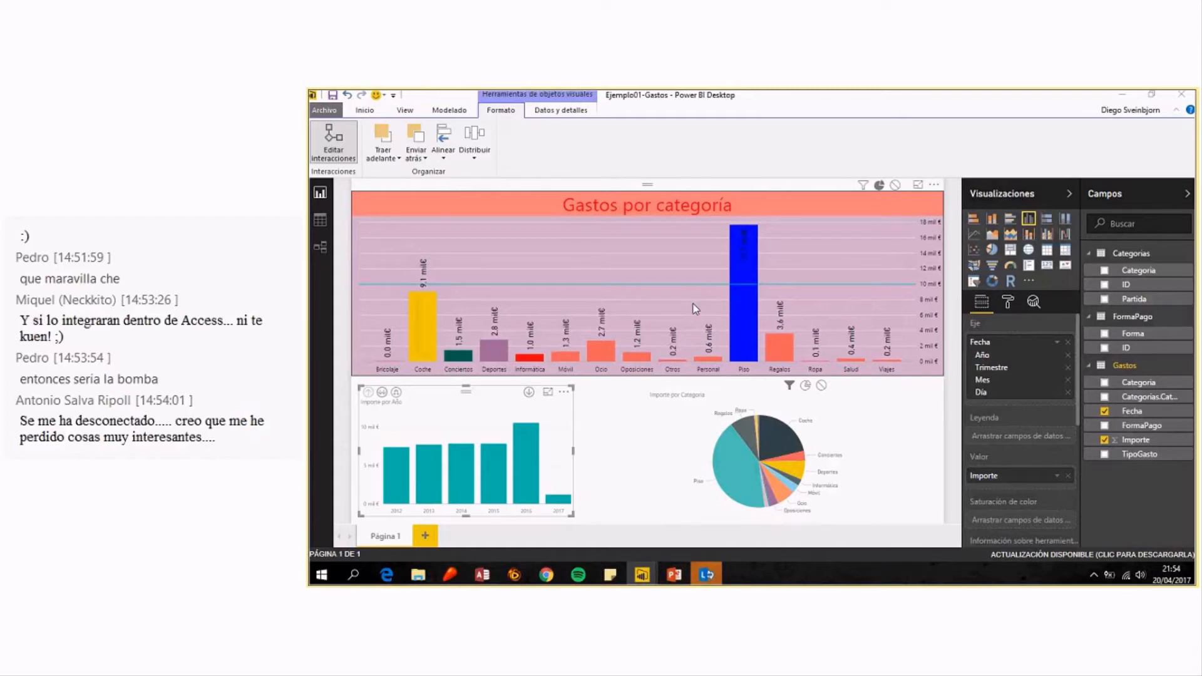
{"action": "left_click", "coordinate": [710, 214]}
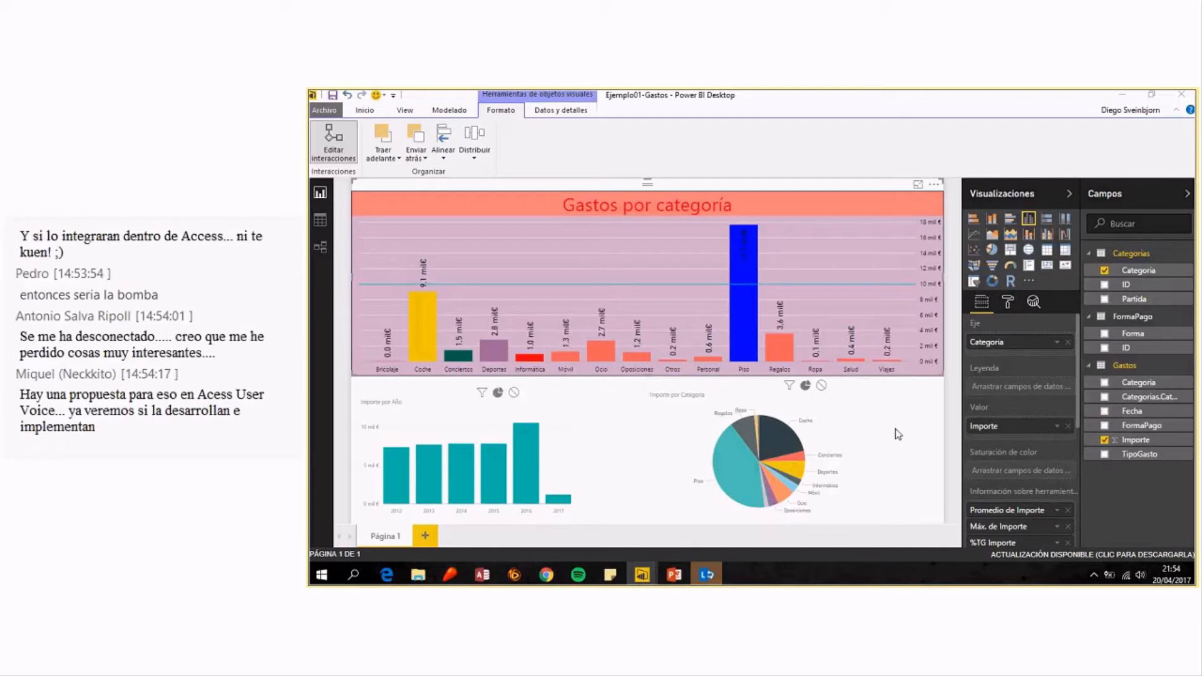
{"action": "left_click", "coordinate": [331, 142]}
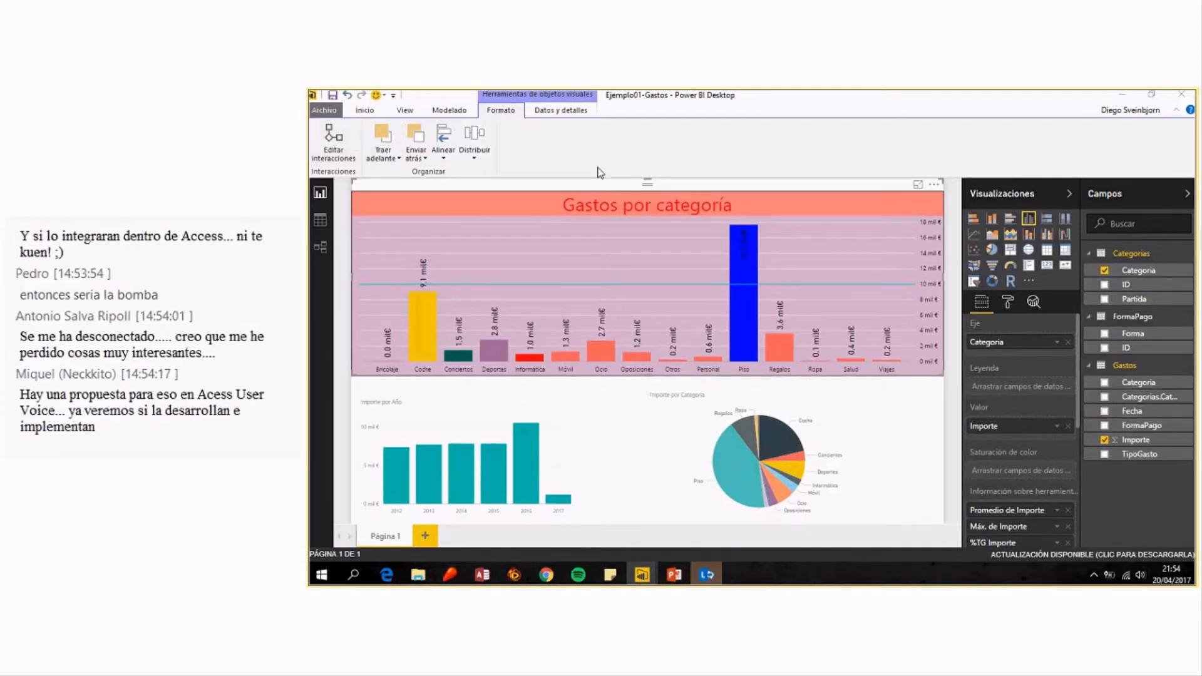
Test the chart interactions by selecting and deselecting Piso in Gastos por categoría and then selecting 2016 in Importe por Año.
{"action": "mouse_move", "coordinate": [741, 301]}
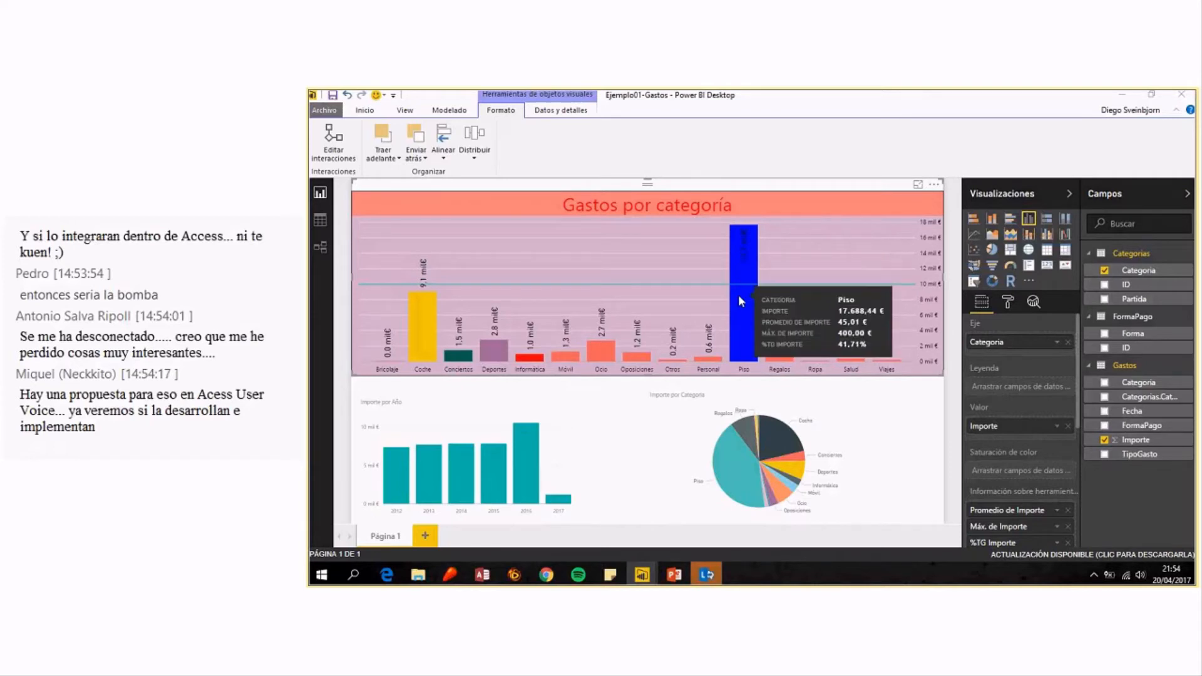
{"action": "left_click", "coordinate": [740, 301]}
{"action": "mouse_move", "coordinate": [728, 478]}
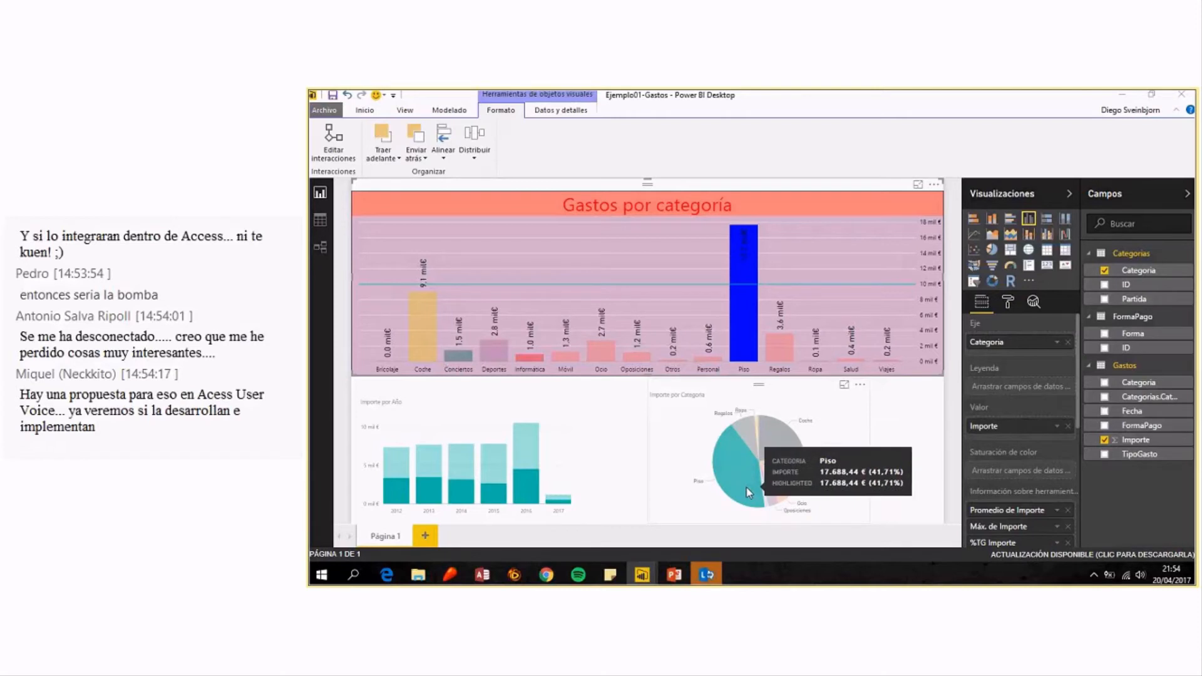
{"action": "mouse_move", "coordinate": [424, 494]}
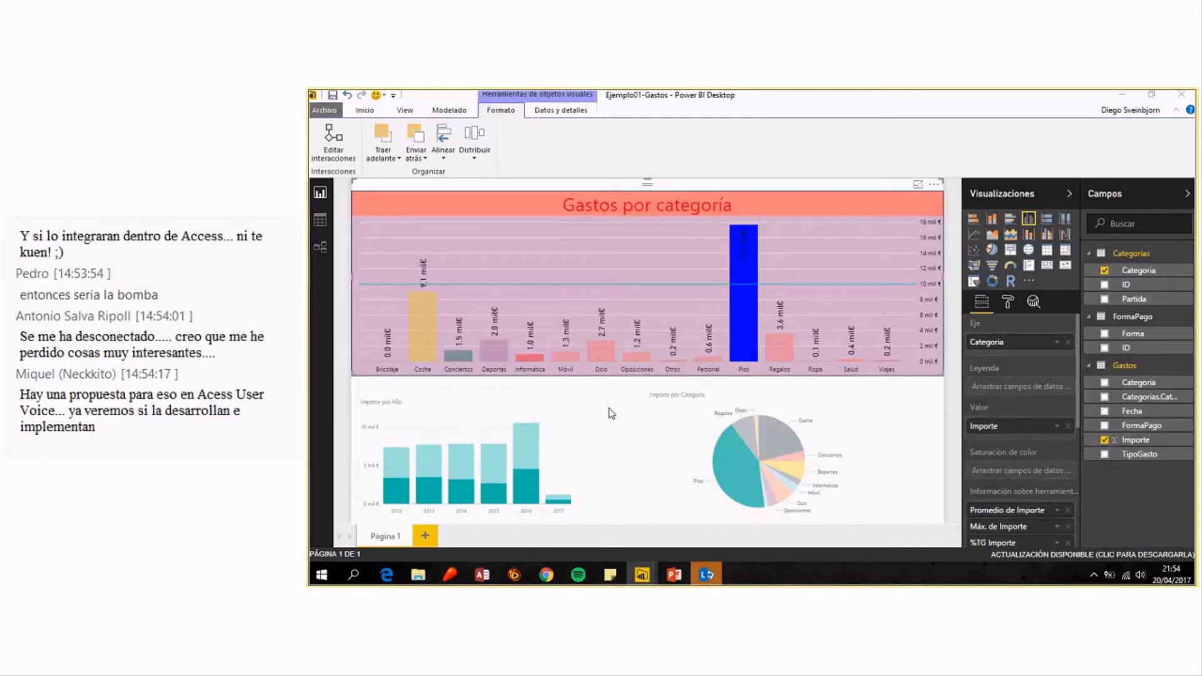
{"action": "left_click", "coordinate": [746, 341]}
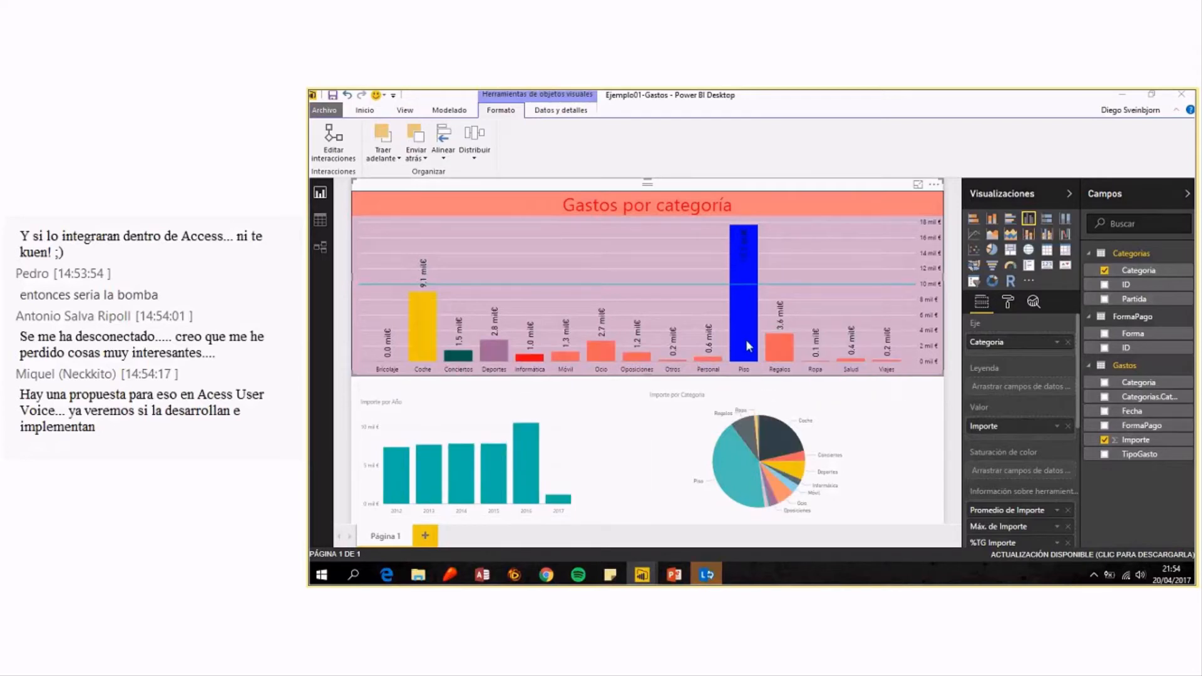
{"action": "mouse_move", "coordinate": [534, 477]}
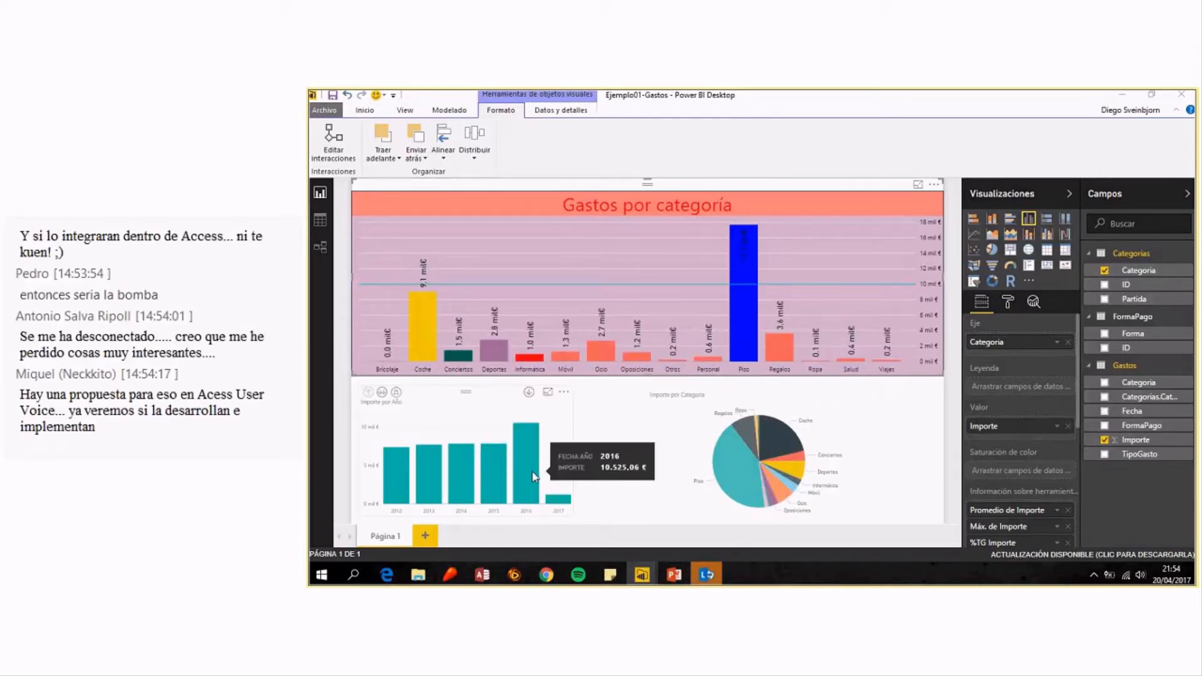
{"action": "left_click", "coordinate": [534, 477]}
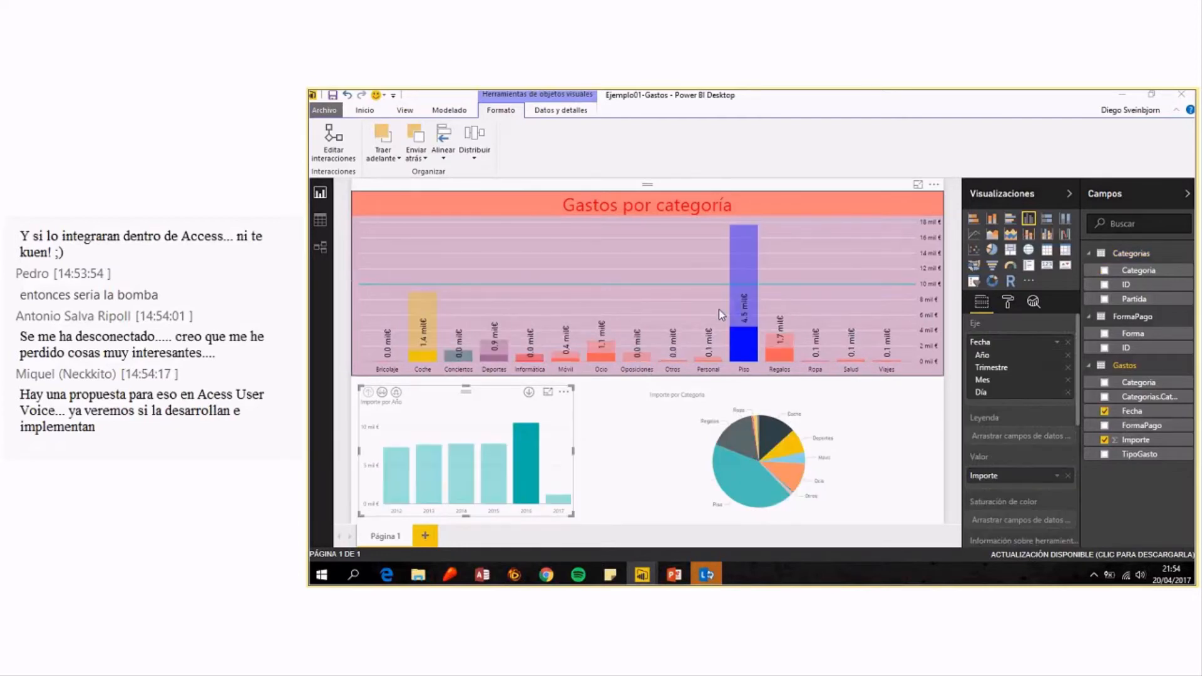
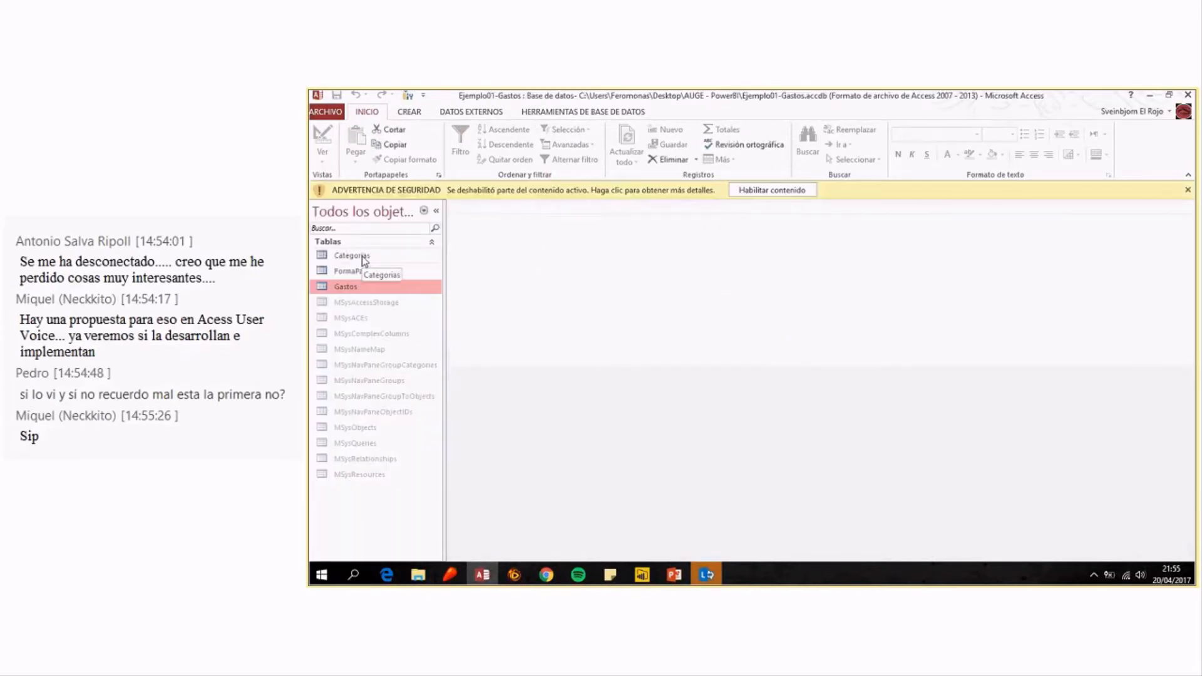
In the Ejemplo01-Gastos database in Access, open the Categorias and Gastos tables.
{"action": "left_click", "coordinate": [363, 259]}
{"action": "double_click", "coordinate": [362, 255]}
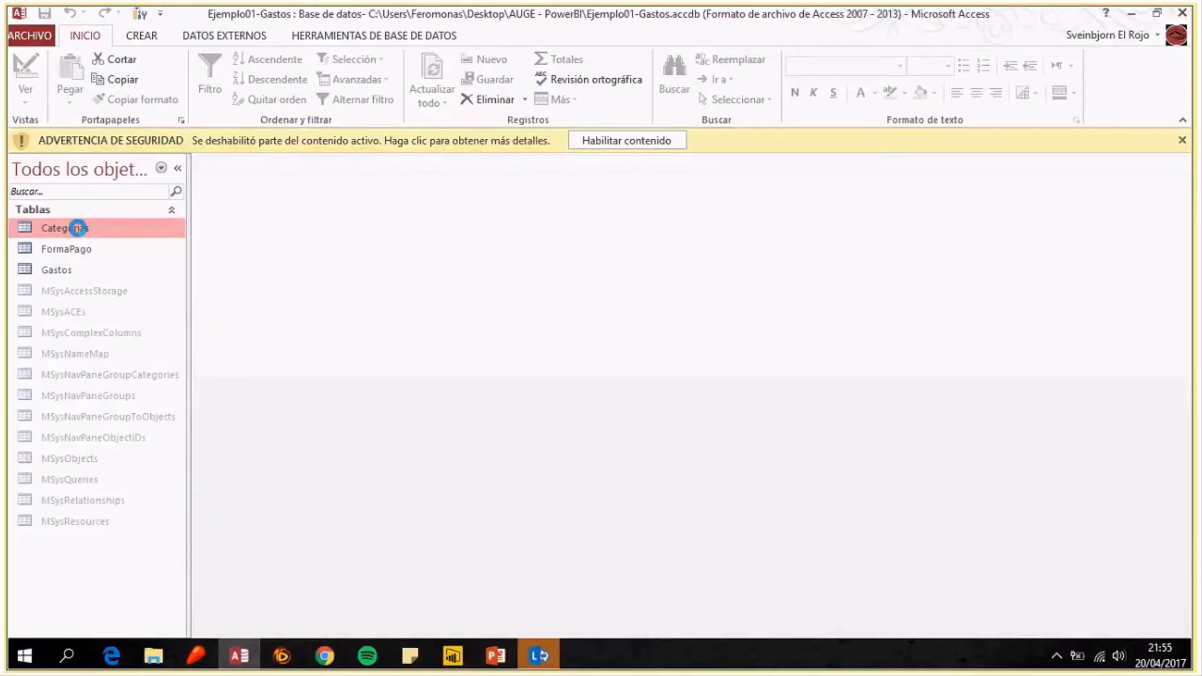
{"action": "double_click", "coordinate": [62, 270]}
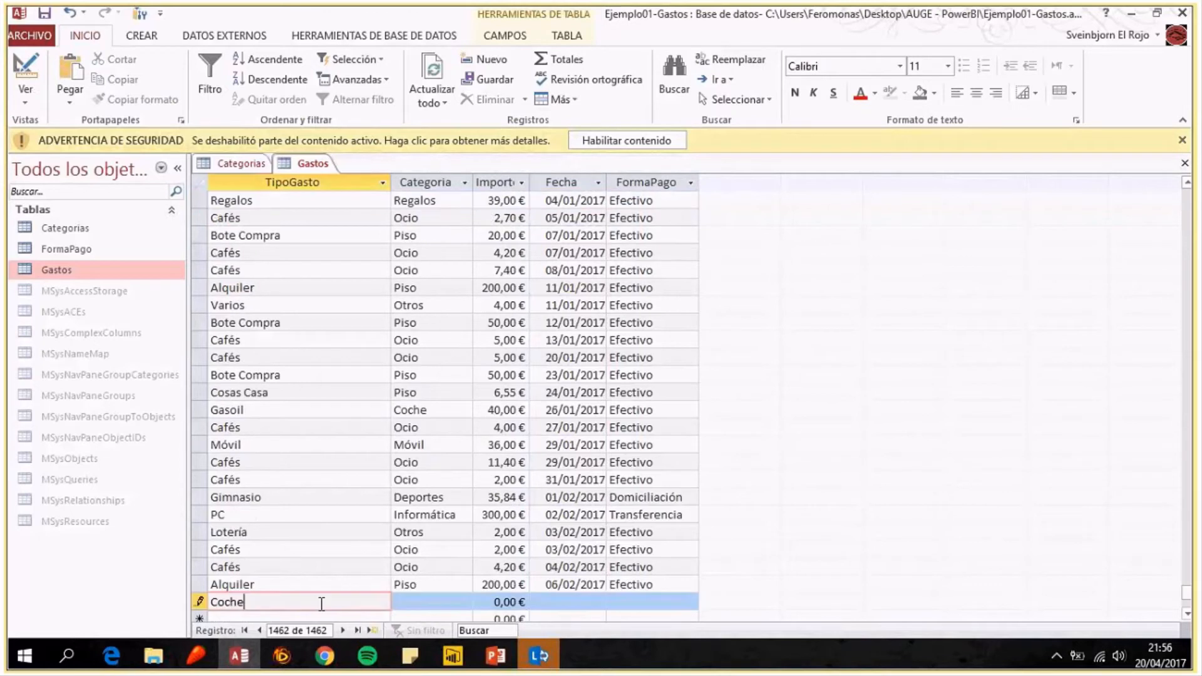
Add a Gastos record with TipoGasto Coche, Categoria Coche, Importe 500 €, Fecha 02/01/2018 and FormaPago Efectivo.
{"action": "key", "text": "Tab"}
{"action": "type", "text": "Coche"}
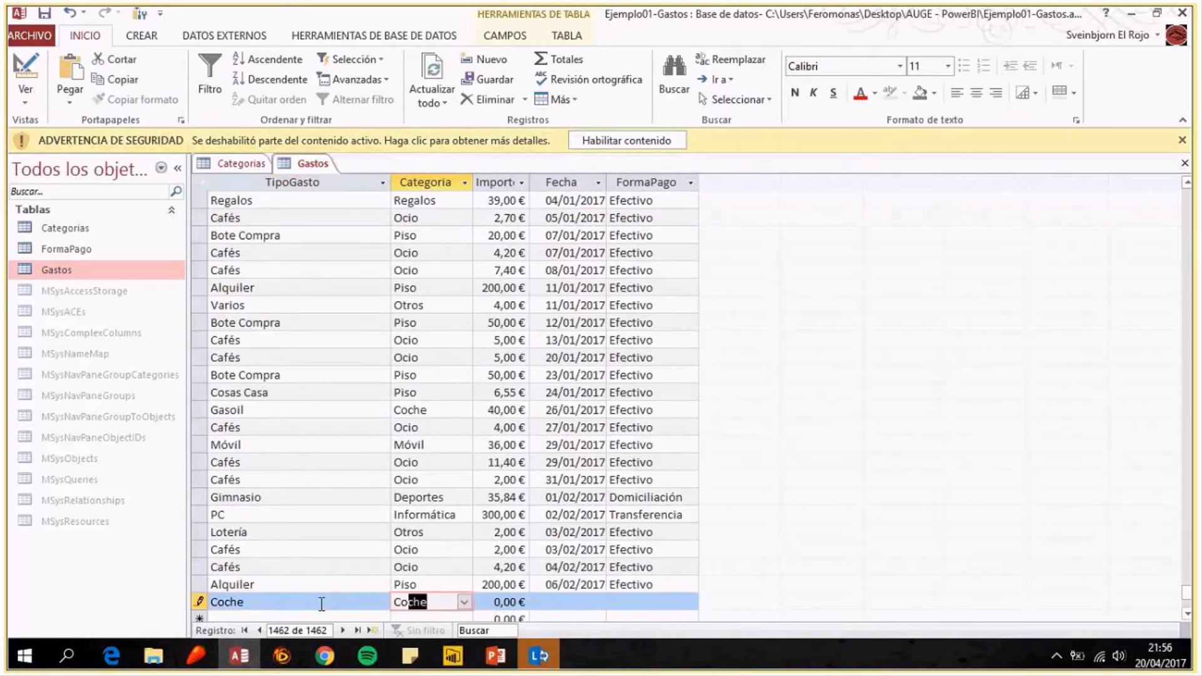
{"action": "key", "text": "Tab"}
{"action": "type", "text": "500"}
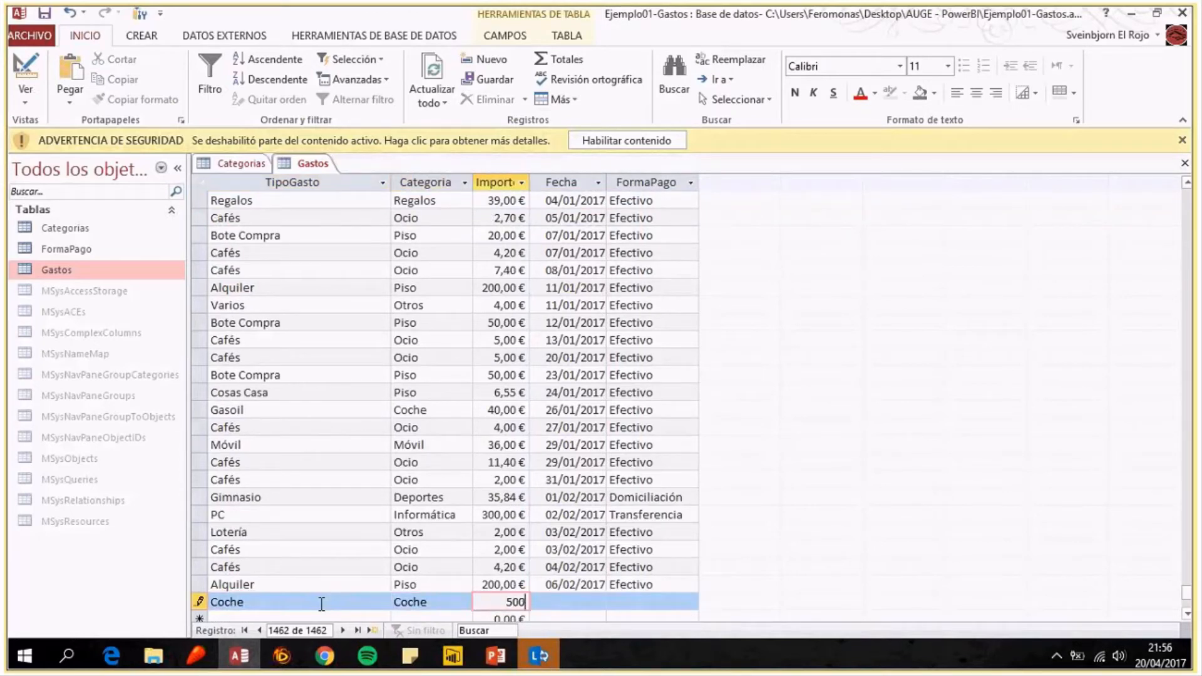
{"action": "key", "text": "Tab"}
{"action": "type", "text": "02/"}
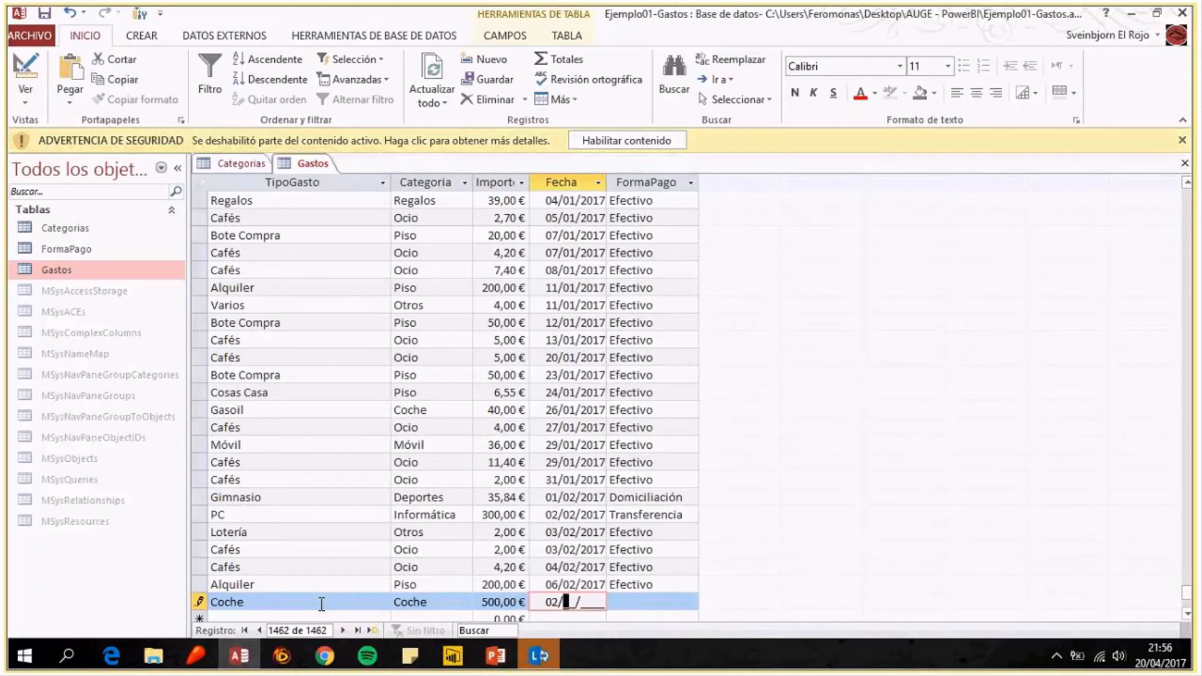
{"action": "type", "text": "01/2018"}
{"action": "key", "text": "Tab"}
{"action": "type", "text": "e"}
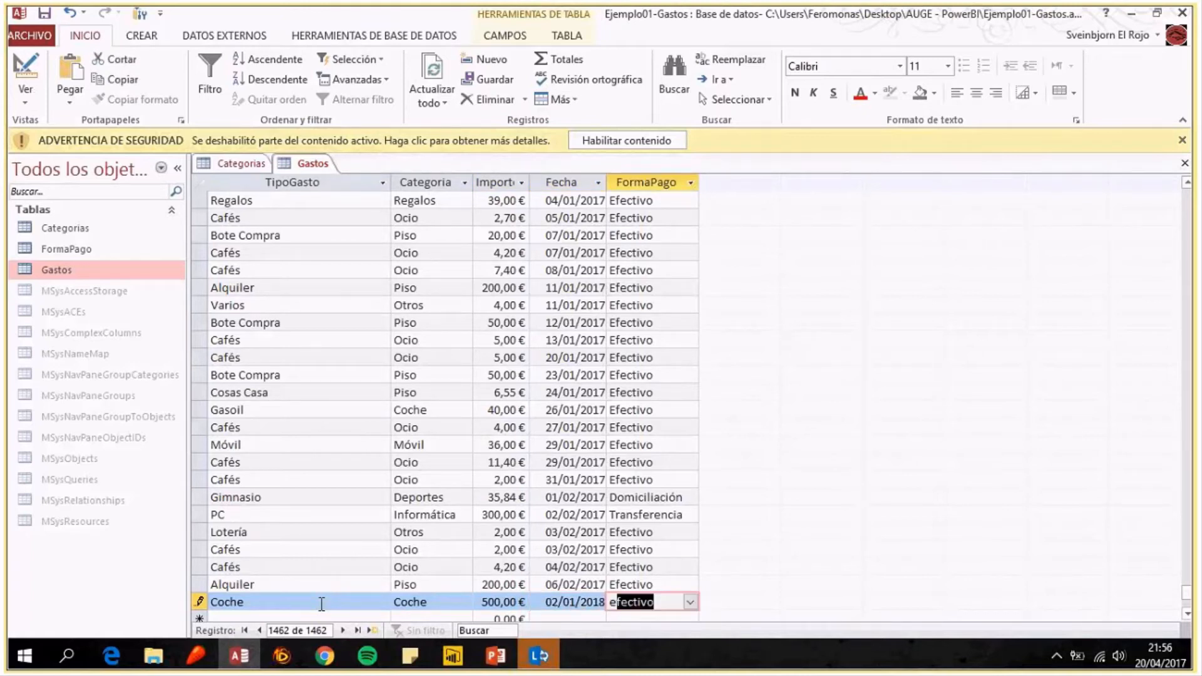
{"action": "key", "text": "Tab"}
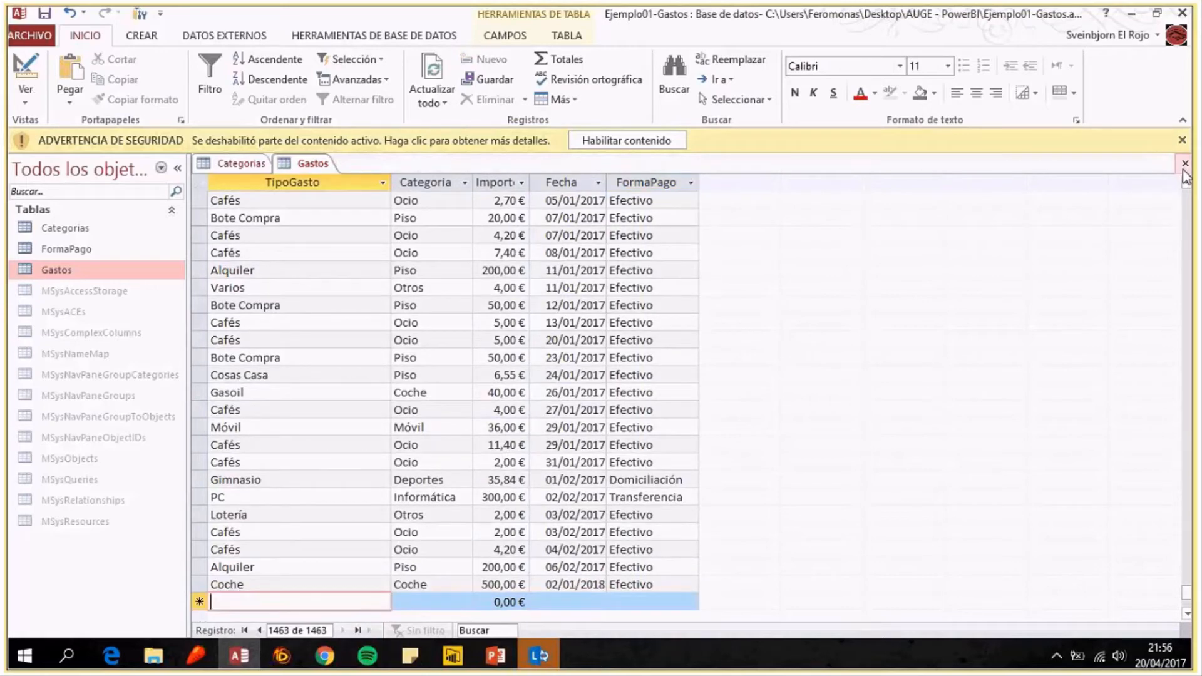
Close the Gastos and Categorias tables and exit Access.
{"action": "left_click", "coordinate": [1184, 166]}
{"action": "left_click", "coordinate": [1185, 166]}
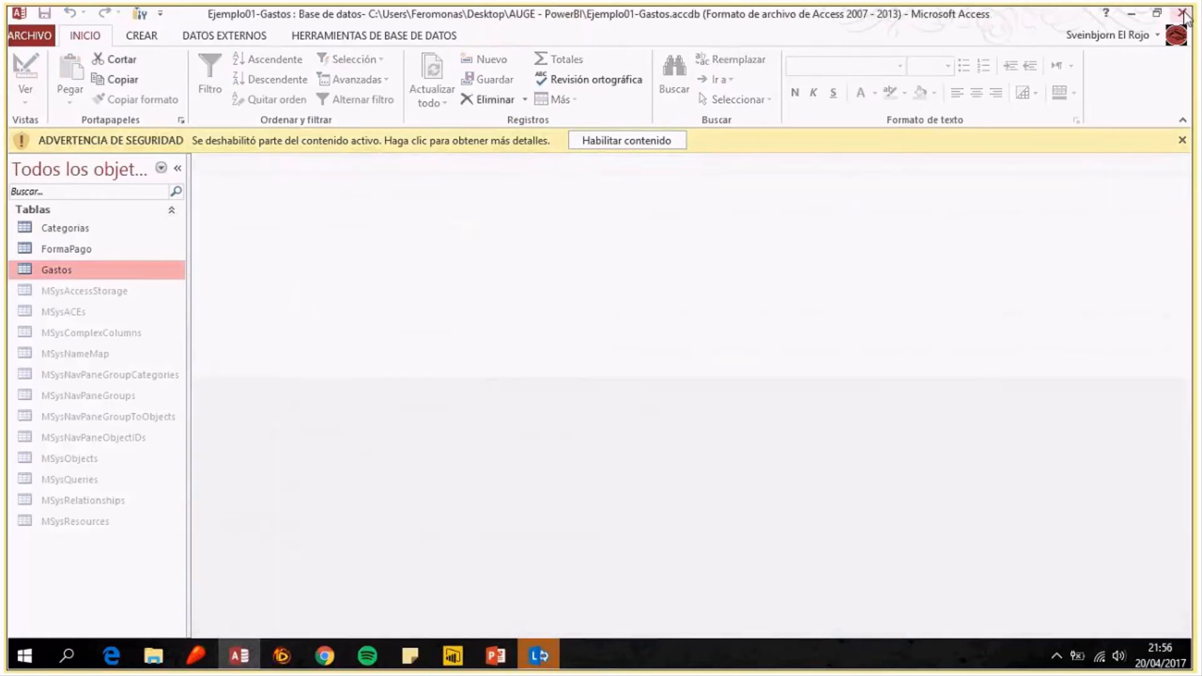
{"action": "left_click", "coordinate": [1183, 16]}
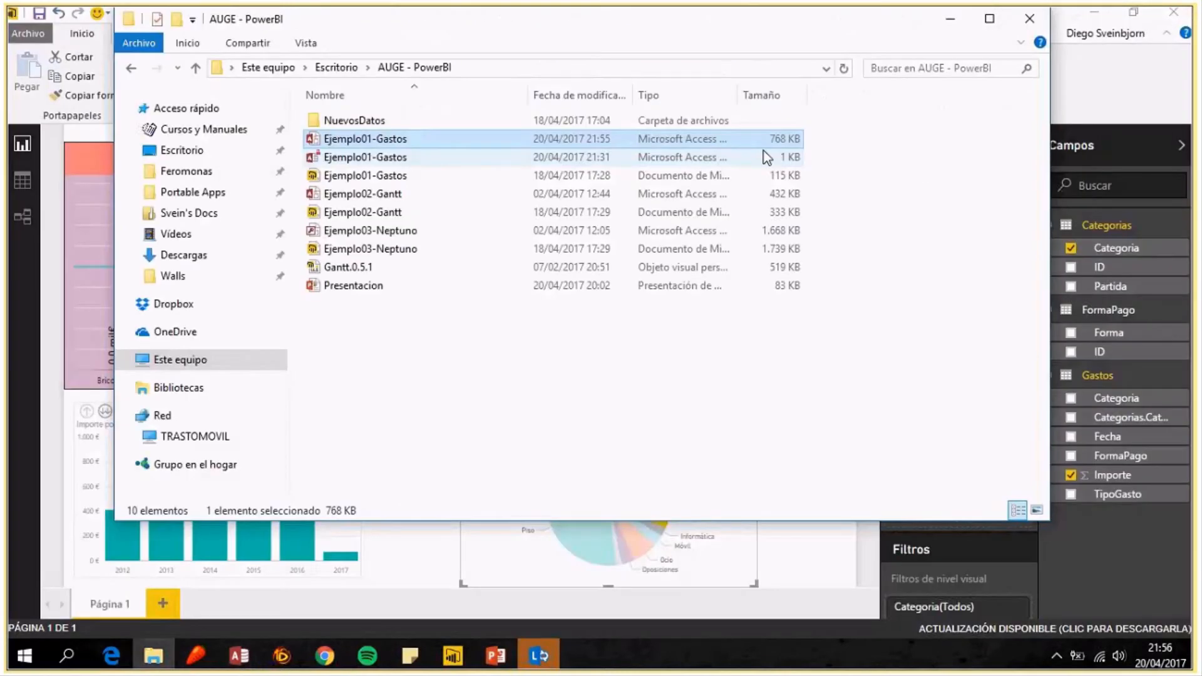
Return to the Power BI report, refresh its data, and clear the pie slice and chart selections.
{"action": "left_click", "coordinate": [427, 572]}
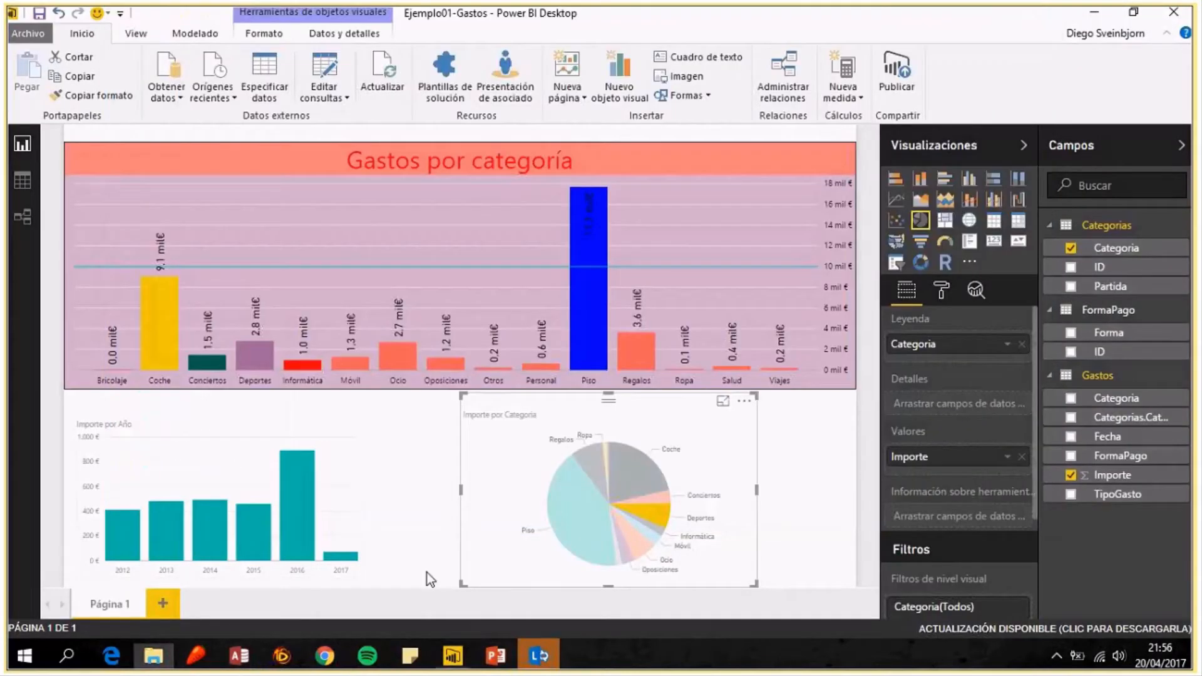
{"action": "left_click", "coordinate": [427, 572]}
{"action": "left_click", "coordinate": [383, 72]}
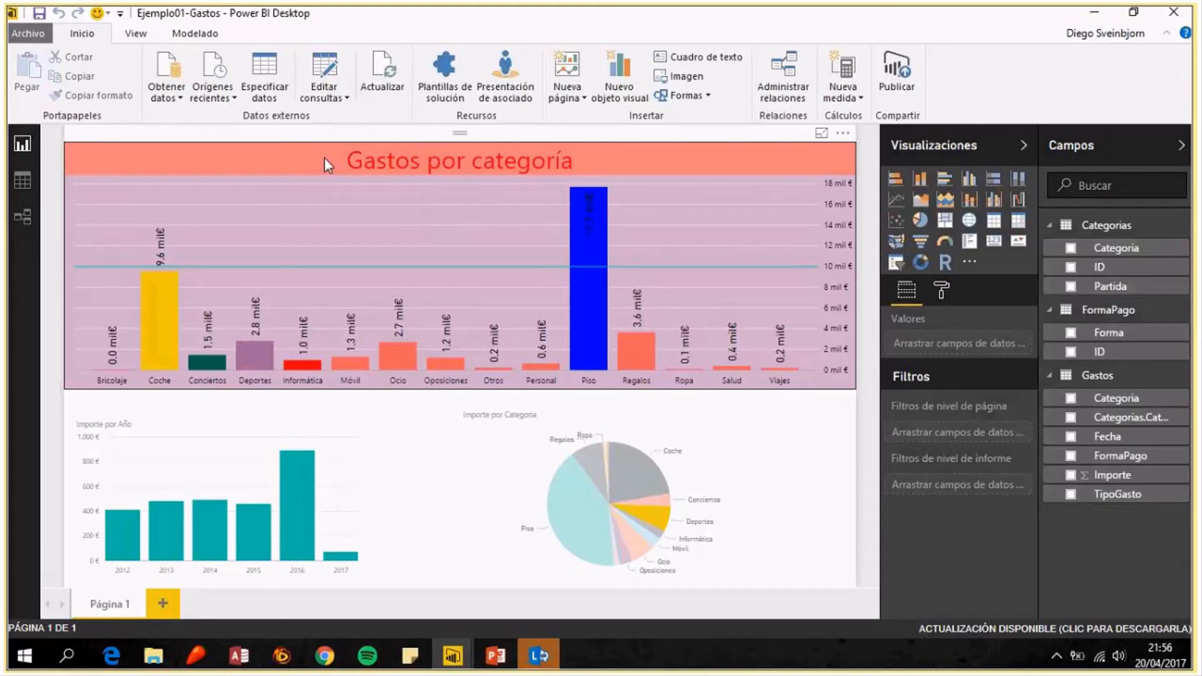
{"action": "left_click", "coordinate": [276, 449]}
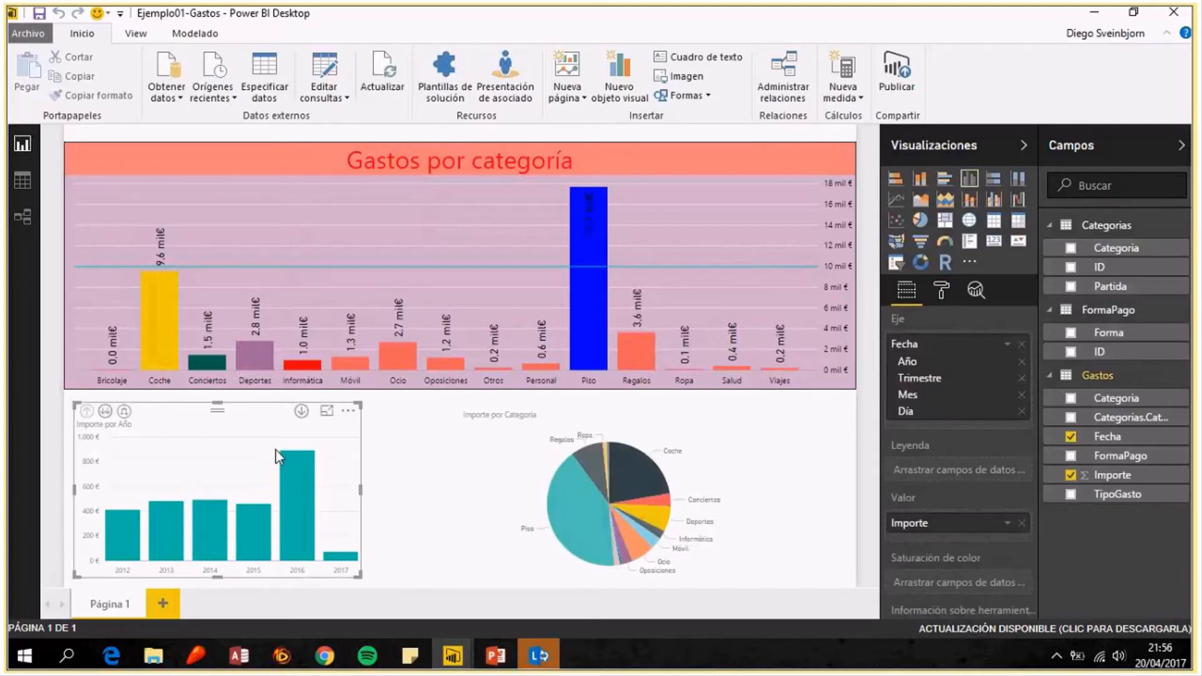
{"action": "left_click", "coordinate": [434, 482]}
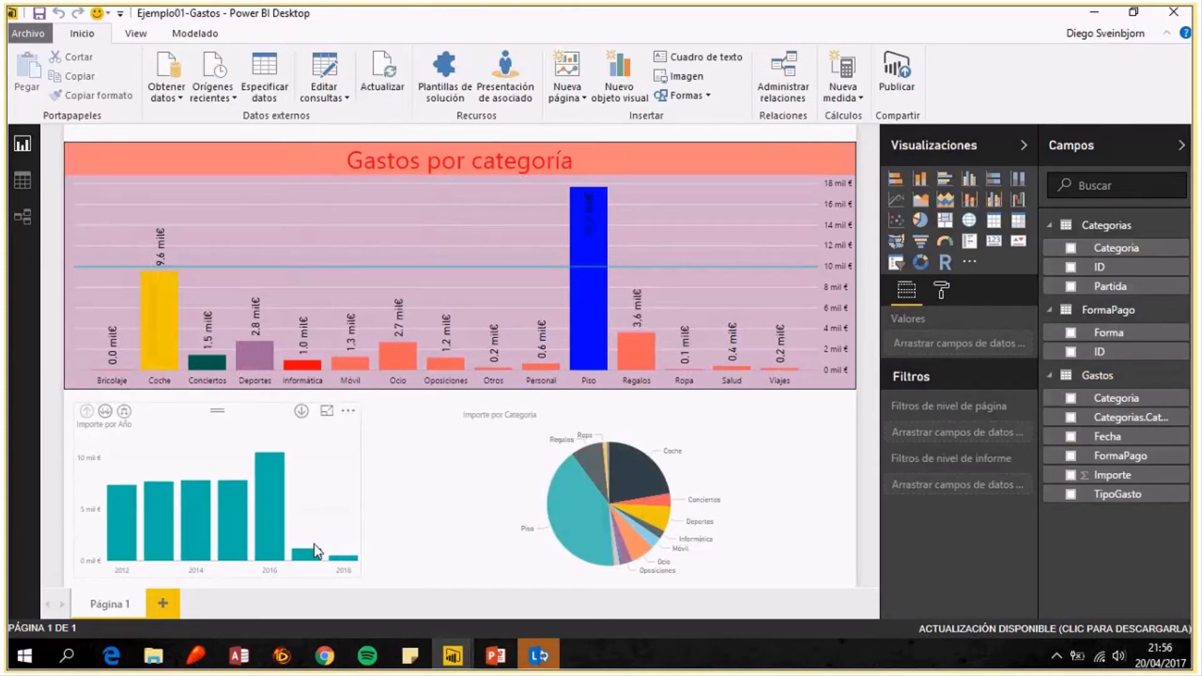
Widen the Importe por Año chart until it nearly reaches the pie chart, and check its 2018 column.
{"action": "left_click", "coordinate": [315, 545]}
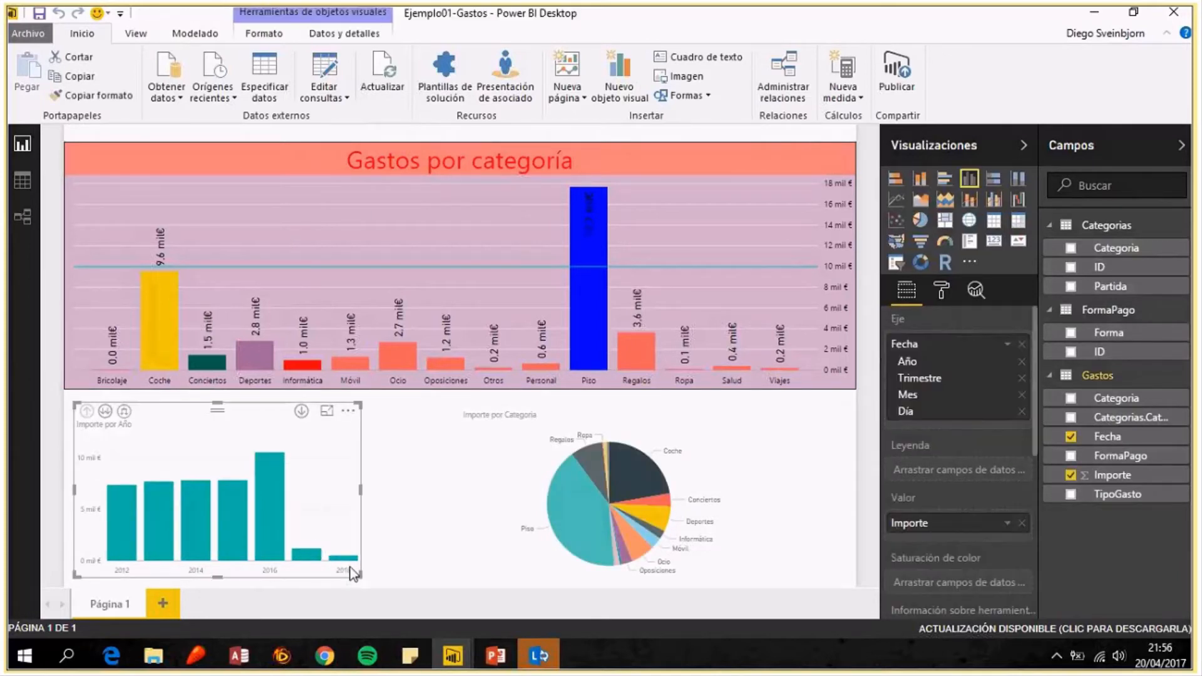
{"action": "left_click_drag", "start_coordinate": [361, 491], "coordinate": [448, 495]}
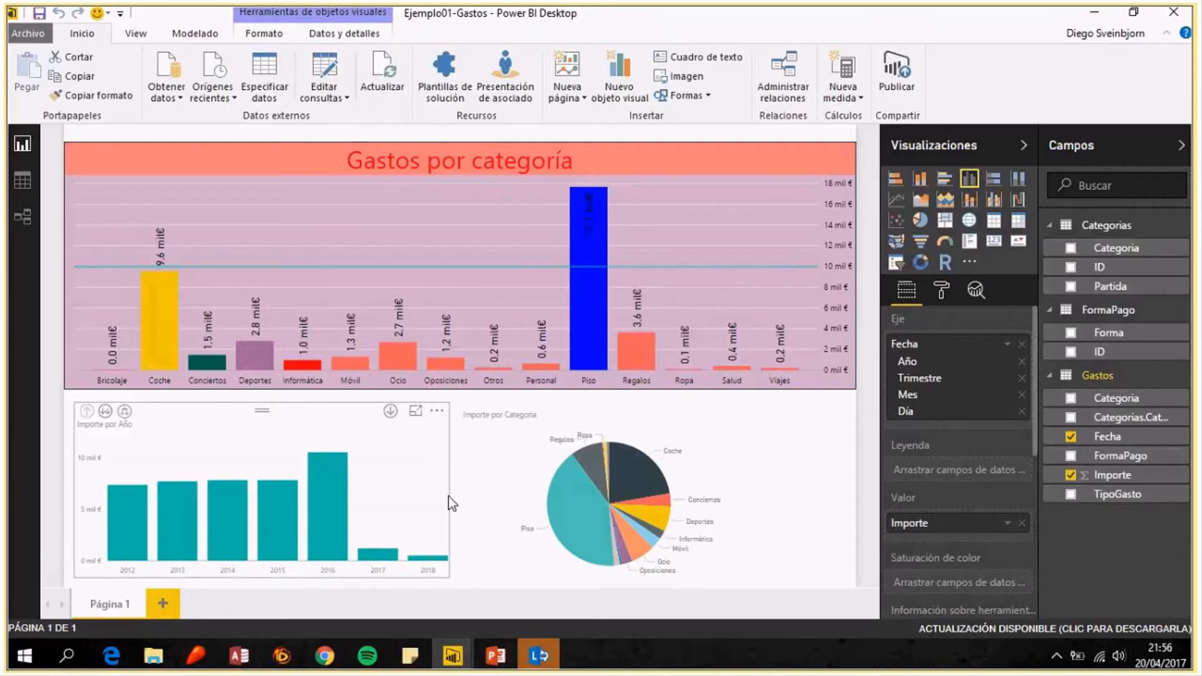
{"action": "mouse_move", "coordinate": [431, 566]}
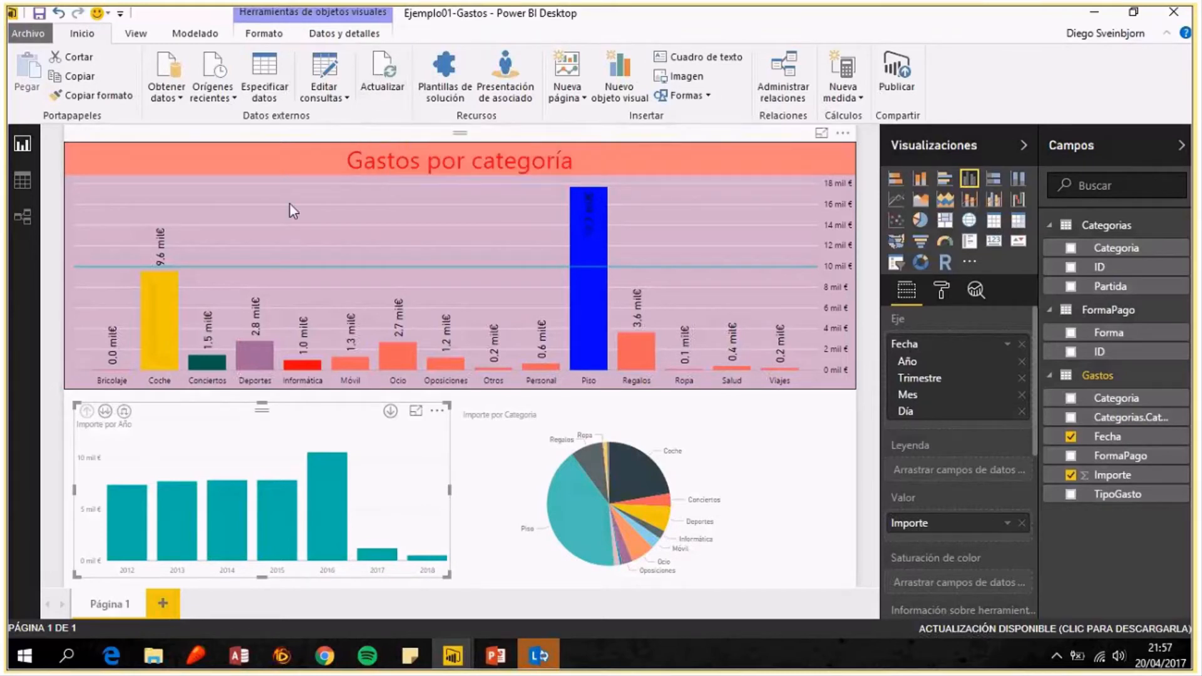
Connect to the text file MasGastos in the NuevosDatos folder as a new data source and open it for query editing.
{"action": "left_click", "coordinate": [178, 93]}
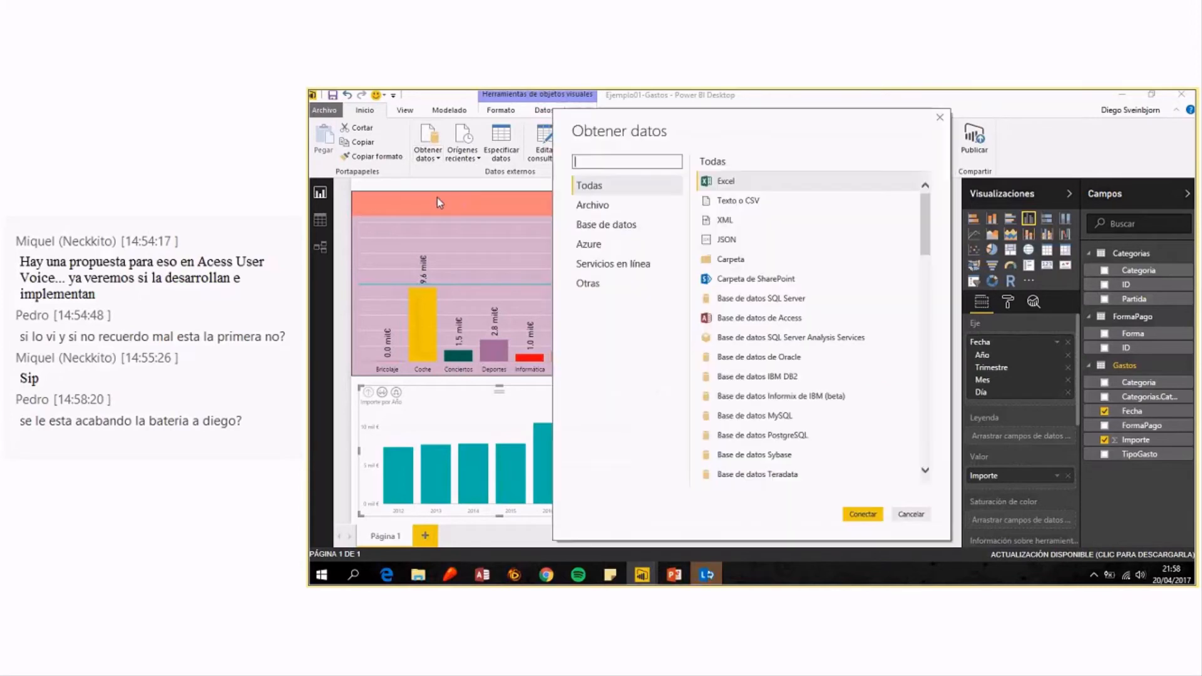
{"action": "left_click", "coordinate": [737, 202]}
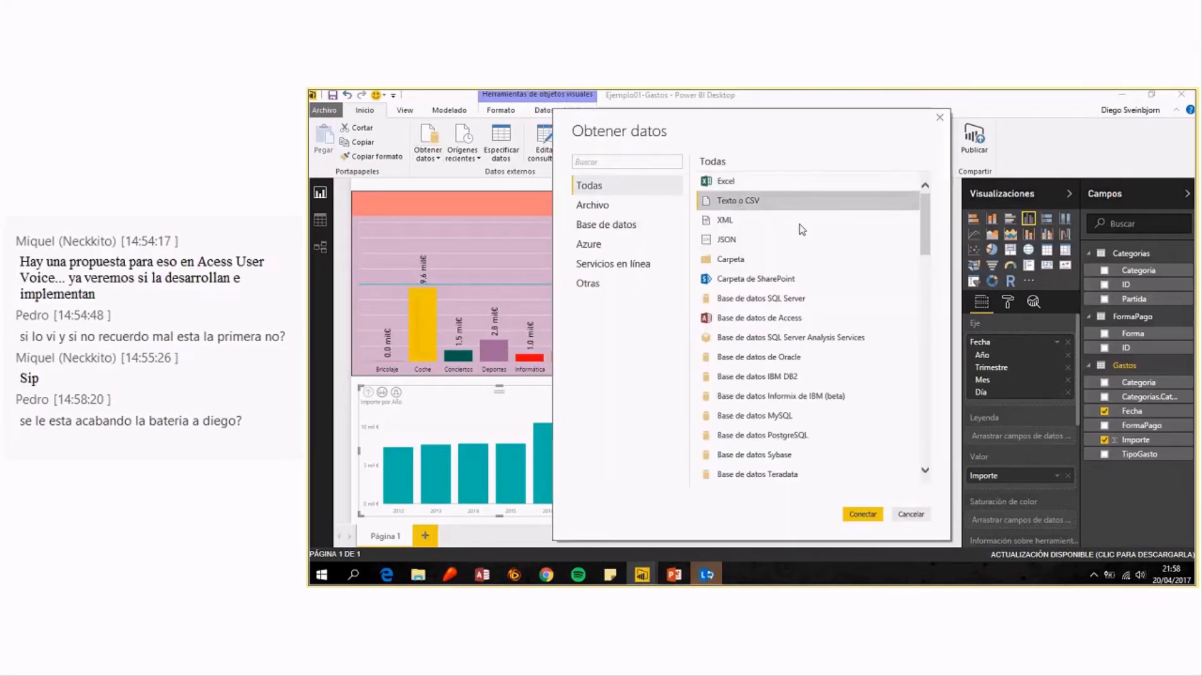
{"action": "left_click", "coordinate": [865, 514]}
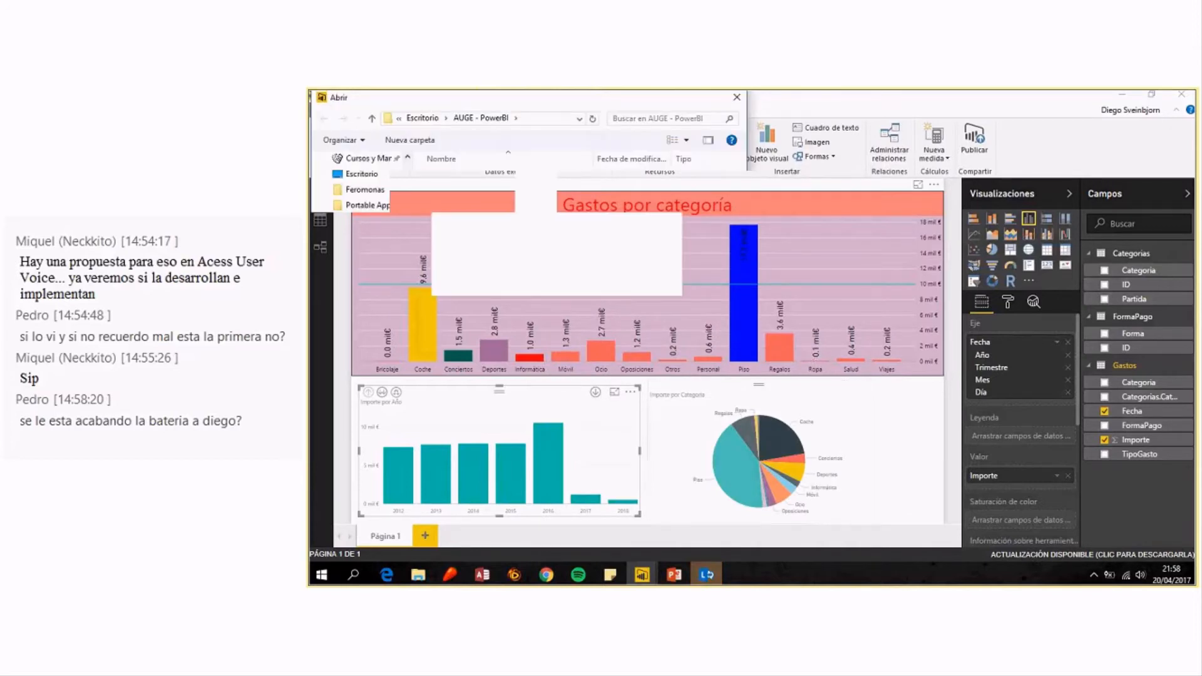
{"action": "double_click", "coordinate": [467, 183]}
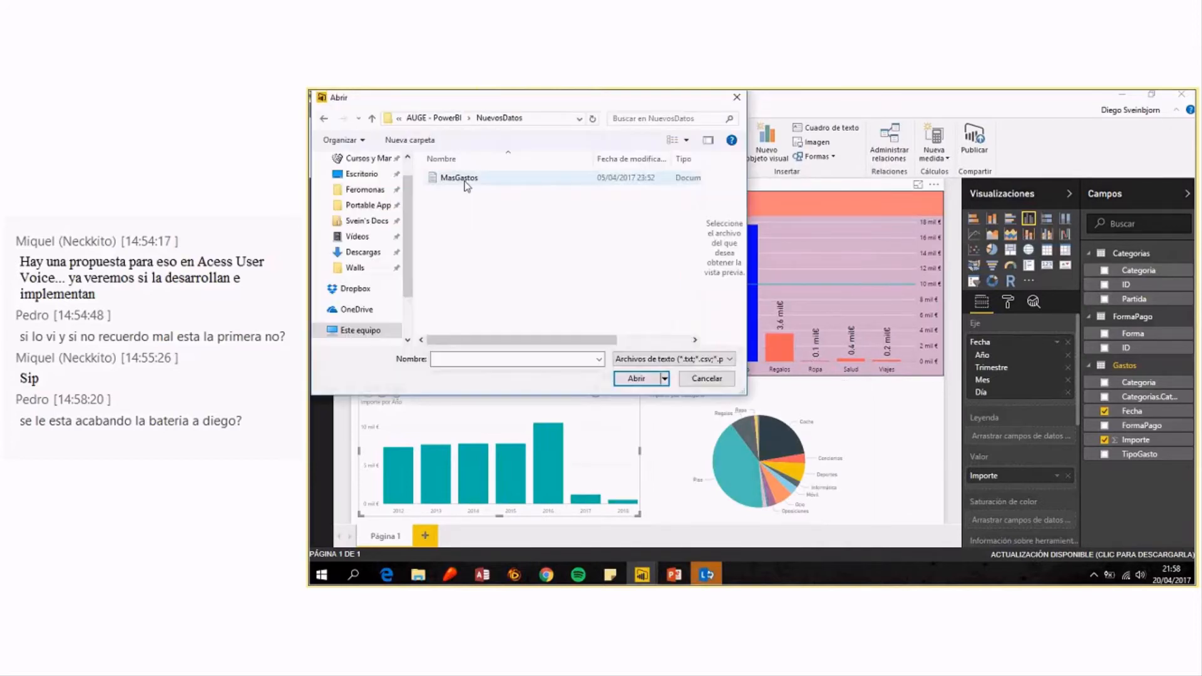
{"action": "double_click", "coordinate": [467, 181]}
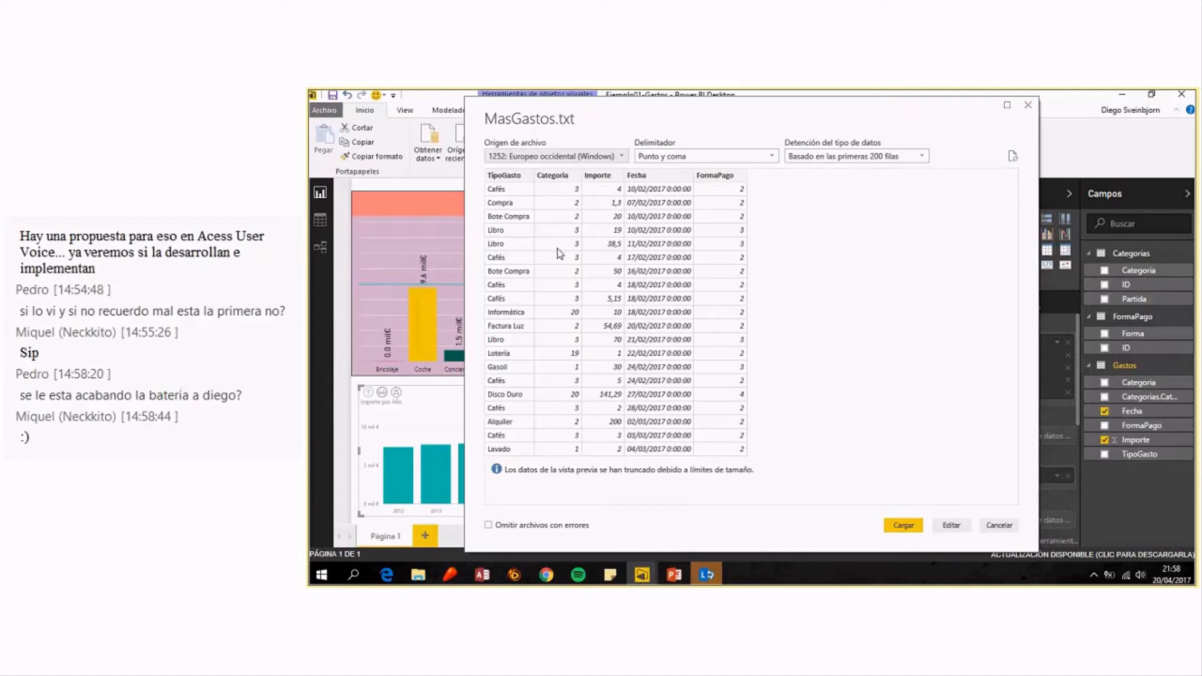
{"action": "left_click", "coordinate": [952, 528]}
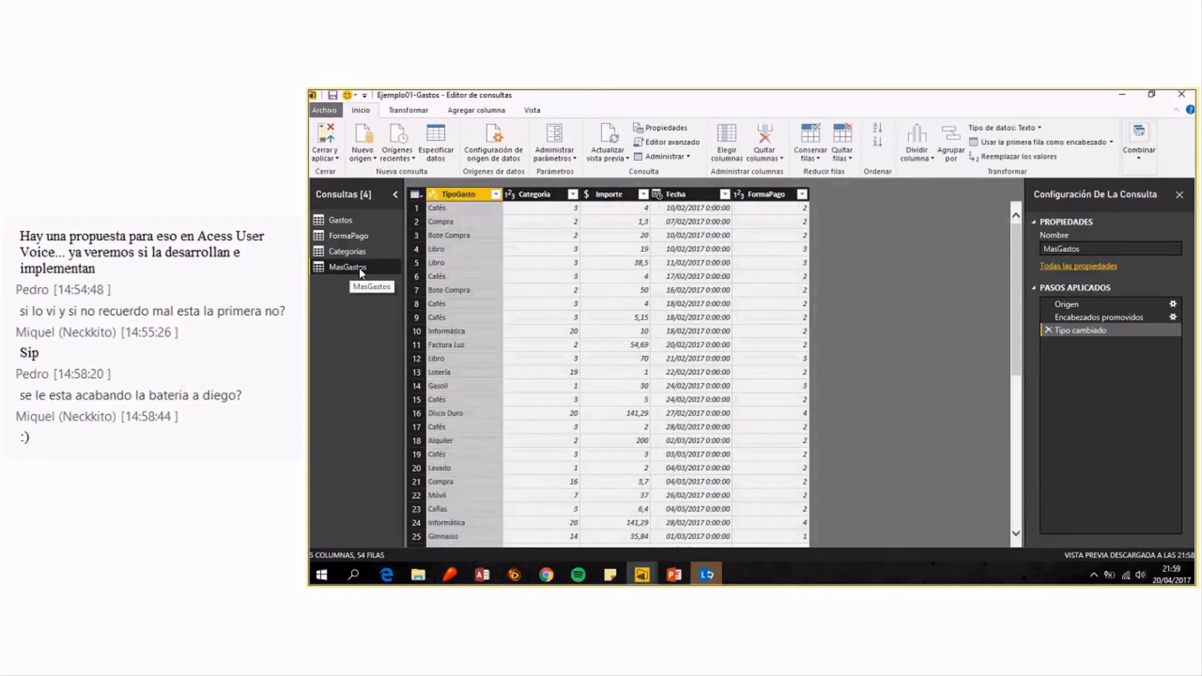
Append the MasGastos table to the Gastos query as a two-table append.
{"action": "left_click", "coordinate": [352, 223]}
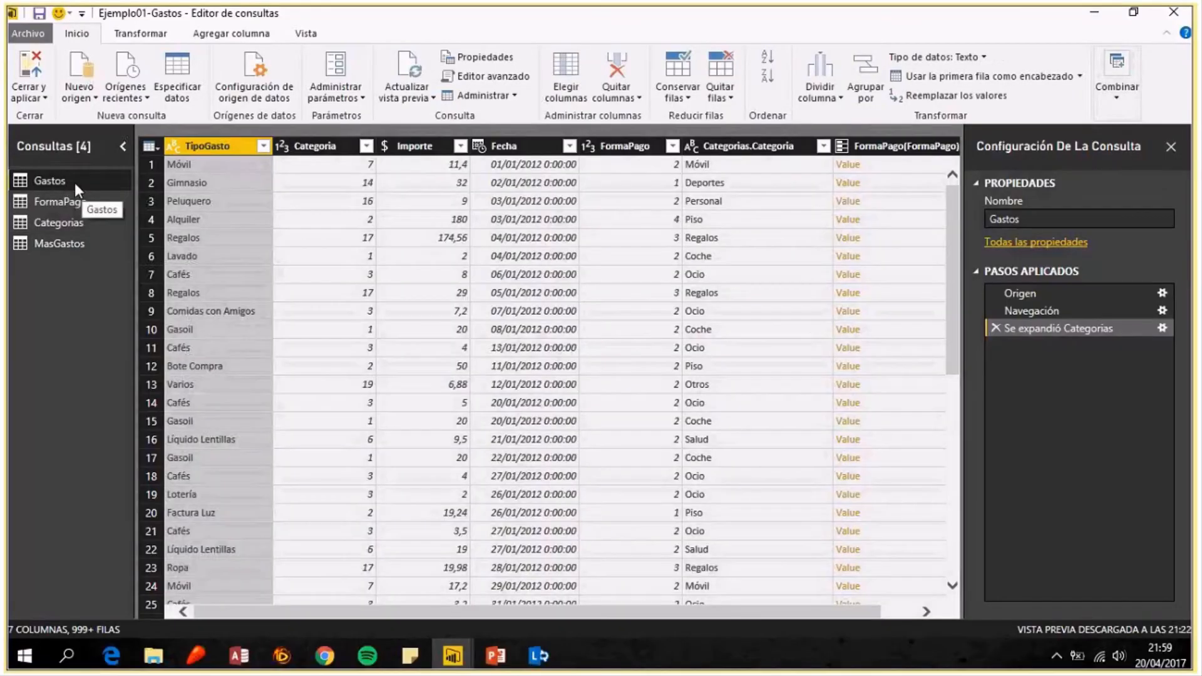
{"action": "left_click", "coordinate": [1121, 100]}
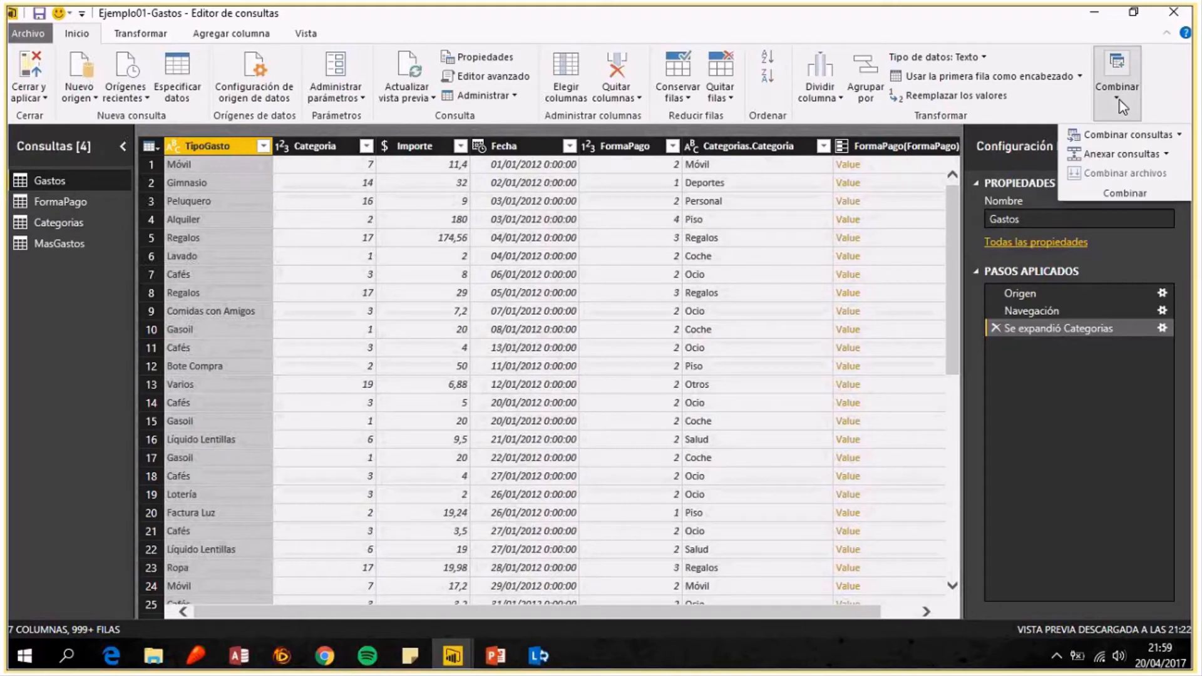
{"action": "left_click", "coordinate": [1124, 155]}
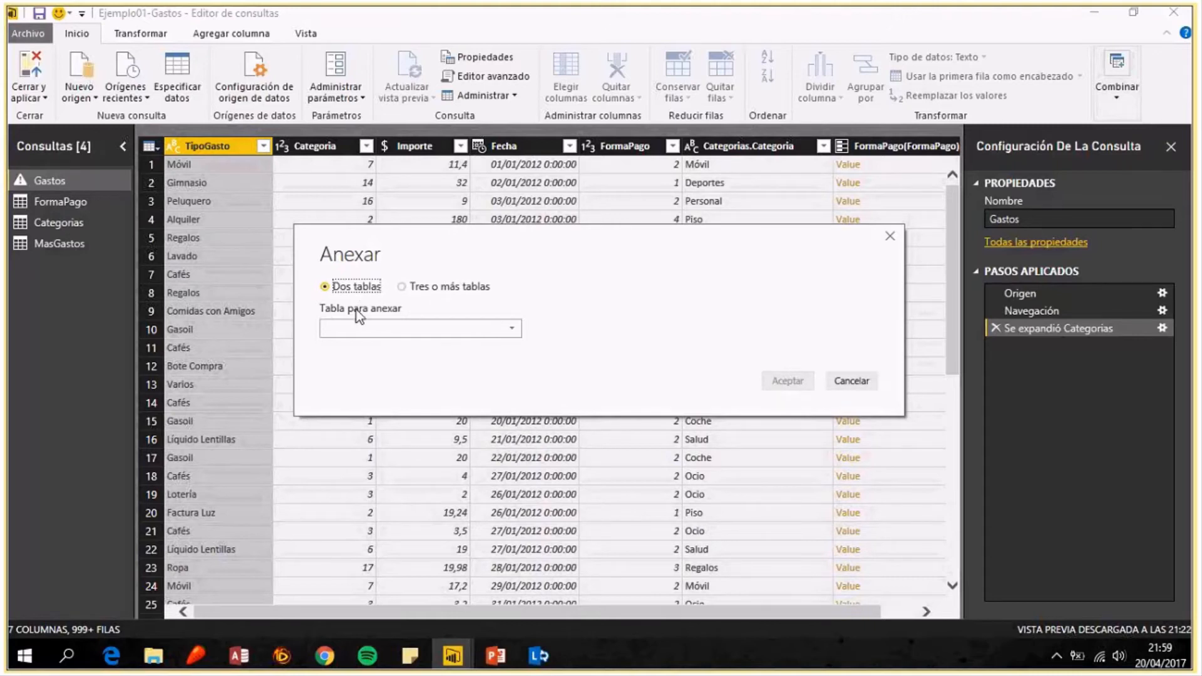
{"action": "left_click", "coordinate": [438, 329]}
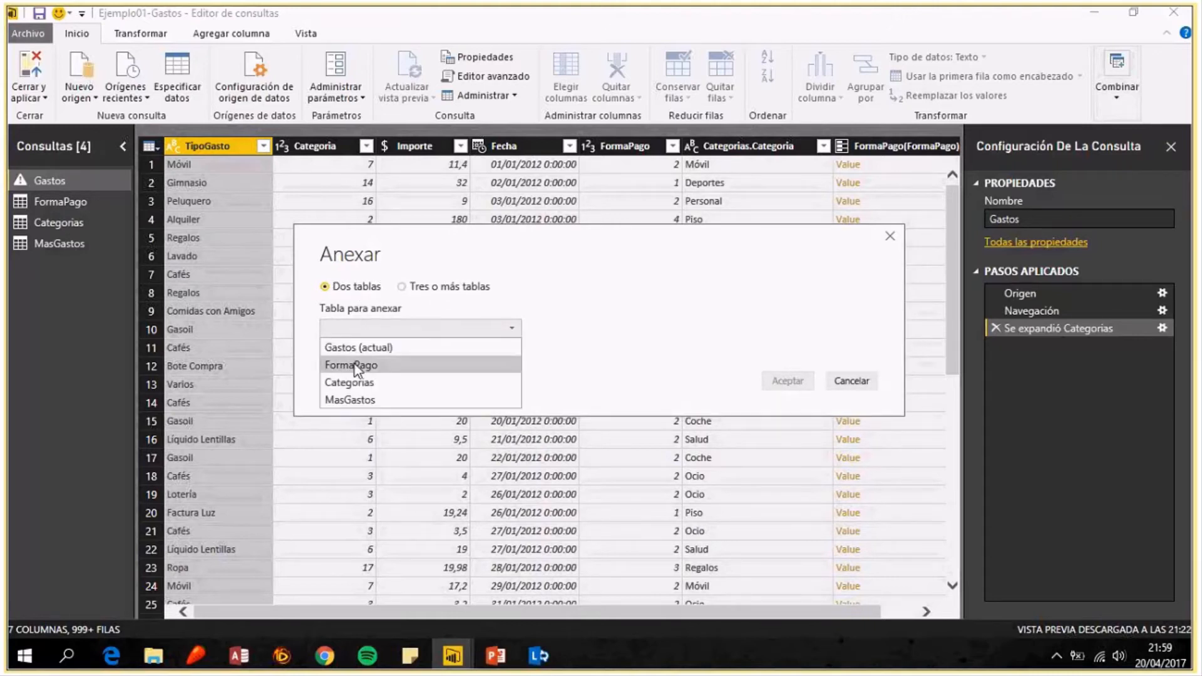
{"action": "left_click", "coordinate": [381, 401]}
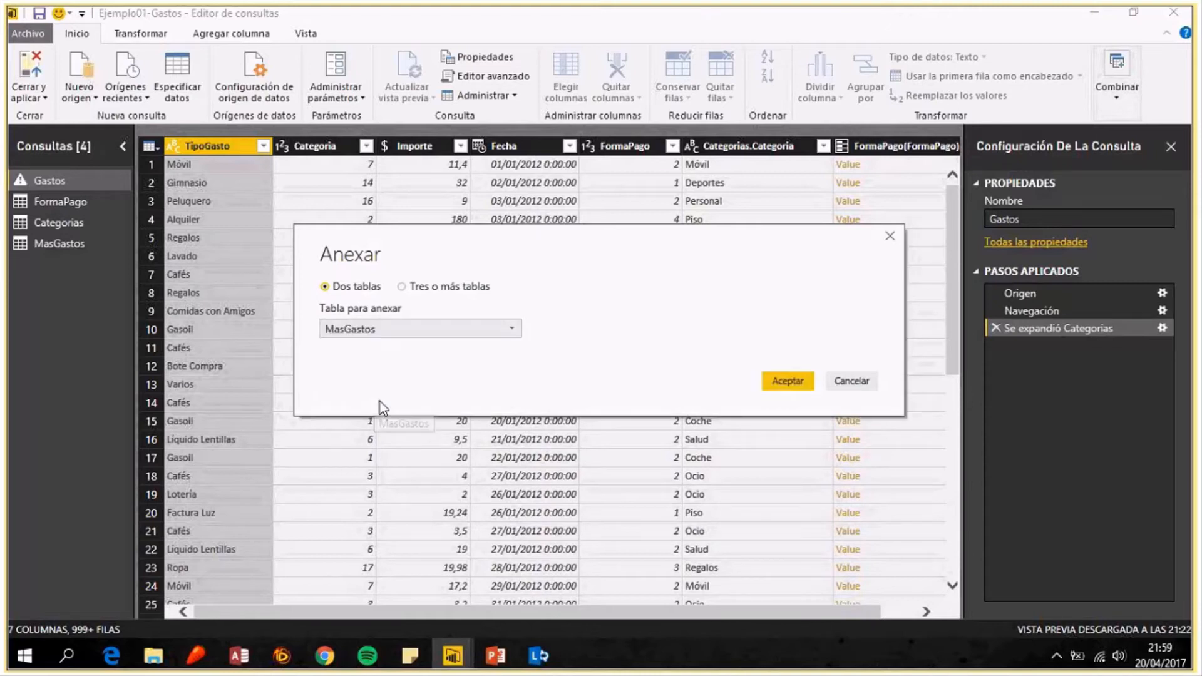
{"action": "left_click", "coordinate": [787, 389]}
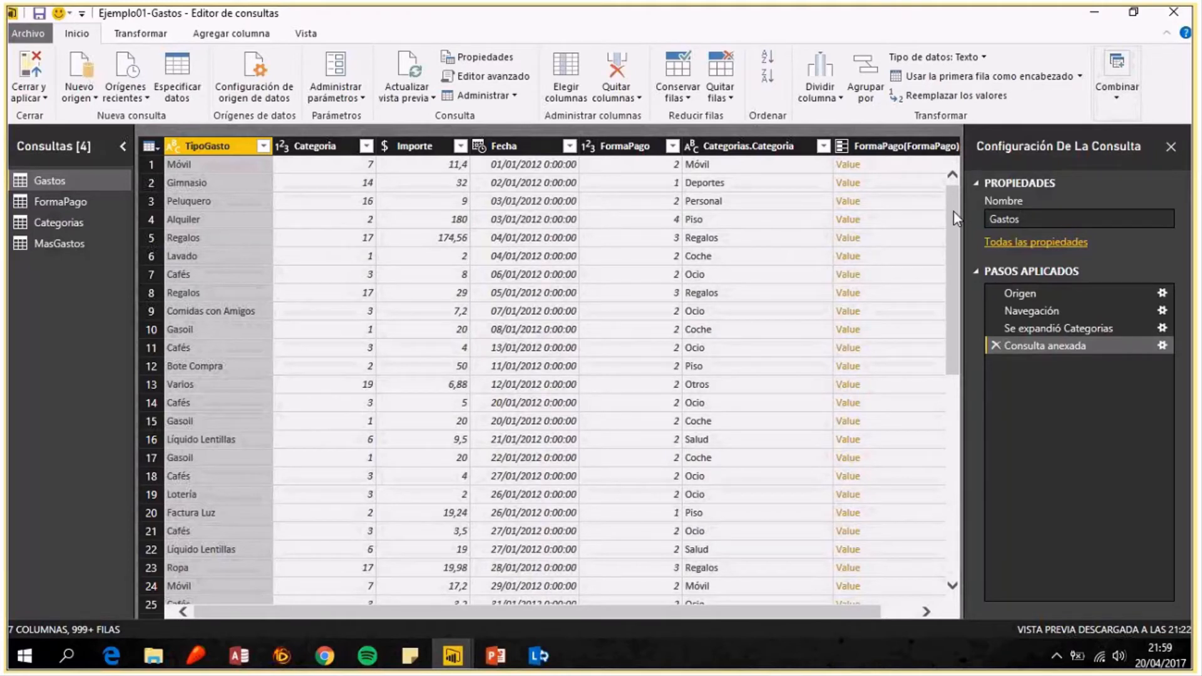
Review the expense rows in the MasGastos query, examining the dates in the Fecha column.
{"action": "left_click", "coordinate": [69, 243]}
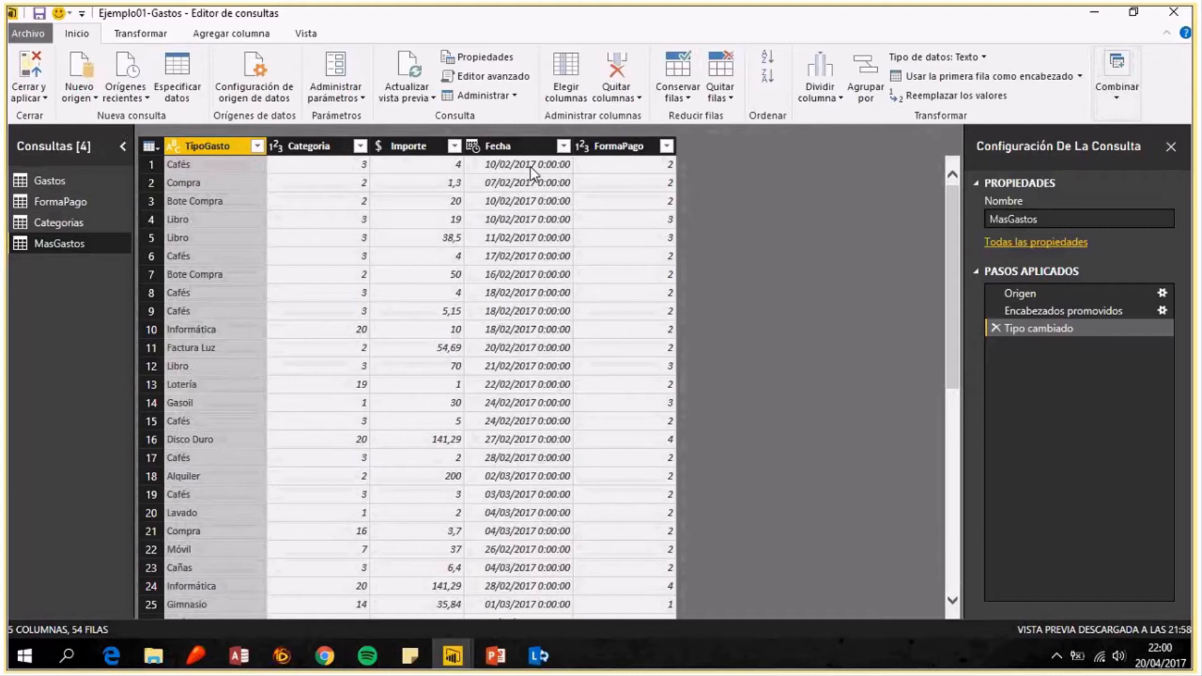
{"action": "left_click", "coordinate": [531, 165]}
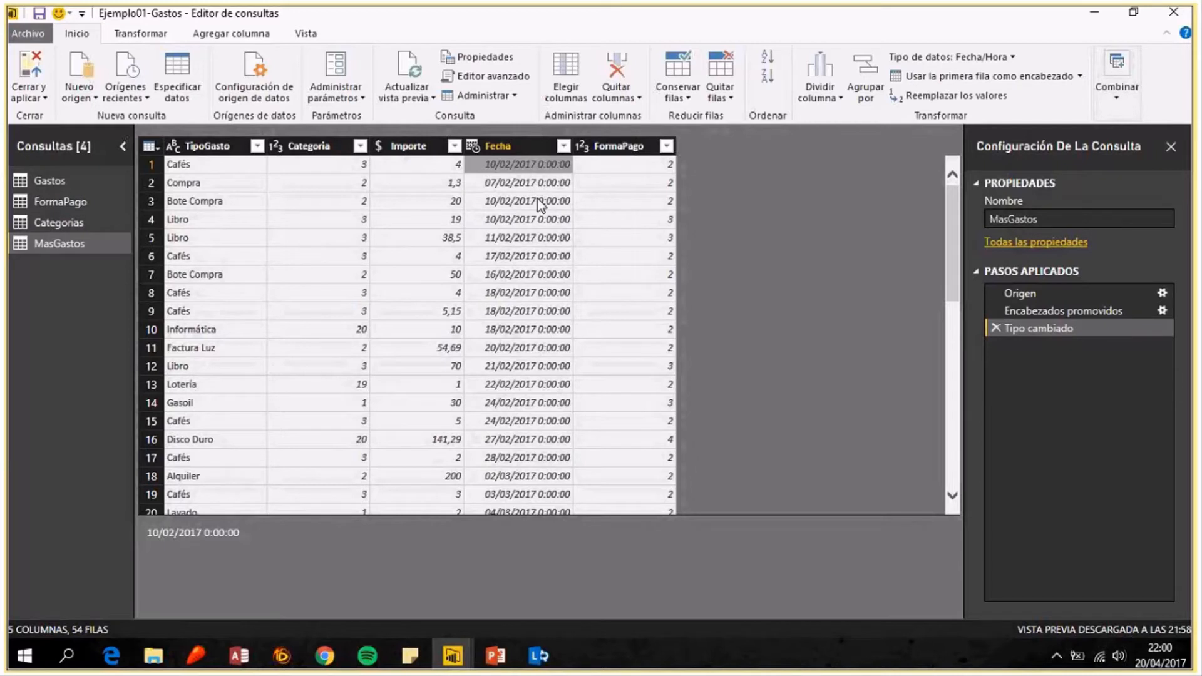
{"action": "scroll", "coordinate": [539, 204], "scroll_direction": "down", "scroll_amount": 1}
{"action": "scroll", "coordinate": [536, 206], "scroll_direction": "down", "scroll_amount": 3}
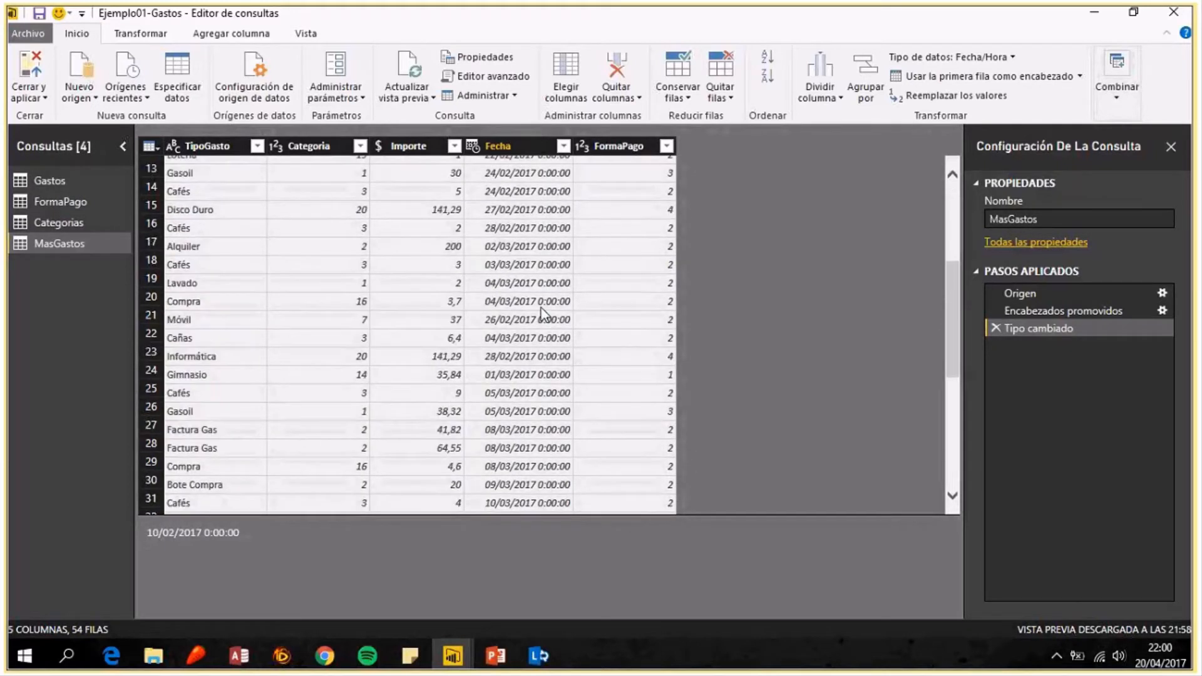
{"action": "scroll", "coordinate": [542, 313], "scroll_direction": "down", "scroll_amount": 3}
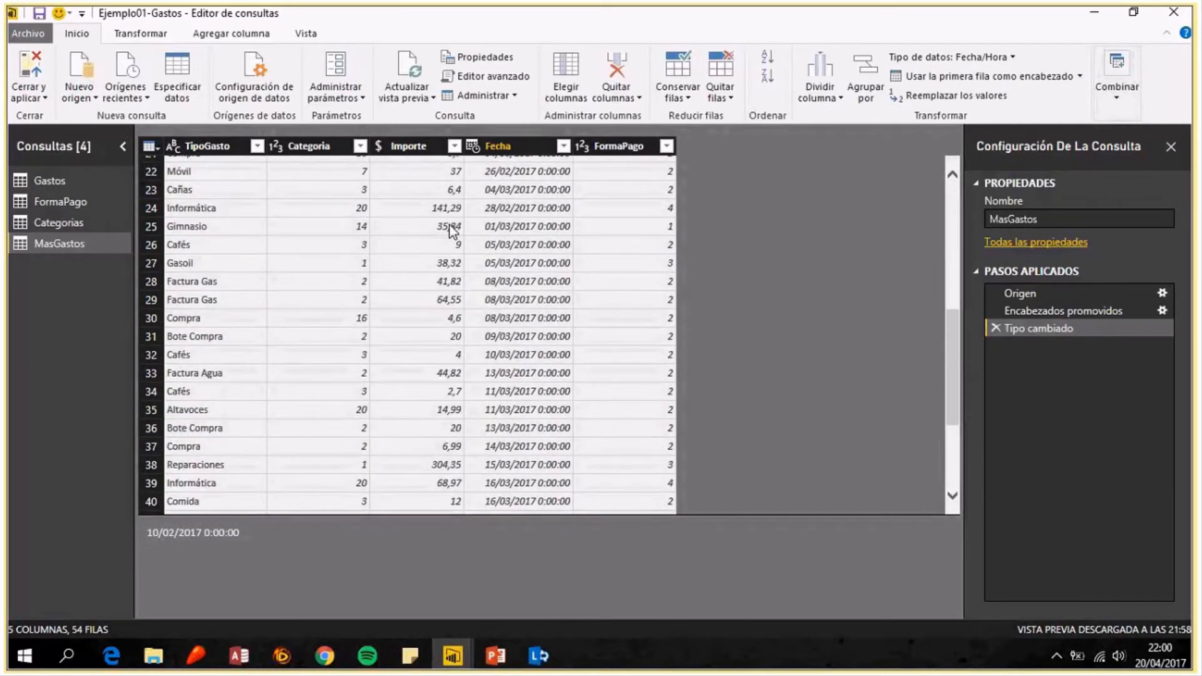
Sort the Gastos query by Fecha in descending order, check its newest rows, and close the query editor applying the changes.
{"action": "left_click", "coordinate": [52, 181]}
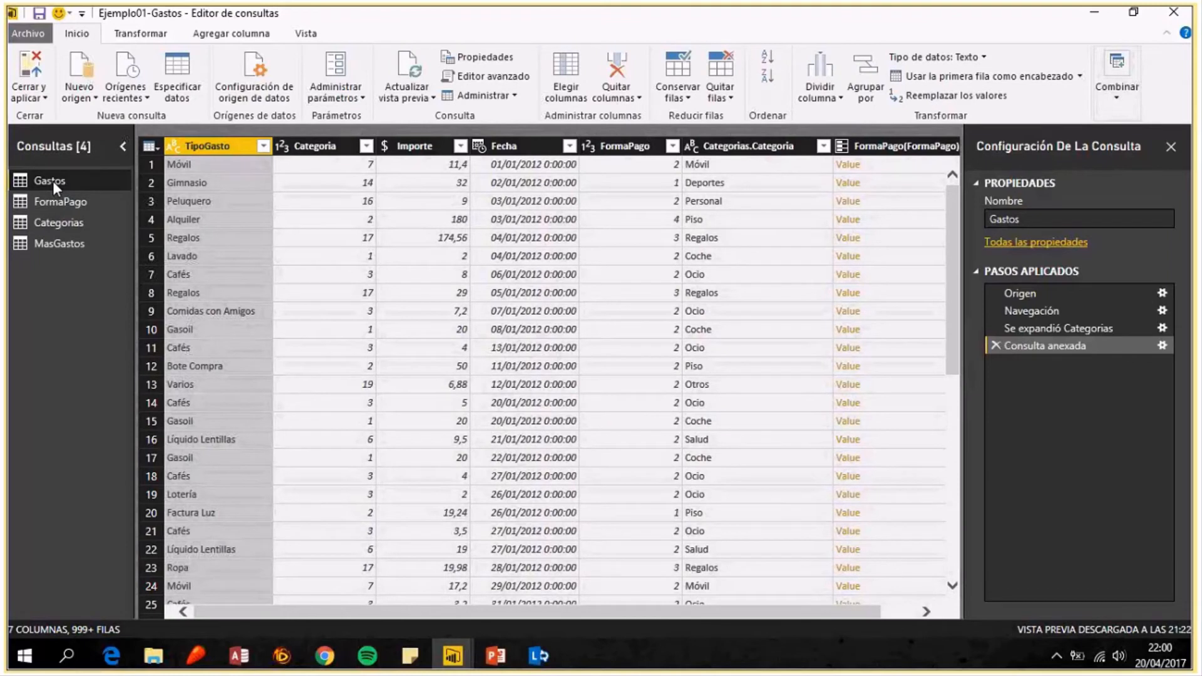
{"action": "left_click", "coordinate": [533, 149]}
{"action": "left_click", "coordinate": [764, 79]}
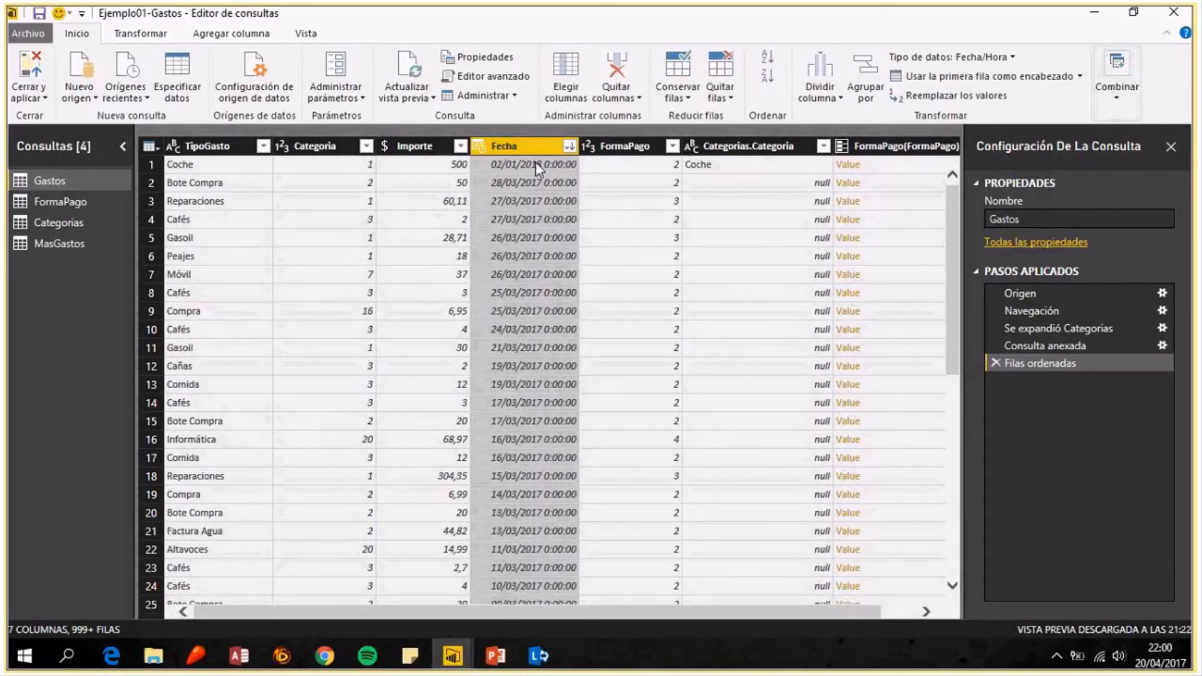
{"action": "left_click", "coordinate": [535, 162]}
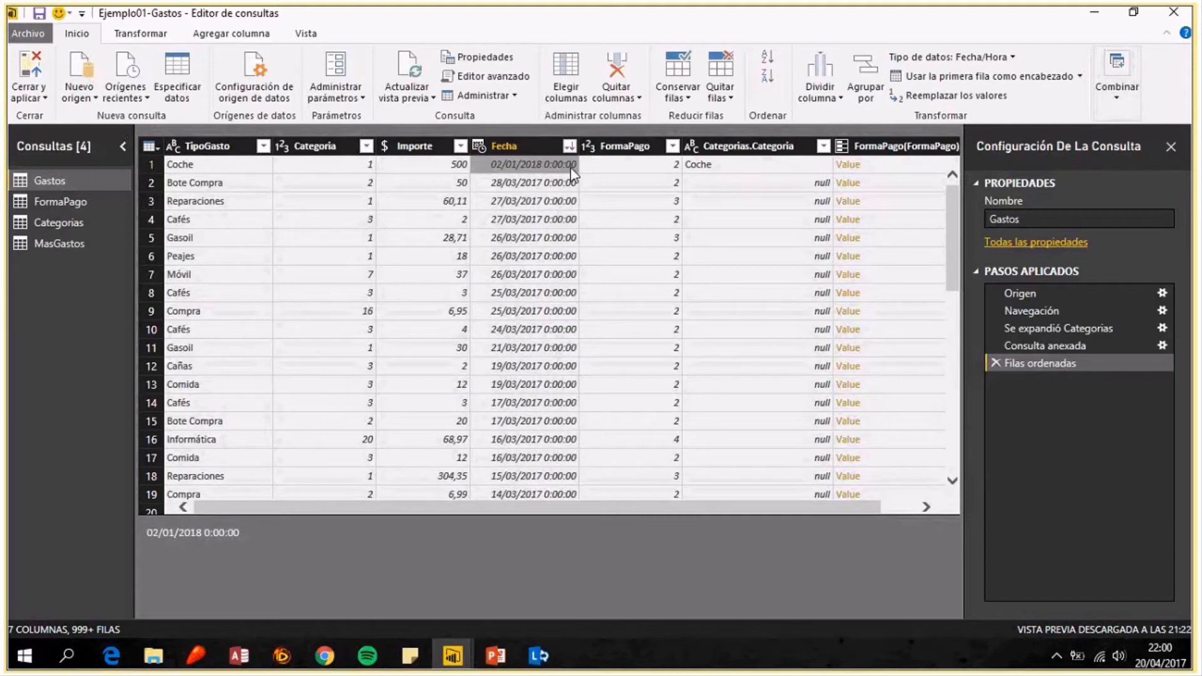
{"action": "left_click", "coordinate": [145, 165]}
{"action": "left_click", "coordinate": [532, 199]}
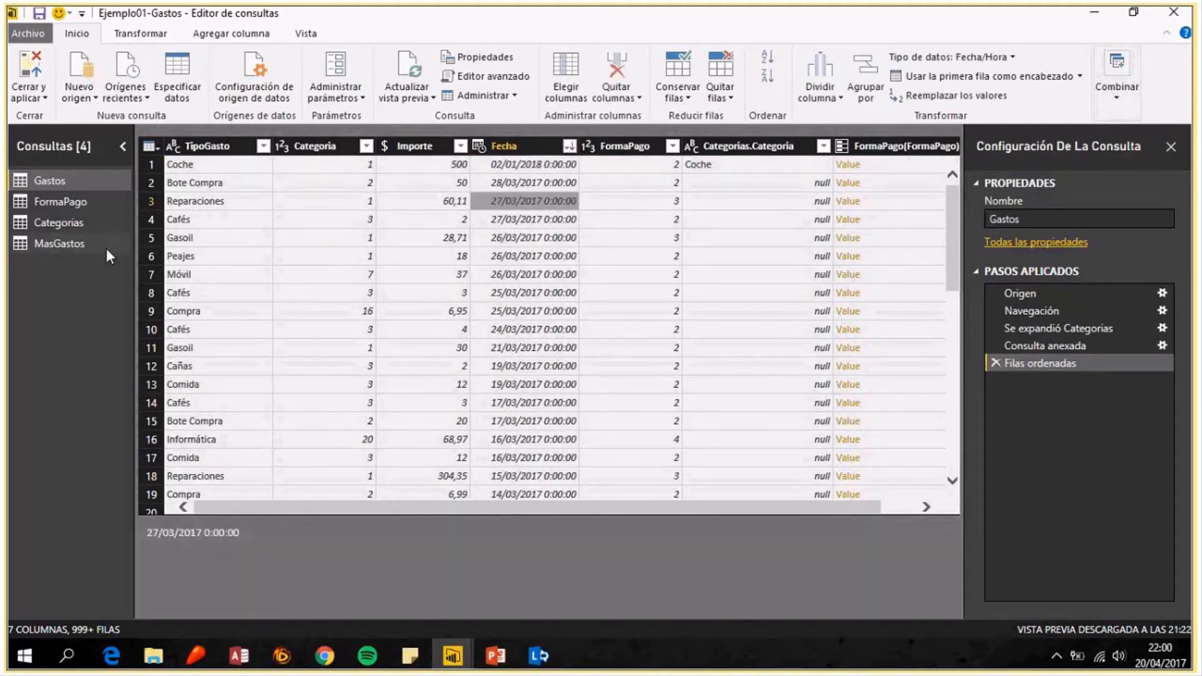
{"action": "left_click", "coordinate": [35, 65]}
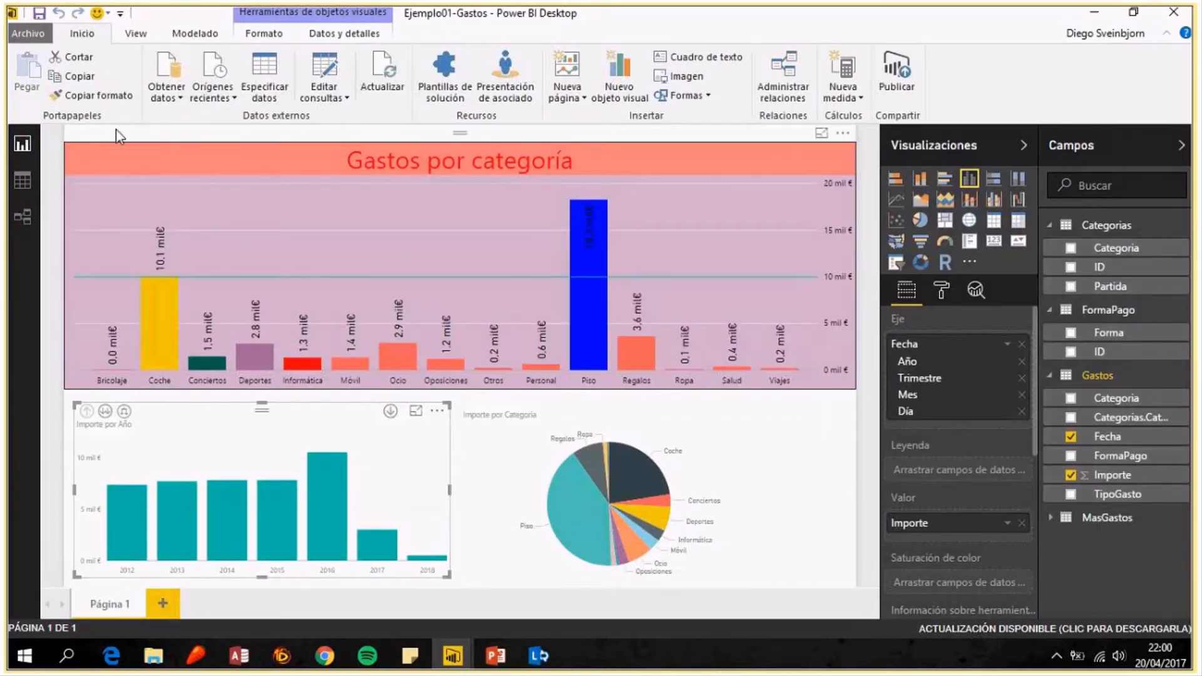
Open the phone layout and place the Gastos por categoría chart at its top, enlarged to the full grid width and four rows high.
{"action": "left_click", "coordinate": [134, 35]}
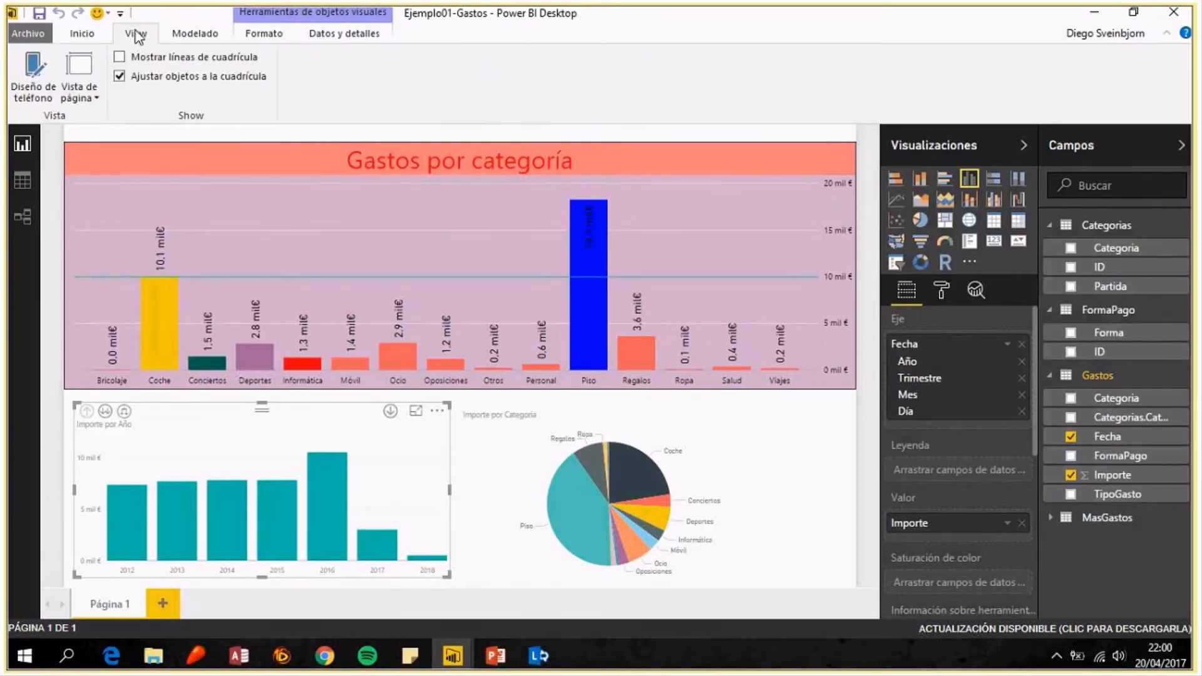
{"action": "left_click", "coordinate": [34, 67]}
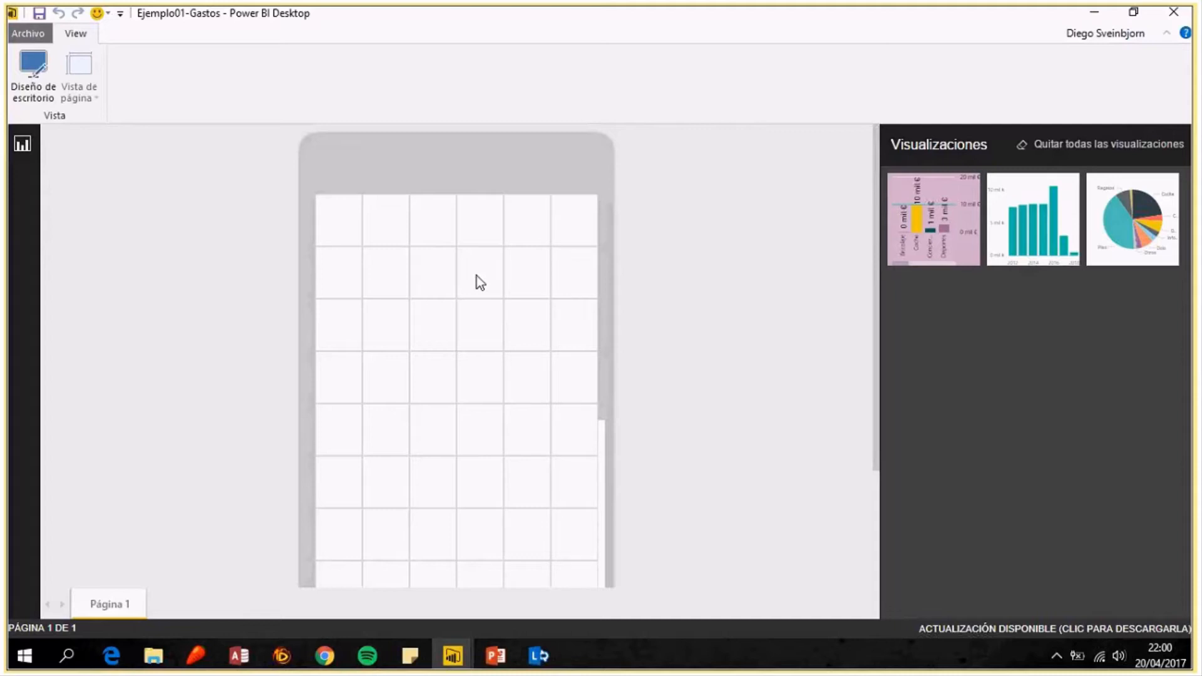
{"action": "left_click_drag", "start_coordinate": [941, 209], "coordinate": [370, 246]}
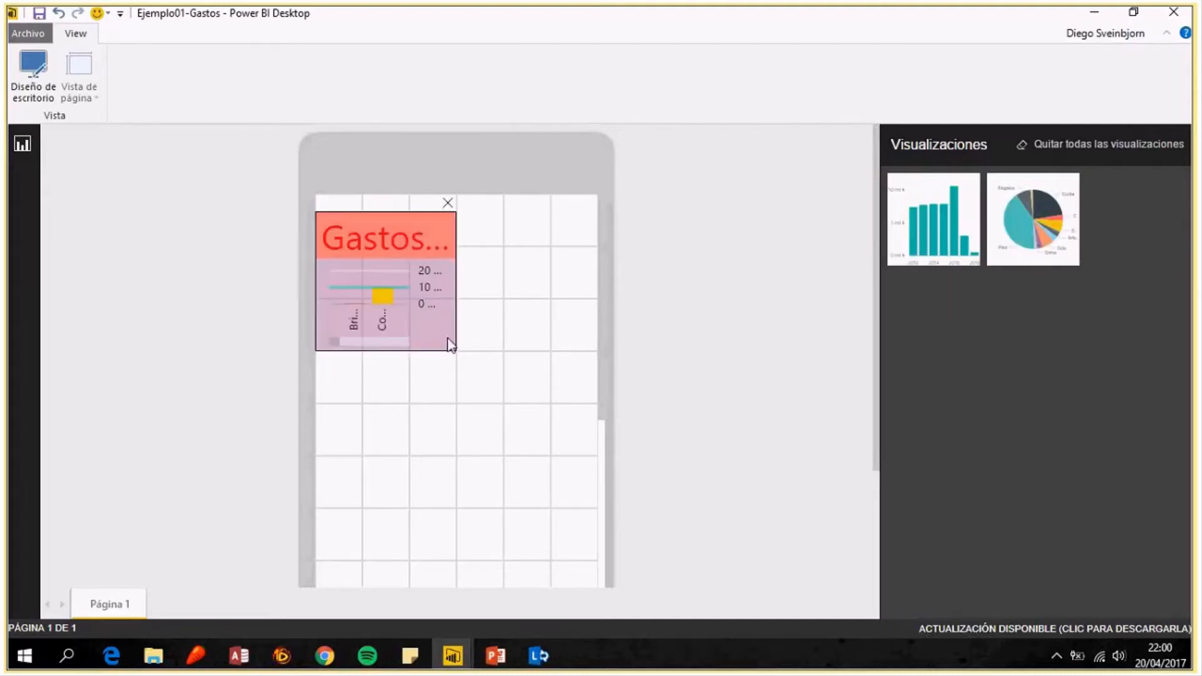
{"action": "left_click_drag", "start_coordinate": [451, 345], "coordinate": [598, 404]}
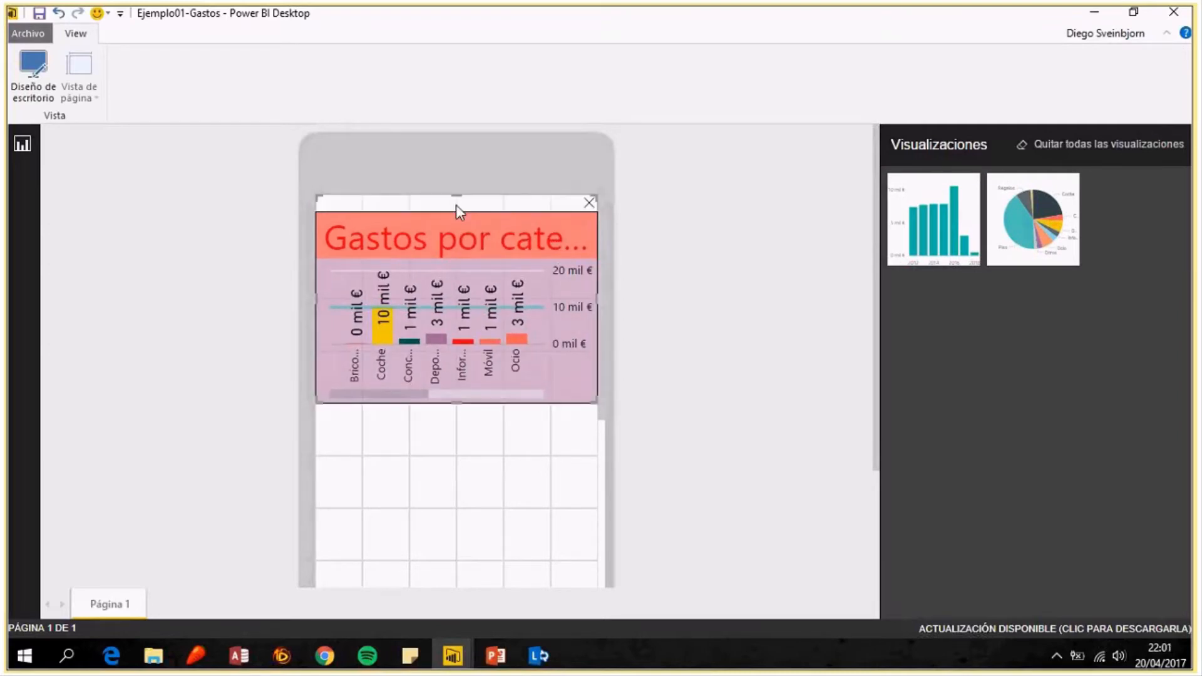
Place the Importe por Año and Importe por Categoría charts side by side beneath the category chart, and return to the desktop layout.
{"action": "left_click_drag", "start_coordinate": [892, 258], "coordinate": [370, 470]}
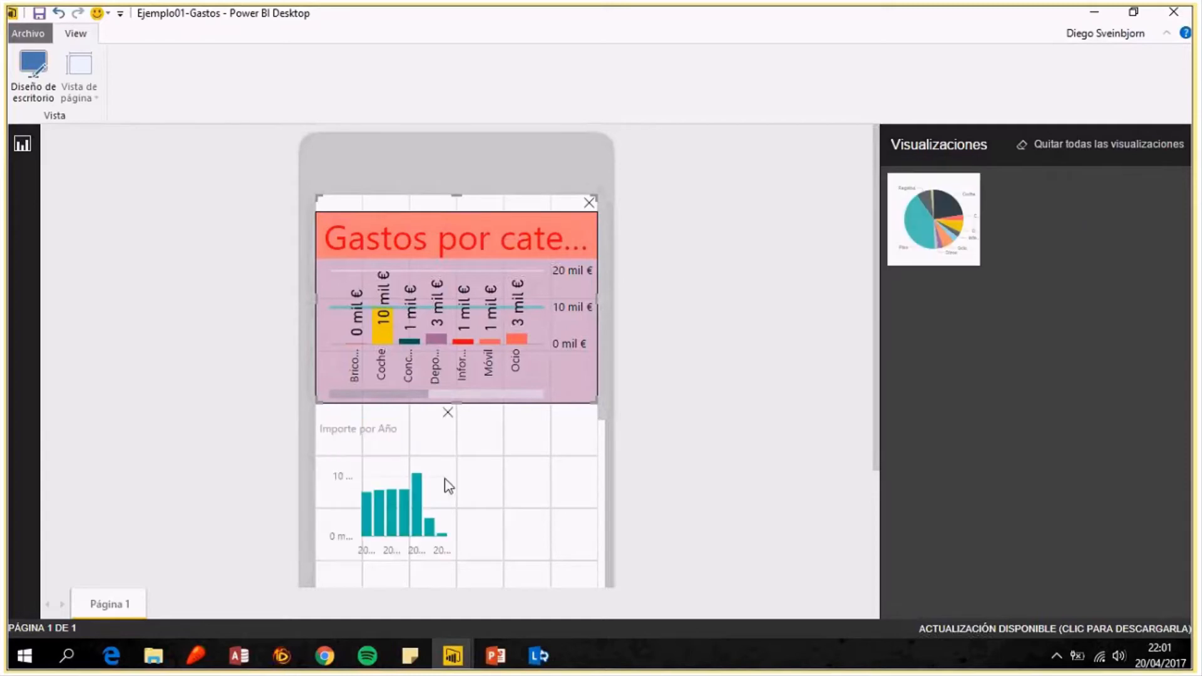
{"action": "left_click_drag", "start_coordinate": [934, 219], "coordinate": [587, 546]}
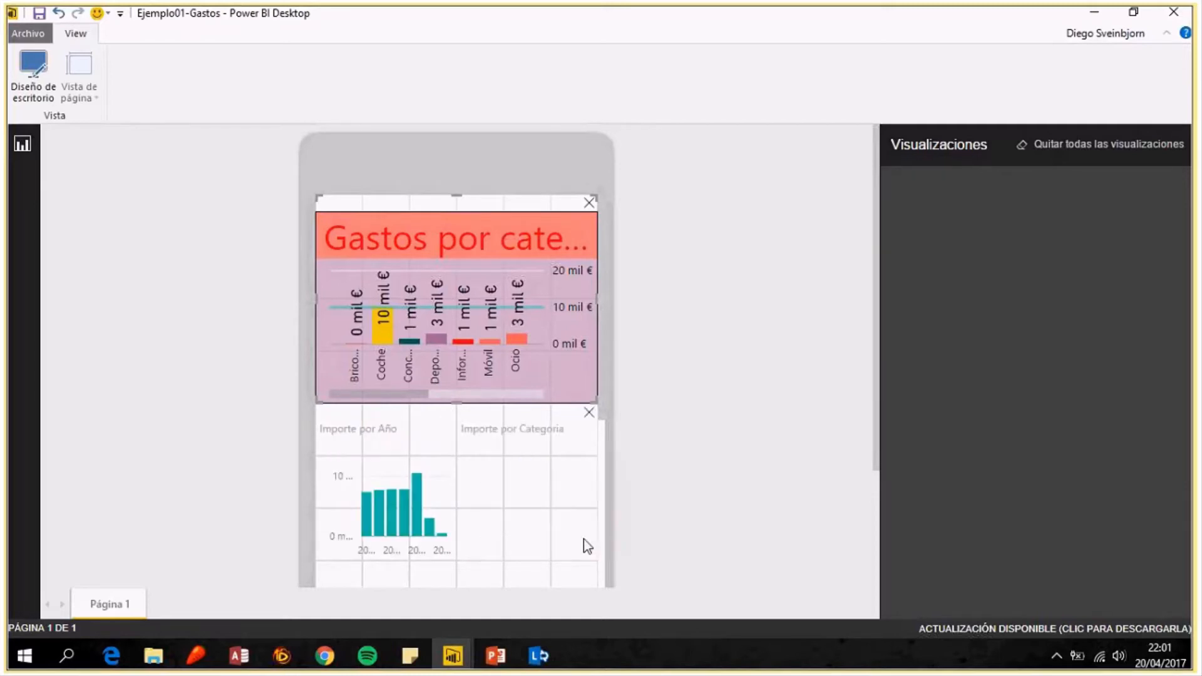
{"action": "scroll", "coordinate": [639, 392], "scroll_direction": "down", "scroll_amount": 3}
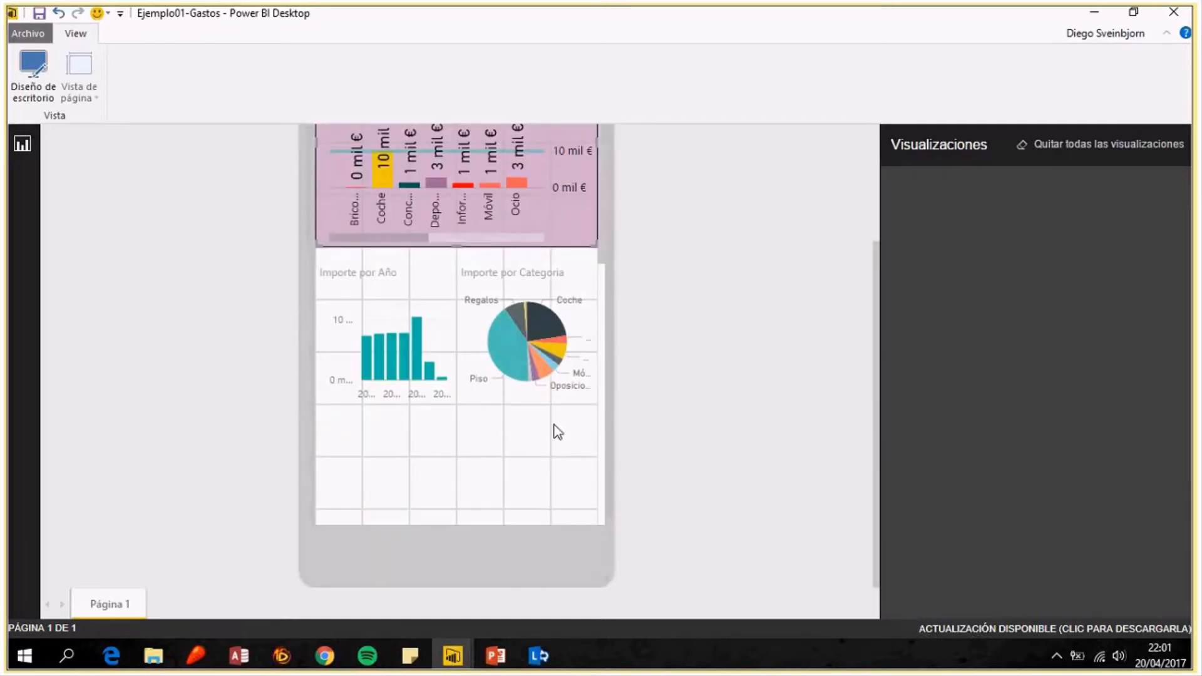
{"action": "scroll", "coordinate": [558, 432], "scroll_direction": "up", "scroll_amount": 2}
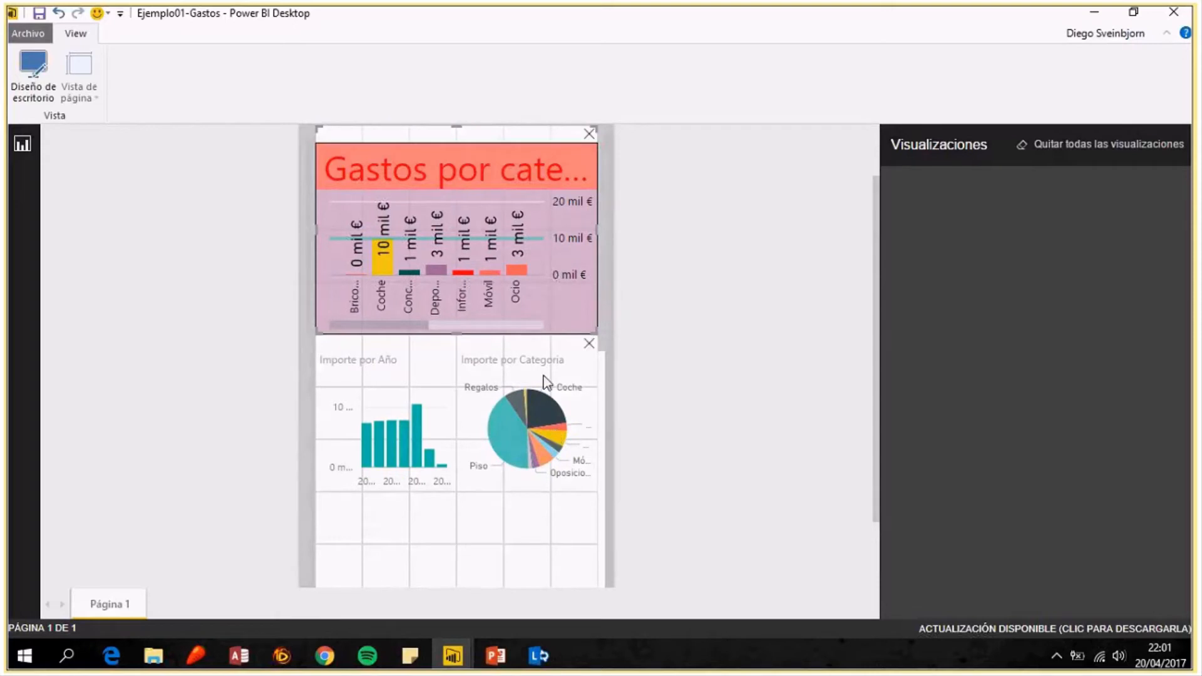
{"action": "left_click", "coordinate": [34, 68]}
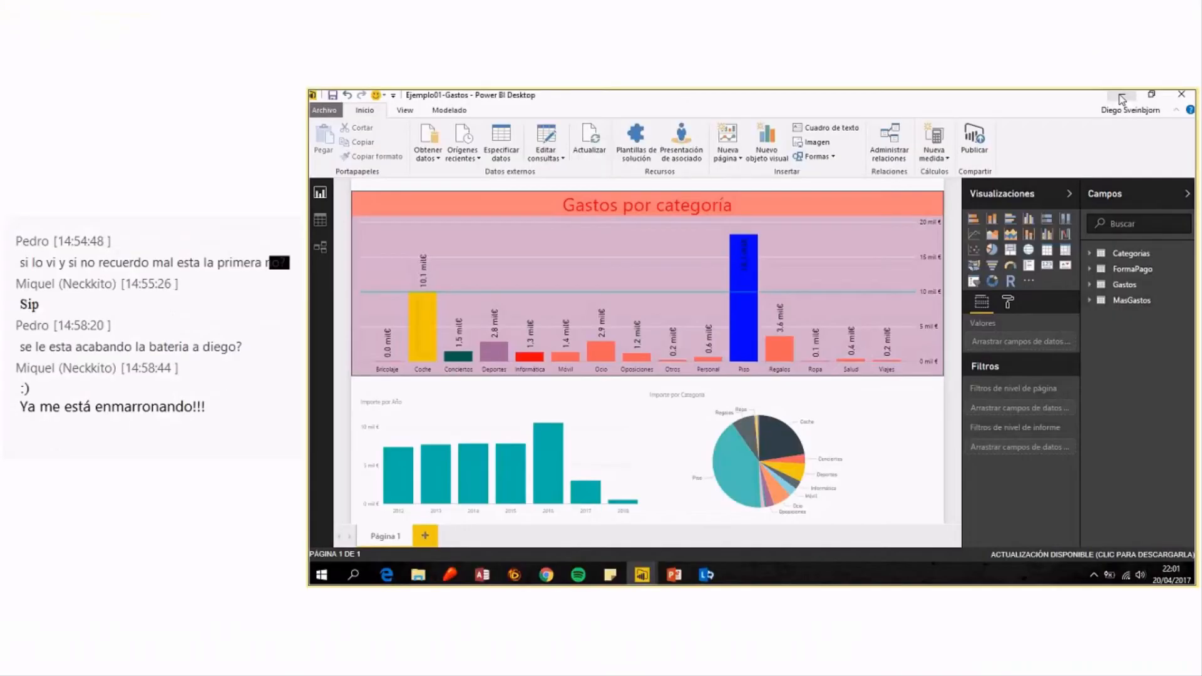
Switch to the Ejemplo02-Gantt report in Power BI Desktop and show its blank report page.
{"action": "left_click", "coordinate": [1092, 13]}
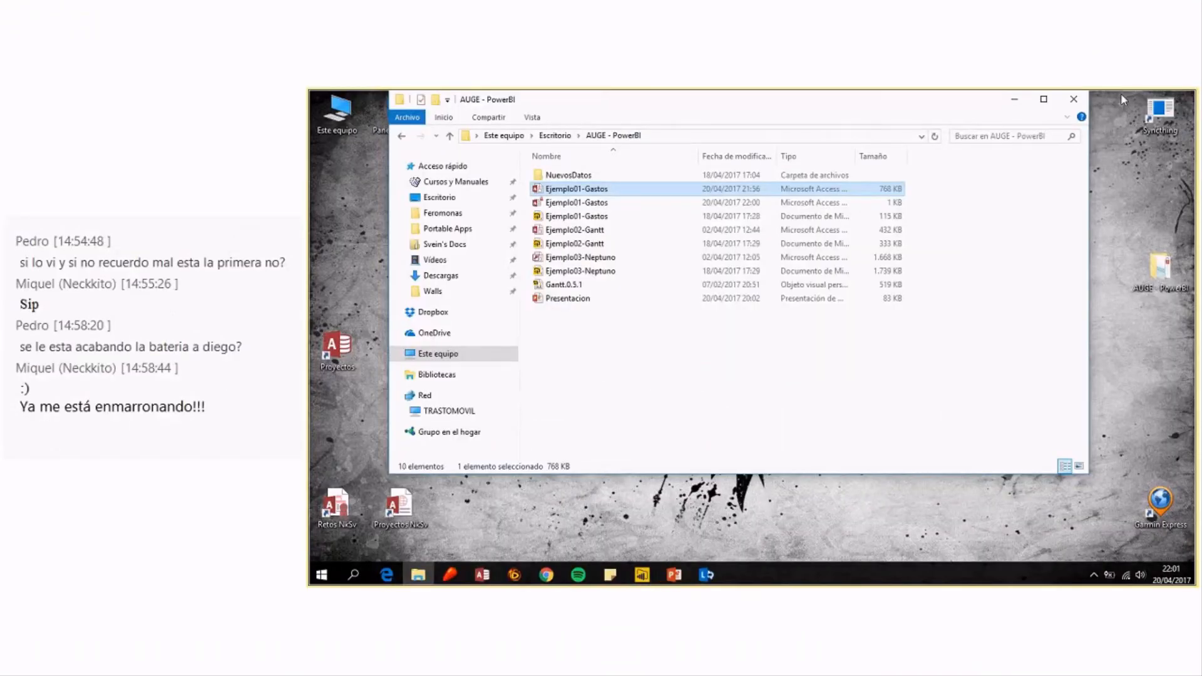
{"action": "mouse_move", "coordinate": [641, 574]}
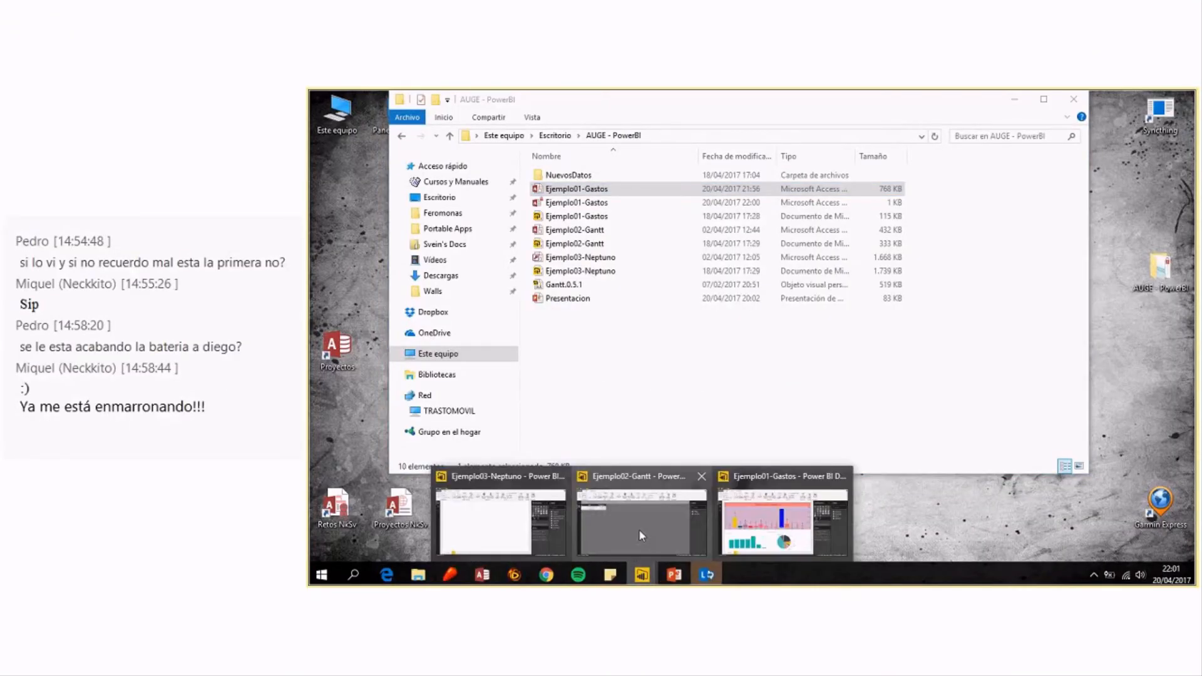
{"action": "left_click", "coordinate": [638, 528]}
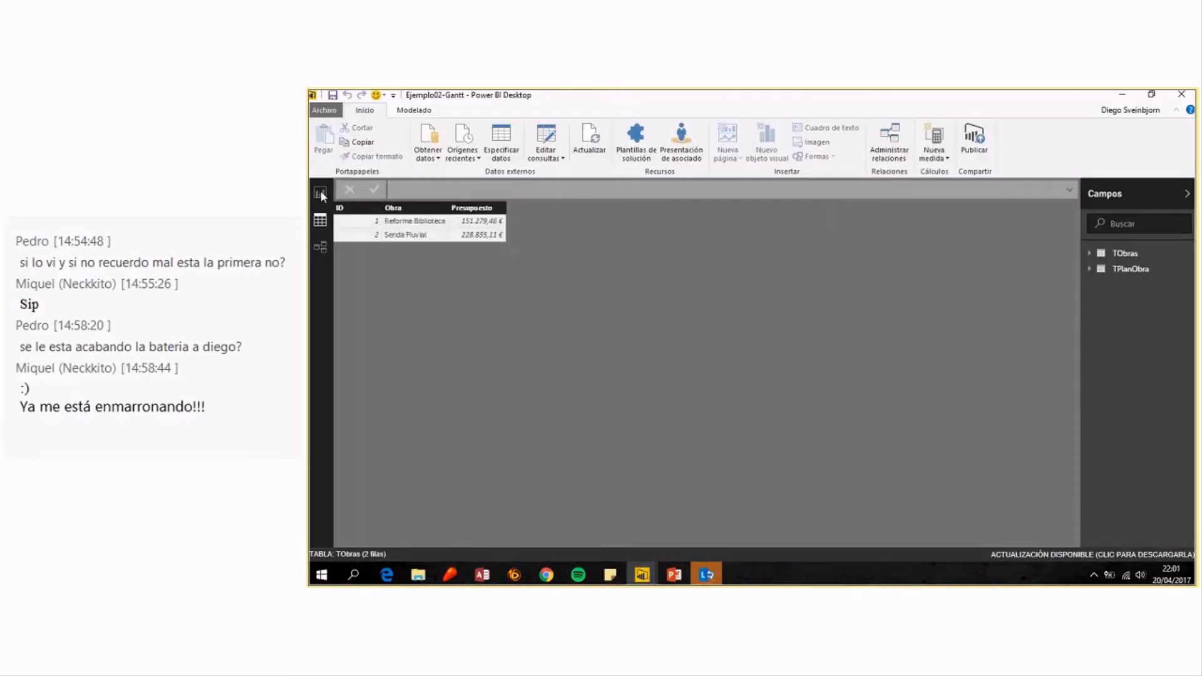
{"action": "left_click", "coordinate": [320, 194]}
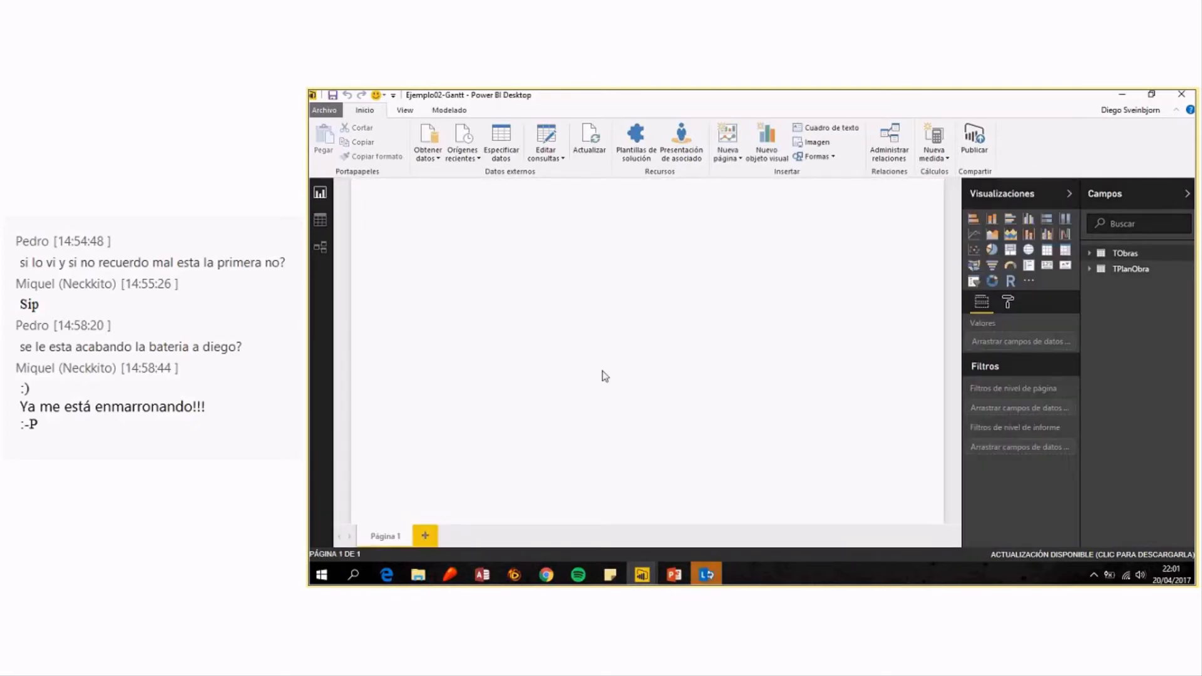
Import the custom visual file Gantt.0.5.1 from the AUGE - PowerBI folder into the report.
{"action": "left_click", "coordinate": [1029, 285]}
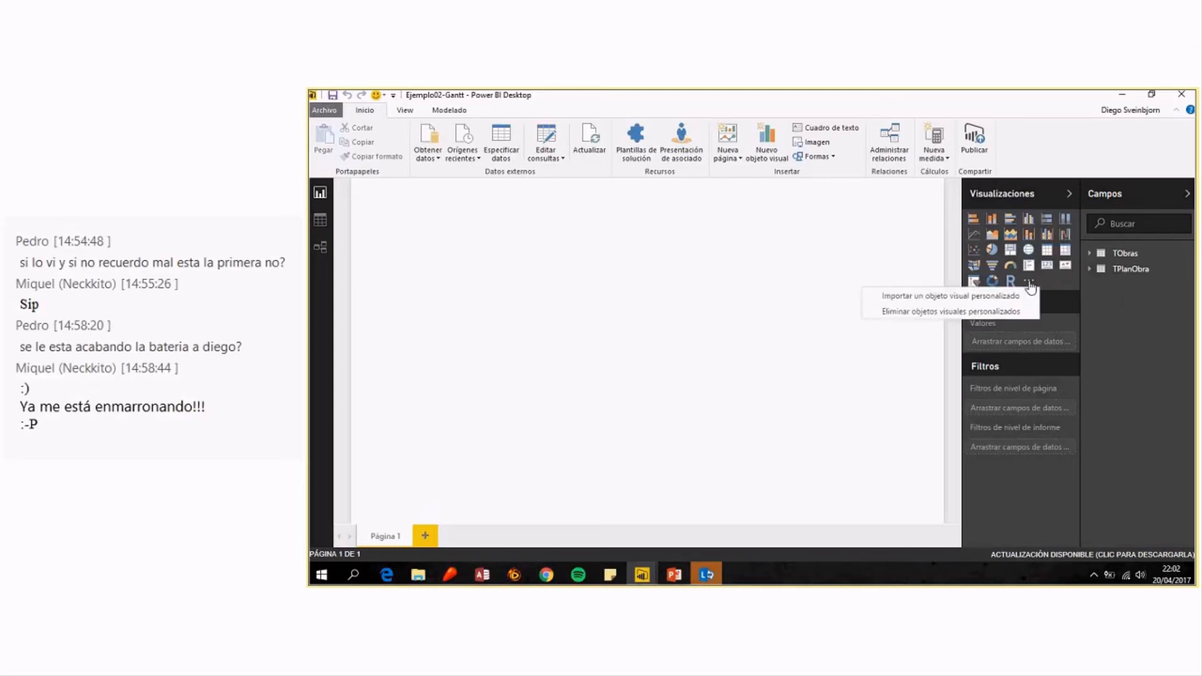
{"action": "left_click", "coordinate": [966, 299]}
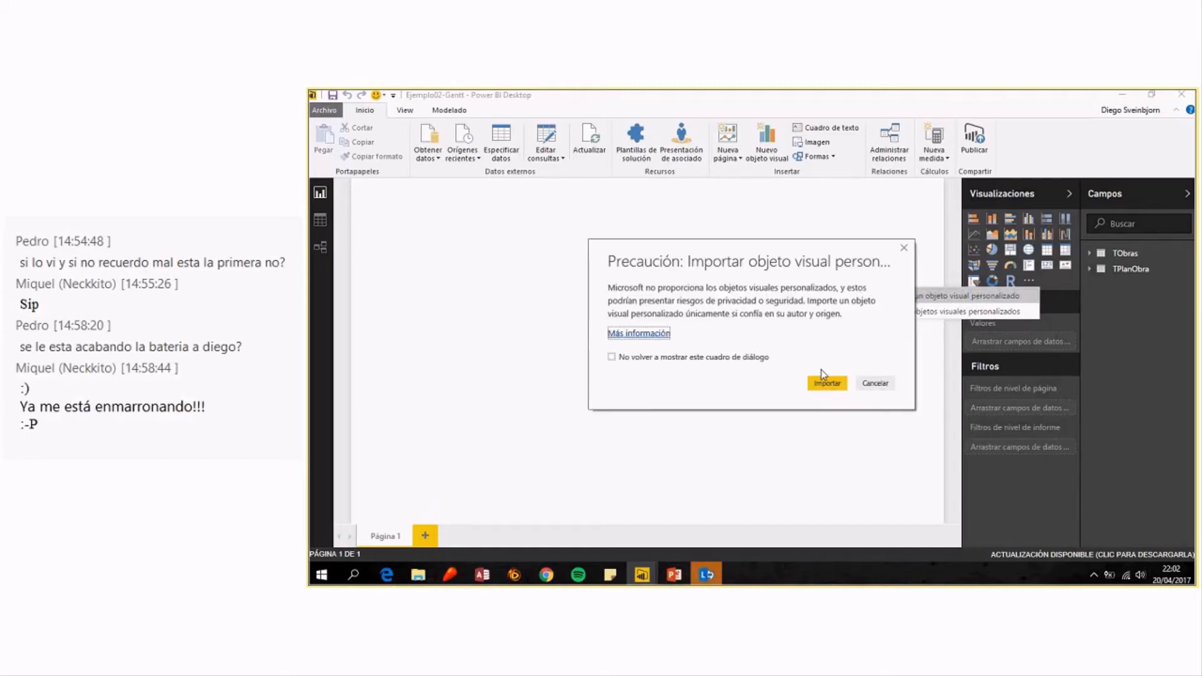
{"action": "left_click", "coordinate": [825, 380]}
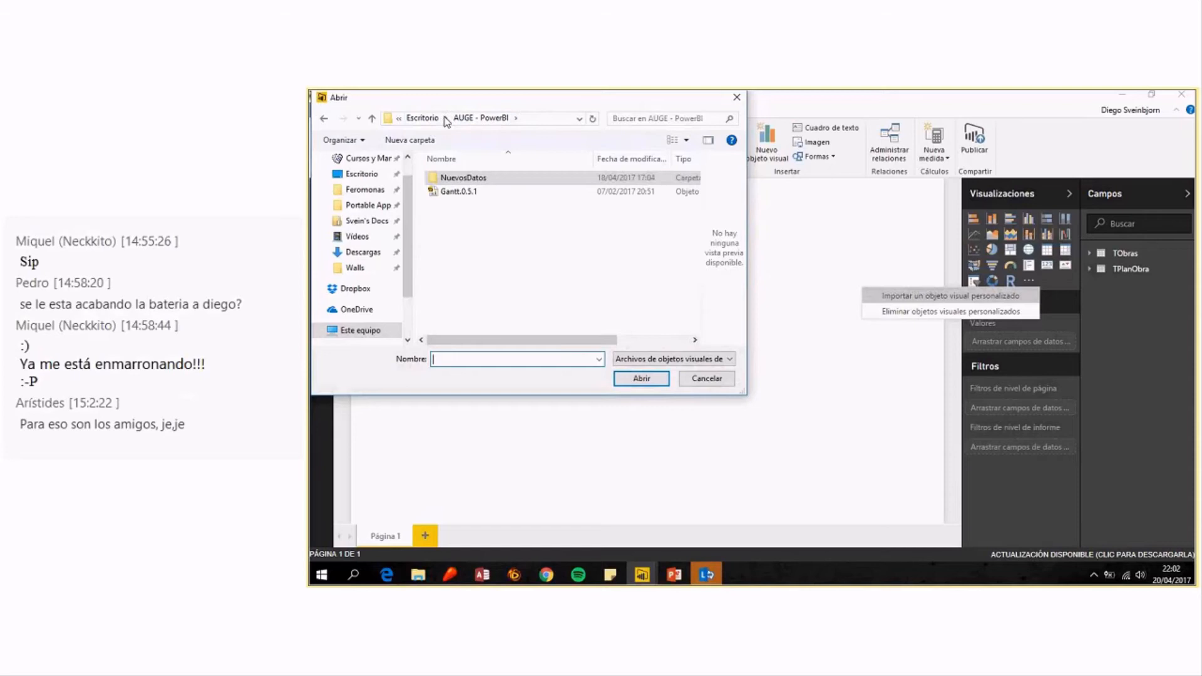
{"action": "left_click", "coordinate": [457, 192]}
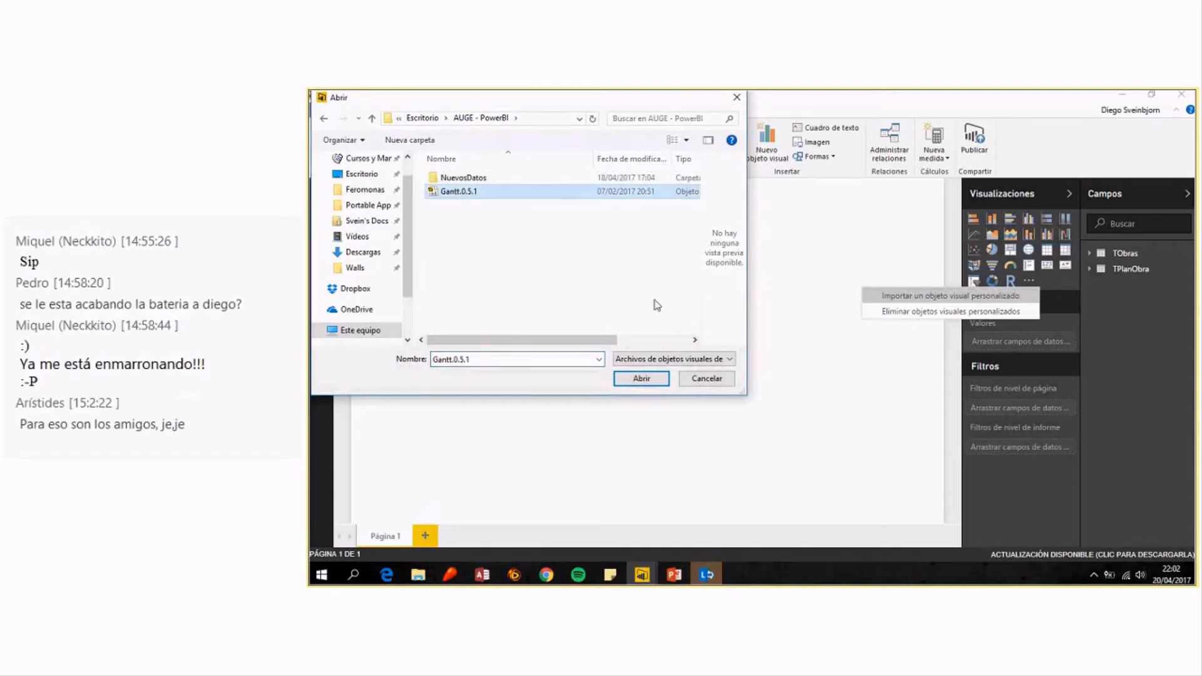
{"action": "left_click", "coordinate": [638, 380]}
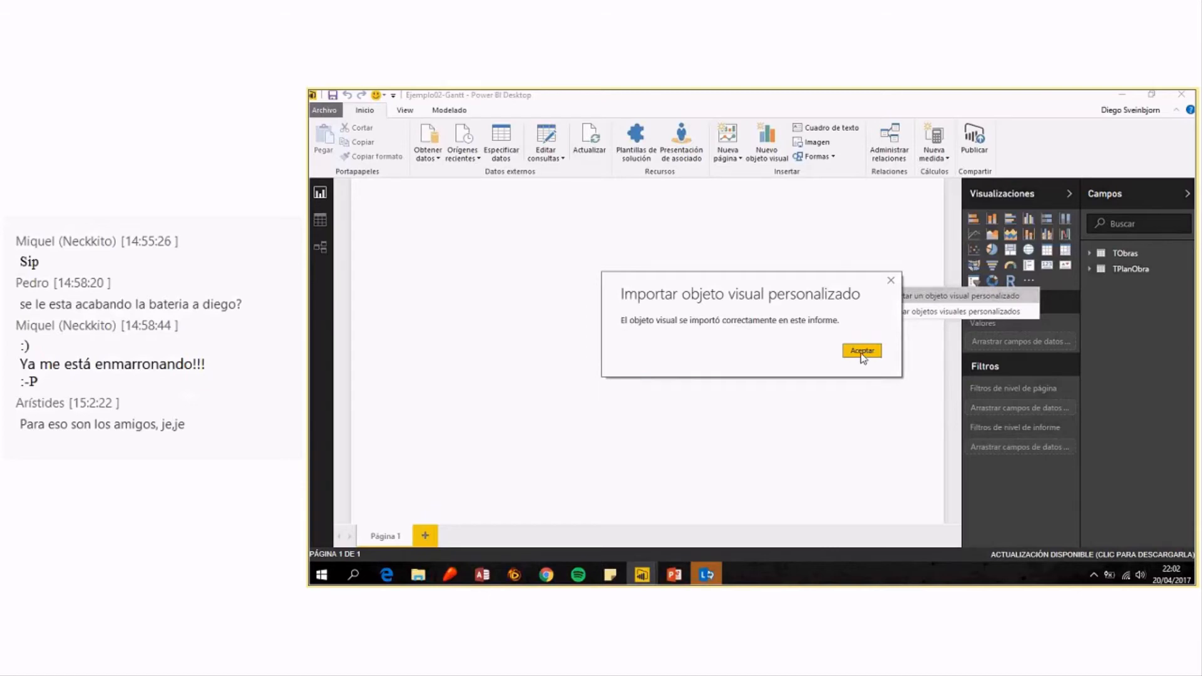
{"action": "left_click", "coordinate": [862, 352]}
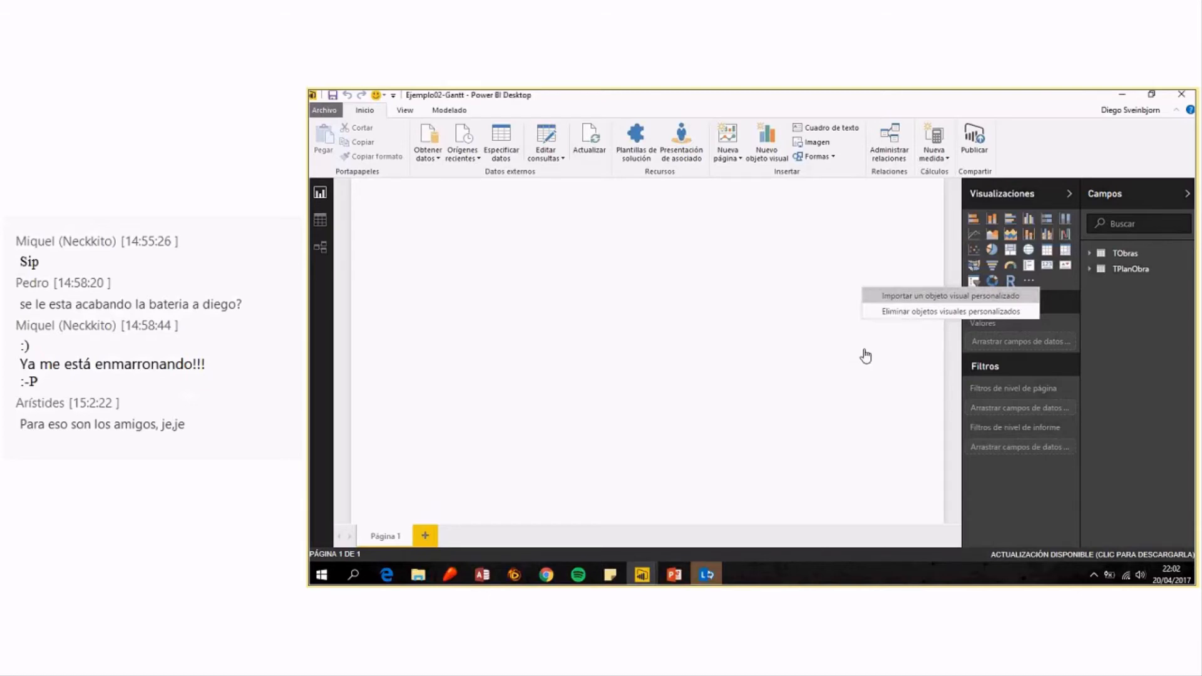
{"action": "left_click", "coordinate": [972, 331]}
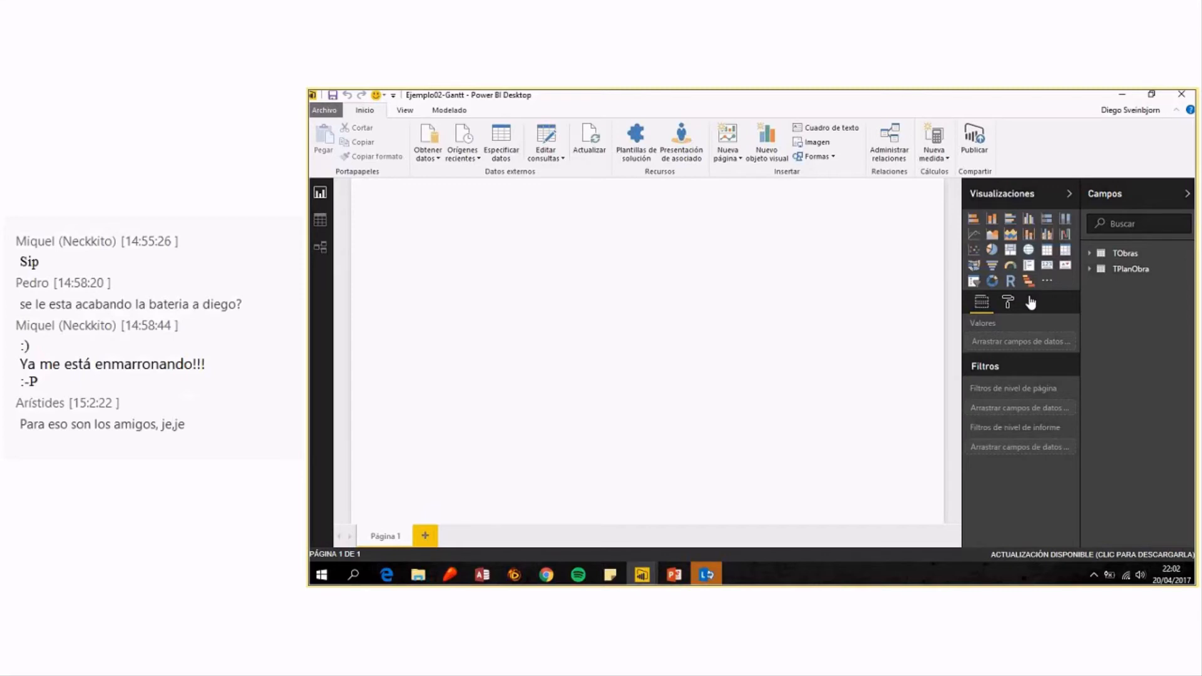
Insert a Gantt visual on the blank page and enlarge it to cover most of the page.
{"action": "left_click", "coordinate": [1028, 281]}
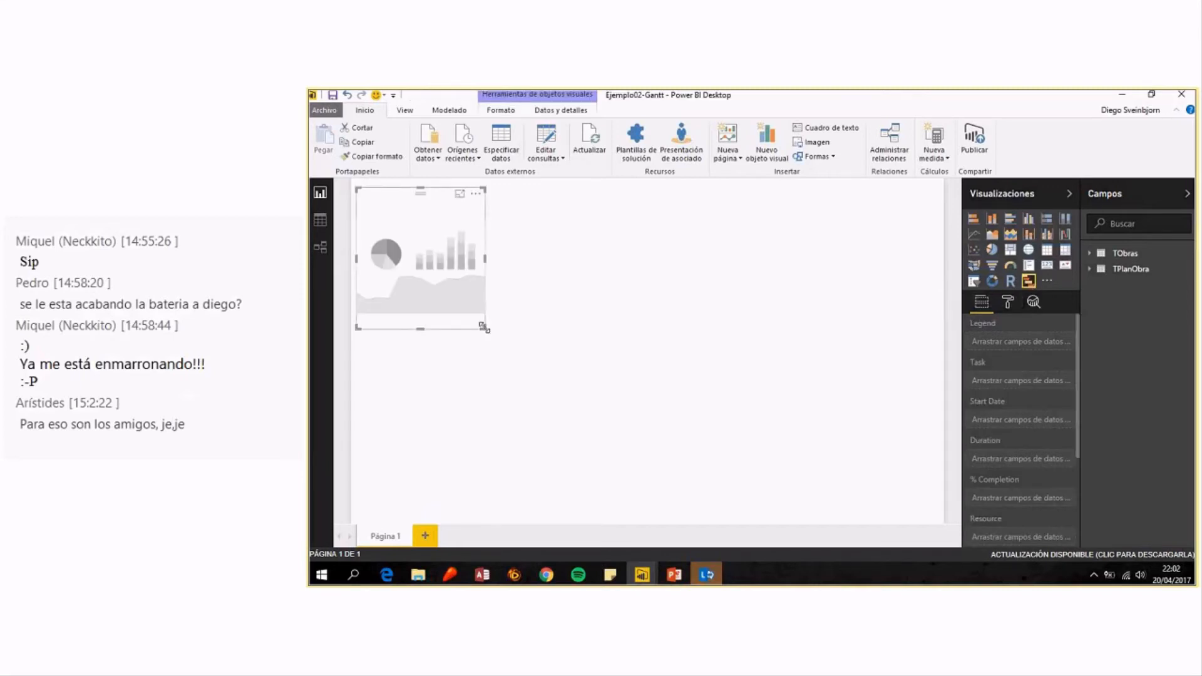
{"action": "left_click_drag", "start_coordinate": [492, 330], "coordinate": [899, 457]}
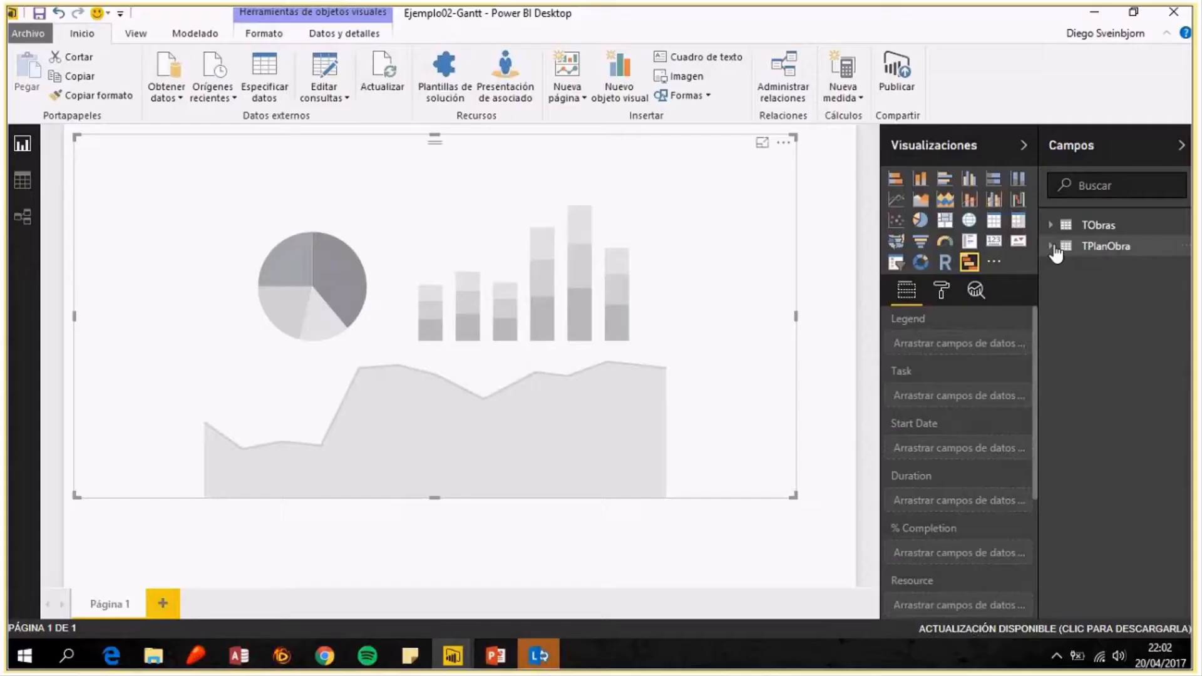
Assign Obra from TObras as the Gantt visual's Legend and Nombre from TPlanObra as its Task.
{"action": "left_click", "coordinate": [1053, 225]}
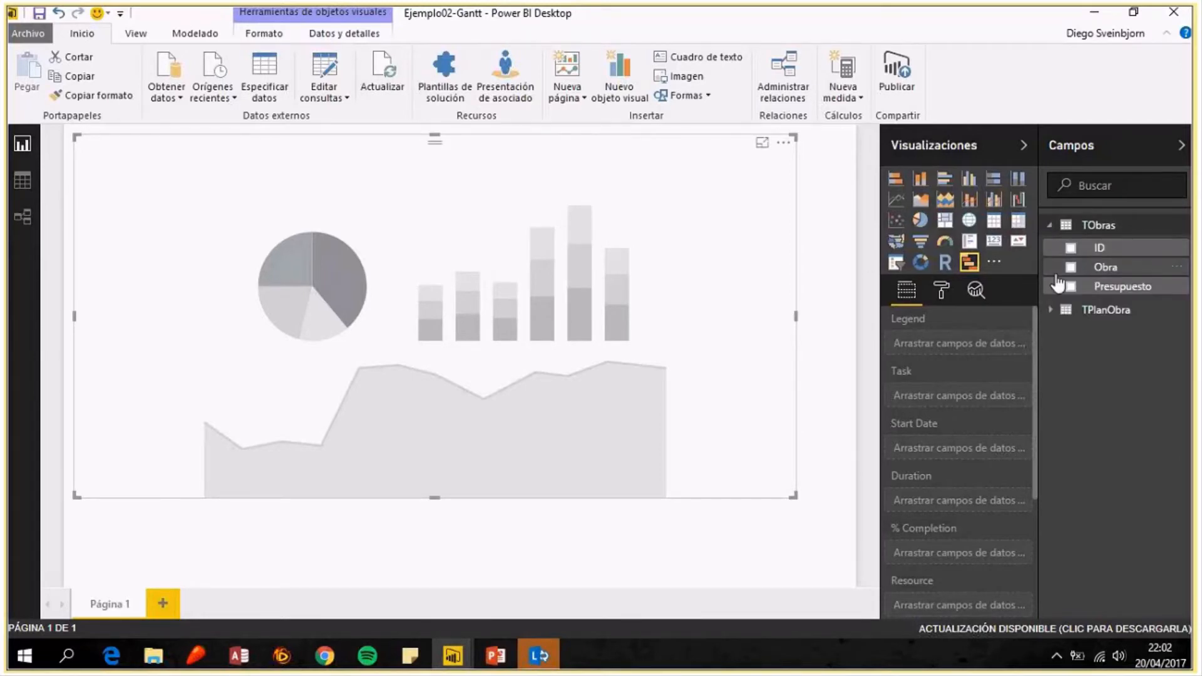
{"action": "left_click", "coordinate": [1070, 267]}
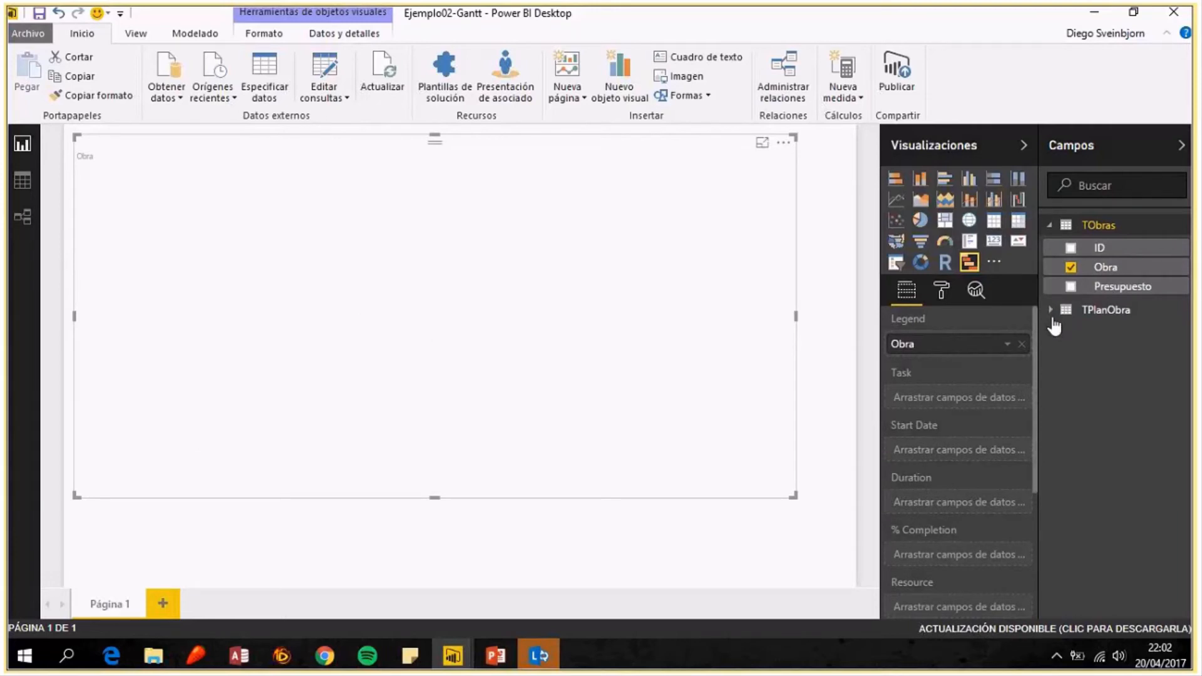
{"action": "left_click", "coordinate": [1118, 310]}
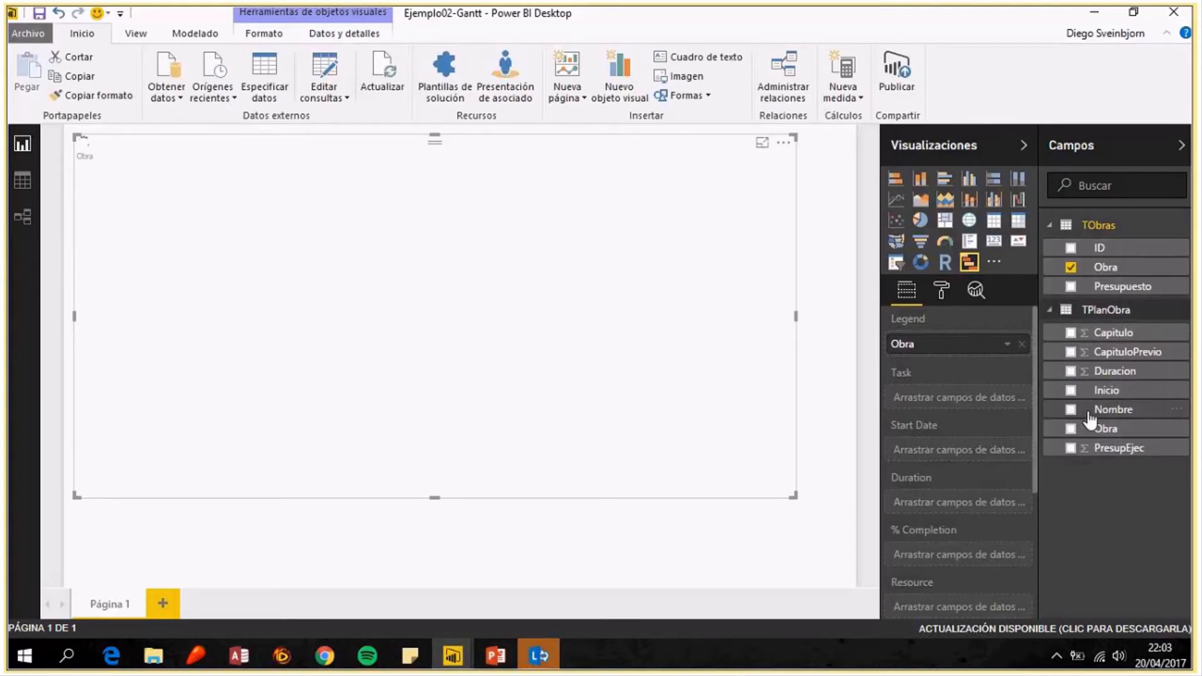
{"action": "left_click_drag", "start_coordinate": [1099, 410], "coordinate": [986, 398]}
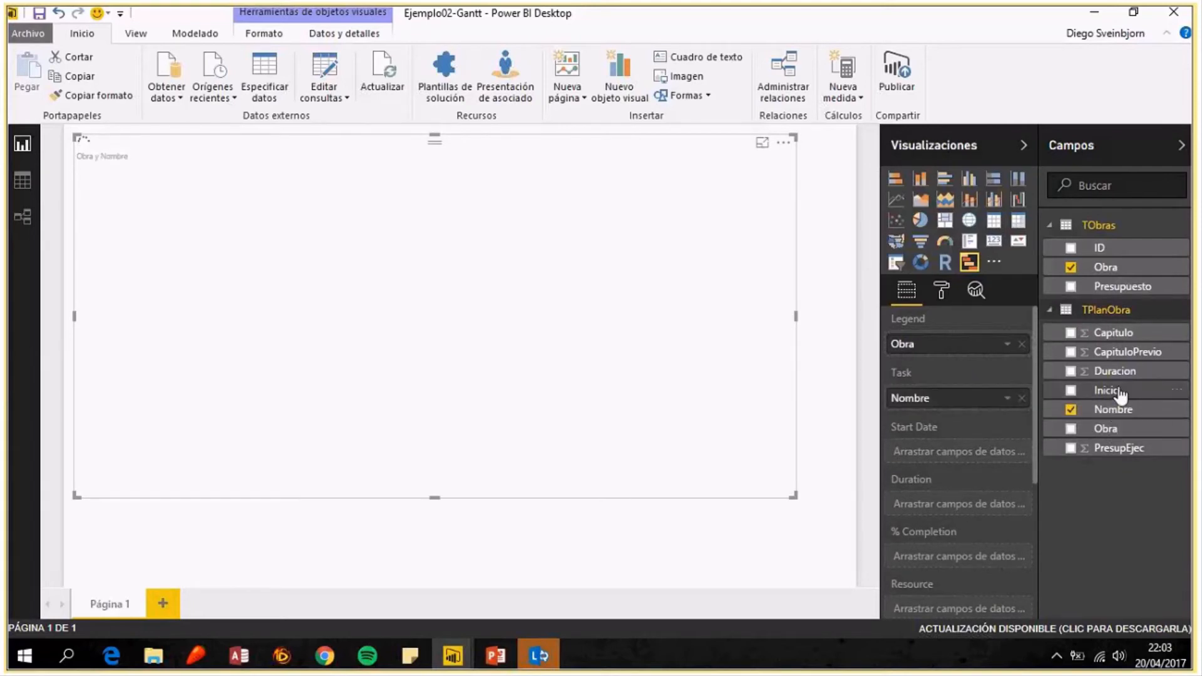
Assign Inicio, Duracion and PresupEjec from TPlanObra as the Gantt visual's Start Date, Duration and Resource.
{"action": "left_click_drag", "start_coordinate": [1101, 392], "coordinate": [979, 508]}
{"action": "scroll", "coordinate": [986, 416], "scroll_direction": "down", "scroll_amount": 3}
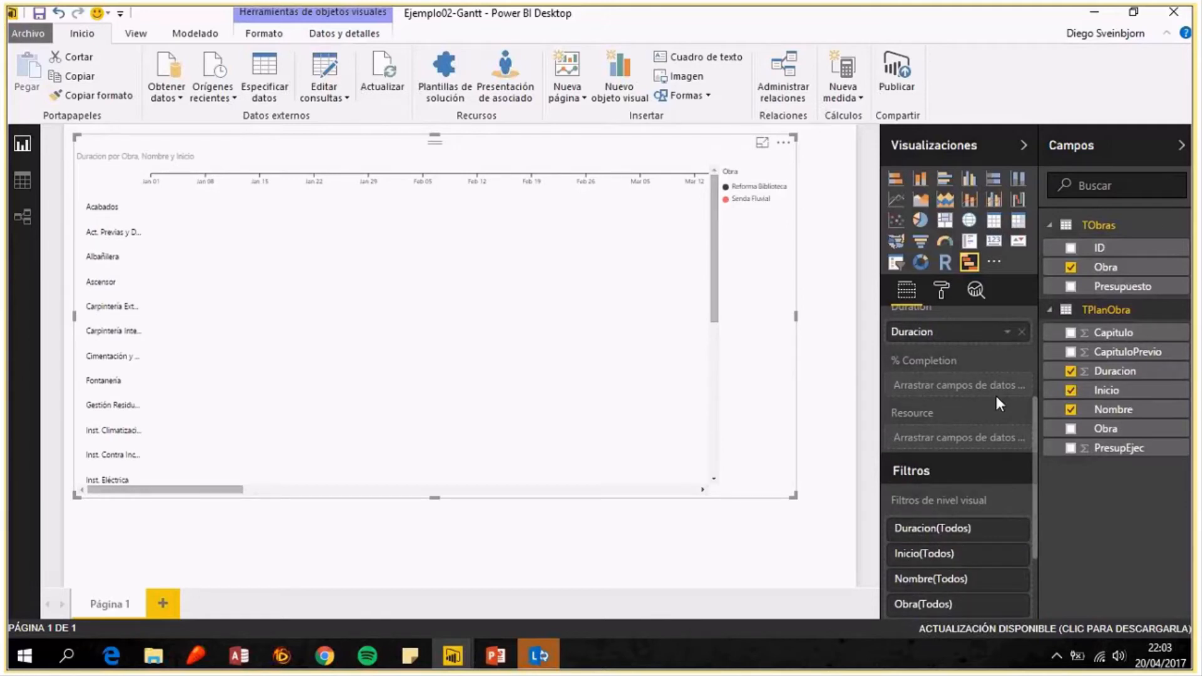
{"action": "left_click_drag", "start_coordinate": [967, 442], "coordinate": [967, 442]}
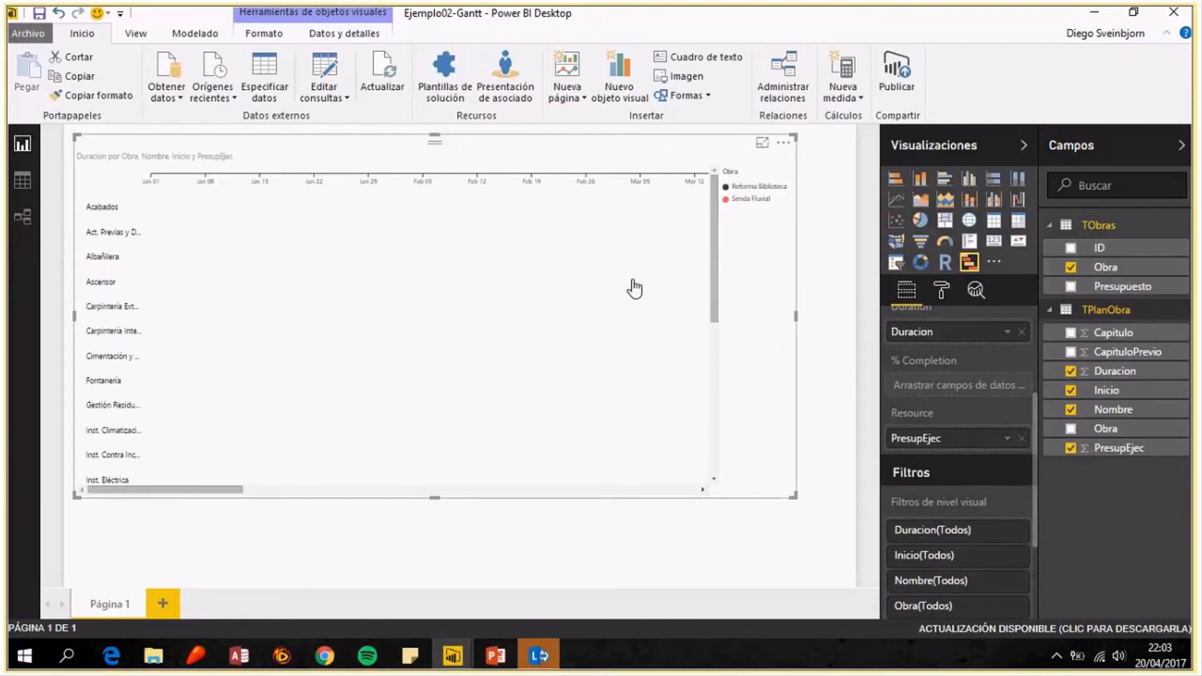
Widen the Gantt visual to the page's right edge and highlight the Reforma Biblioteca tasks through its legend.
{"action": "scroll", "coordinate": [529, 297], "scroll_direction": "down", "scroll_amount": 3}
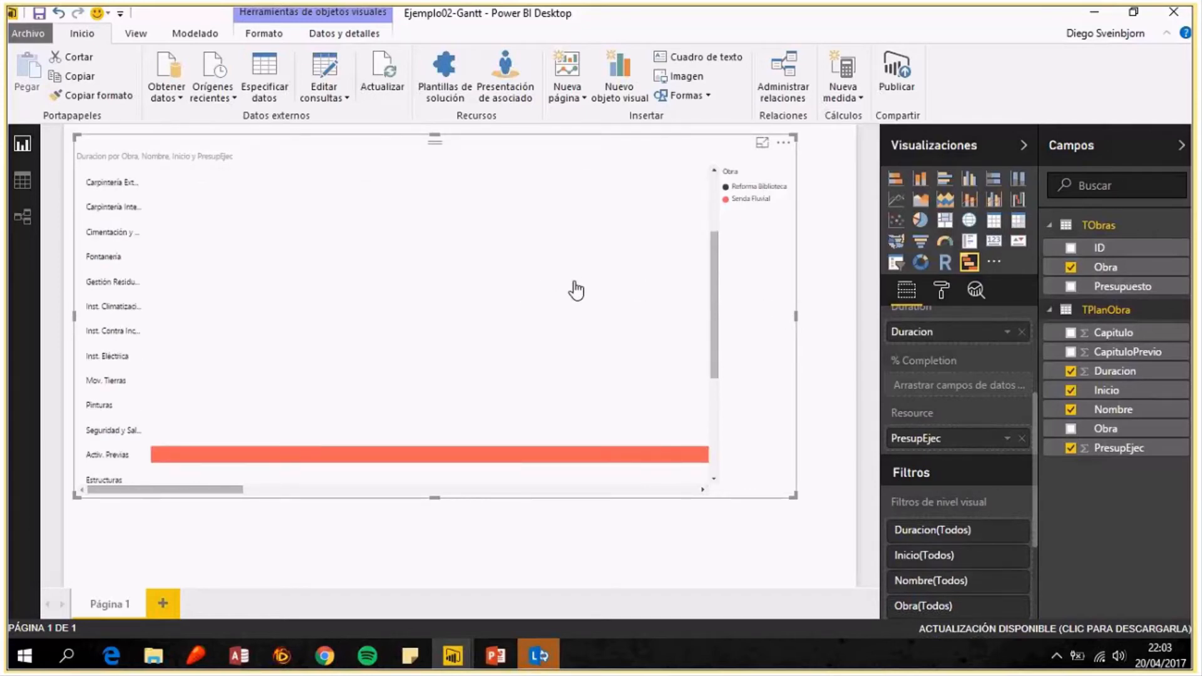
{"action": "left_click_drag", "start_coordinate": [795, 316], "coordinate": [854, 317]}
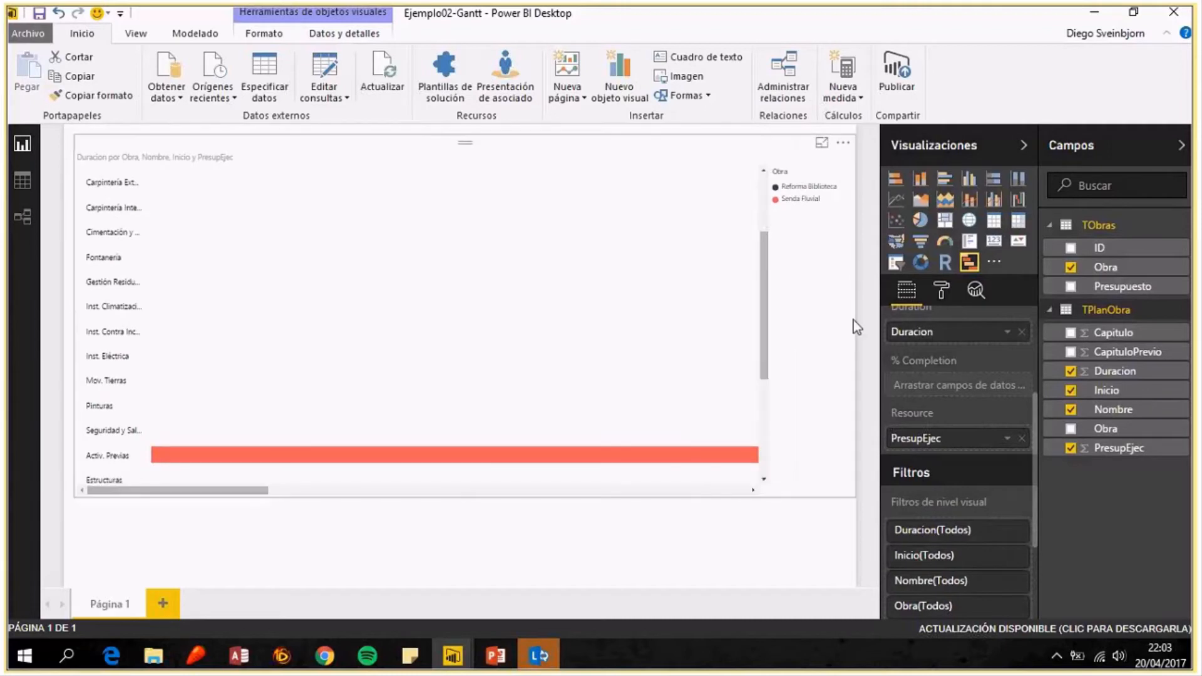
{"action": "left_click_drag", "start_coordinate": [775, 313], "coordinate": [775, 336]}
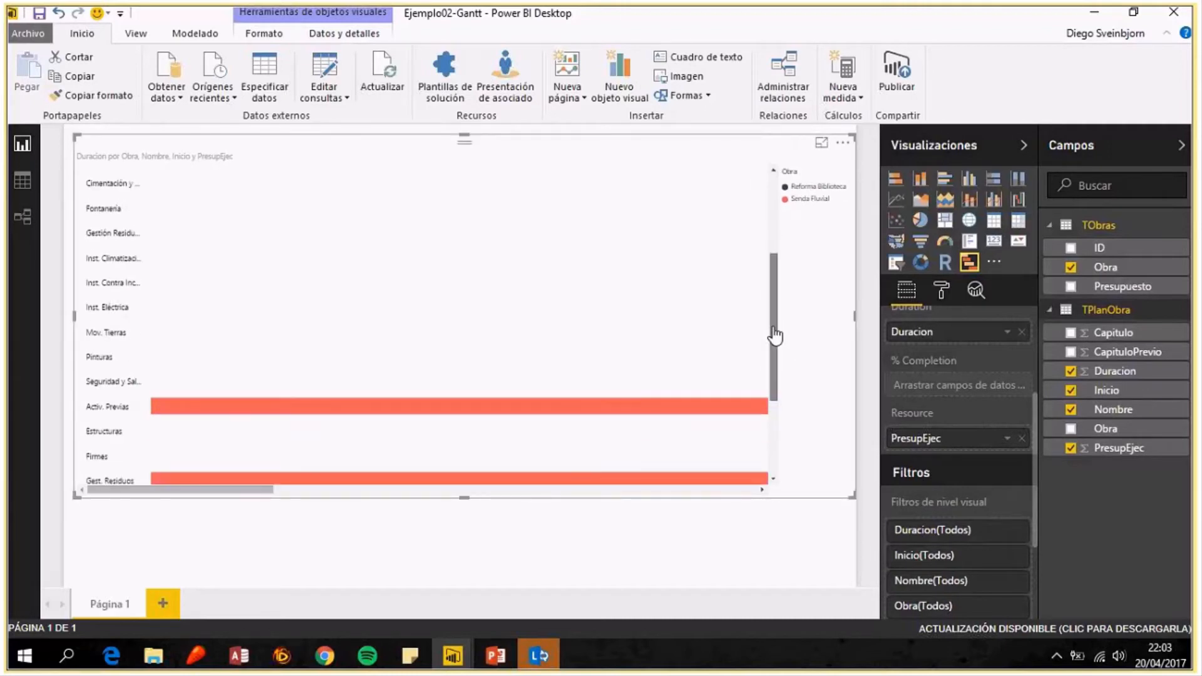
{"action": "left_click_drag", "start_coordinate": [253, 491], "coordinate": [504, 498]}
{"action": "scroll", "coordinate": [377, 413], "scroll_direction": "up", "scroll_amount": 2}
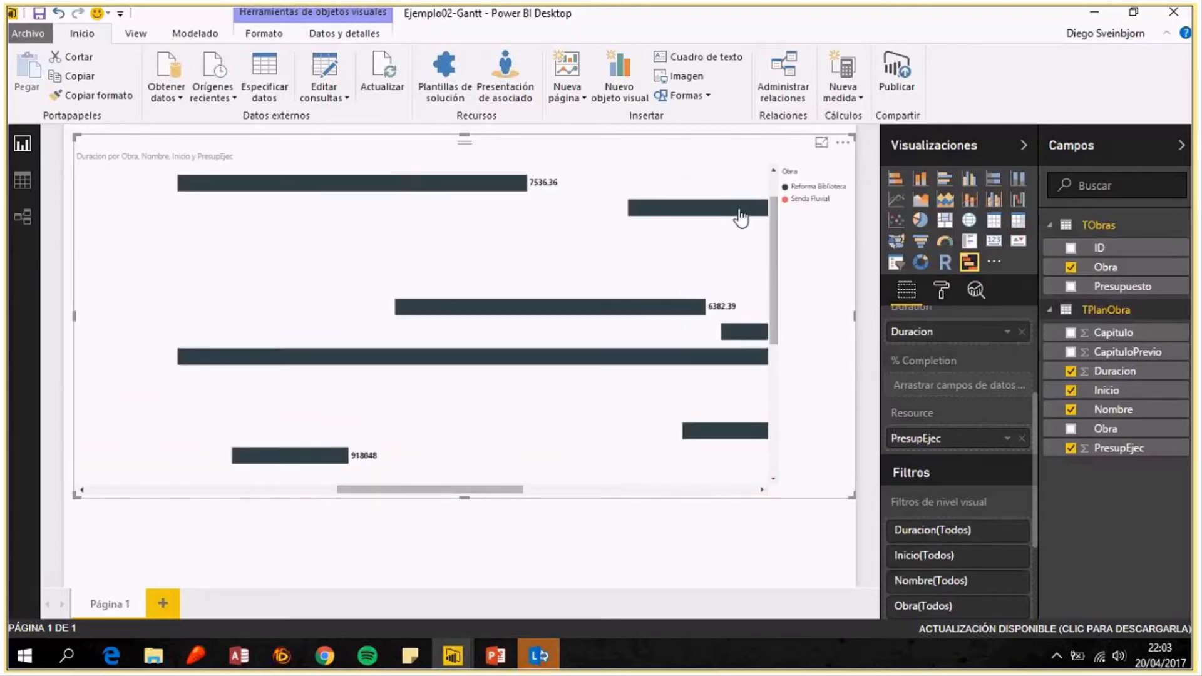
{"action": "left_click", "coordinate": [817, 188]}
{"action": "left_click_drag", "start_coordinate": [452, 498], "coordinate": [332, 489]}
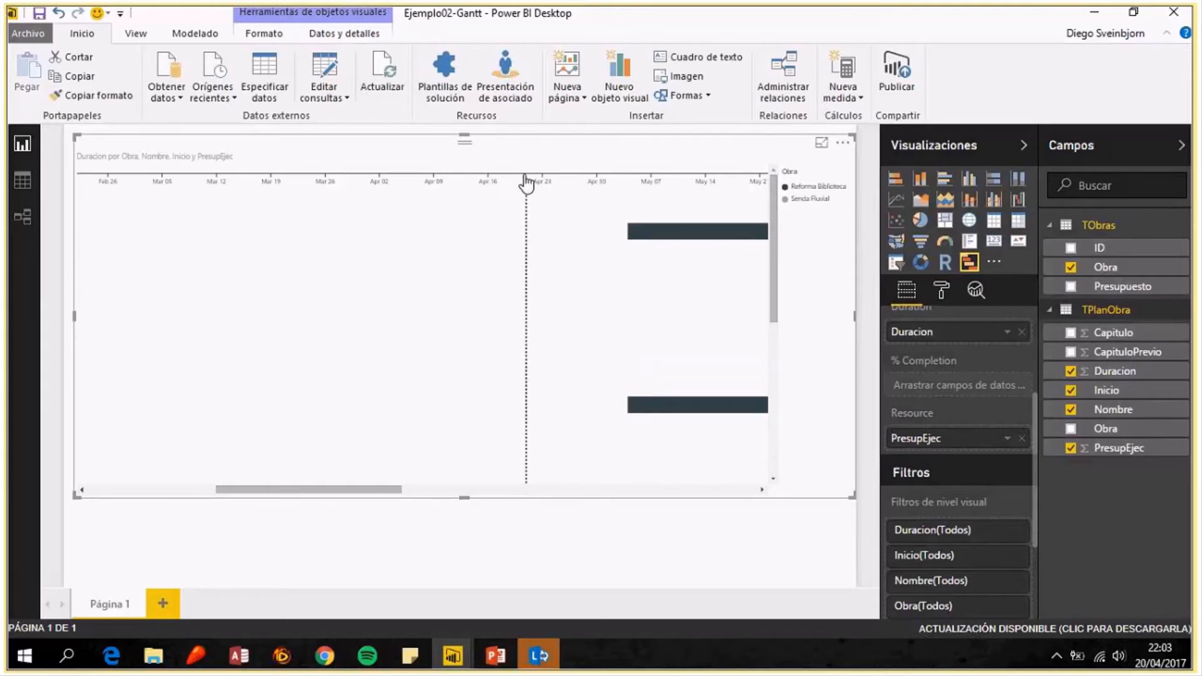
Set the Gantt visual's date type to Month.
{"action": "left_click", "coordinate": [942, 294]}
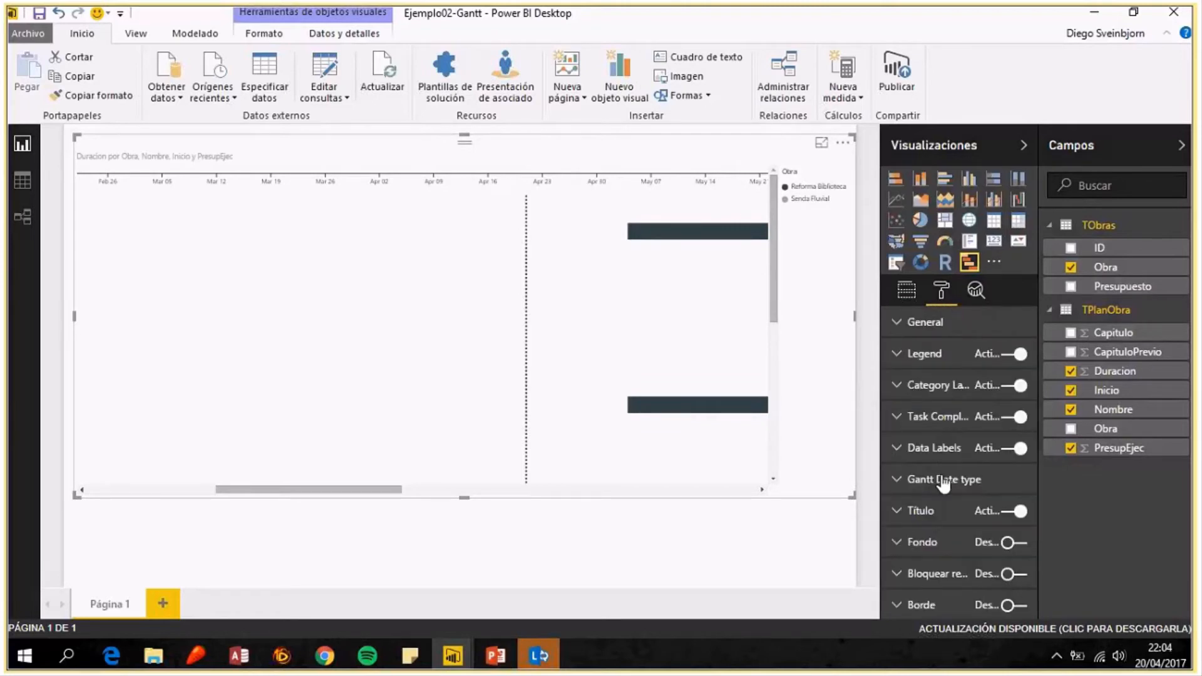
{"action": "left_click", "coordinate": [951, 482]}
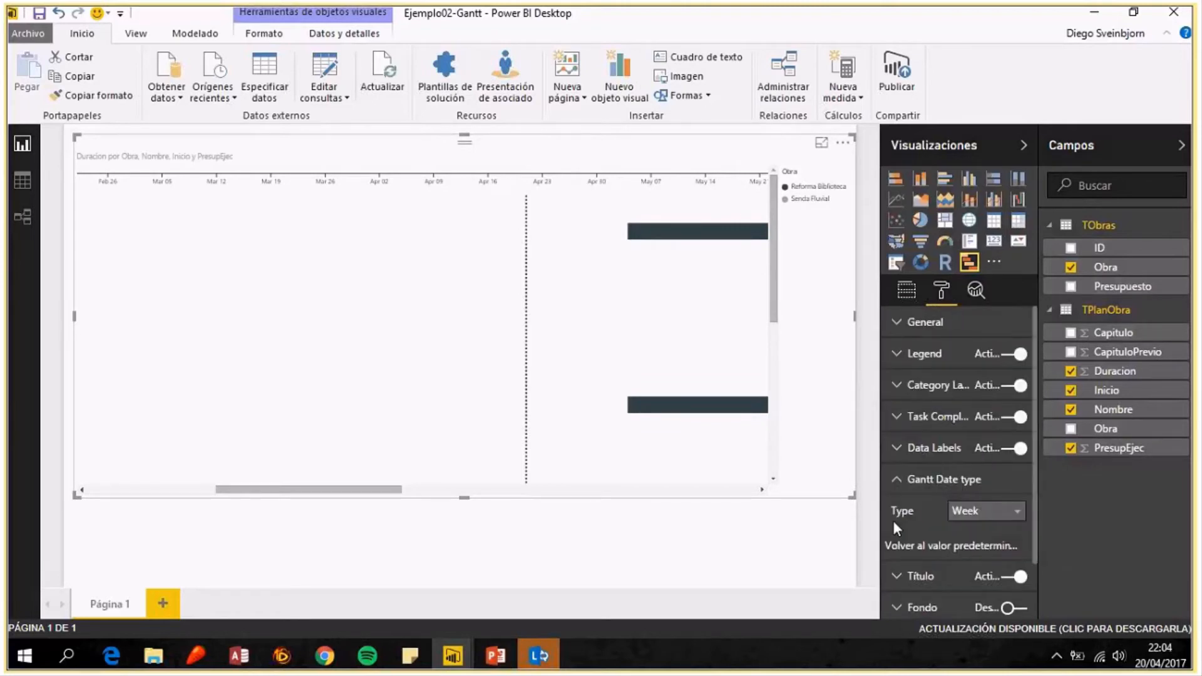
{"action": "left_click", "coordinate": [994, 518]}
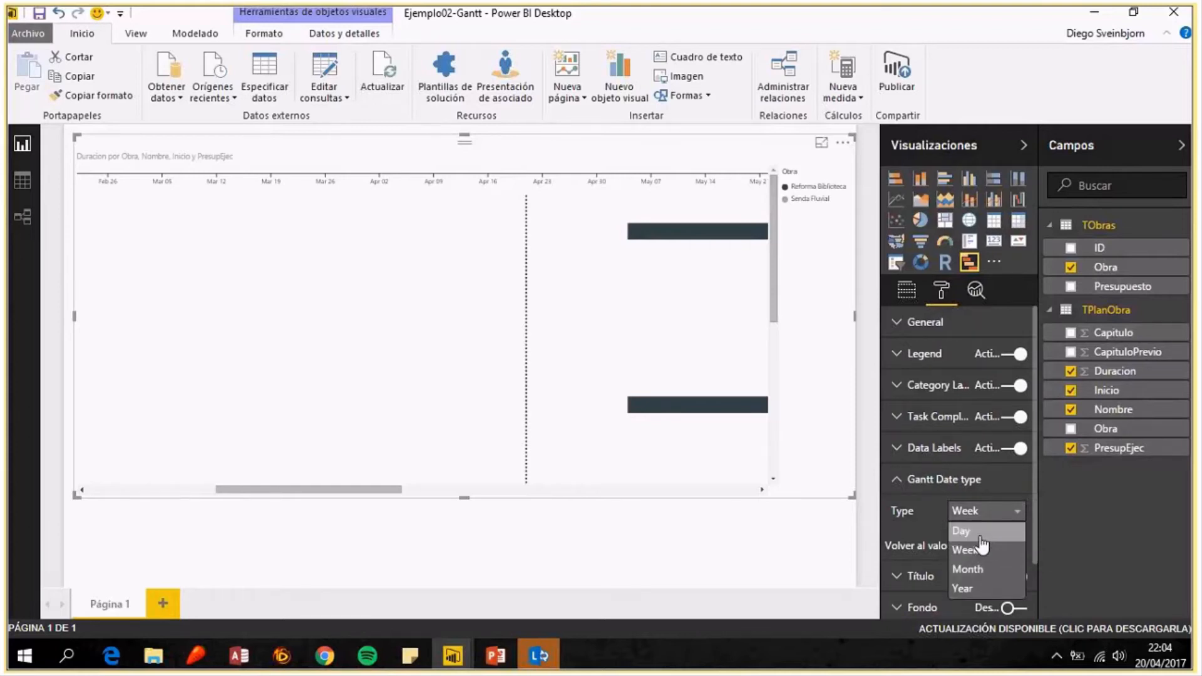
{"action": "left_click", "coordinate": [973, 569]}
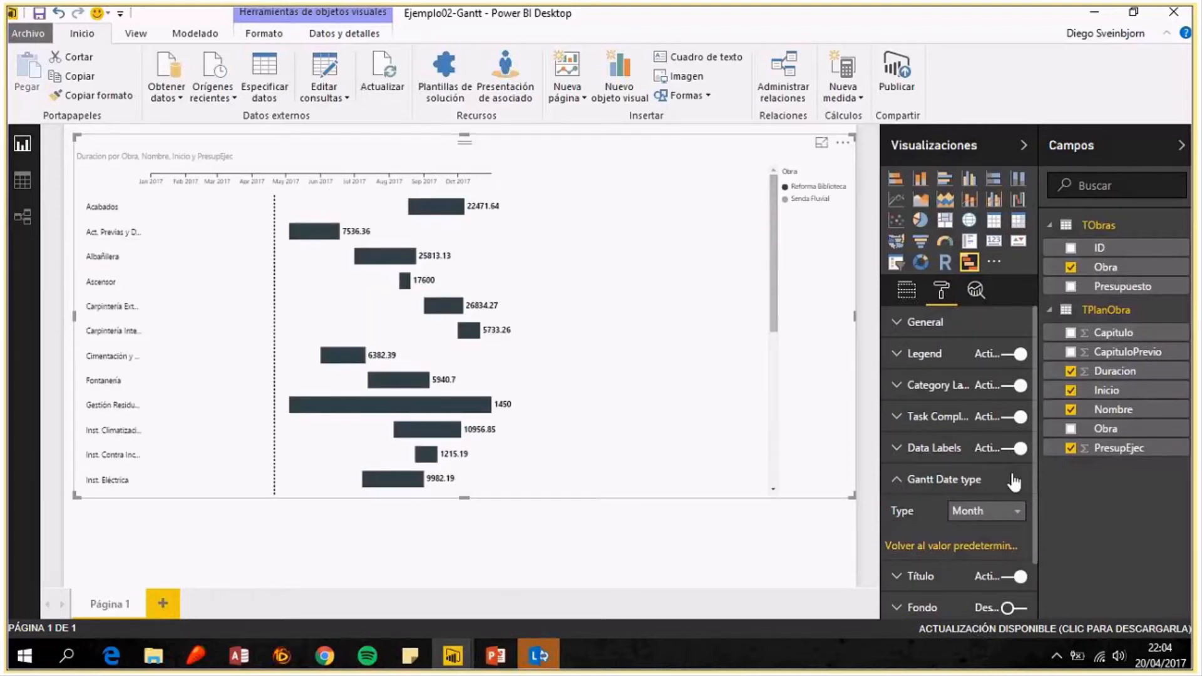
Try the Day date type on the Gantt visual, return it to Month and look through the remaining tasks.
{"action": "left_click", "coordinate": [1007, 511]}
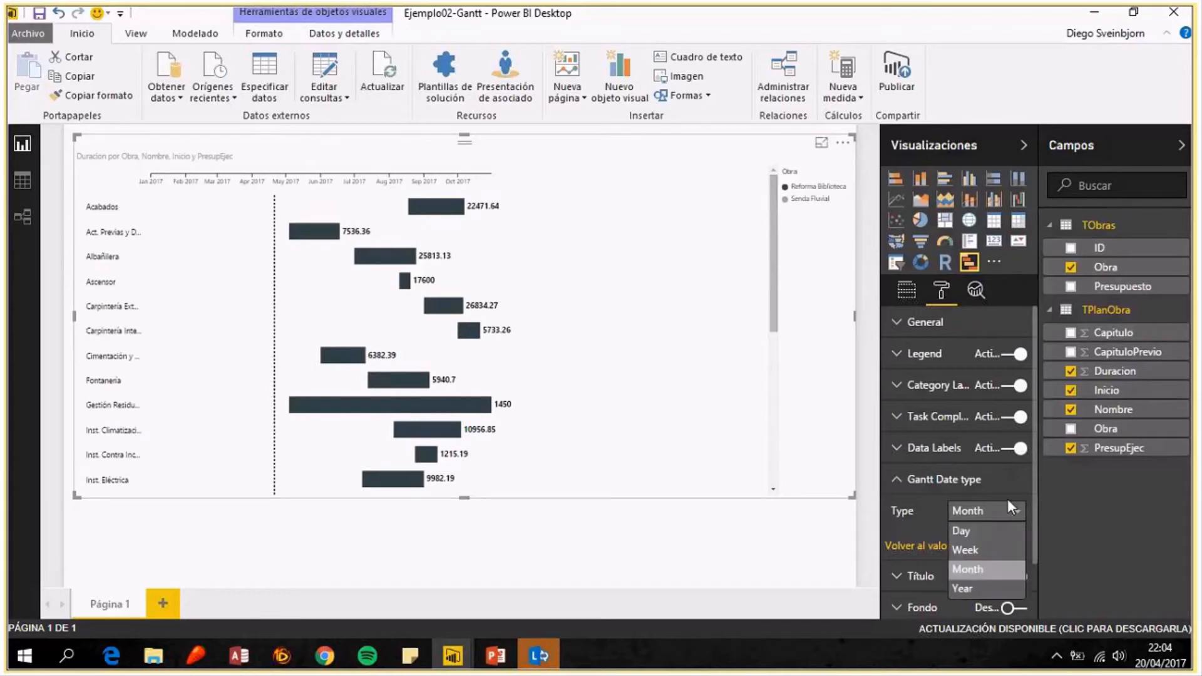
{"action": "left_click", "coordinate": [986, 536]}
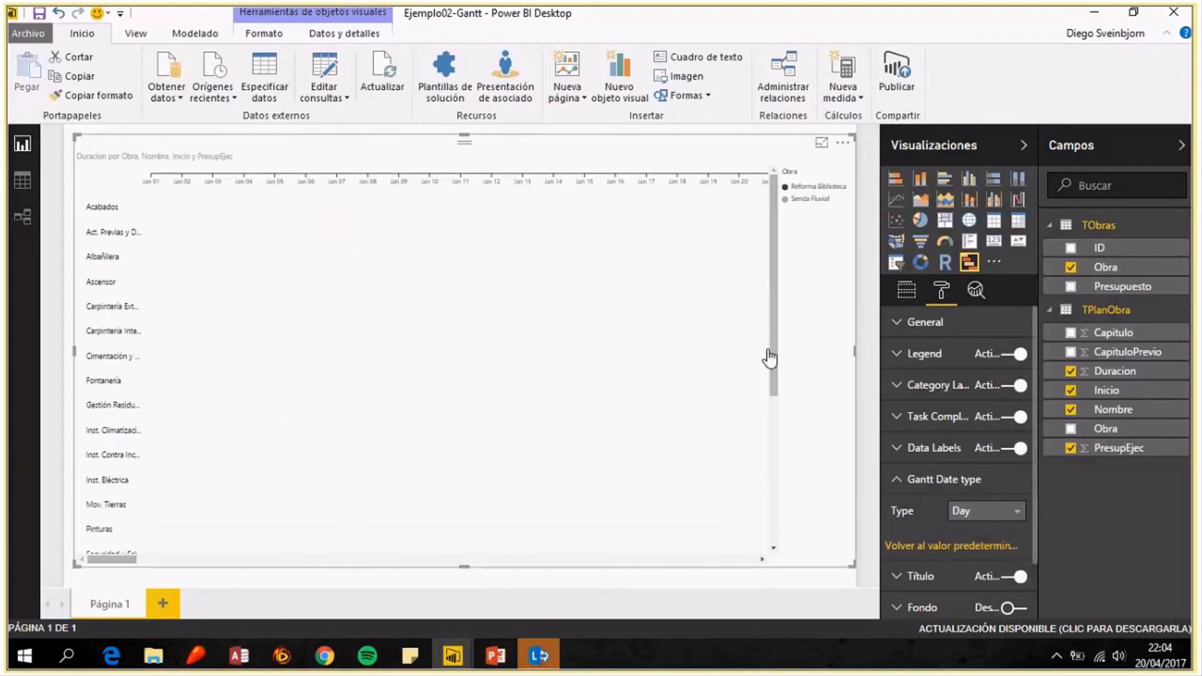
{"action": "left_click", "coordinate": [1008, 511]}
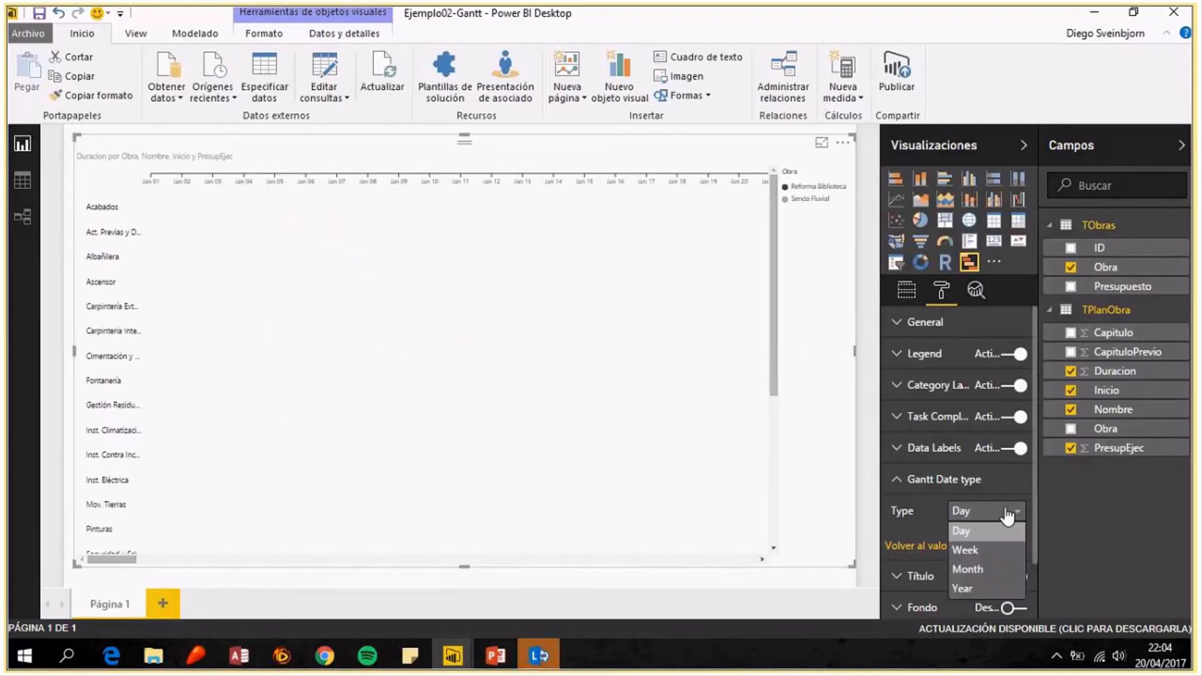
{"action": "left_click", "coordinate": [983, 570]}
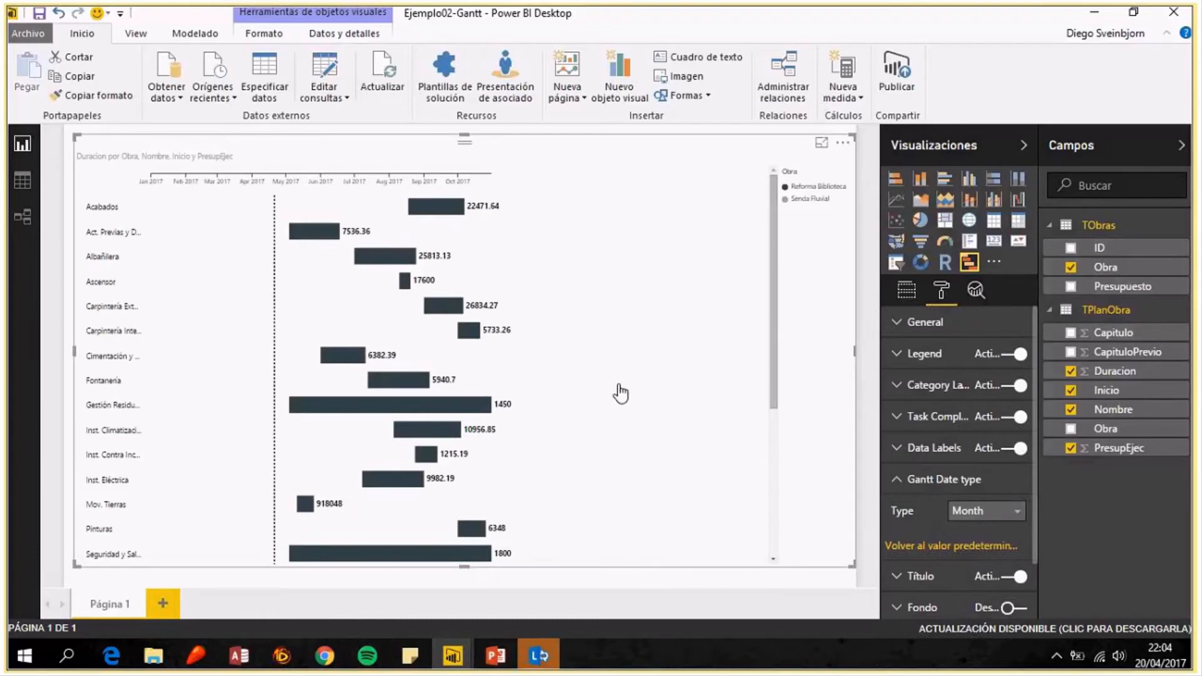
{"action": "scroll", "coordinate": [621, 394], "scroll_direction": "down", "scroll_amount": 5}
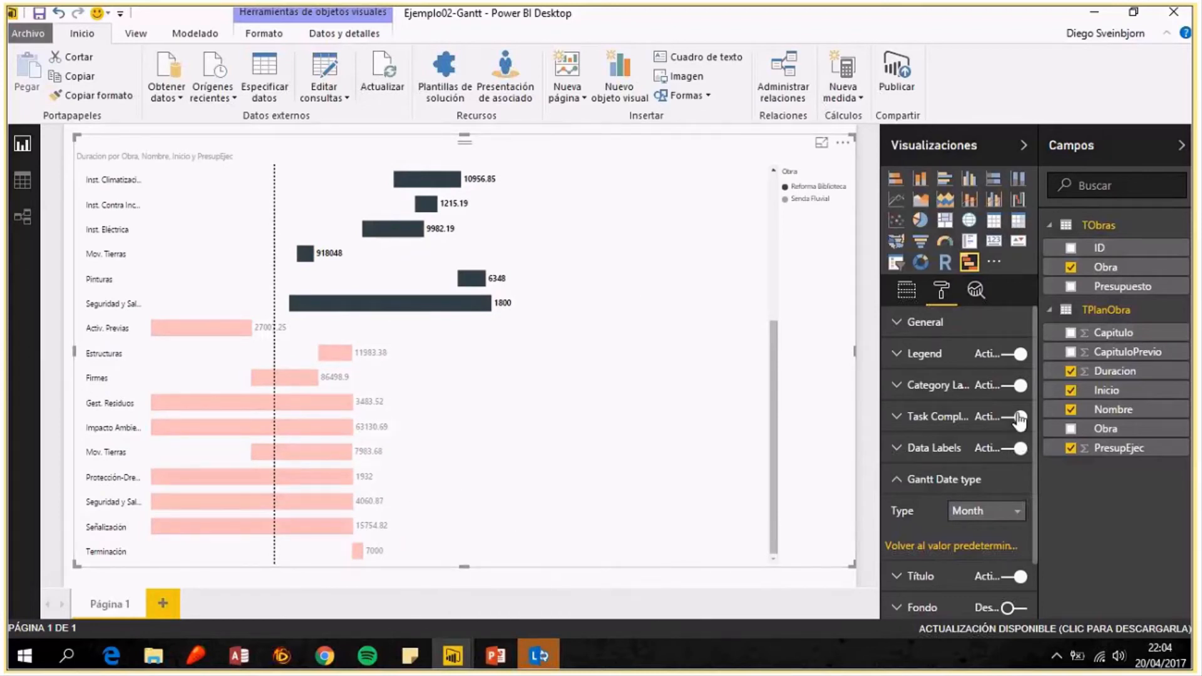
Apply a visual-level filter to the Gantt visual showing only tasks whose Duracion is less than 20.
{"action": "left_click", "coordinate": [907, 291]}
{"action": "scroll", "coordinate": [964, 370], "scroll_direction": "down", "scroll_amount": 3}
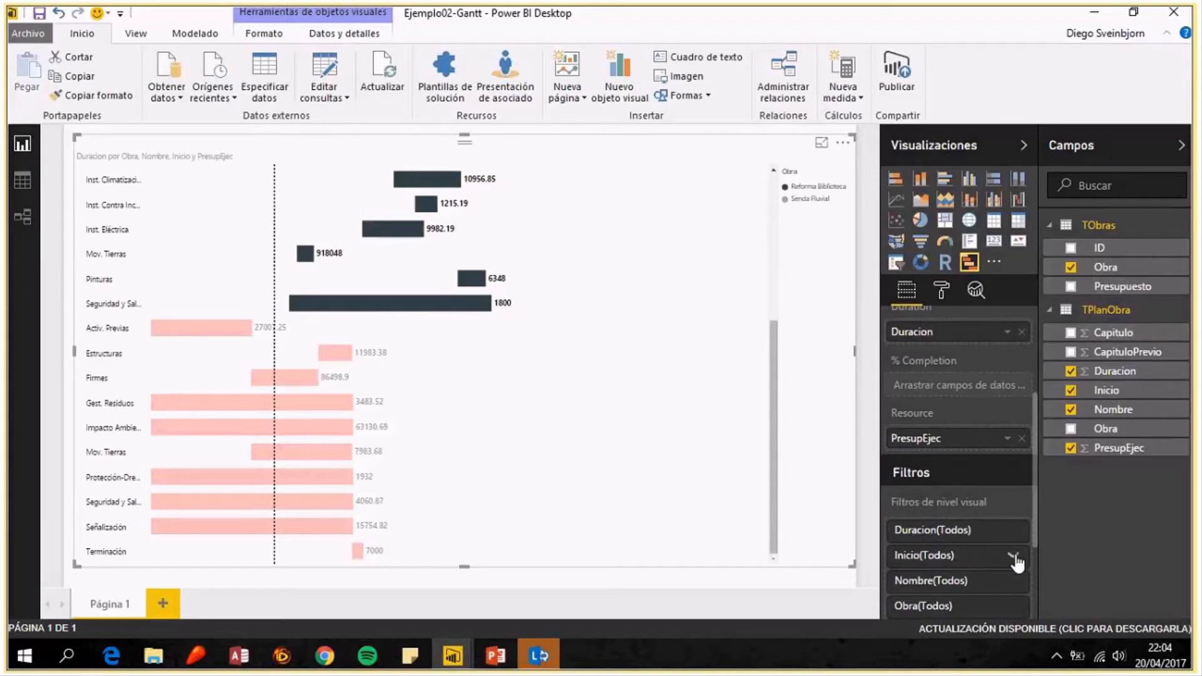
{"action": "left_click", "coordinate": [1013, 532]}
{"action": "scroll", "coordinate": [1025, 488], "scroll_direction": "down", "scroll_amount": 3}
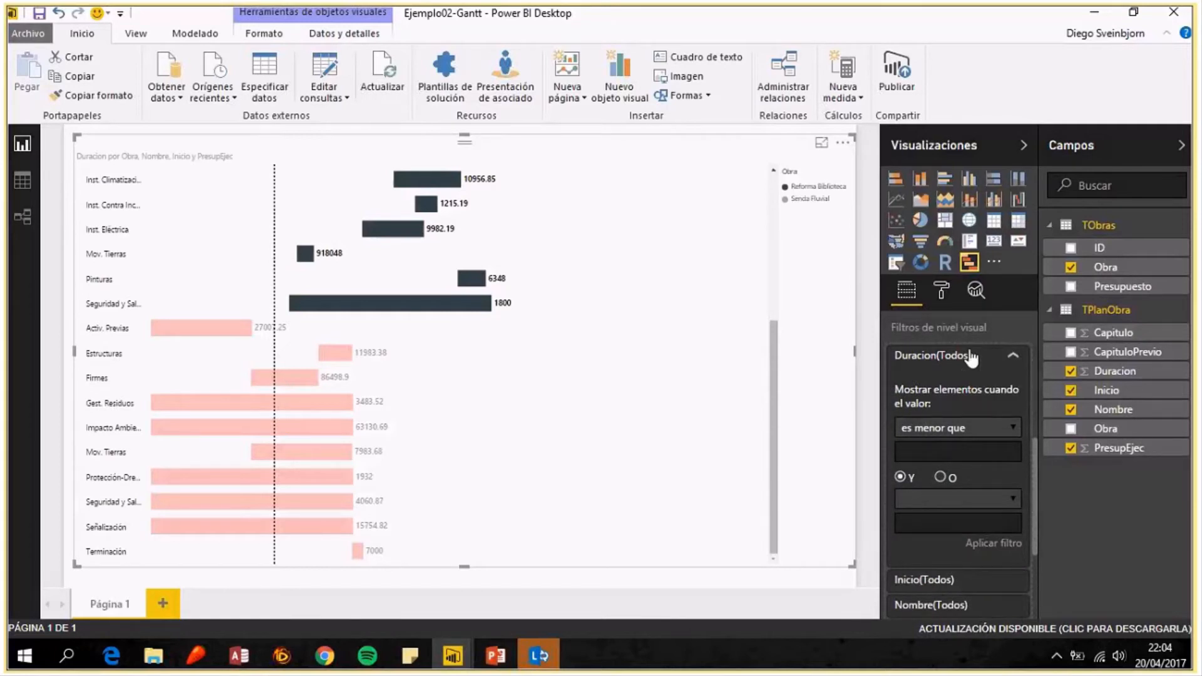
{"action": "left_click", "coordinate": [967, 452]}
{"action": "type", "text": "20"}
{"action": "left_click", "coordinate": [996, 542]}
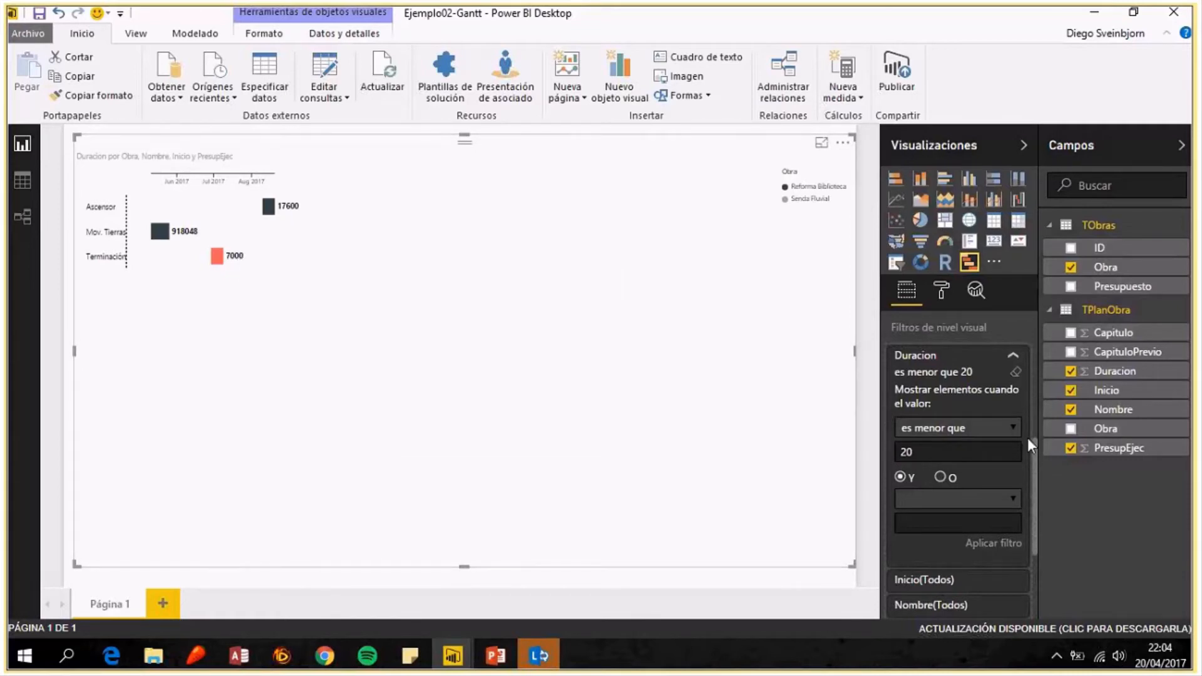
Clear the Duracion filter from the Gantt visual and collapse its settings.
{"action": "left_click", "coordinate": [1016, 376]}
{"action": "scroll", "coordinate": [420, 457], "scroll_direction": "down", "scroll_amount": 3}
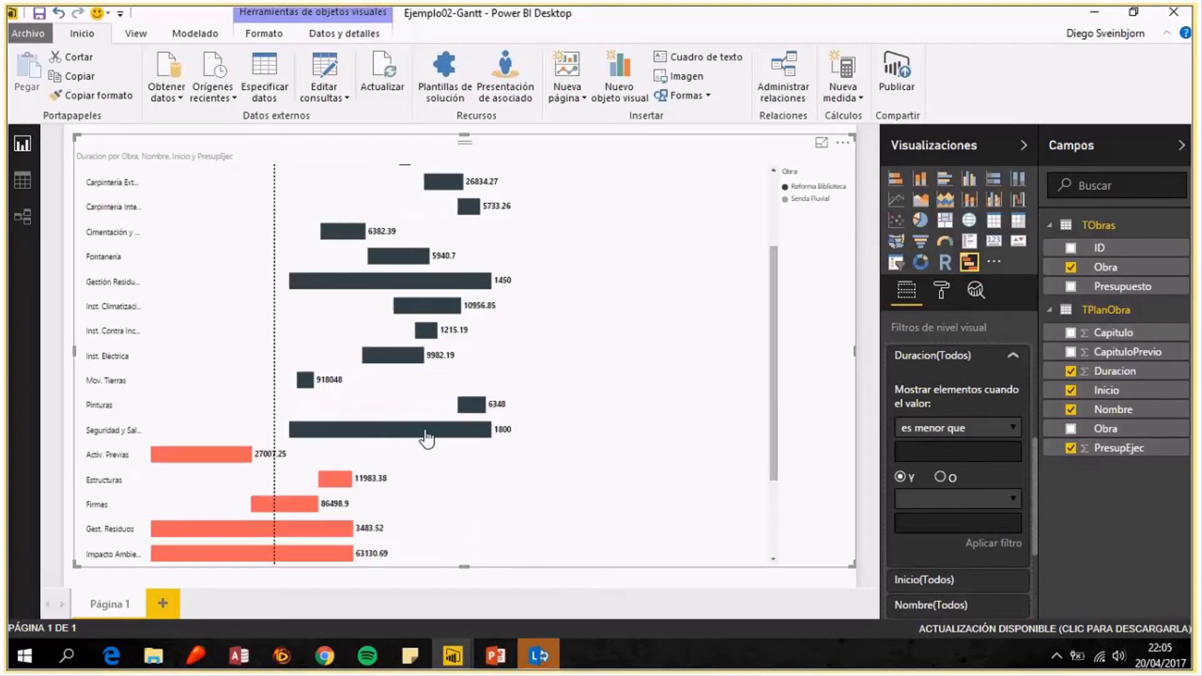
{"action": "left_click", "coordinate": [993, 368]}
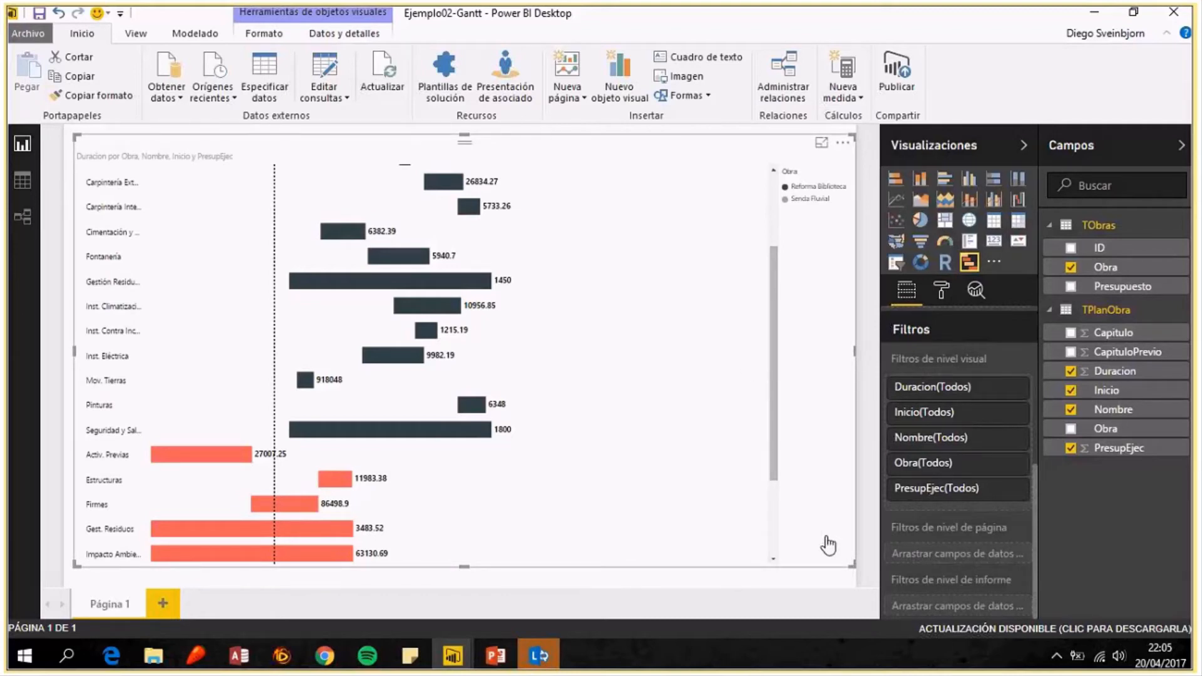
Shrink the Gantt visual to free space beneath it and place a small, low slicer in that space.
{"action": "left_click_drag", "start_coordinate": [857, 574], "coordinate": [836, 497]}
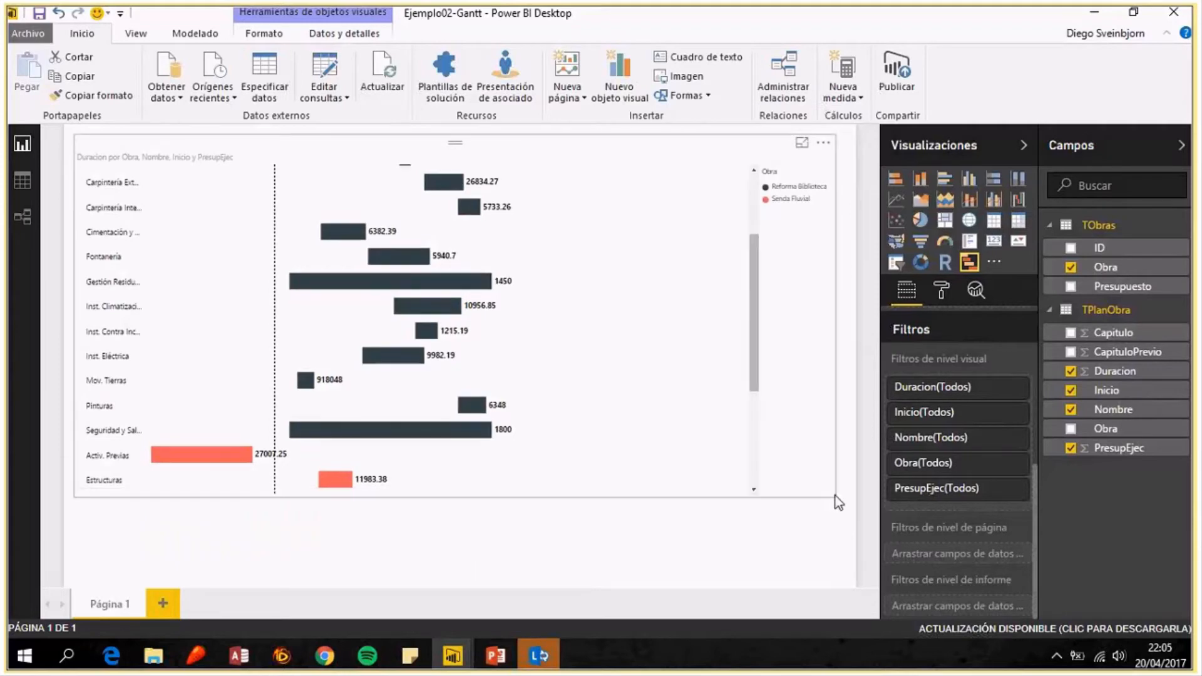
{"action": "left_click", "coordinate": [833, 502]}
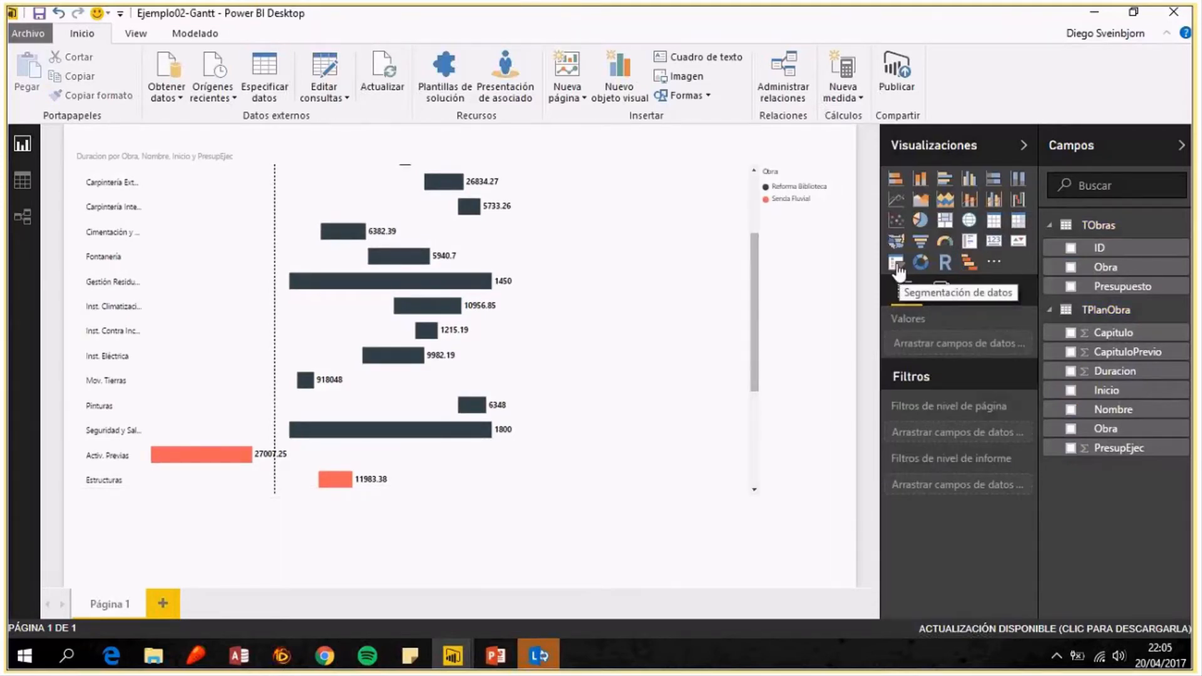
{"action": "left_click", "coordinate": [896, 266]}
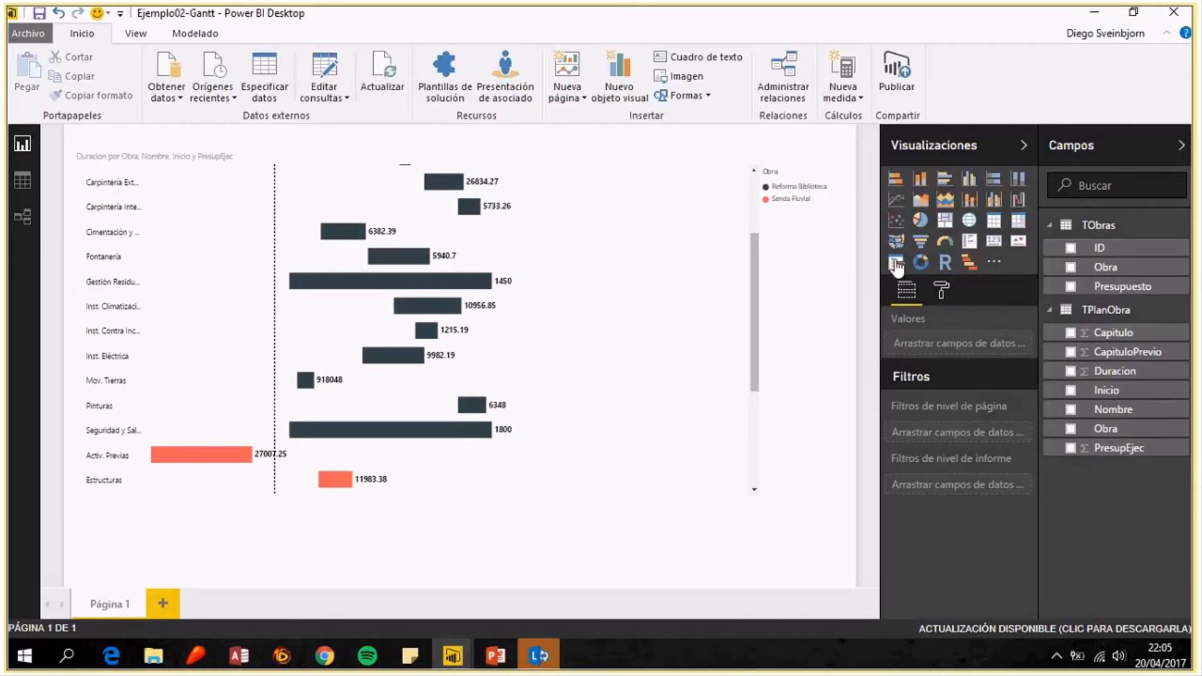
{"action": "left_click_drag", "start_coordinate": [200, 193], "coordinate": [496, 450]}
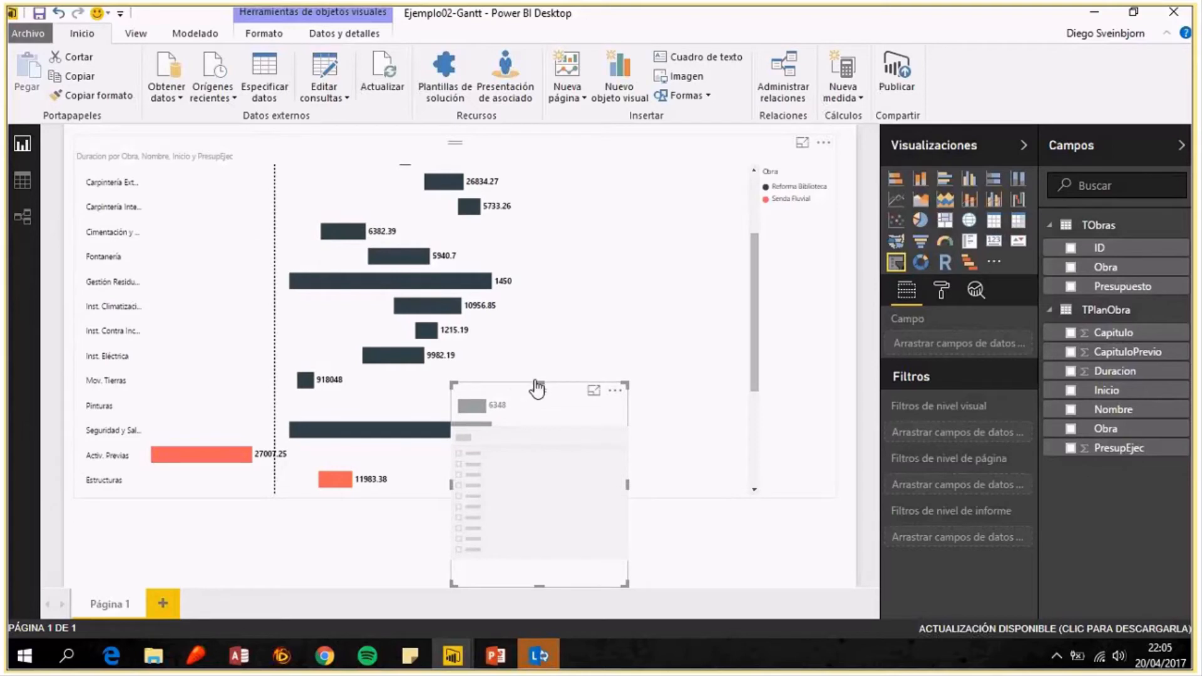
{"action": "left_click_drag", "start_coordinate": [537, 388], "coordinate": [537, 515]}
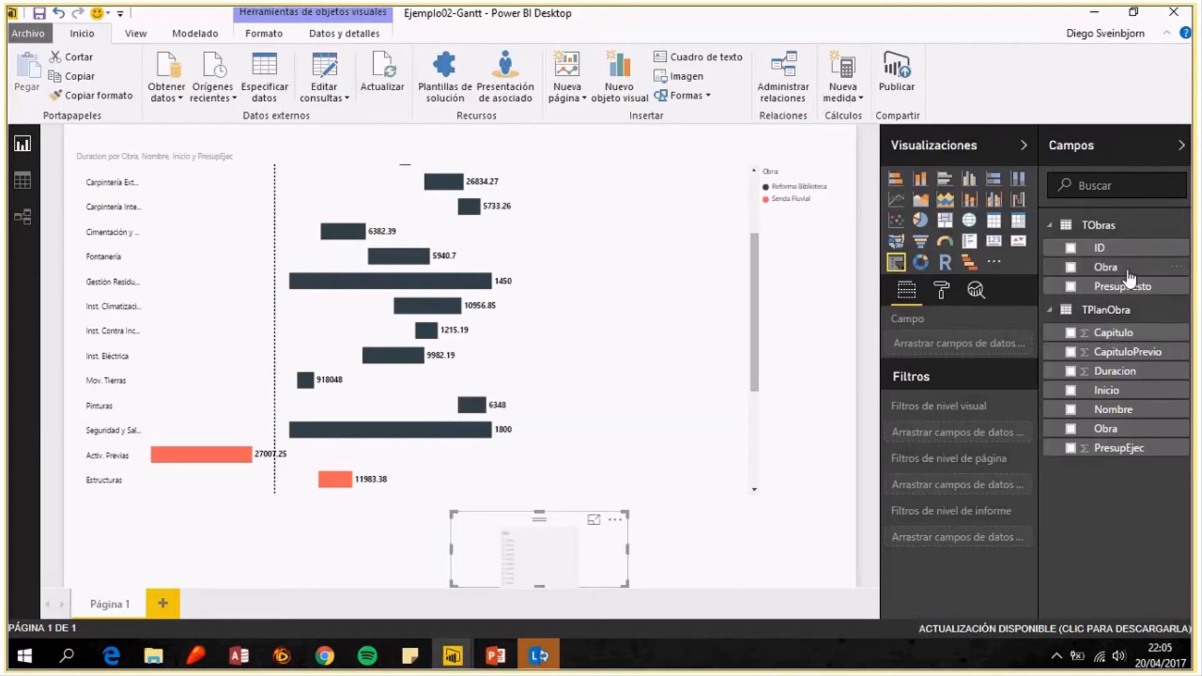
Assign Obra from TObras to the slicer and use it to filter the Gantt visual by Reforma Biblioteca and by Senda Fluvial.
{"action": "left_click_drag", "start_coordinate": [1105, 268], "coordinate": [559, 556]}
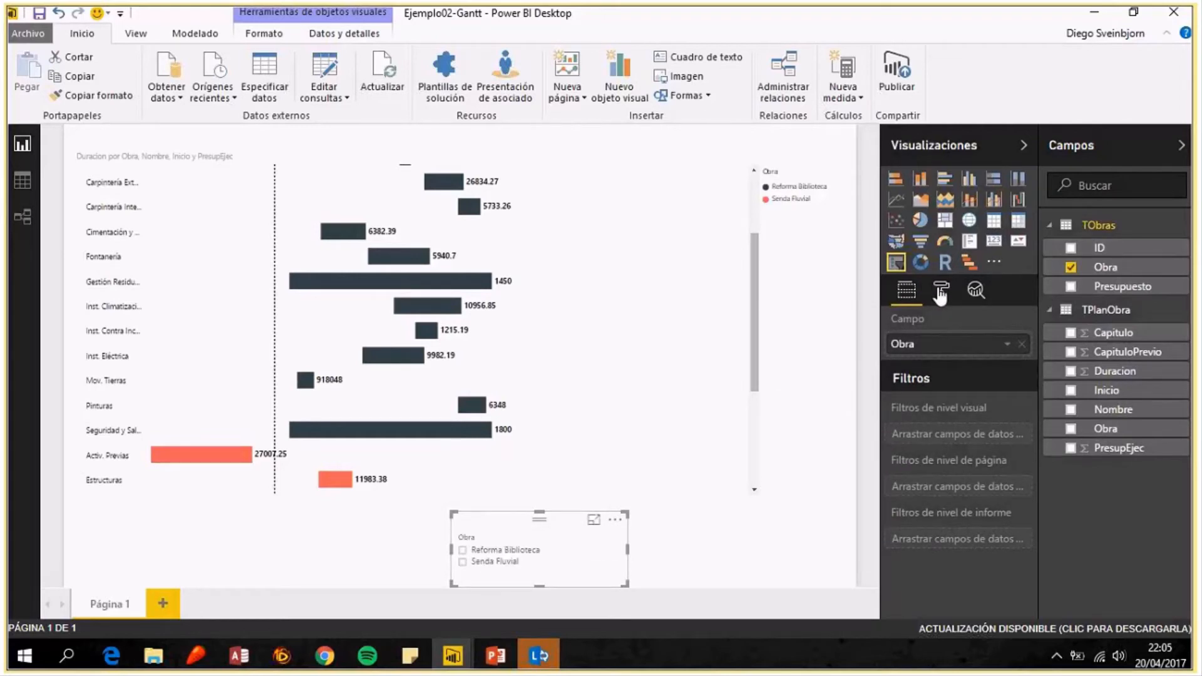
{"action": "left_click", "coordinate": [515, 550]}
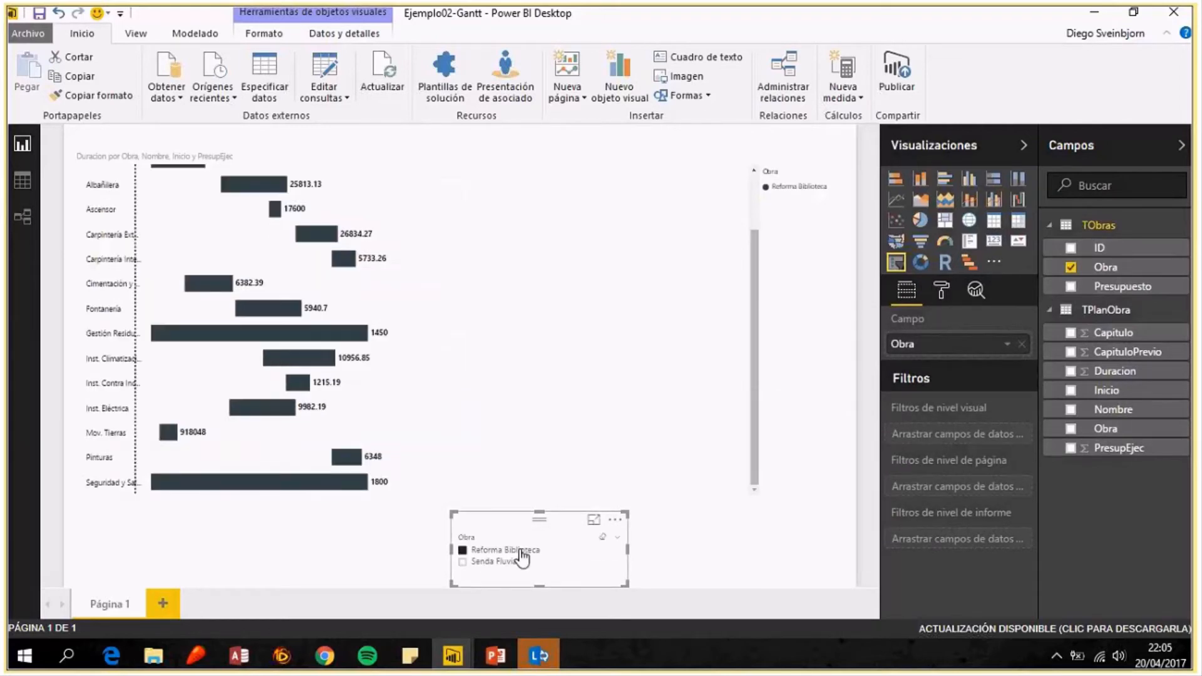
{"action": "left_click", "coordinate": [496, 562]}
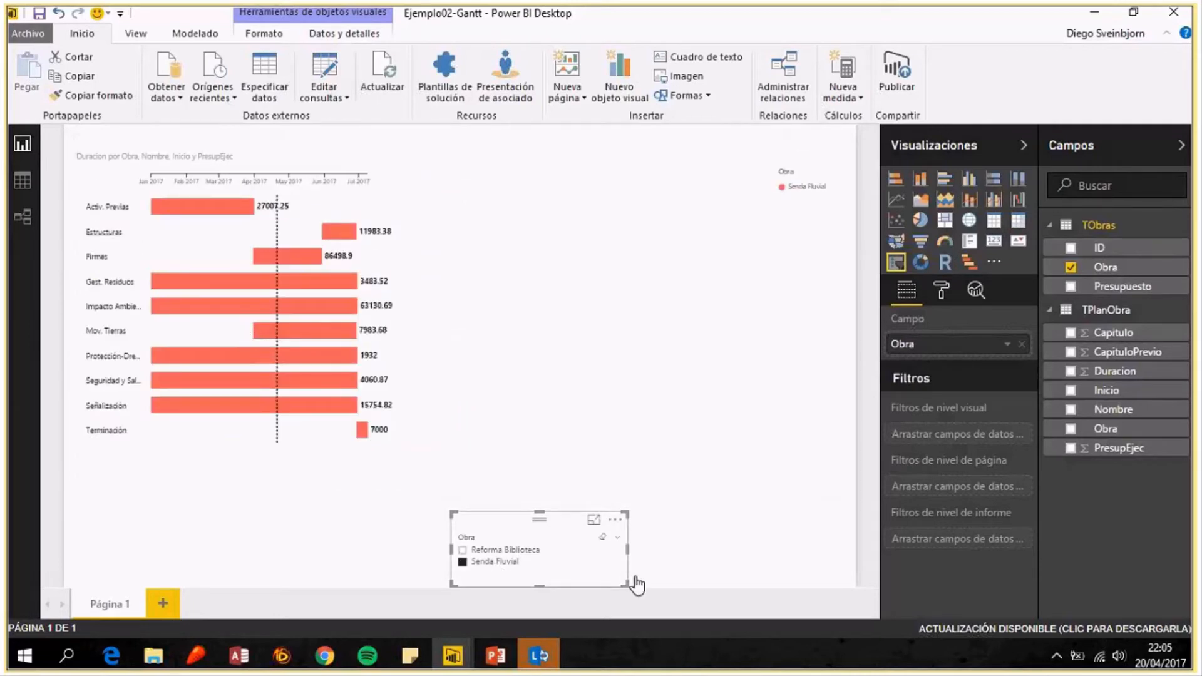
Shift the slicer slightly sideways, set its orientation to Horizontal and select Reforma Biblioteca in it.
{"action": "left_click", "coordinate": [941, 294]}
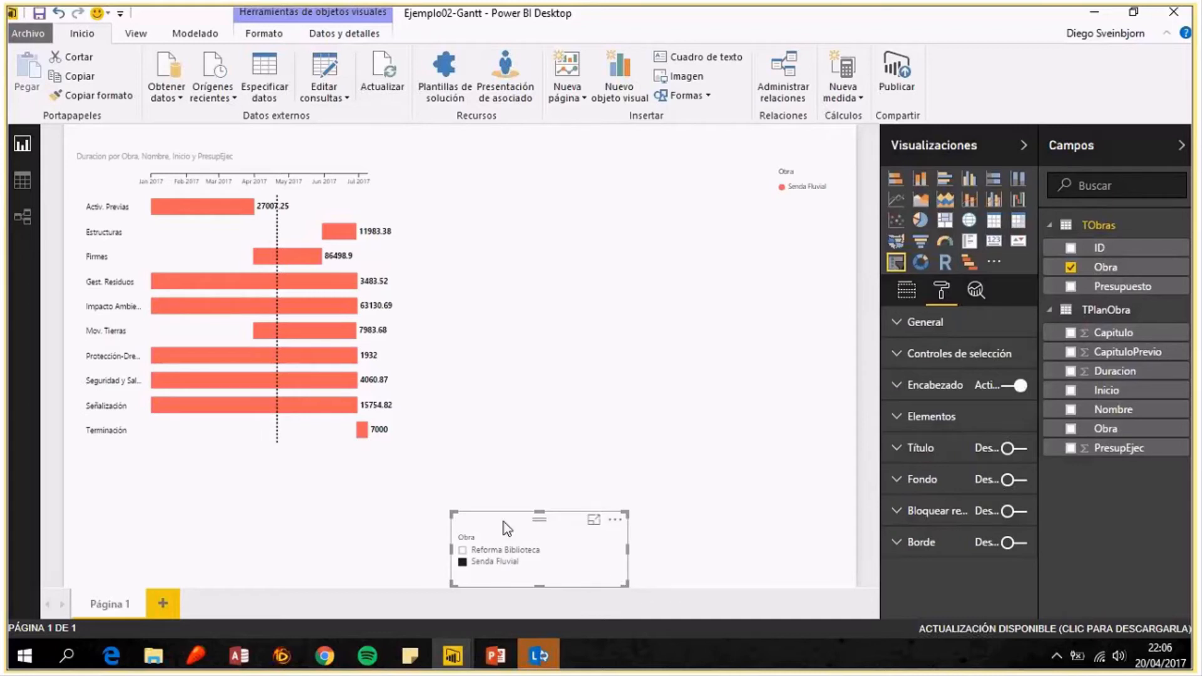
{"action": "left_click_drag", "start_coordinate": [507, 528], "coordinate": [517, 529]}
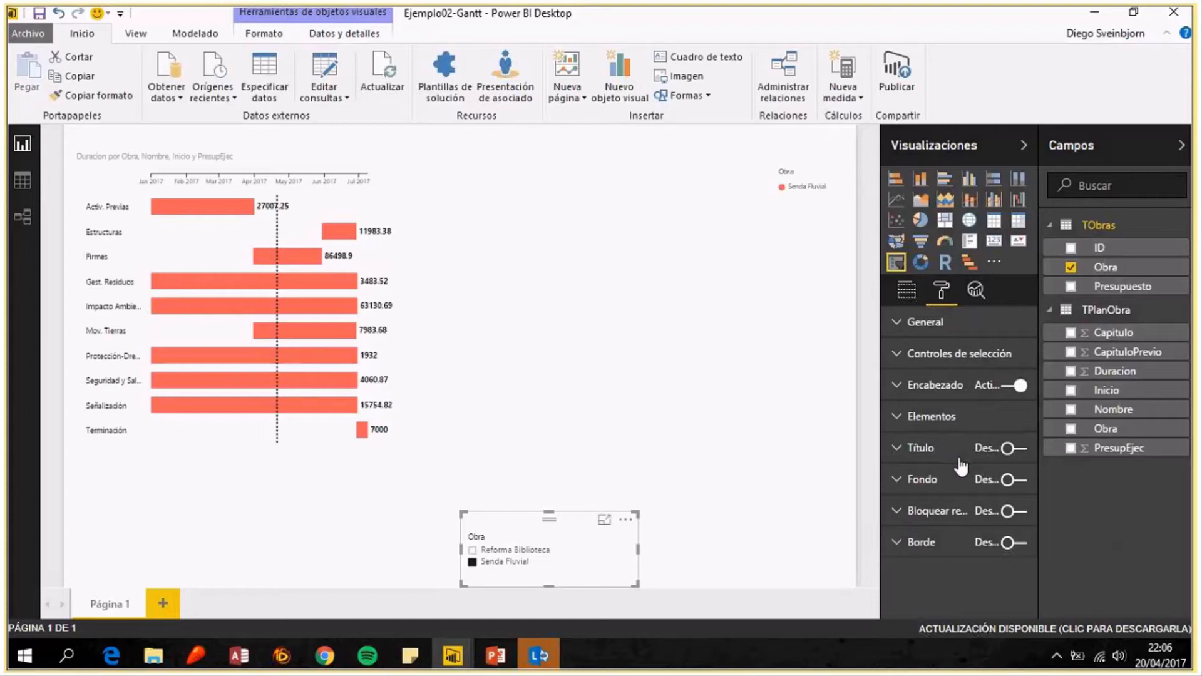
{"action": "left_click", "coordinate": [925, 331]}
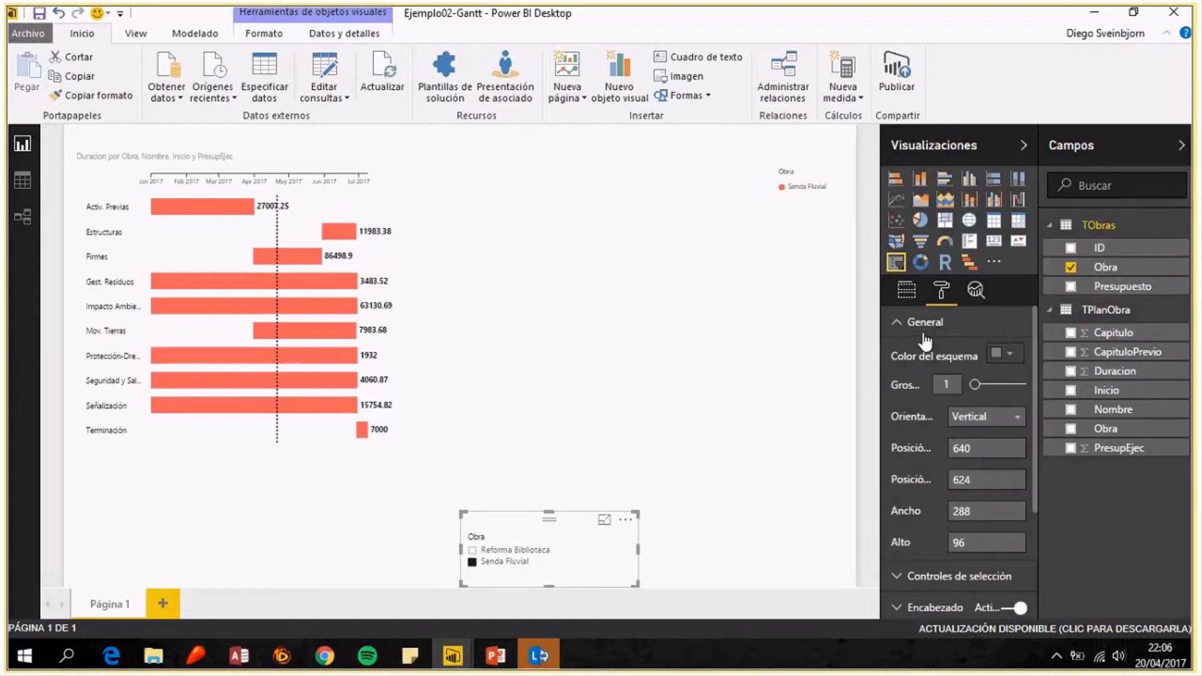
{"action": "scroll", "coordinate": [959, 464], "scroll_direction": "down", "scroll_amount": 2}
{"action": "left_click", "coordinate": [1016, 331]}
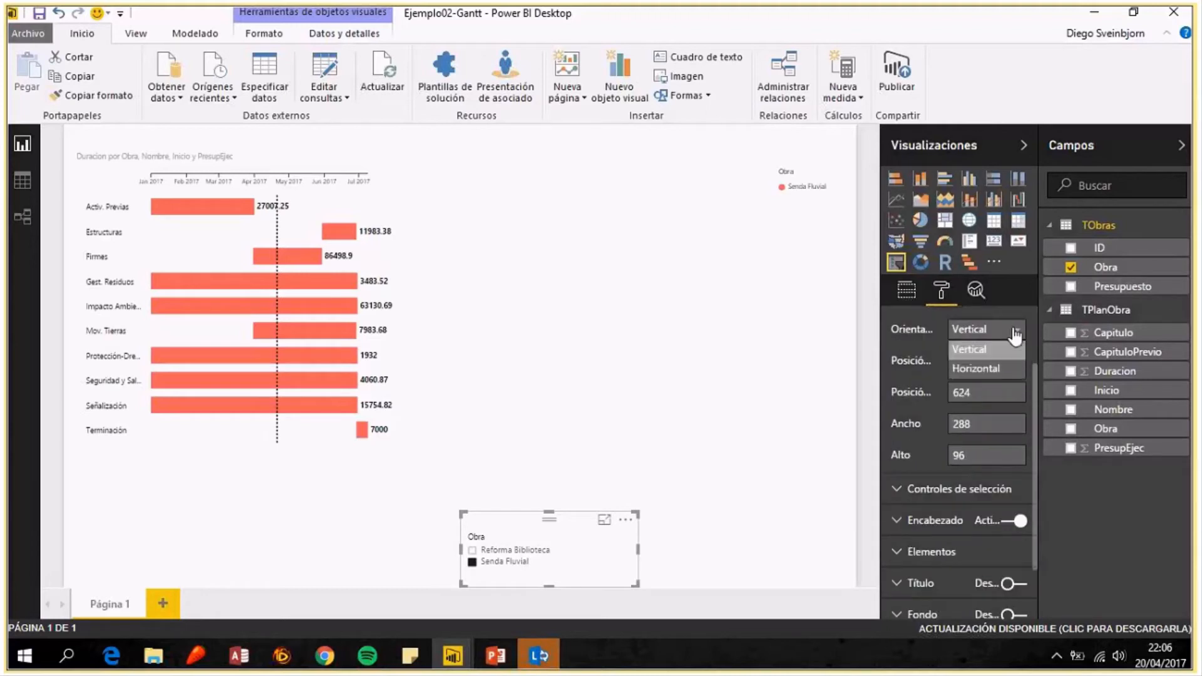
{"action": "left_click", "coordinate": [990, 369]}
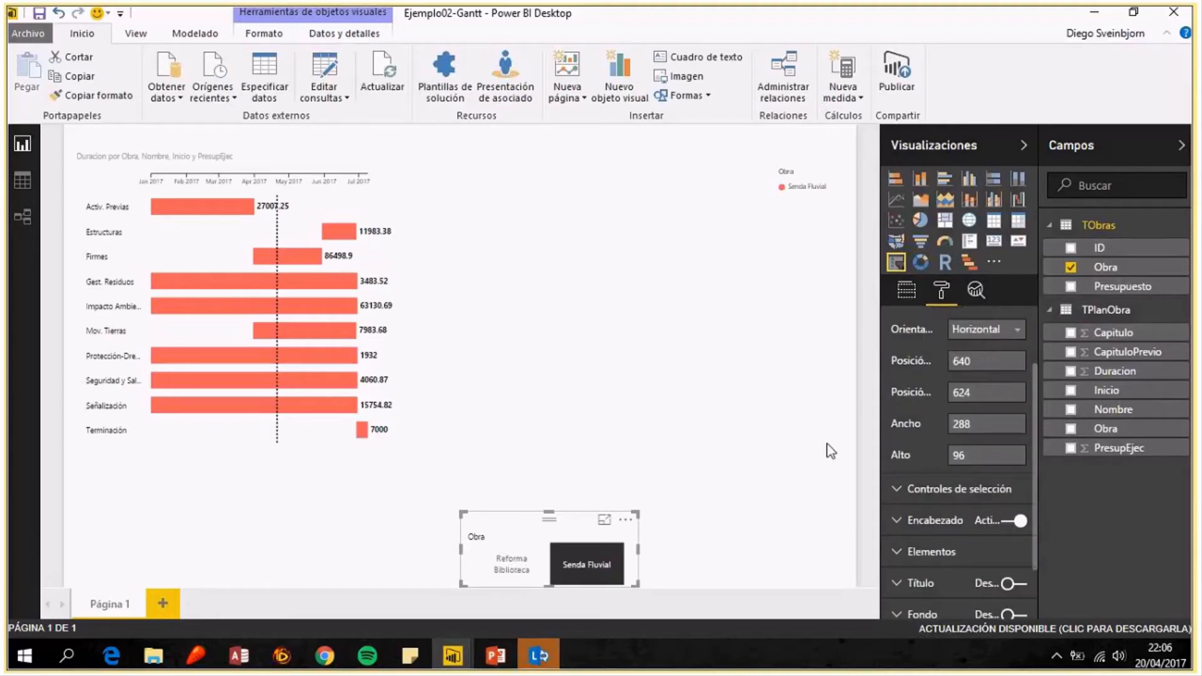
{"action": "left_click", "coordinate": [554, 577]}
{"action": "left_click", "coordinate": [511, 563]}
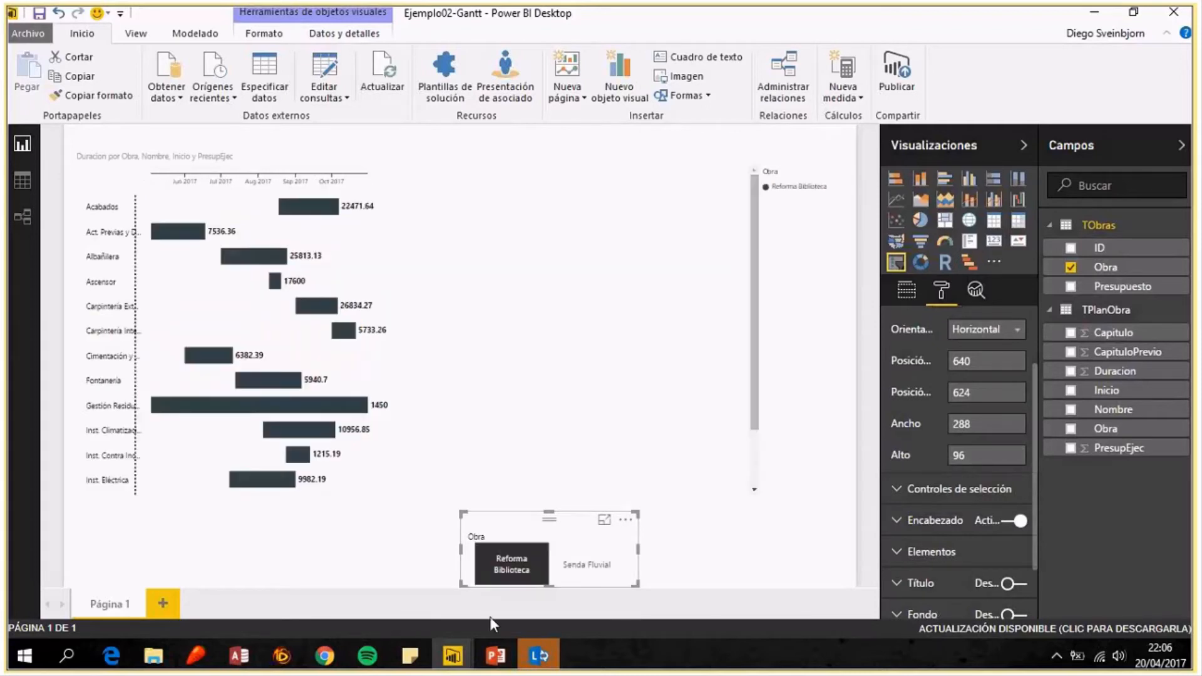
Filter the Gantt visual by Senda Fluvial with the Obra slicer and select the Gantt visual to show its assigned fields.
{"action": "left_click", "coordinate": [600, 570]}
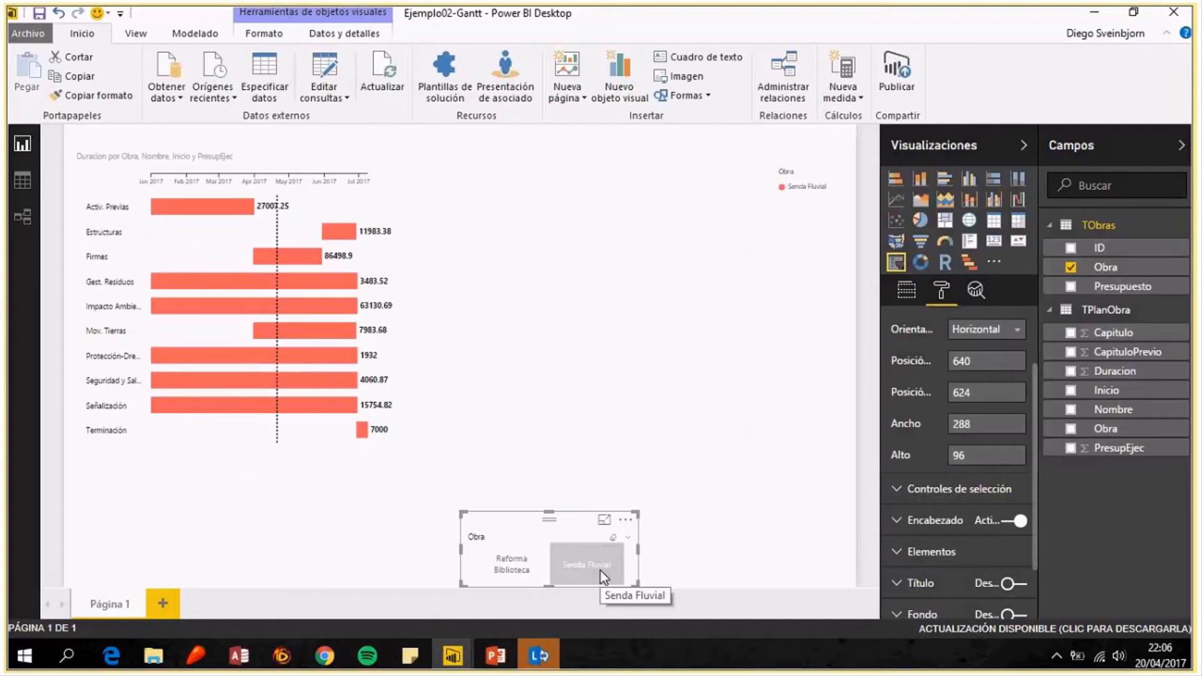
{"action": "left_click", "coordinate": [783, 548]}
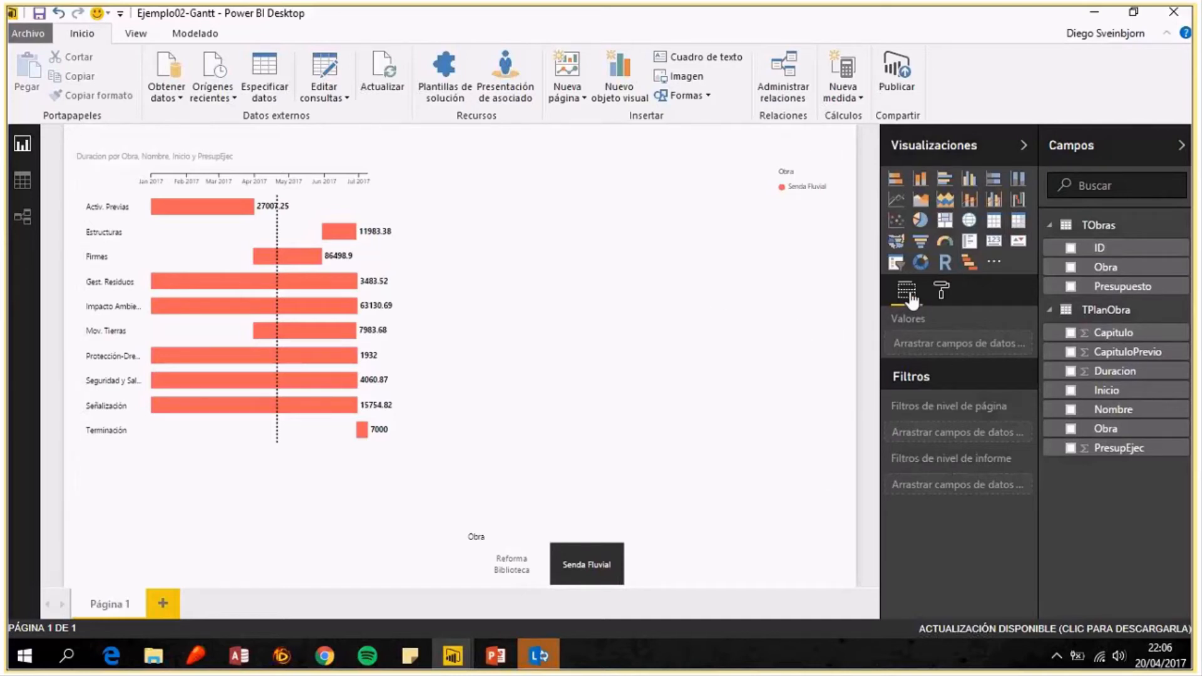
{"action": "left_click", "coordinate": [410, 236]}
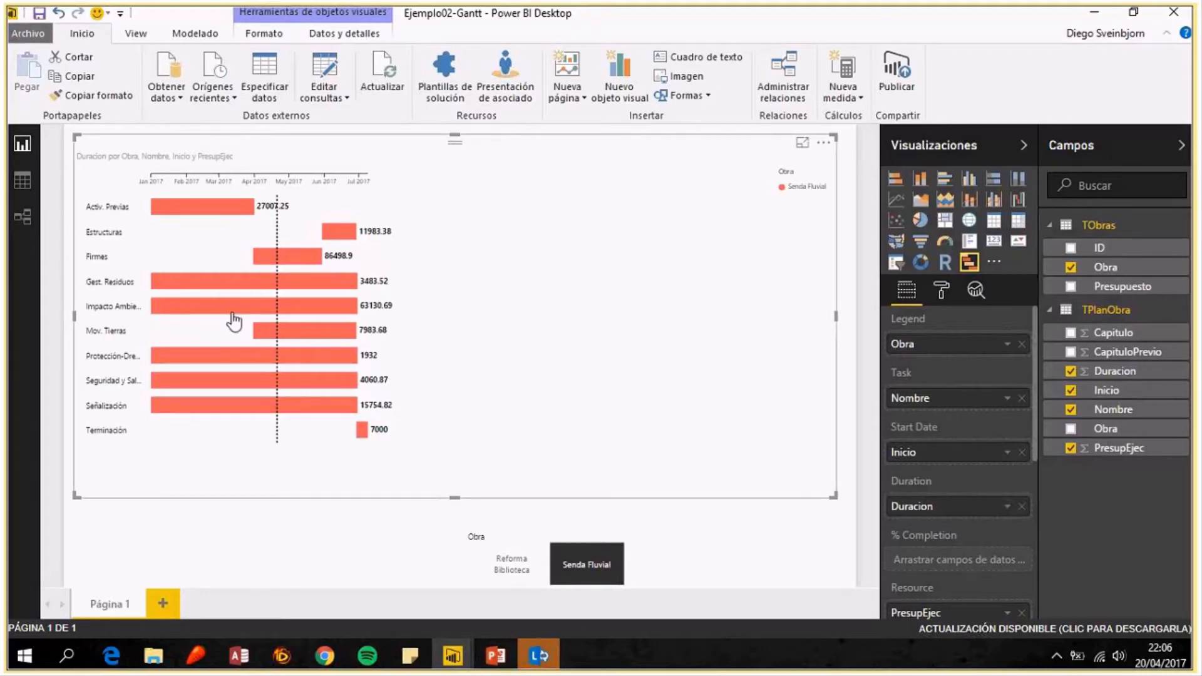
View the data of the TObras table and bring up the modelling commands for calculated columns and measures.
{"action": "mouse_move", "coordinate": [257, 313]}
{"action": "left_click", "coordinate": [22, 182]}
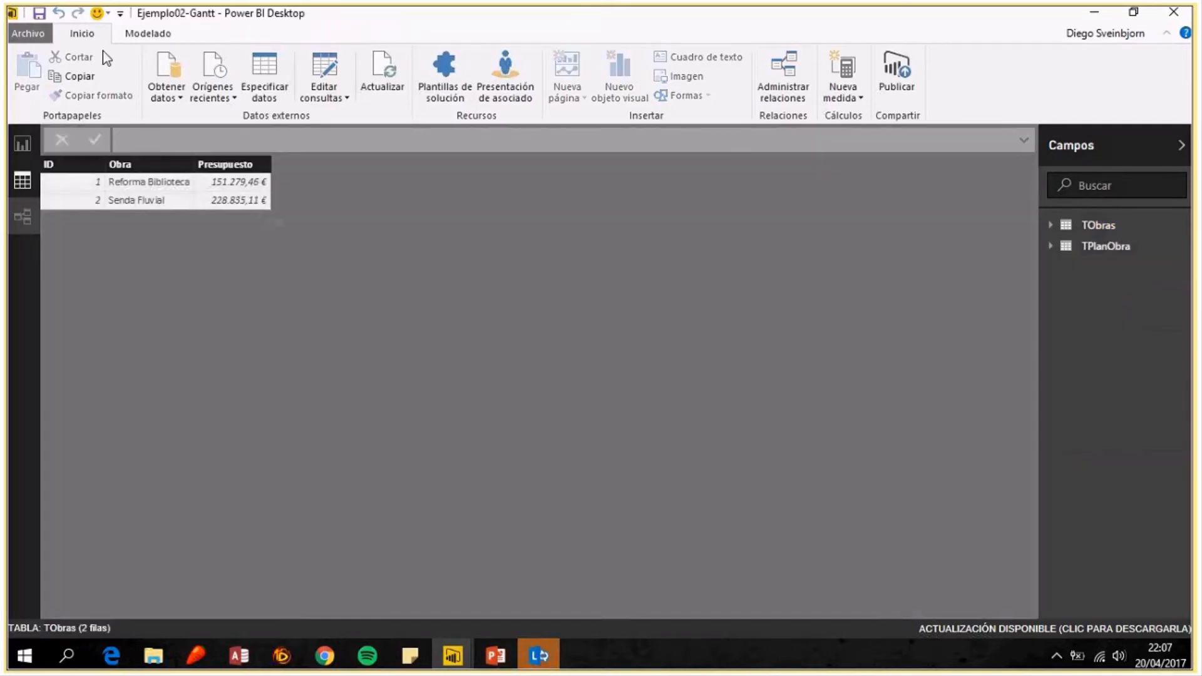
{"action": "left_click", "coordinate": [134, 38]}
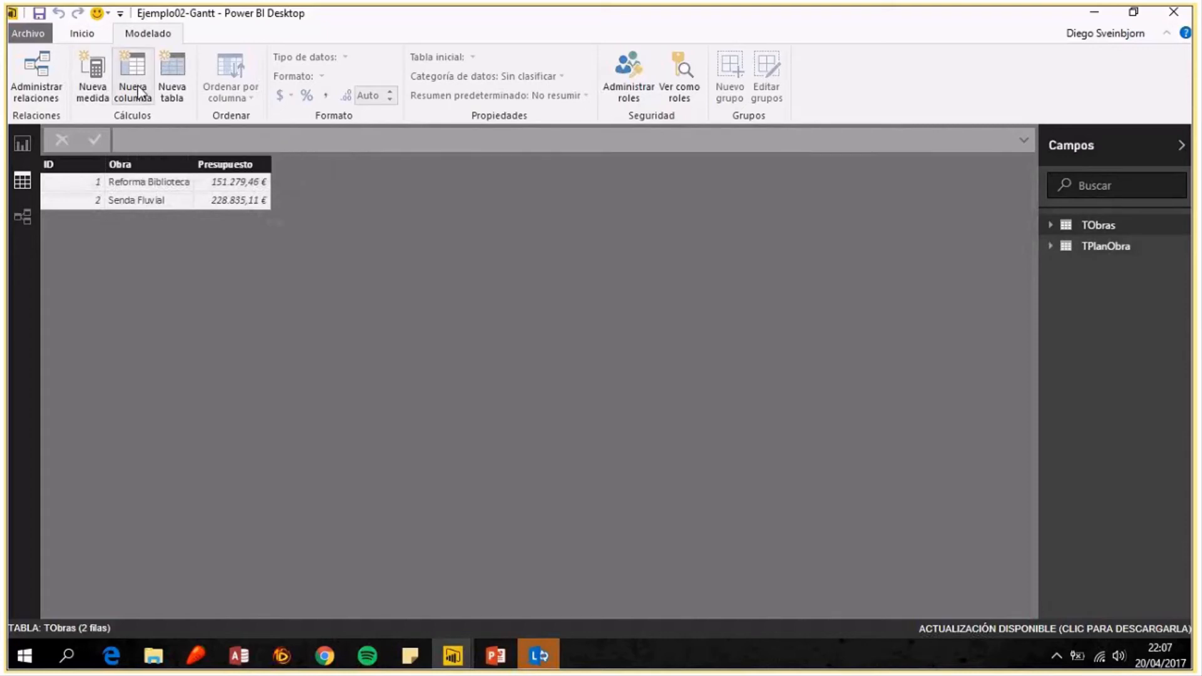
Close the Ejemplo02-Gantt report, saving its changes, and switch to the open Ejemplo03-Neptuno report.
{"action": "left_click", "coordinate": [1170, 18]}
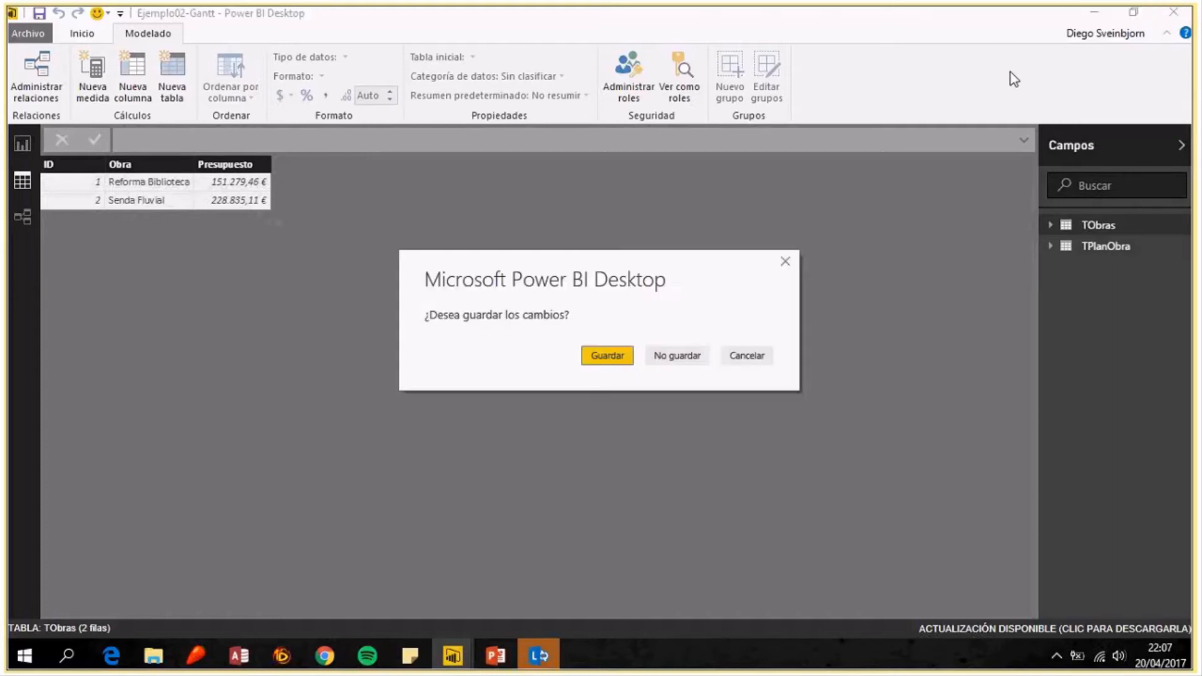
{"action": "left_click", "coordinate": [619, 357]}
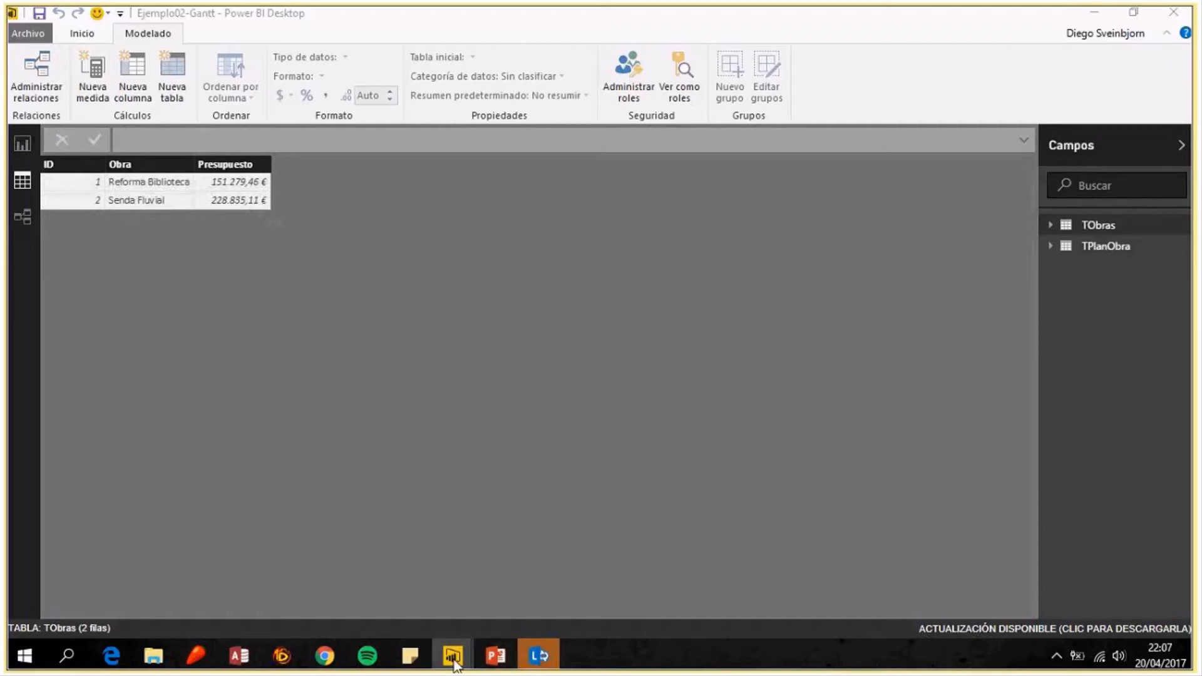
{"action": "mouse_move", "coordinate": [455, 663]}
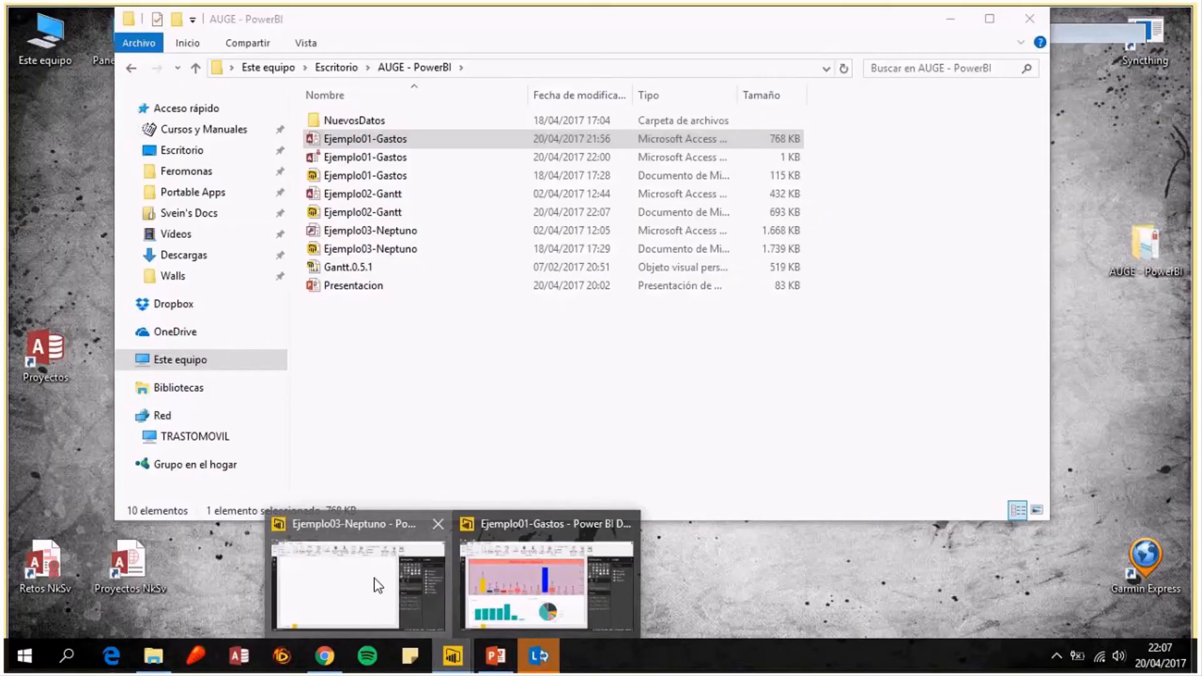
{"action": "left_click", "coordinate": [377, 586]}
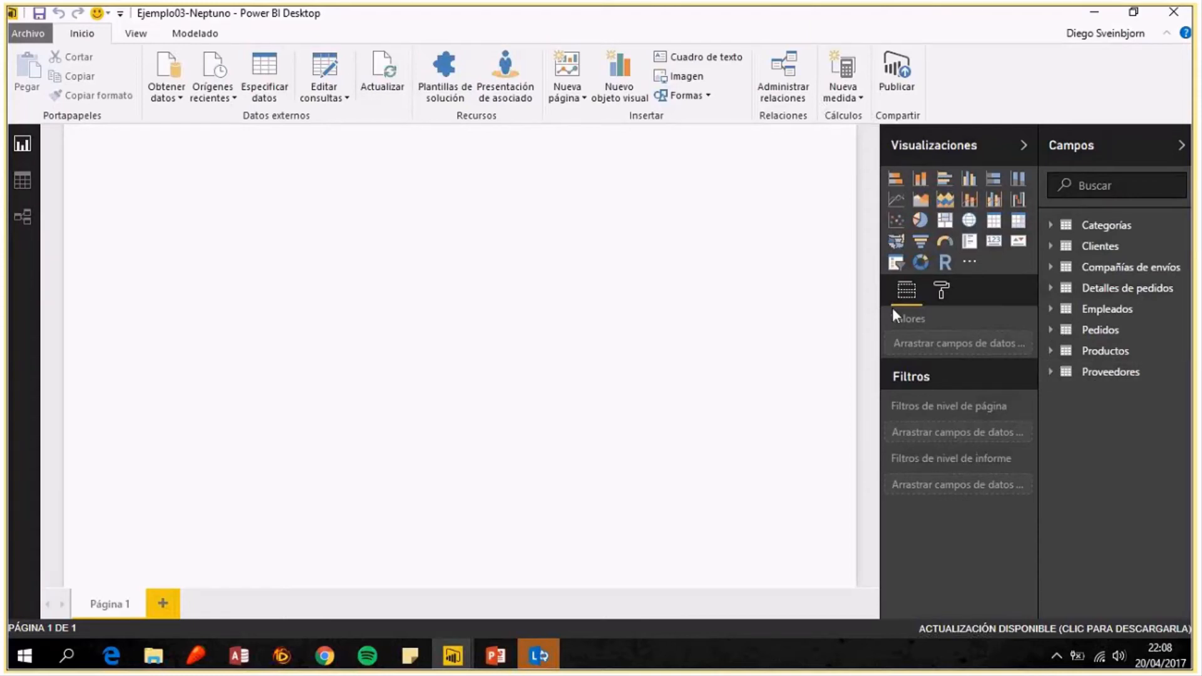
Insert an enlarged card visual showing the distinct count (Recuento distintivo) of País from the Clientes table.
{"action": "left_click", "coordinate": [994, 244]}
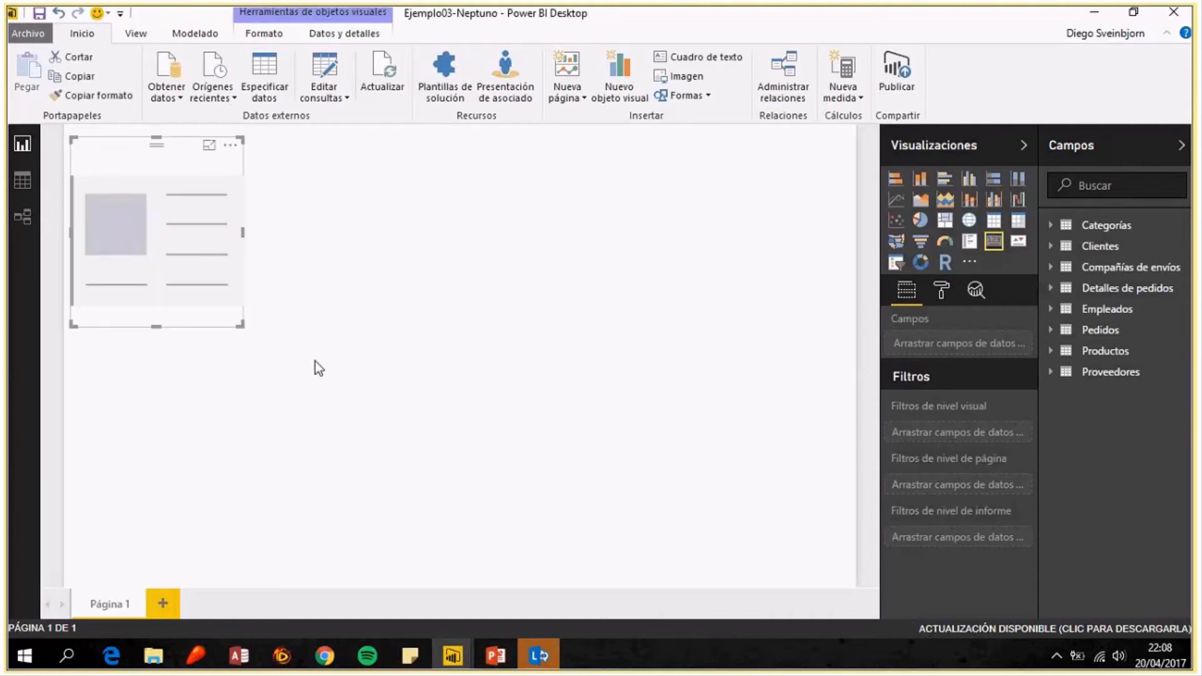
{"action": "left_click_drag", "start_coordinate": [240, 325], "coordinate": [432, 348]}
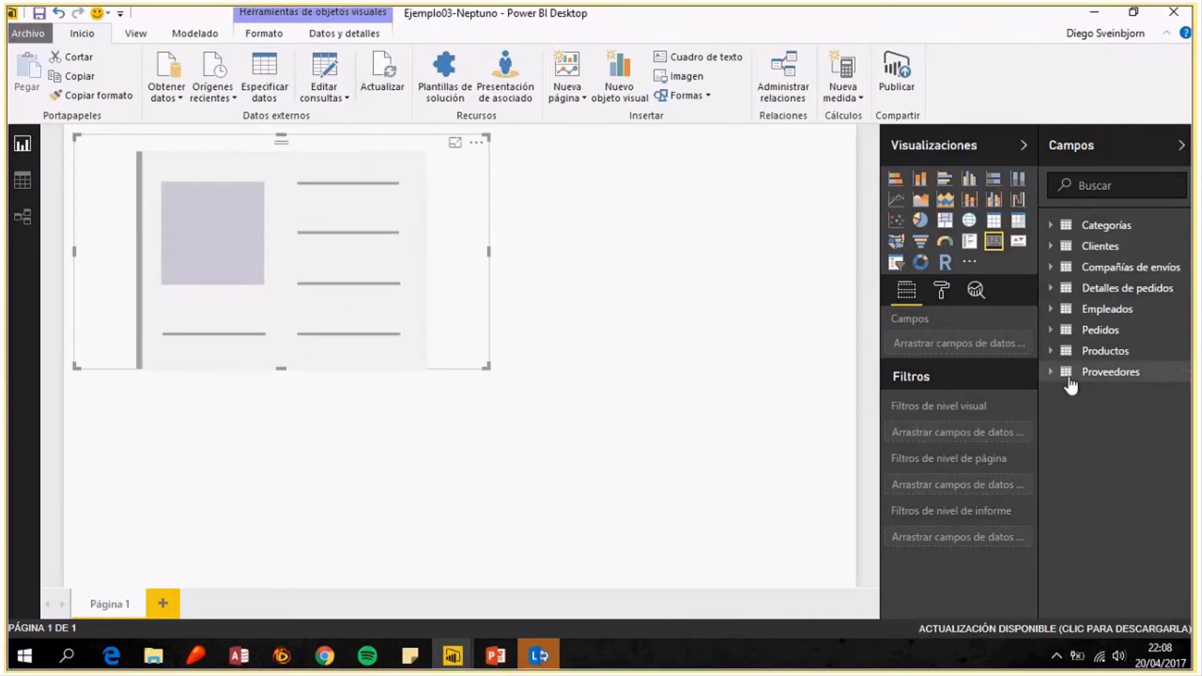
{"action": "left_click", "coordinate": [1054, 248]}
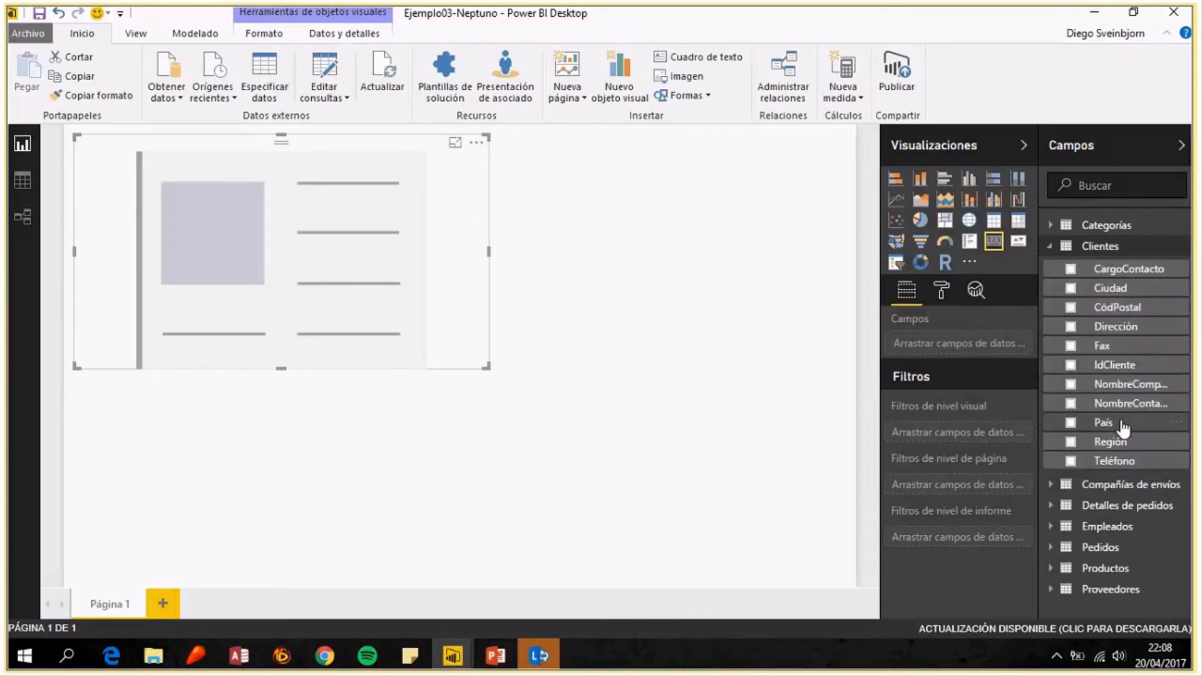
{"action": "left_click_drag", "start_coordinate": [1120, 424], "coordinate": [956, 345]}
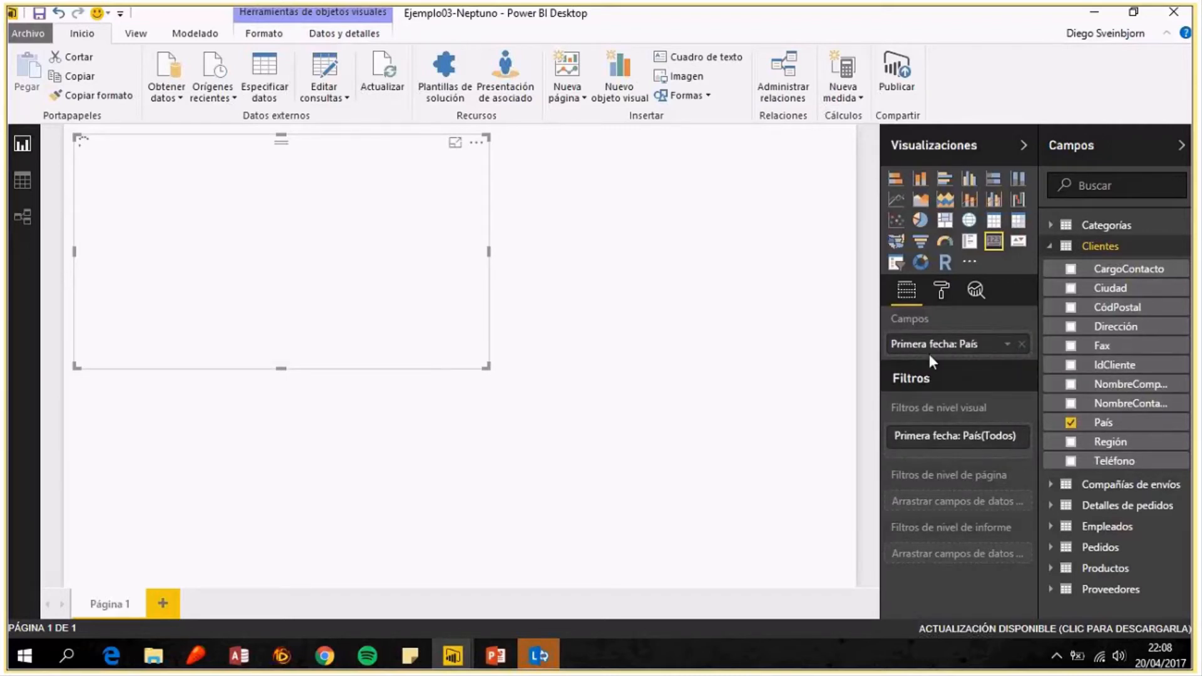
{"action": "left_click", "coordinate": [1007, 345]}
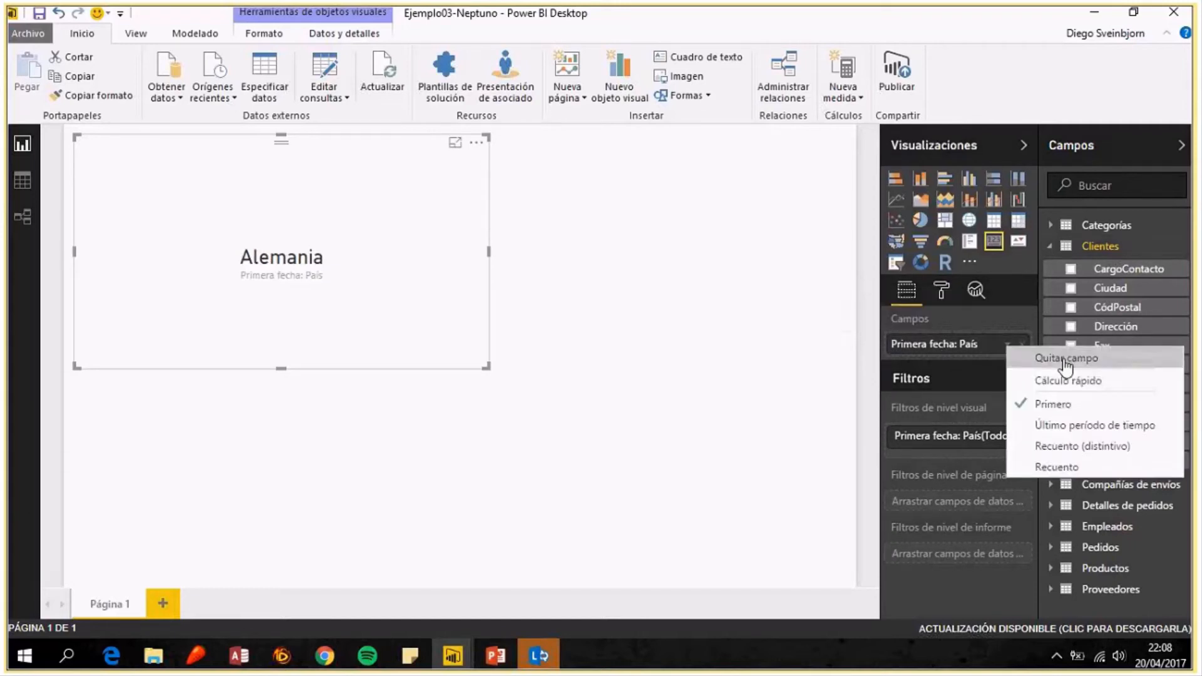
{"action": "left_click", "coordinate": [1099, 447]}
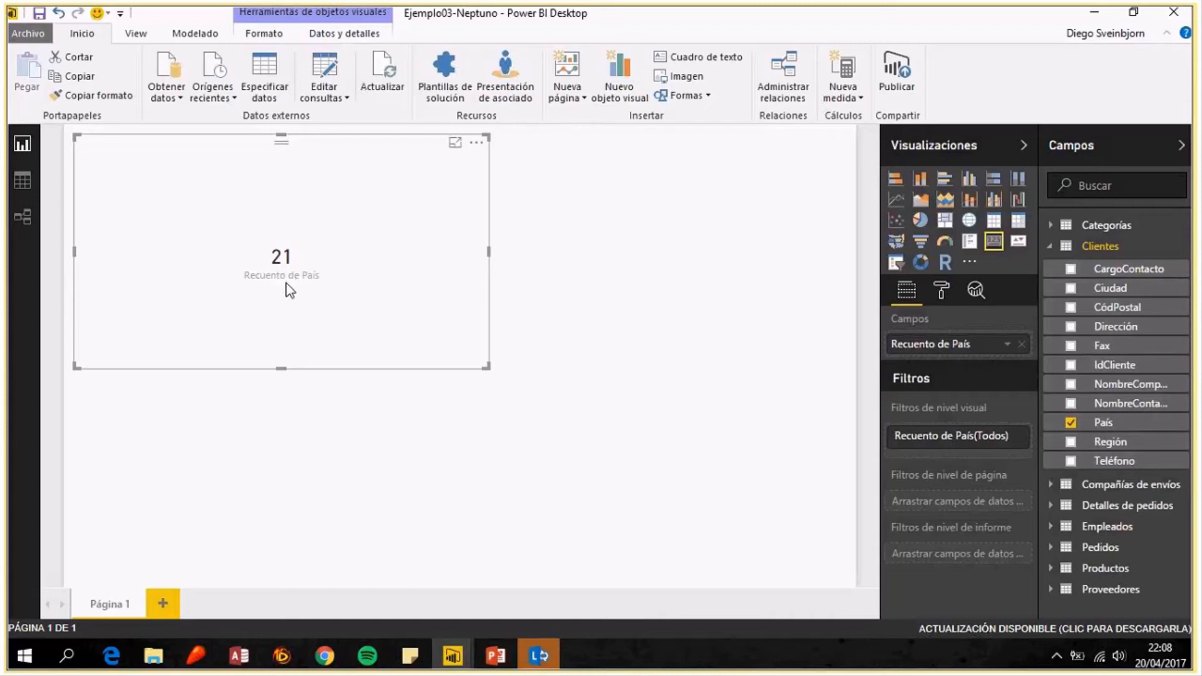
Give the card the title "Paises clientes", centred, with a text size of 30.
{"action": "left_click", "coordinate": [944, 294]}
{"action": "left_click", "coordinate": [1019, 418]}
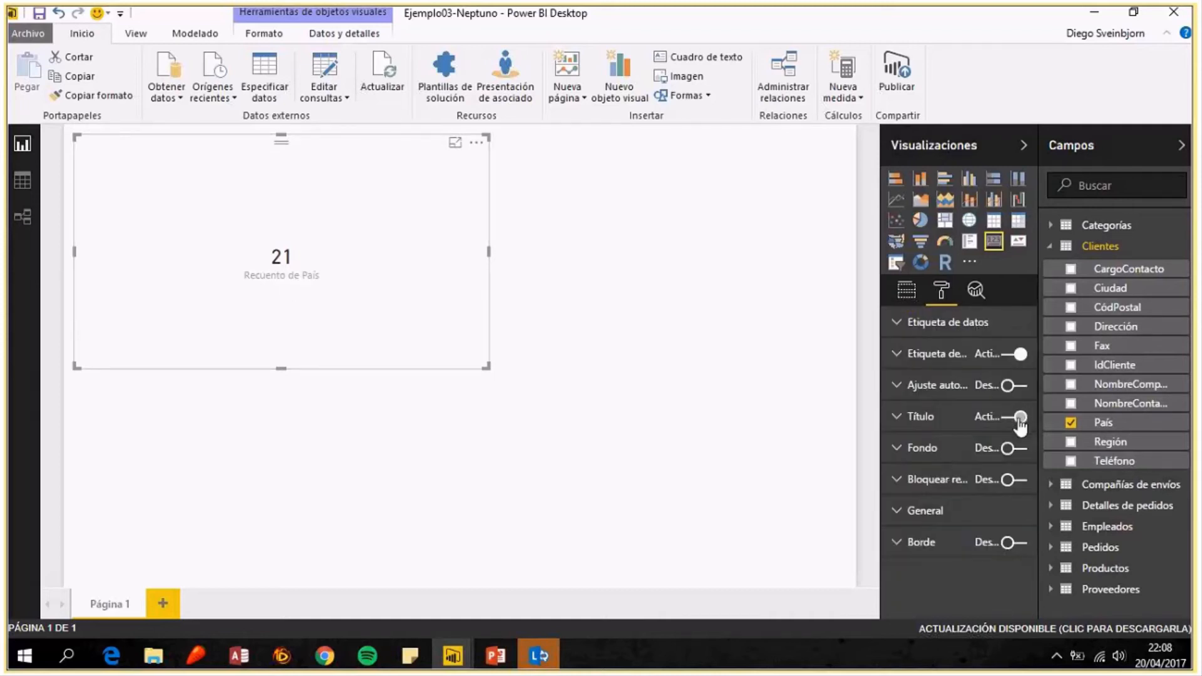
{"action": "left_click", "coordinate": [914, 417]}
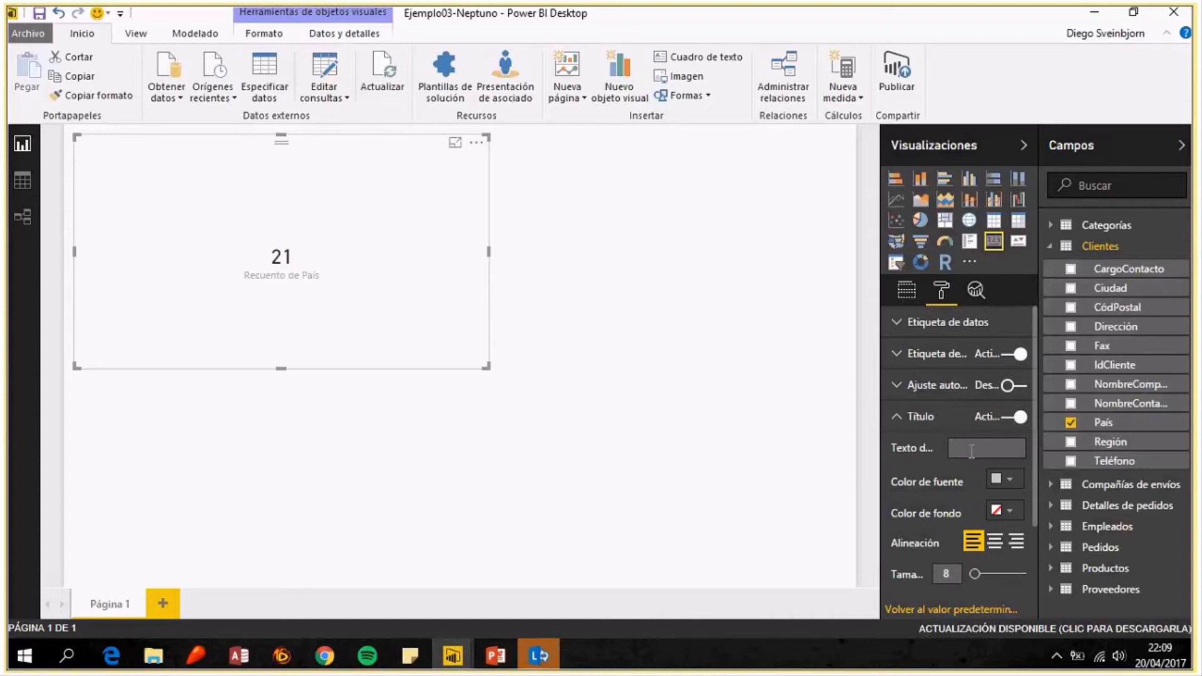
{"action": "type", "text": "Paises clientes"}
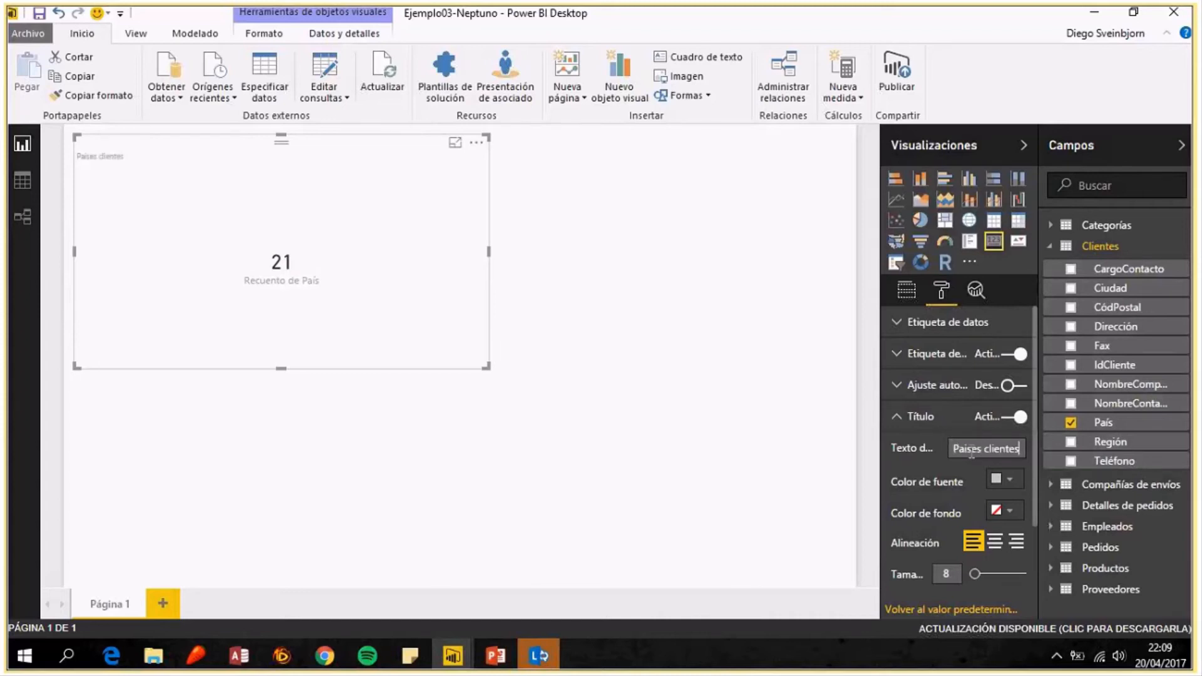
{"action": "left_click", "coordinate": [994, 541]}
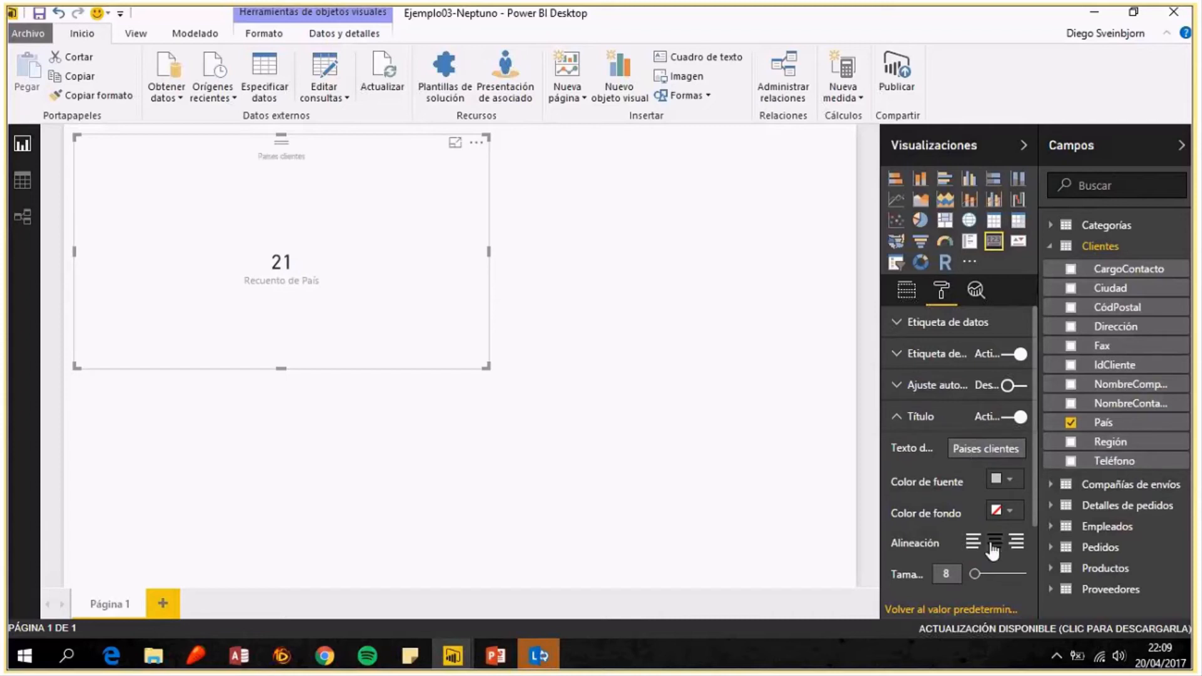
{"action": "left_click_drag", "start_coordinate": [975, 574], "coordinate": [1007, 575]}
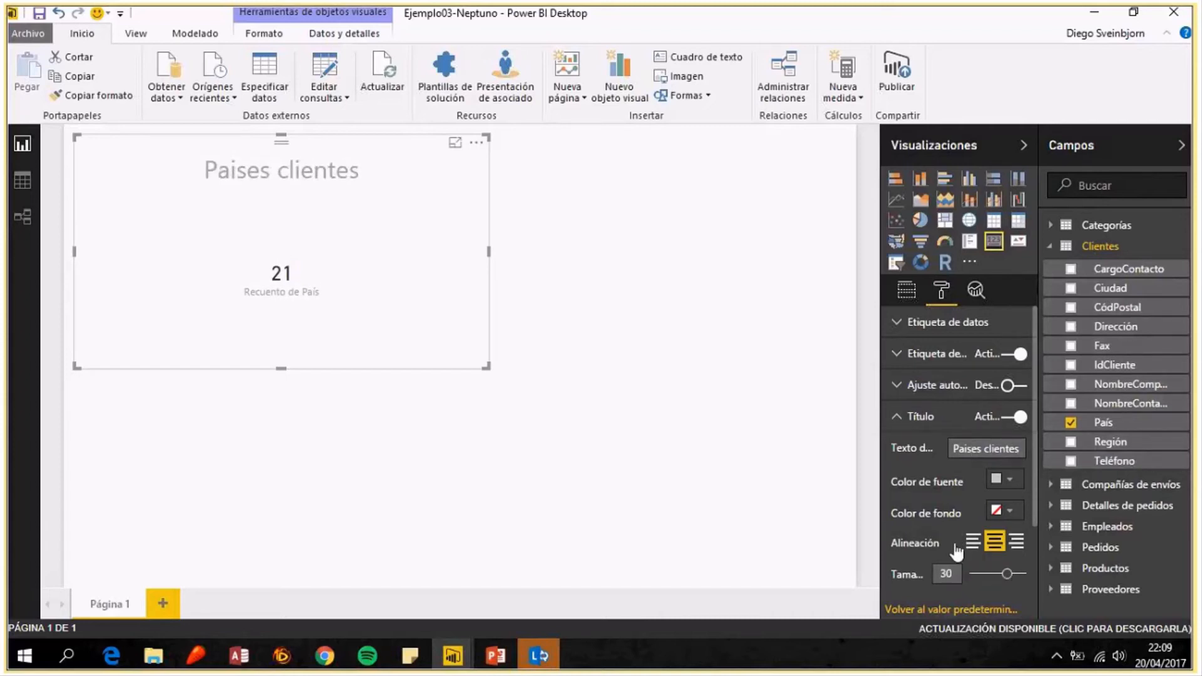
Examine the card's data label options, including the display units, and collapse the data label and title settings.
{"action": "left_click", "coordinate": [898, 323]}
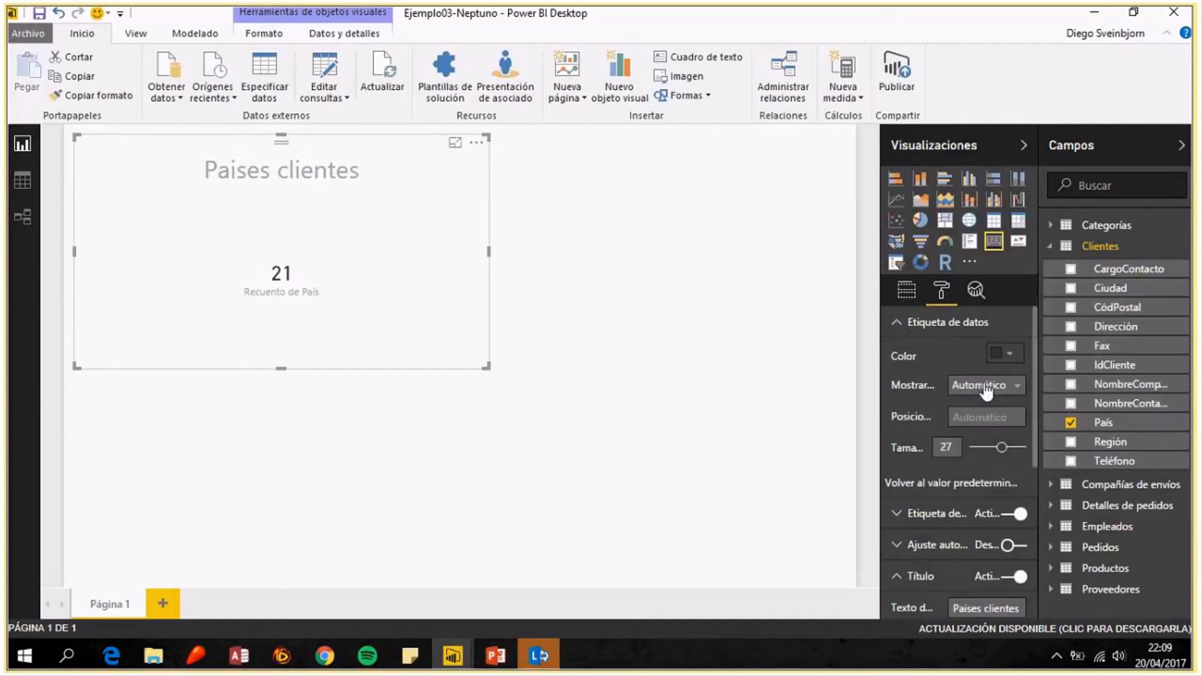
{"action": "left_click", "coordinate": [985, 387]}
{"action": "left_click", "coordinate": [901, 322]}
{"action": "left_click", "coordinate": [899, 322]}
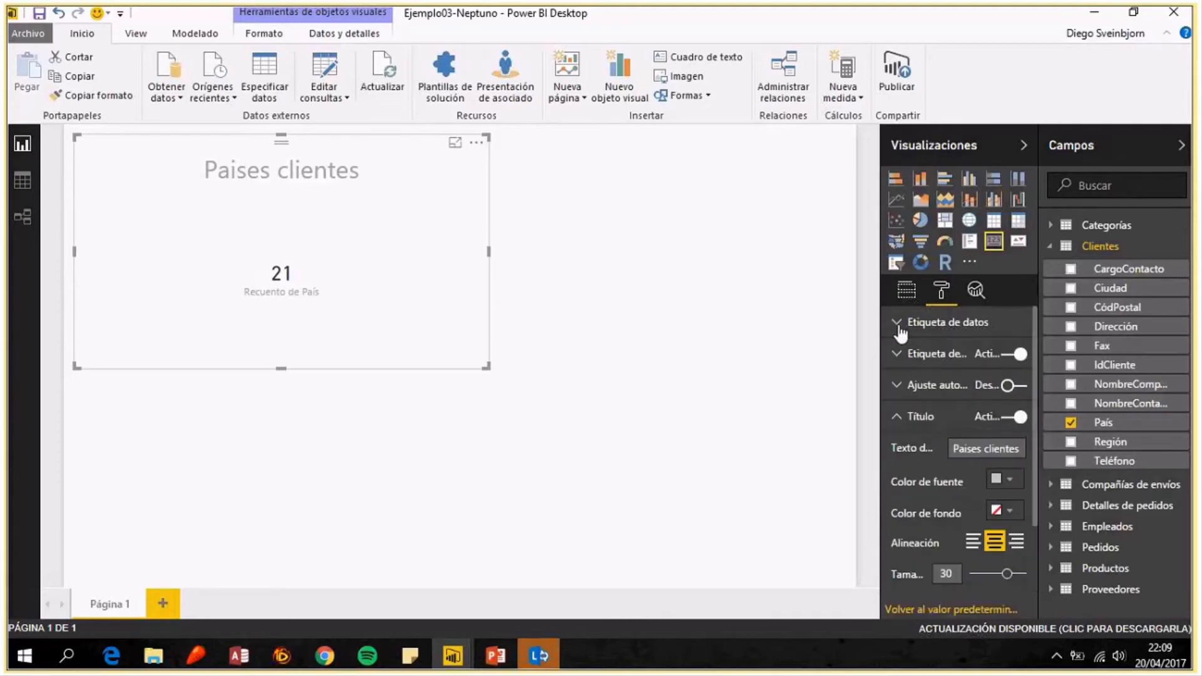
{"action": "left_click", "coordinate": [900, 421]}
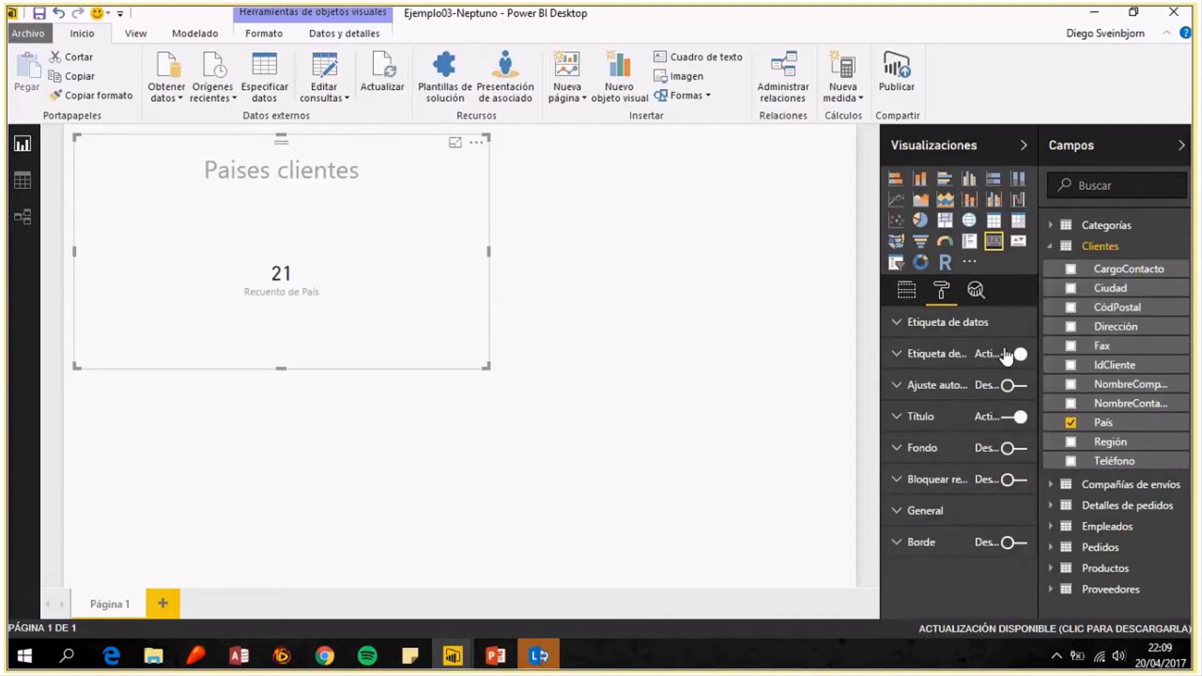
Try the card's category label at size 24, turn that label off and shrink the card.
{"action": "left_click", "coordinate": [1006, 356]}
{"action": "left_click", "coordinate": [957, 354]}
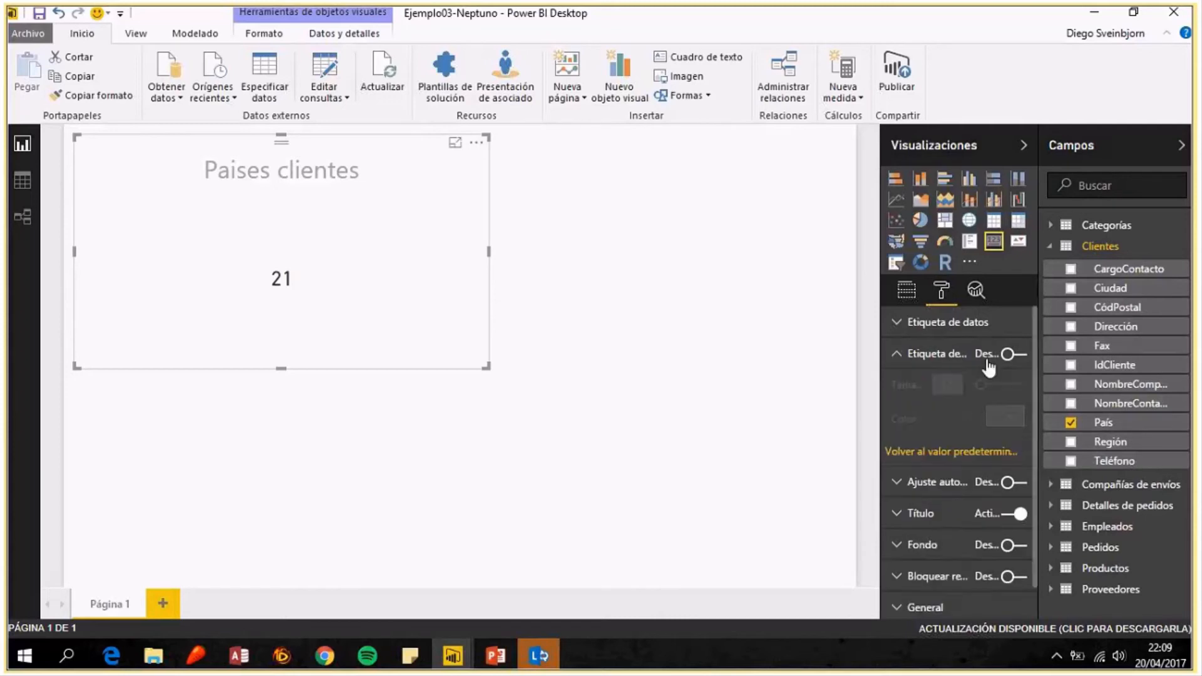
{"action": "left_click", "coordinate": [1015, 355]}
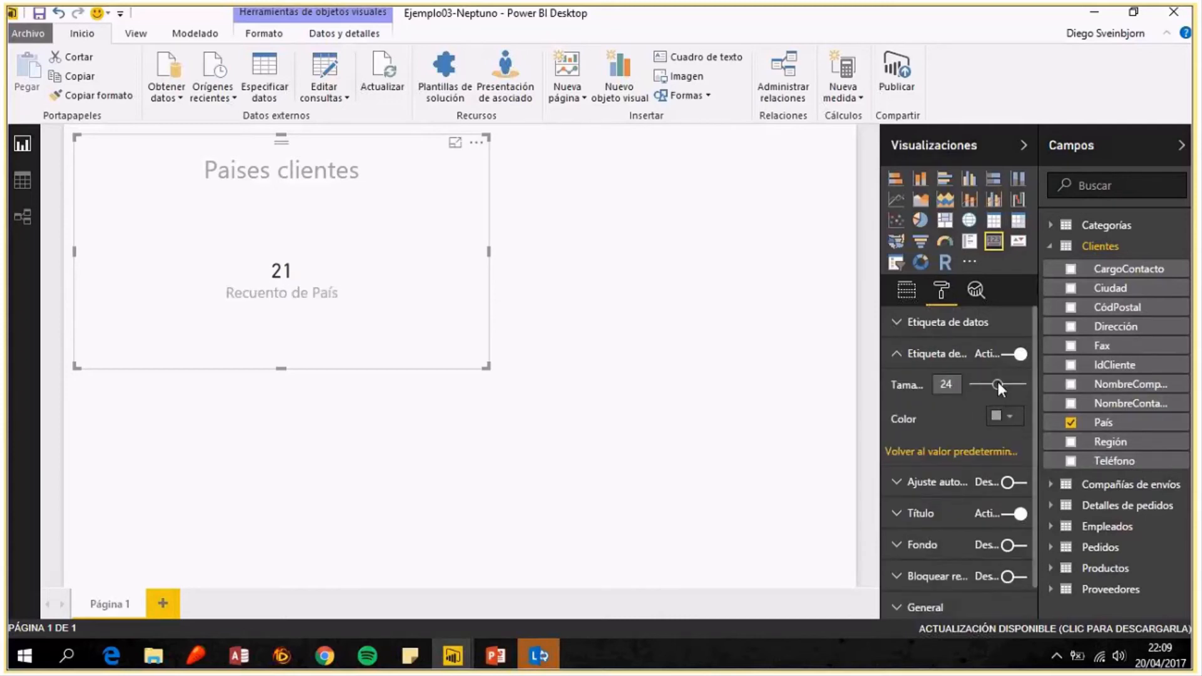
{"action": "left_click", "coordinate": [1014, 355]}
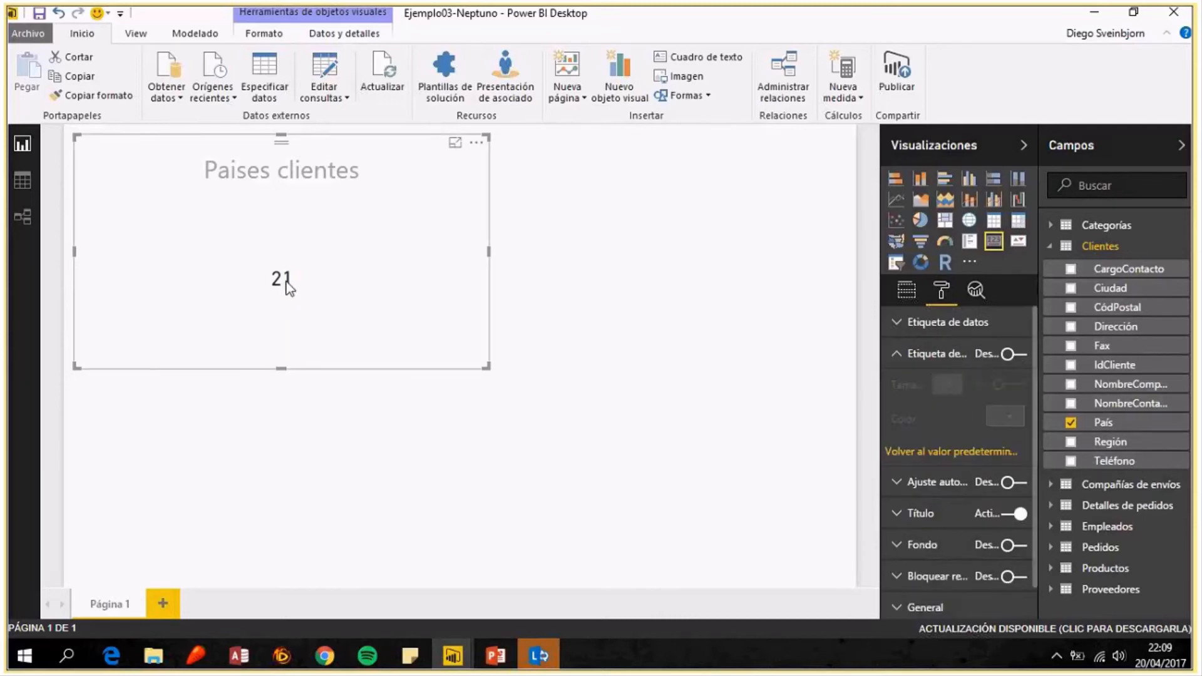
{"action": "left_click_drag", "start_coordinate": [487, 369], "coordinate": [375, 285]}
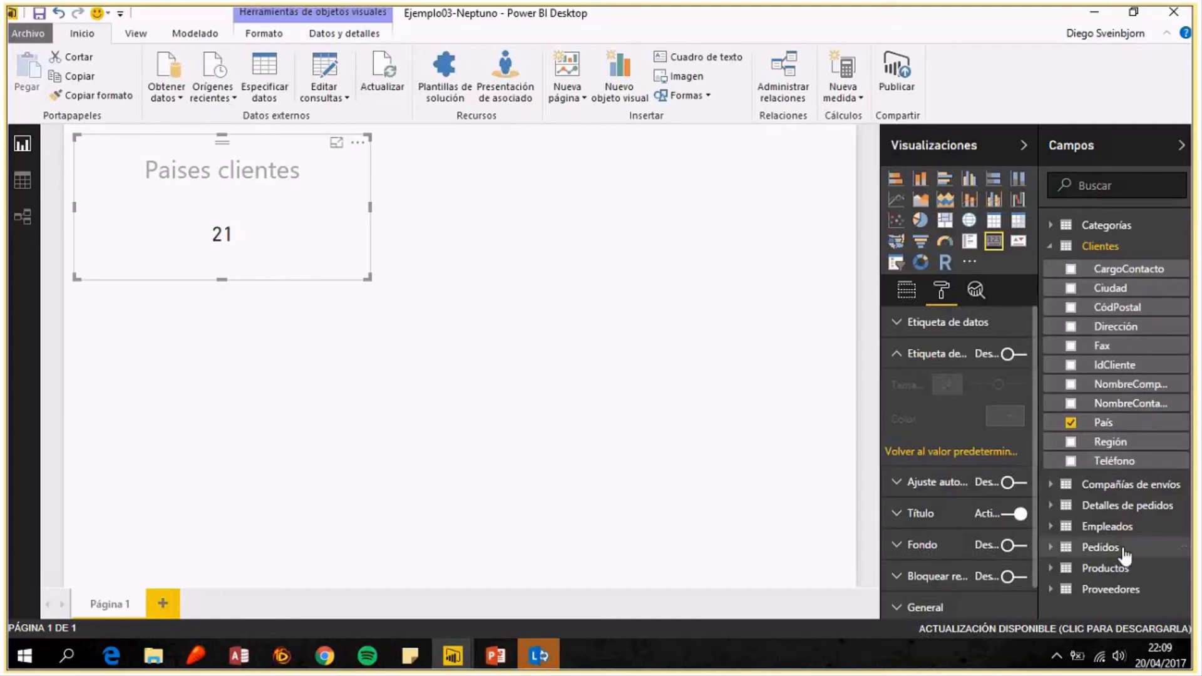
Replace the card's País field with Cantidad from Detalles de pedidos, and delete the card.
{"action": "left_click", "coordinate": [1078, 548]}
{"action": "left_click", "coordinate": [1090, 507]}
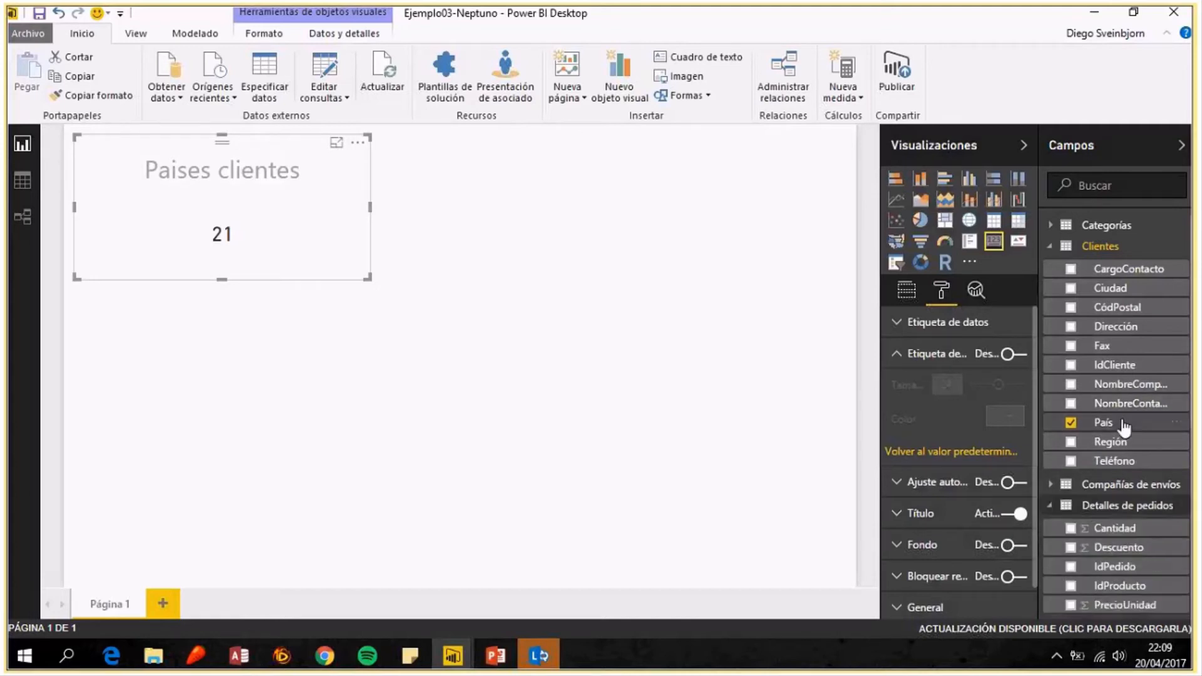
{"action": "scroll", "coordinate": [1122, 425], "scroll_direction": "down", "scroll_amount": 3}
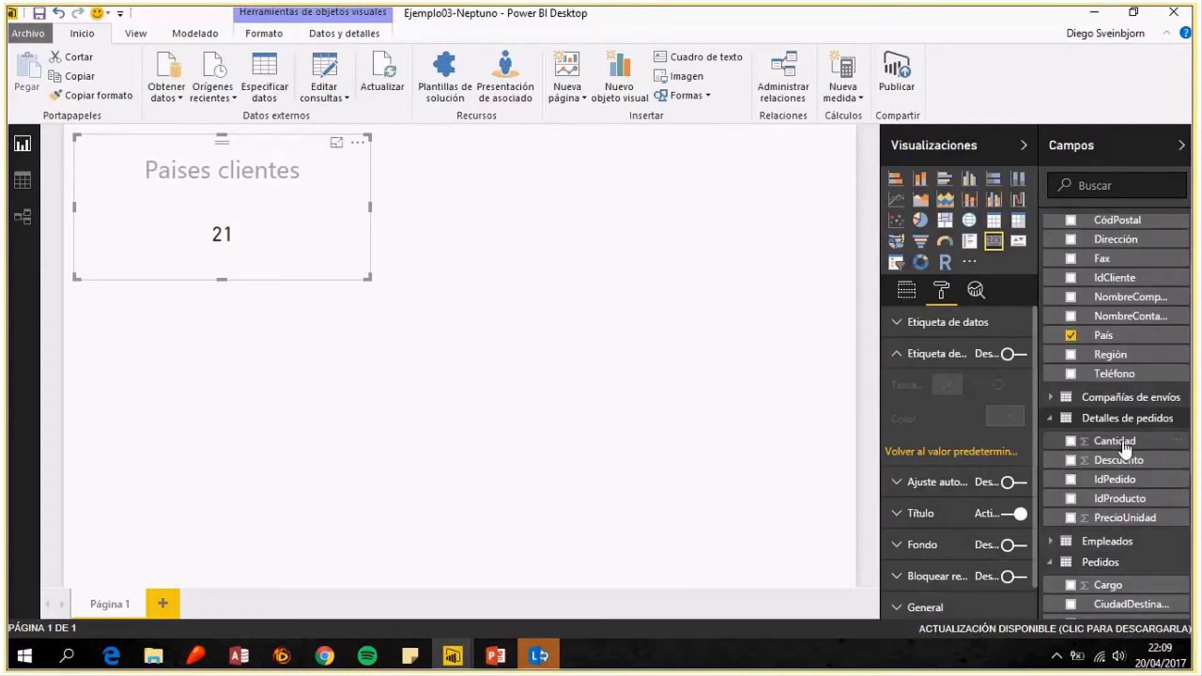
{"action": "left_click_drag", "start_coordinate": [1114, 441], "coordinate": [1026, 474]}
{"action": "left_click", "coordinate": [906, 290]}
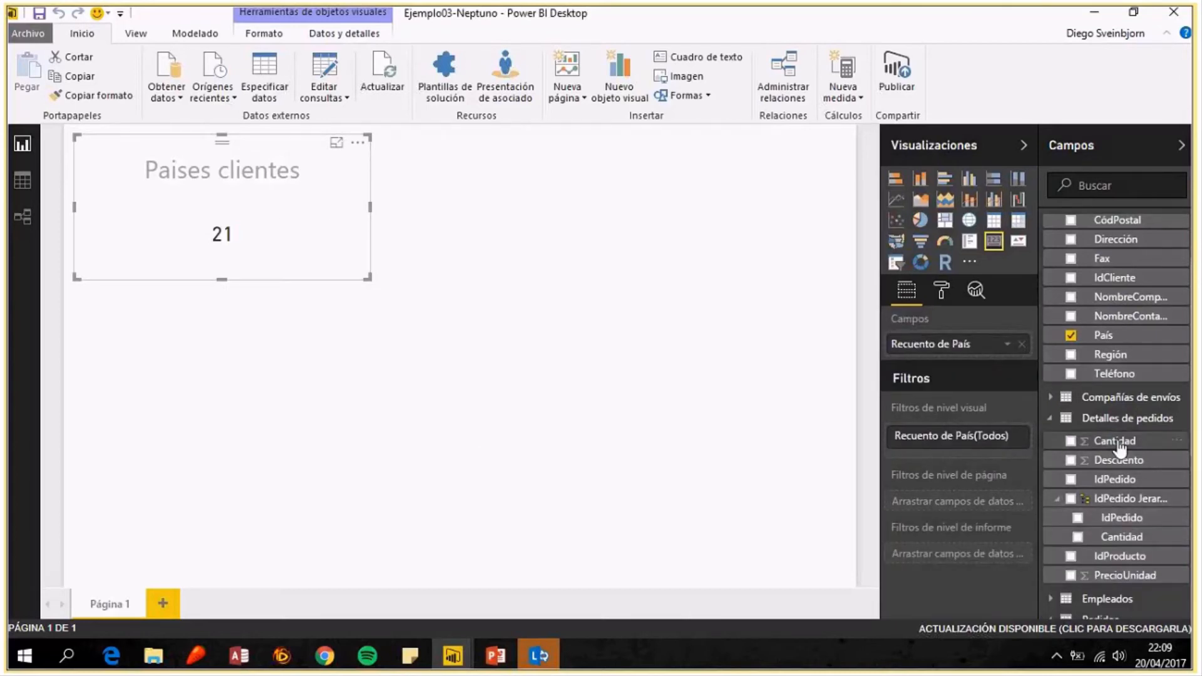
{"action": "left_click_drag", "start_coordinate": [1119, 446], "coordinate": [951, 344]}
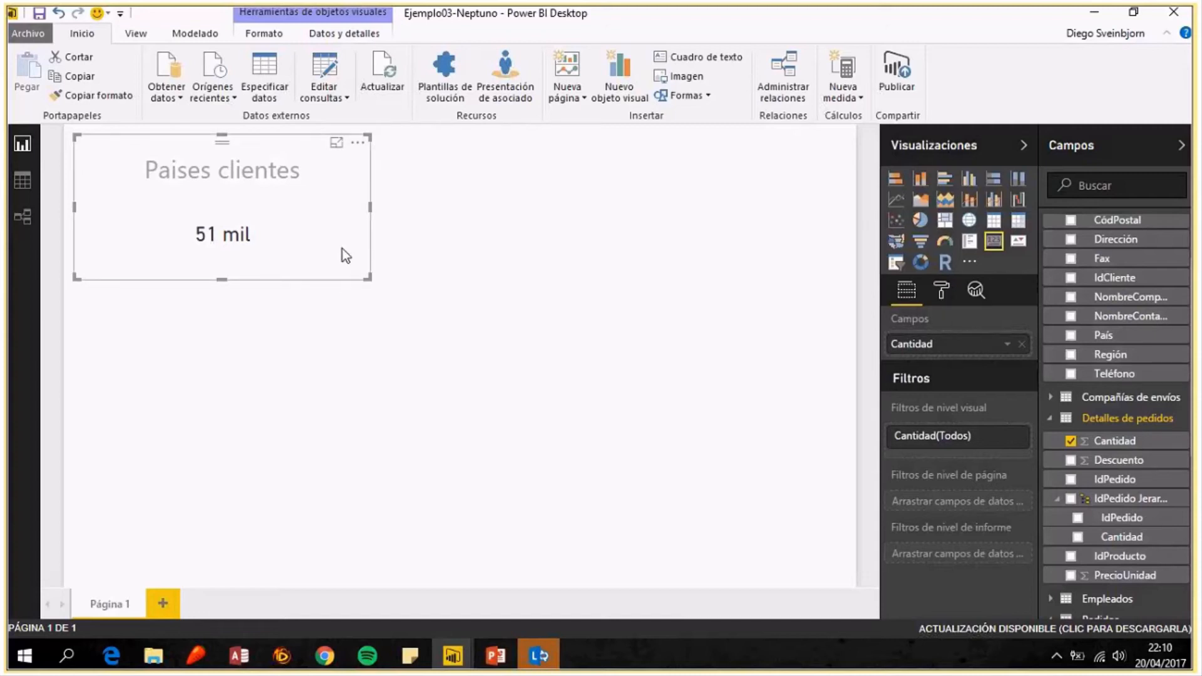
{"action": "key", "text": "Delete"}
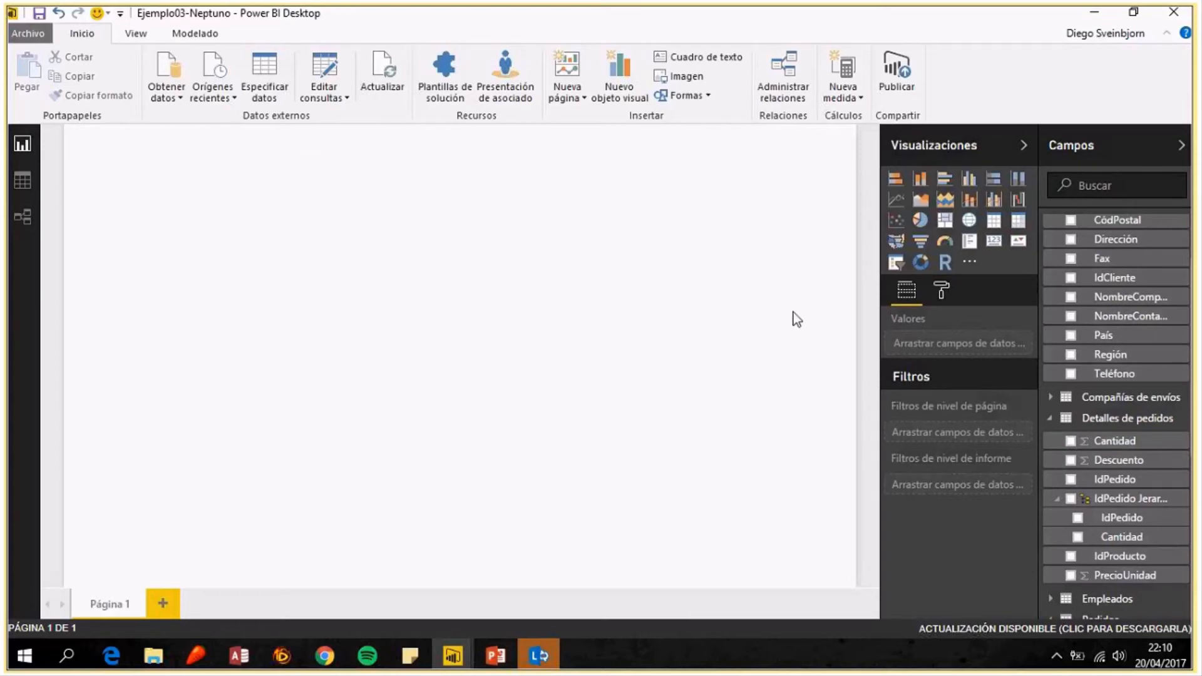
Insert a treemap visual, enlarge it to cover the left half of the page and convert it to a Mapa visual.
{"action": "left_click", "coordinate": [945, 220]}
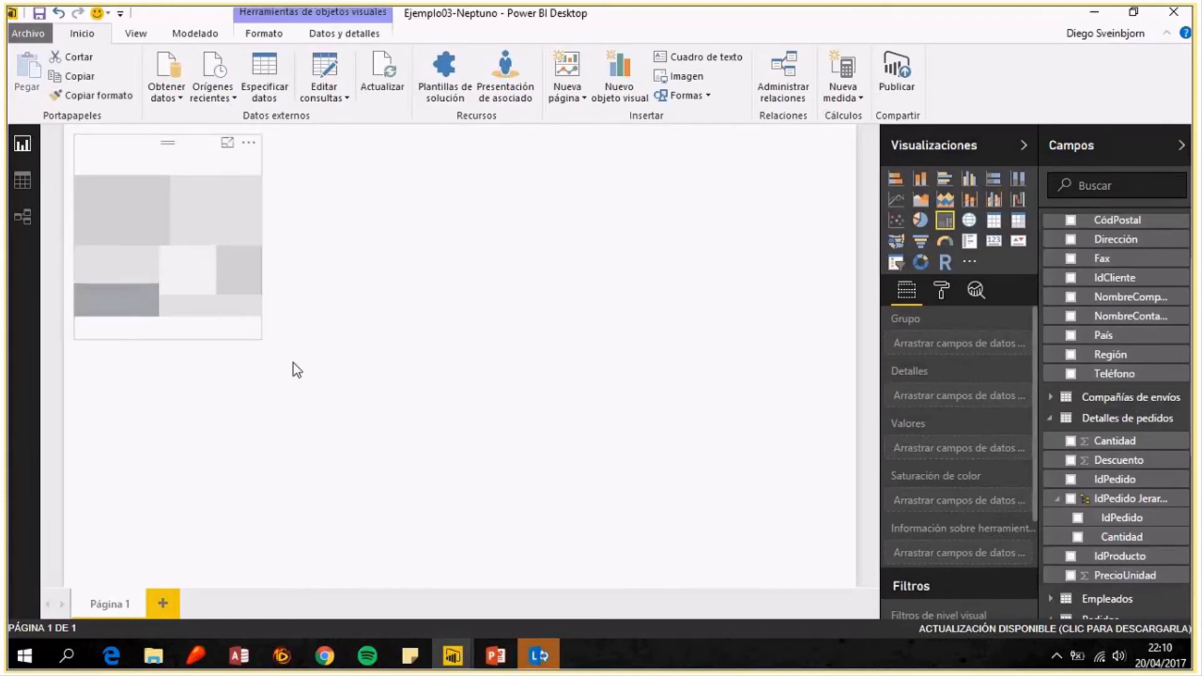
{"action": "left_click_drag", "start_coordinate": [261, 331], "coordinate": [436, 594]}
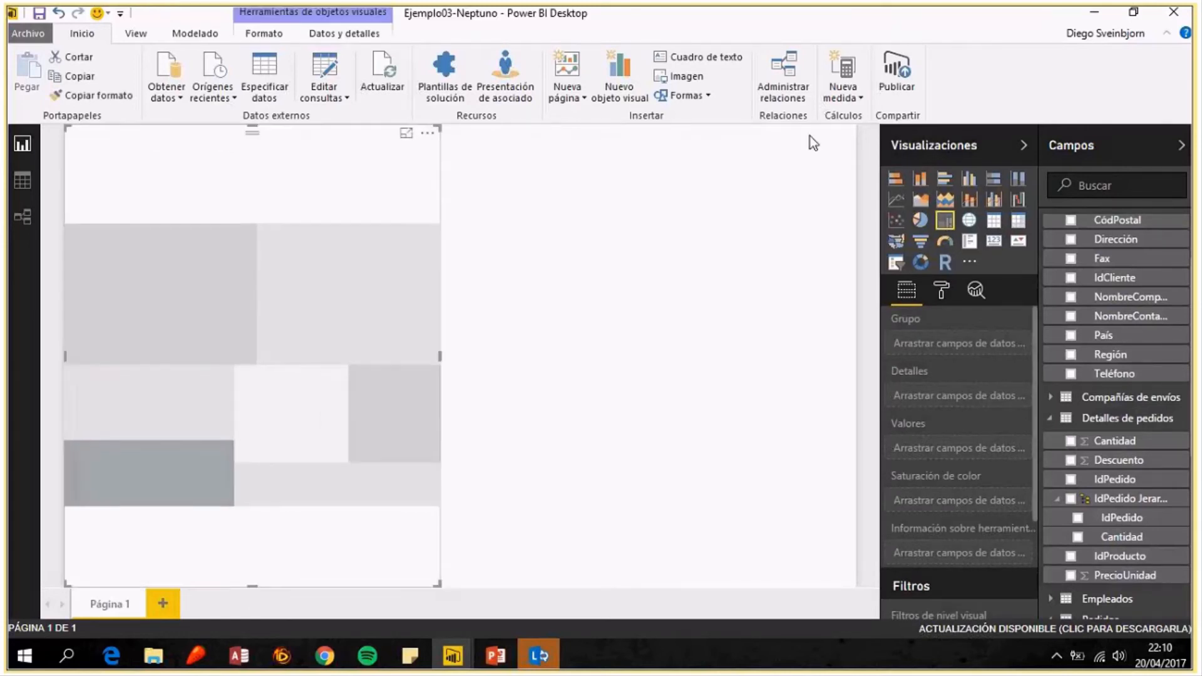
{"action": "left_click", "coordinate": [970, 222]}
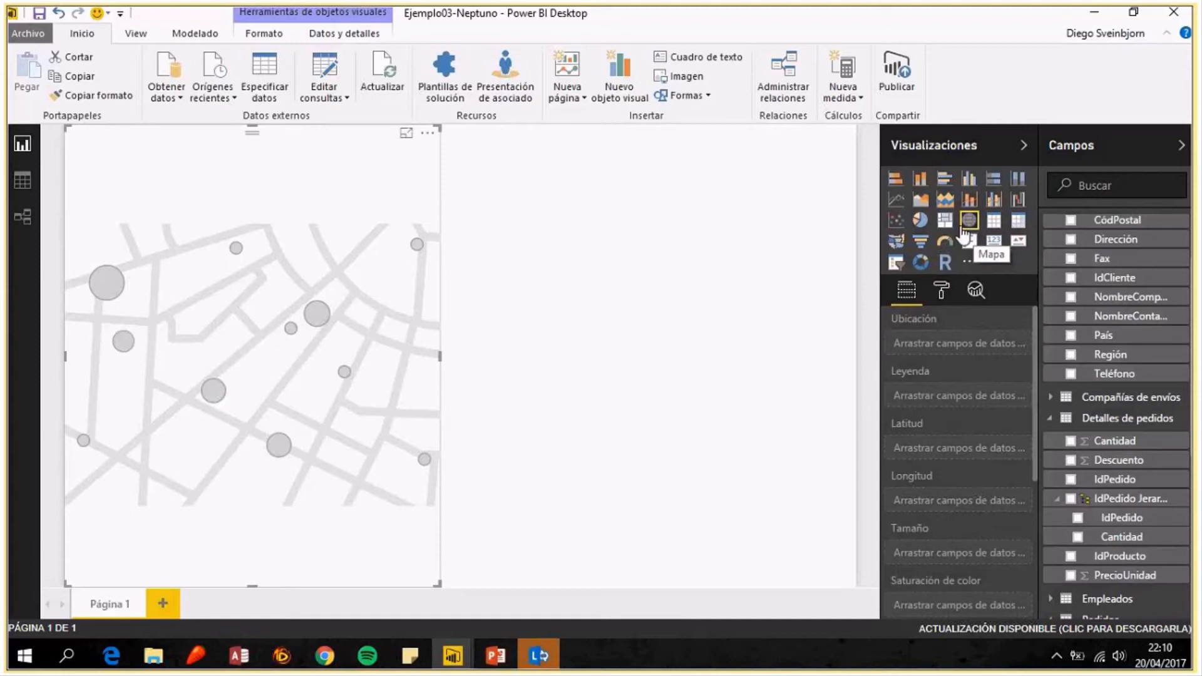
Insert a Mapa coroplético visual and enlarge it to cover the right half of the report page.
{"action": "left_click", "coordinate": [908, 246]}
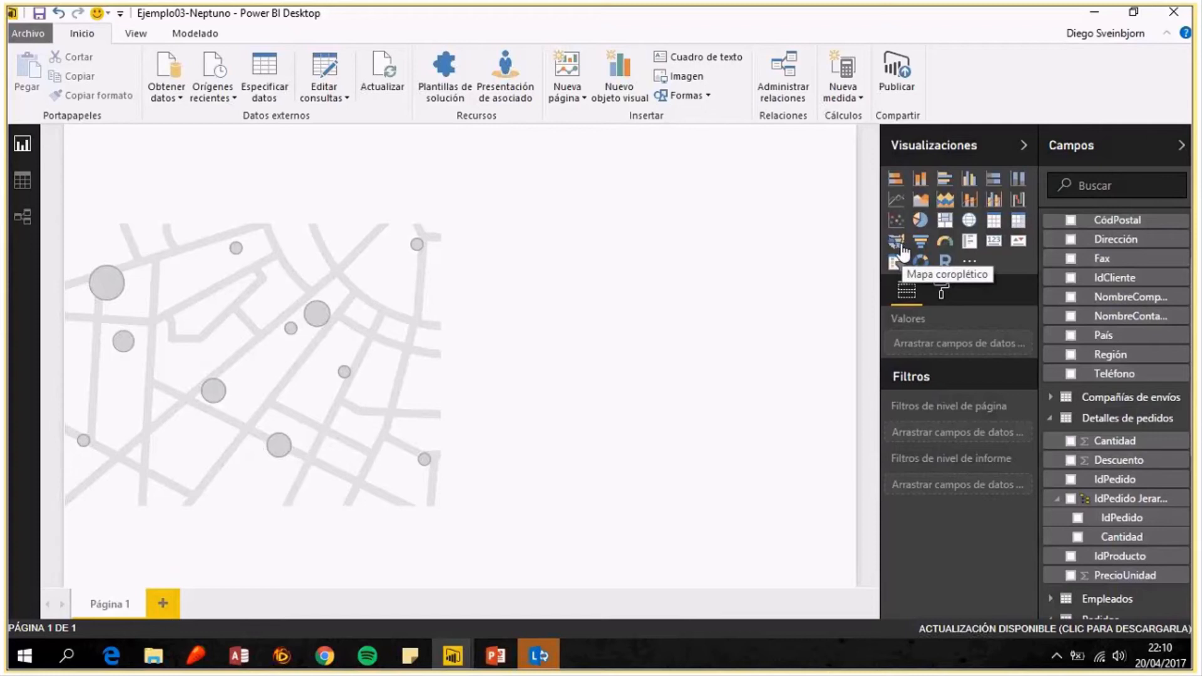
{"action": "left_click", "coordinate": [902, 251]}
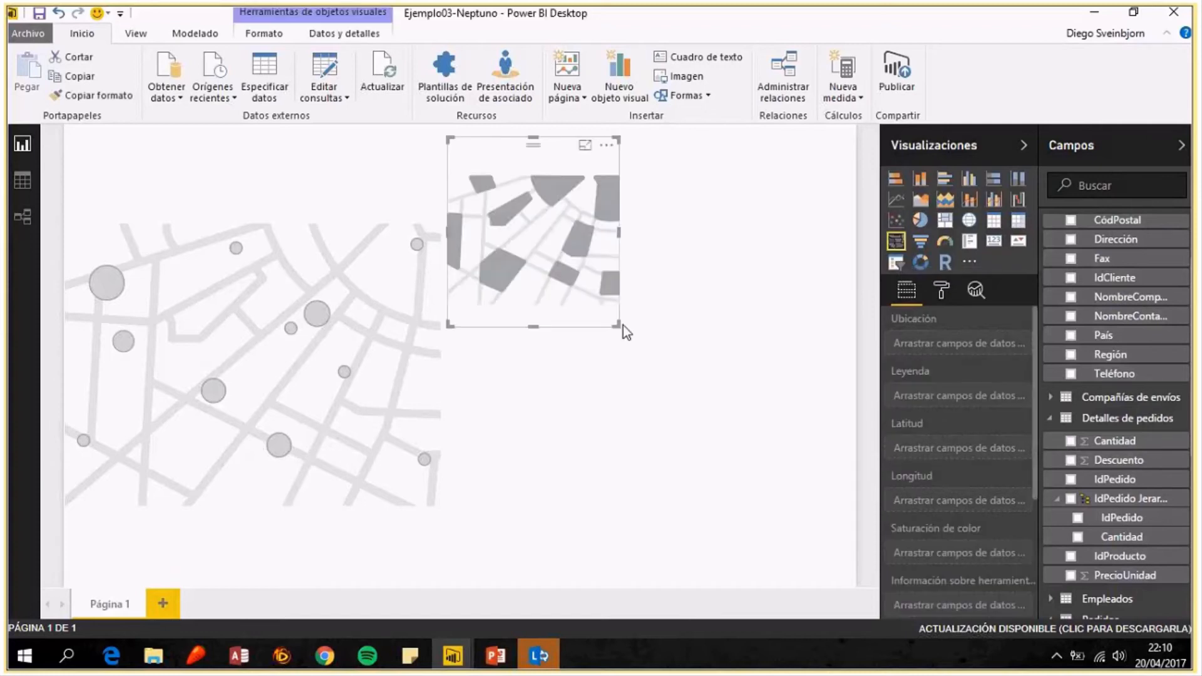
{"action": "left_click_drag", "start_coordinate": [618, 324], "coordinate": [847, 618]}
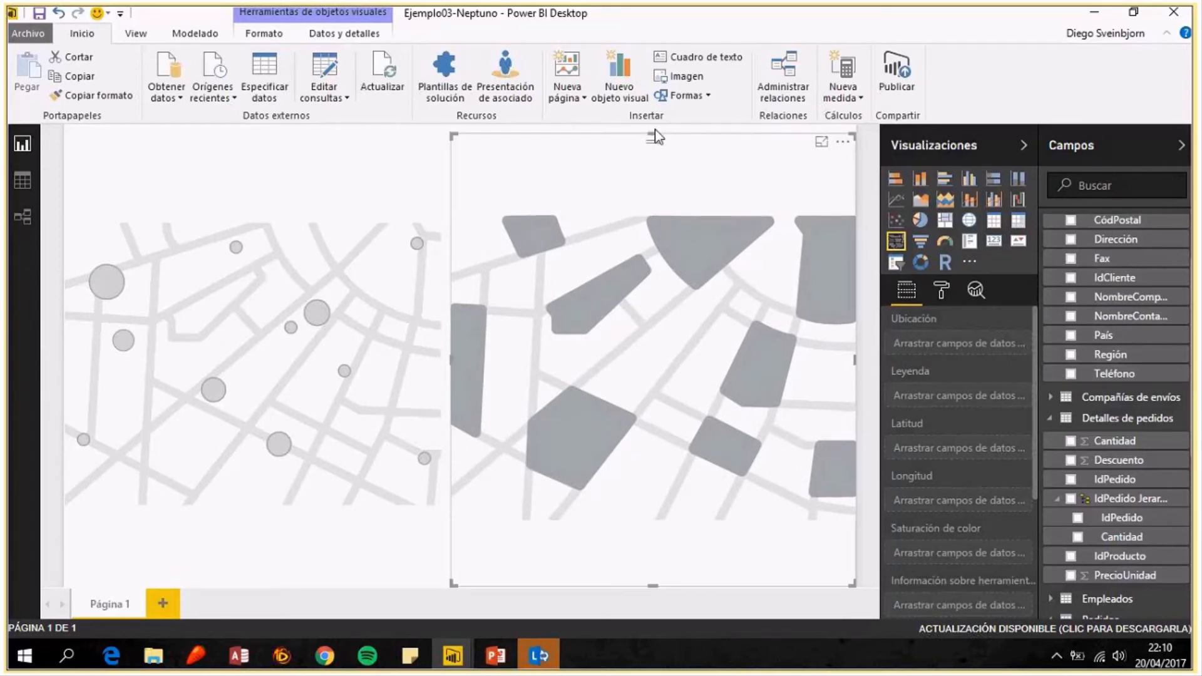
{"action": "left_click_drag", "start_coordinate": [654, 134], "coordinate": [654, 124]}
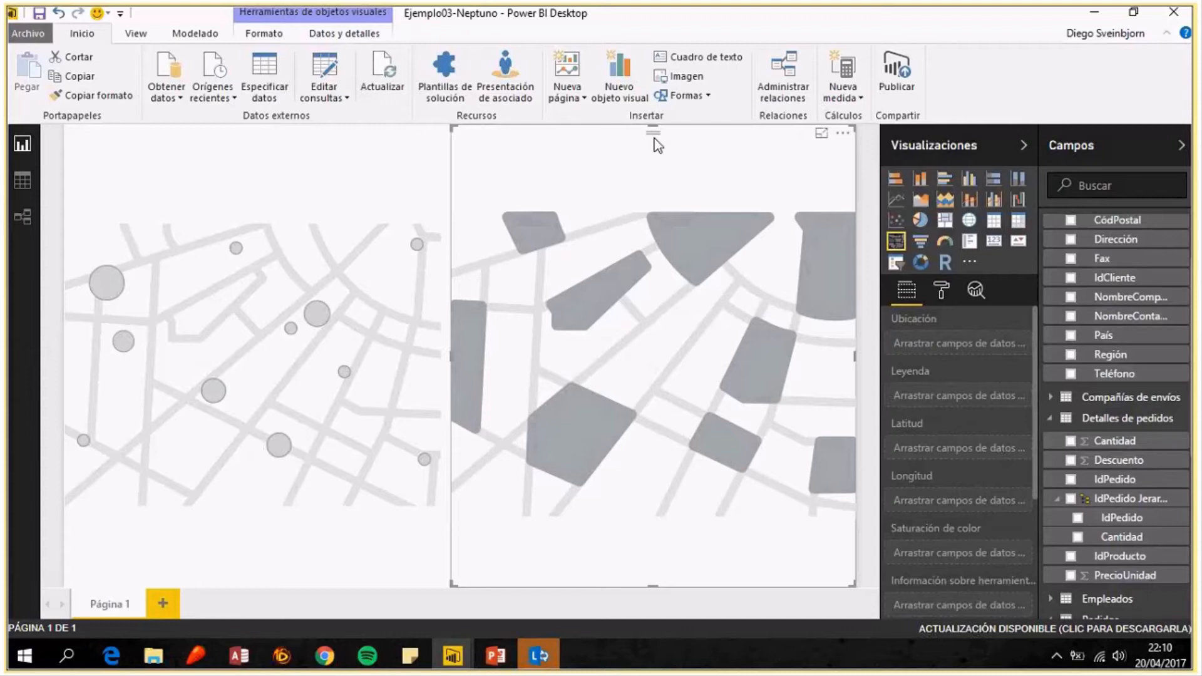
Assign PaísDestinatario from the Pedidos table as the location (Ubicación) of the Mapa visual.
{"action": "left_click", "coordinate": [364, 171]}
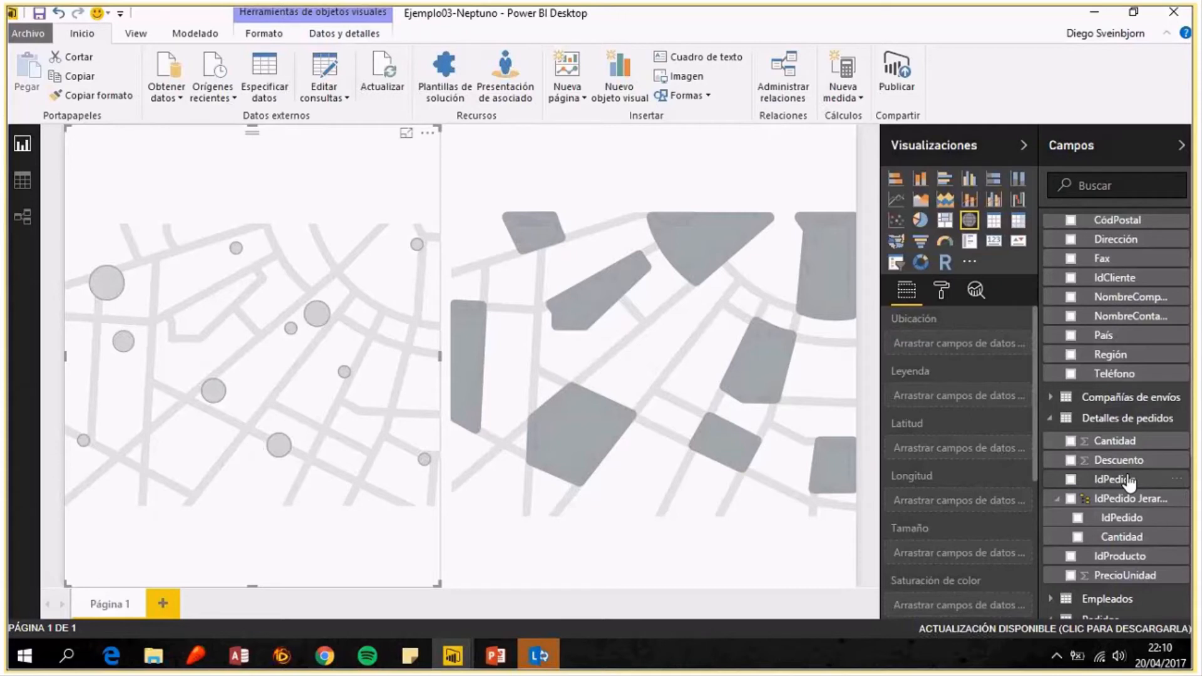
{"action": "scroll", "coordinate": [1130, 482], "scroll_direction": "down", "scroll_amount": 3}
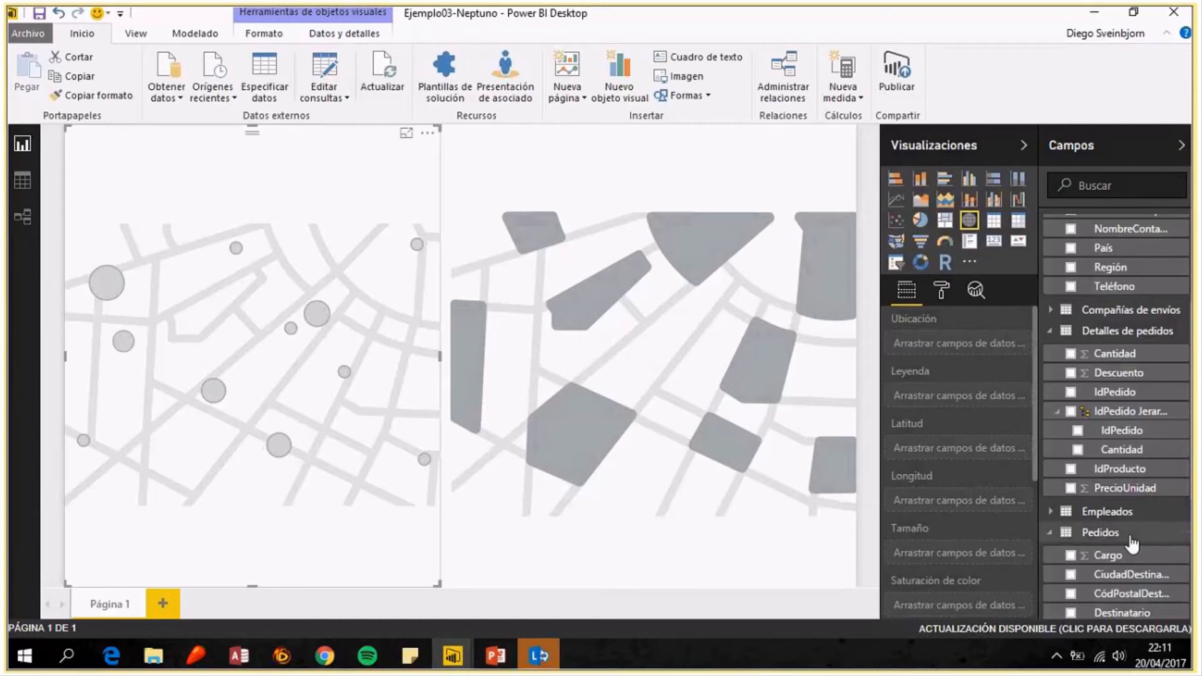
{"action": "scroll", "coordinate": [1132, 542], "scroll_direction": "down", "scroll_amount": 3}
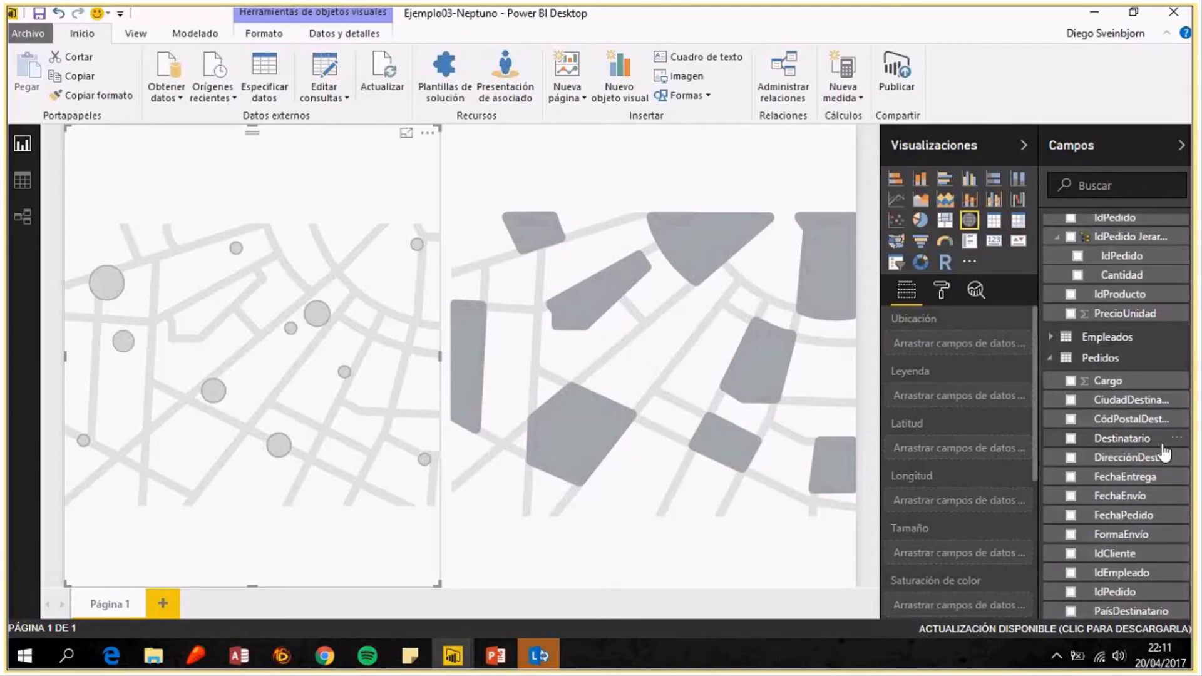
{"action": "scroll", "coordinate": [1163, 452], "scroll_direction": "down", "scroll_amount": 1}
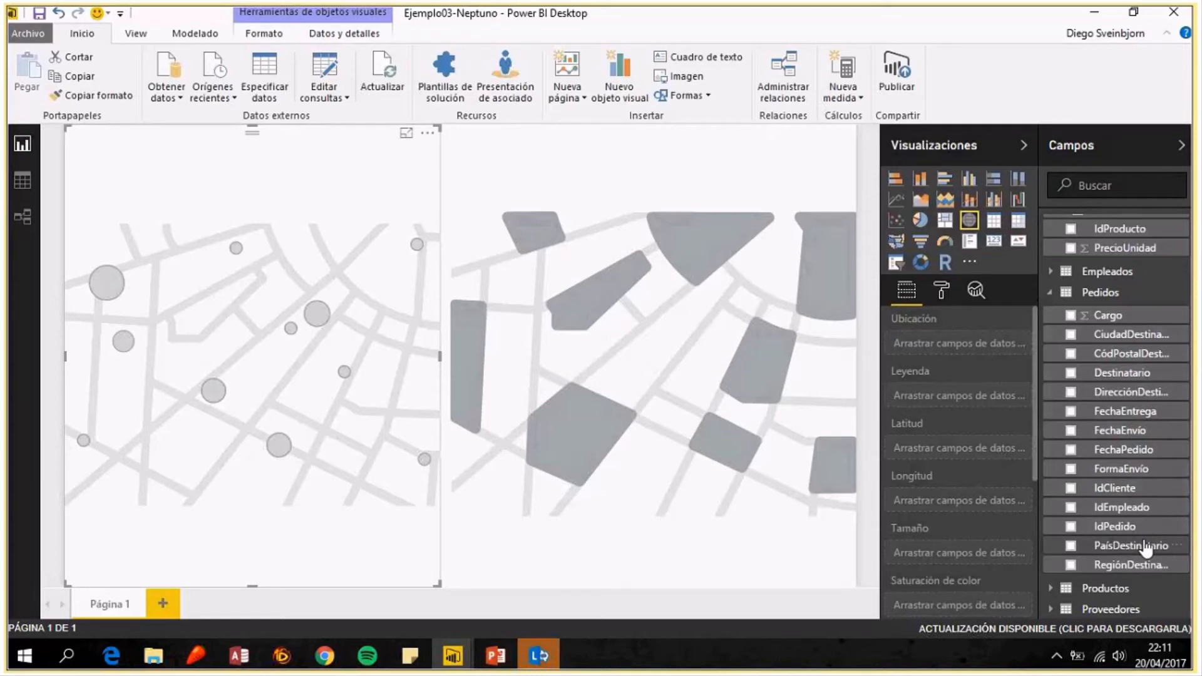
{"action": "left_click_drag", "start_coordinate": [1146, 548], "coordinate": [970, 346]}
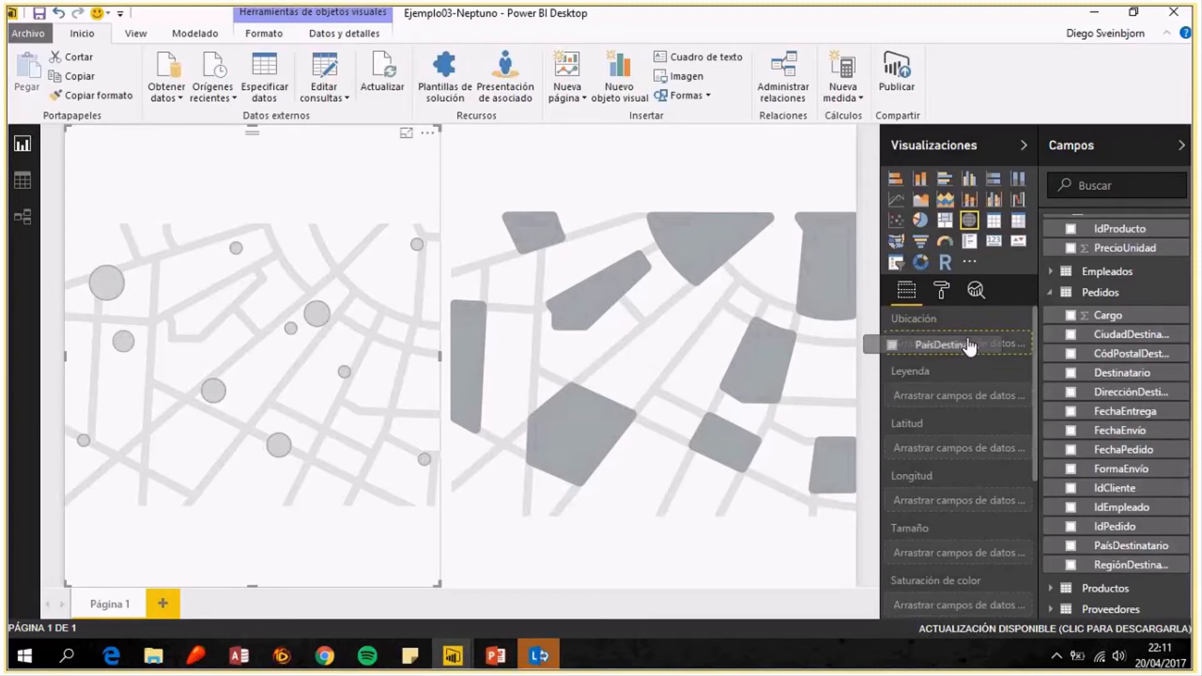
{"action": "left_click_drag", "start_coordinate": [969, 346], "coordinate": [978, 350]}
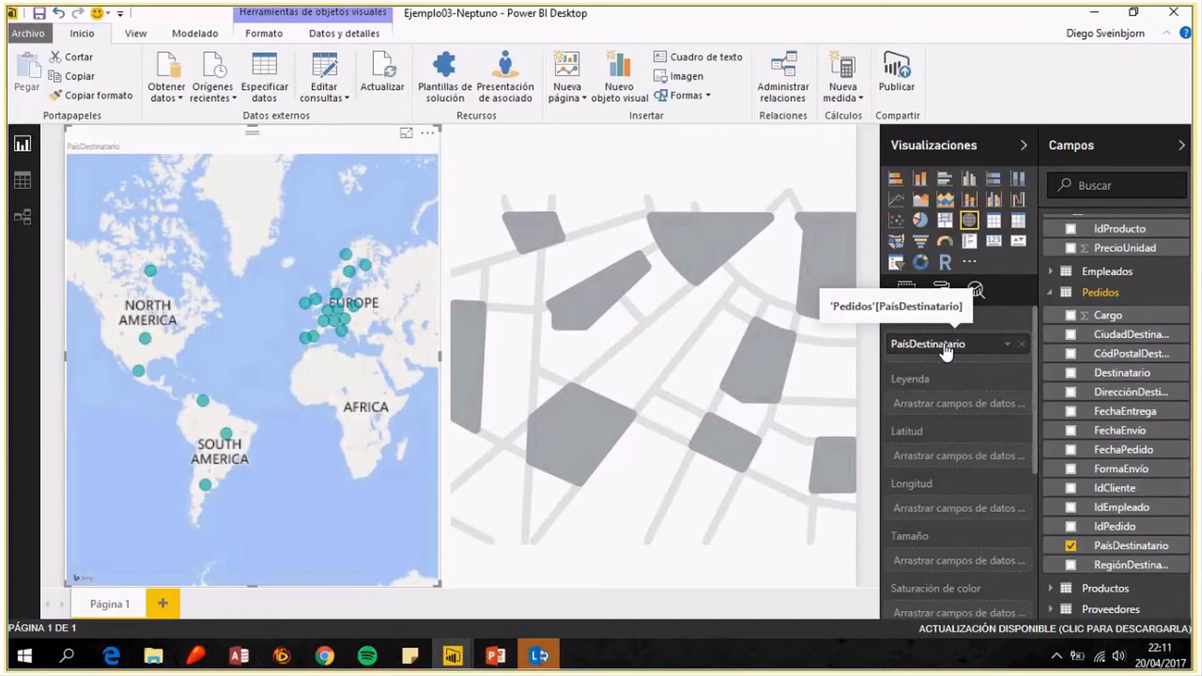
In the data view, add a calculated column TotalLinea to Detalles de pedidos as PrecioUnidad*Cantidad*(1-Descuento).
{"action": "scroll", "coordinate": [1088, 331], "scroll_direction": "up", "scroll_amount": 1}
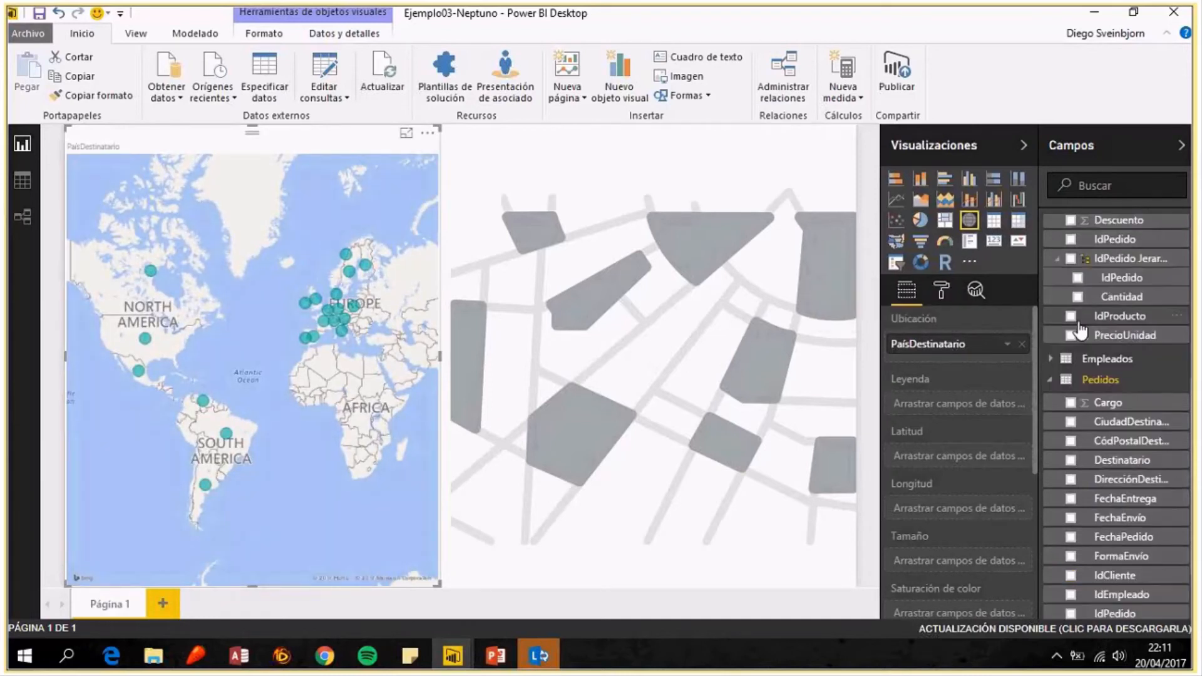
{"action": "left_click", "coordinate": [22, 180]}
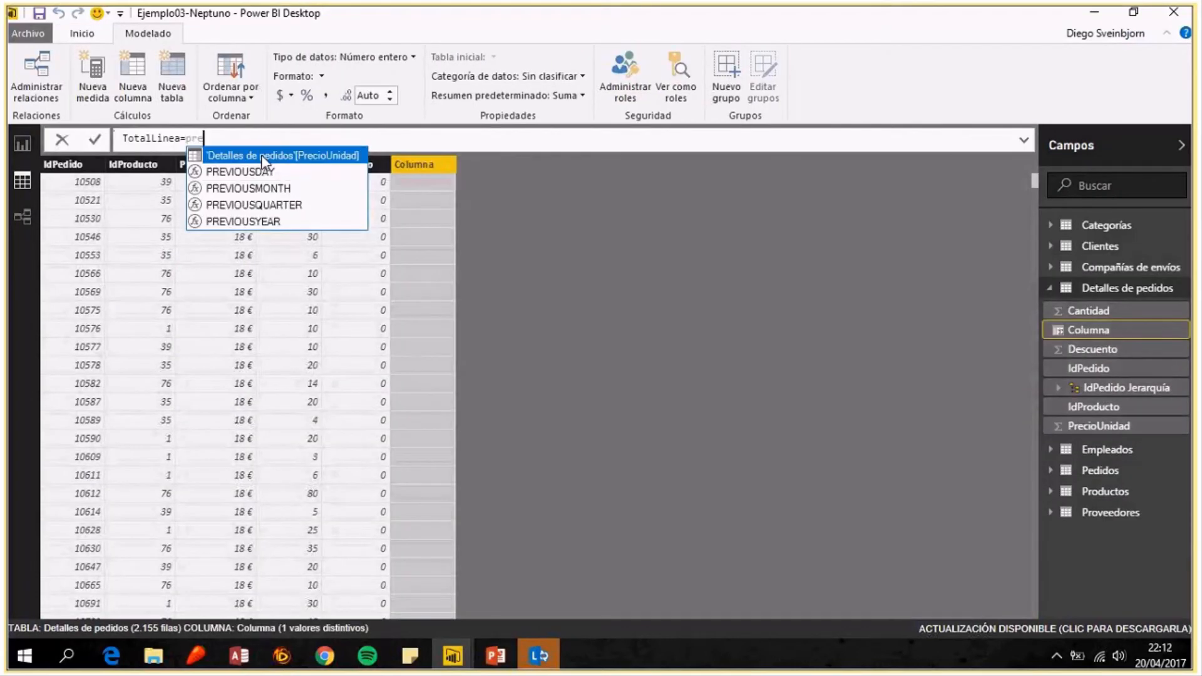
{"action": "left_click", "coordinate": [263, 156]}
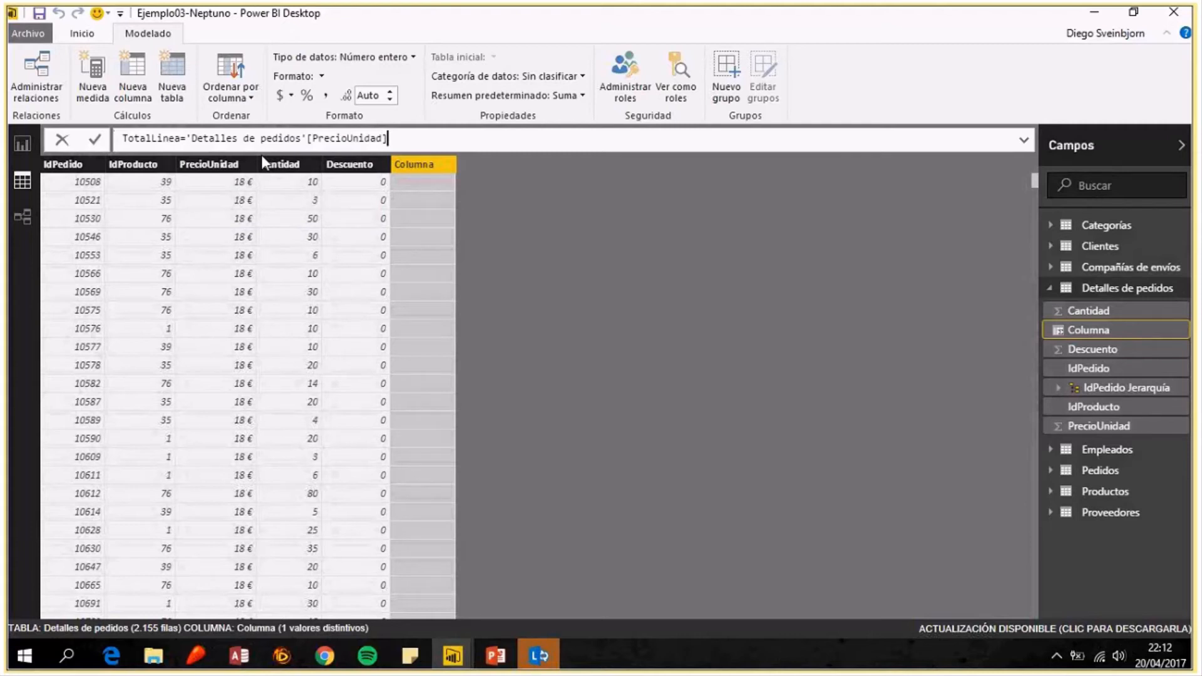
{"action": "type", "text": "*Can"}
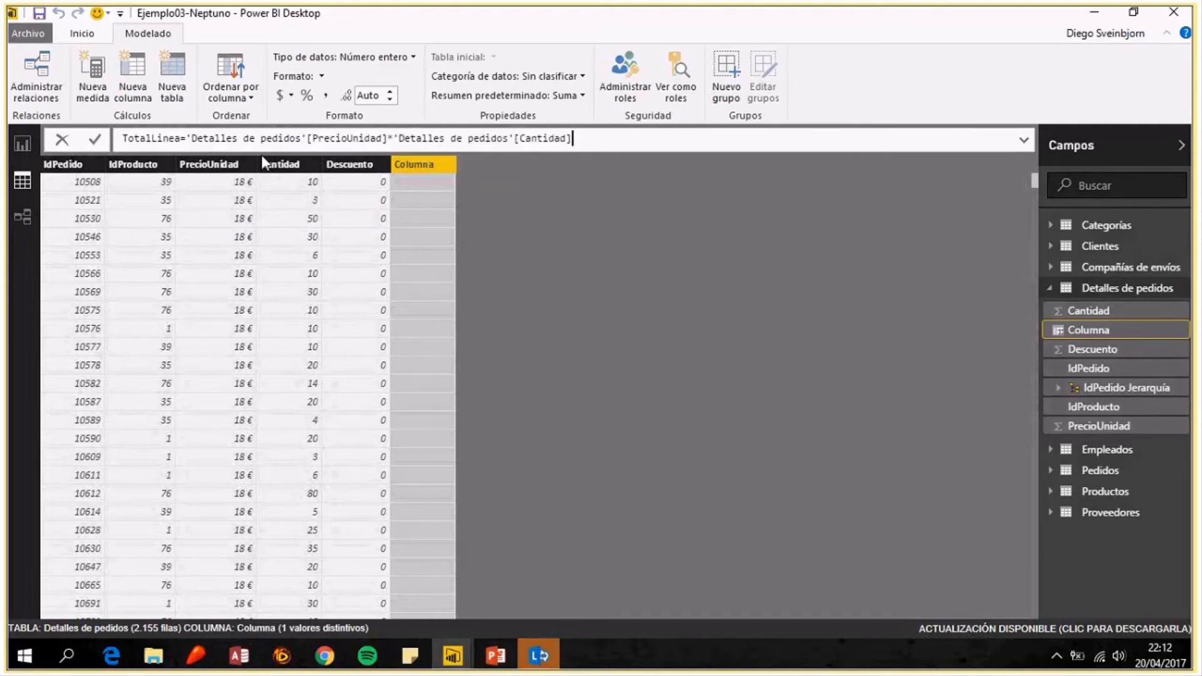
{"action": "key", "text": "Tab"}
{"action": "type", "text": "*(1-des"}
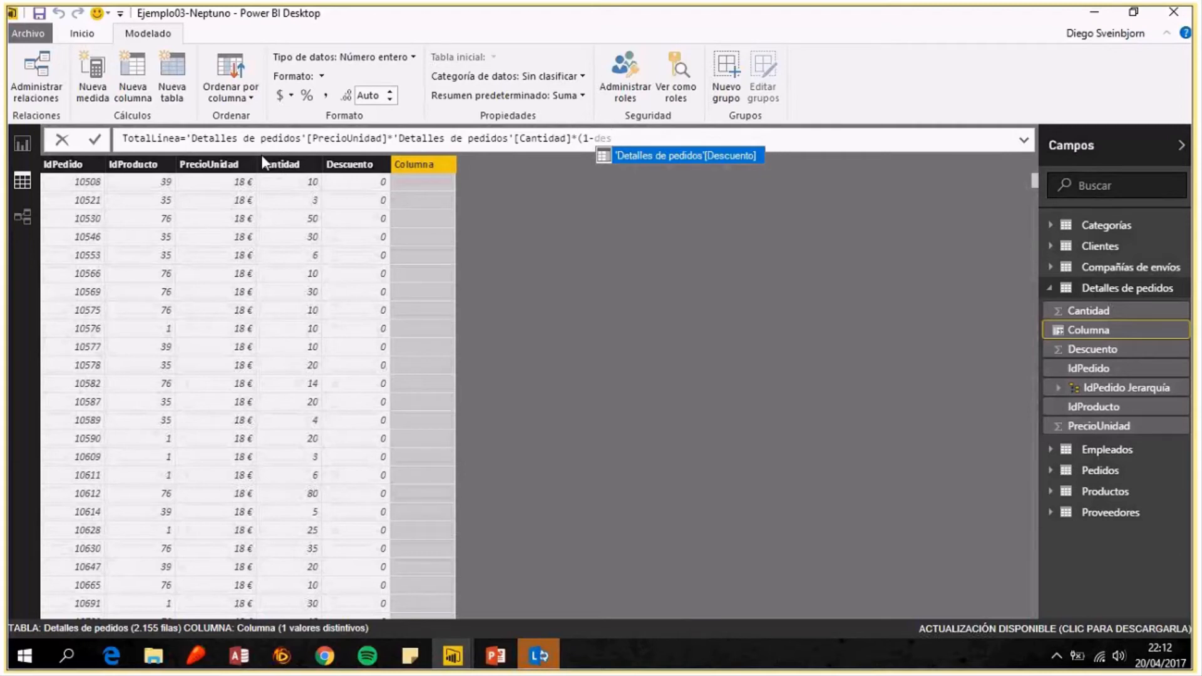
{"action": "key", "text": "Tab"}
{"action": "type", "text": ")"}
{"action": "key", "text": "Return"}
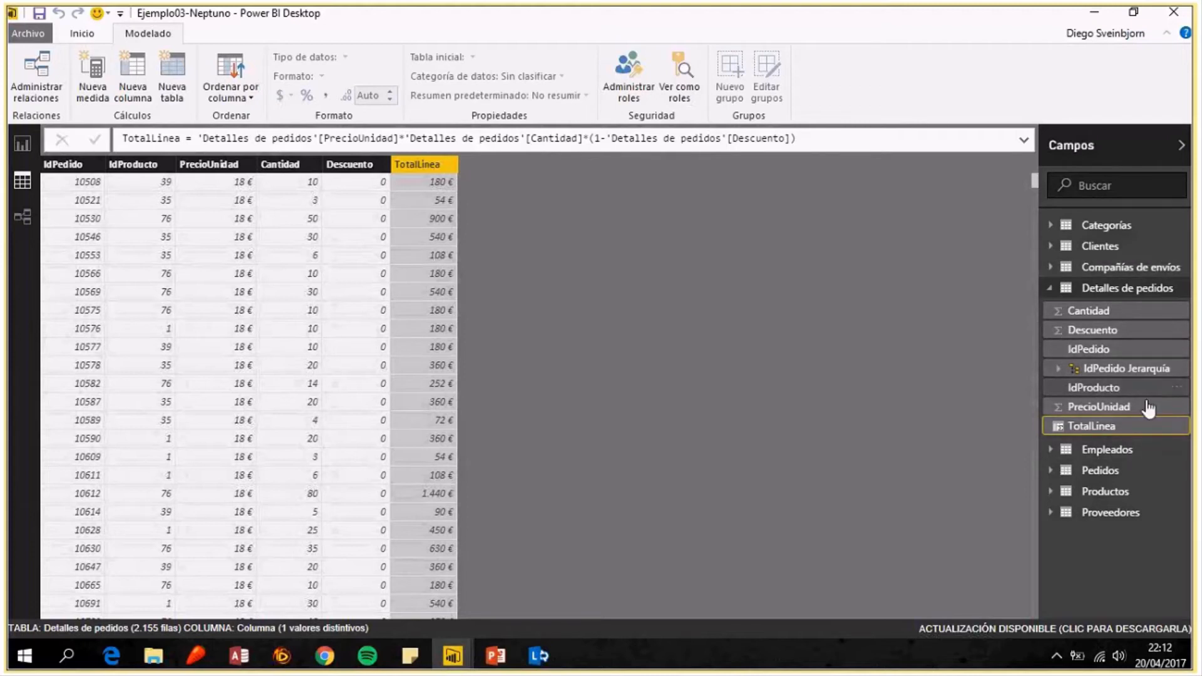
Add a calculated column Subtotal to the Pedidos table that applies SUM to 'Detalles de pedidos'[TotalLinea].
{"action": "left_click", "coordinate": [1117, 474]}
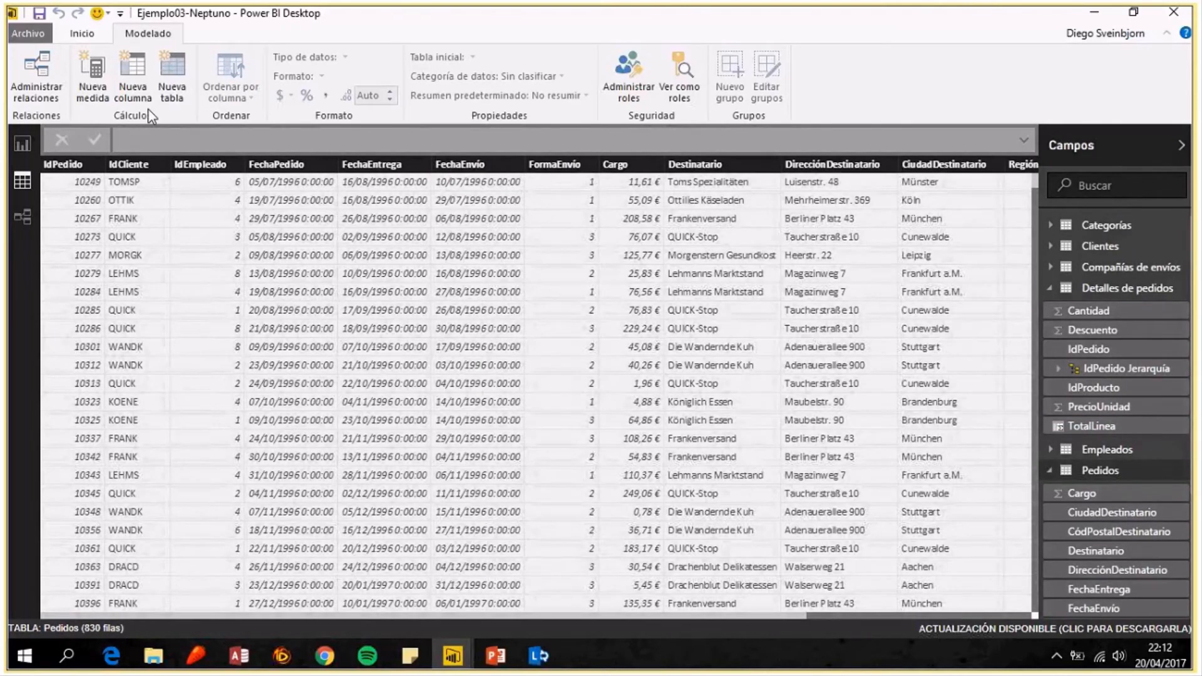
{"action": "left_click", "coordinate": [147, 106]}
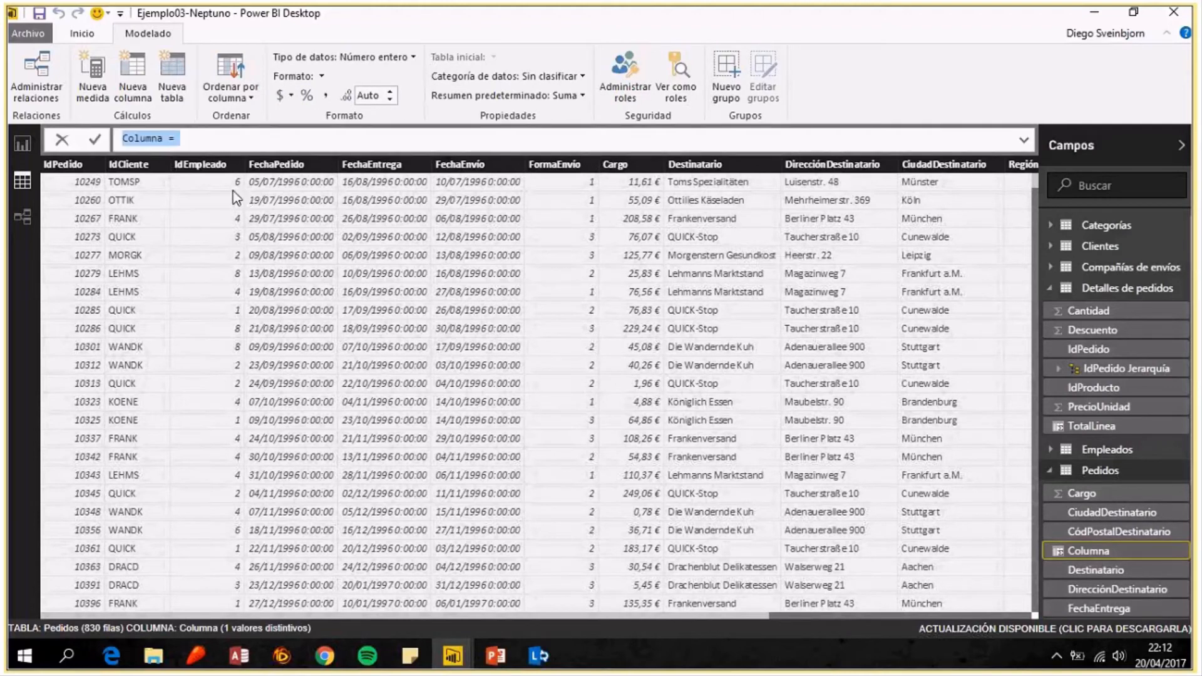
{"action": "type", "text": "Subto"}
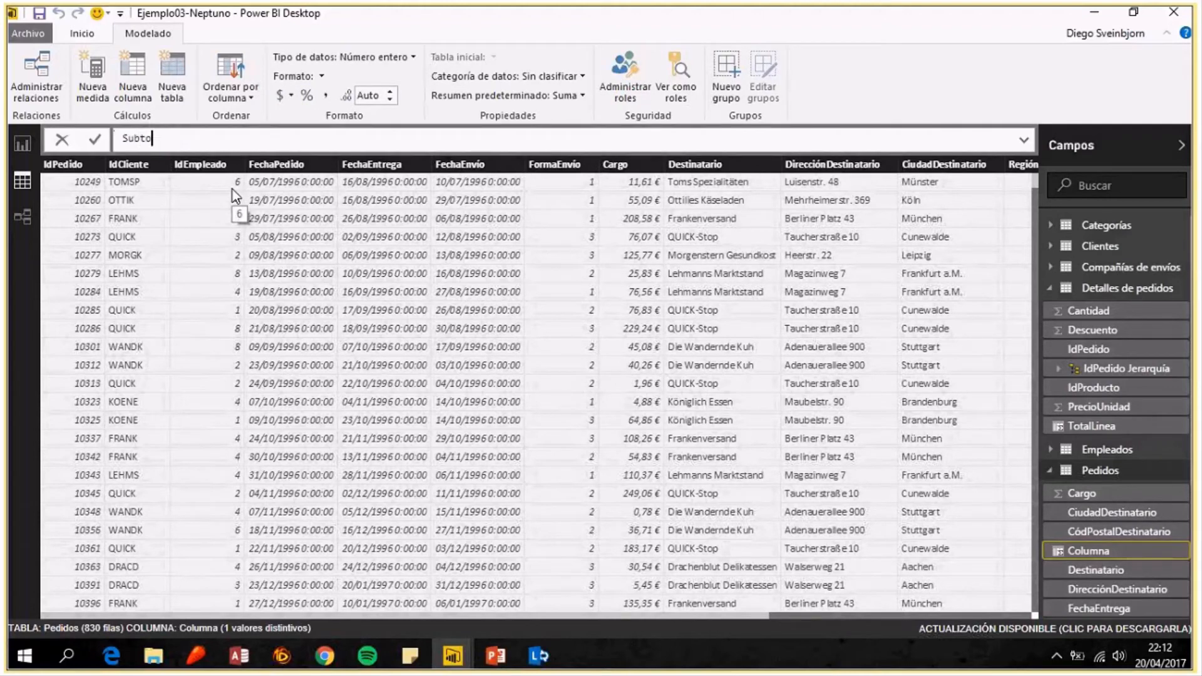
{"action": "type", "text": "tal=sum"}
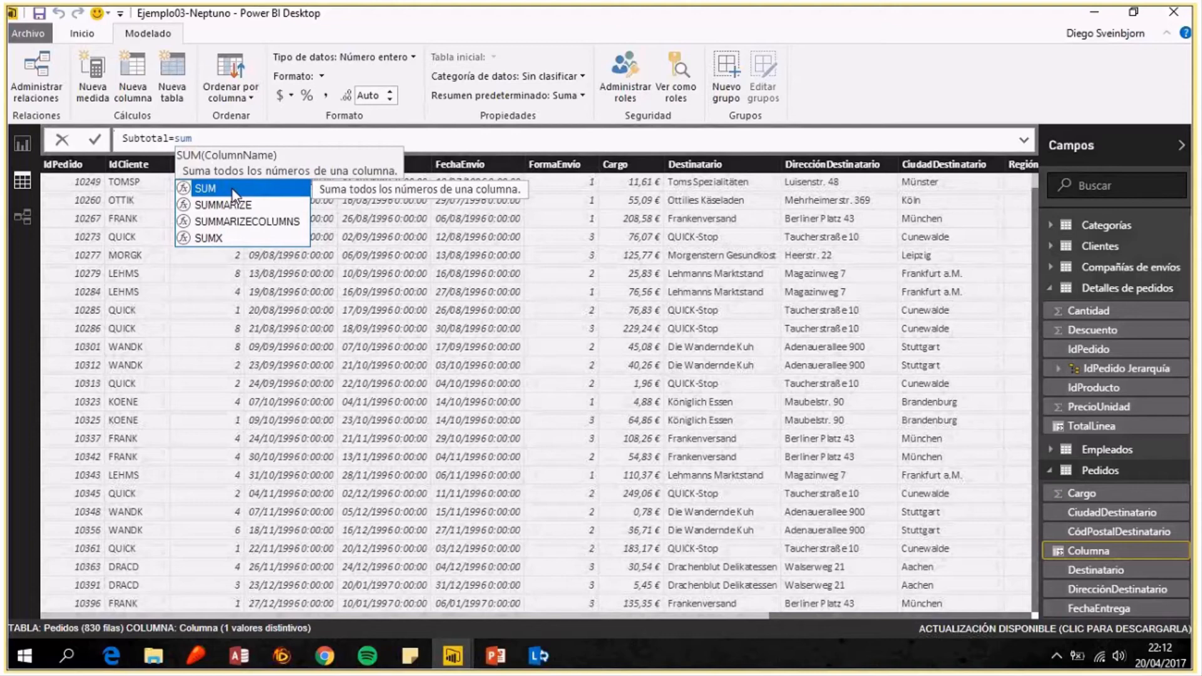
{"action": "double_click", "coordinate": [232, 189]}
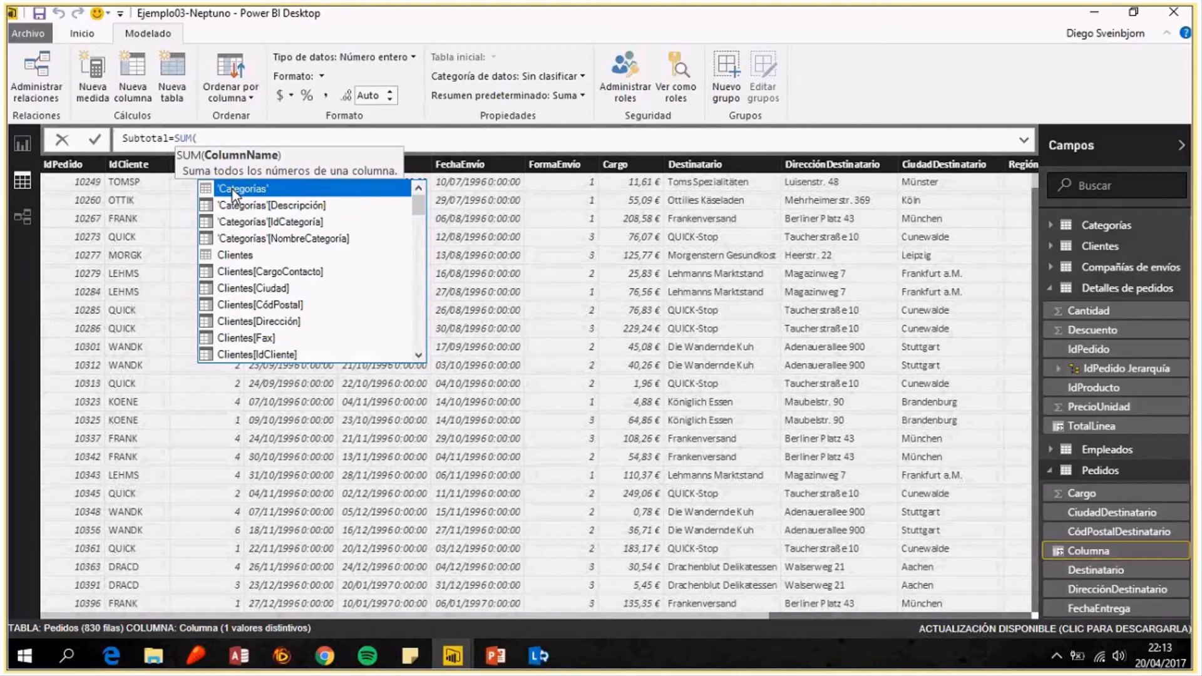
{"action": "type", "text": "tota"}
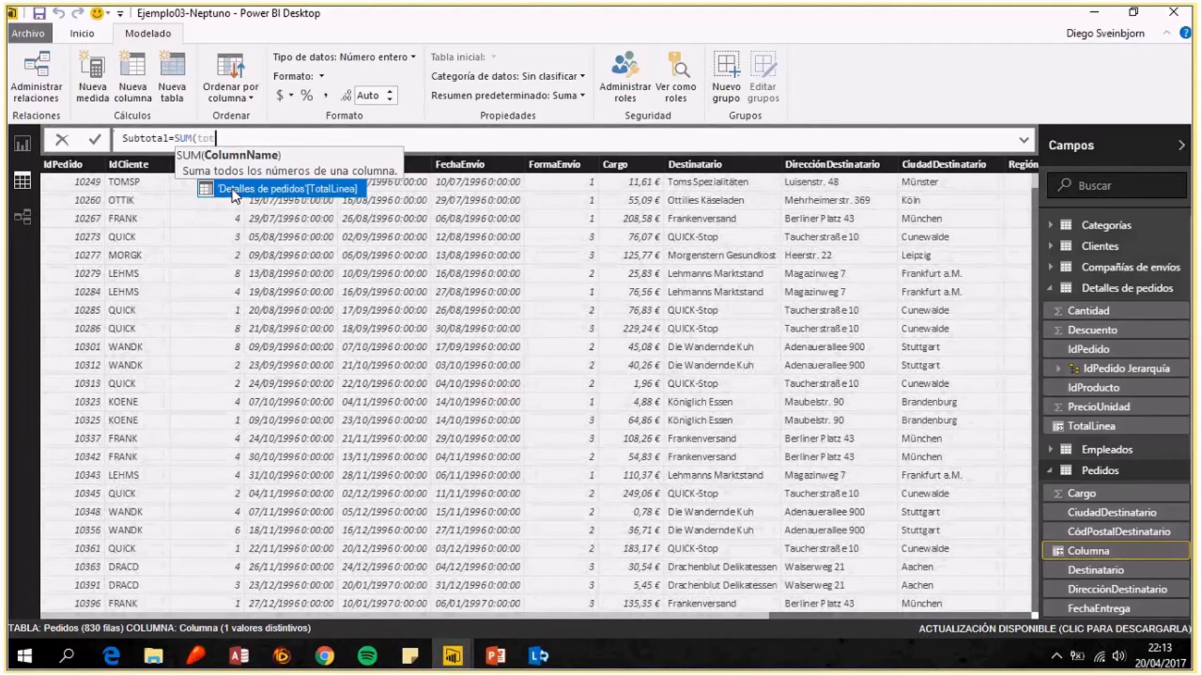
{"action": "double_click", "coordinate": [232, 189]}
{"action": "type", "text": ")"}
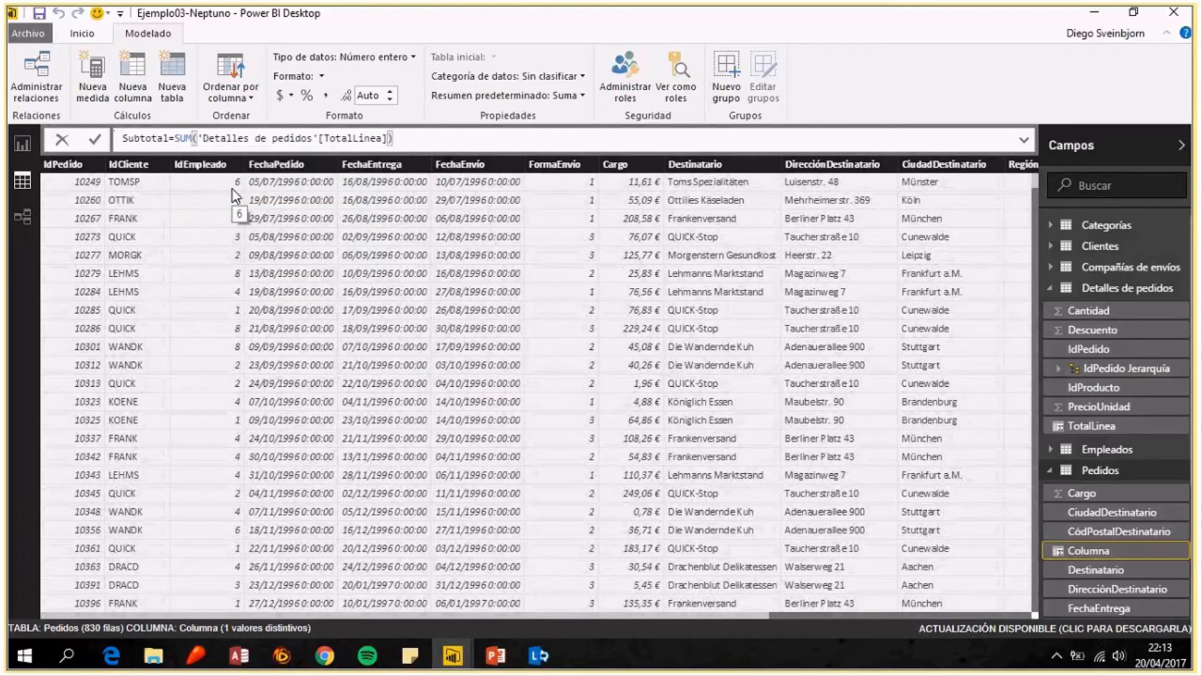
{"action": "key", "text": "Return"}
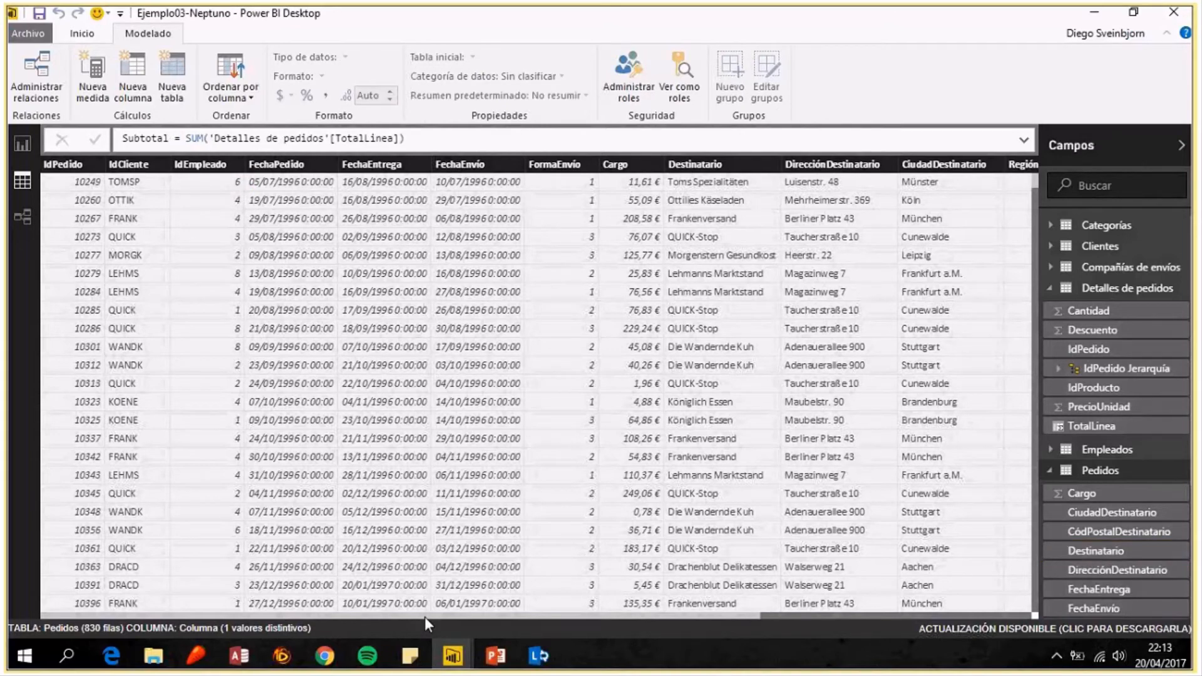
Wrap the Subtotal column's SUM expression in CALCULATE so it totals the lines of each order.
{"action": "left_click_drag", "start_coordinate": [425, 617], "coordinate": [482, 617]}
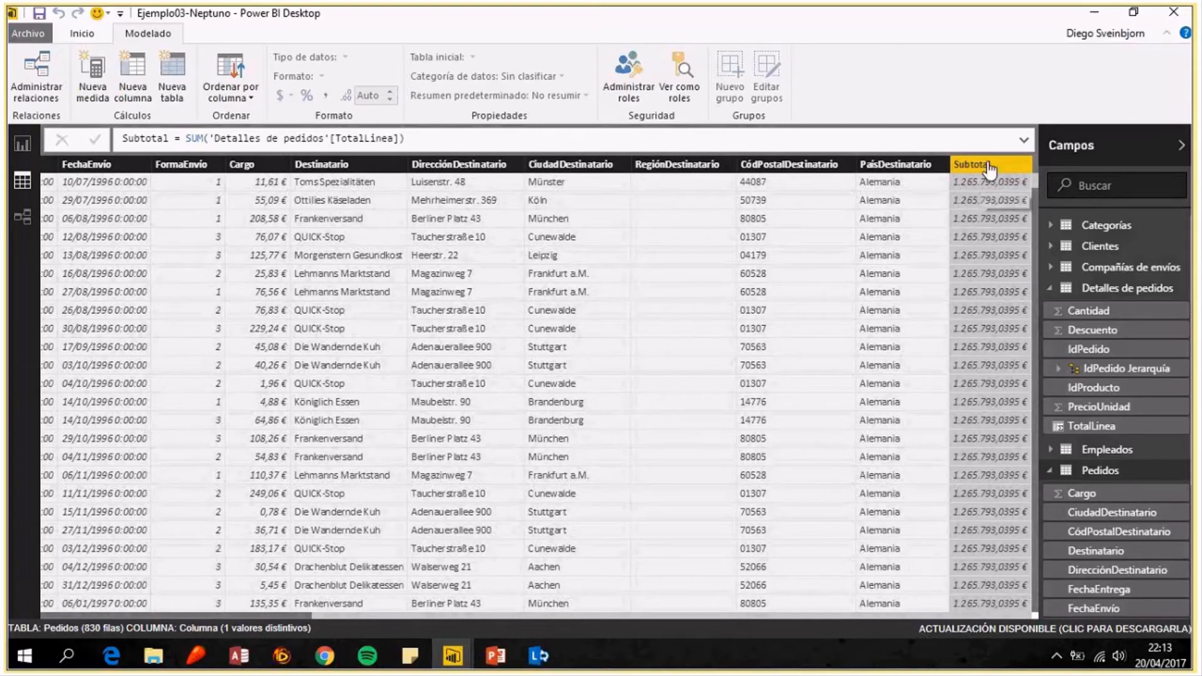
{"action": "left_click", "coordinate": [187, 141]}
{"action": "type", "text": "calc"}
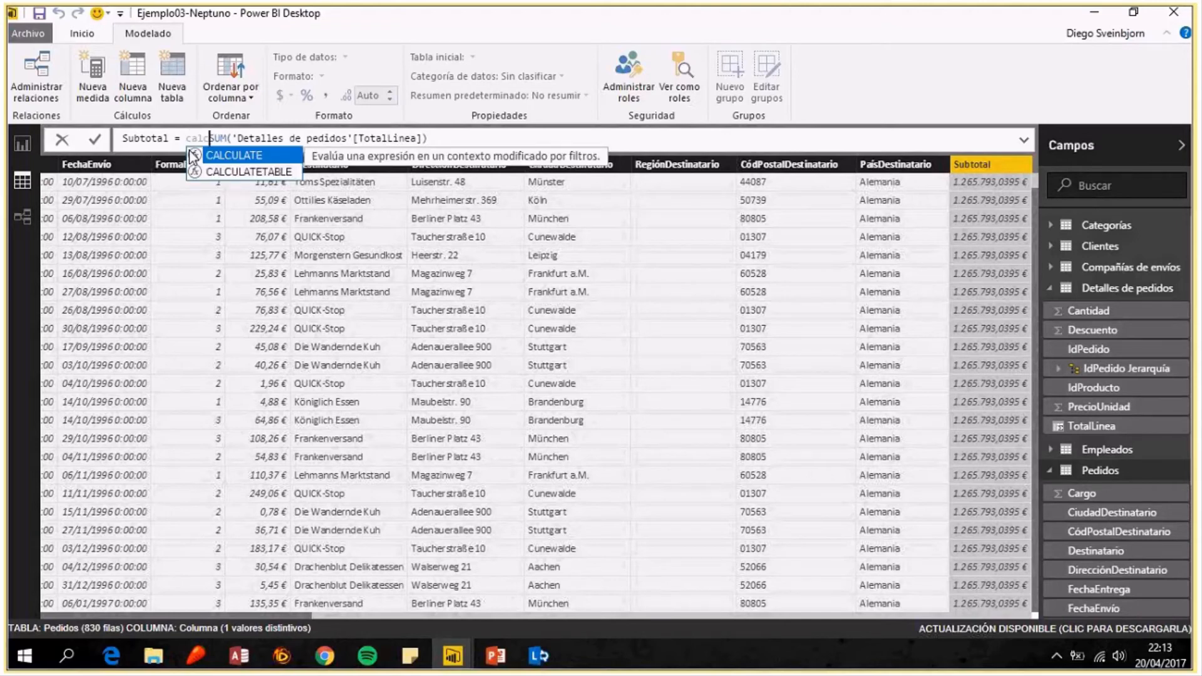
{"action": "key", "text": "Tab"}
{"action": "left_click", "coordinate": [472, 134]}
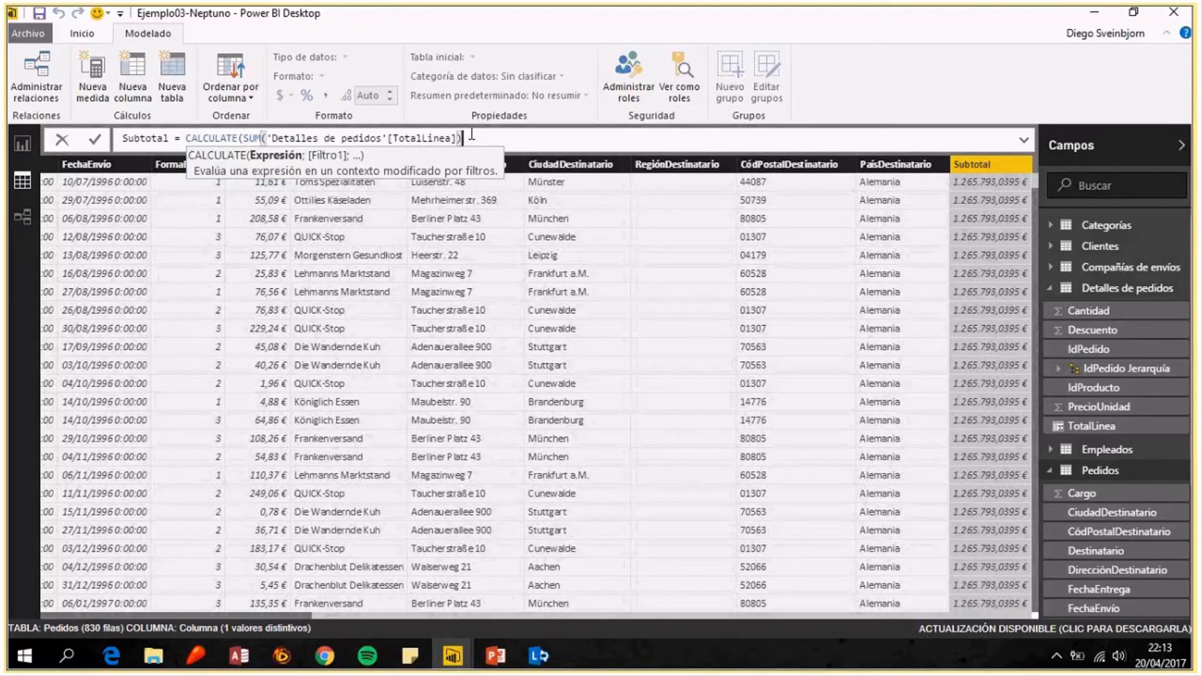
{"action": "type", "text": ")"}
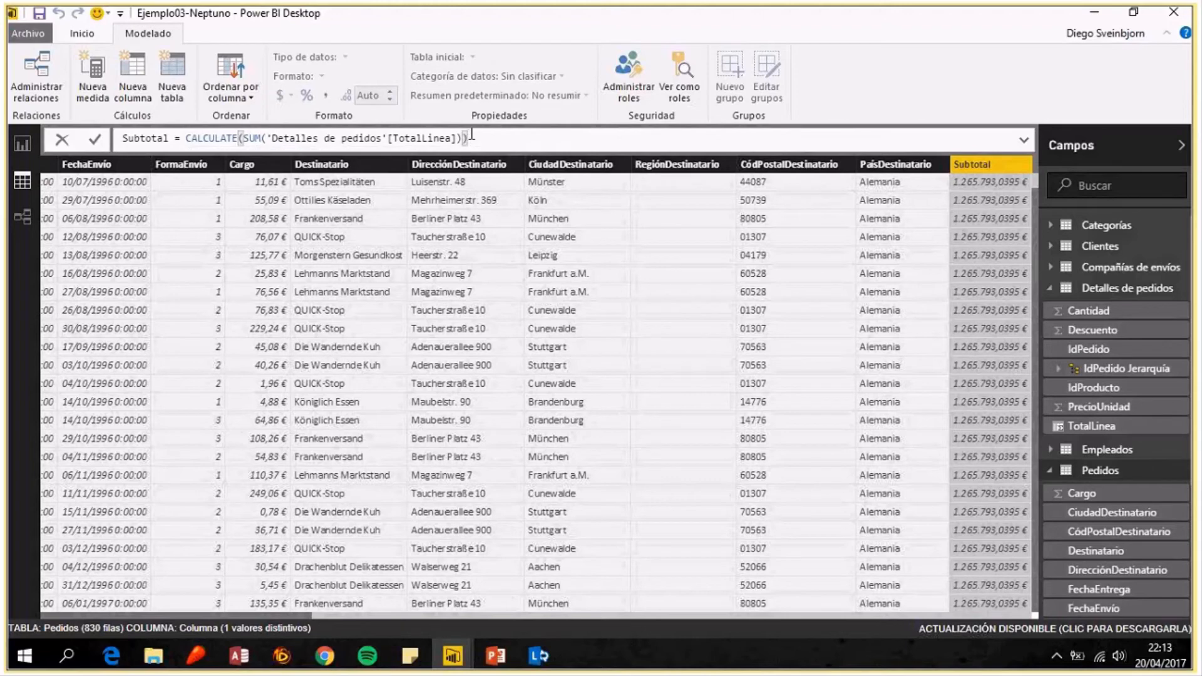
{"action": "key", "text": "Return"}
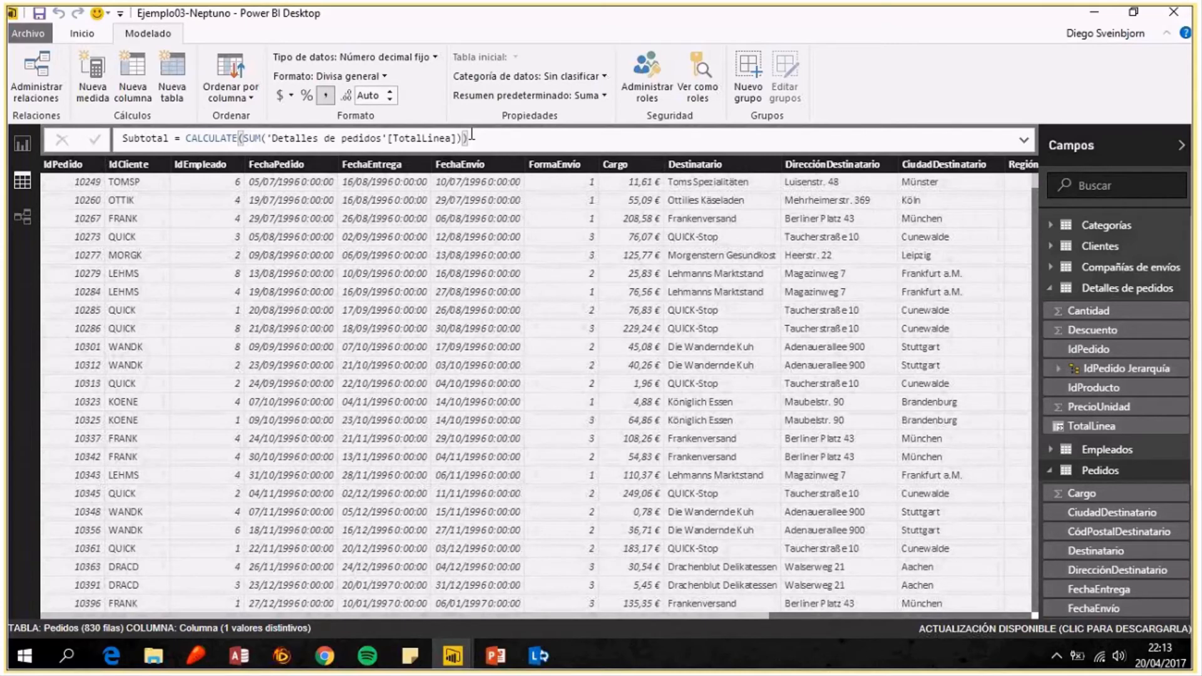
{"action": "left_click", "coordinate": [86, 184]}
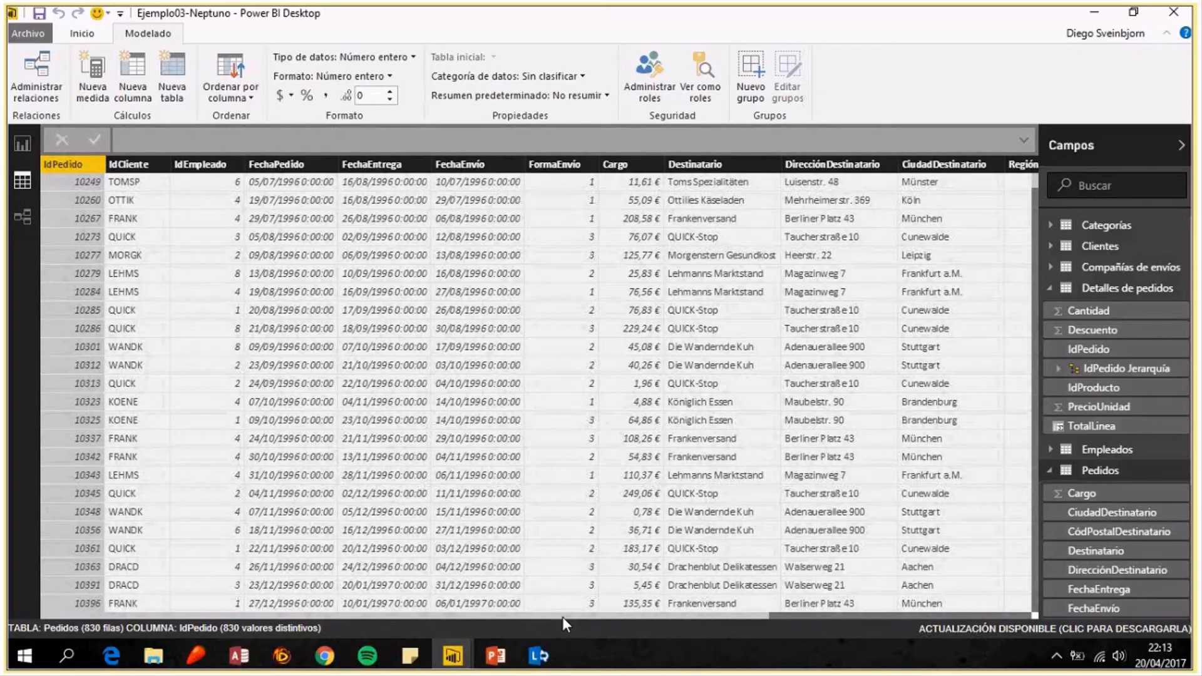
Add a calculated column to the Pedidos table with the formula Total=Pedidos[Subtotal]+Pedidos[Cargo].
{"action": "left_click_drag", "start_coordinate": [562, 617], "coordinate": [651, 618]}
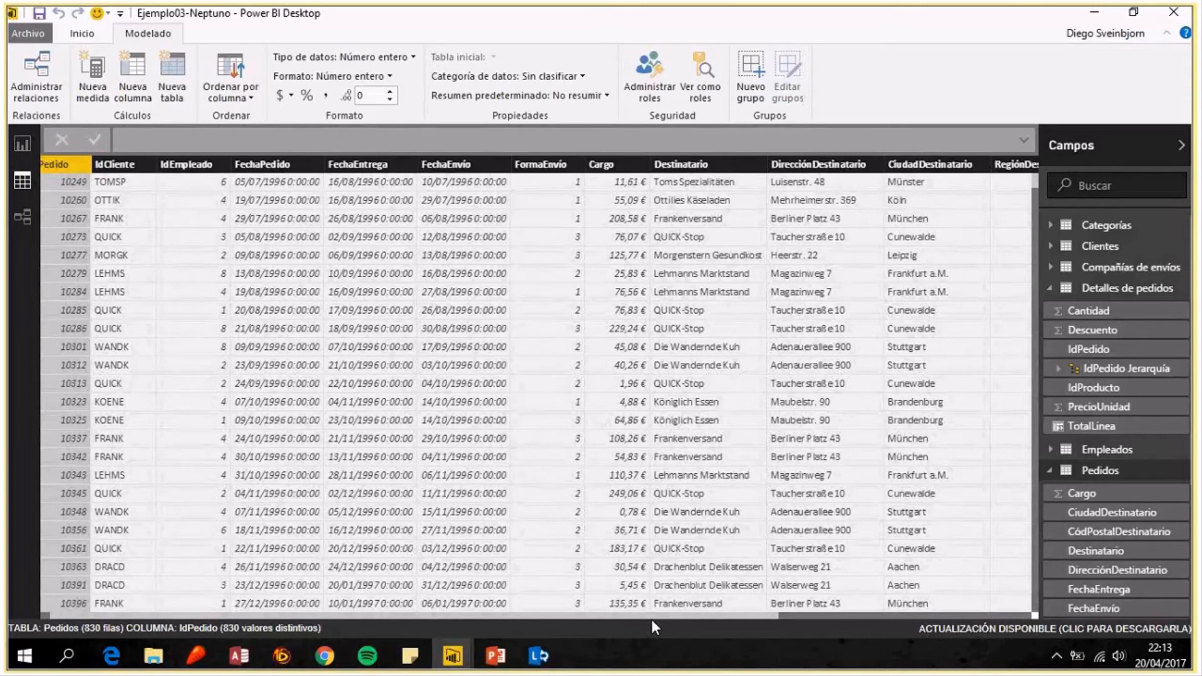
{"action": "left_click_drag", "start_coordinate": [651, 619], "coordinate": [853, 621]}
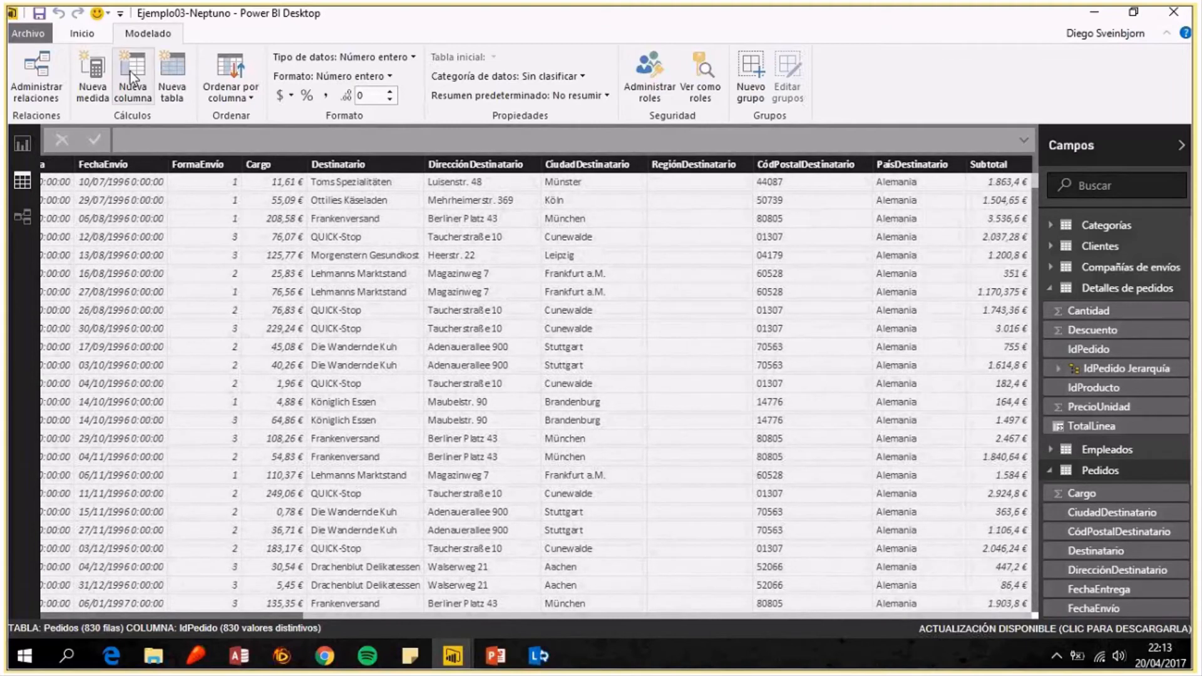
{"action": "left_click", "coordinate": [130, 71]}
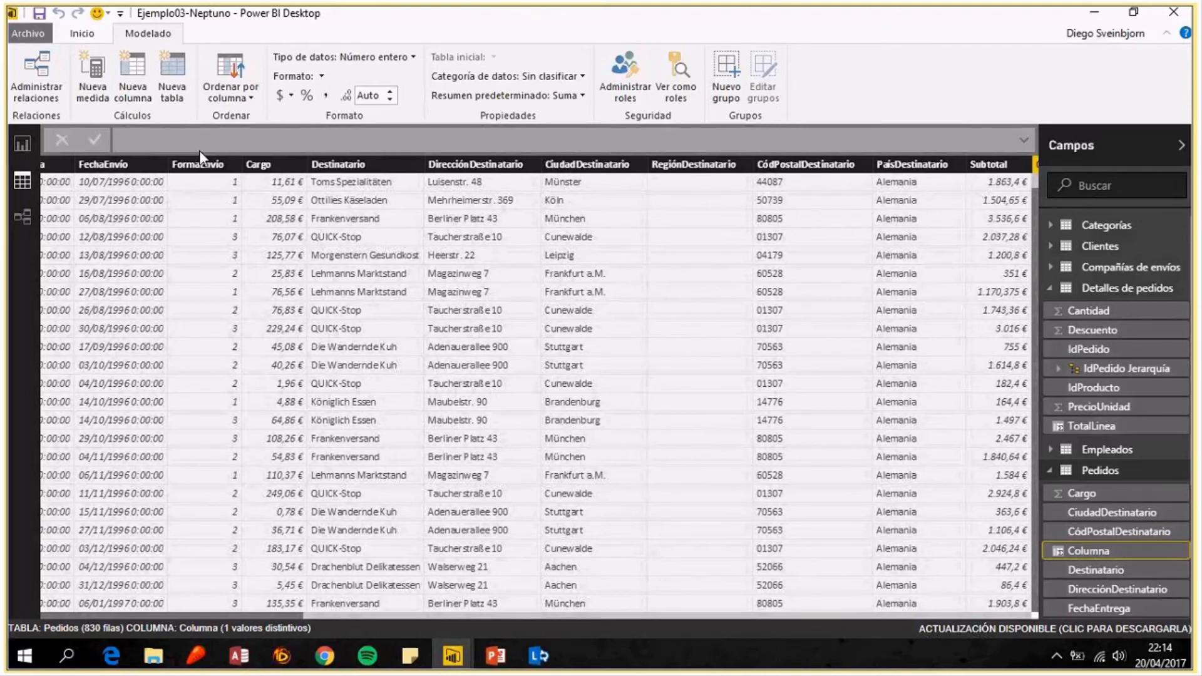
{"action": "type", "text": "Tota"}
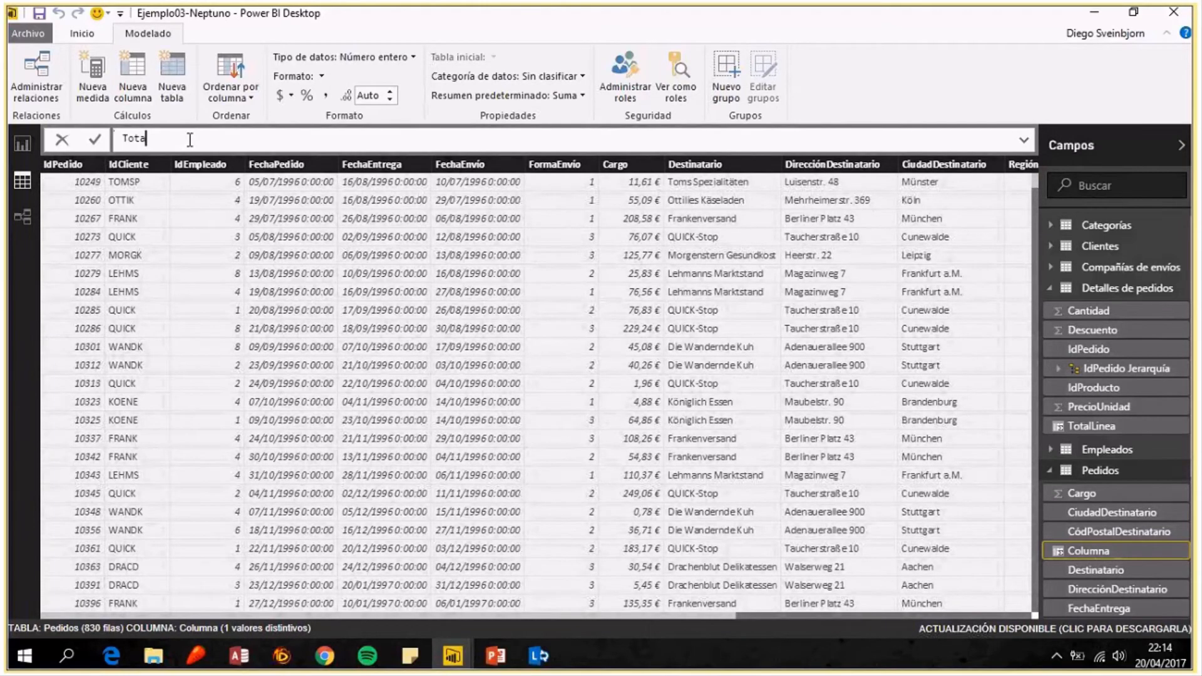
{"action": "type", "text": "l="}
{"action": "type", "text": "Pedidos[Subtotal]"}
{"action": "type", "text": "+Pedidos[Cargo]"}
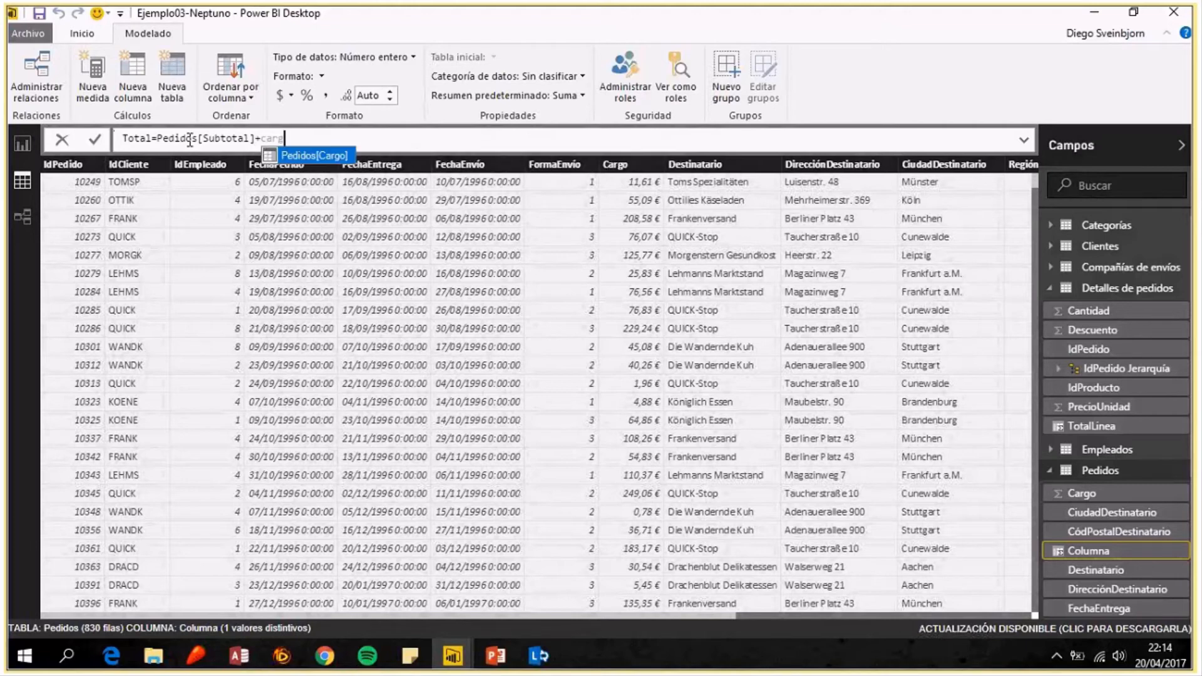
{"action": "key", "text": "Return"}
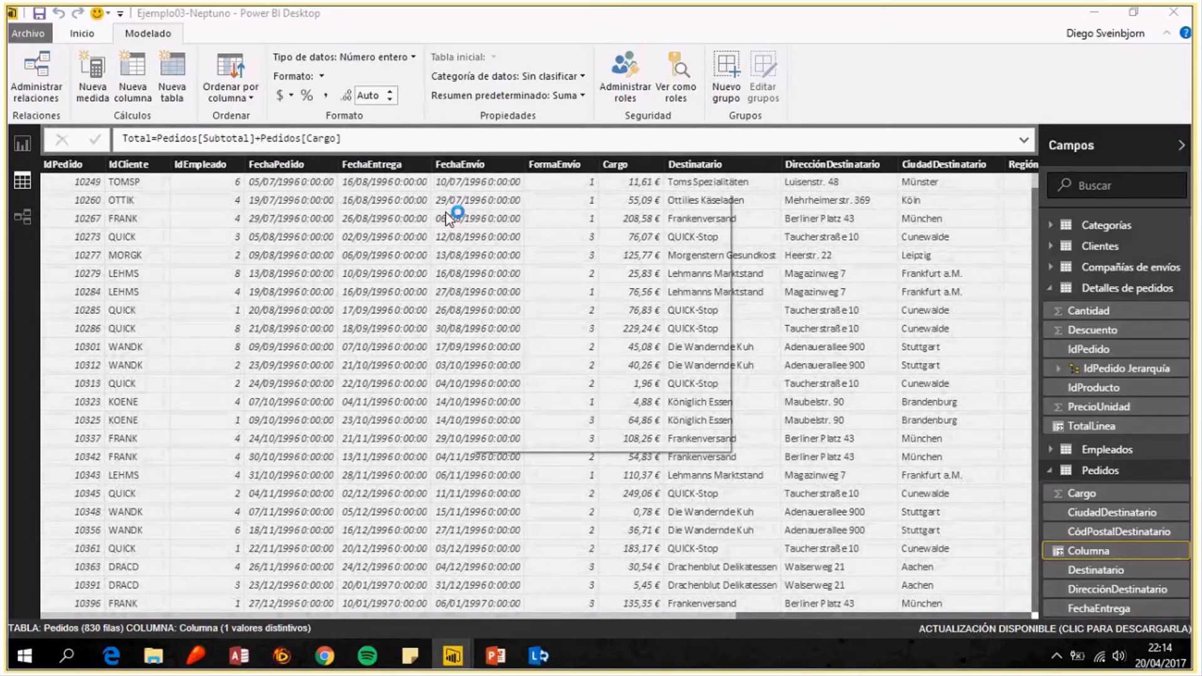
Return to the report and use the Total field of Pedidos as the bubble size of the PaísDestinatario map.
{"action": "left_click", "coordinate": [21, 142]}
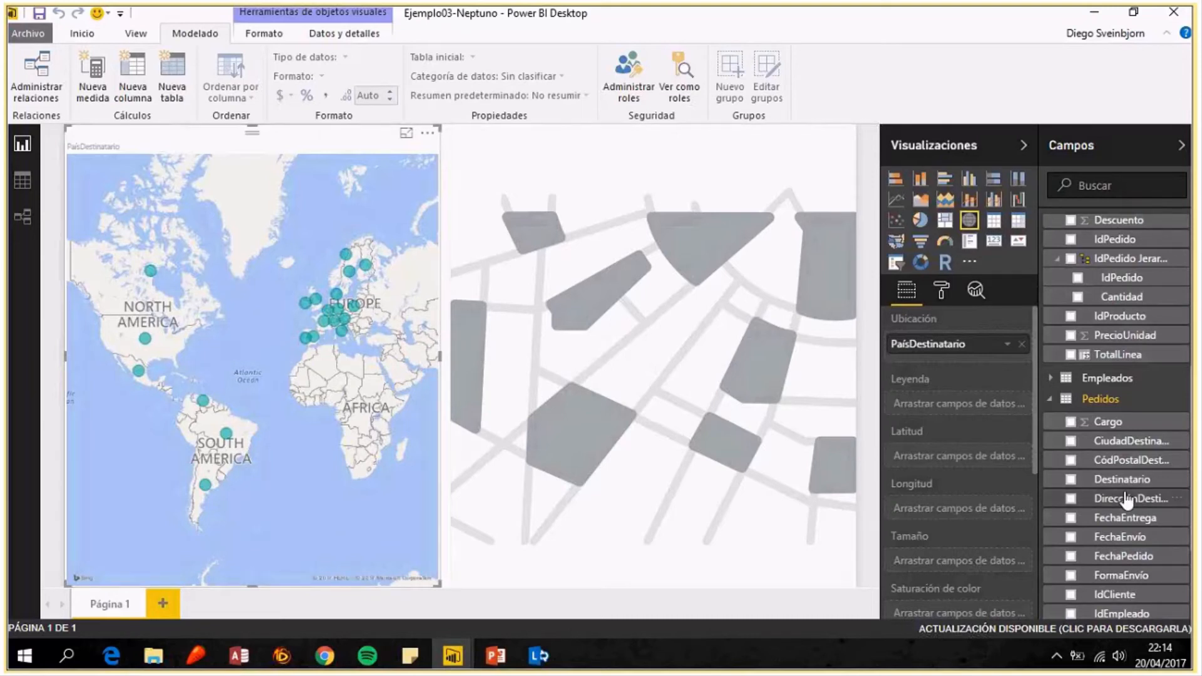
{"action": "scroll", "coordinate": [1127, 501], "scroll_direction": "down", "scroll_amount": 3}
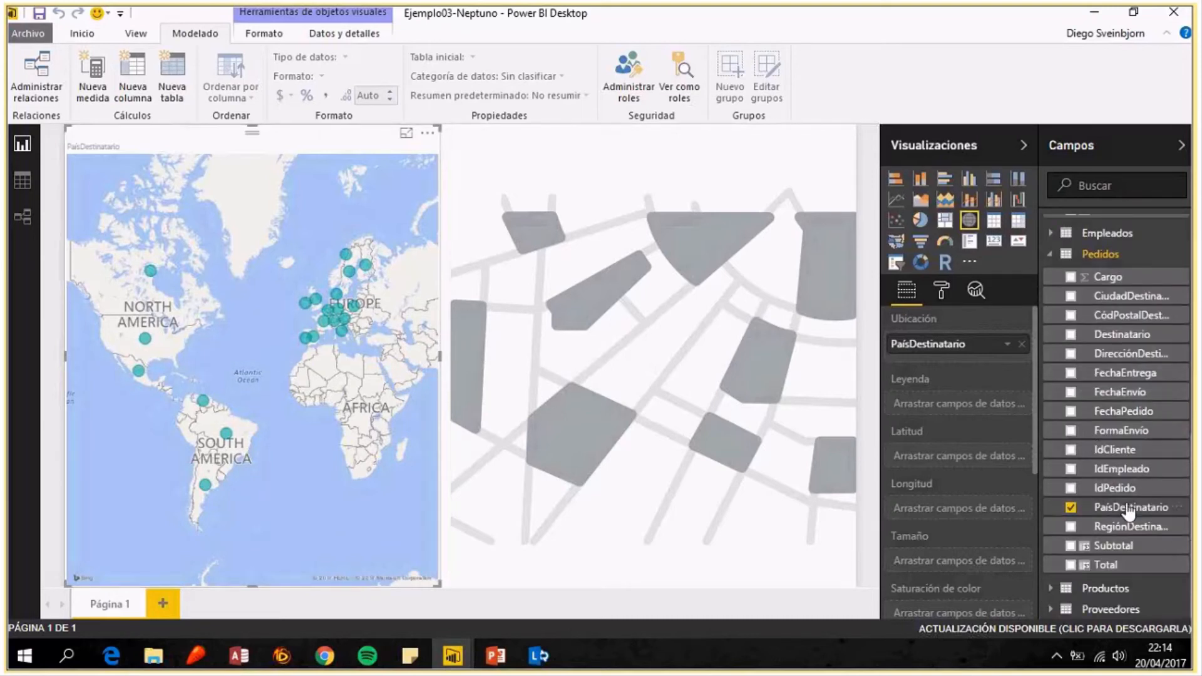
{"action": "scroll", "coordinate": [1129, 510], "scroll_direction": "up", "scroll_amount": 3}
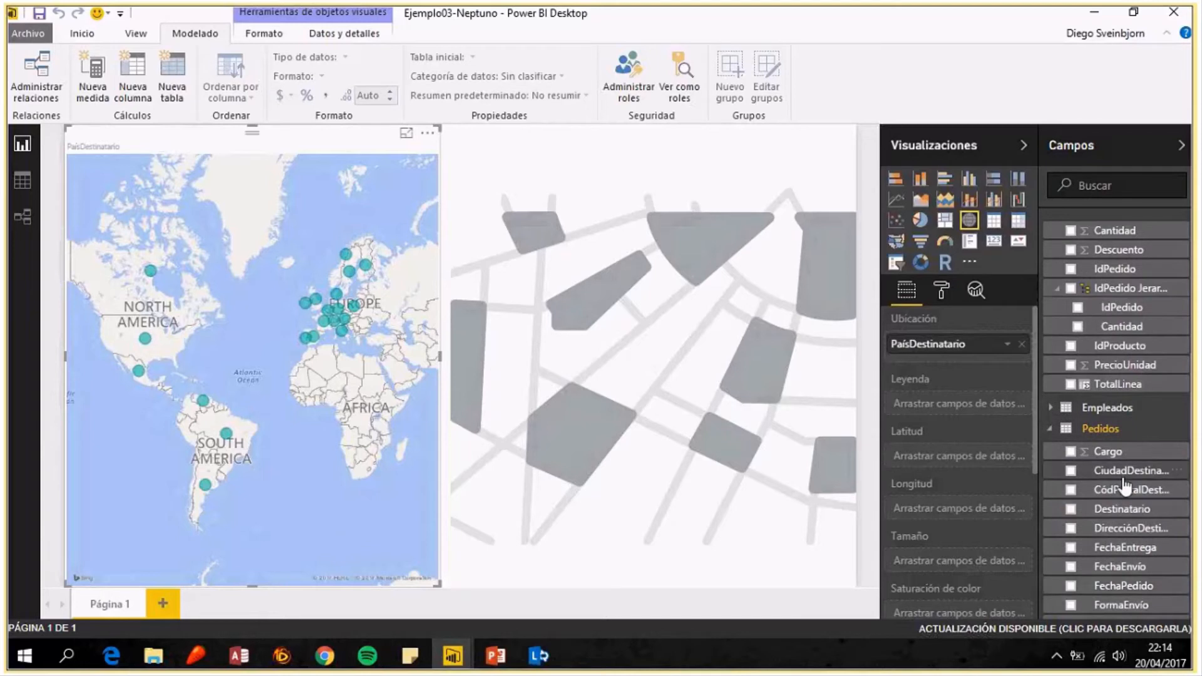
{"action": "left_click_drag", "start_coordinate": [1142, 464], "coordinate": [1089, 426]}
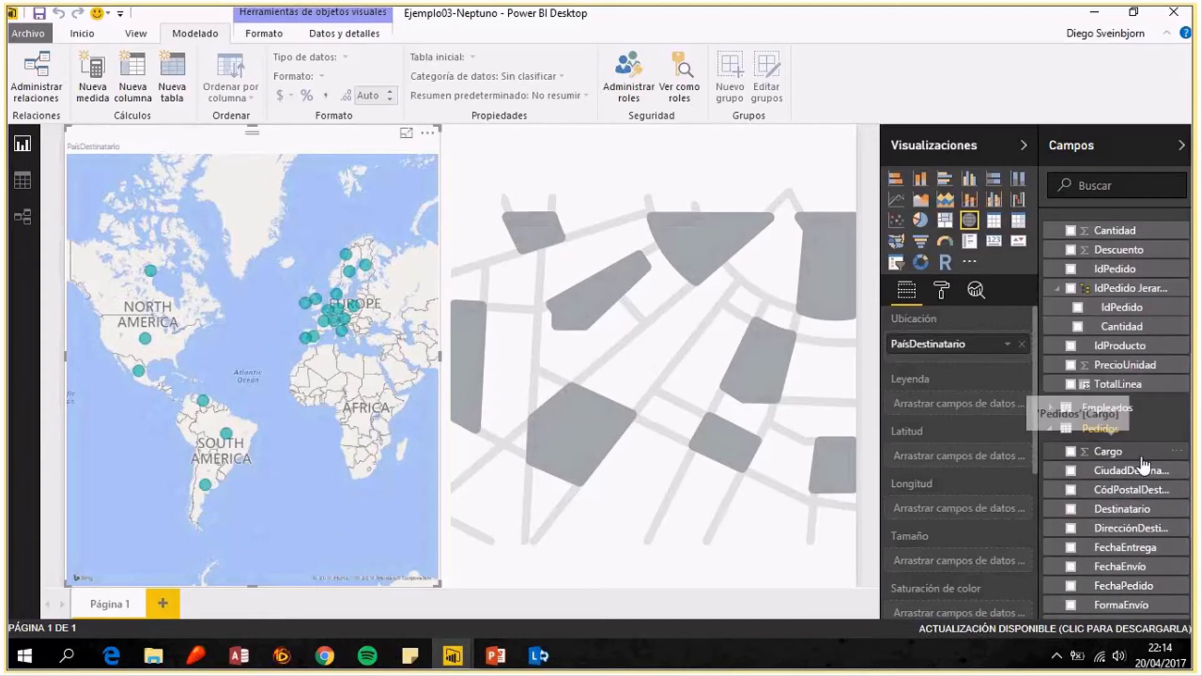
{"action": "scroll", "coordinate": [1144, 465], "scroll_direction": "up", "scroll_amount": 2}
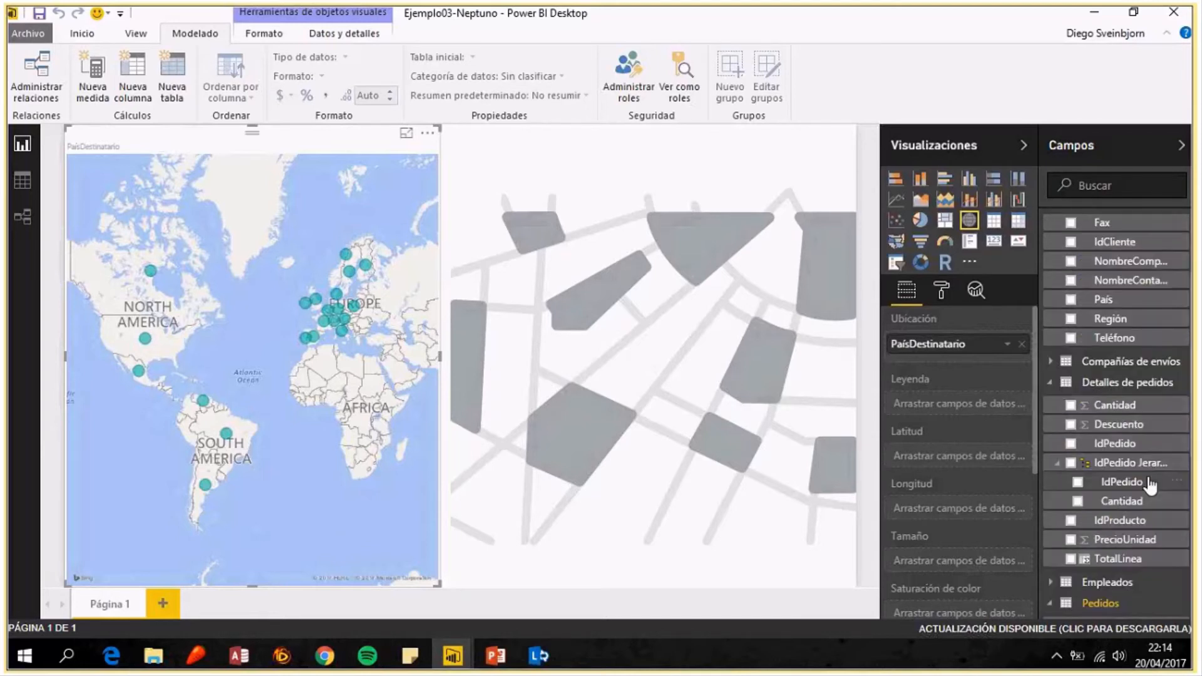
{"action": "scroll", "coordinate": [1122, 440], "scroll_direction": "up", "scroll_amount": 1}
{"action": "scroll", "coordinate": [1154, 461], "scroll_direction": "down", "scroll_amount": 4}
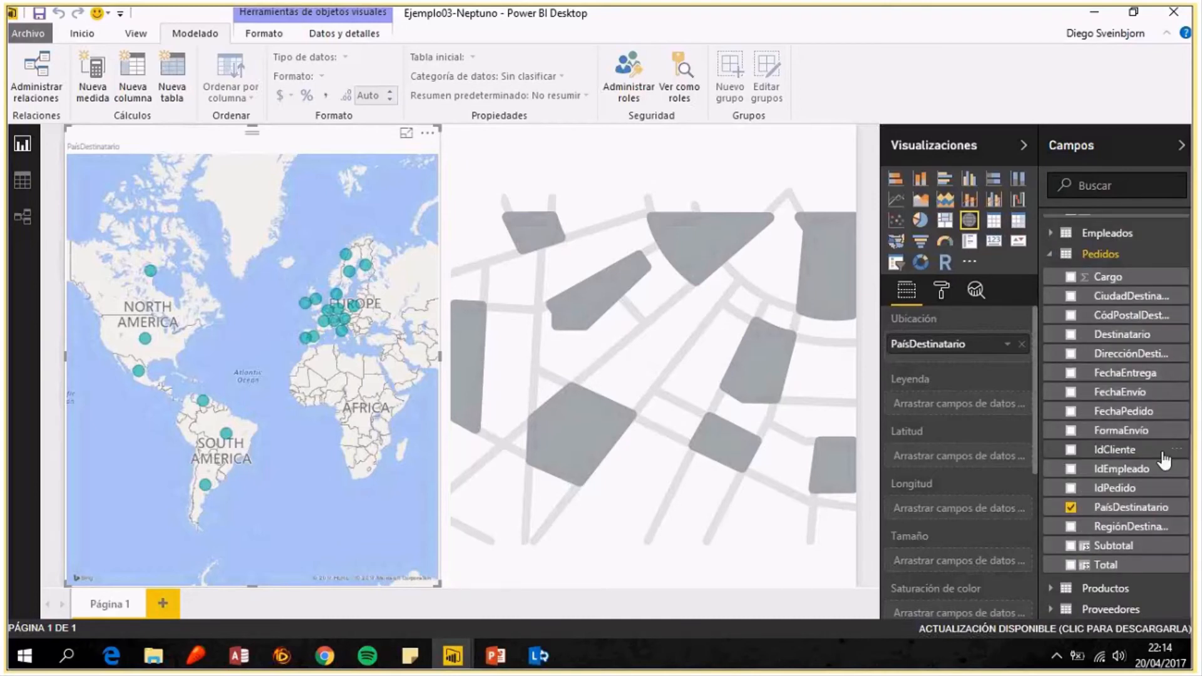
{"action": "left_click_drag", "start_coordinate": [1105, 565], "coordinate": [959, 562]}
Examine the bubble map at different zoom levels and read the totals for Estados Unidos and Canadá.
{"action": "scroll", "coordinate": [333, 232], "scroll_direction": "down", "scroll_amount": 1}
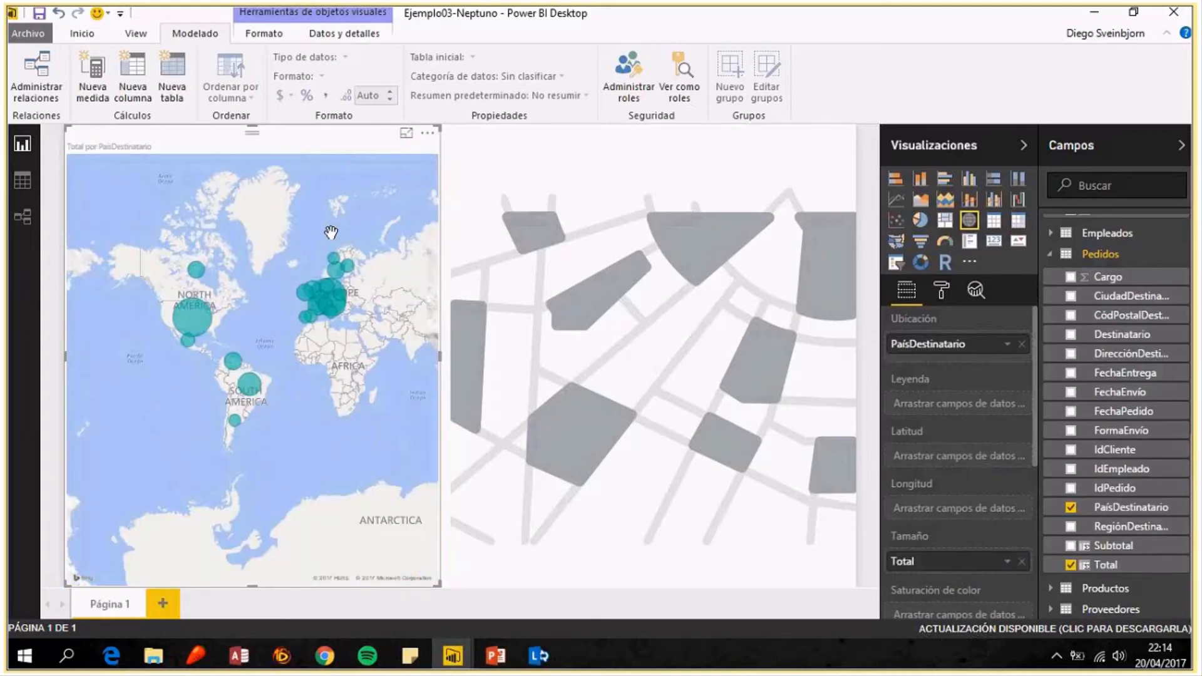
{"action": "scroll", "coordinate": [257, 311], "scroll_direction": "up", "scroll_amount": 4}
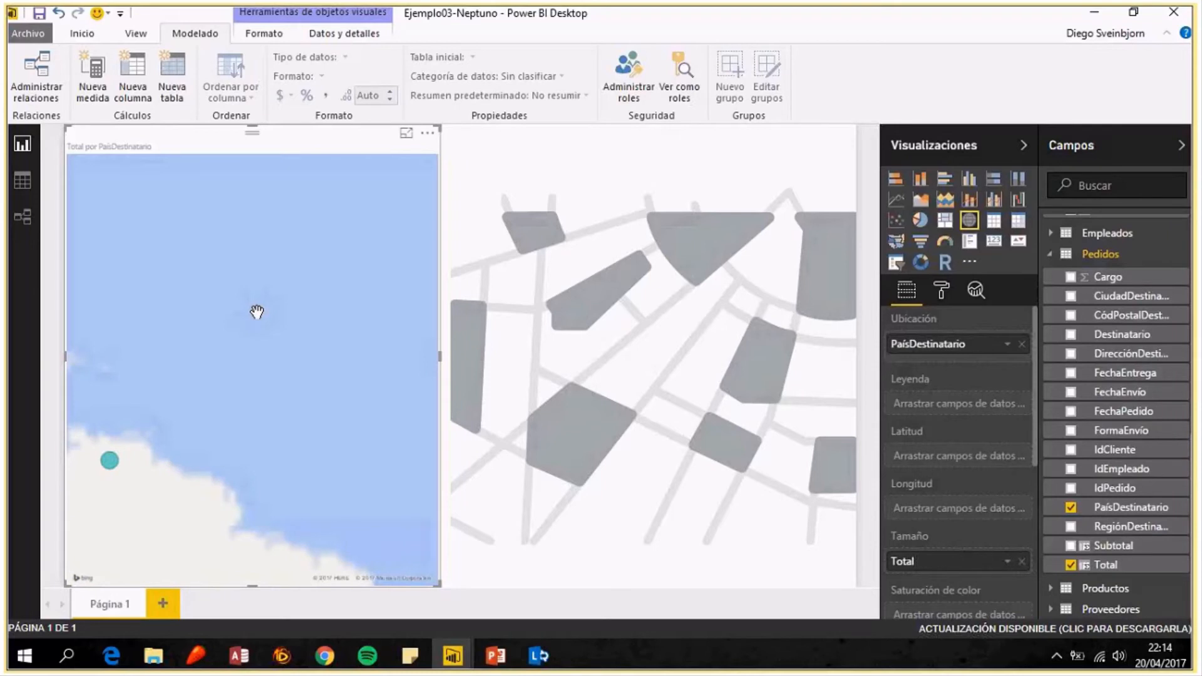
{"action": "scroll", "coordinate": [257, 311], "scroll_direction": "down", "scroll_amount": 3}
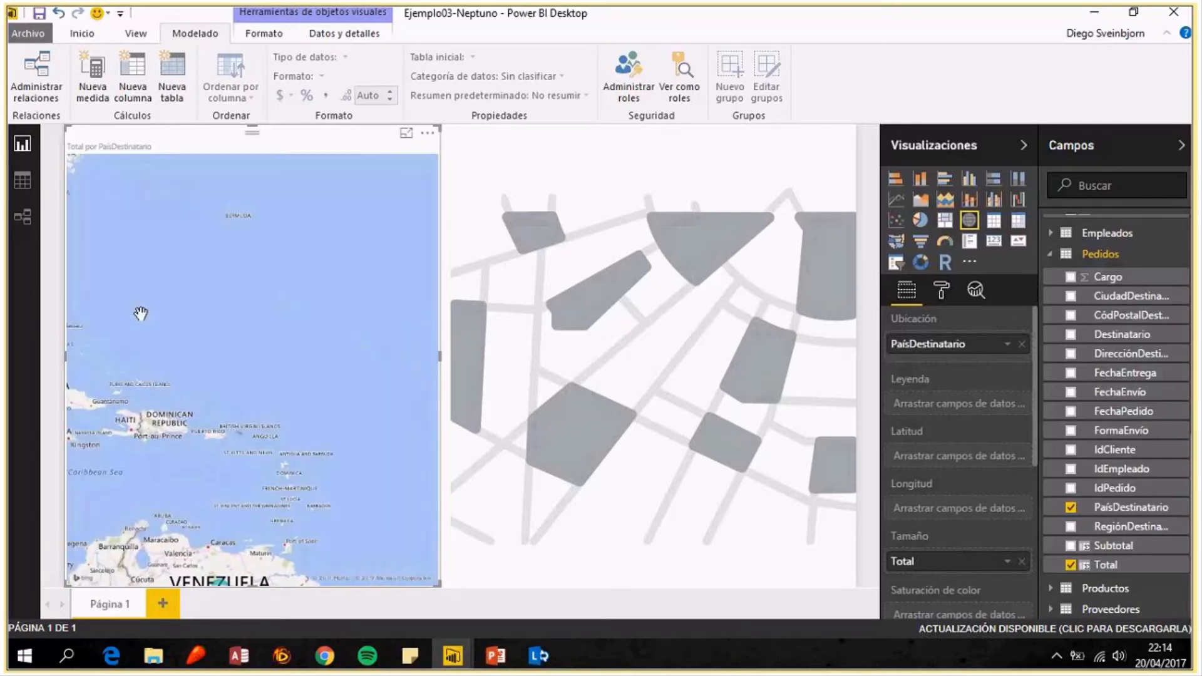
{"action": "scroll", "coordinate": [140, 313], "scroll_direction": "down", "scroll_amount": 2}
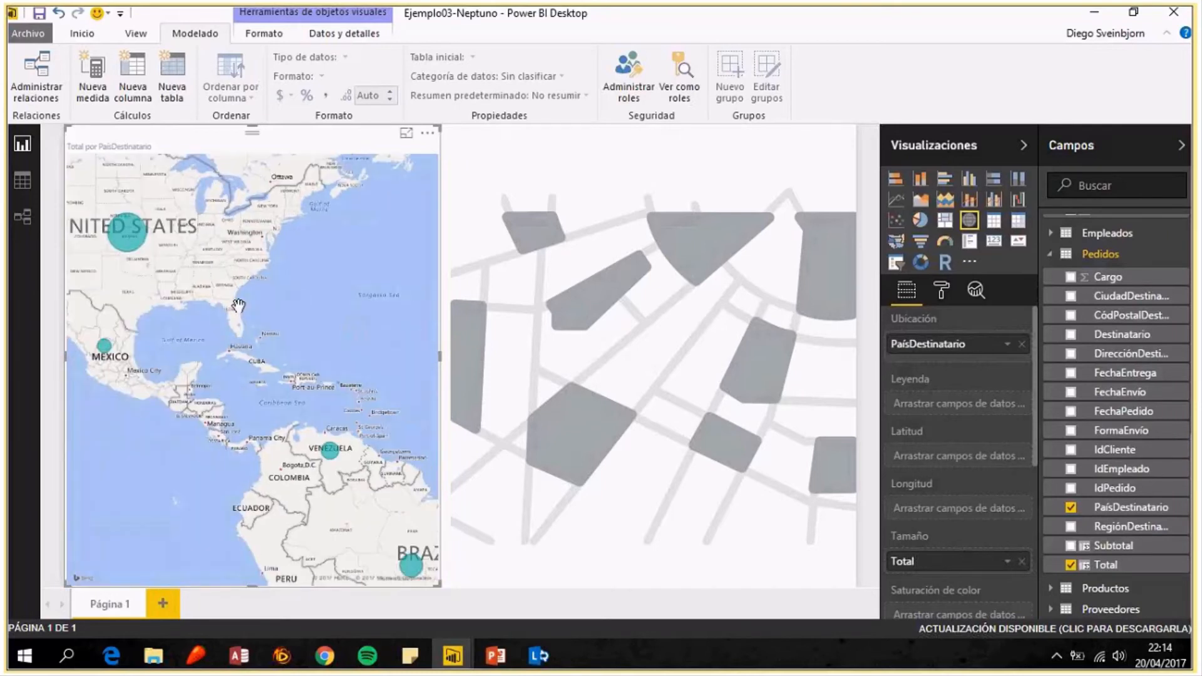
{"action": "scroll", "coordinate": [239, 305], "scroll_direction": "down", "scroll_amount": 3}
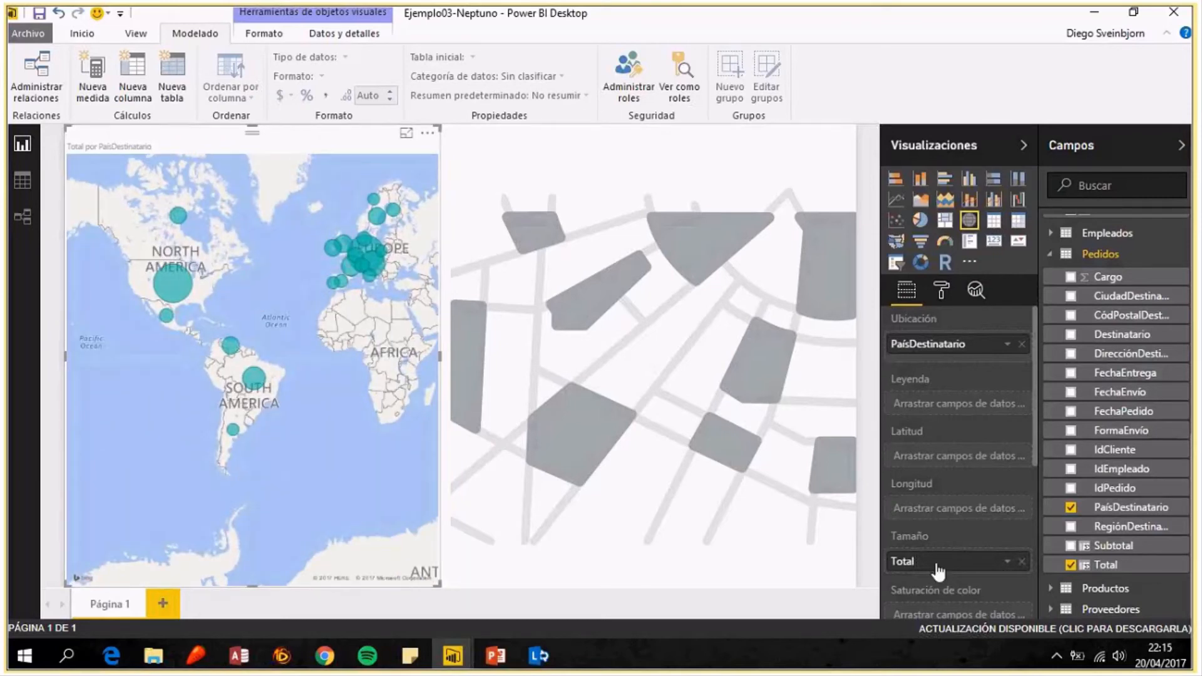
{"action": "mouse_move", "coordinate": [174, 285]}
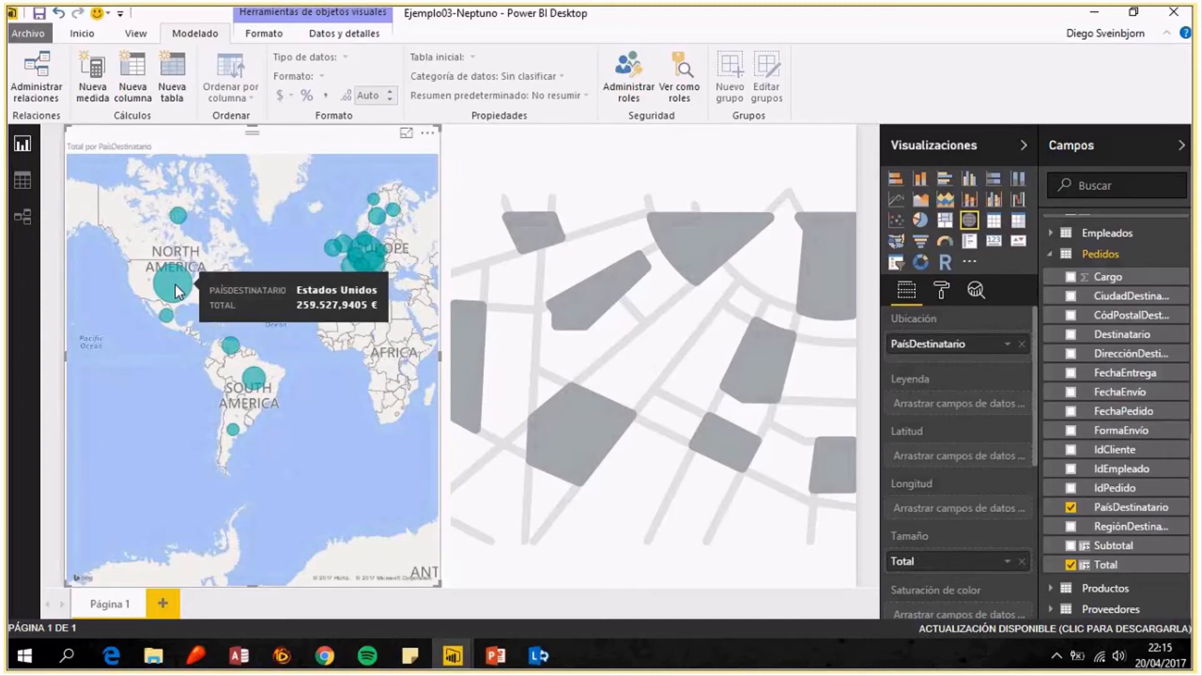
{"action": "mouse_move", "coordinate": [180, 222]}
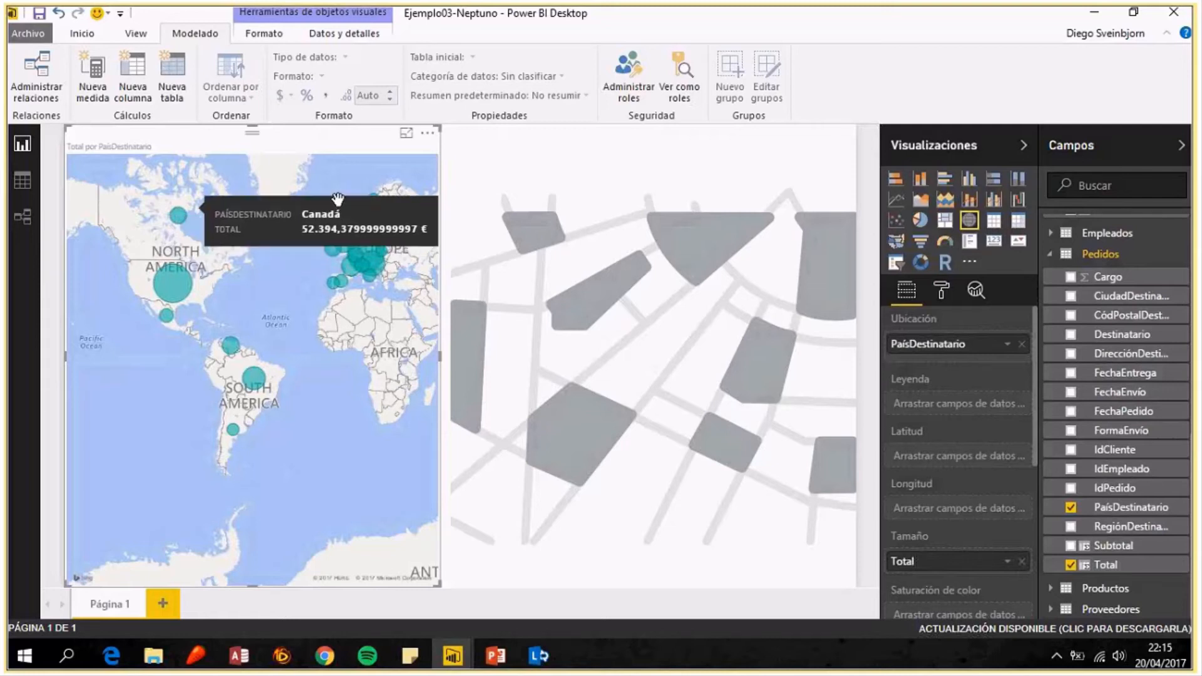
Format the Total field of Pedidos as currency with the € Euro (123 €) option.
{"action": "left_click", "coordinate": [1126, 568]}
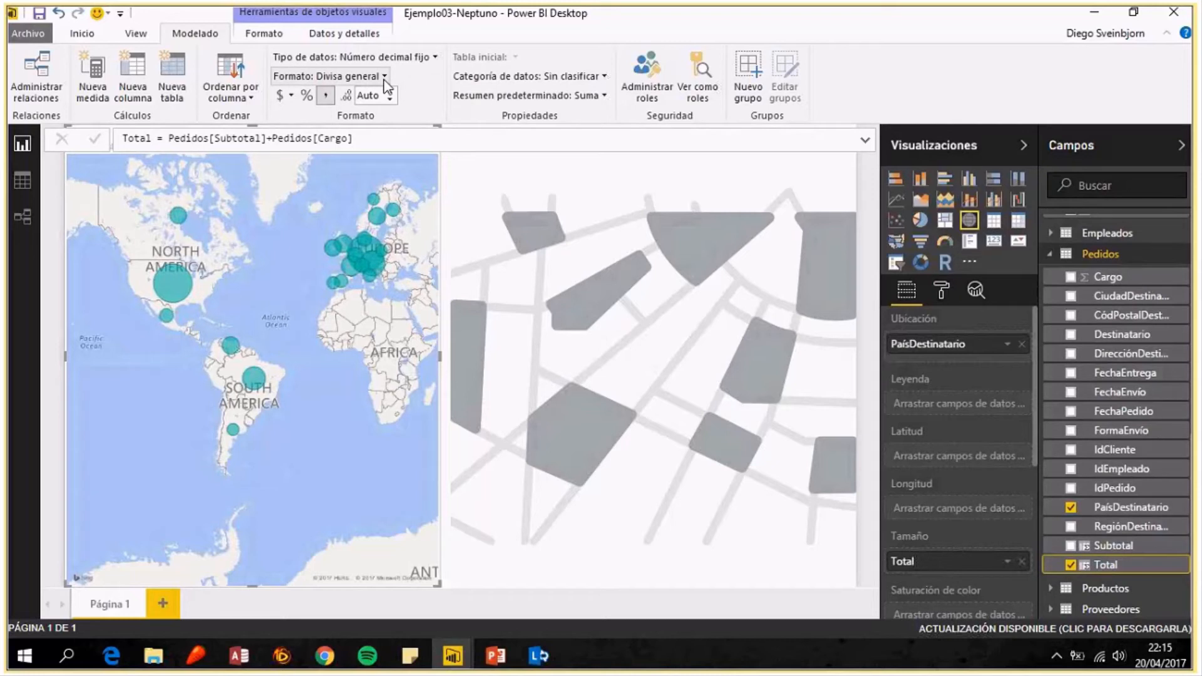
{"action": "left_click", "coordinate": [384, 79]}
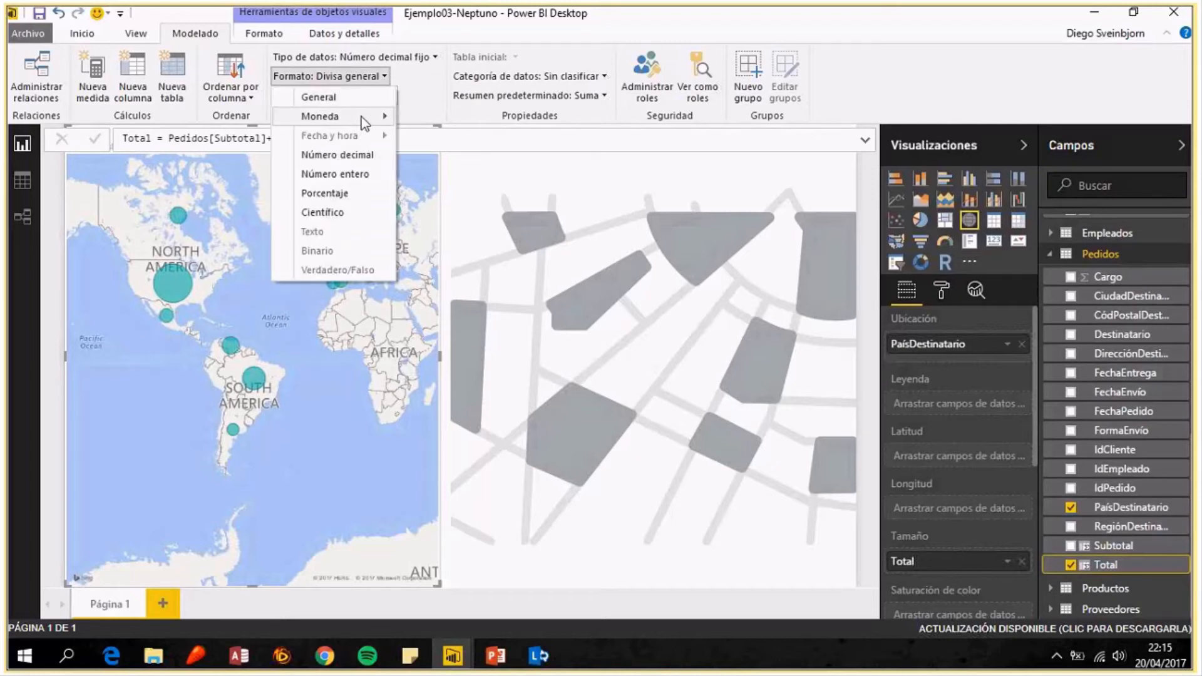
{"action": "mouse_move", "coordinate": [381, 118]}
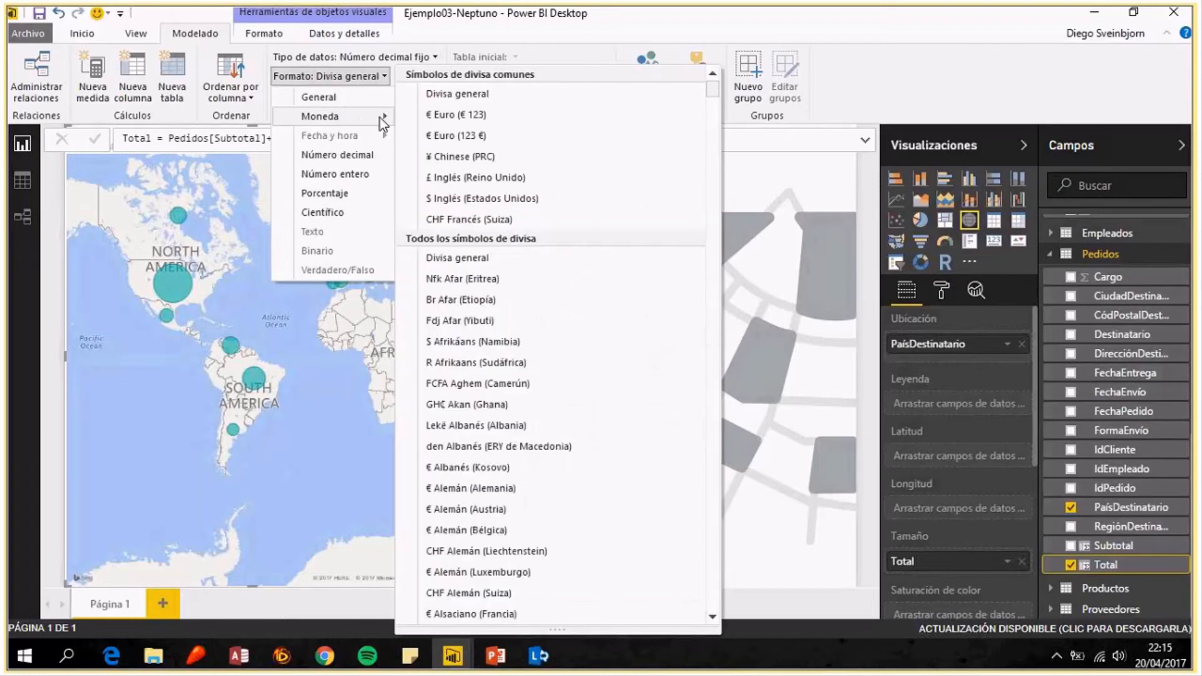
{"action": "left_click", "coordinate": [473, 136]}
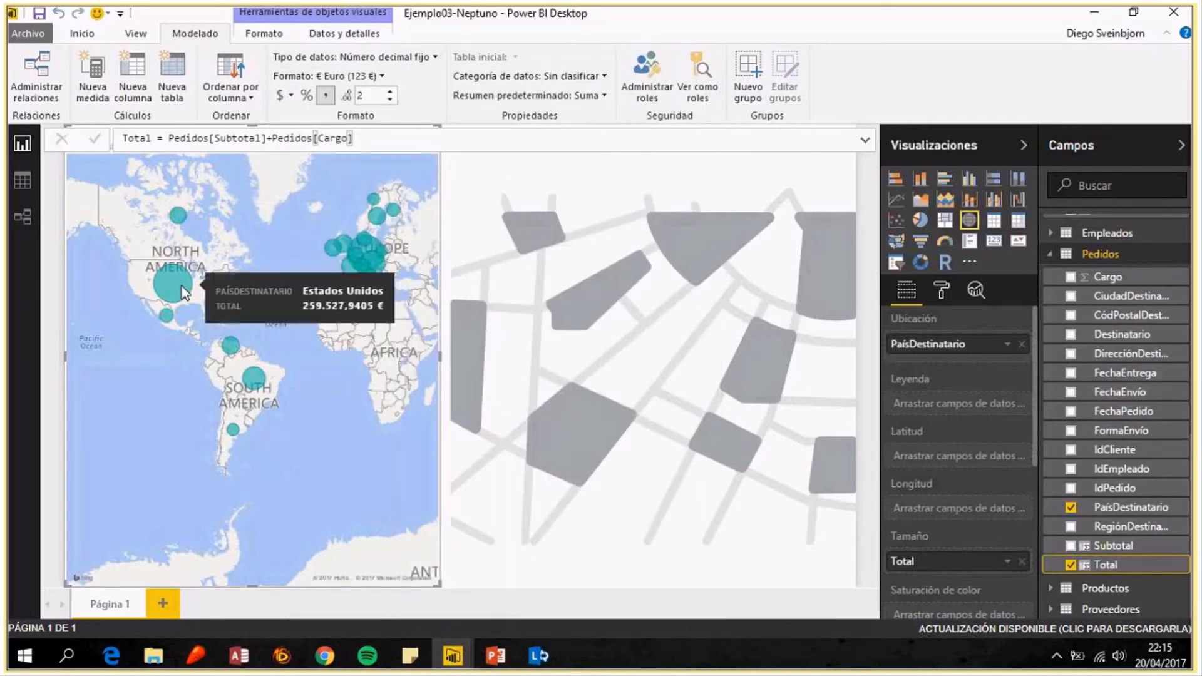
{"action": "mouse_move", "coordinate": [153, 339]}
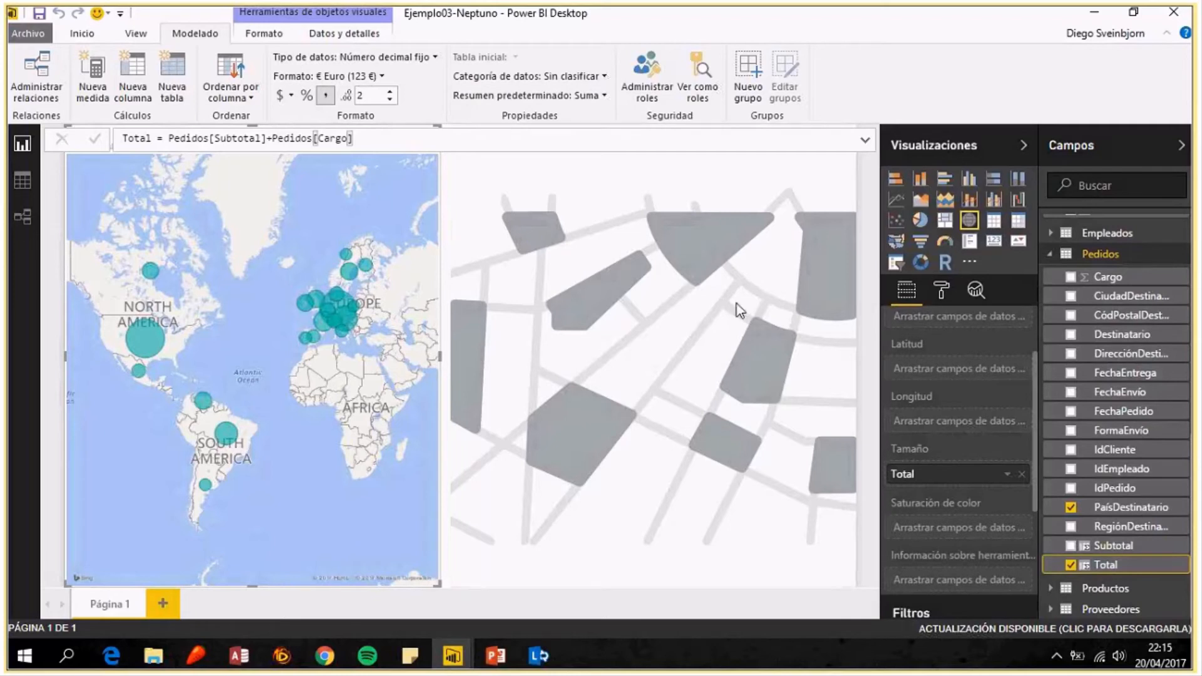
Fill the empty filled map with PaísDestinatario as the location and Total as the color saturation.
{"action": "left_click", "coordinate": [583, 188]}
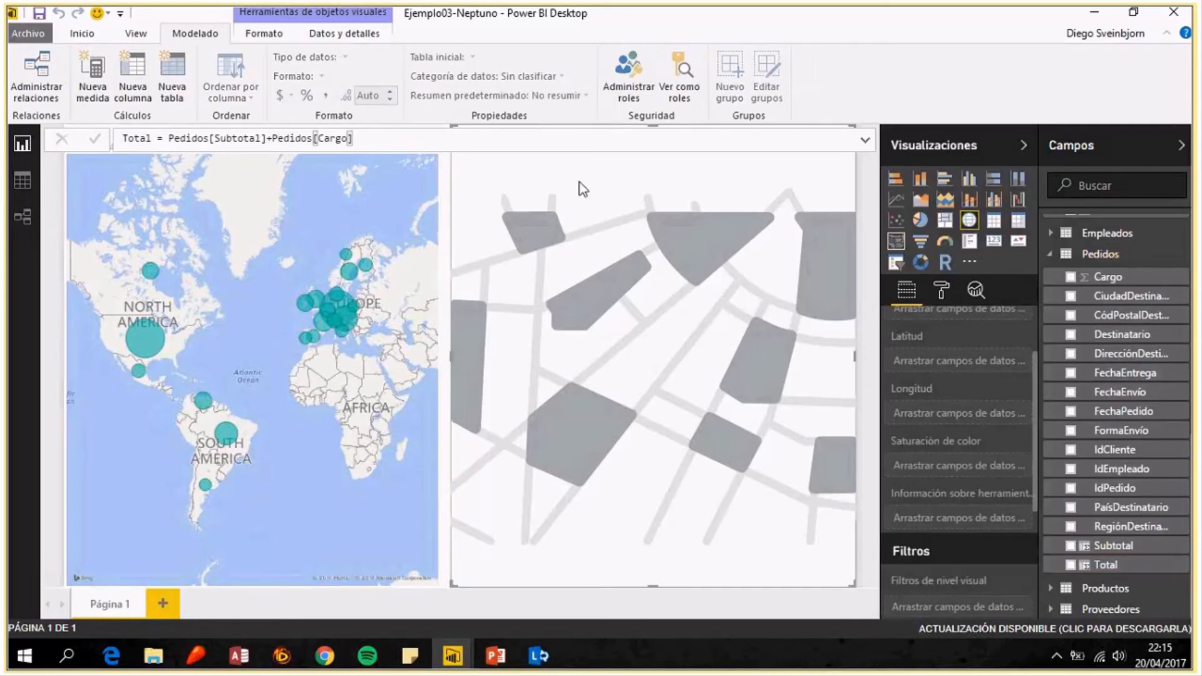
{"action": "left_click", "coordinate": [896, 241]}
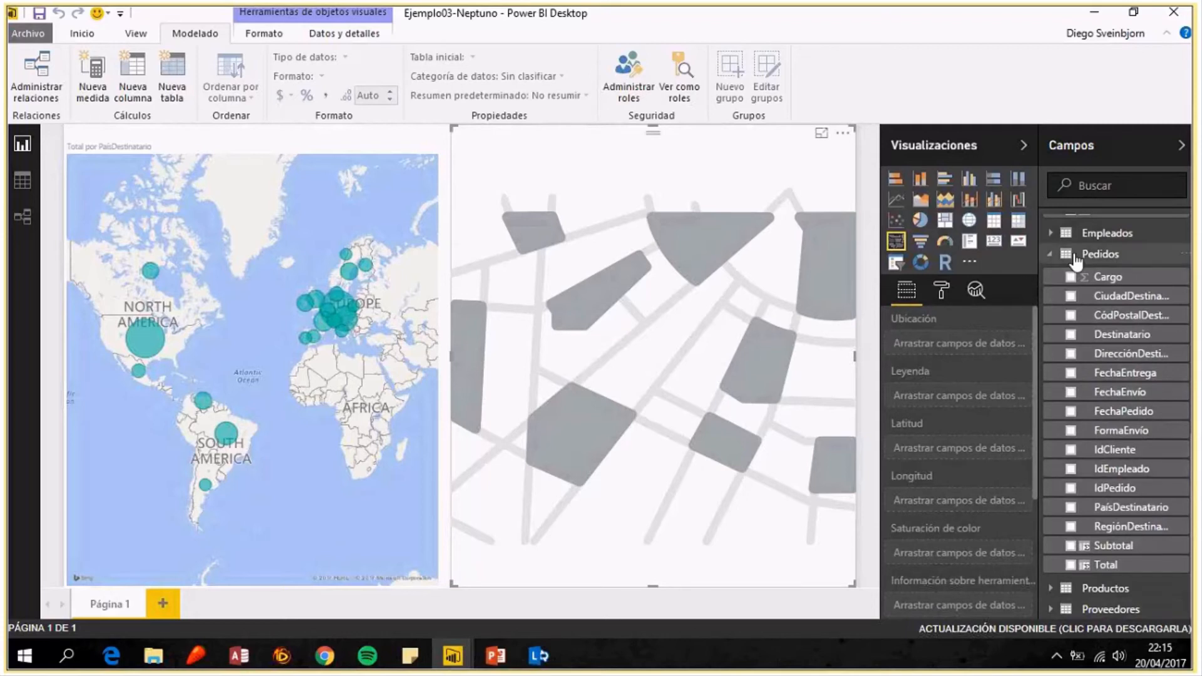
{"action": "left_click_drag", "start_coordinate": [1130, 507], "coordinate": [964, 346]}
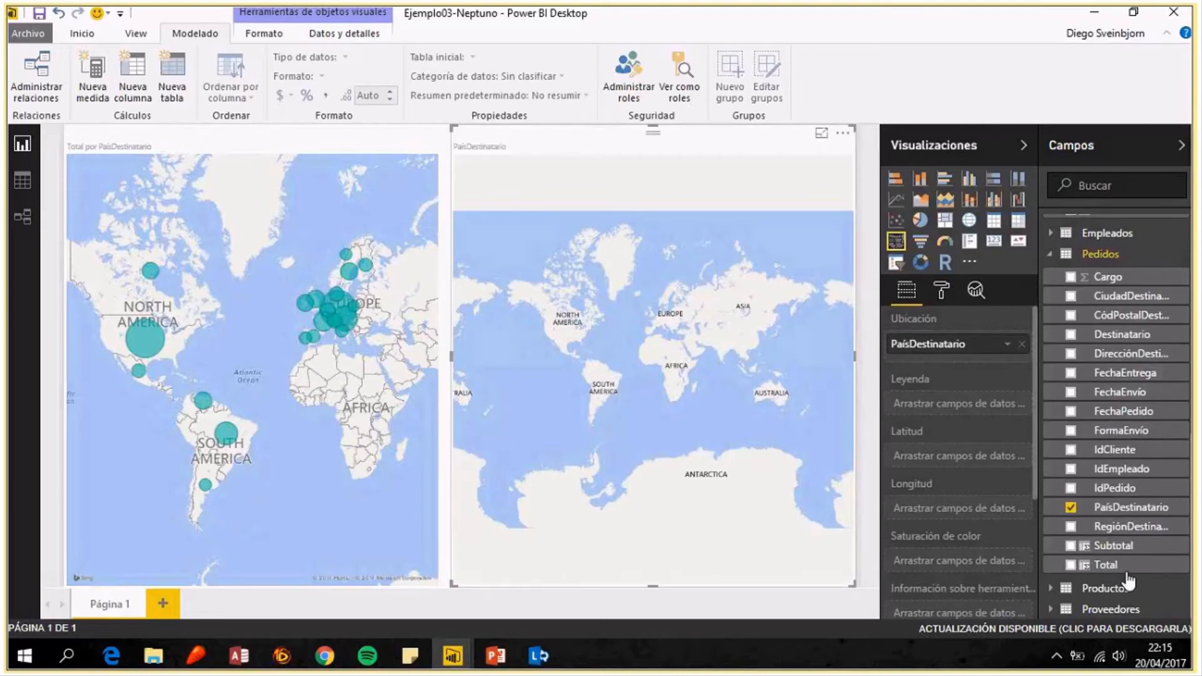
{"action": "left_click_drag", "start_coordinate": [1125, 570], "coordinate": [968, 565]}
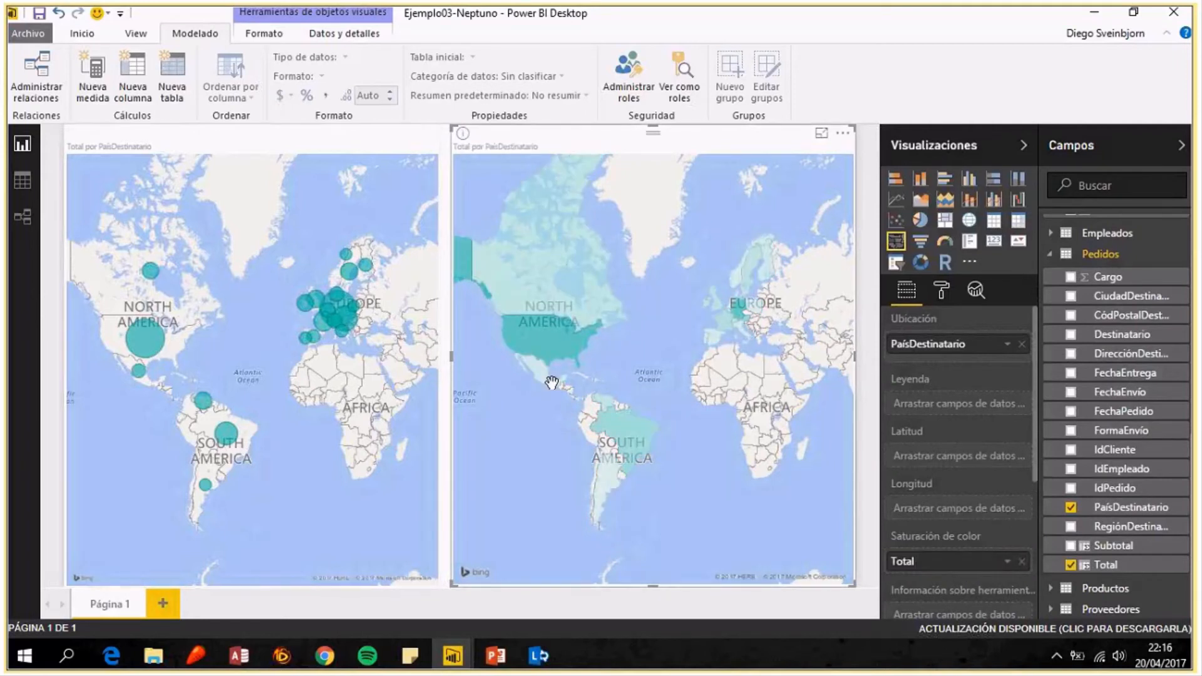
{"action": "mouse_move", "coordinate": [566, 350]}
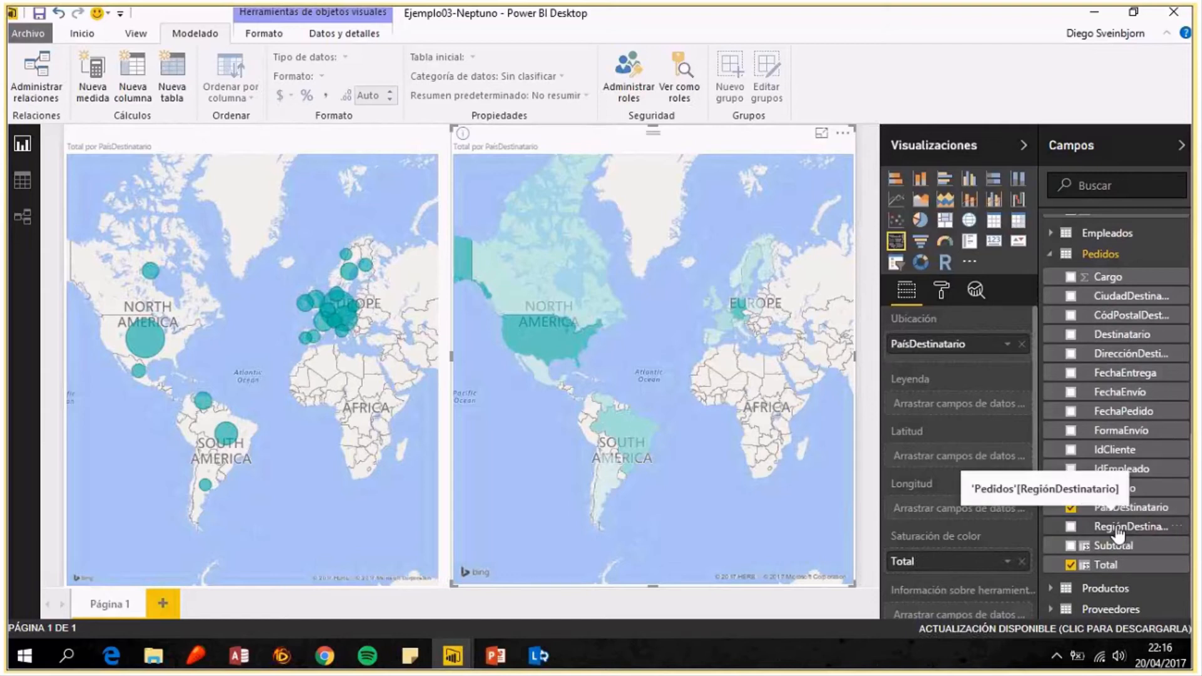
Create a hierarchy in Pedidos from PaísDestinatario, with RegiónDestinatario and CiudadDestinatario as its lower levels.
{"action": "left_click_drag", "start_coordinate": [1113, 531], "coordinate": [1124, 505]}
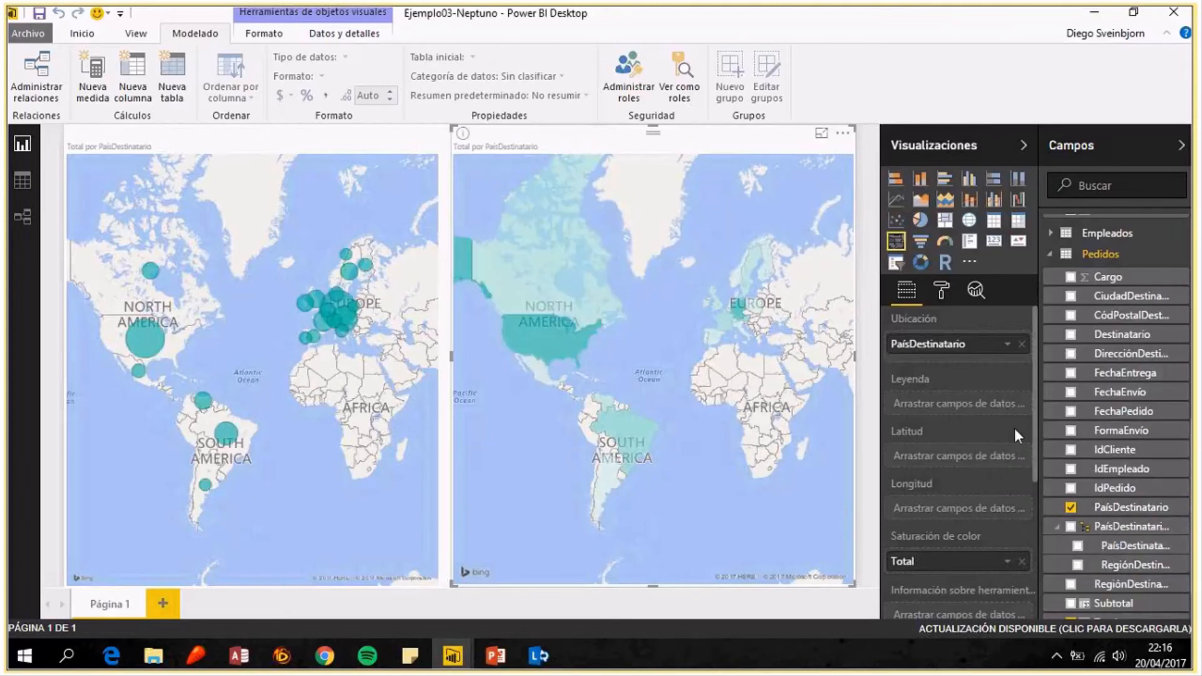
{"action": "left_click", "coordinate": [1127, 529]}
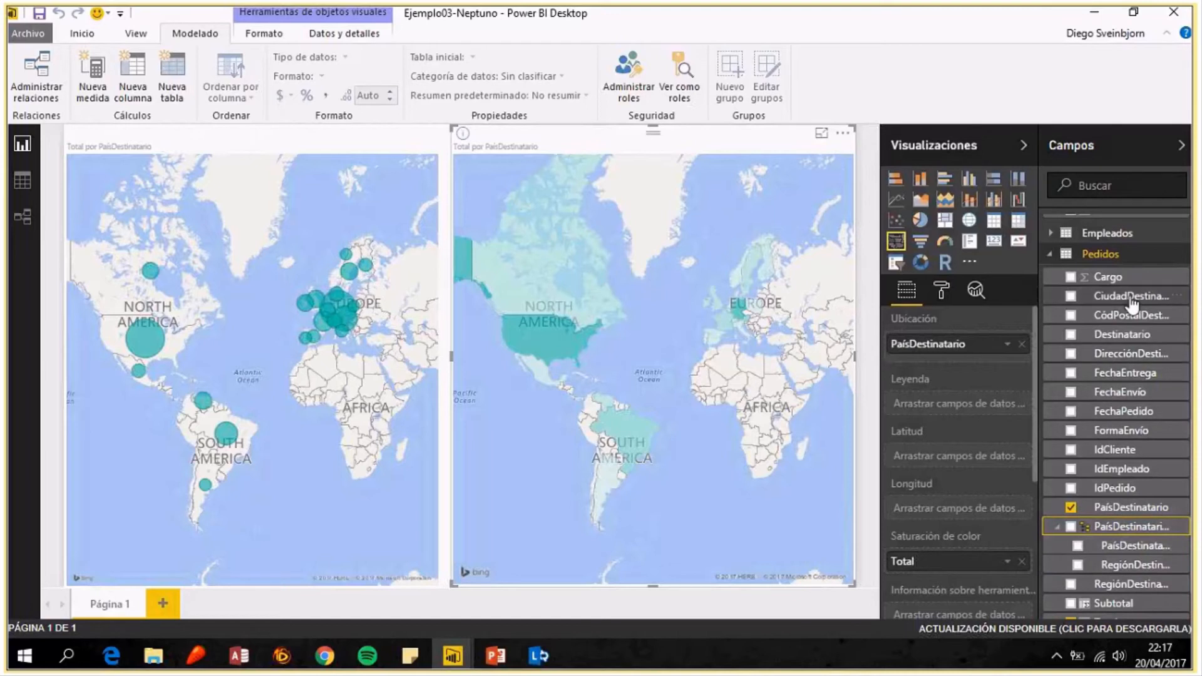
{"action": "left_click_drag", "start_coordinate": [1125, 299], "coordinate": [1130, 557]}
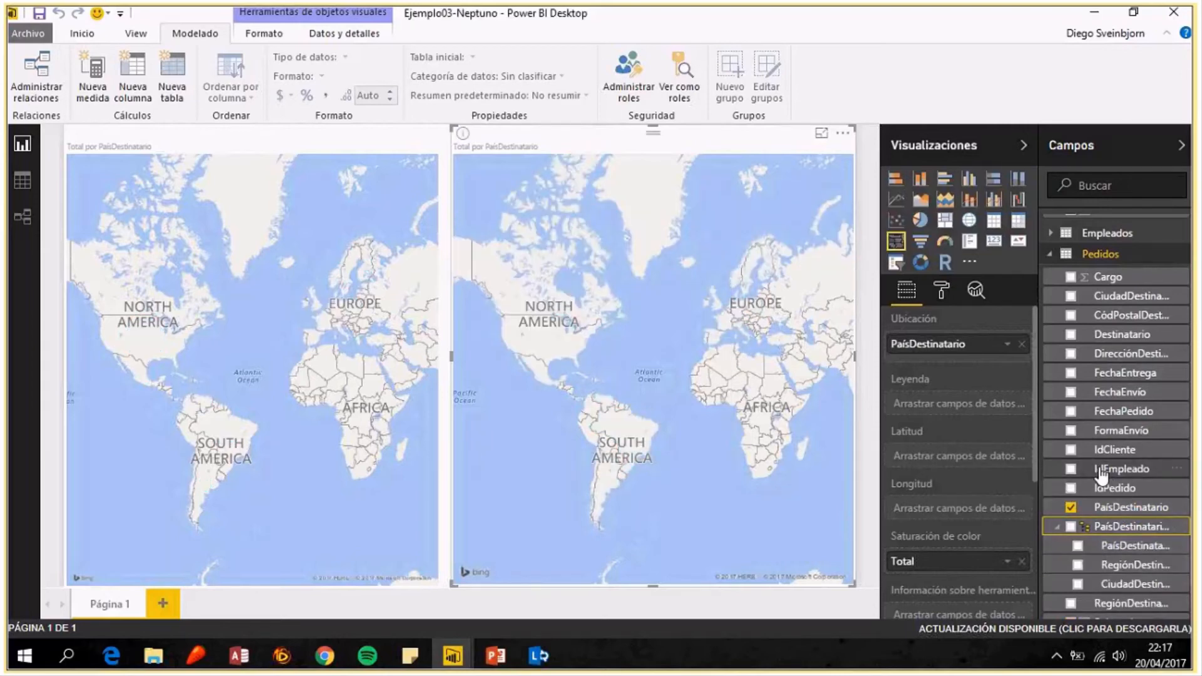
Replace PaísDestinatario in the filled map's location with the PaísDestinatario hierarchy.
{"action": "scroll", "coordinate": [1115, 529], "scroll_direction": "down", "scroll_amount": 2}
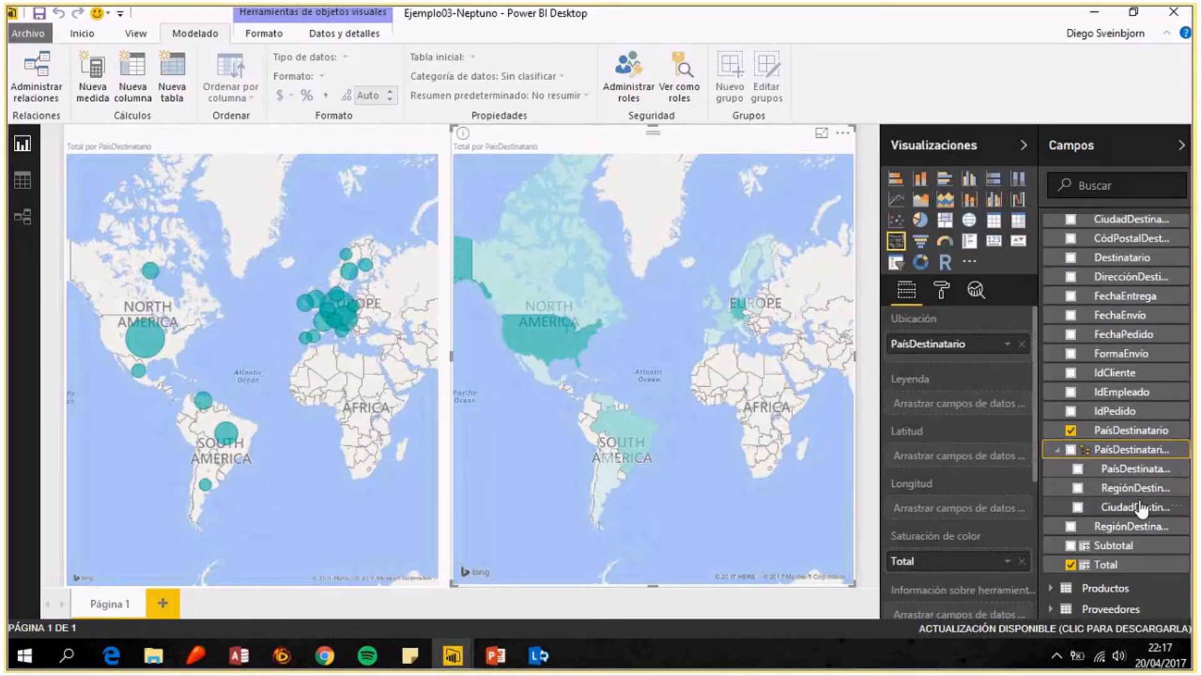
{"action": "left_click", "coordinate": [1023, 345]}
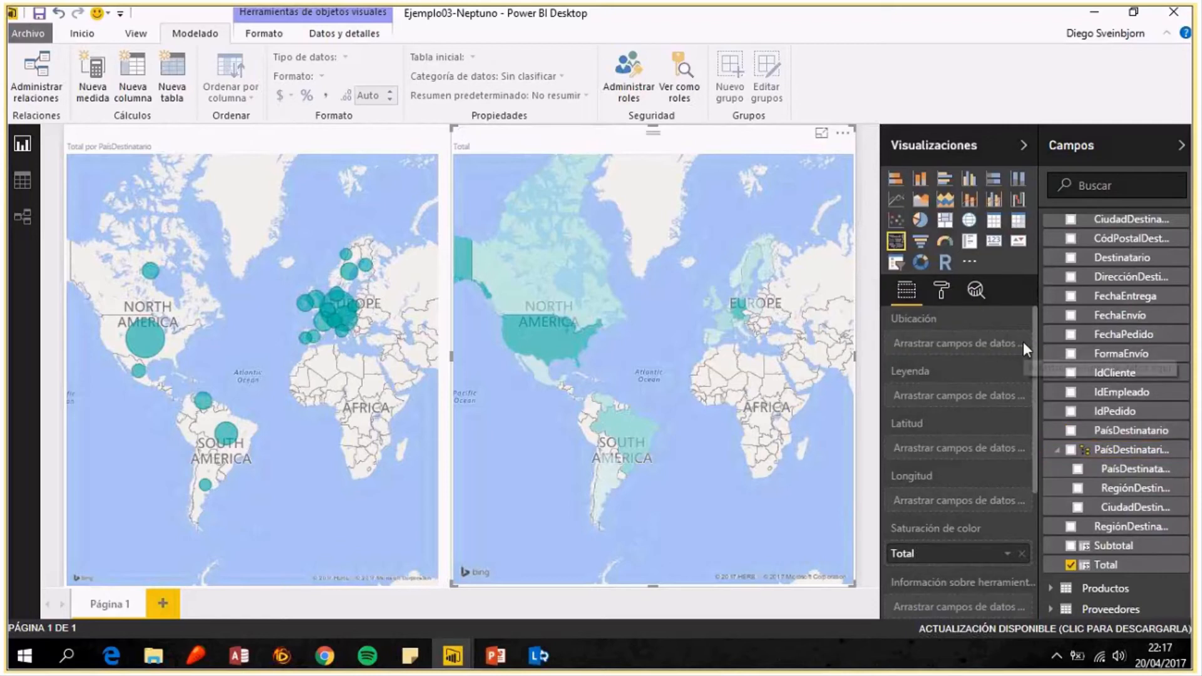
{"action": "left_click_drag", "start_coordinate": [1102, 449], "coordinate": [964, 344]}
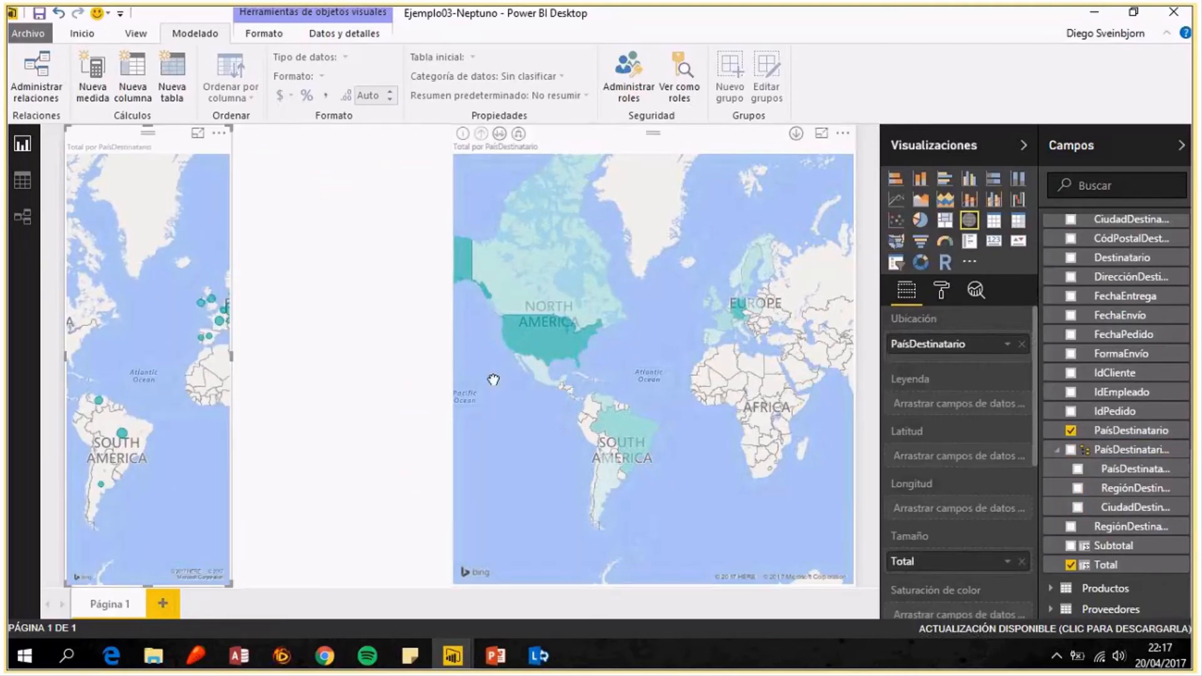
Widen the filled map to fill the gap up to the edge of the bubble map.
{"action": "left_click_drag", "start_coordinate": [450, 357], "coordinate": [242, 354]}
{"action": "left_click", "coordinate": [242, 355]}
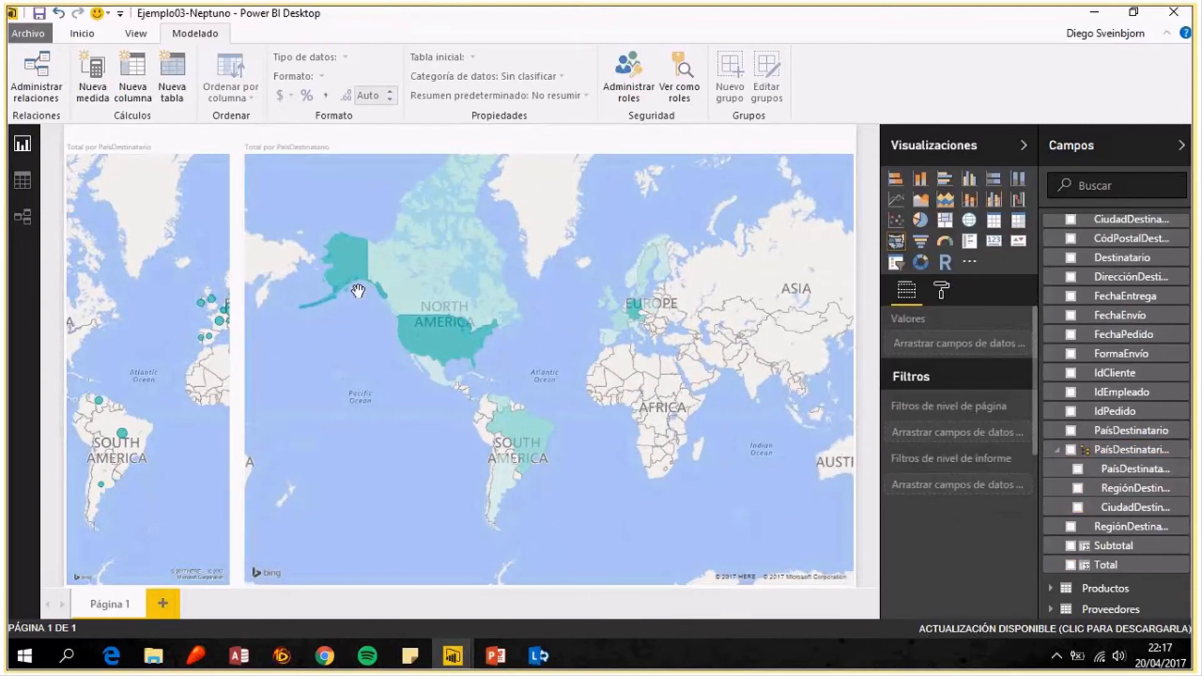
{"action": "mouse_move", "coordinate": [364, 218]}
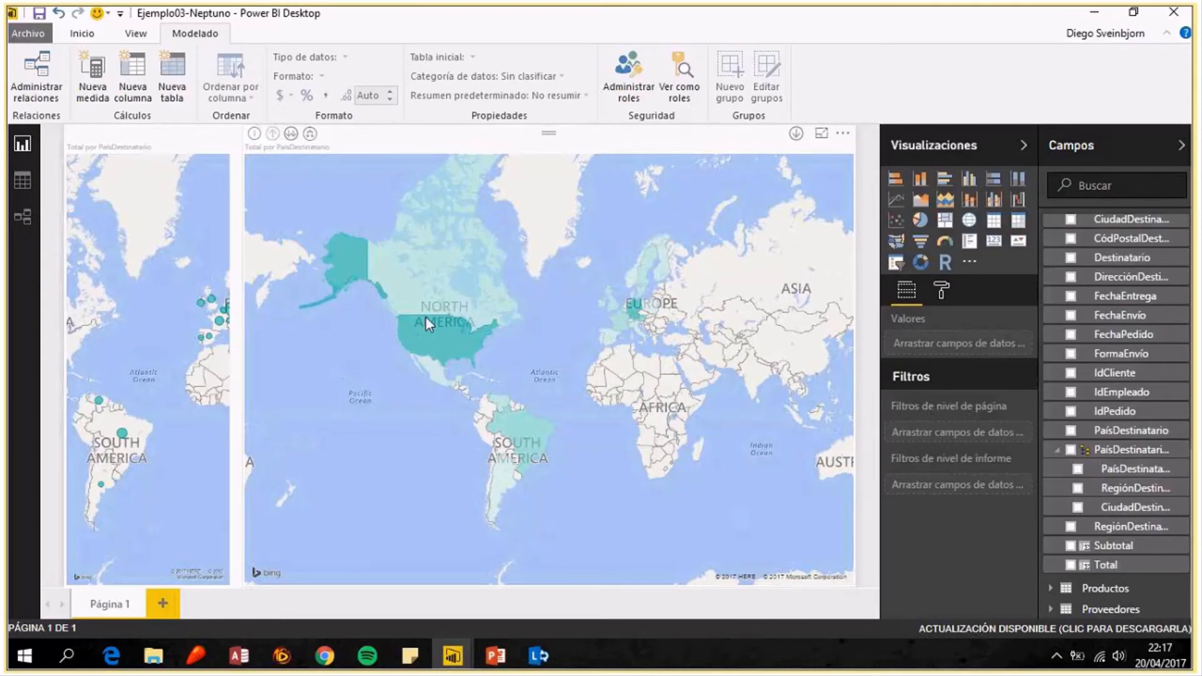
Move the filled map to the RegiónDestinatario level and examine the totals of the shaded regions in North America.
{"action": "mouse_move", "coordinate": [537, 315]}
{"action": "left_click", "coordinate": [292, 134]}
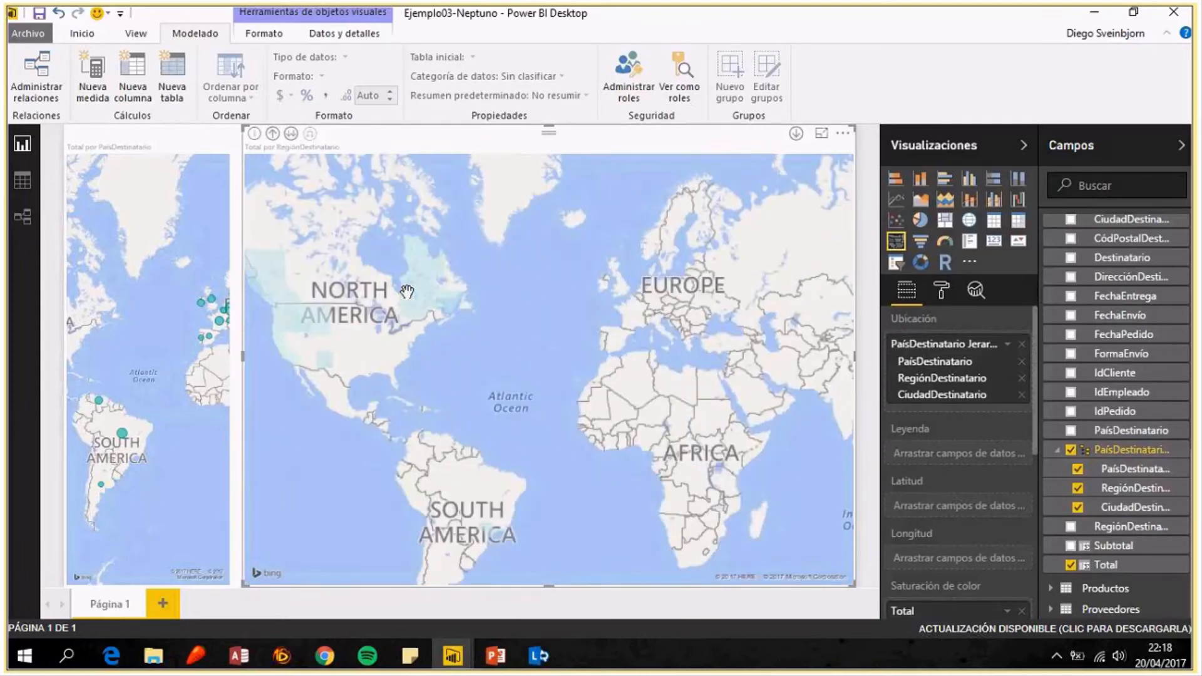
{"action": "scroll", "coordinate": [407, 292], "scroll_direction": "up", "scroll_amount": 1}
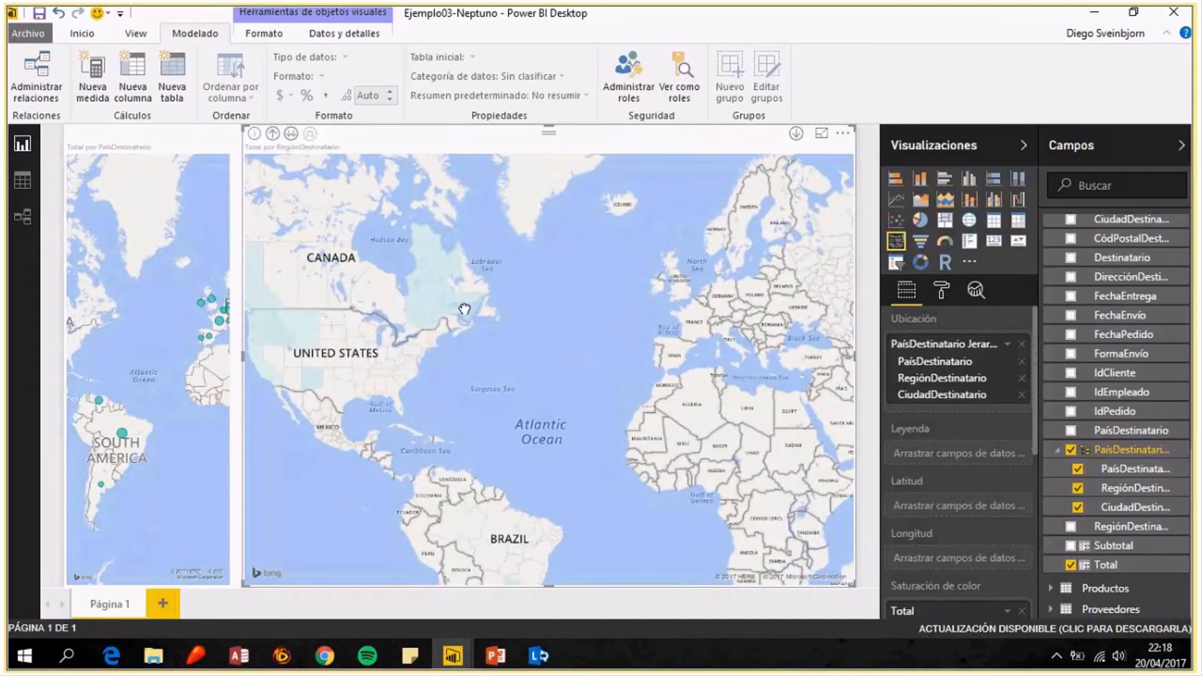
{"action": "left_click_drag", "start_coordinate": [464, 310], "coordinate": [606, 320]}
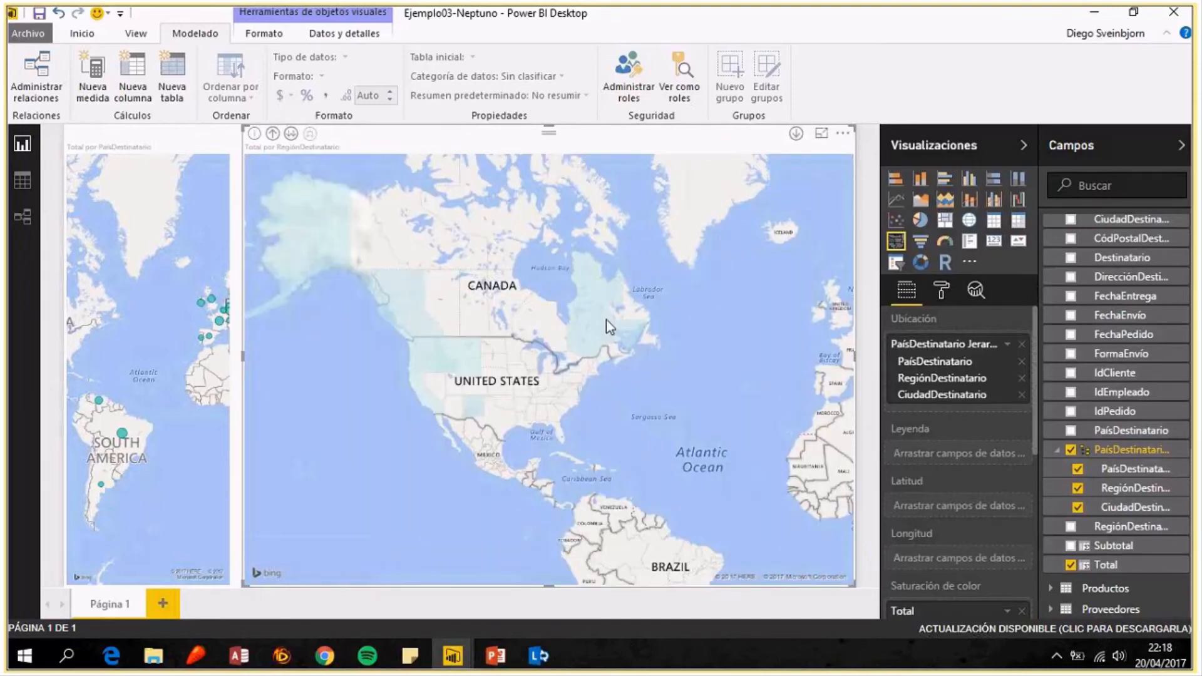
{"action": "scroll", "coordinate": [389, 290], "scroll_direction": "up", "scroll_amount": 3}
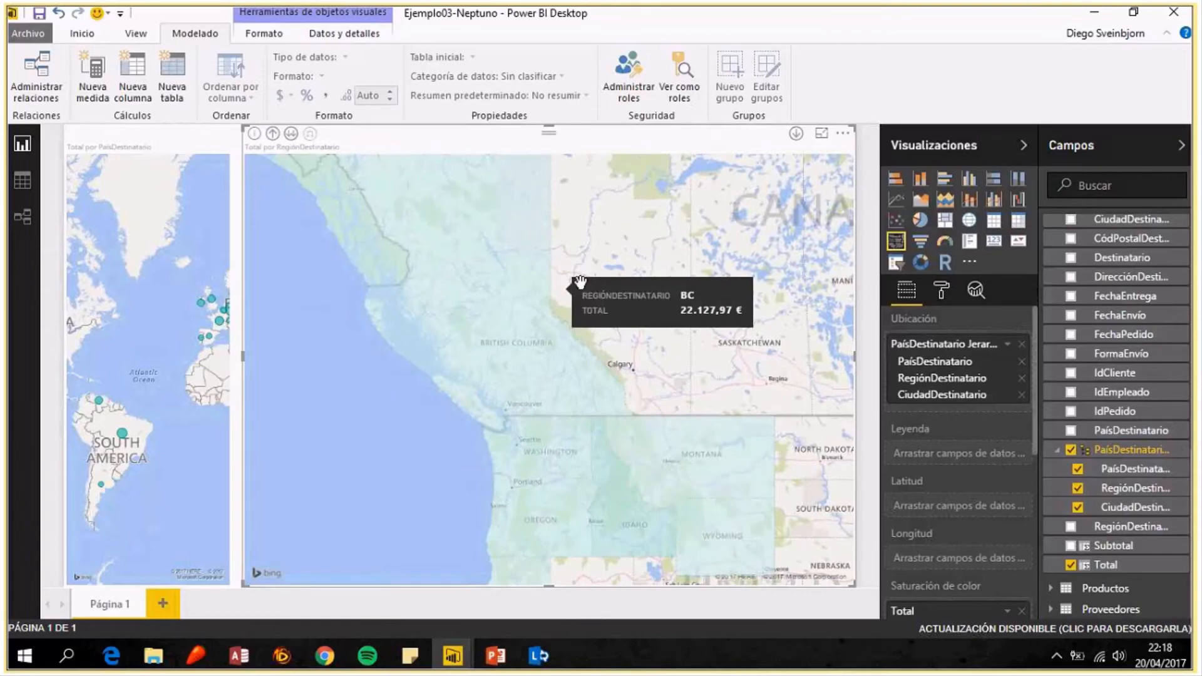
{"action": "scroll", "coordinate": [579, 283], "scroll_direction": "down", "scroll_amount": 3}
{"action": "scroll", "coordinate": [581, 283], "scroll_direction": "down", "scroll_amount": 1}
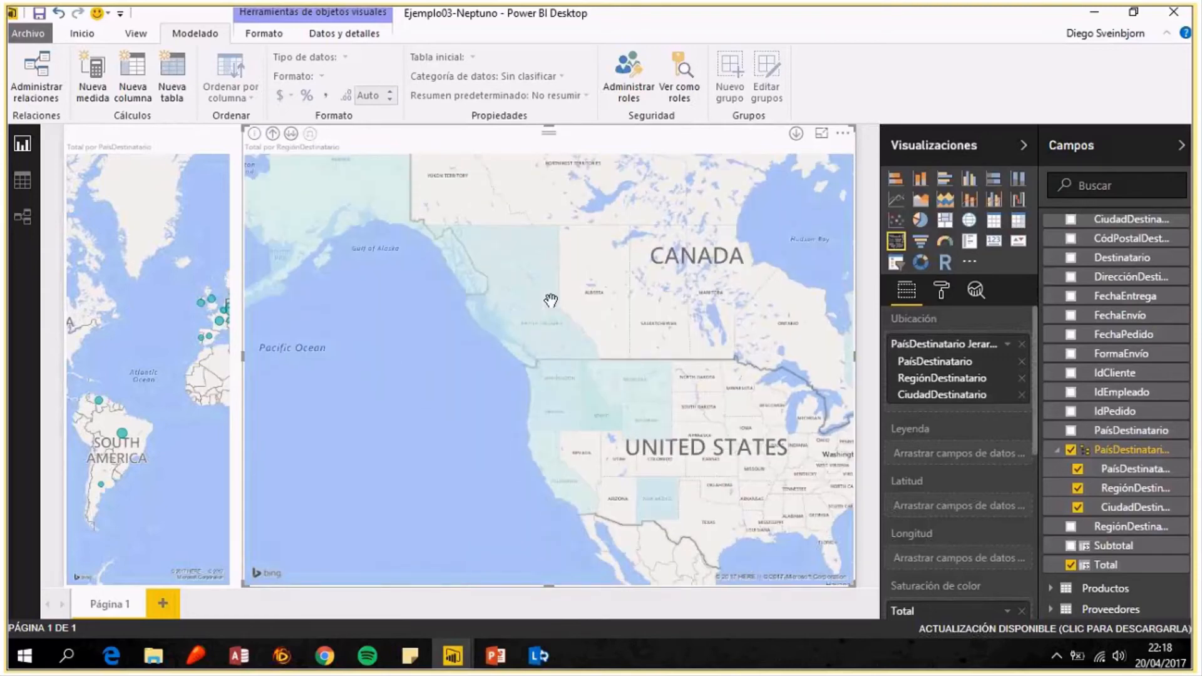
{"action": "scroll", "coordinate": [550, 300], "scroll_direction": "down", "scroll_amount": 2}
{"action": "scroll", "coordinate": [415, 354], "scroll_direction": "down", "scroll_amount": 1}
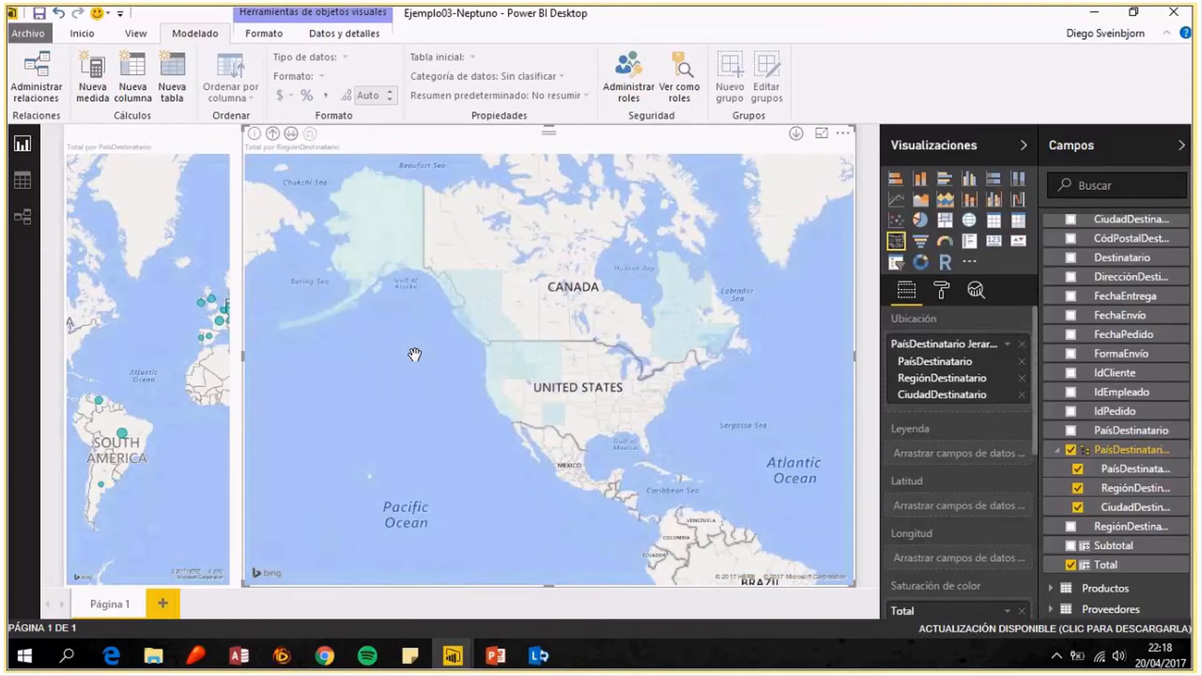
{"action": "scroll", "coordinate": [438, 347], "scroll_direction": "down", "scroll_amount": 1}
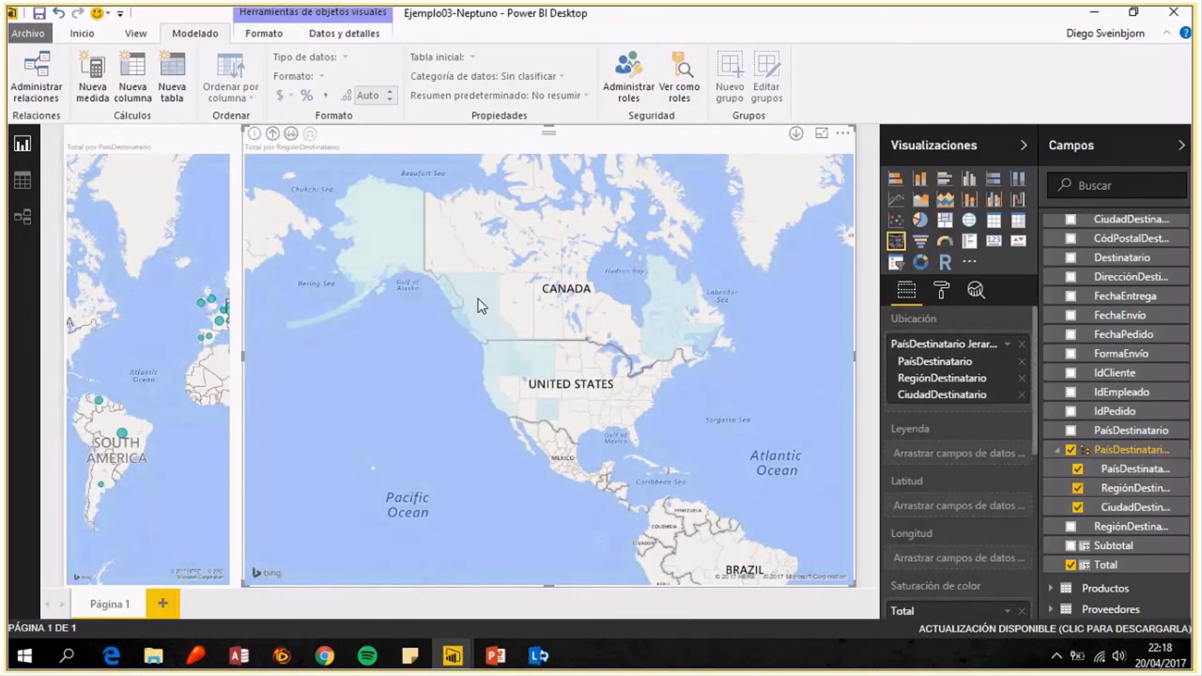
{"action": "mouse_move", "coordinate": [478, 300]}
{"action": "mouse_move", "coordinate": [517, 366]}
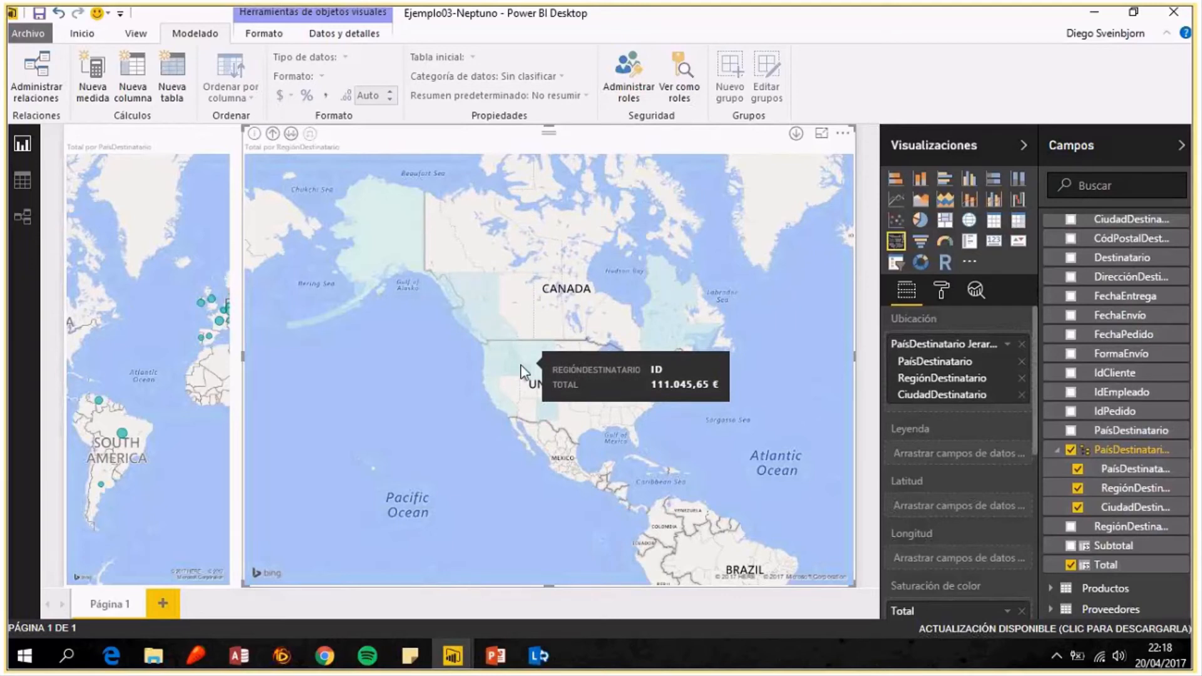
{"action": "mouse_move", "coordinate": [539, 410]}
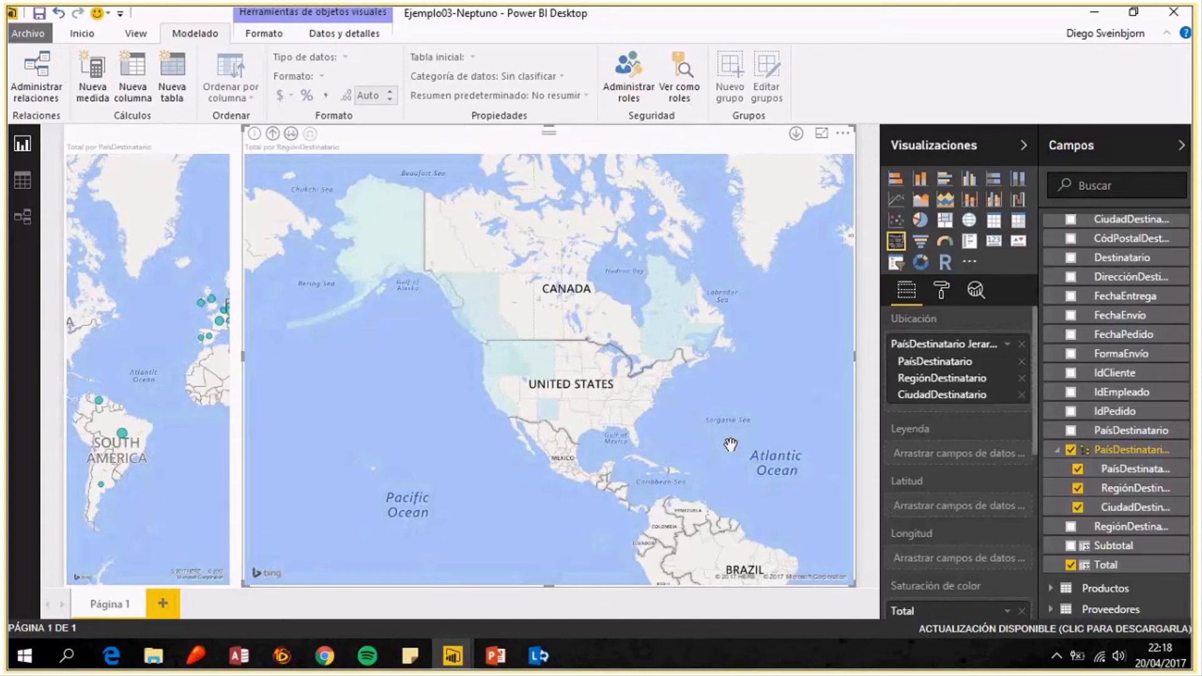
Examine the region-level totals across Europe on the filled map, including the shaded region in England.
{"action": "left_click_drag", "start_coordinate": [643, 382], "coordinate": [435, 313]}
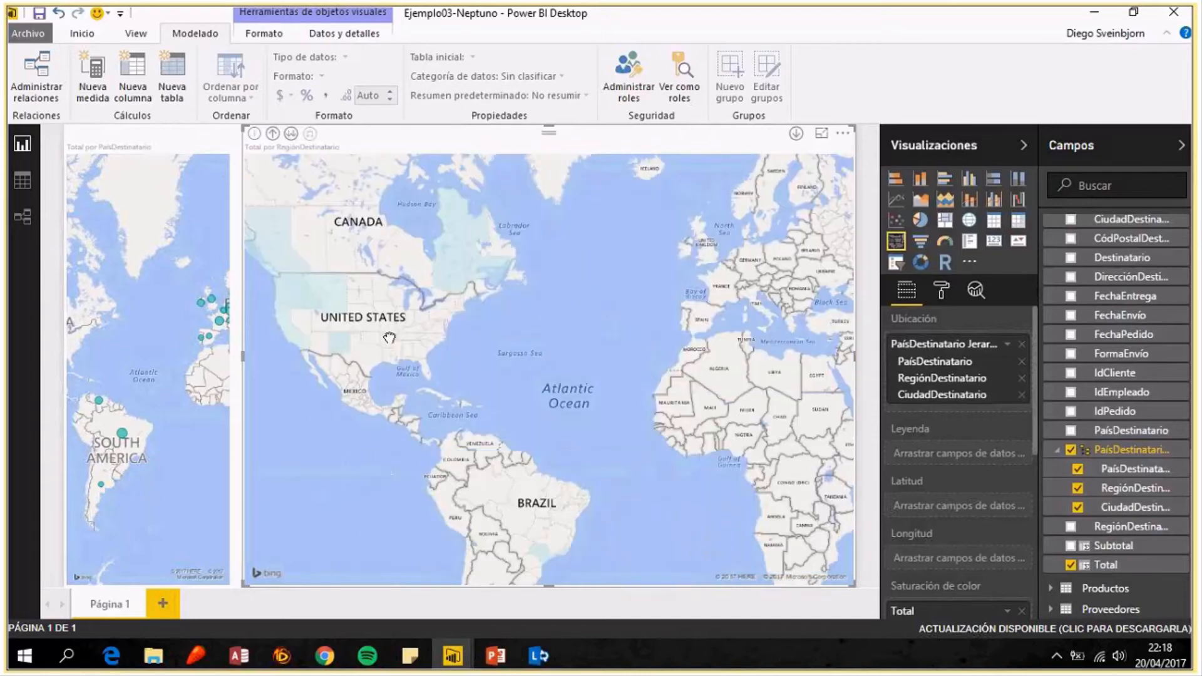
{"action": "left_click_drag", "start_coordinate": [601, 248], "coordinate": [508, 246]}
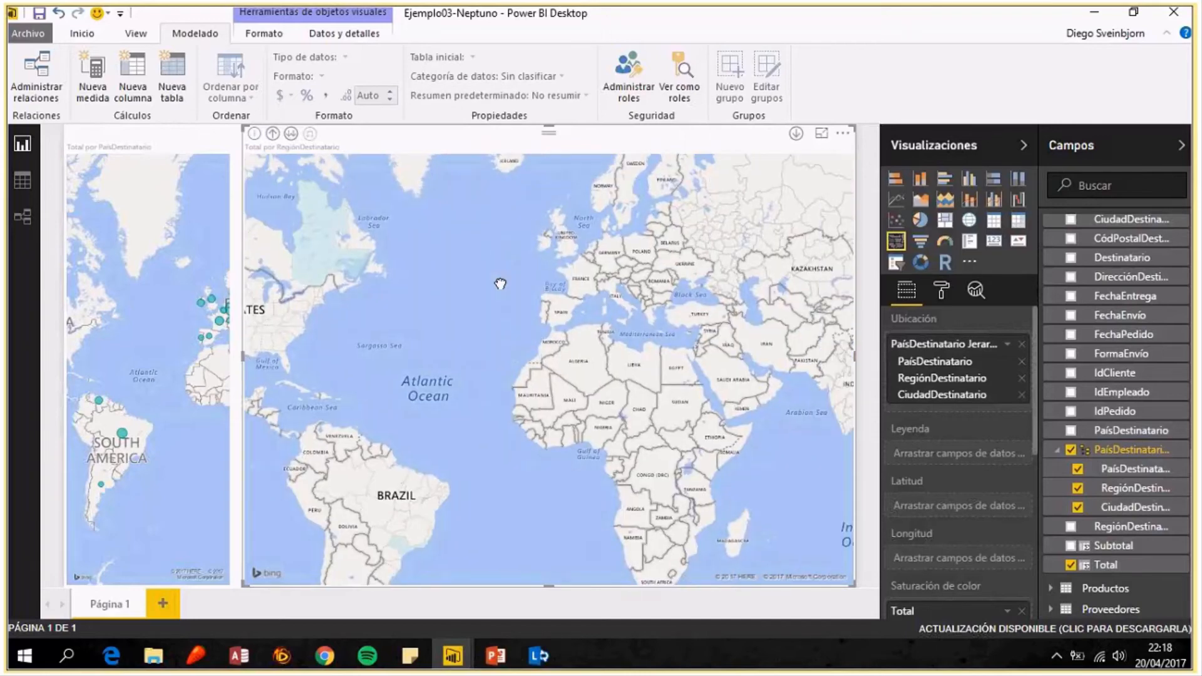
{"action": "left_click_drag", "start_coordinate": [505, 299], "coordinate": [506, 319]}
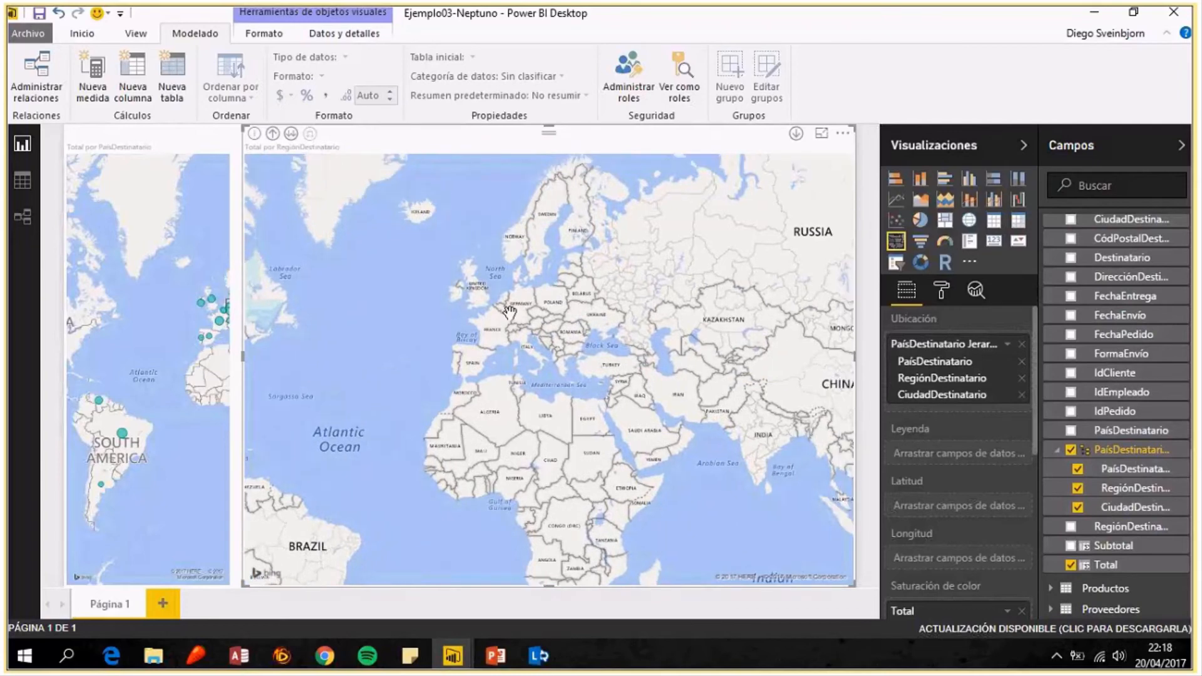
{"action": "scroll", "coordinate": [509, 309], "scroll_direction": "up", "scroll_amount": 2}
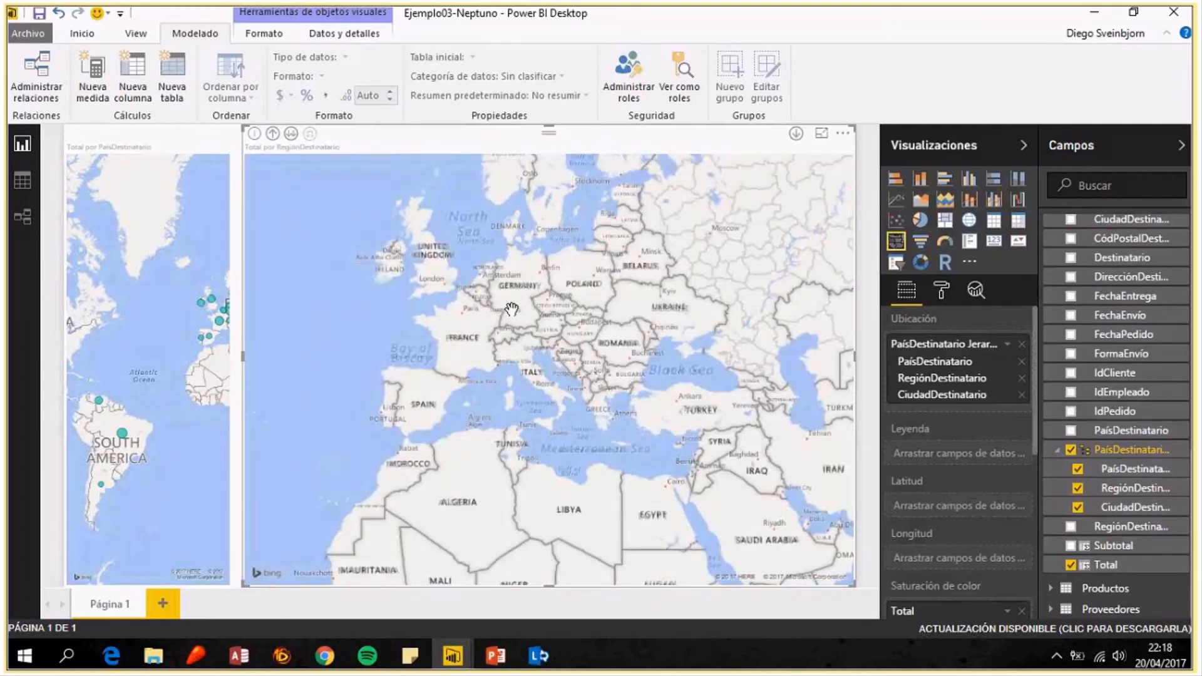
{"action": "scroll", "coordinate": [511, 309], "scroll_direction": "up", "scroll_amount": 2}
{"action": "scroll", "coordinate": [341, 307], "scroll_direction": "up", "scroll_amount": 2}
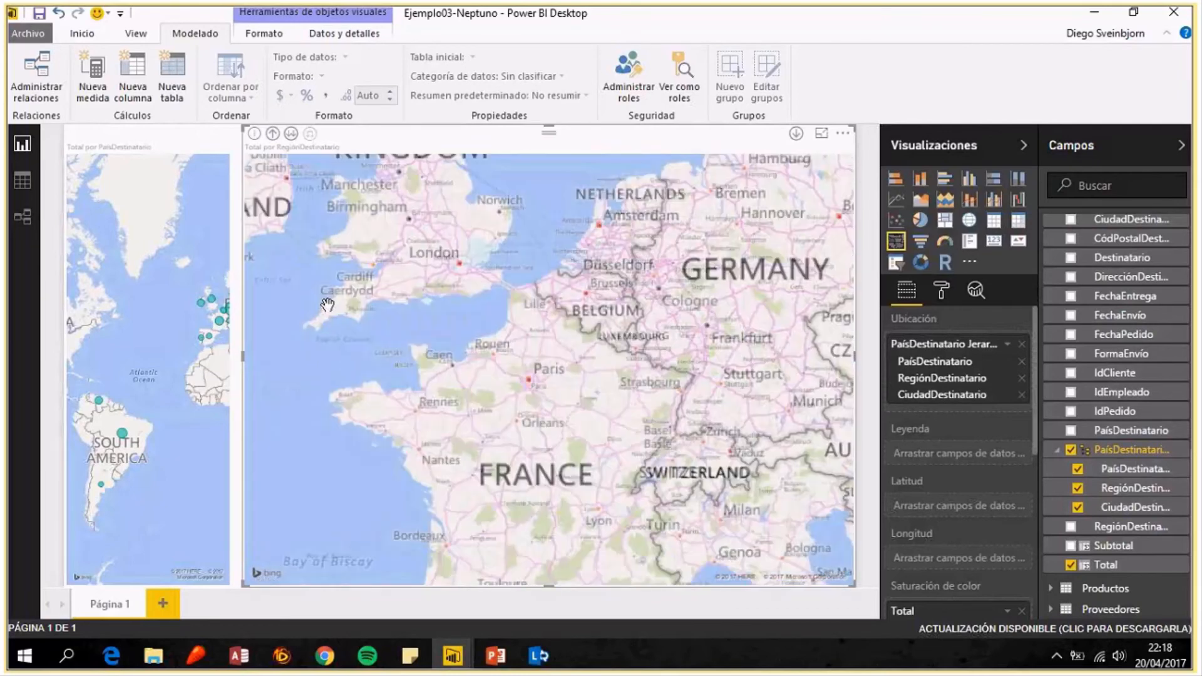
{"action": "left_click_drag", "start_coordinate": [328, 305], "coordinate": [453, 354]}
{"action": "scroll", "coordinate": [598, 303], "scroll_direction": "down", "scroll_amount": 2}
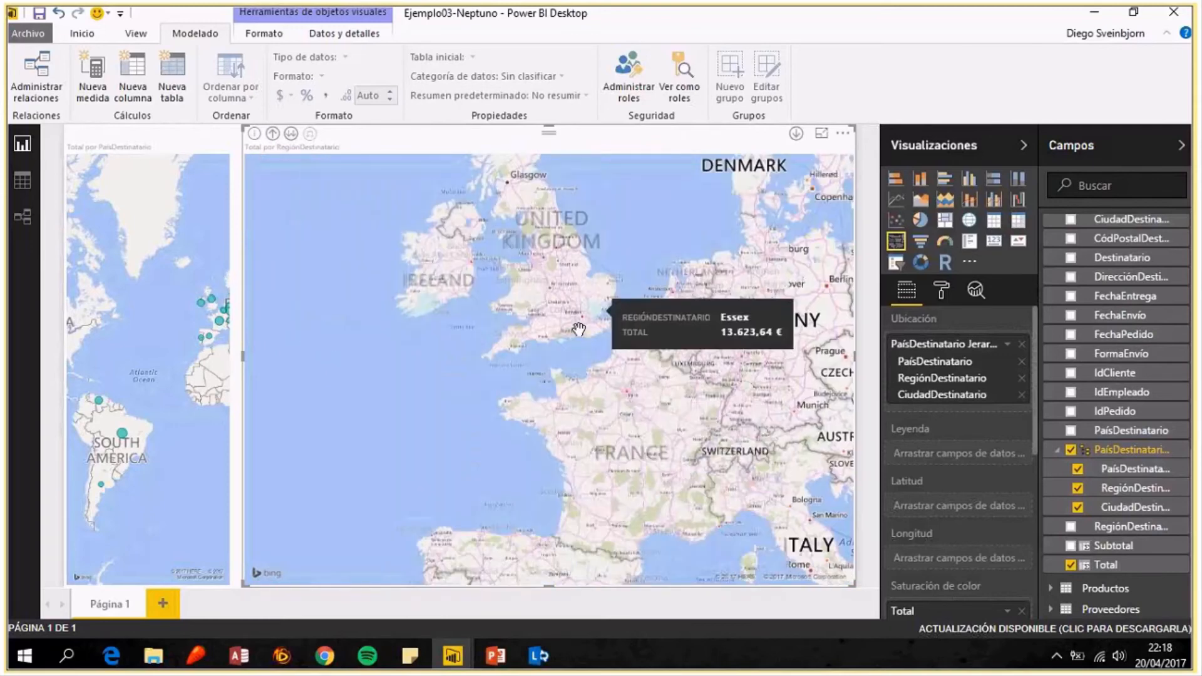
{"action": "scroll", "coordinate": [578, 328], "scroll_direction": "down", "scroll_amount": 3}
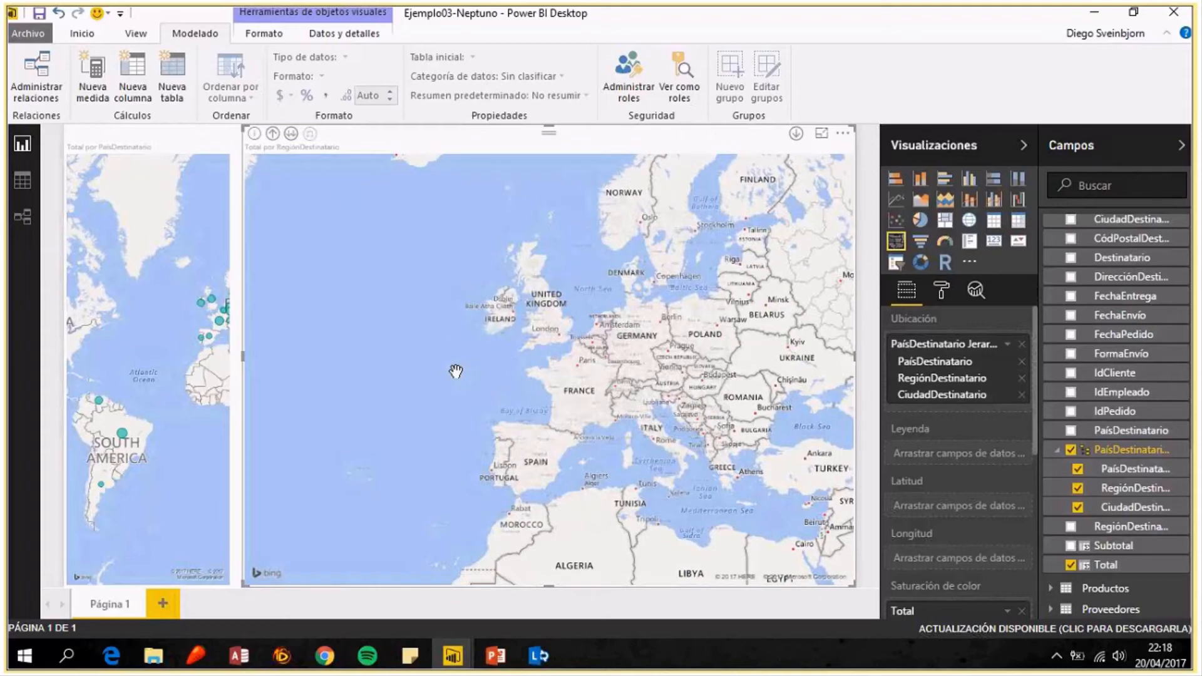
Examine the total of the shaded region in Brazil on the filled map.
{"action": "scroll", "coordinate": [477, 298], "scroll_direction": "down", "scroll_amount": 2}
{"action": "left_click_drag", "start_coordinate": [477, 299], "coordinate": [488, 291]}
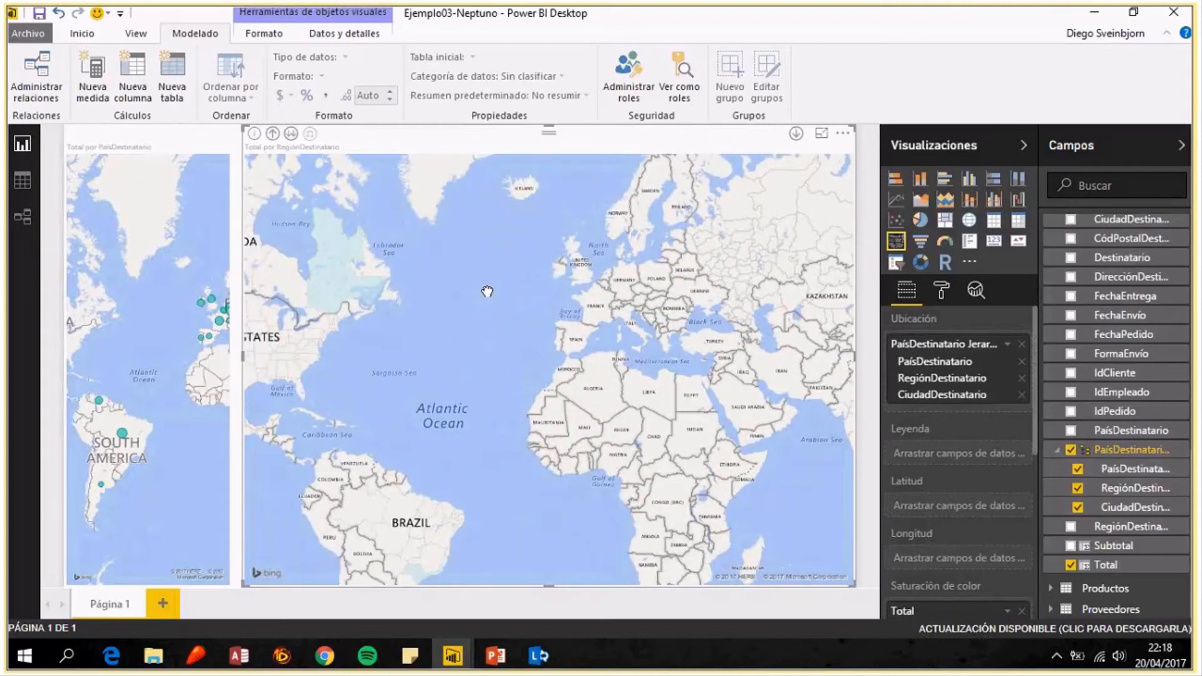
{"action": "left_click_drag", "start_coordinate": [455, 579], "coordinate": [491, 400]}
{"action": "mouse_move", "coordinate": [449, 399]}
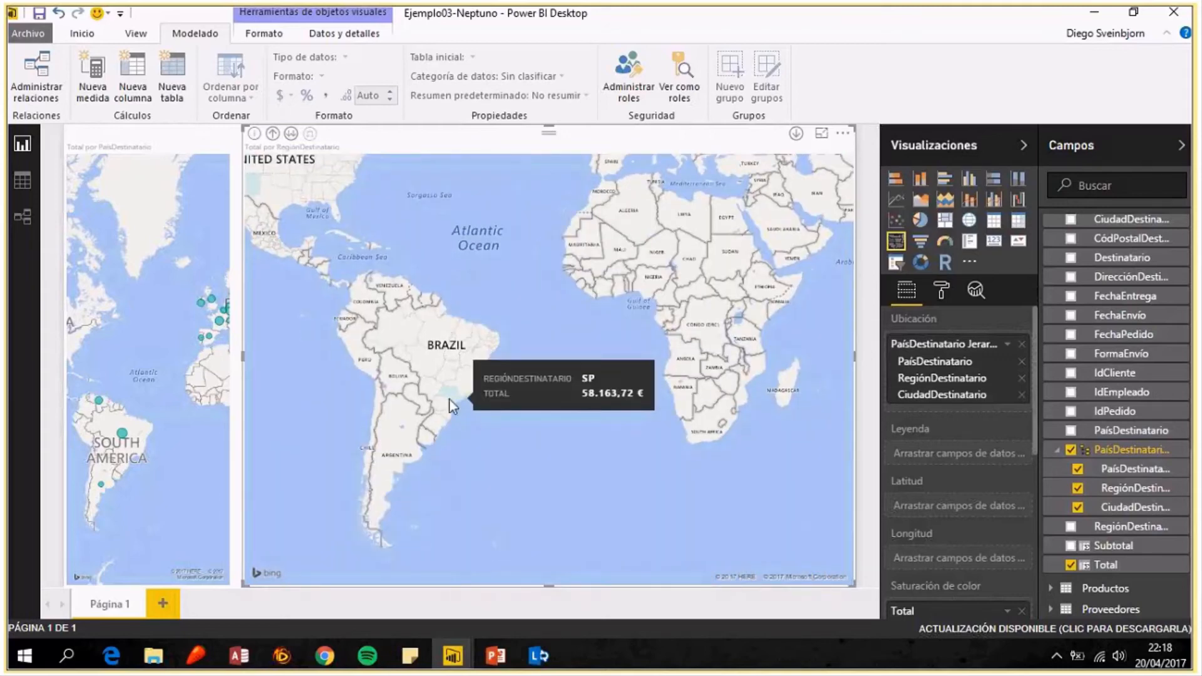
Move the filled map to the CiudadDestinatario level and look at the eastern United States.
{"action": "left_click_drag", "start_coordinate": [448, 320], "coordinate": [495, 478]}
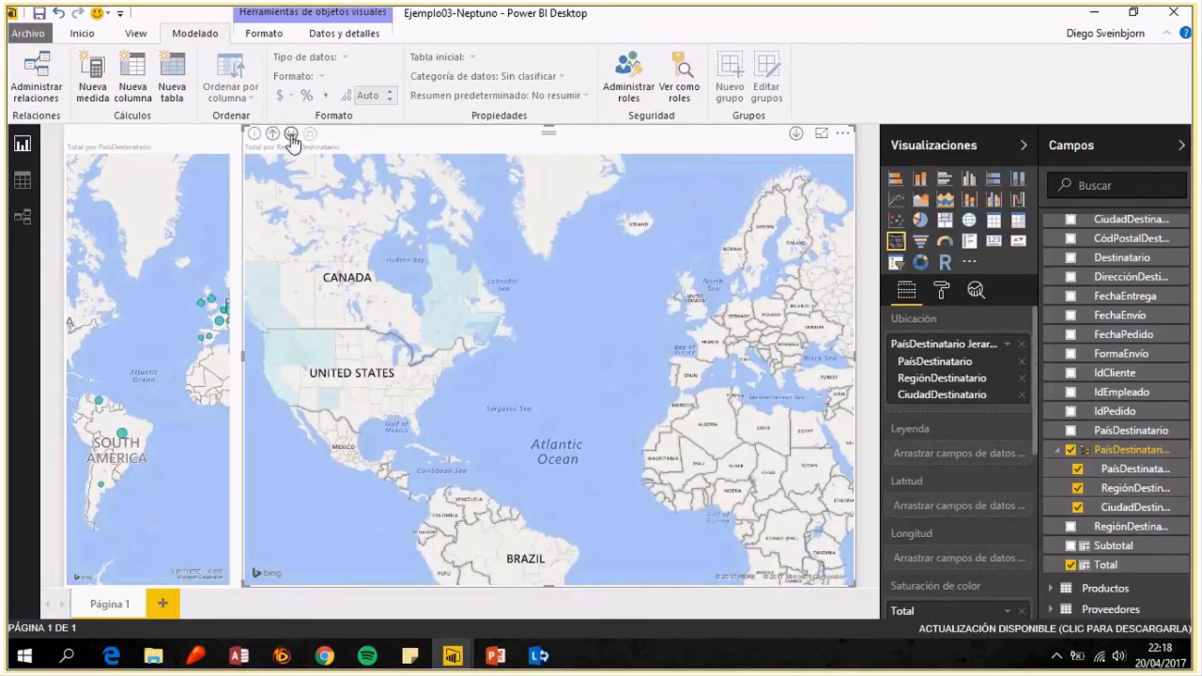
{"action": "left_click", "coordinate": [291, 134]}
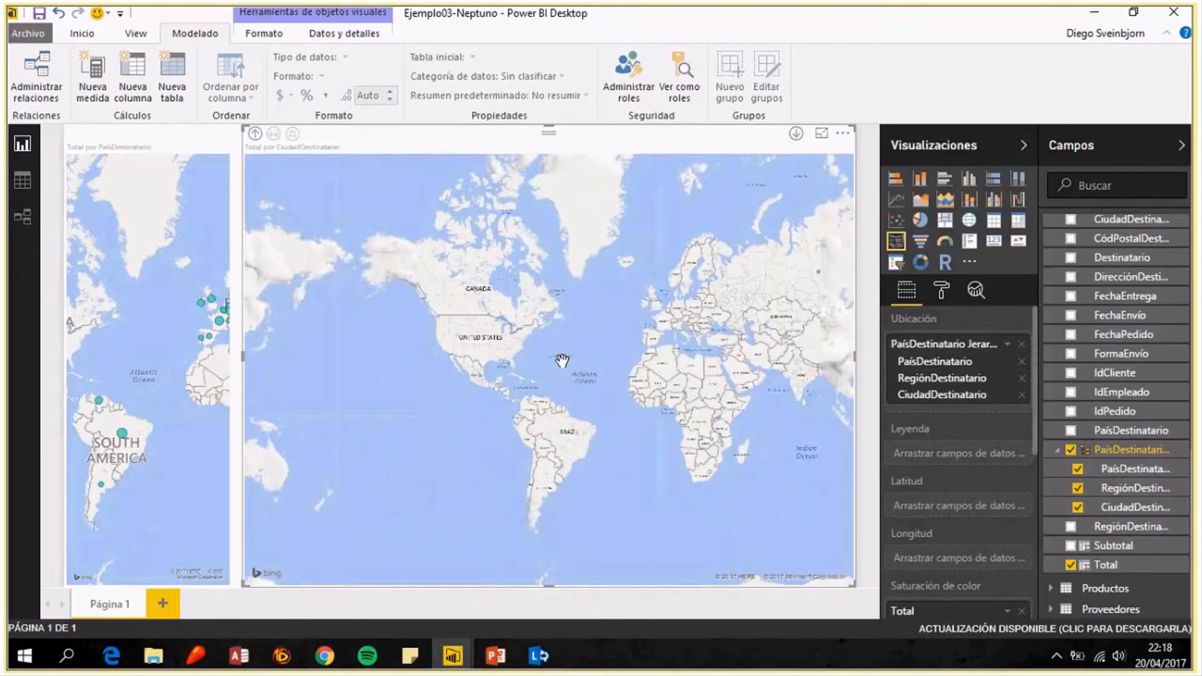
{"action": "scroll", "coordinate": [512, 348], "scroll_direction": "up", "scroll_amount": 4}
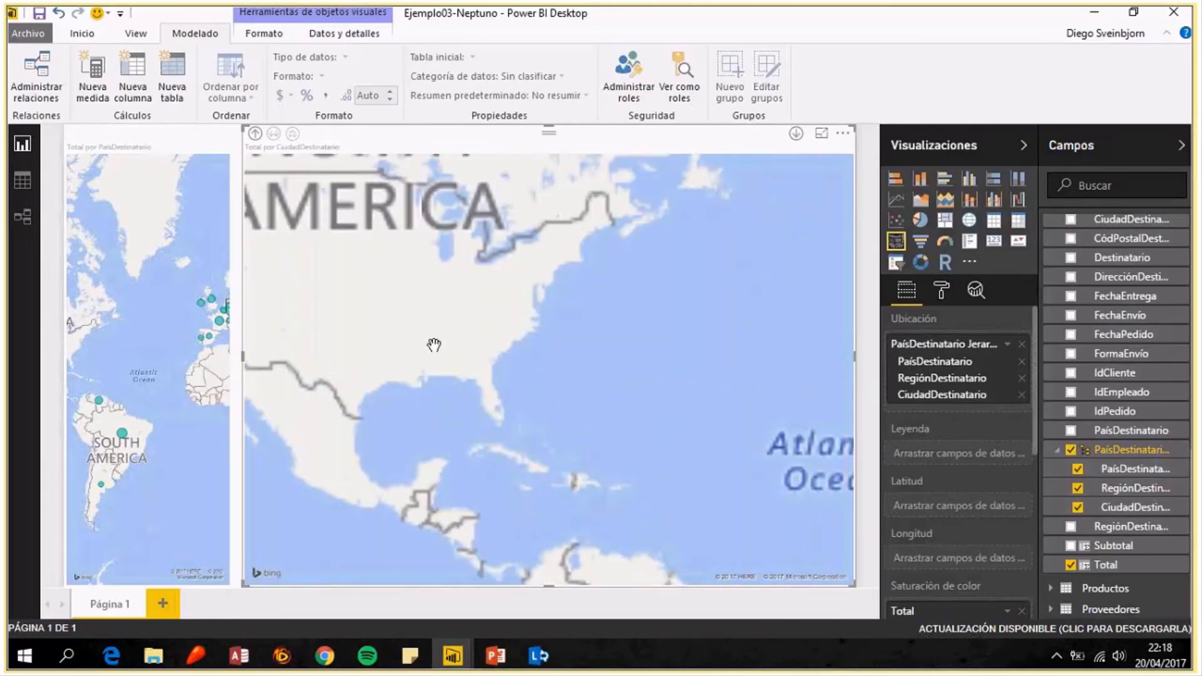
{"action": "scroll", "coordinate": [434, 345], "scroll_direction": "up", "scroll_amount": 1}
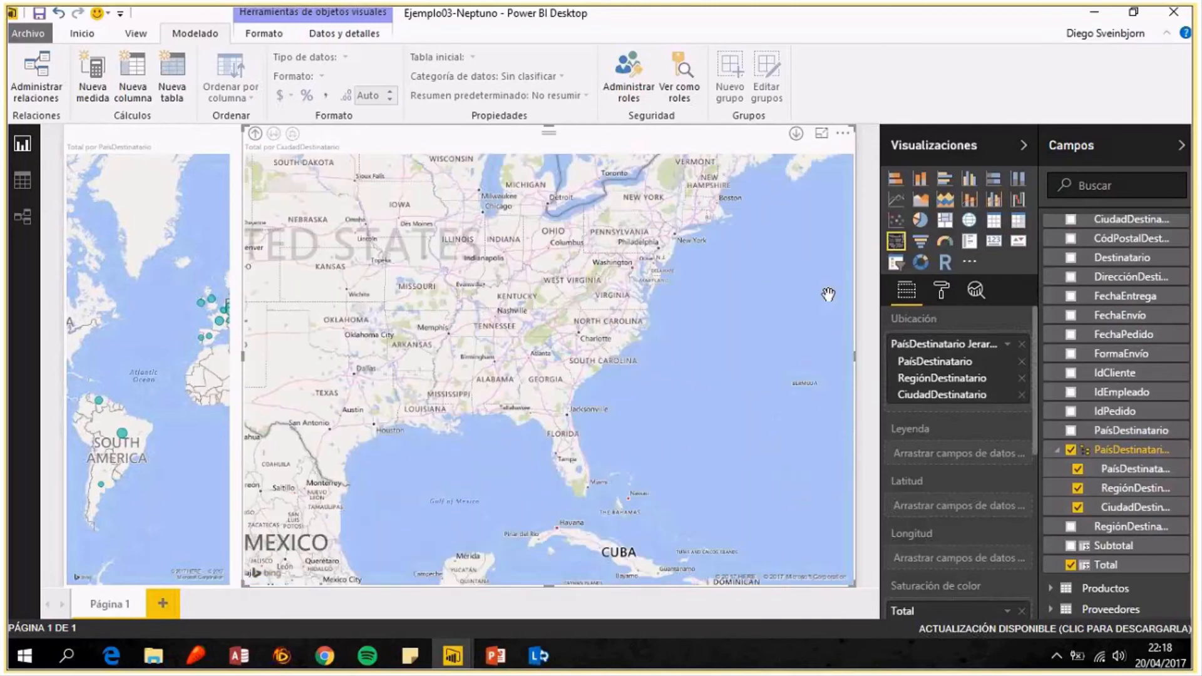
Set the maximum data color of the filled map to a strong blue.
{"action": "left_click", "coordinate": [941, 291]}
{"action": "left_click", "coordinate": [928, 324]}
{"action": "left_click", "coordinate": [1008, 449]}
{"action": "left_click", "coordinate": [919, 604]}
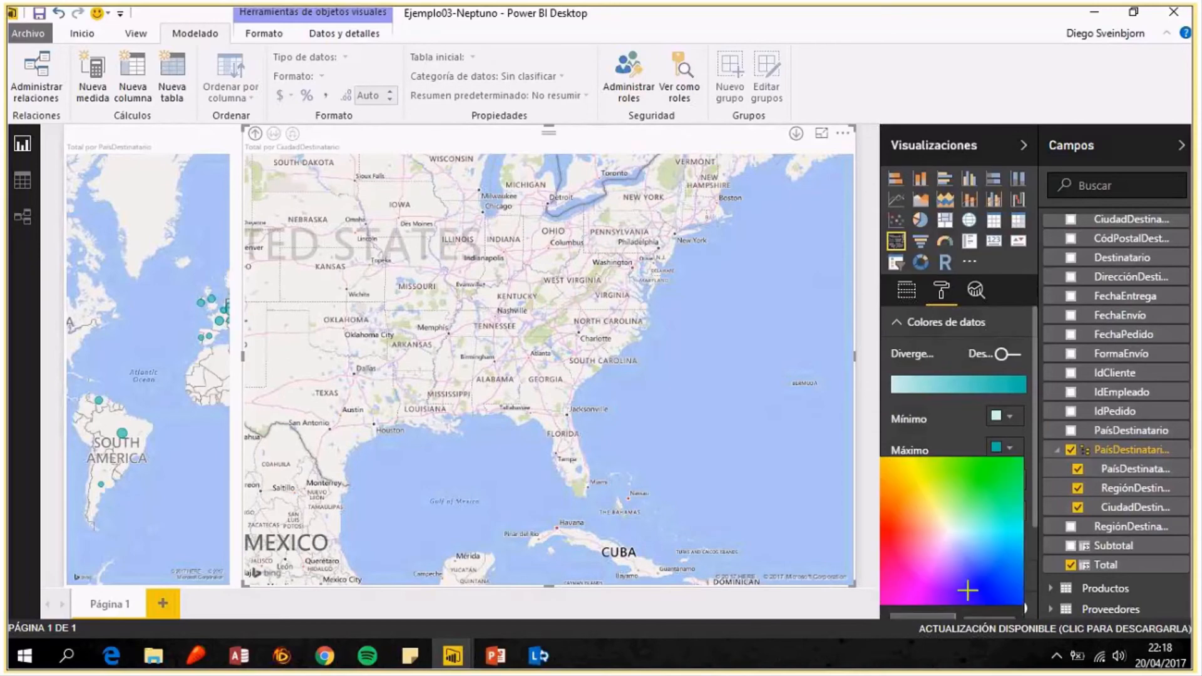
{"action": "left_click", "coordinate": [984, 595]}
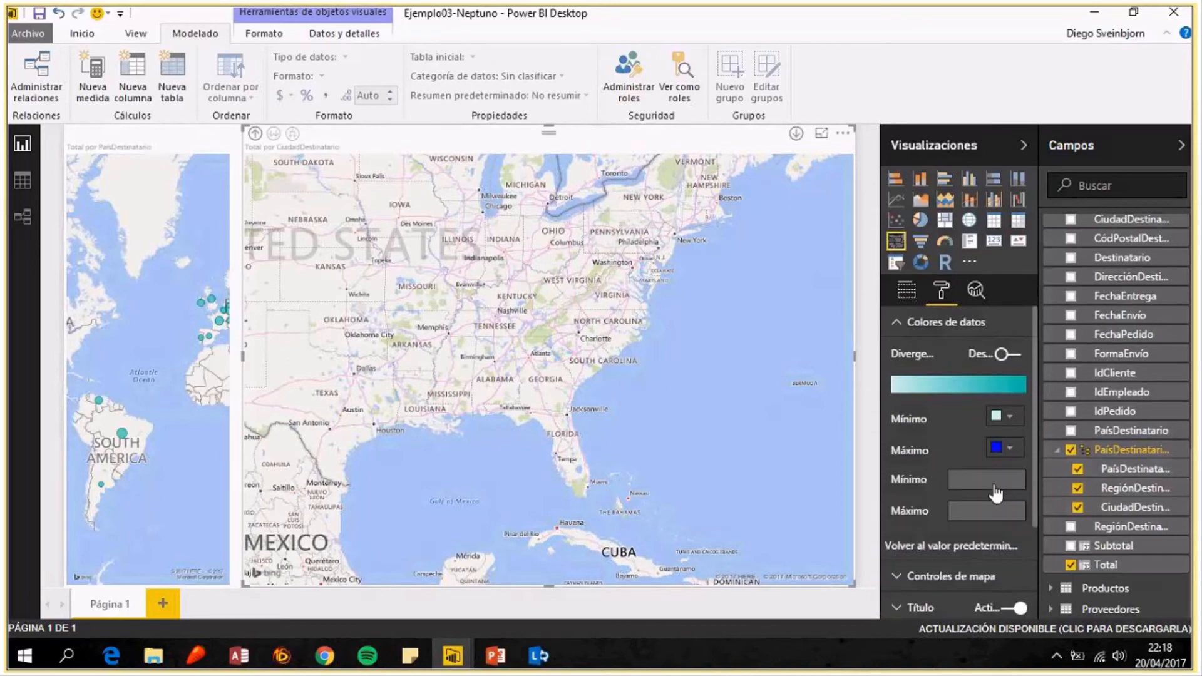
Locate the shaded city of Boise in Idaho on the filled map and examine its total.
{"action": "scroll", "coordinate": [529, 346], "scroll_direction": "up", "scroll_amount": 3}
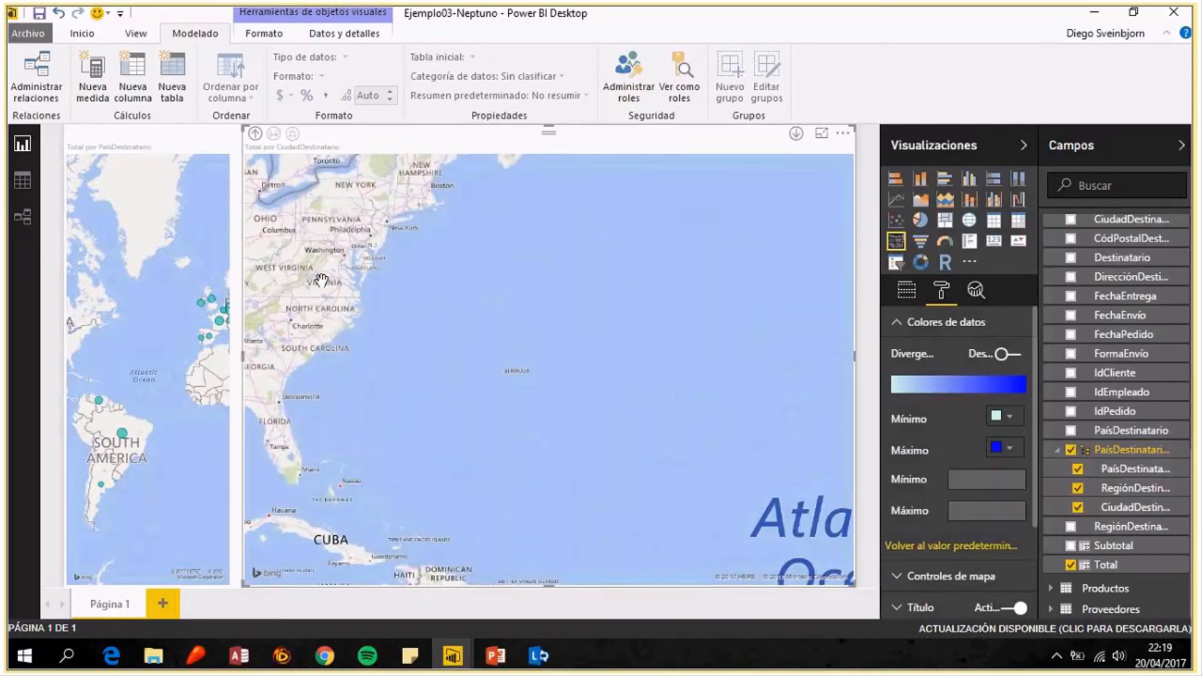
{"action": "left_click_drag", "start_coordinate": [321, 279], "coordinate": [647, 324]}
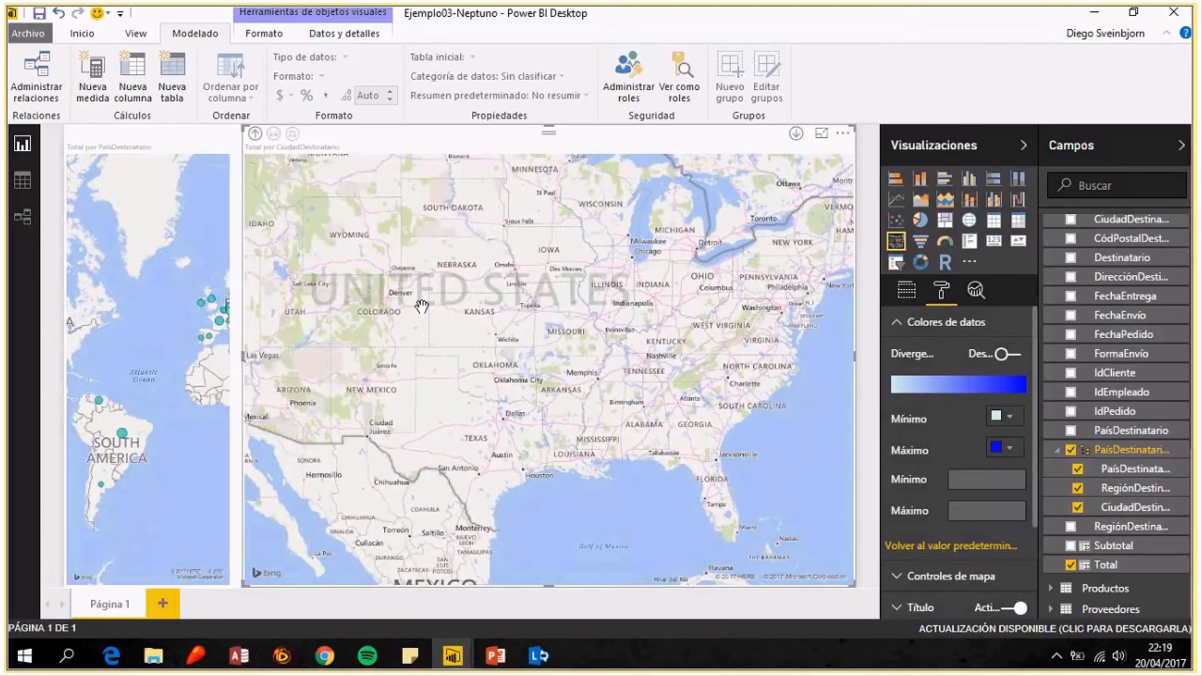
{"action": "left_click_drag", "start_coordinate": [421, 306], "coordinate": [557, 357]}
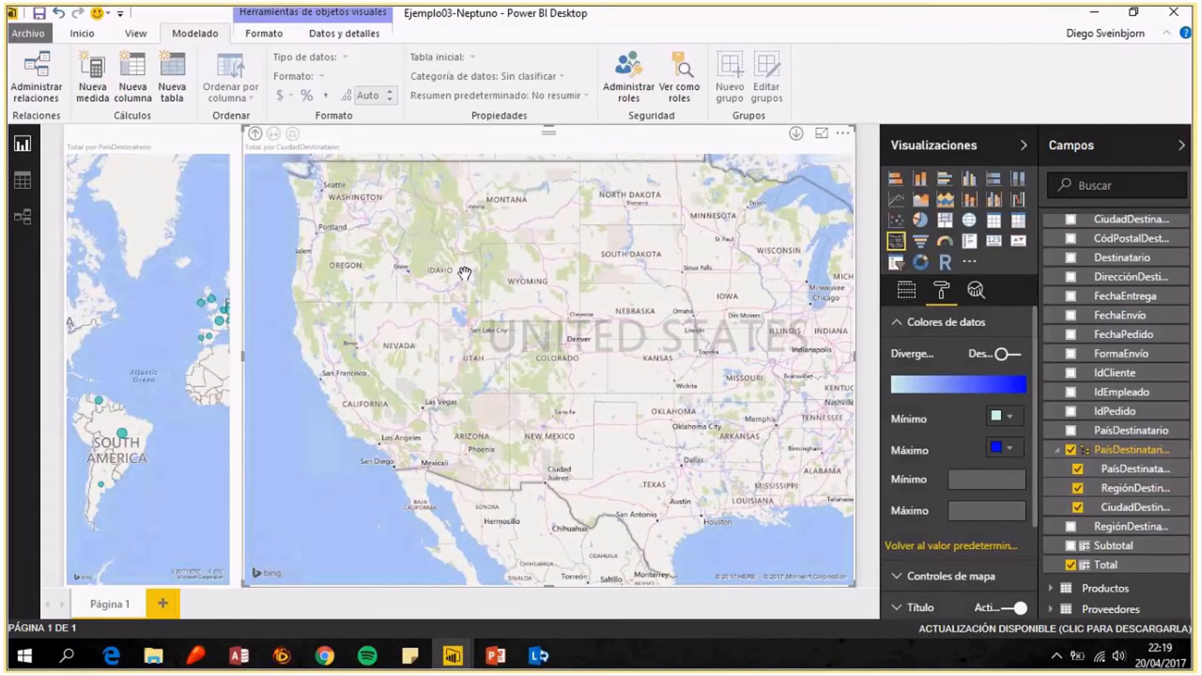
{"action": "scroll", "coordinate": [461, 276], "scroll_direction": "up", "scroll_amount": 2}
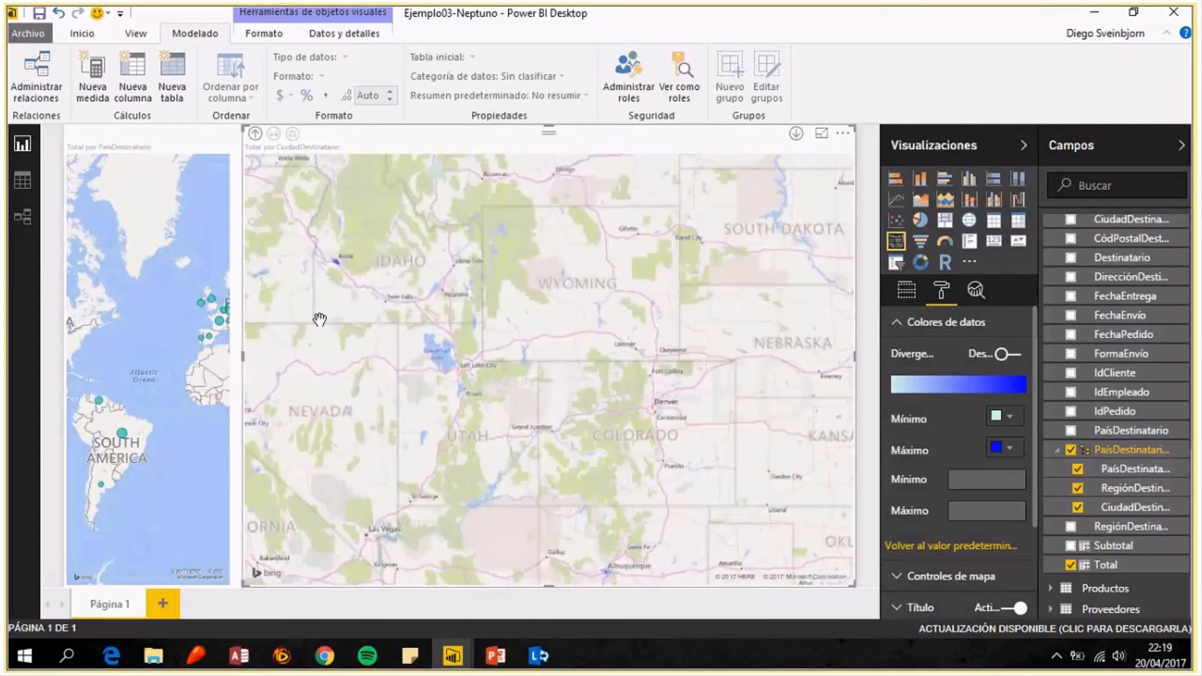
{"action": "left_click_drag", "start_coordinate": [319, 320], "coordinate": [476, 340]}
{"action": "scroll", "coordinate": [479, 341], "scroll_direction": "up", "scroll_amount": 3}
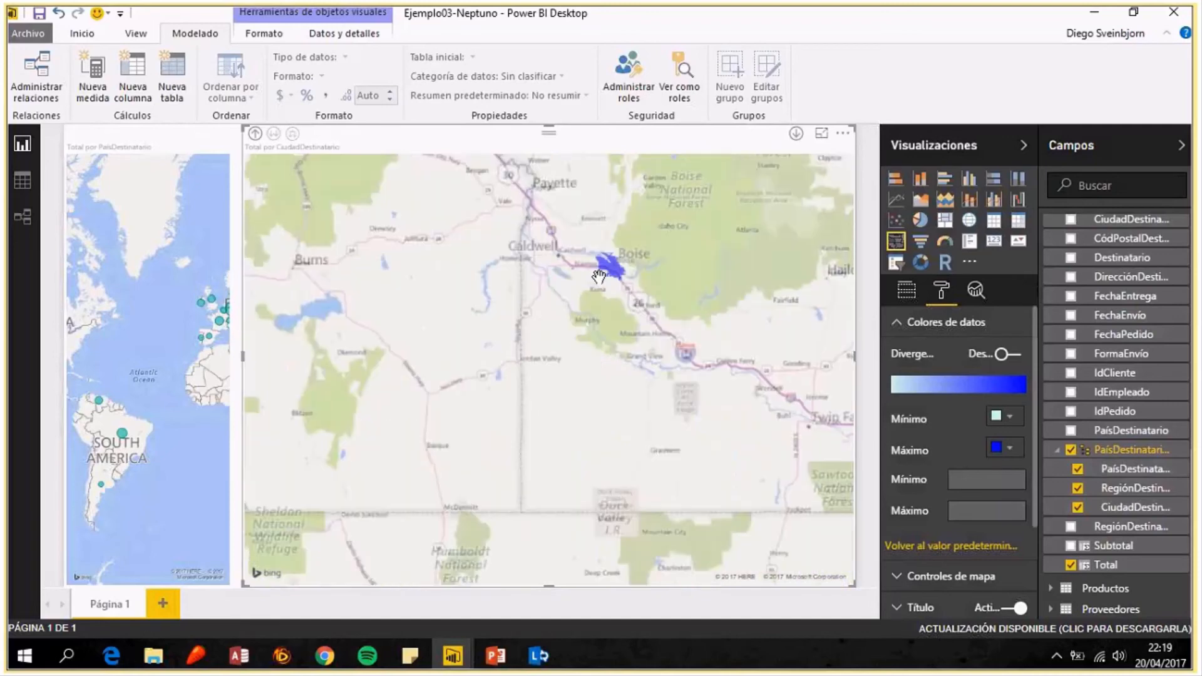
{"action": "mouse_move", "coordinate": [607, 271]}
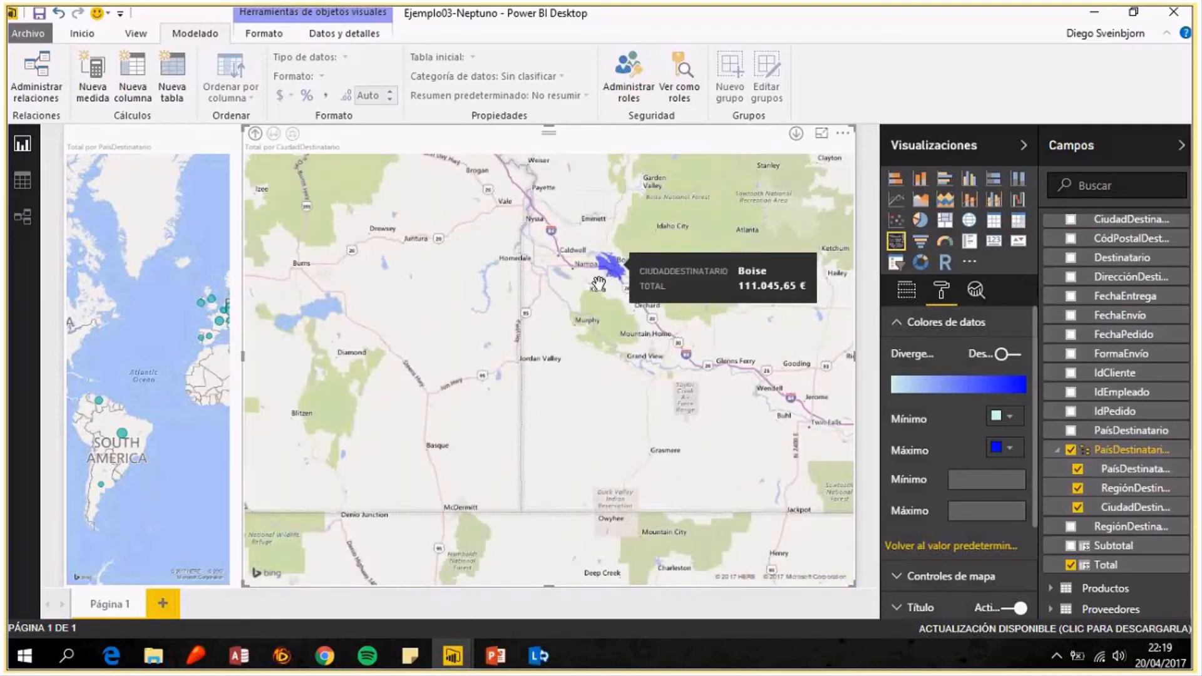
Examine the shading of the destination cities across Spain and Portugal on the filled map.
{"action": "scroll", "coordinate": [598, 283], "scroll_direction": "down", "scroll_amount": 2}
{"action": "scroll", "coordinate": [550, 290], "scroll_direction": "down", "scroll_amount": 2}
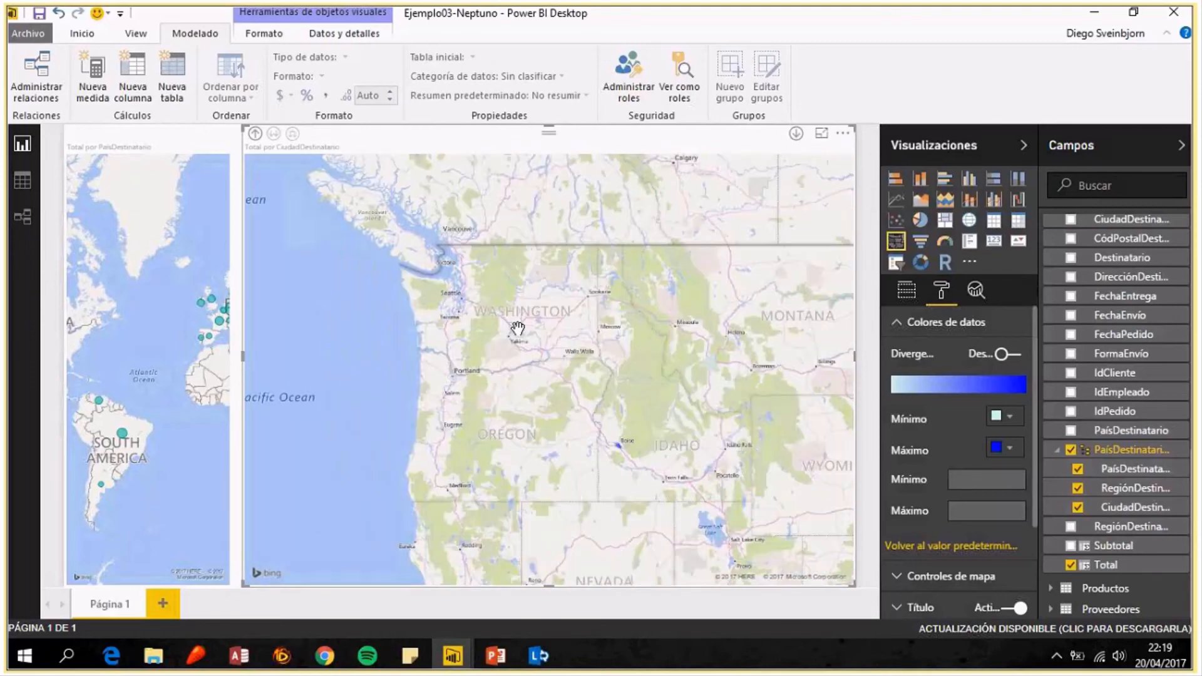
{"action": "scroll", "coordinate": [658, 345], "scroll_direction": "down", "scroll_amount": 2}
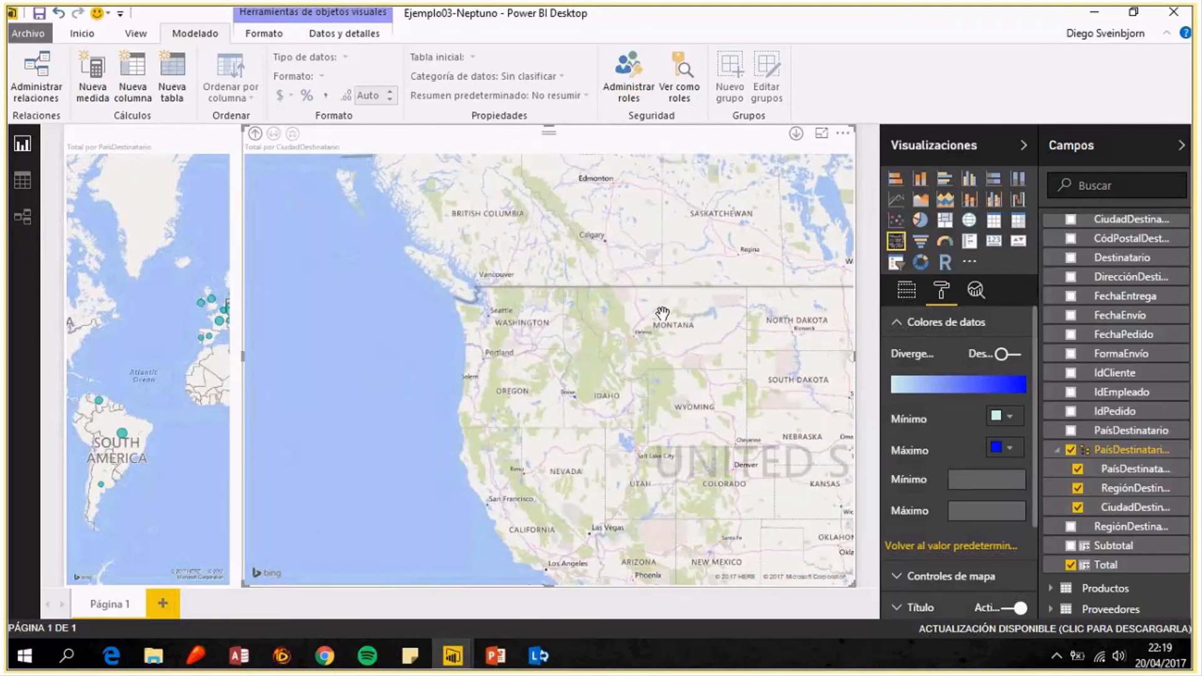
{"action": "left_click_drag", "start_coordinate": [663, 313], "coordinate": [442, 295]}
{"action": "scroll", "coordinate": [442, 295], "scroll_direction": "down", "scroll_amount": 1}
{"action": "left_click_drag", "start_coordinate": [662, 322], "coordinate": [483, 301]}
{"action": "left_click_drag", "start_coordinate": [808, 303], "coordinate": [320, 279]}
{"action": "scroll", "coordinate": [504, 294], "scroll_direction": "up", "scroll_amount": 3}
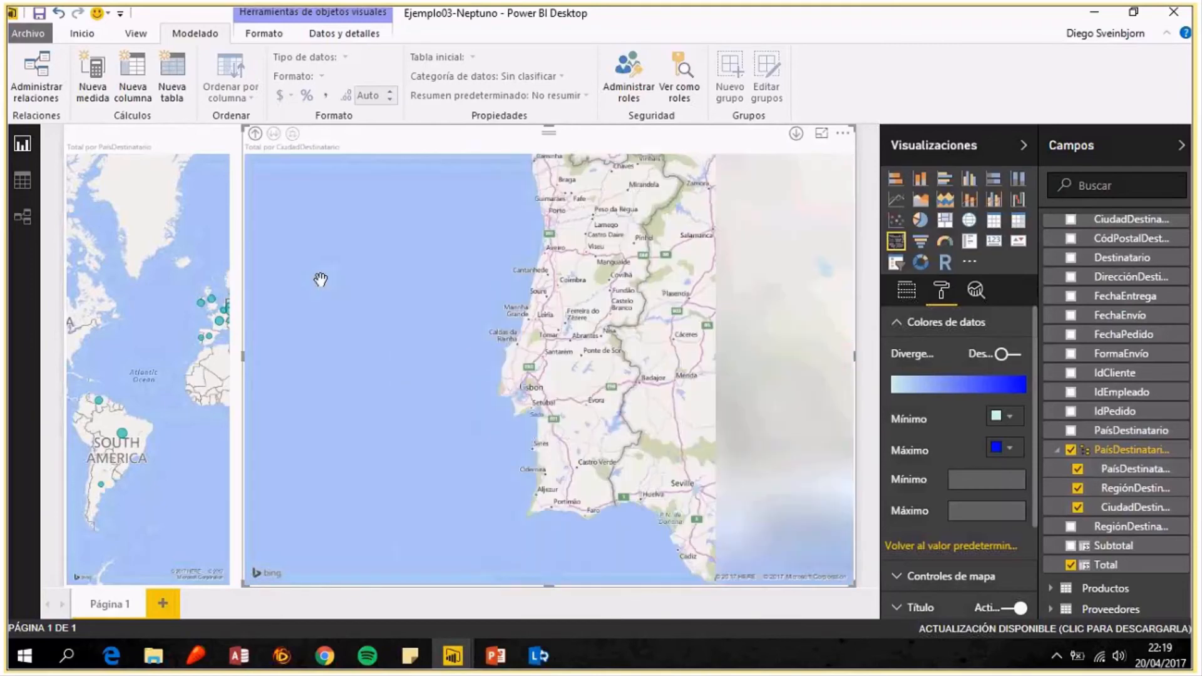
{"action": "left_click_drag", "start_coordinate": [718, 294], "coordinate": [547, 294]}
{"action": "scroll", "coordinate": [606, 290], "scroll_direction": "up", "scroll_amount": 2}
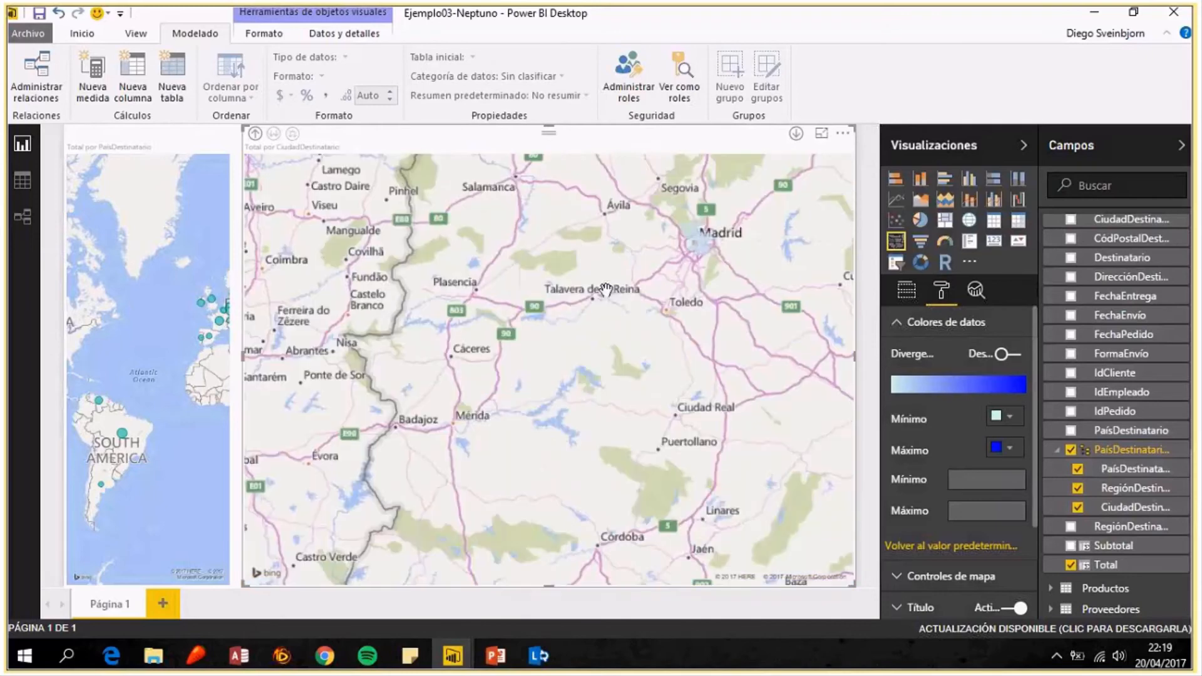
{"action": "scroll", "coordinate": [605, 290], "scroll_direction": "up", "scroll_amount": 1}
{"action": "left_click_drag", "start_coordinate": [742, 234], "coordinate": [558, 298]}
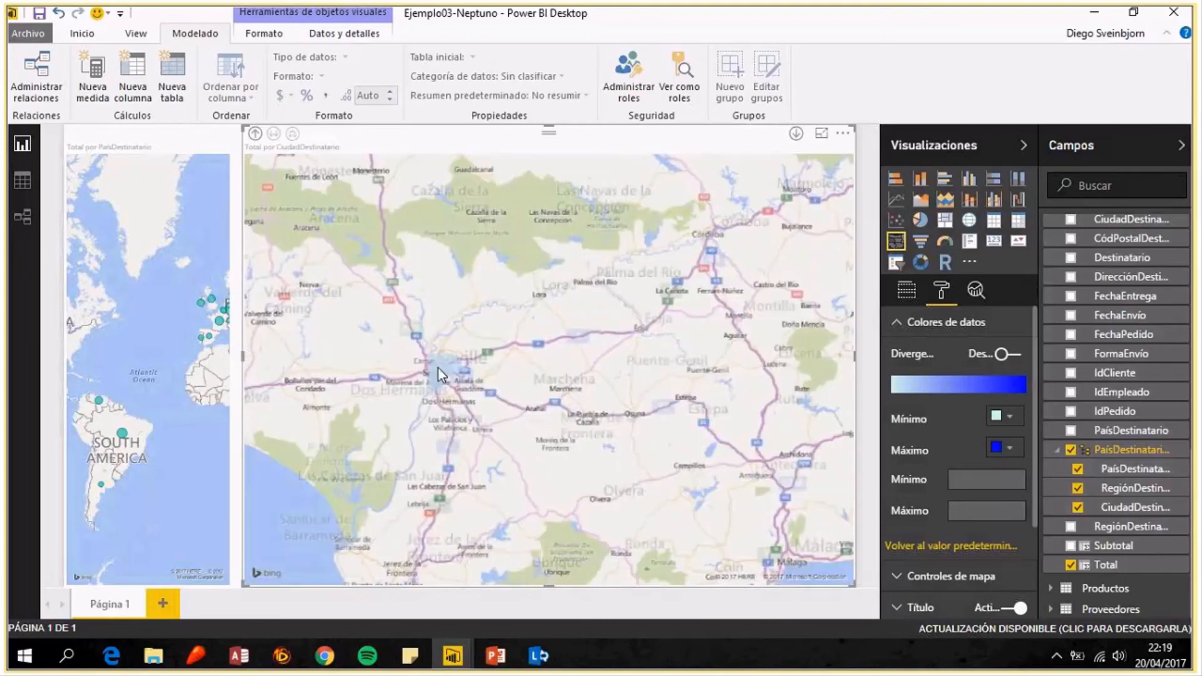
{"action": "scroll", "coordinate": [536, 266], "scroll_direction": "down", "scroll_amount": 1}
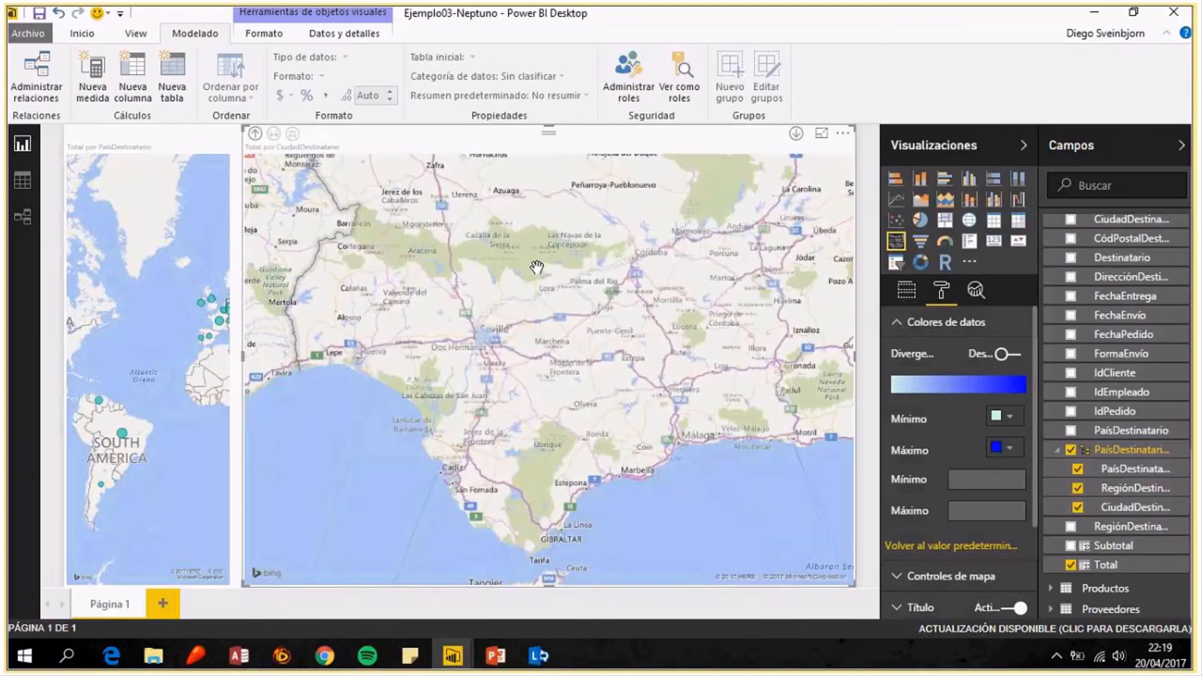
{"action": "scroll", "coordinate": [536, 267], "scroll_direction": "down", "scroll_amount": 1}
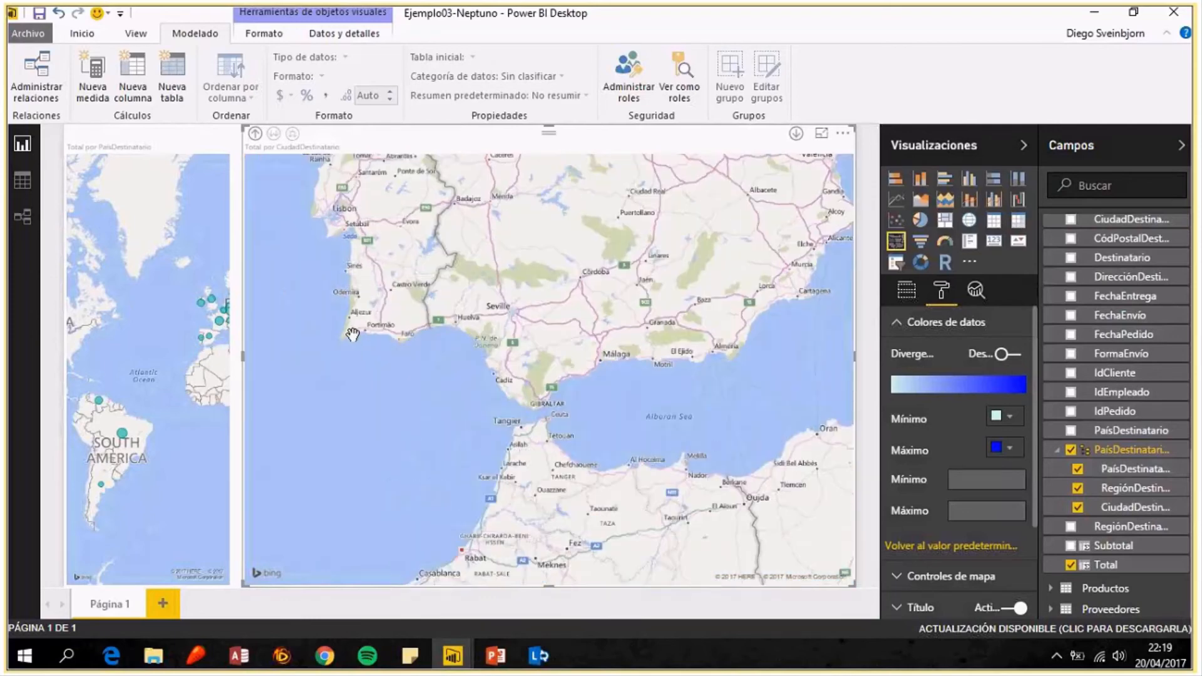
Narrow the filled map from its inner edge and widen the bubble map across most of the page.
{"action": "left_click_drag", "start_coordinate": [244, 355], "coordinate": [524, 355]}
{"action": "left_click", "coordinate": [213, 355]}
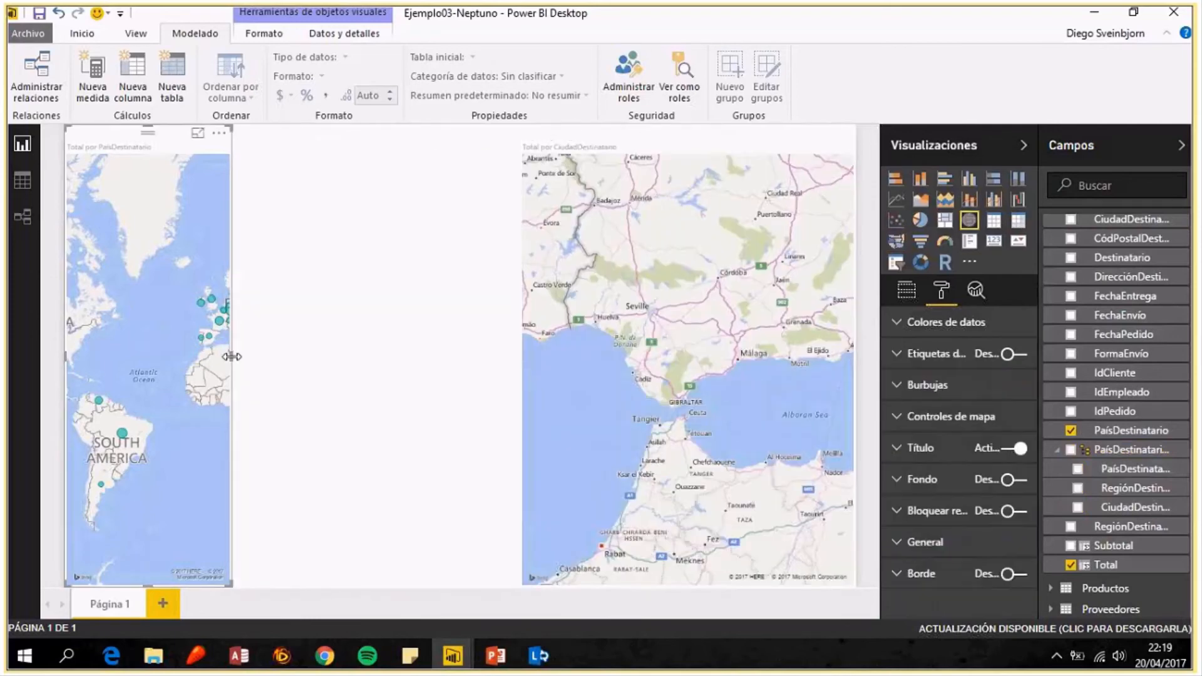
{"action": "left_click_drag", "start_coordinate": [230, 355], "coordinate": [795, 393]}
Replace PaísDestinatario with the PaísDestinatario hierarchy as the bubble map's location.
{"action": "left_click", "coordinate": [906, 289]}
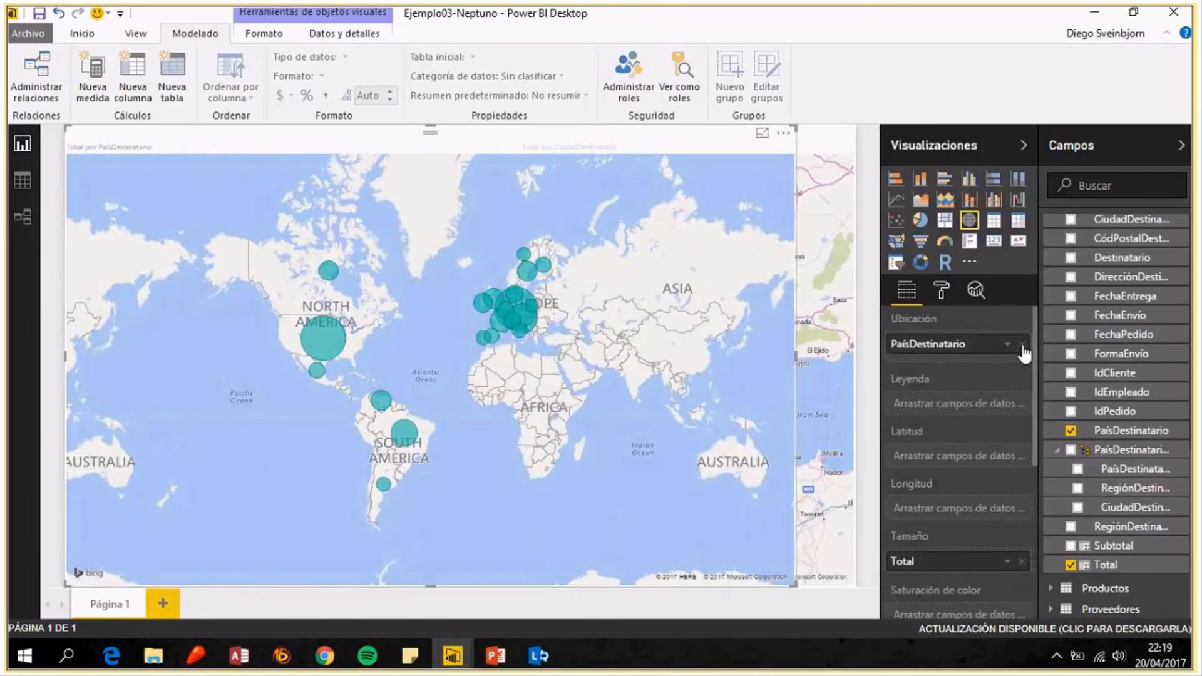
{"action": "left_click", "coordinate": [1021, 345]}
{"action": "left_click_drag", "start_coordinate": [1130, 450], "coordinate": [965, 350]}
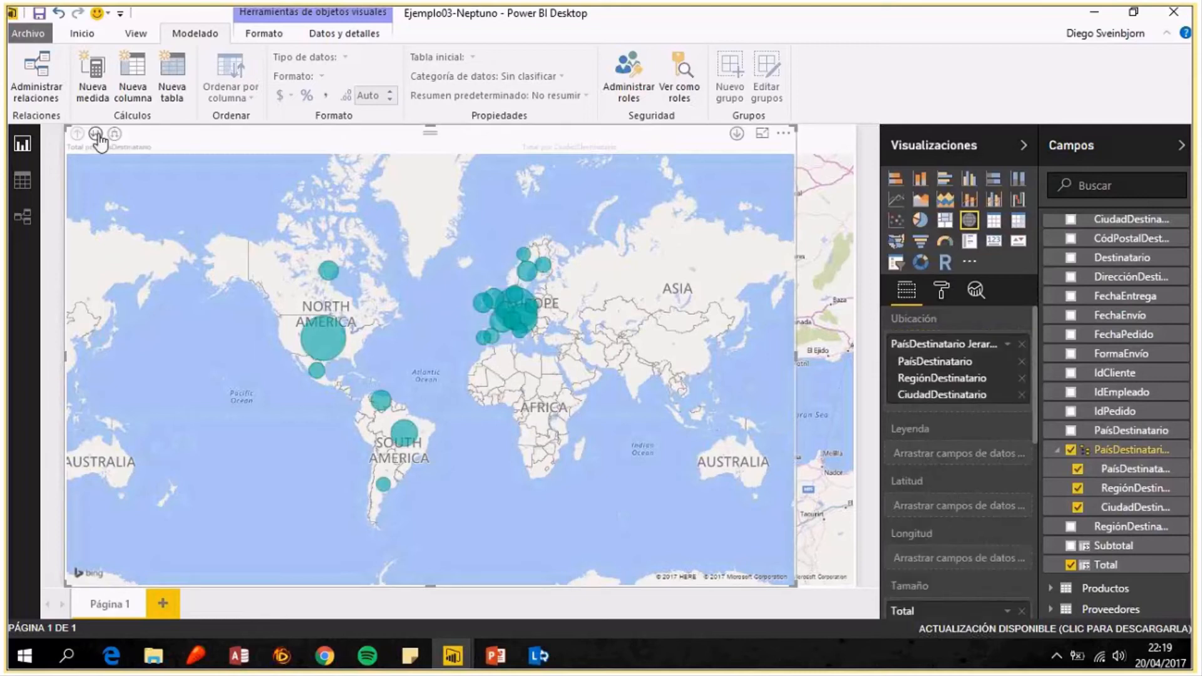
Move the bubble map down through the RegiónDestinatario level to the CiudadDestinatario level.
{"action": "left_click", "coordinate": [96, 134]}
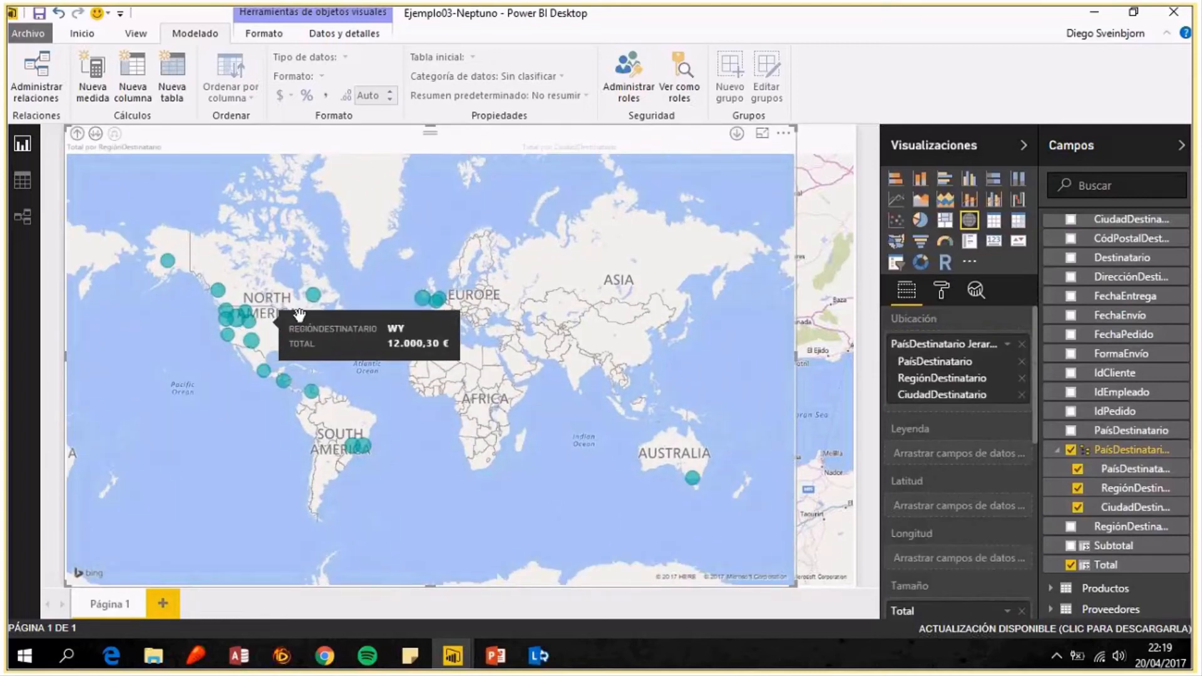
{"action": "mouse_move", "coordinate": [314, 303]}
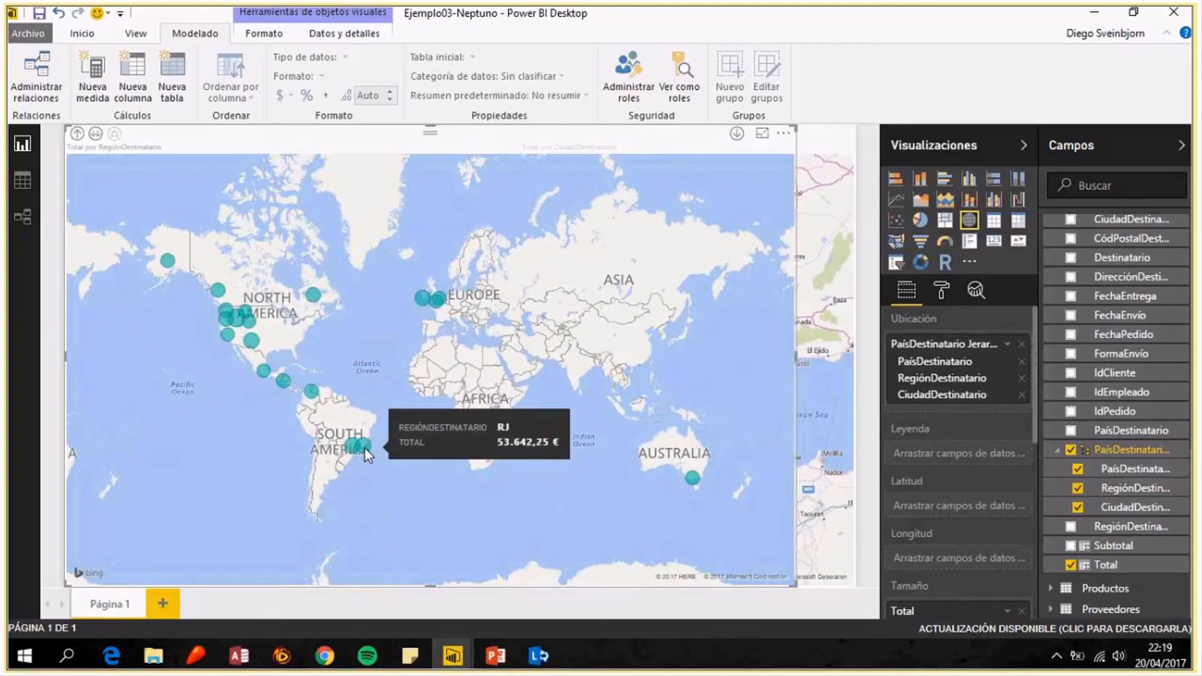
{"action": "left_click", "coordinate": [96, 134]}
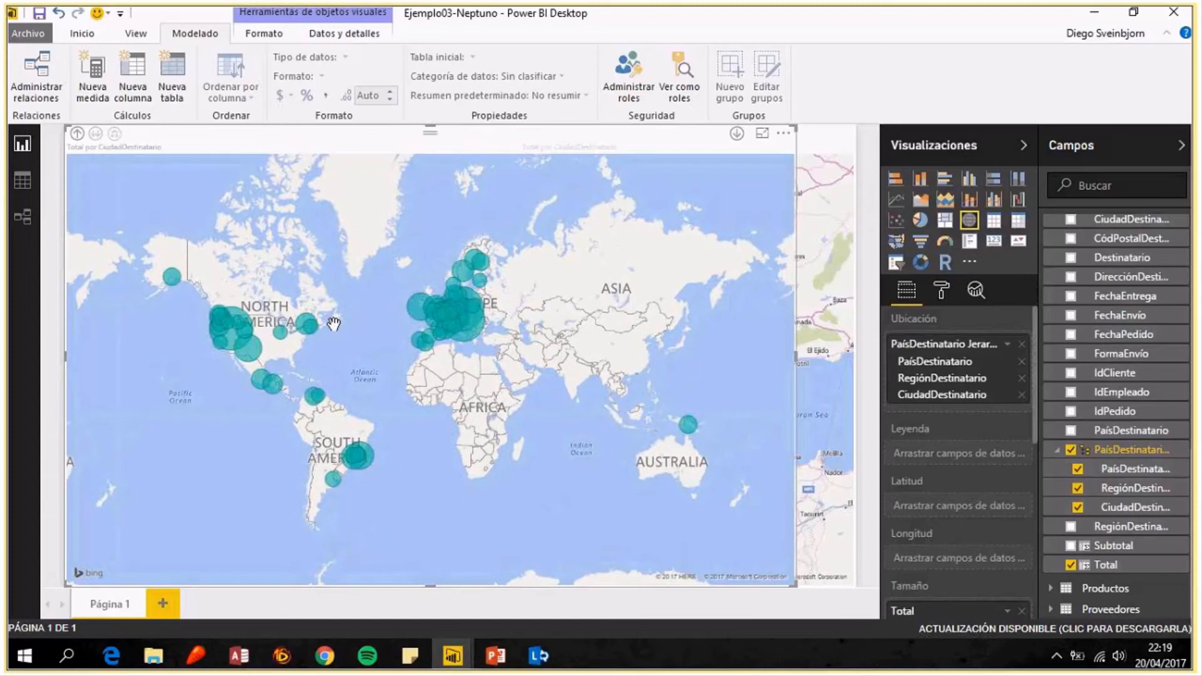
Look at the city bubbles across Western Europe on the bubble map.
{"action": "scroll", "coordinate": [385, 340], "scroll_direction": "up", "scroll_amount": 3}
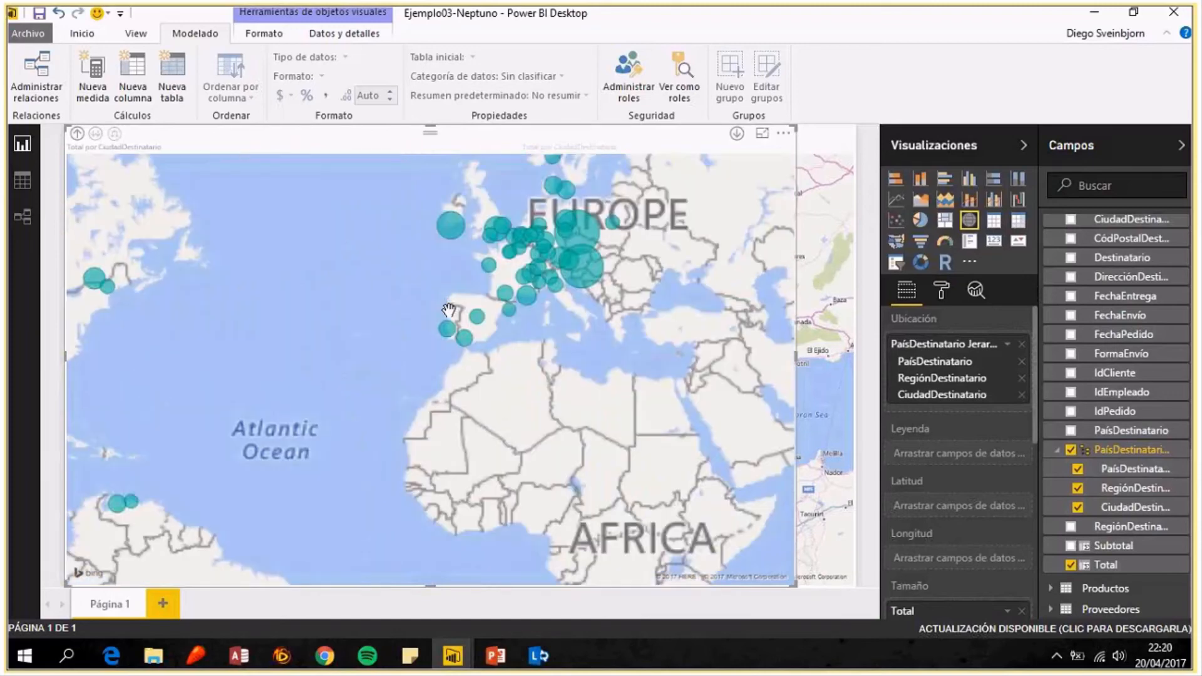
{"action": "scroll", "coordinate": [449, 309], "scroll_direction": "up", "scroll_amount": 1}
{"action": "scroll", "coordinate": [452, 302], "scroll_direction": "up", "scroll_amount": 2}
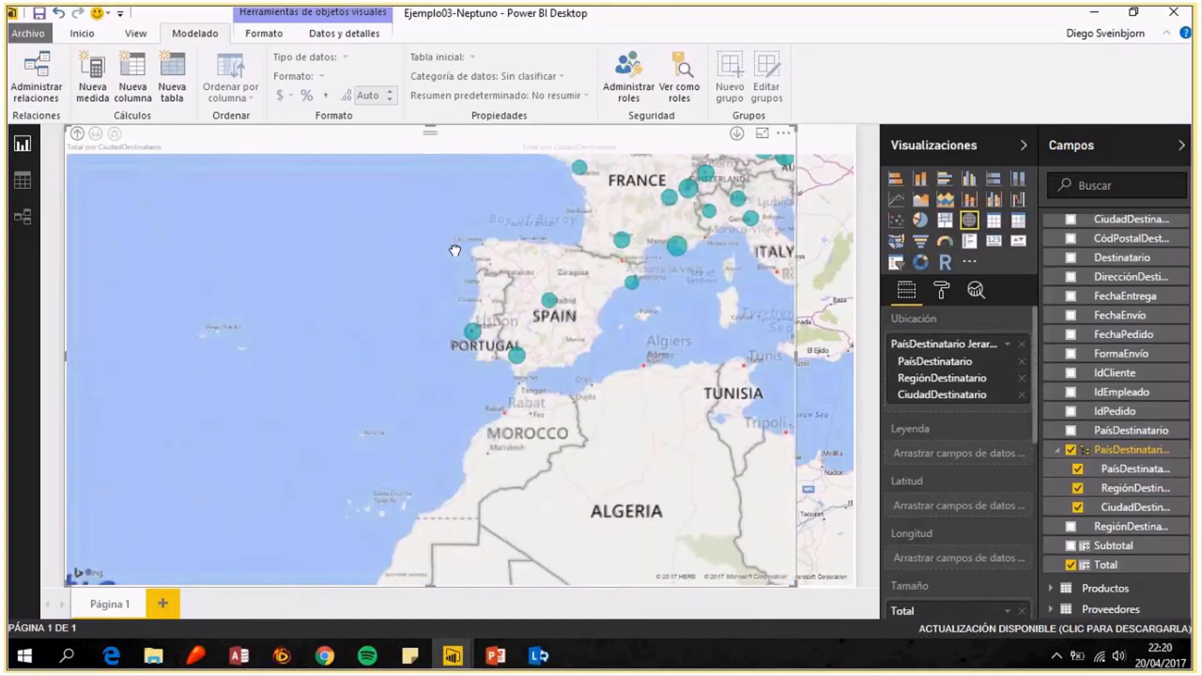
{"action": "left_click_drag", "start_coordinate": [401, 290], "coordinate": [259, 422]}
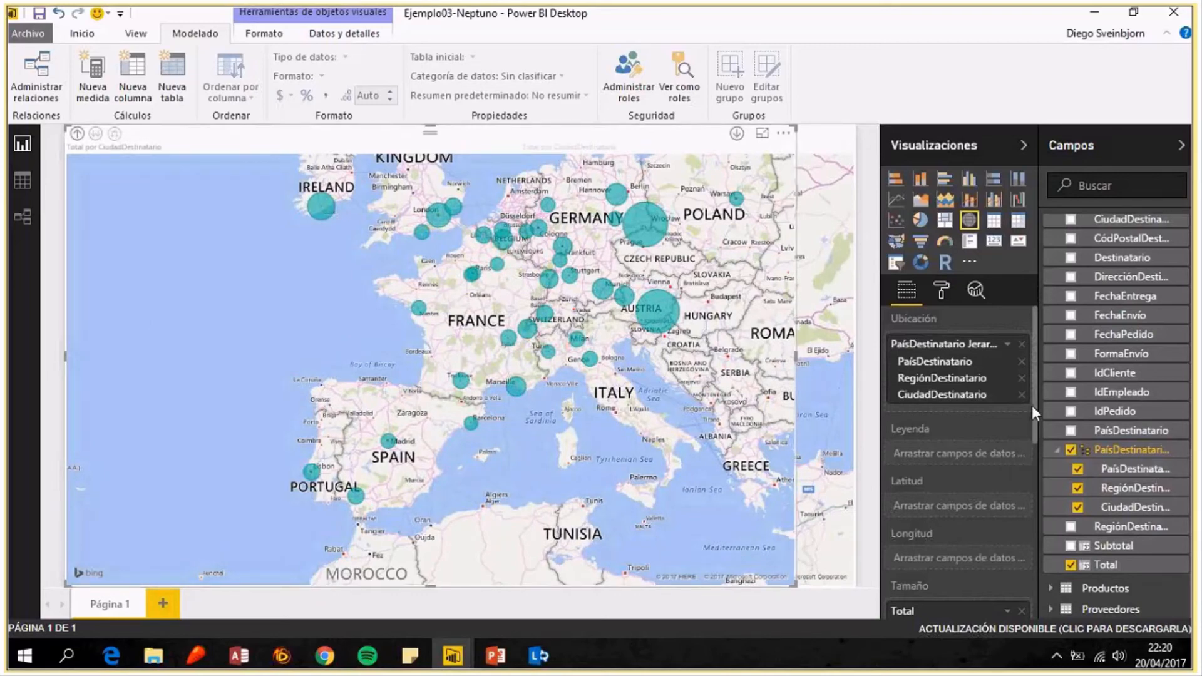
Add Total to the bubble map's tooltip and show it as a percentage of the grand total with a quick calculation.
{"action": "scroll", "coordinate": [990, 441], "scroll_direction": "down", "scroll_amount": 5}
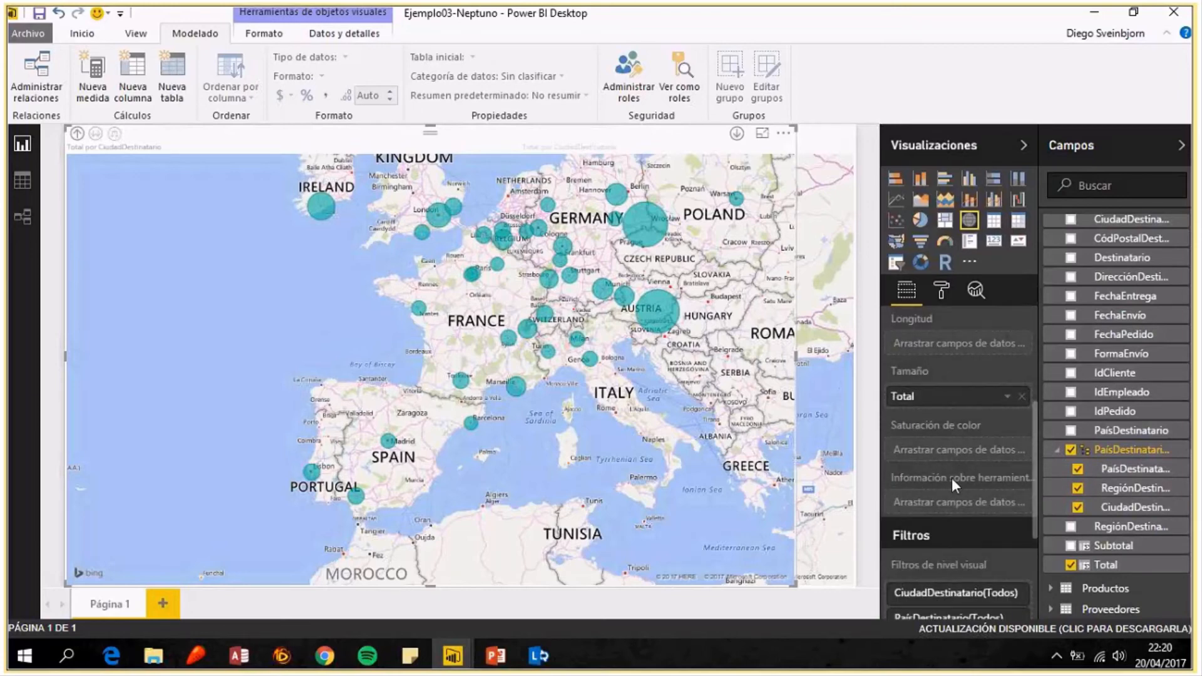
{"action": "left_click_drag", "start_coordinate": [952, 478], "coordinate": [944, 509]}
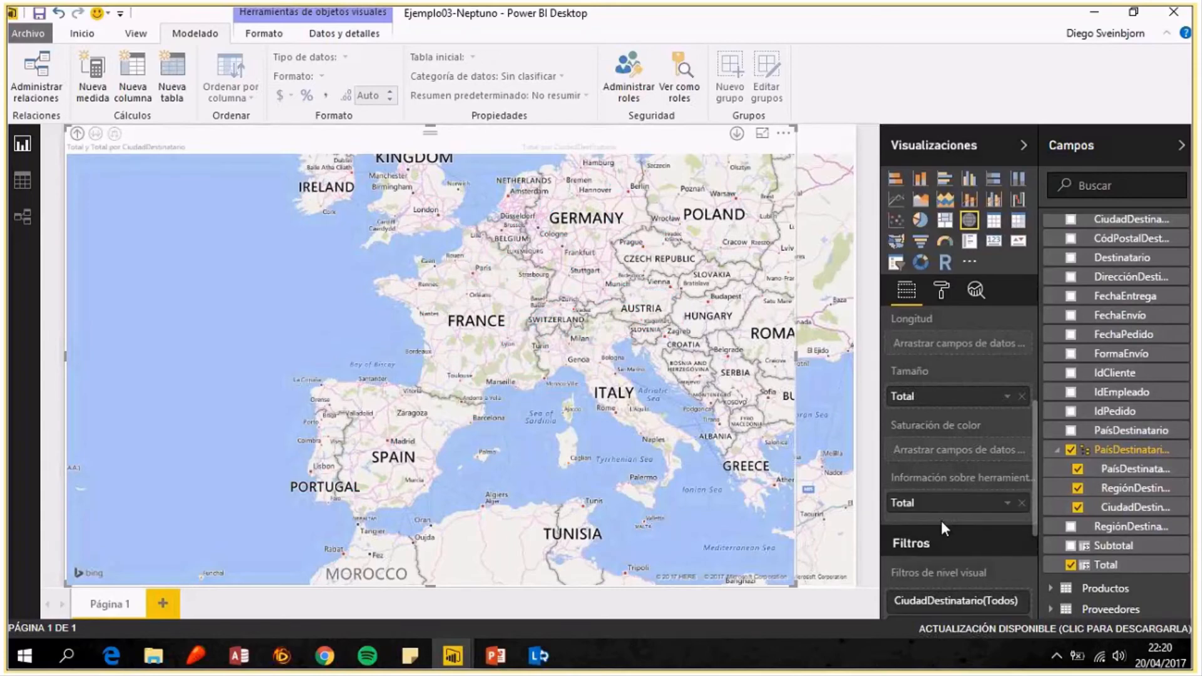
{"action": "left_click", "coordinate": [1006, 503]}
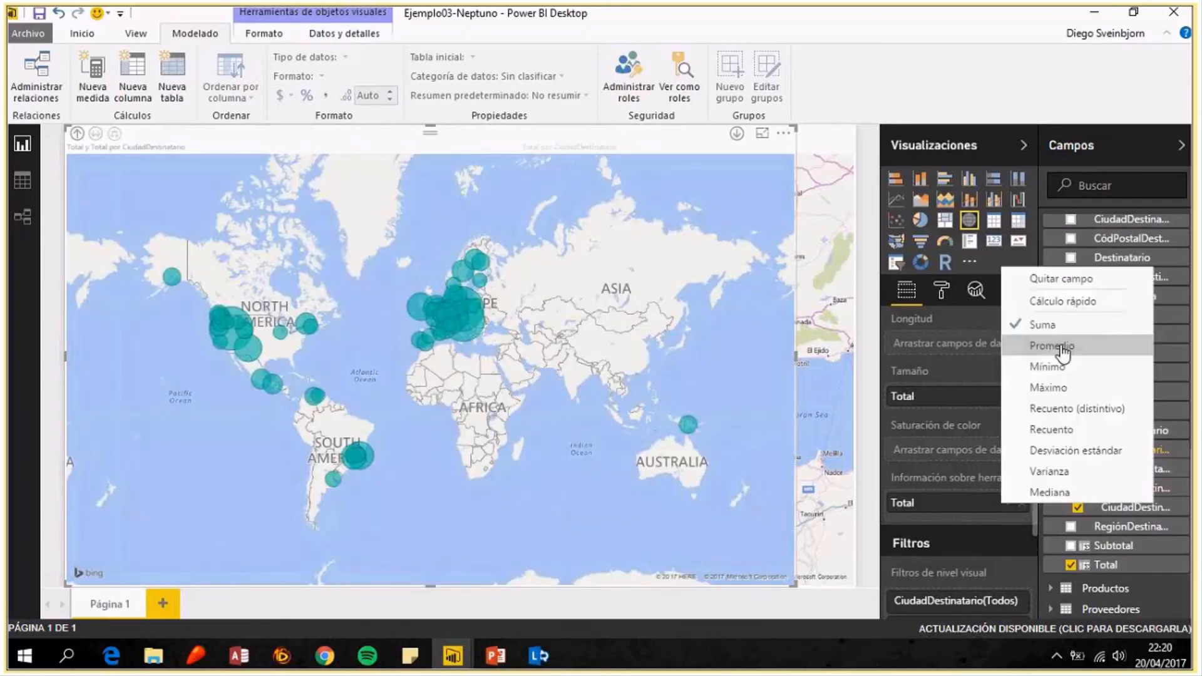
{"action": "left_click", "coordinate": [1051, 299]}
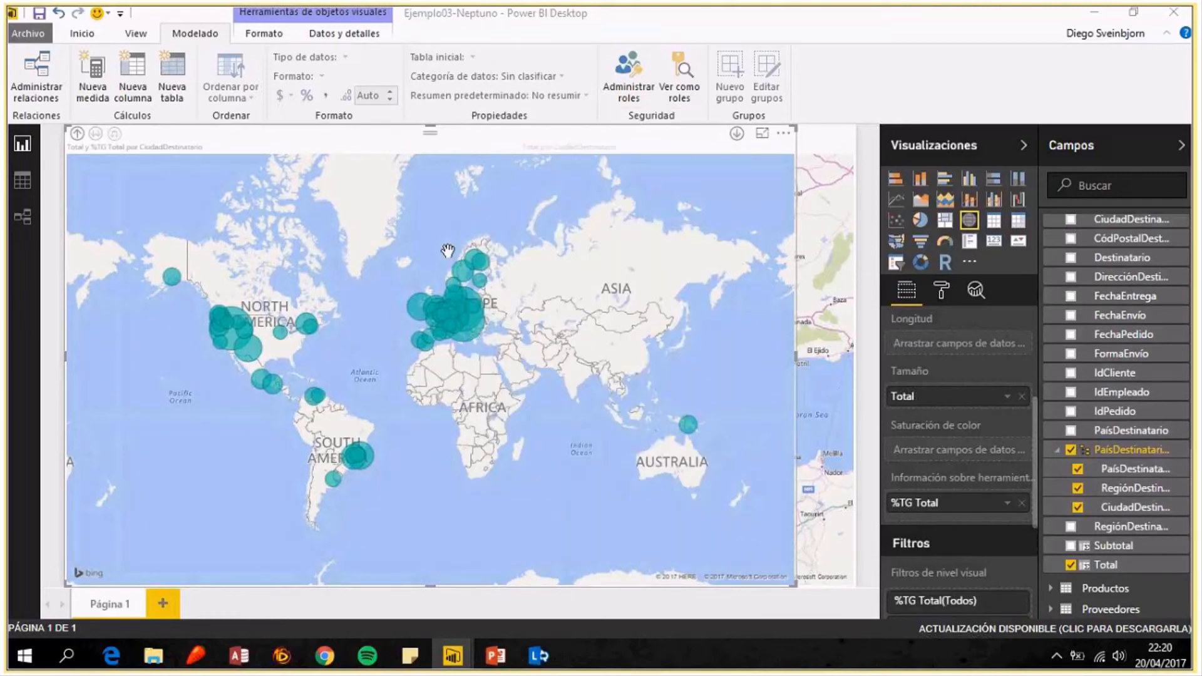
{"action": "mouse_move", "coordinate": [250, 354]}
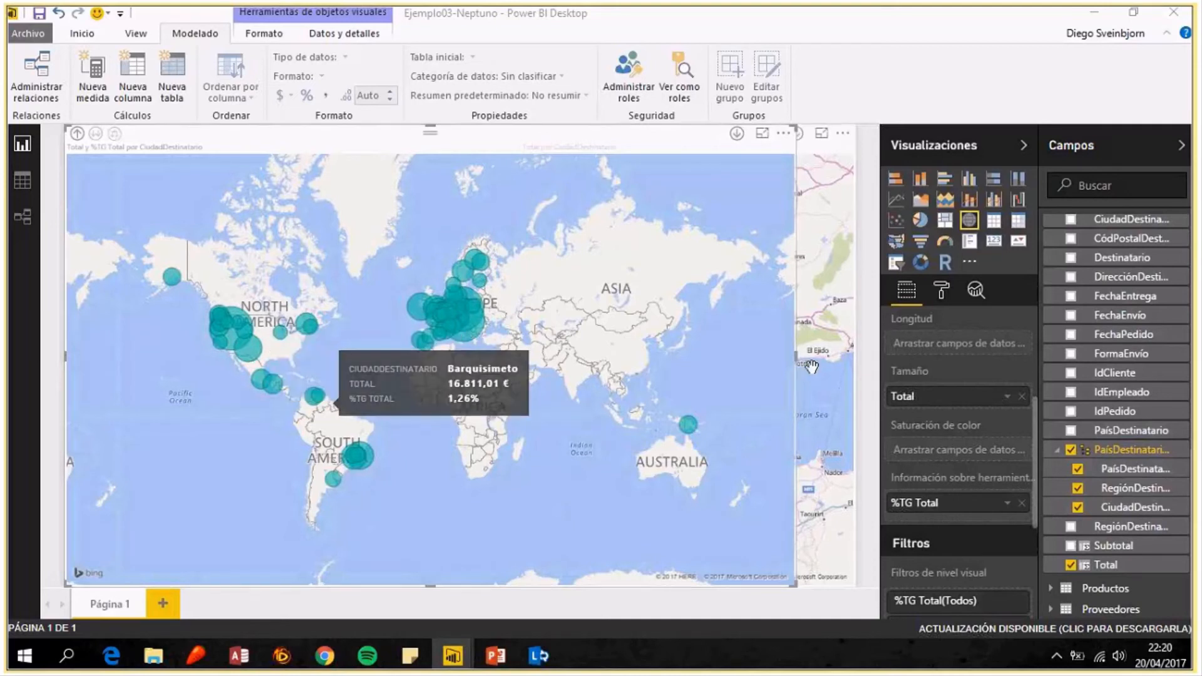
Narrow the bubble map so it sits side by side with the filled map.
{"action": "left_click_drag", "start_coordinate": [796, 355], "coordinate": [786, 356]}
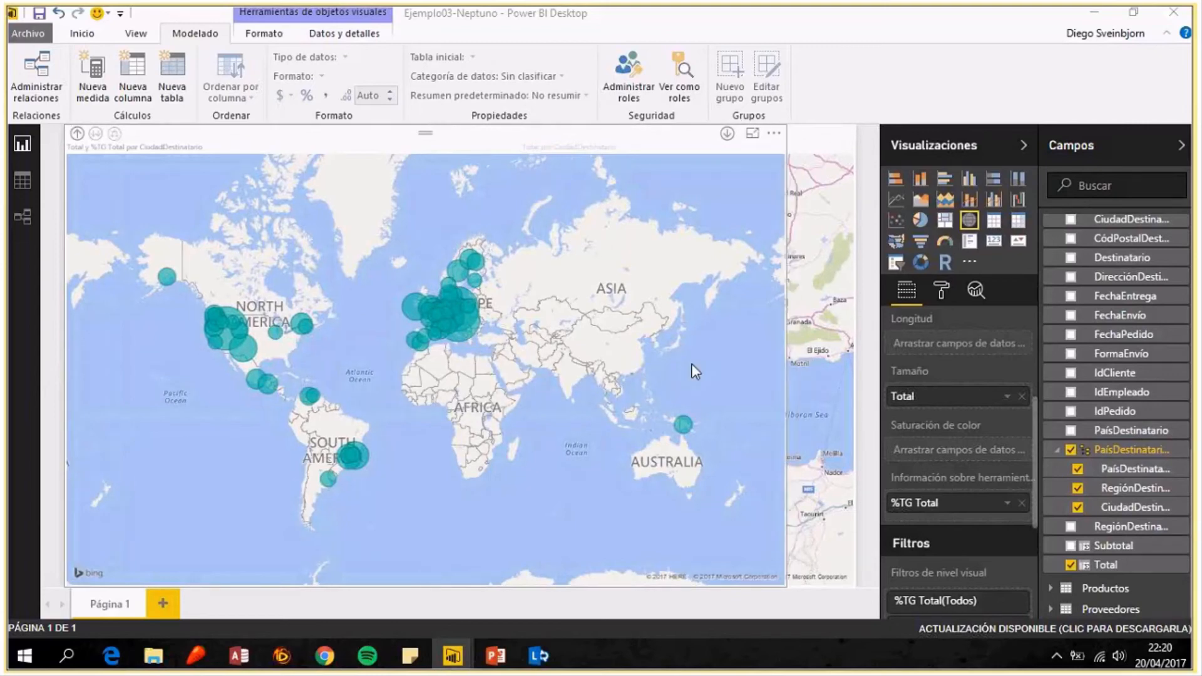
{"action": "left_click_drag", "start_coordinate": [695, 371], "coordinate": [537, 360]}
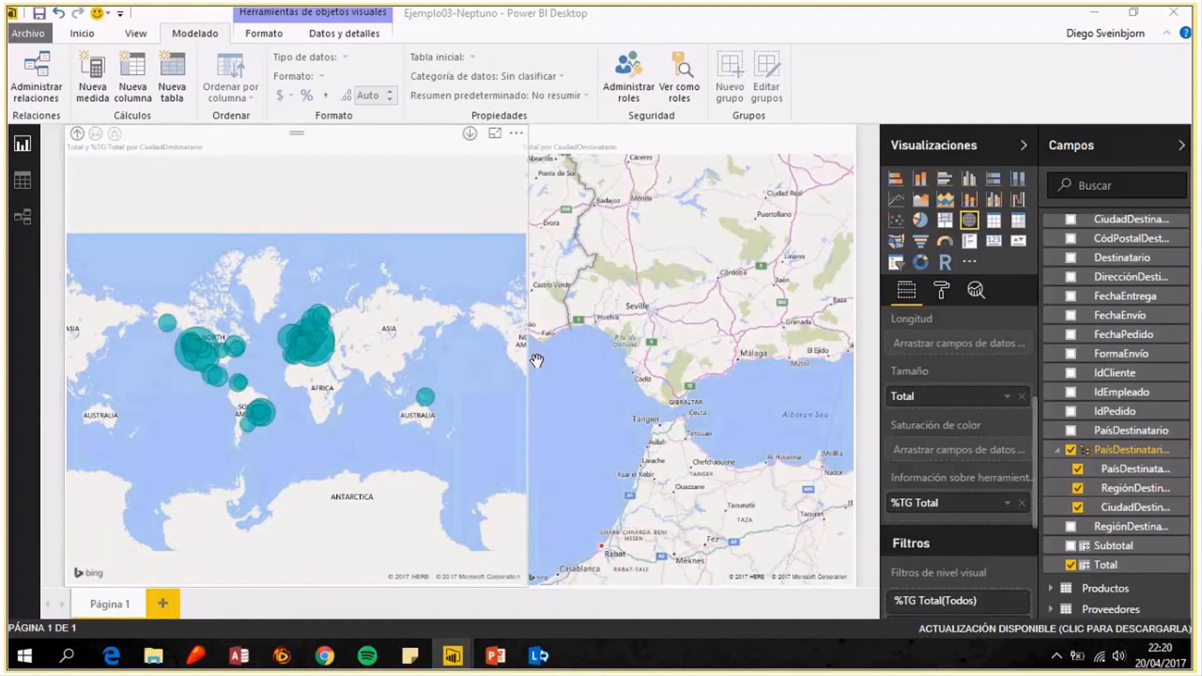
Add a second report page, insert an empty scatter chart and enlarge it over much of the page.
{"action": "left_click", "coordinate": [162, 603]}
{"action": "left_click", "coordinate": [896, 220]}
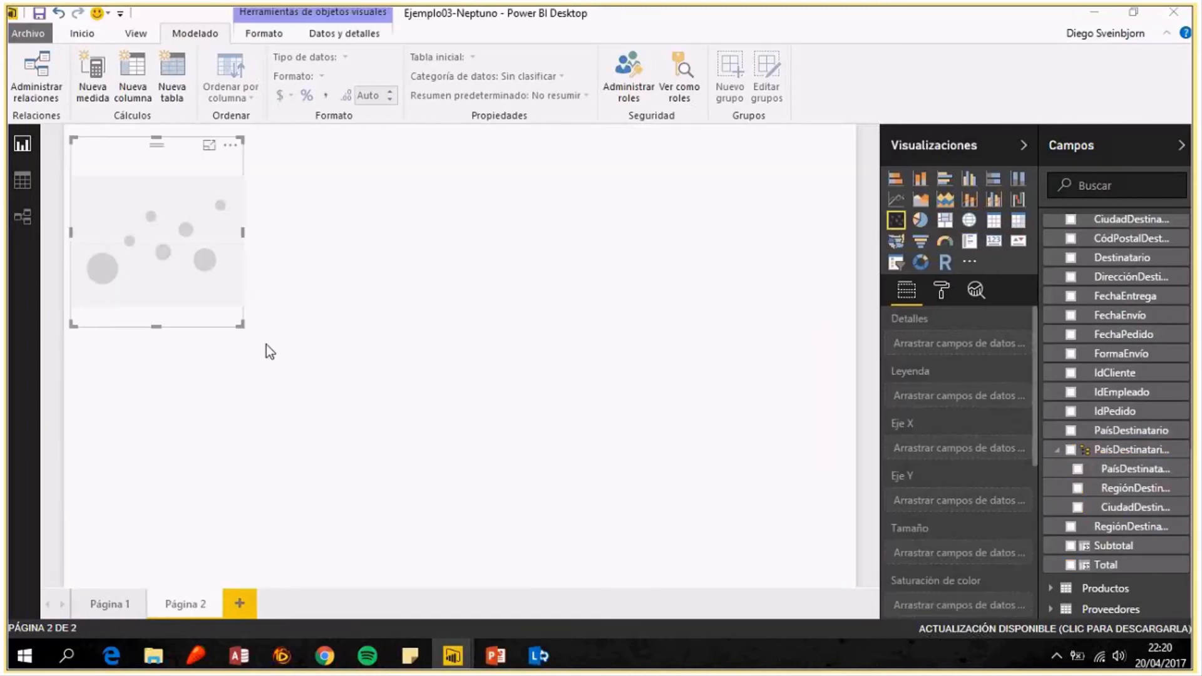
{"action": "left_click_drag", "start_coordinate": [256, 336], "coordinate": [604, 457]}
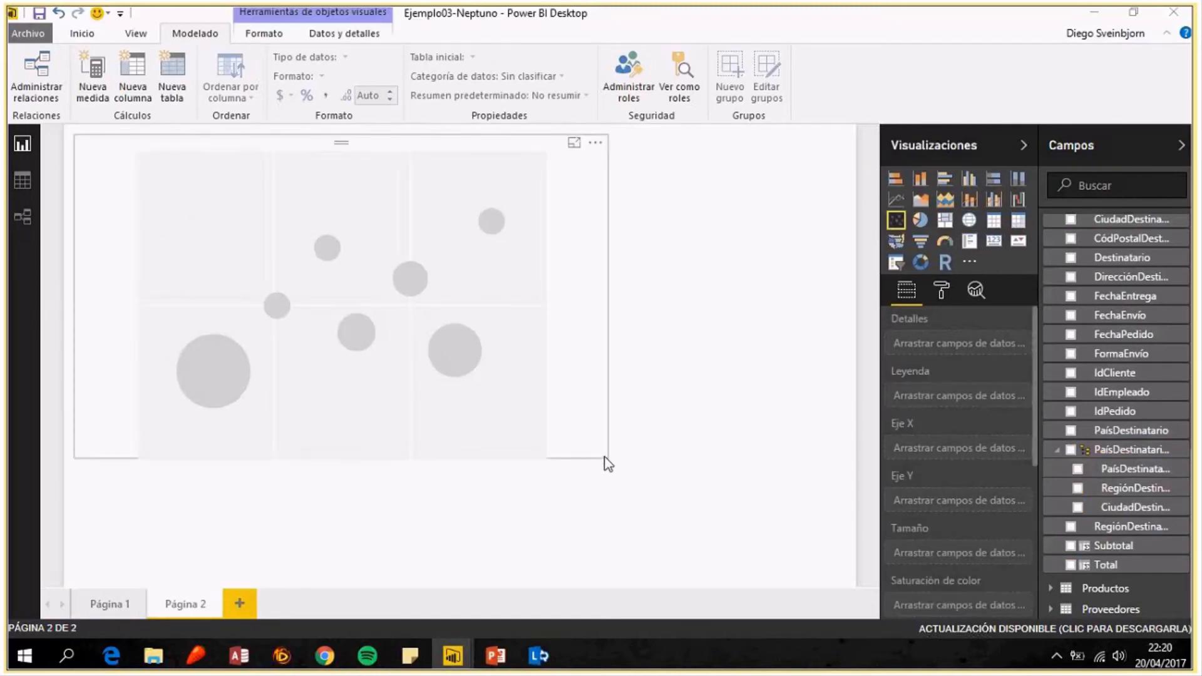
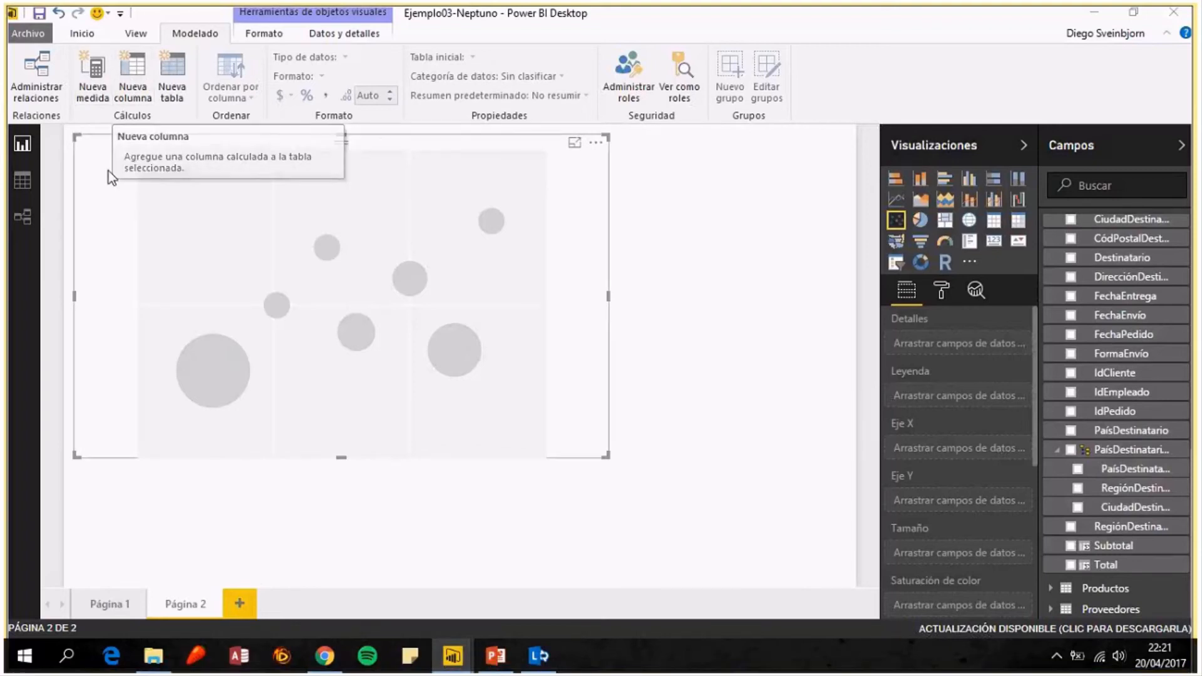
Look through the Pedidos table's columns up to Total in the data view and return to the report.
{"action": "left_click", "coordinate": [22, 182]}
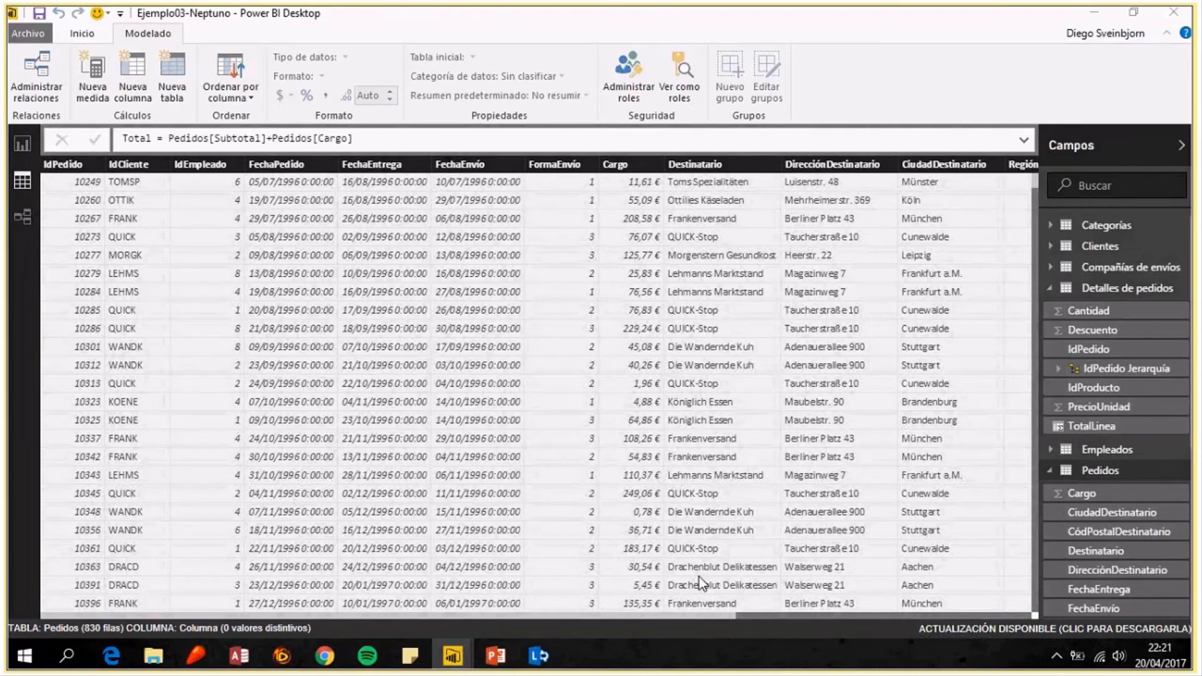
{"action": "left_click_drag", "start_coordinate": [737, 616], "coordinate": [918, 617]}
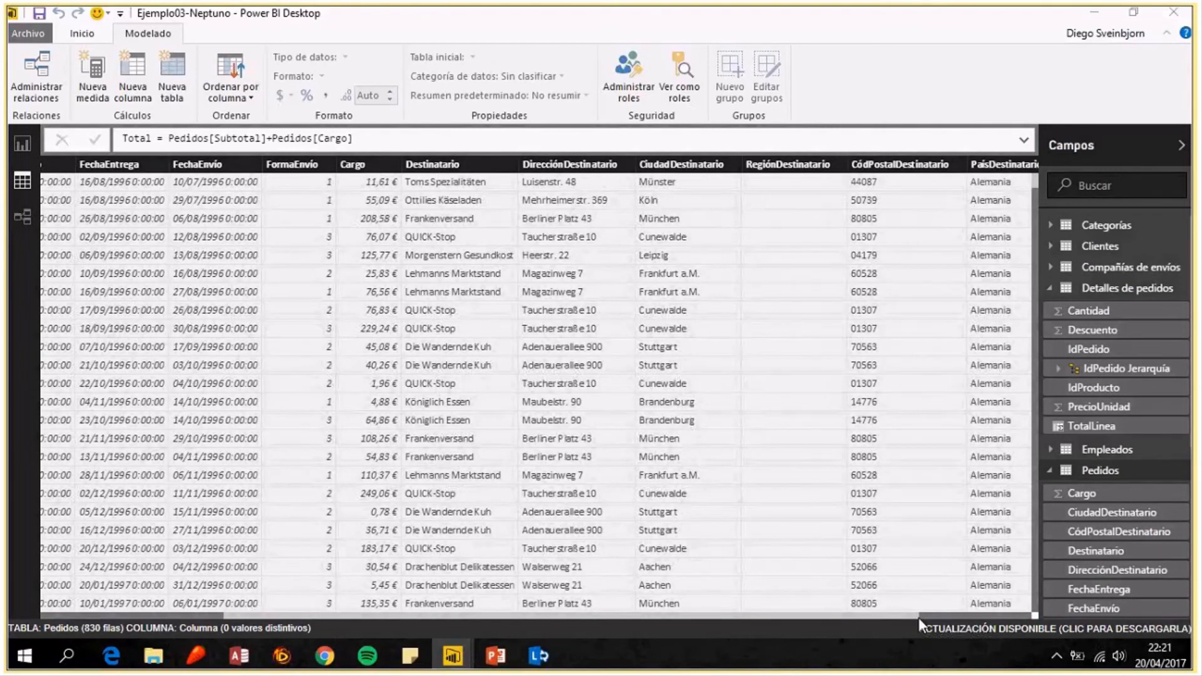
{"action": "left_click_drag", "start_coordinate": [918, 618], "coordinate": [996, 614]}
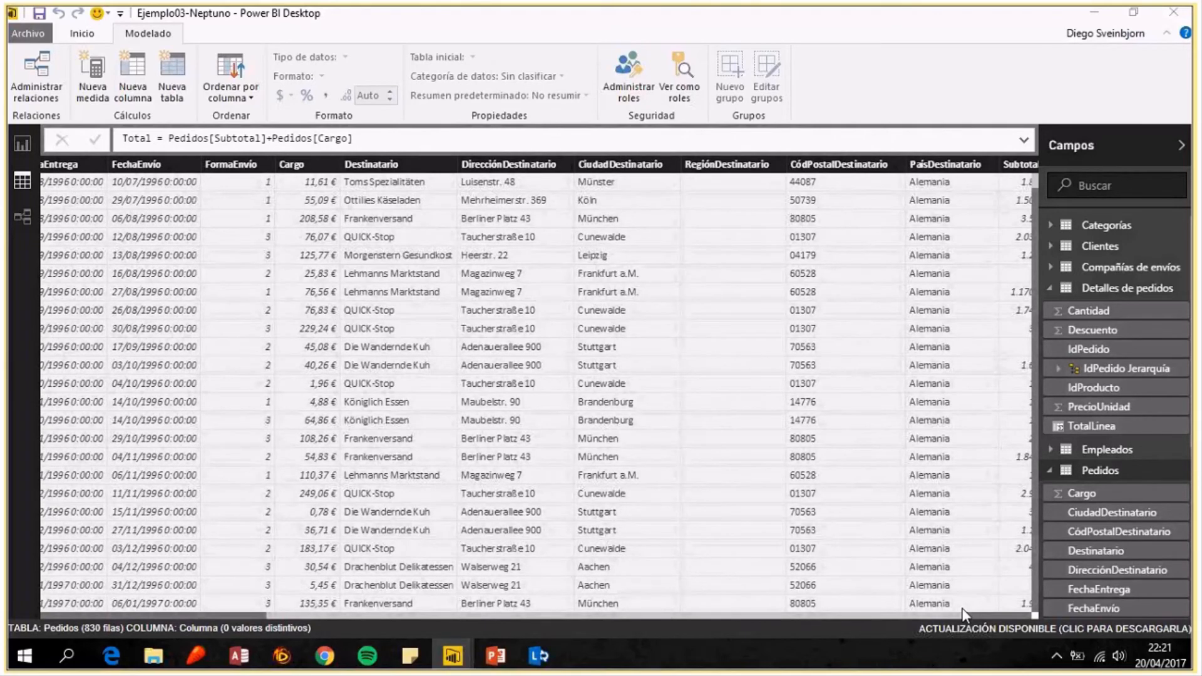
{"action": "left_click_drag", "start_coordinate": [962, 612], "coordinate": [1012, 611]}
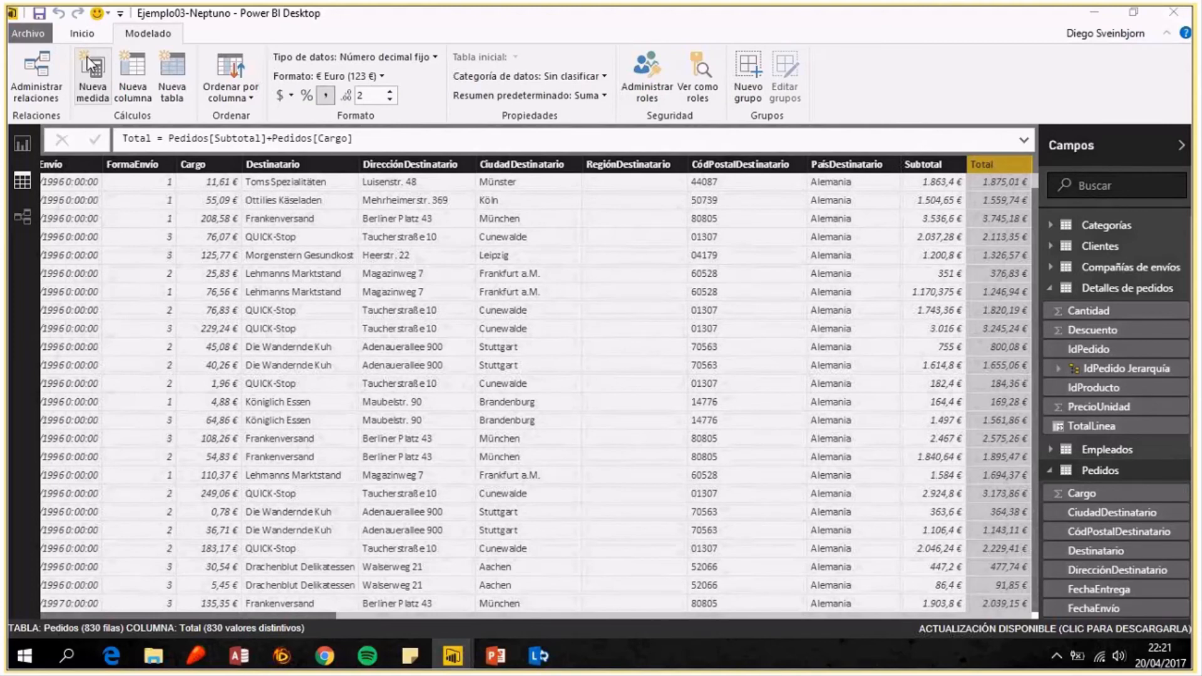
{"action": "left_click", "coordinate": [24, 145]}
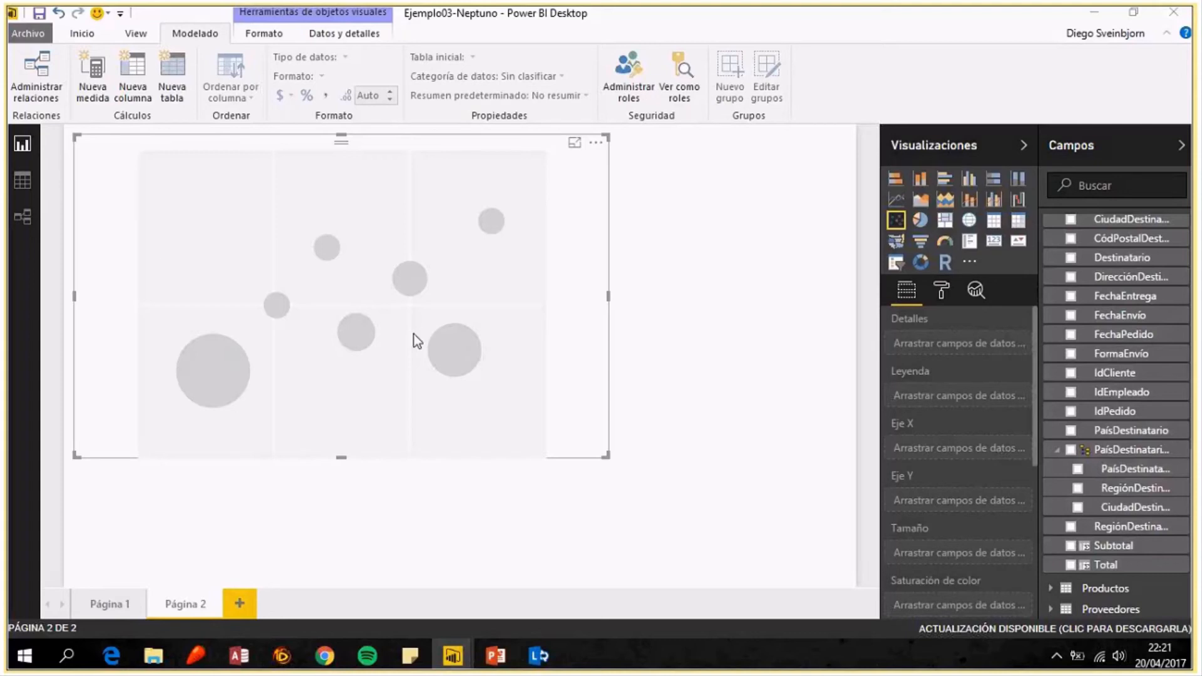
Create a measure UdsVendidas that uses SUMX over 'Detalles de pedidos' to sum its Cantidad column, and locate it among the fields.
{"action": "left_click", "coordinate": [95, 66]}
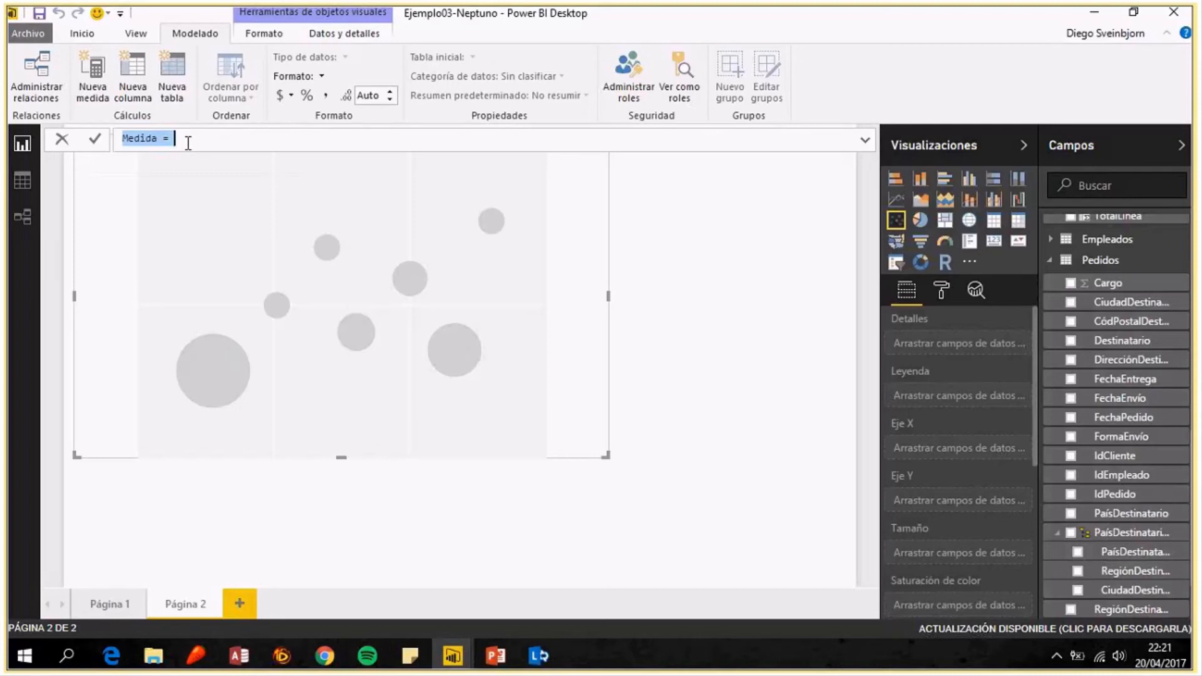
{"action": "key", "text": "BackSpace"}
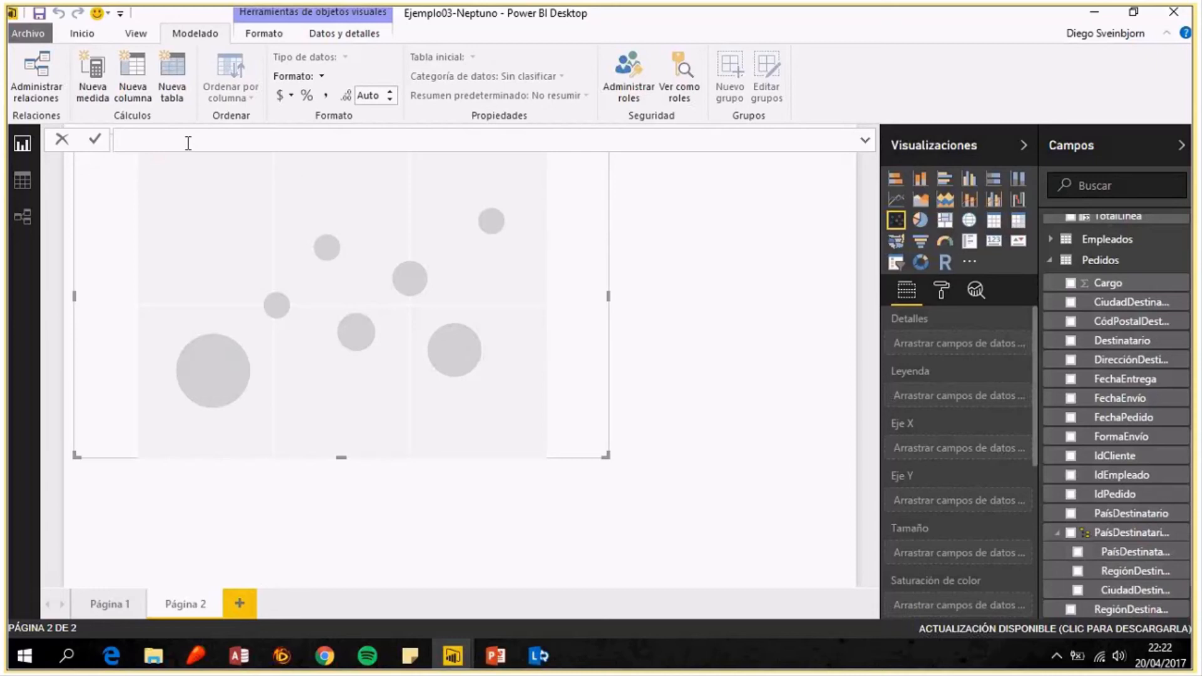
{"action": "type", "text": "UdsVendidas=sum"}
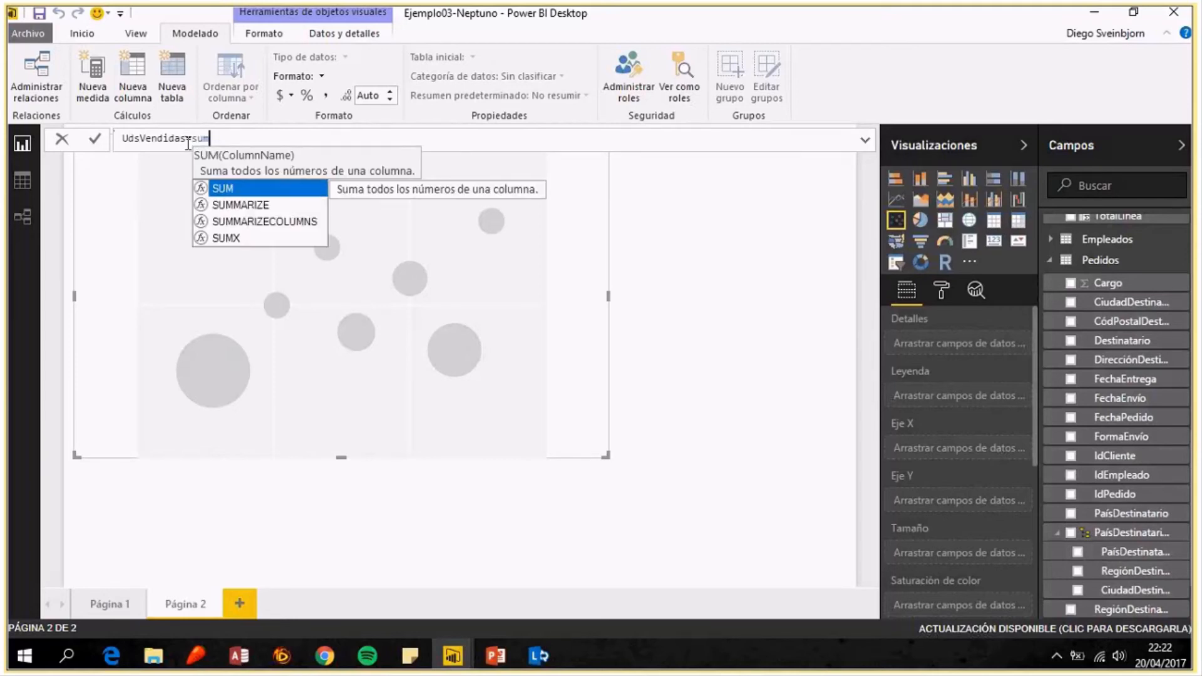
{"action": "type", "text": "x"}
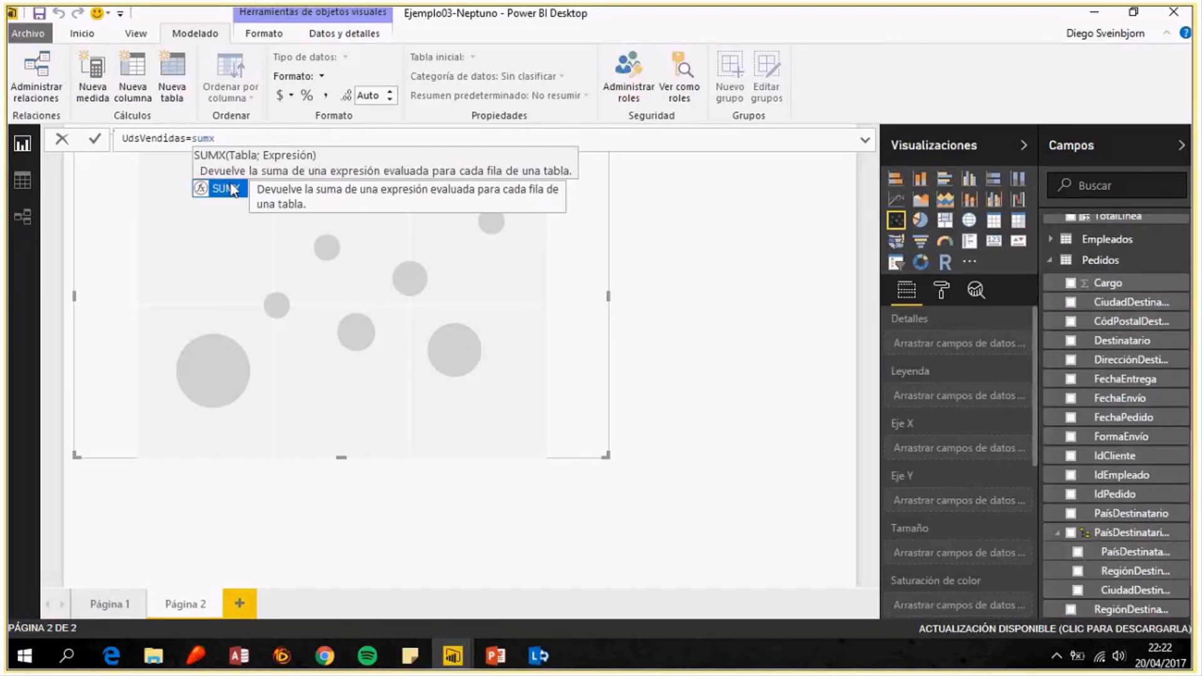
{"action": "double_click", "coordinate": [232, 189]}
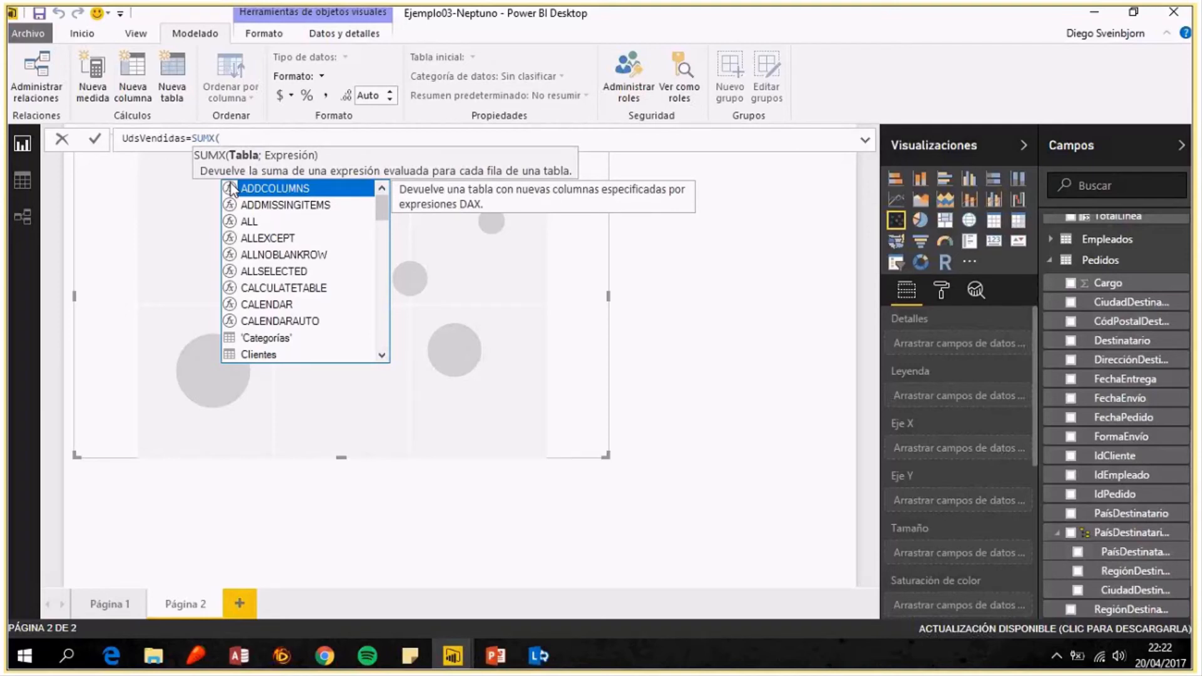
{"action": "type", "text": "det"}
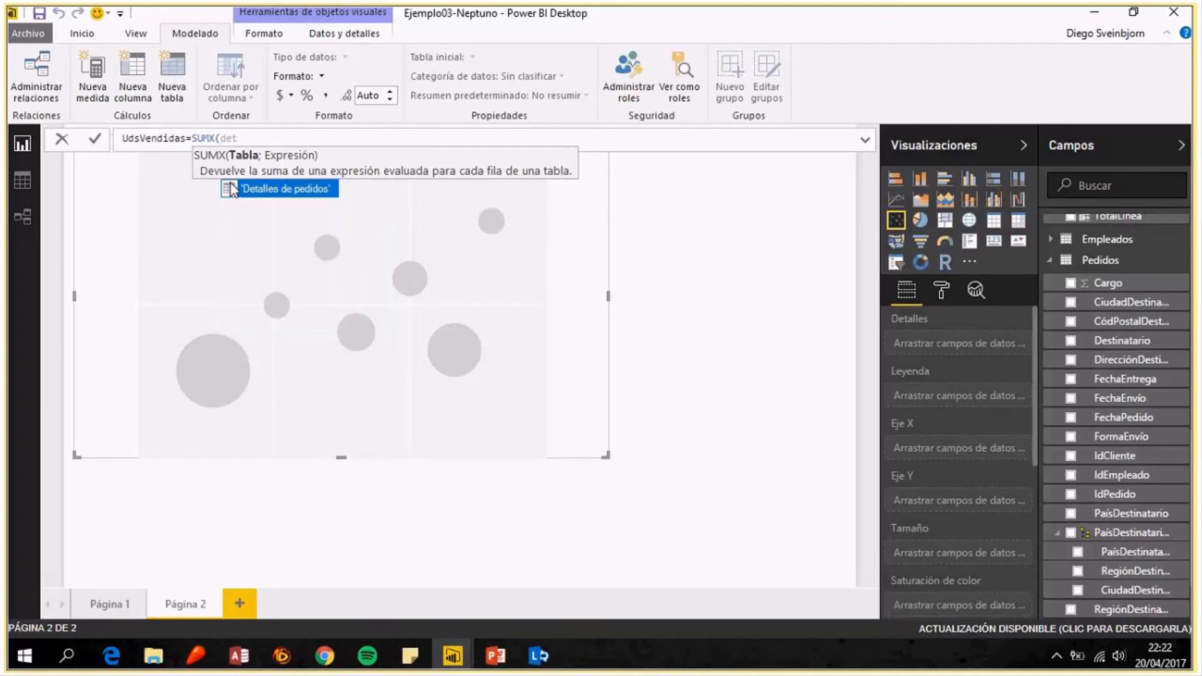
{"action": "type", "text": ";"}
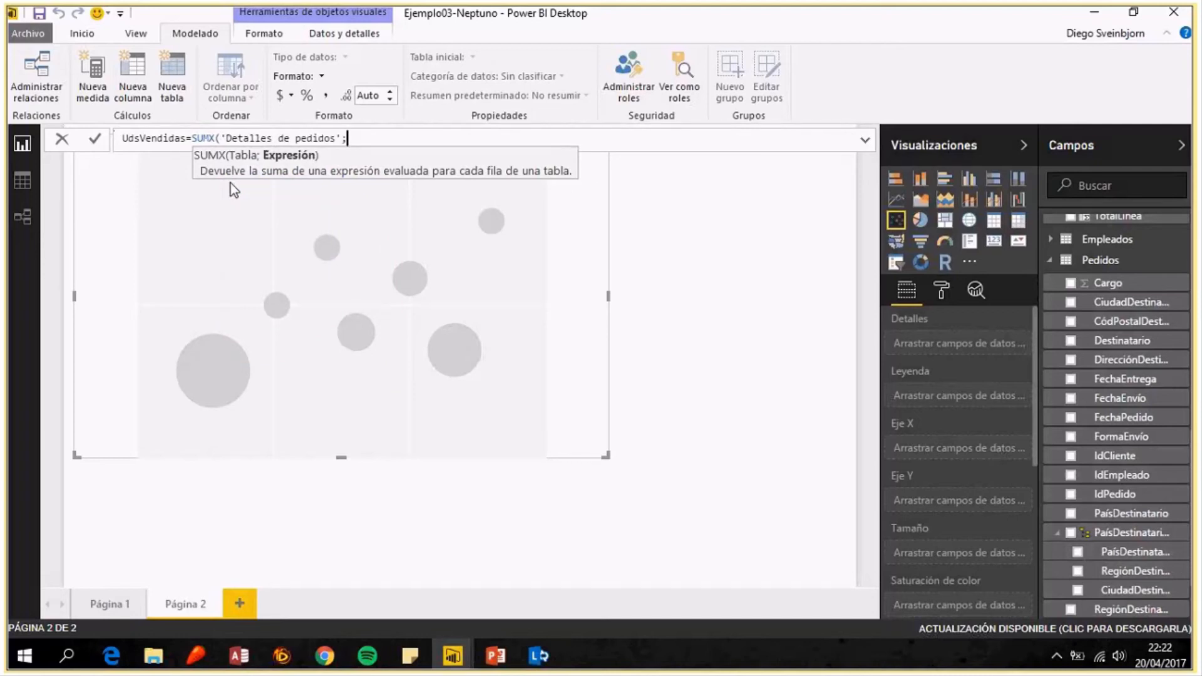
{"action": "type", "text": "ca"}
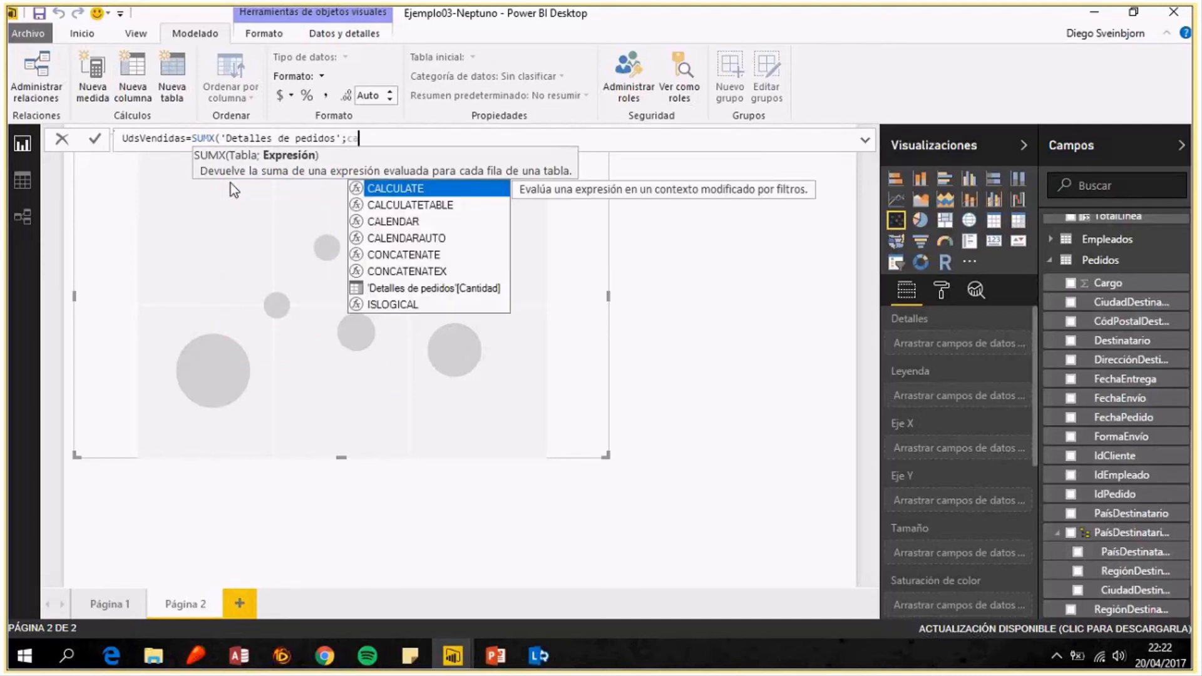
{"action": "left_click", "coordinate": [414, 290]}
{"action": "type", "text": ")"}
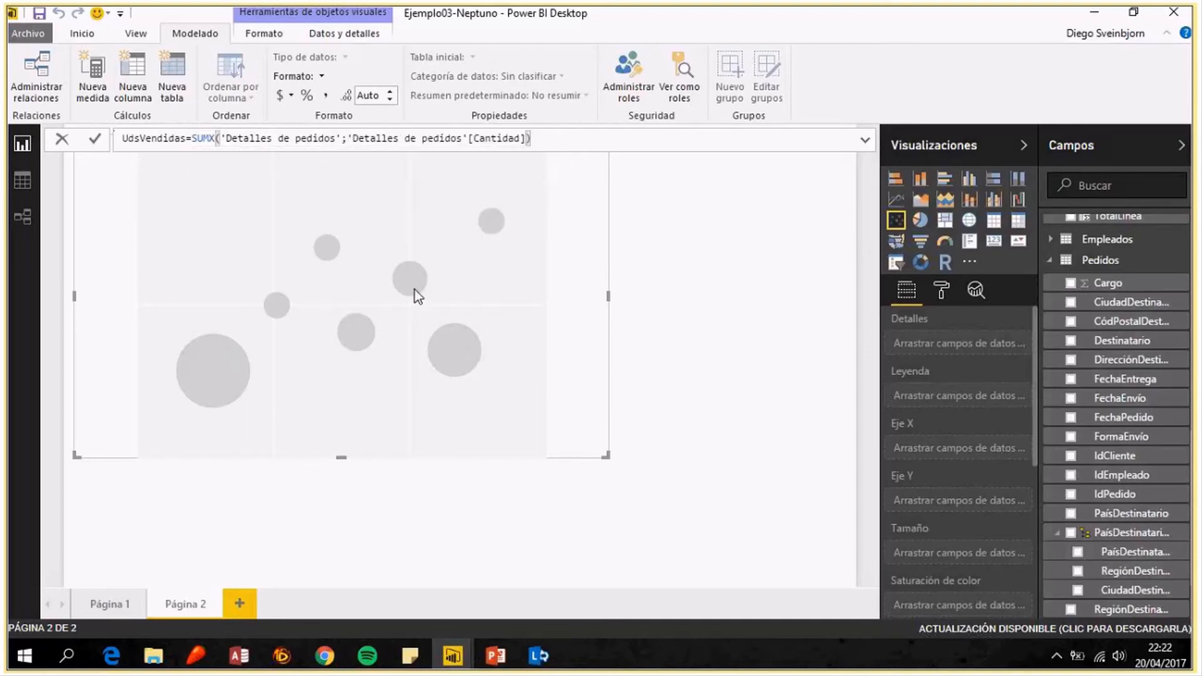
{"action": "key", "text": "Return"}
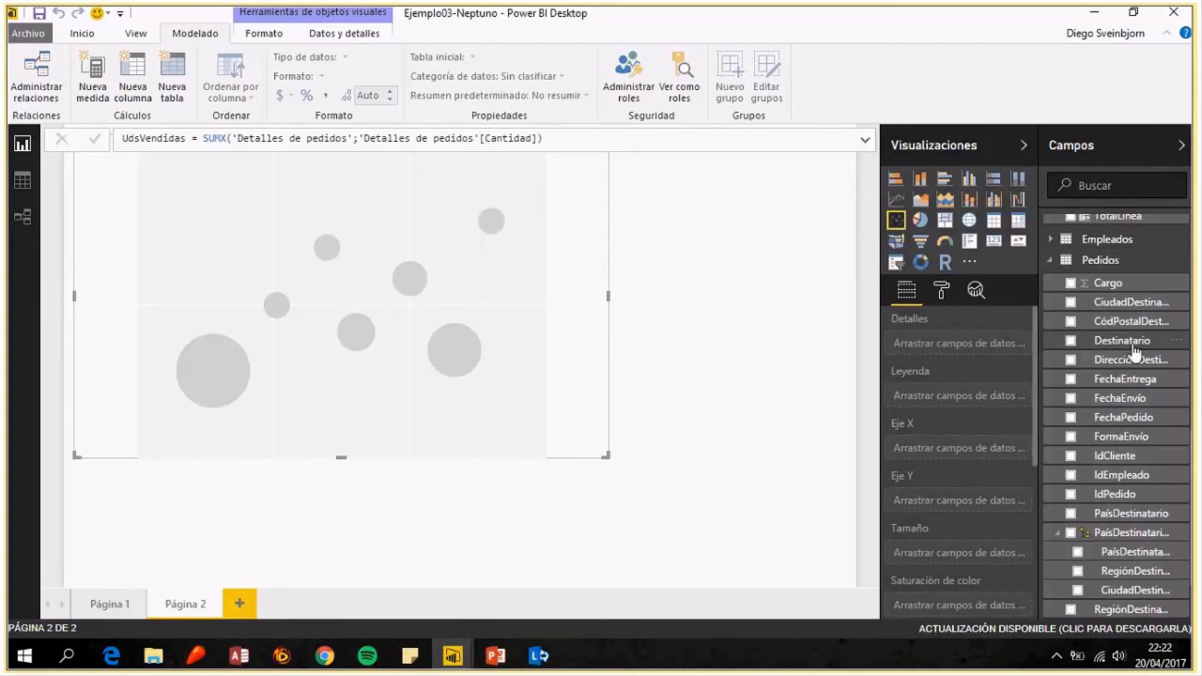
{"action": "scroll", "coordinate": [1134, 351], "scroll_direction": "up", "scroll_amount": 4}
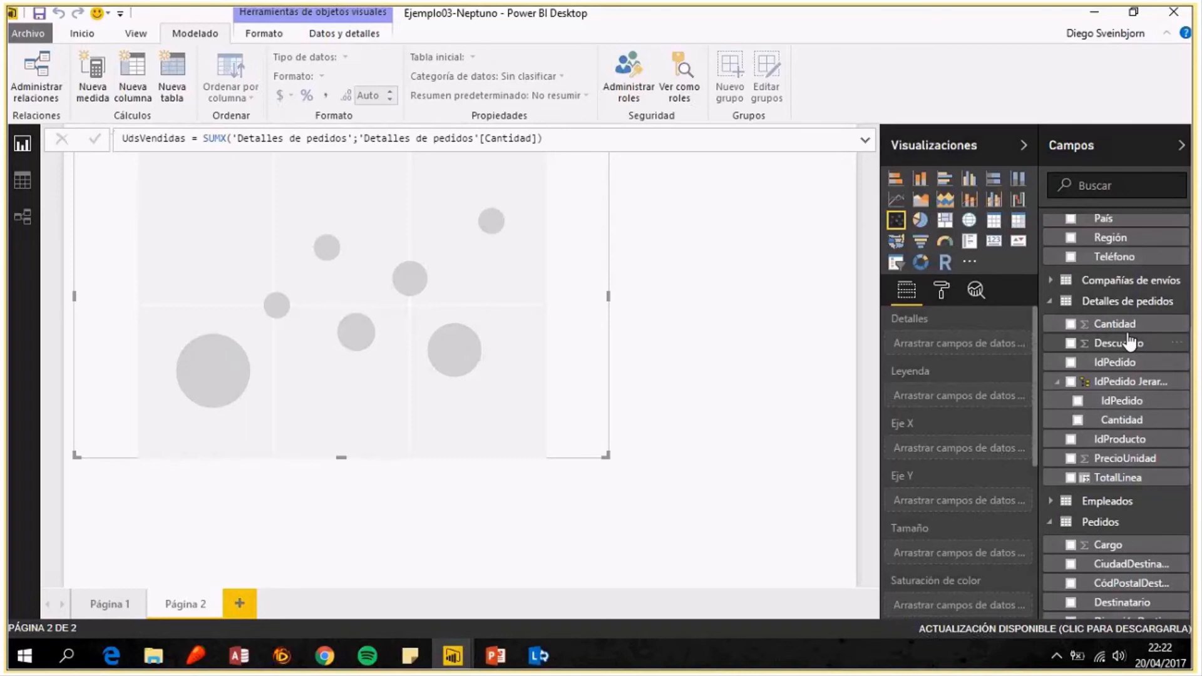
{"action": "scroll", "coordinate": [1130, 341], "scroll_direction": "up", "scroll_amount": 5}
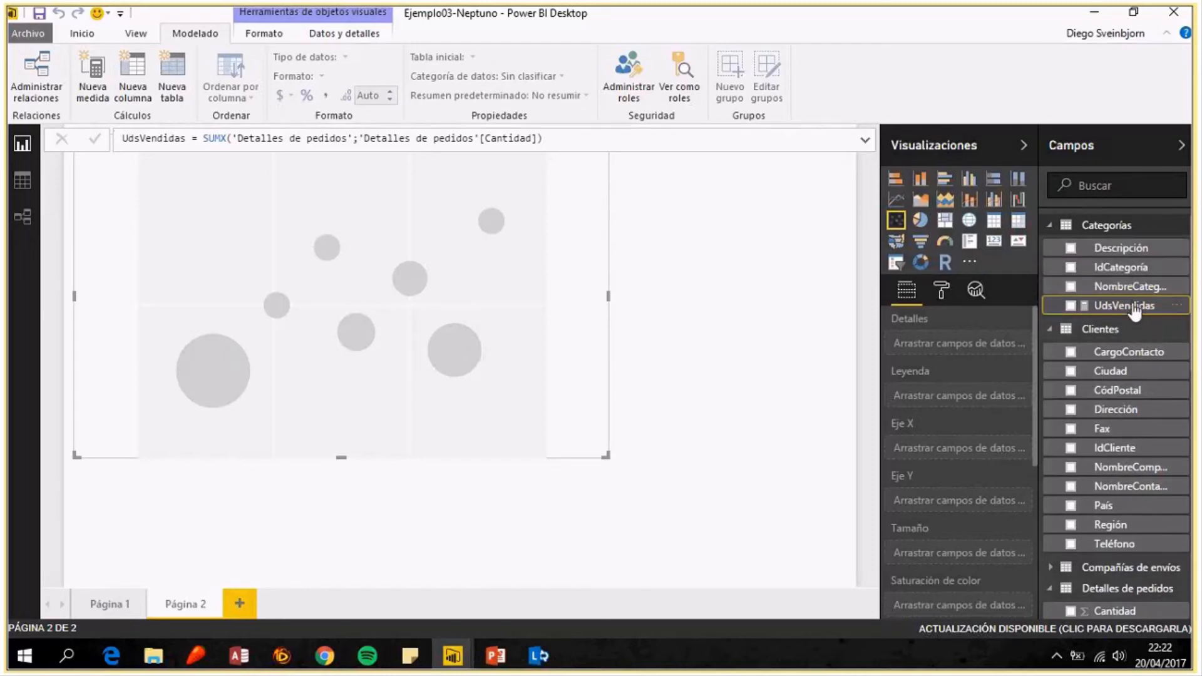
{"action": "left_click", "coordinate": [337, 35]}
{"action": "left_click", "coordinate": [194, 37]}
{"action": "left_click", "coordinate": [142, 35]}
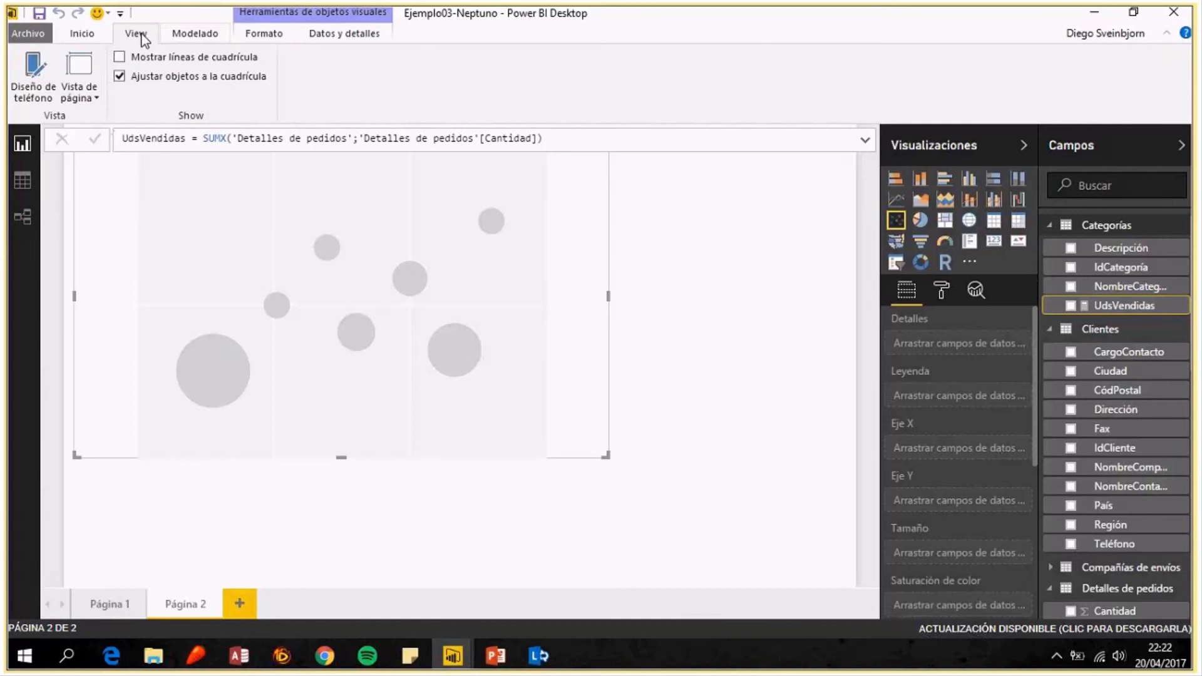
{"action": "left_click", "coordinate": [81, 36]}
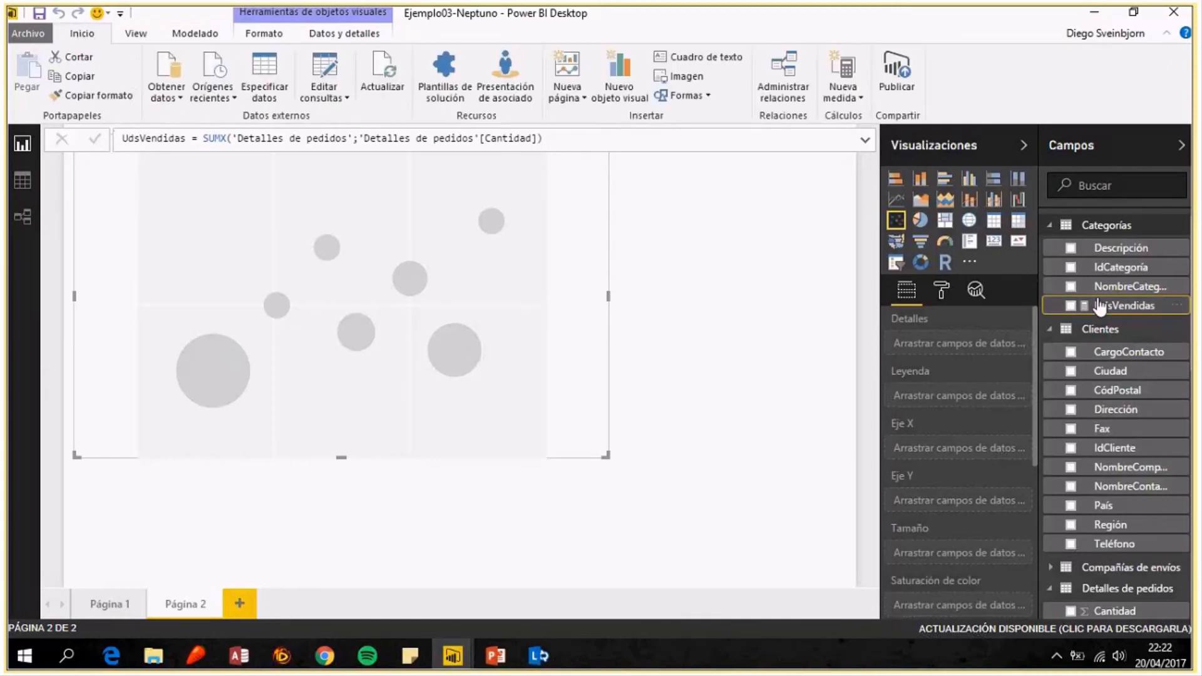
{"action": "left_click", "coordinate": [262, 36]}
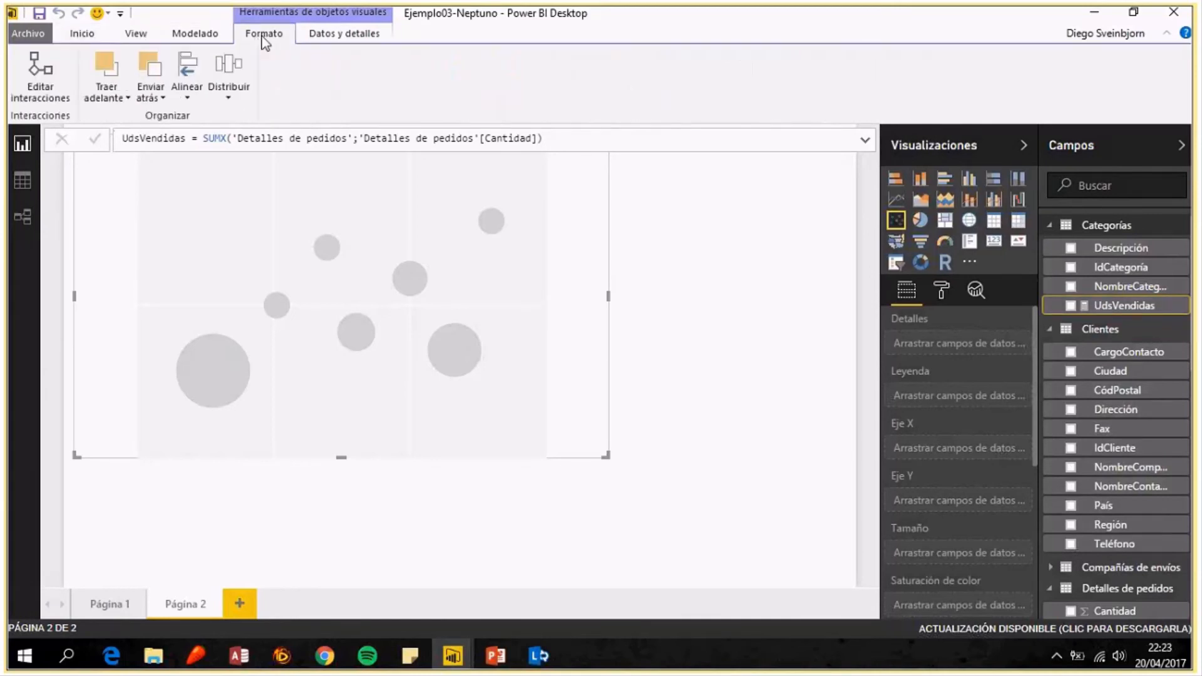
Change the home table of the UdsVendidas measure to Pedidos and check its place among that table's fields.
{"action": "left_click", "coordinate": [197, 34]}
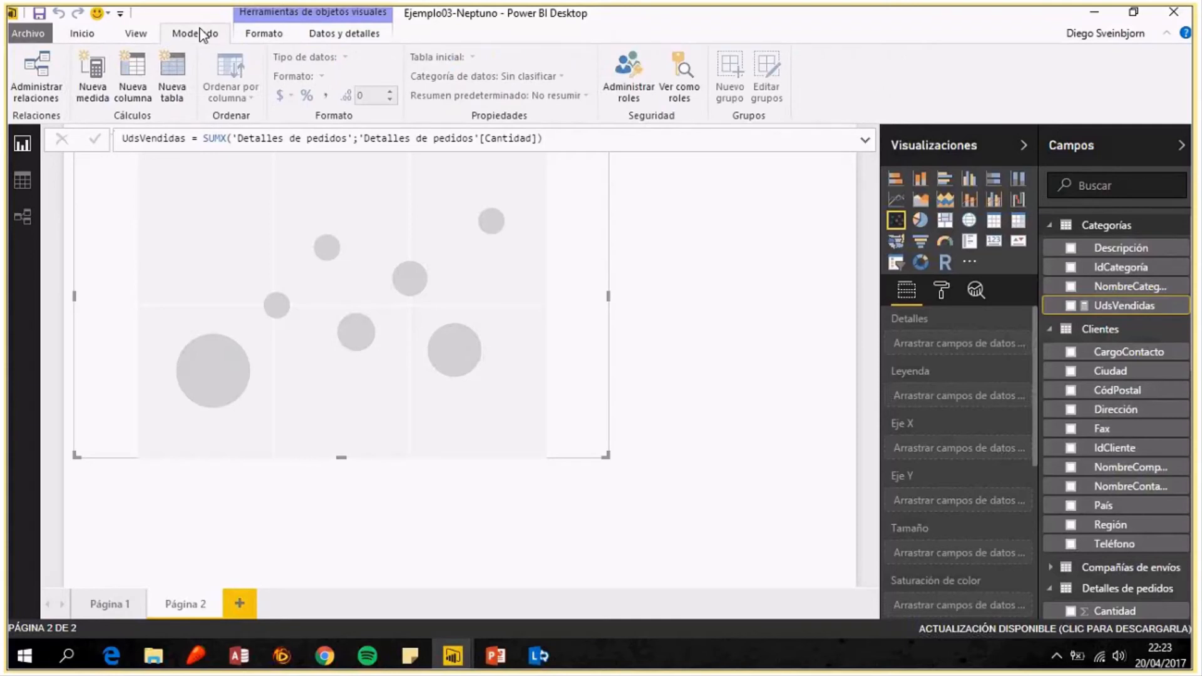
{"action": "left_click", "coordinate": [1123, 305]}
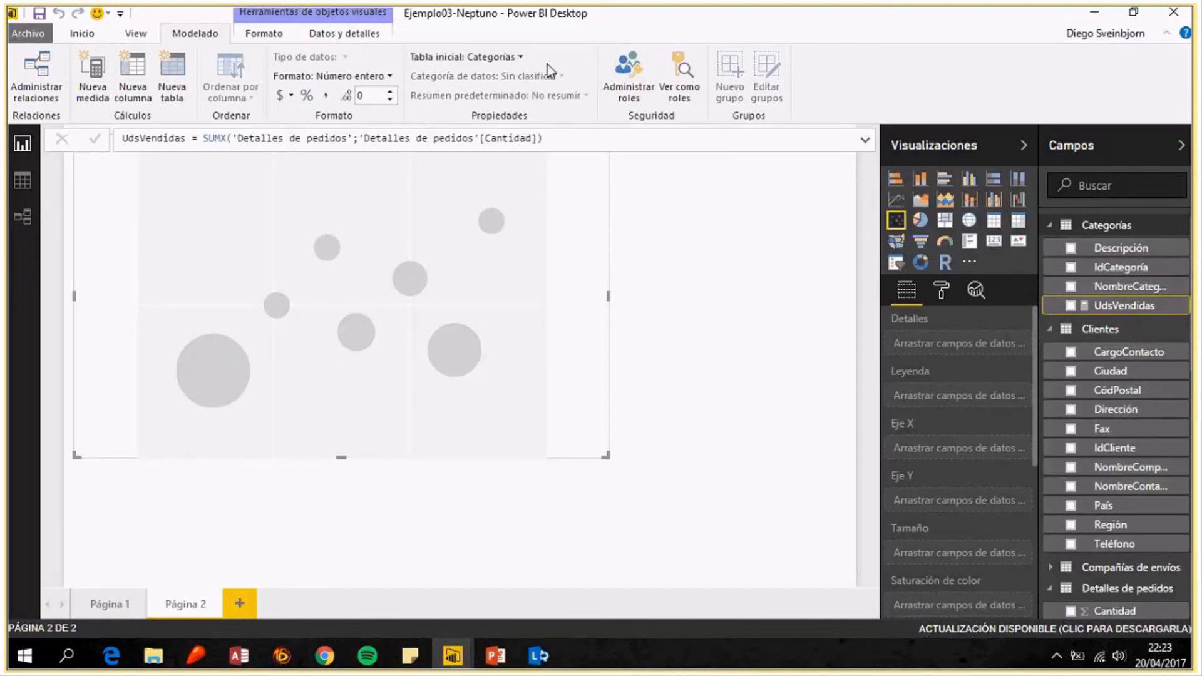
{"action": "left_click", "coordinate": [521, 57]}
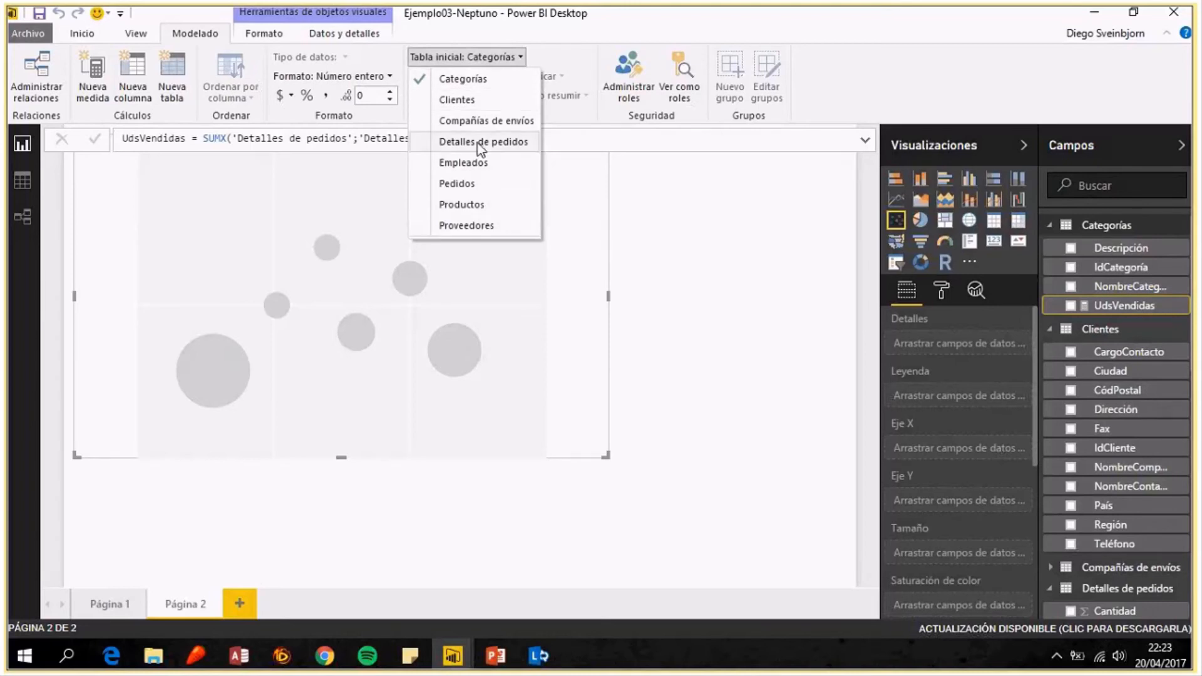
{"action": "left_click", "coordinate": [471, 182]}
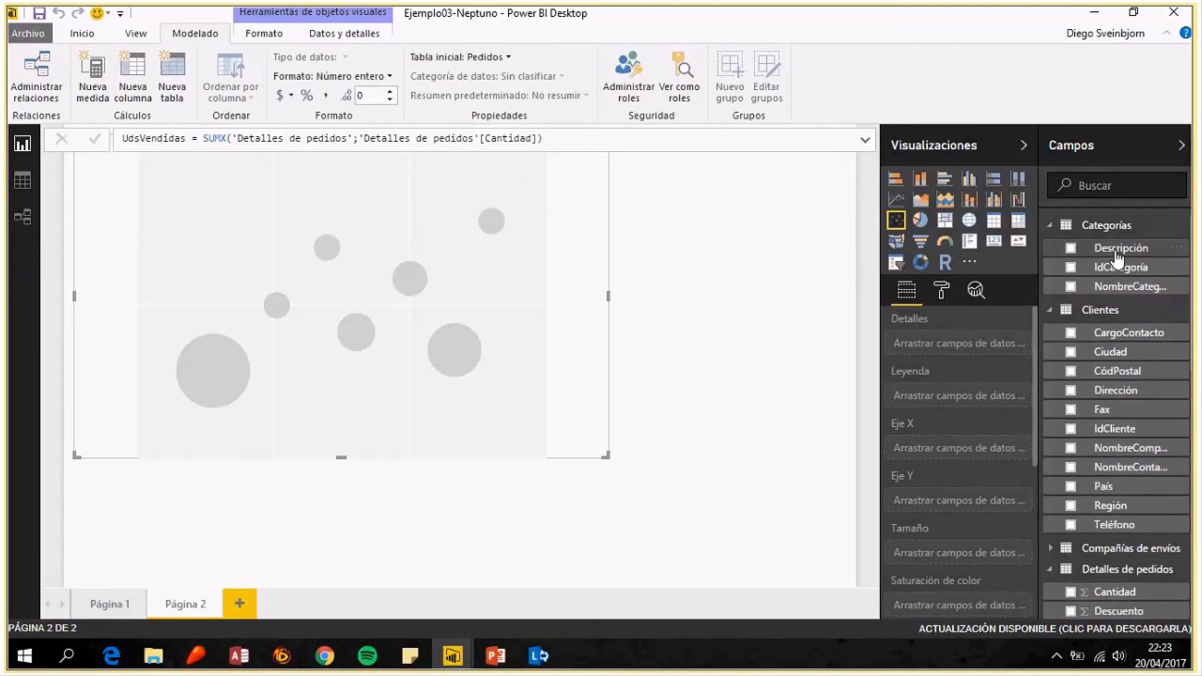
{"action": "scroll", "coordinate": [1177, 301], "scroll_direction": "down", "scroll_amount": 5}
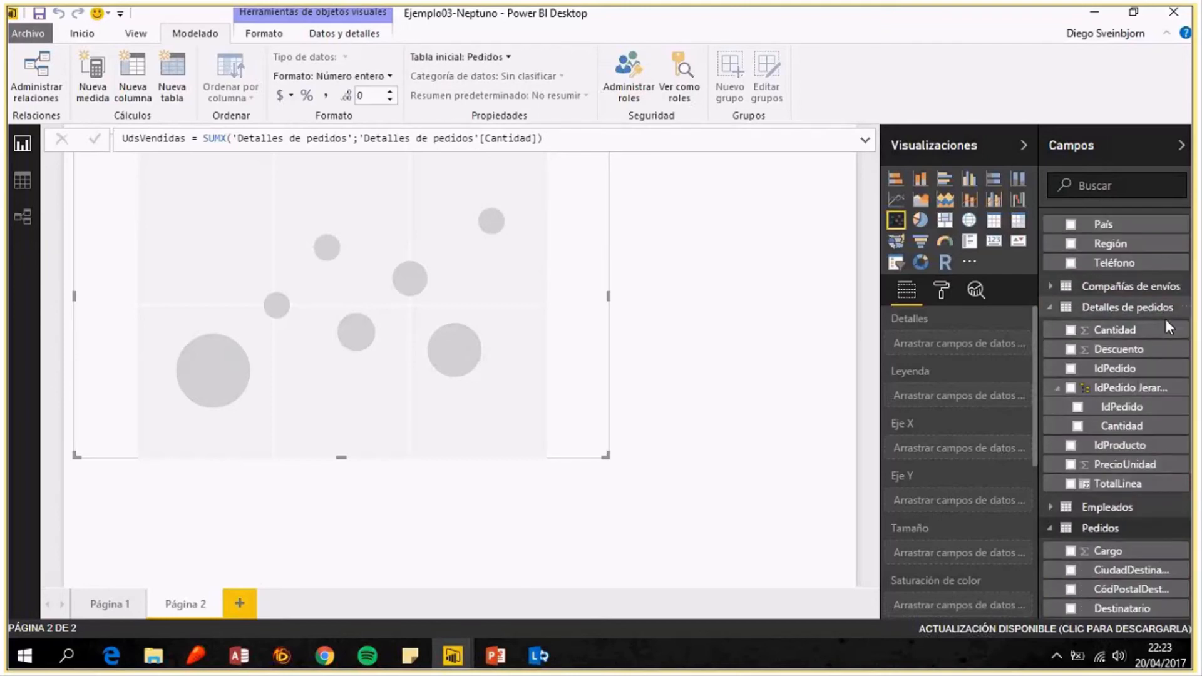
{"action": "scroll", "coordinate": [1122, 305], "scroll_direction": "down", "scroll_amount": 6}
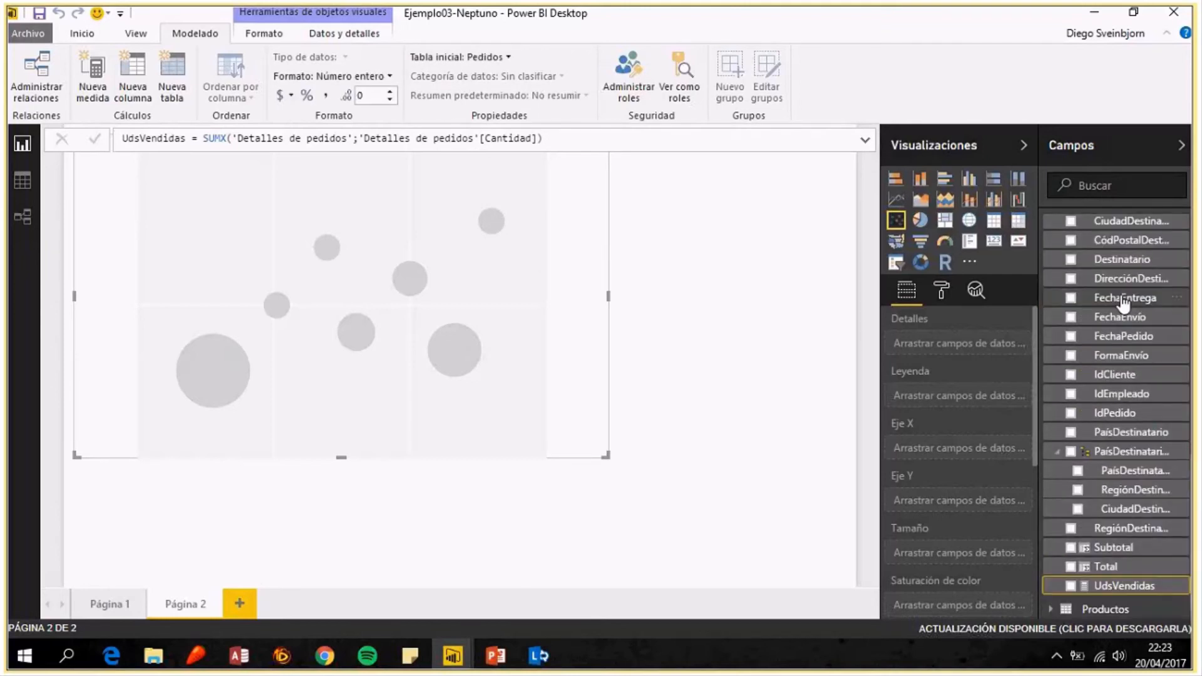
{"action": "scroll", "coordinate": [1123, 305], "scroll_direction": "up", "scroll_amount": 2}
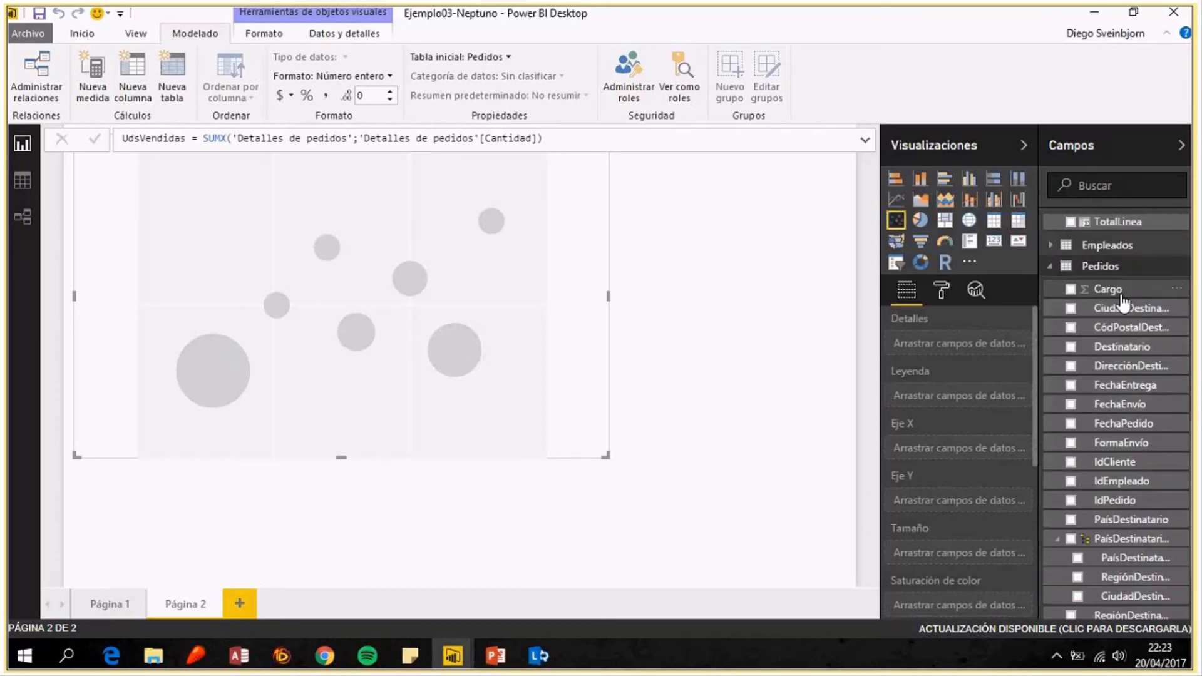
Start a new measure named VentasBrutas in the Pedidos table, using SUMX over the 'Detalles de pedidos' table.
{"action": "scroll", "coordinate": [1120, 376], "scroll_direction": "down", "scroll_amount": 2}
{"action": "right_click", "coordinate": [1117, 589]}
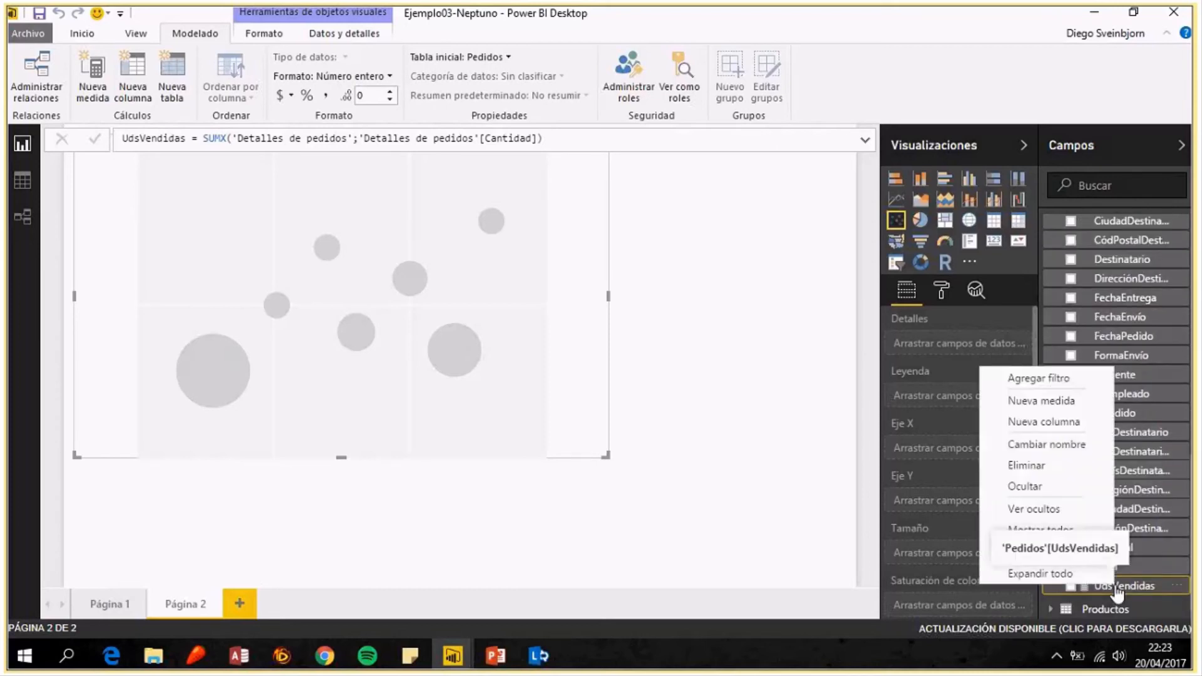
{"action": "left_click", "coordinate": [1060, 403]}
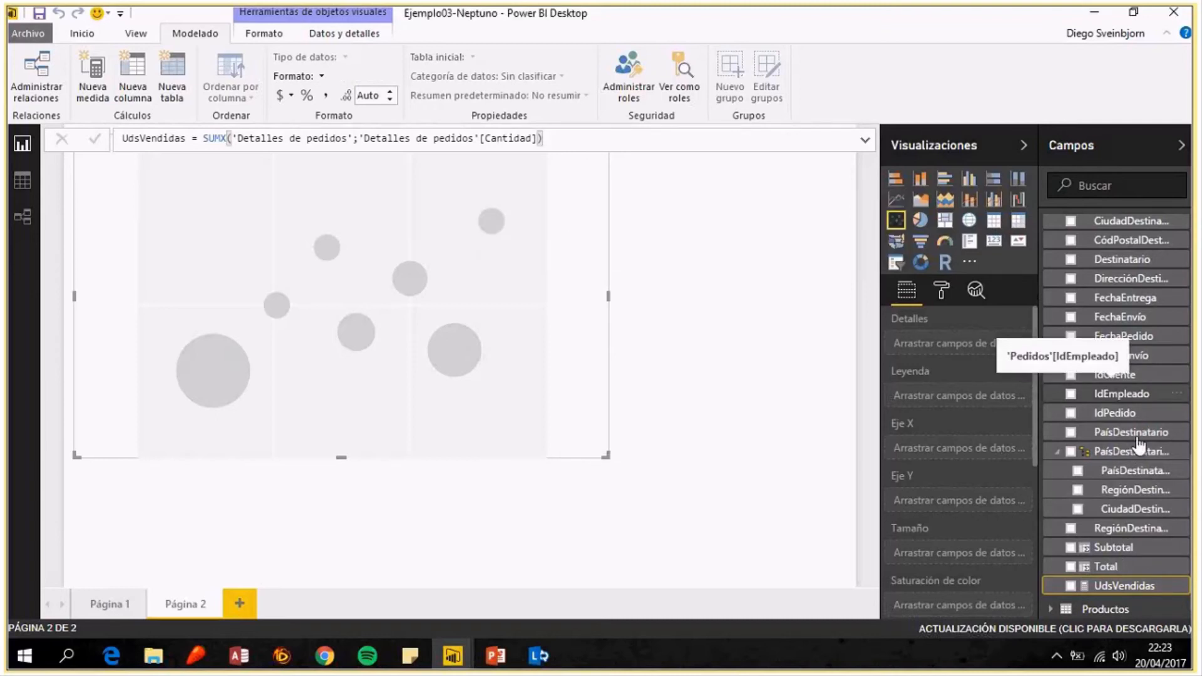
{"action": "type", "text": "VentasBrutas"}
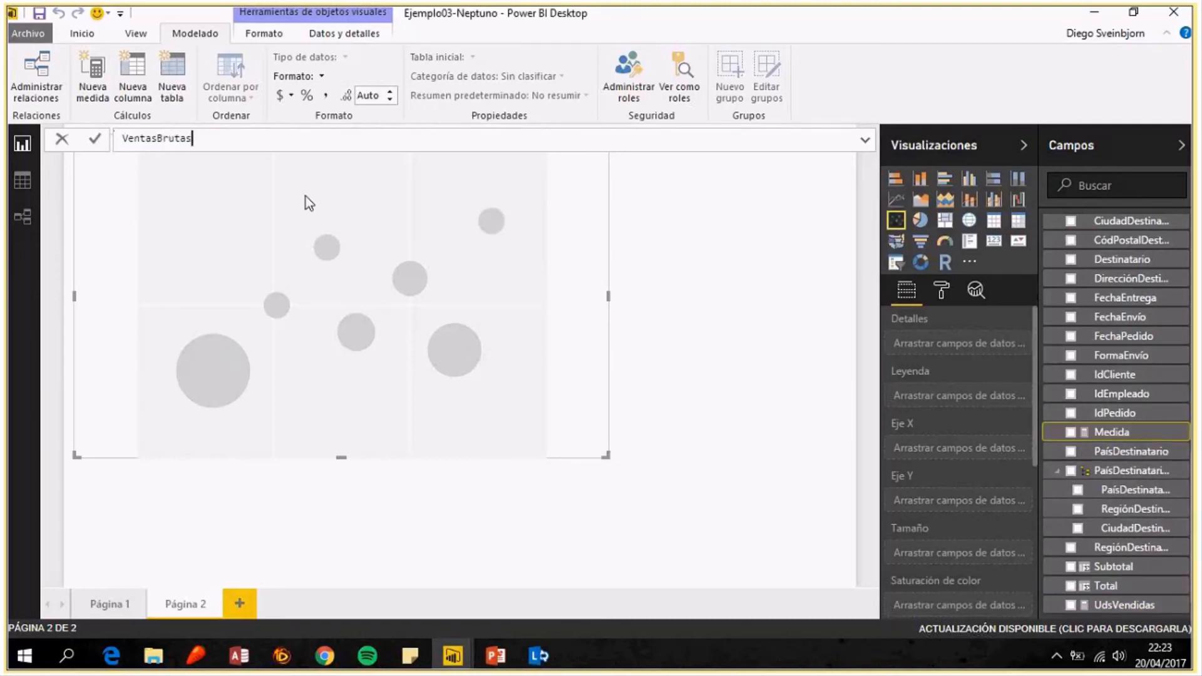
{"action": "type", "text": "=su"}
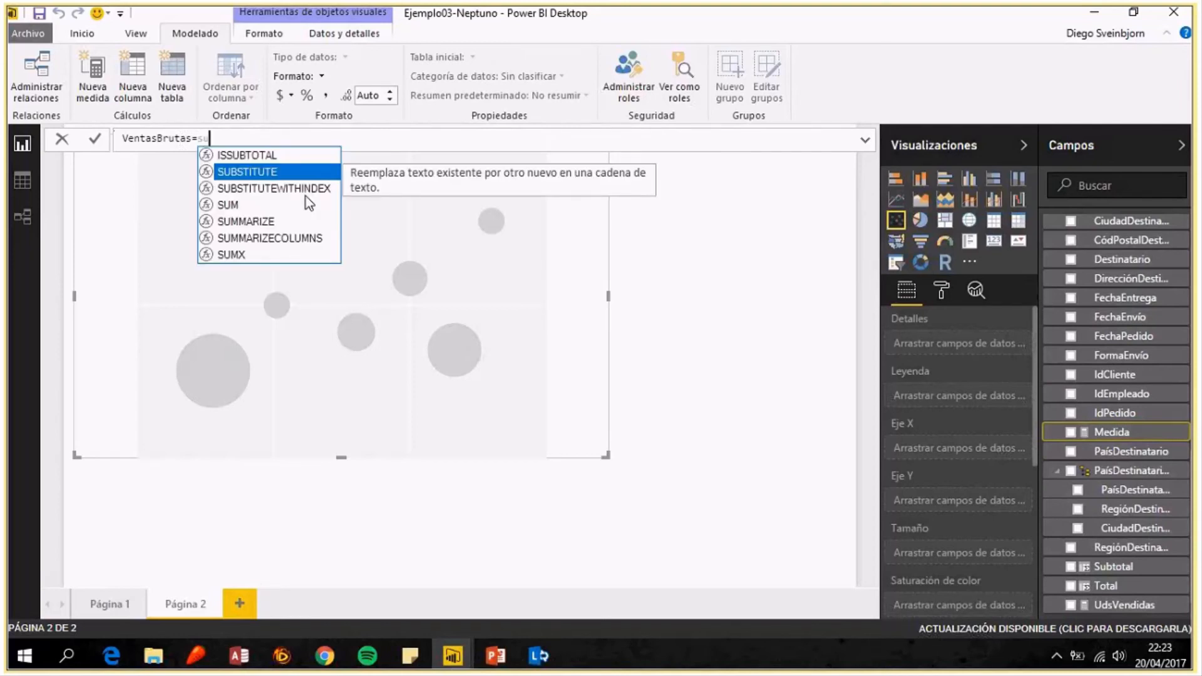
{"action": "type", "text": "m"}
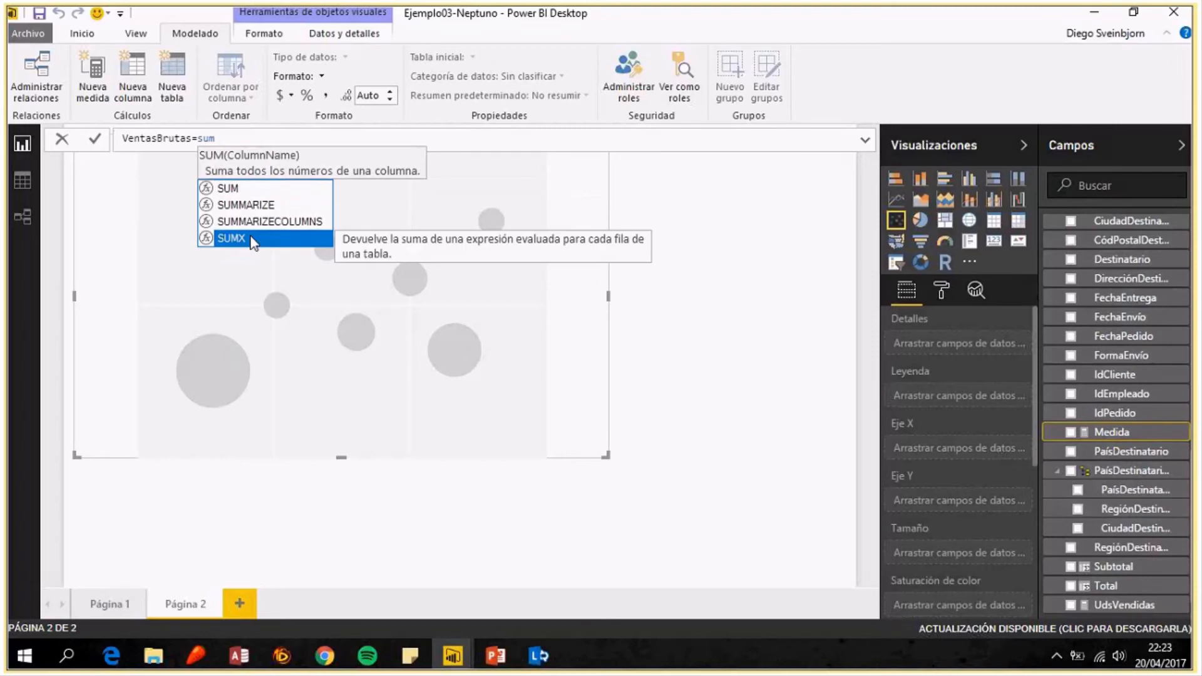
{"action": "double_click", "coordinate": [251, 241]}
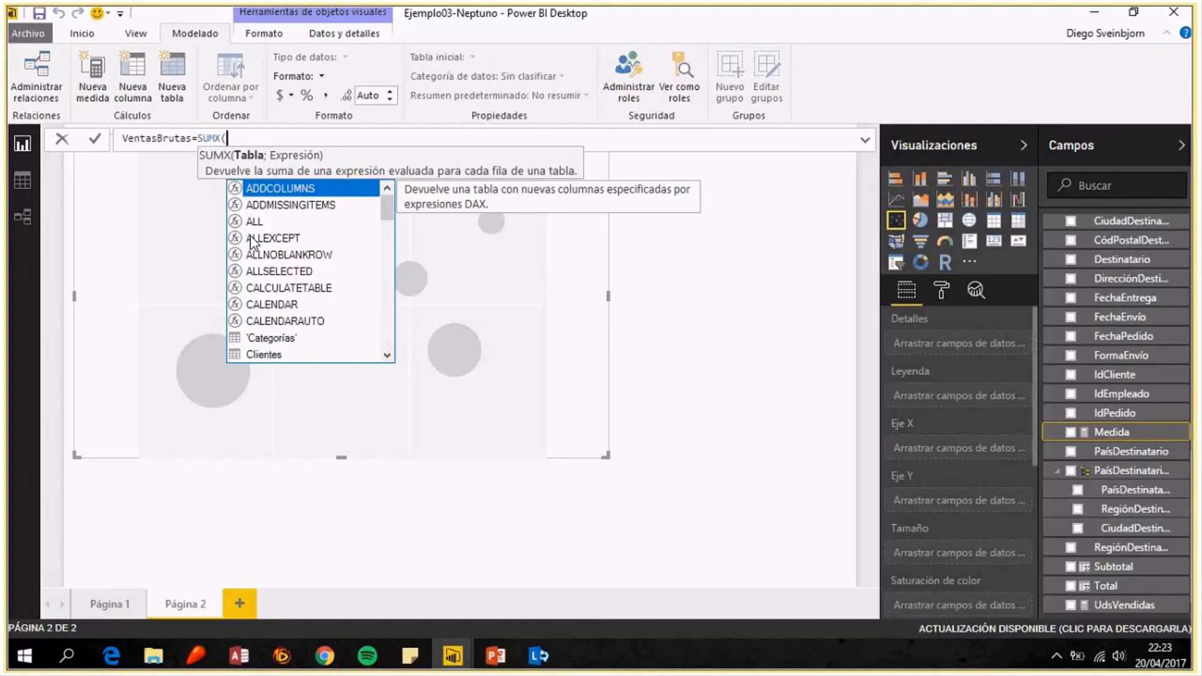
{"action": "type", "text": "de"}
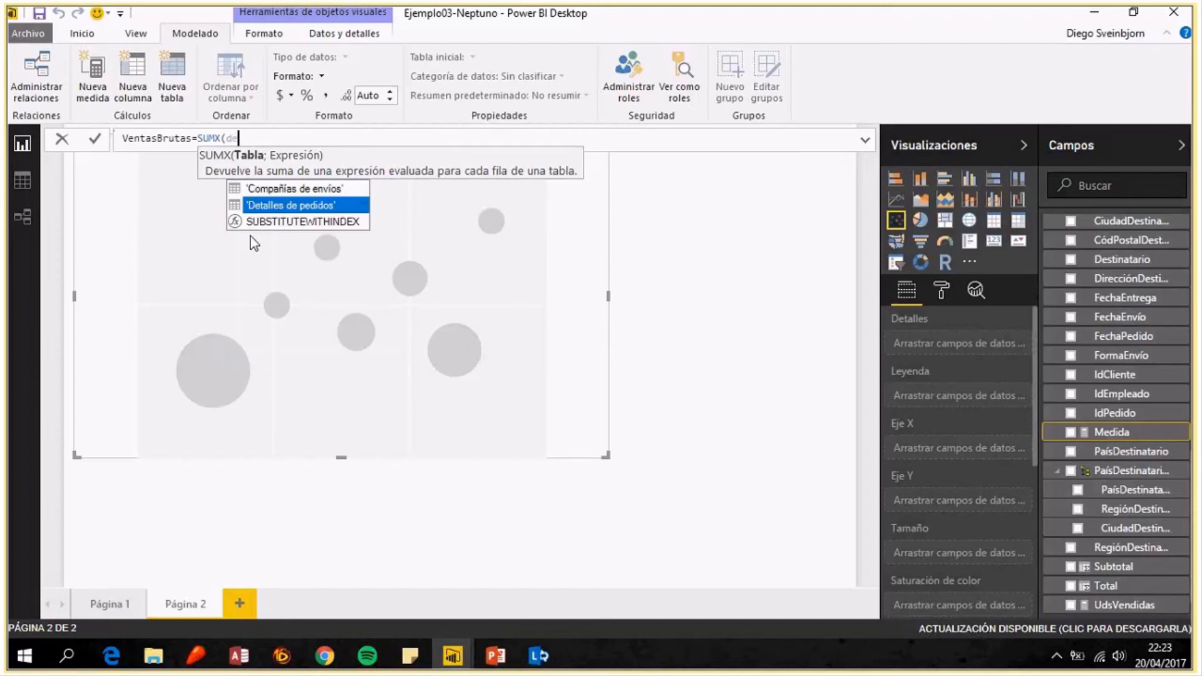
{"action": "key", "text": "Tab"}
{"action": "type", "text": ";"}
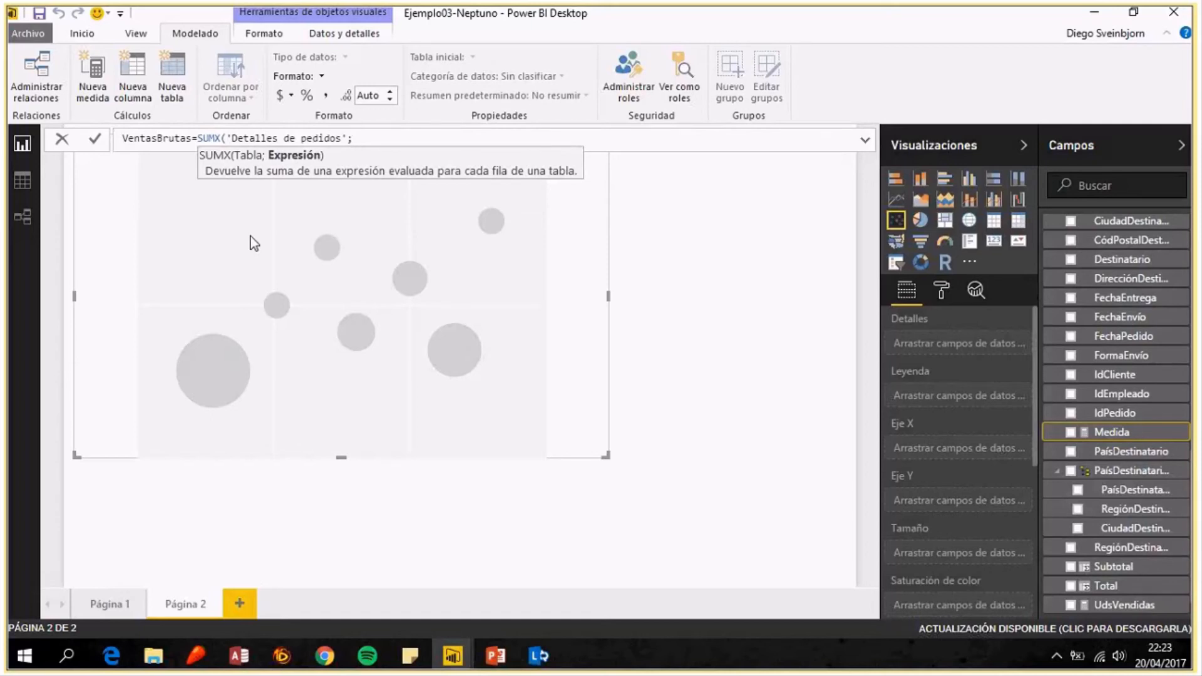
Complete the VentasBrutas formula with PrecioUnidad multiplied by Cantidad, both from 'Detalles de pedidos', and commit the measure.
{"action": "type", "text": "pr"}
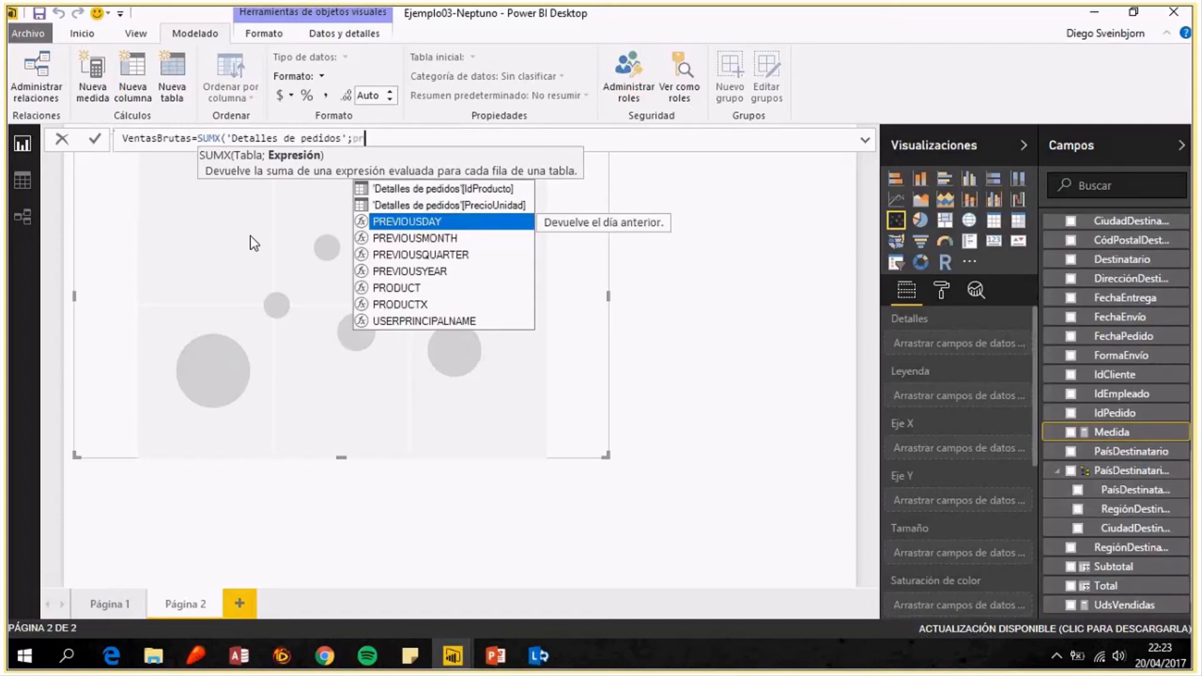
{"action": "key", "text": "Up"}
{"action": "key", "text": "Tab"}
{"action": "type", "text": "*c"}
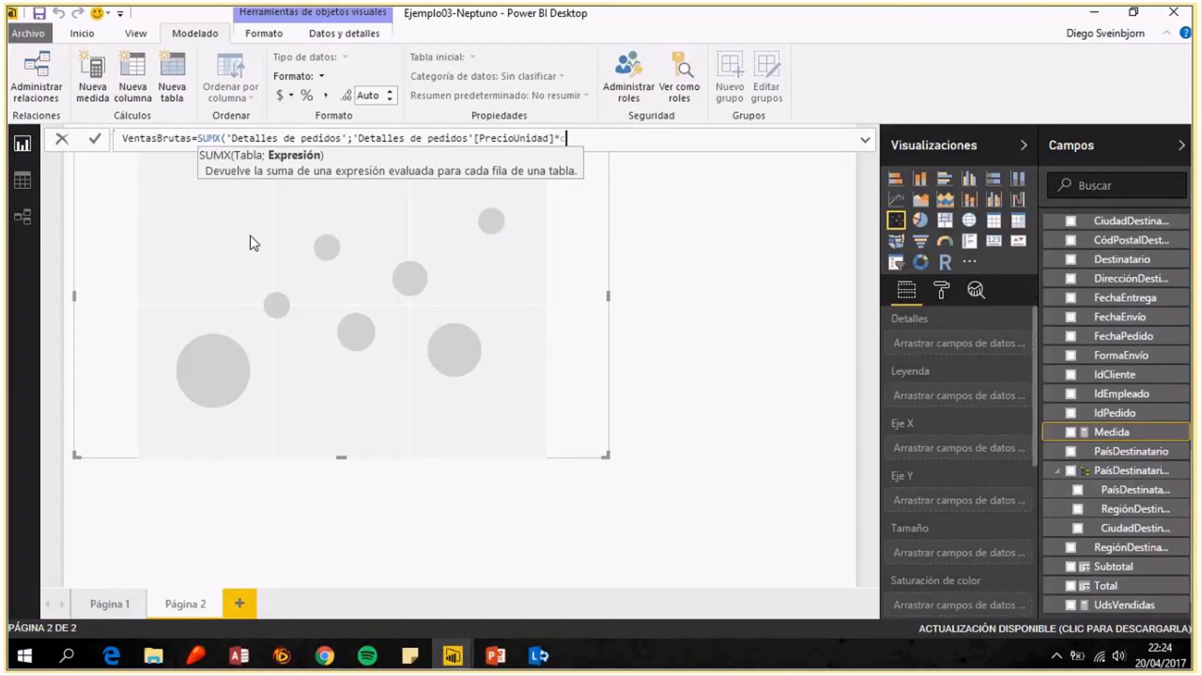
{"action": "type", "text": "an"}
{"action": "key", "text": "Tab"}
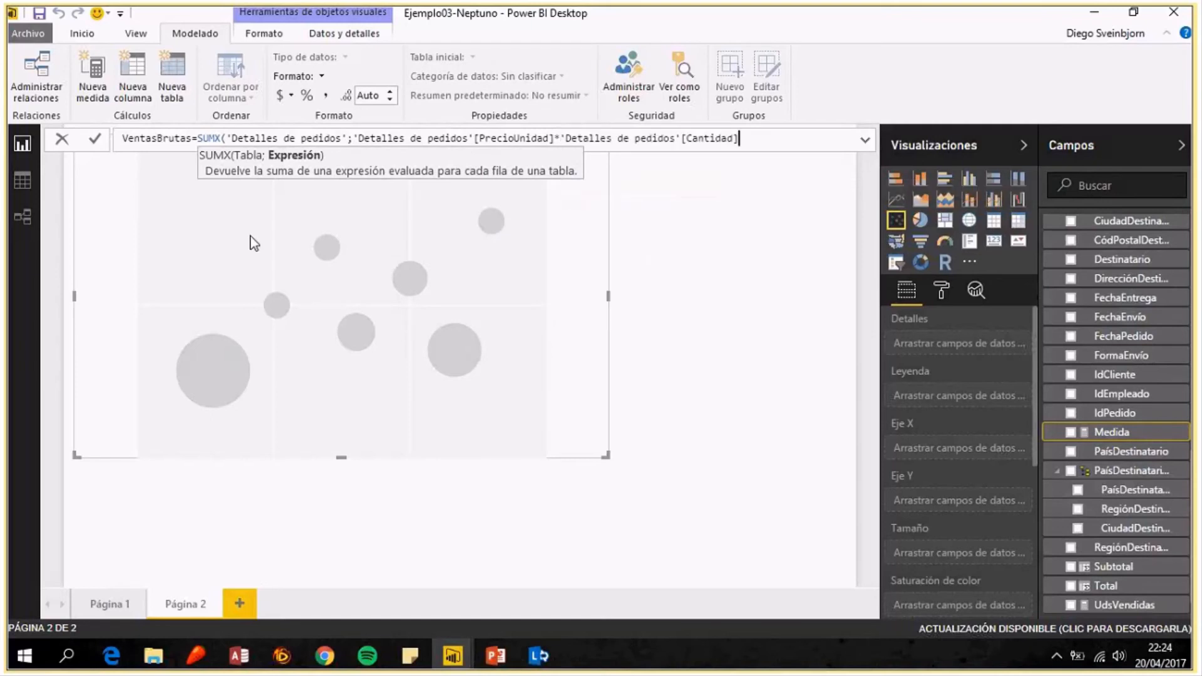
{"action": "type", "text": ")"}
{"action": "key", "text": "Return"}
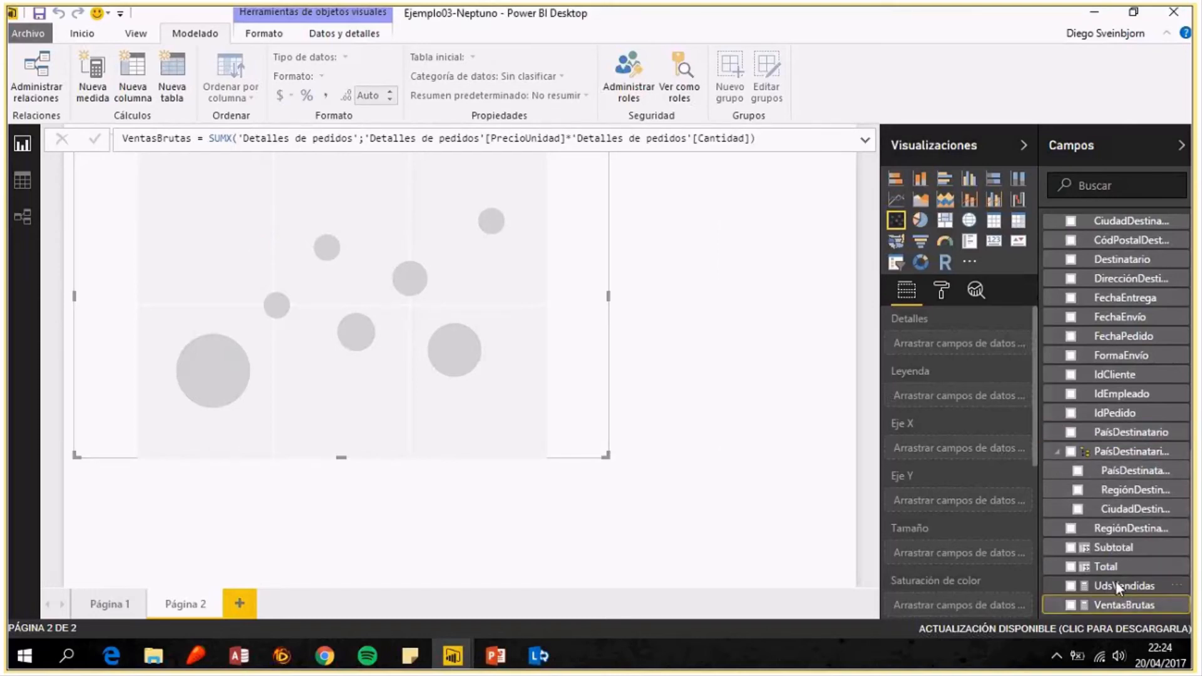
Start a new measure named VEntasNetas in the Pedidos table, using SUMX over the 'Detalles de pedidos' table.
{"action": "right_click", "coordinate": [1115, 581]}
{"action": "key", "text": "Escape"}
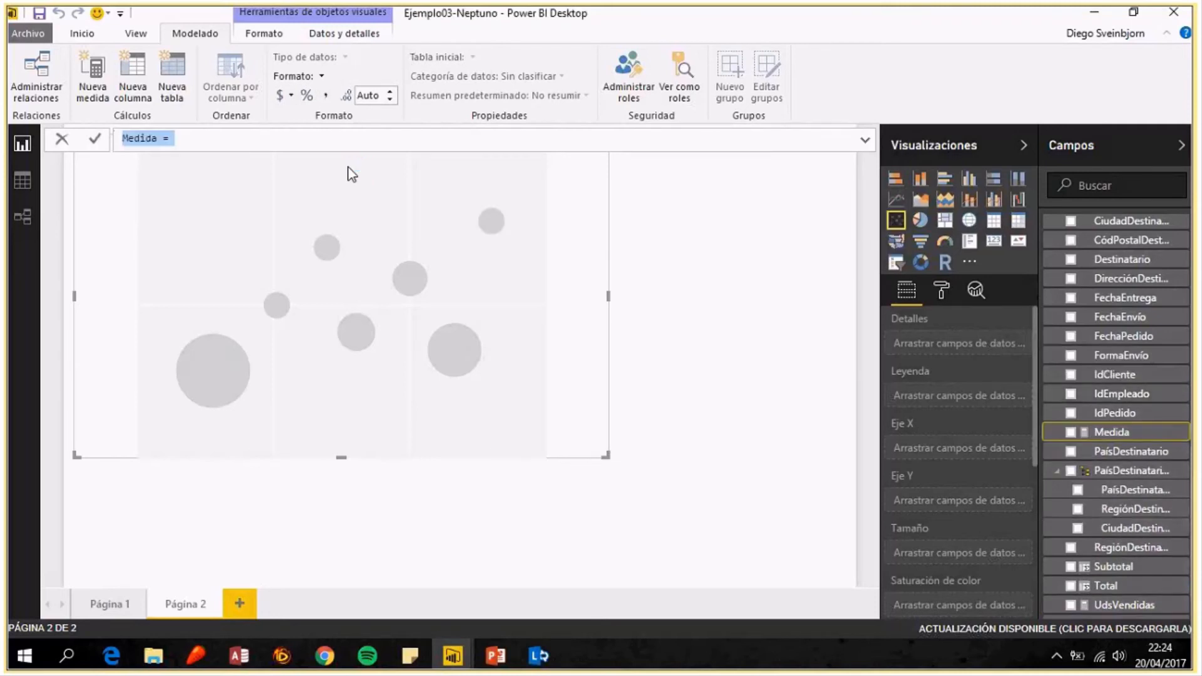
{"action": "type", "text": "VEnt"}
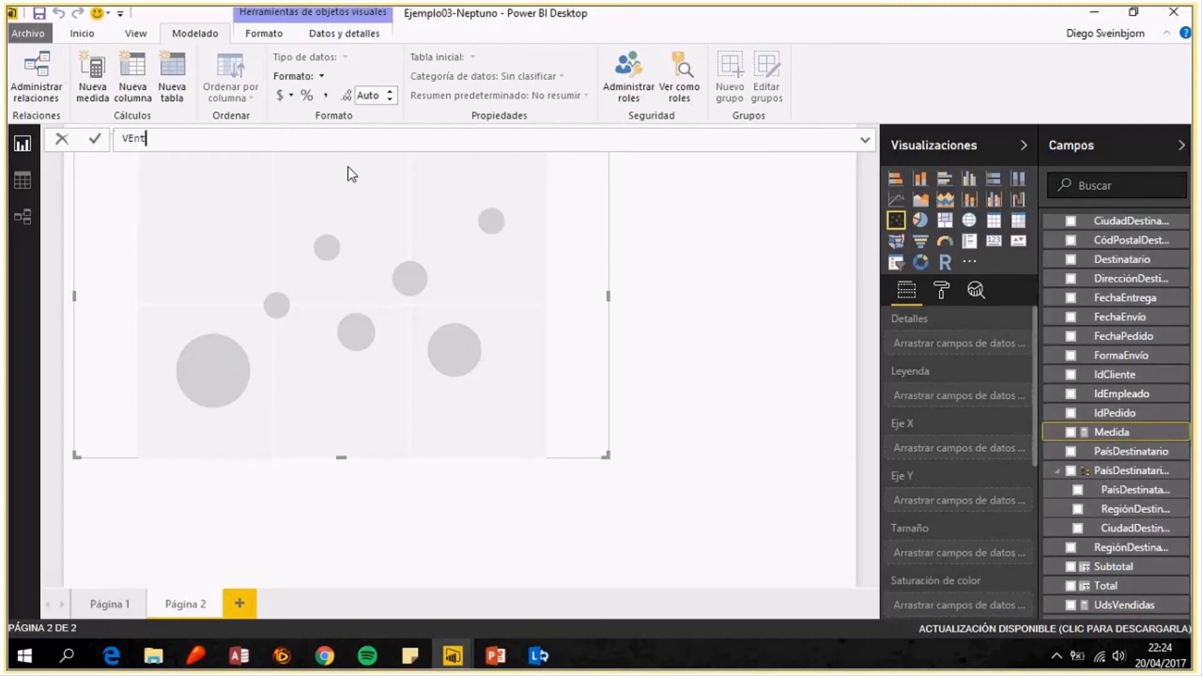
{"action": "type", "text": "asNetas=sumx"}
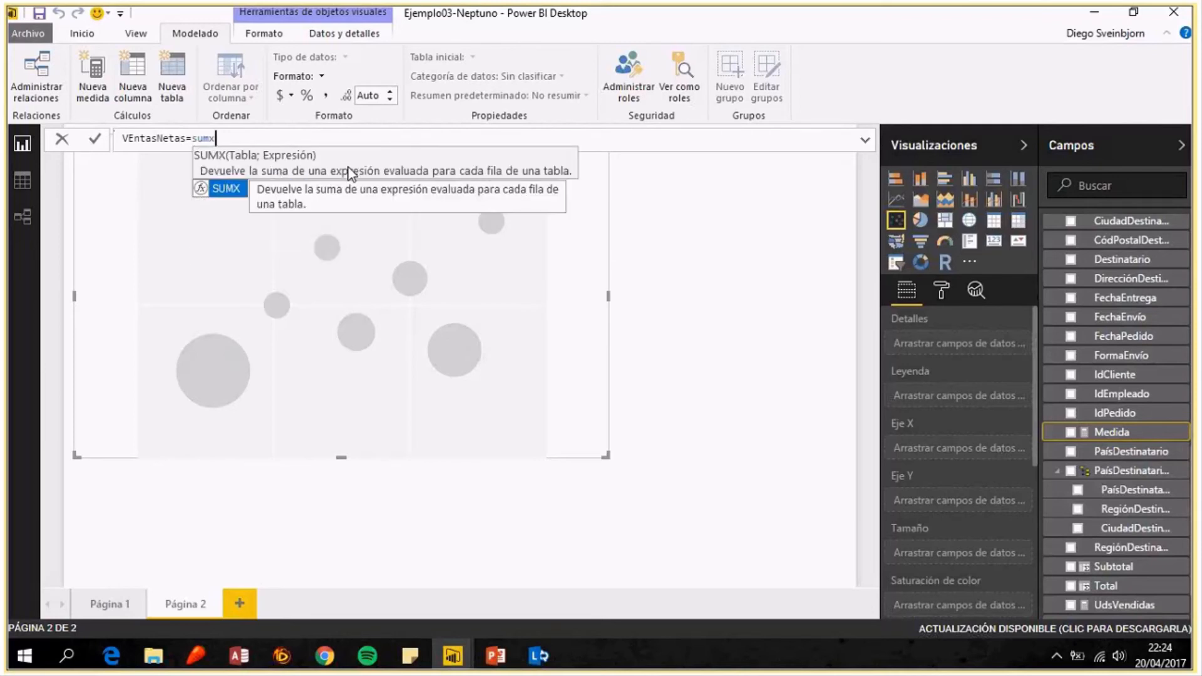
{"action": "type", "text": "("}
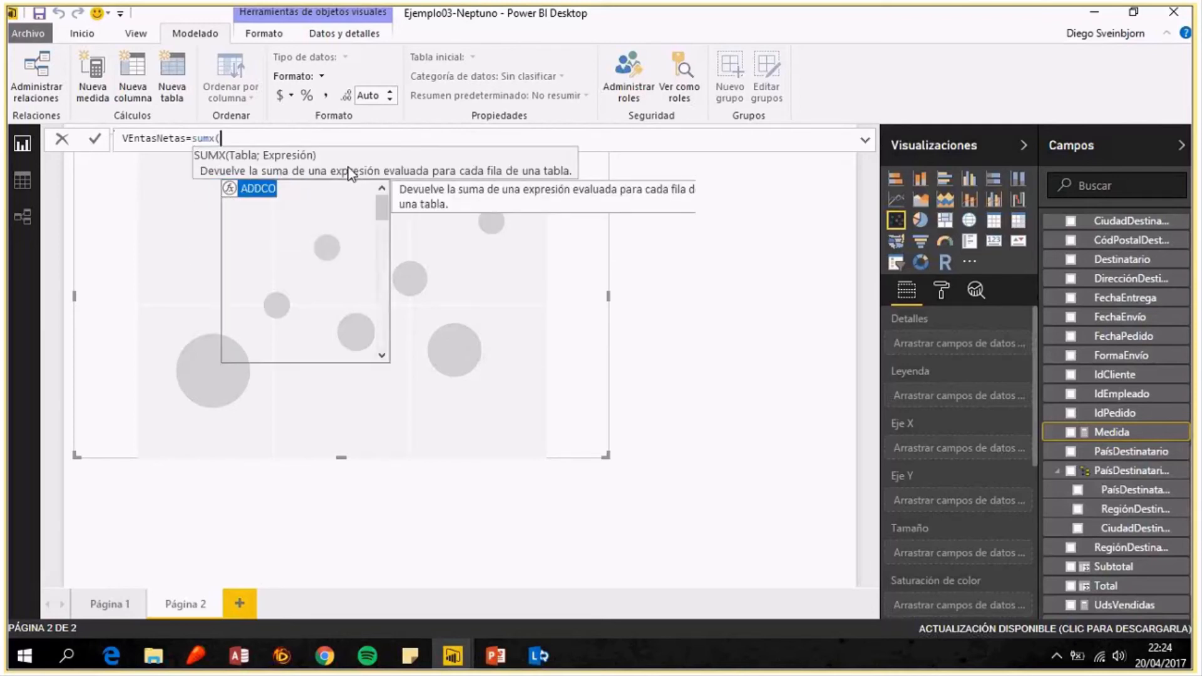
{"action": "type", "text": "'Detalles de pedidos';"}
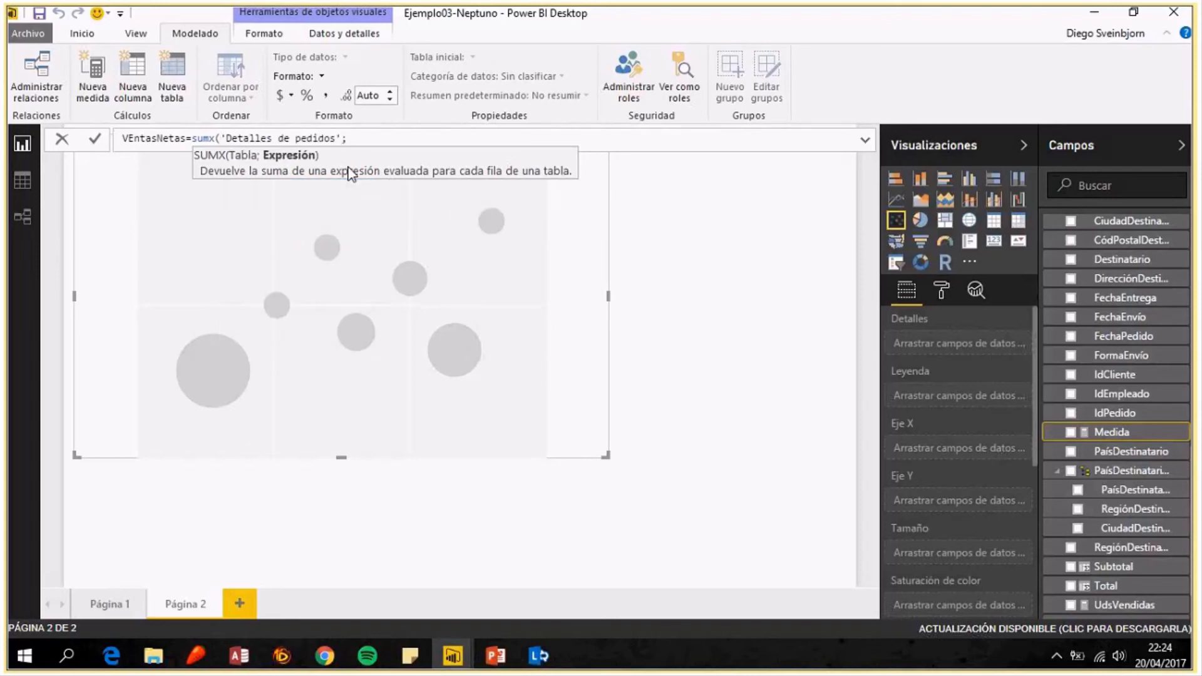
Complete the formula with PrecioUnidad multiplied by Cantidad and by (1-Descuento), all from 'Detalles de pedidos', and commit the measure.
{"action": "type", "text": "[precio"}
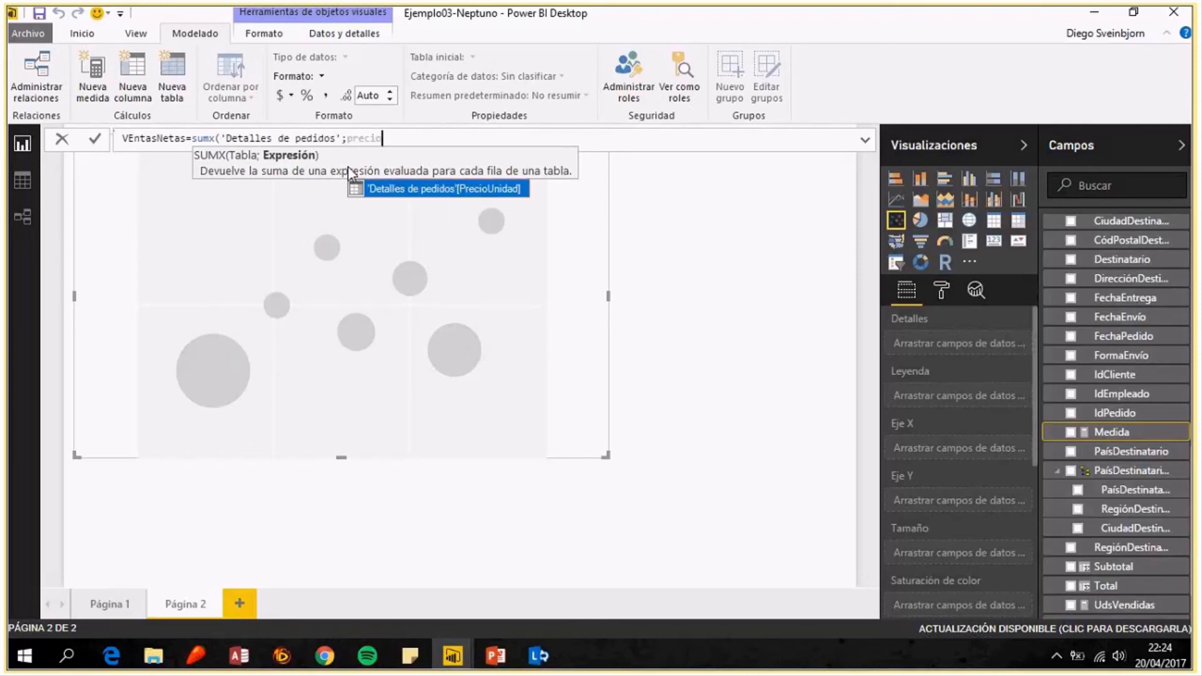
{"action": "key", "text": "Tab"}
{"action": "type", "text": "*"}
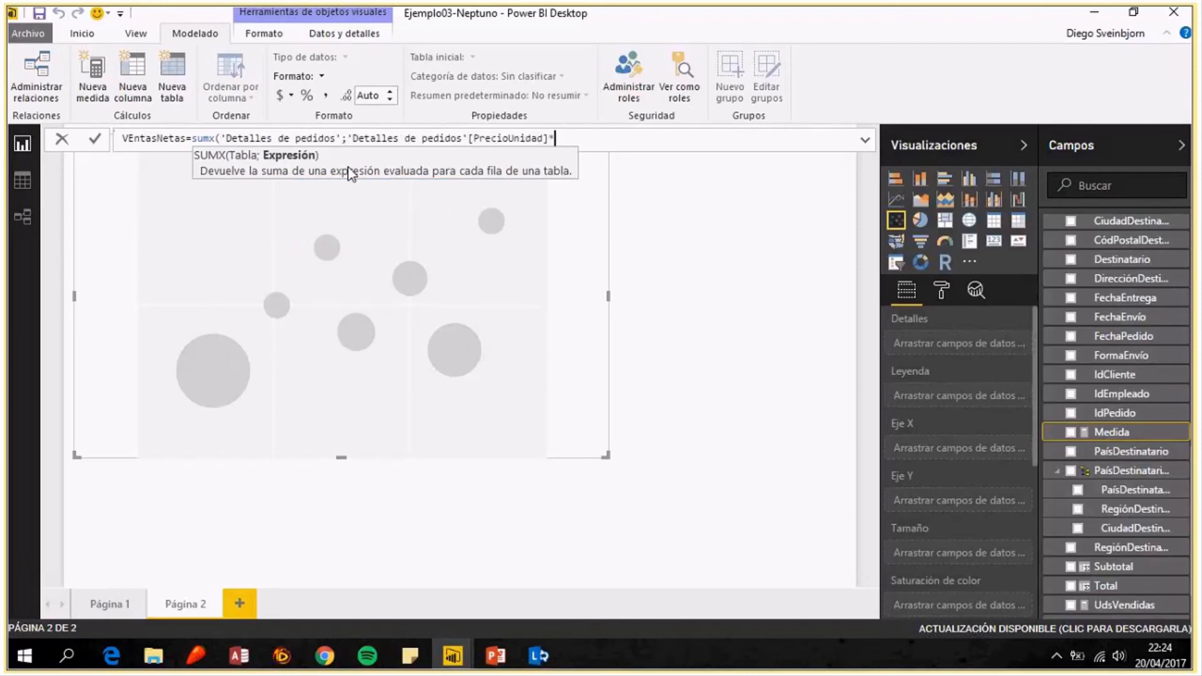
{"action": "type", "text": "can"}
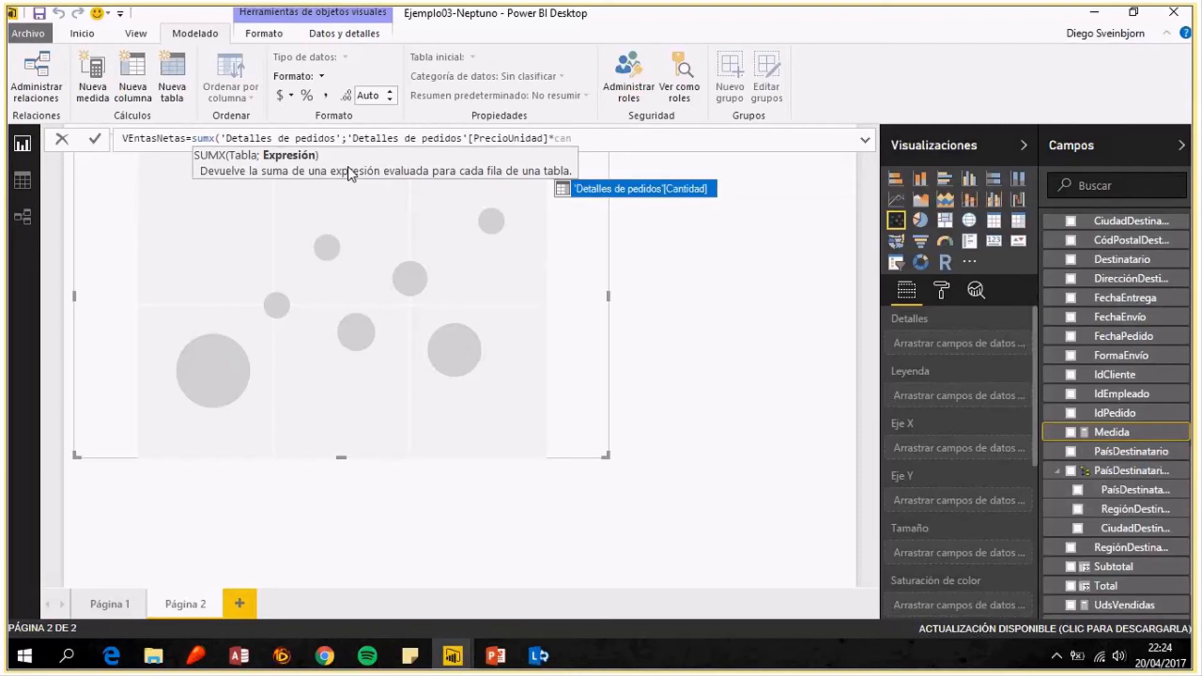
{"action": "key", "text": "Tab"}
{"action": "type", "text": "*(1-"}
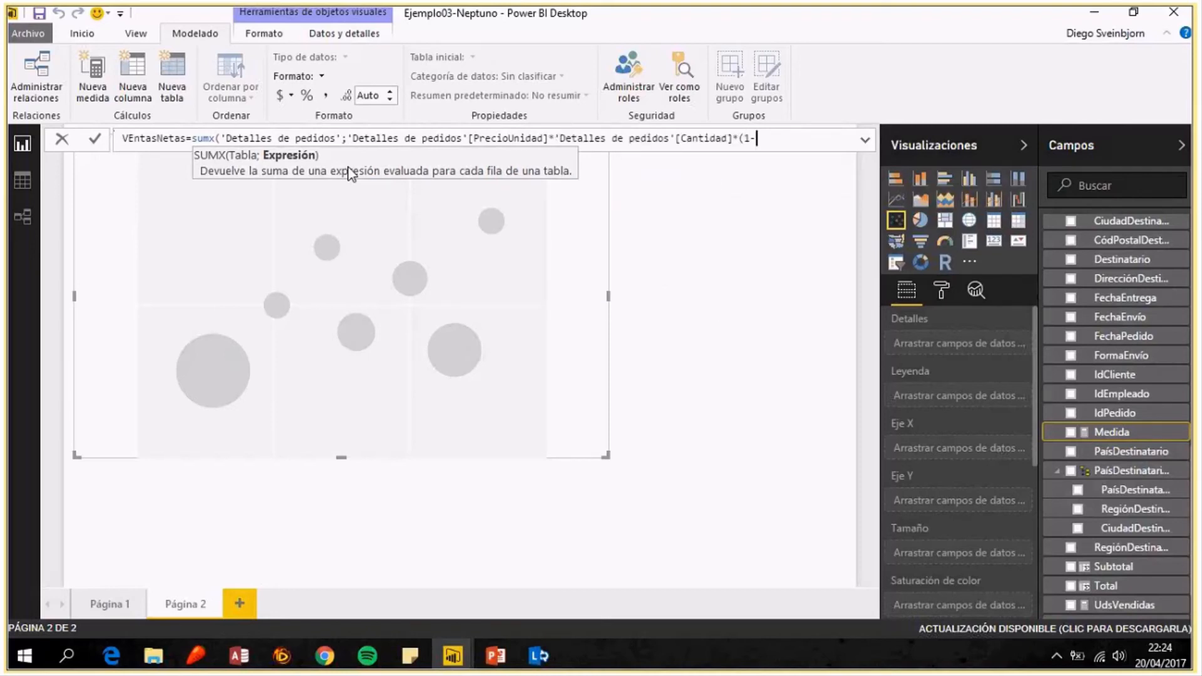
{"action": "type", "text": "des"}
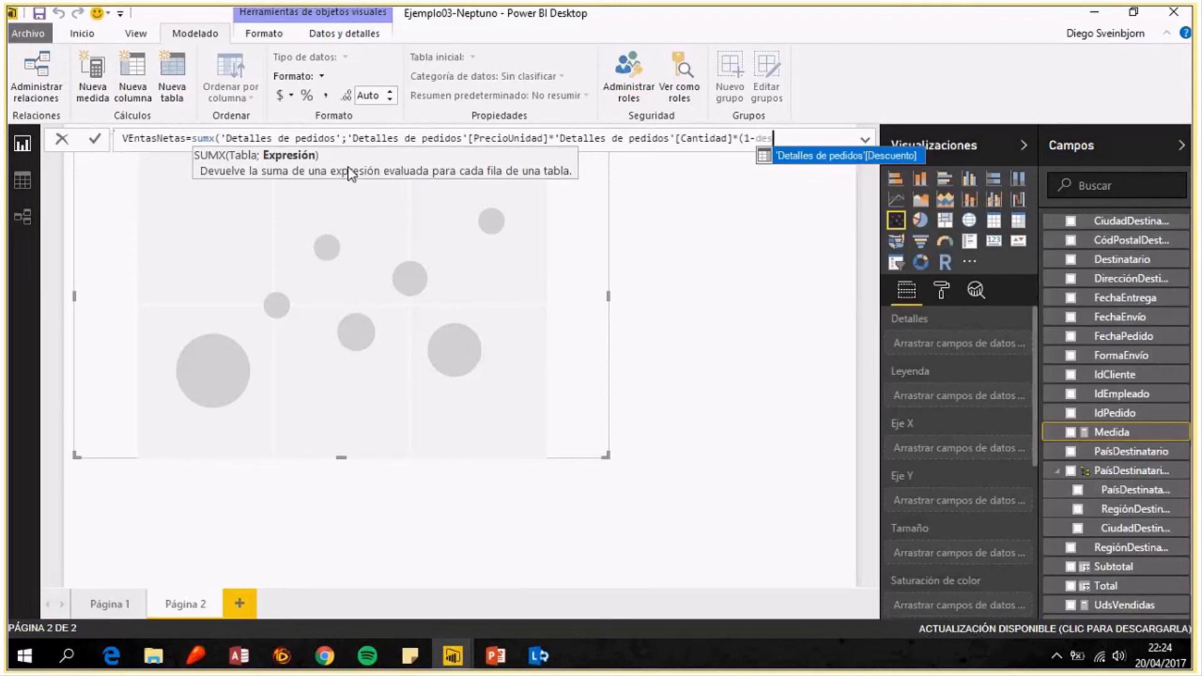
{"action": "key", "text": "Tab"}
{"action": "type", "text": ")"}
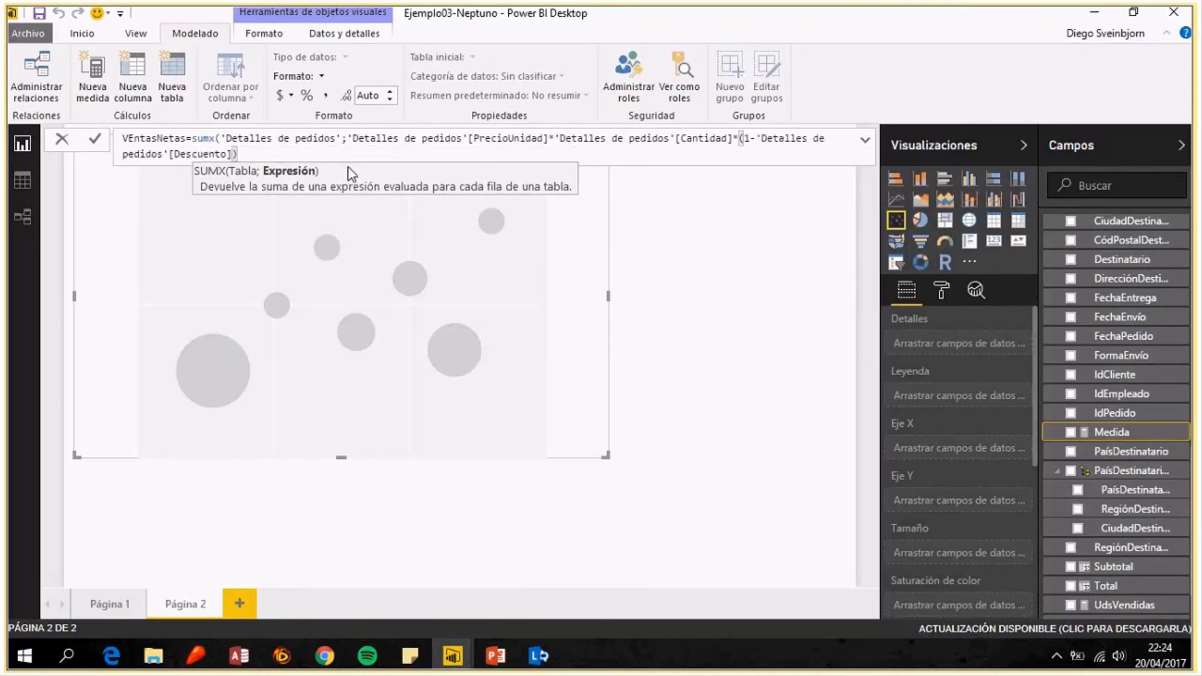
{"action": "type", "text": ")"}
{"action": "key", "text": "Return"}
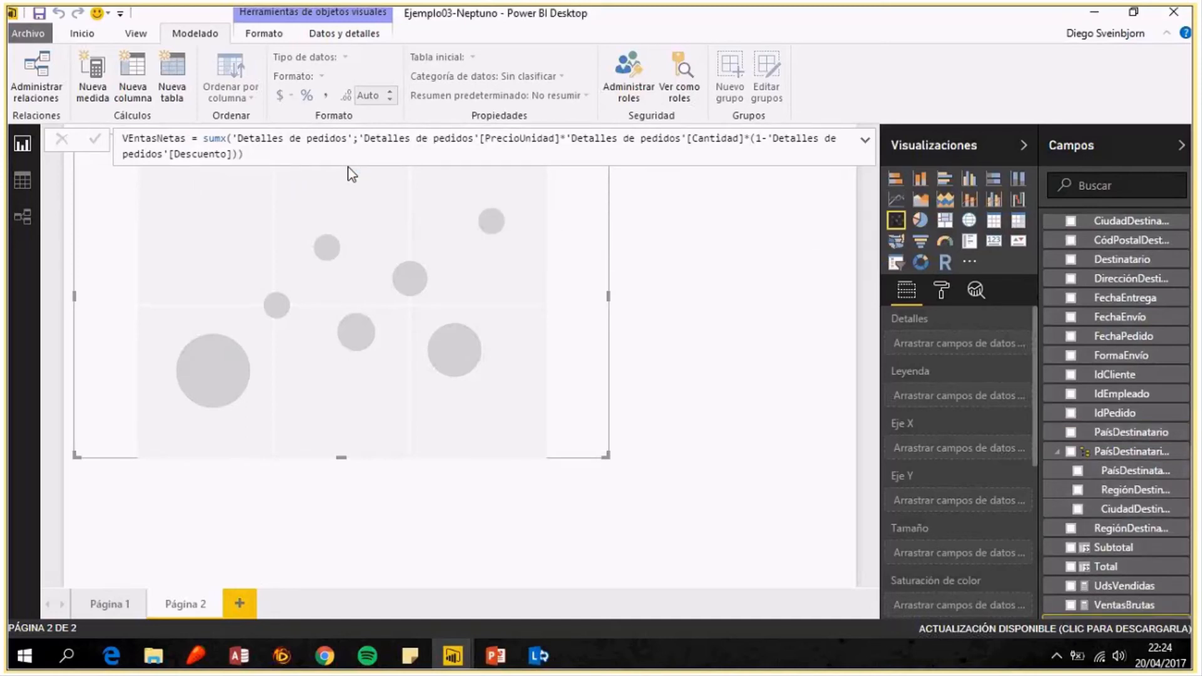
{"action": "scroll", "coordinate": [1159, 490], "scroll_direction": "down", "scroll_amount": 3}
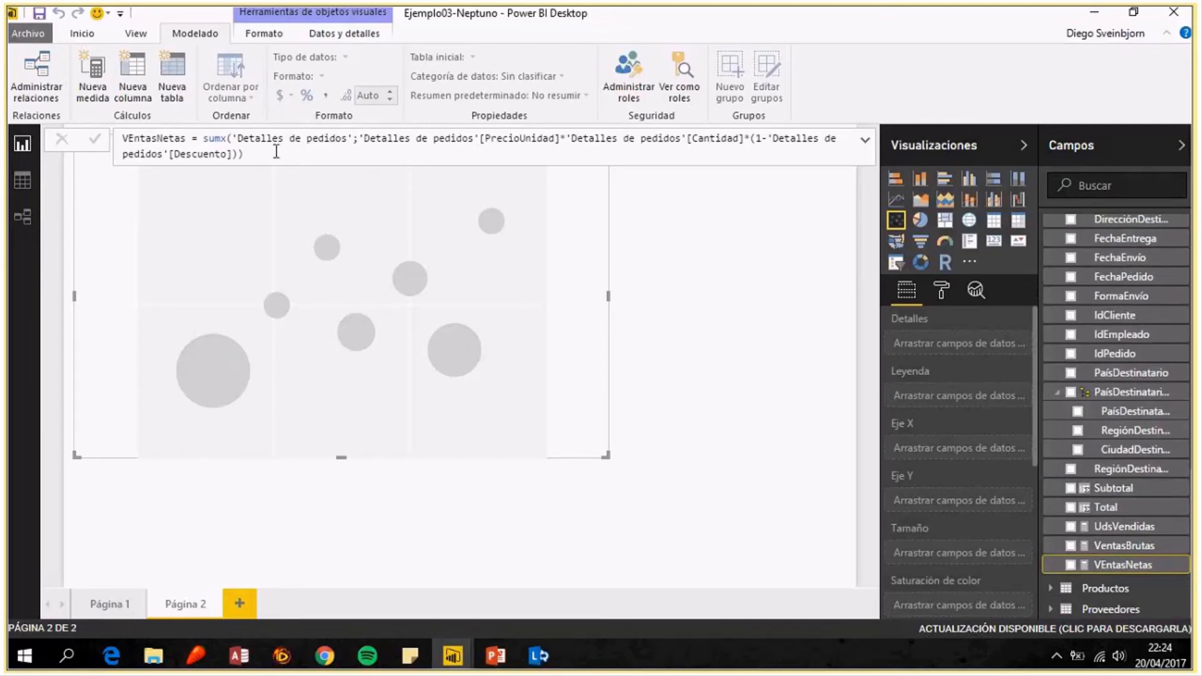
Correct the capitalisation of the new measure's name to VentasNetas.
{"action": "left_click", "coordinate": [130, 138]}
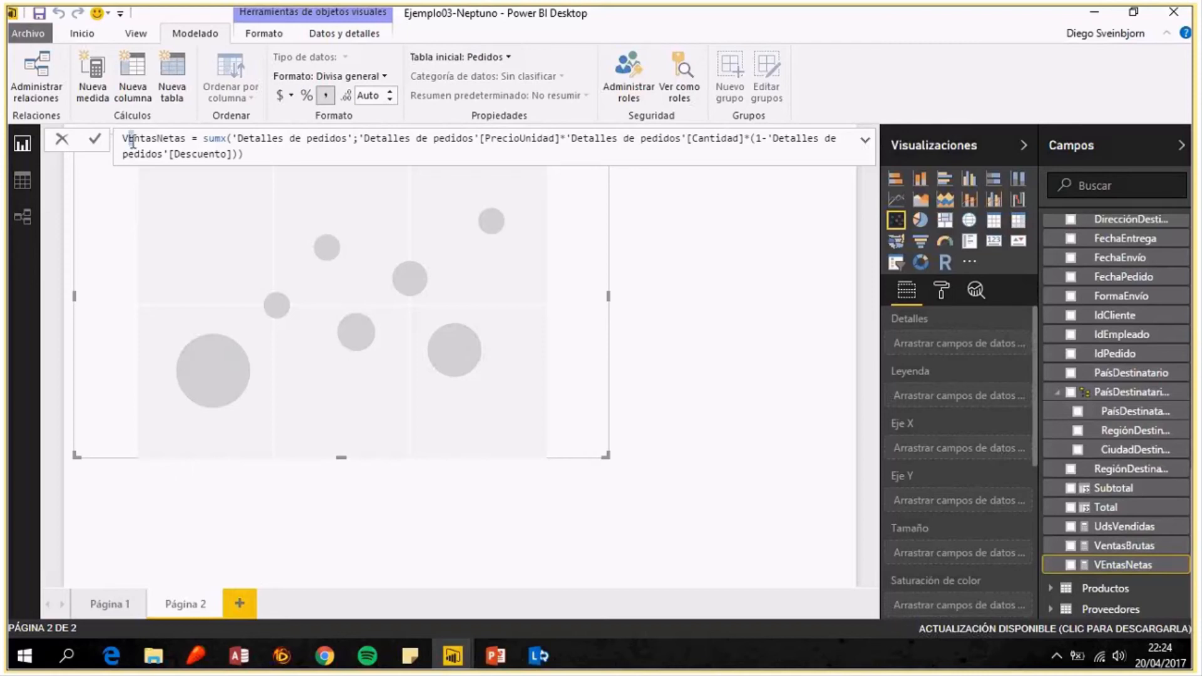
{"action": "key", "text": "Delete"}
{"action": "type", "text": "e"}
{"action": "key", "text": "Return"}
Put the second SUMX argument of the VentasNetas formula on its own indented line and commit the formula.
{"action": "left_click", "coordinate": [360, 139]}
{"action": "key", "text": "shift+Return"}
{"action": "key", "text": "Tab"}
{"action": "key", "text": "Tab"}
{"action": "key", "text": "Tab"}
{"action": "key", "text": "Tab"}
{"action": "key", "text": "Tab"}
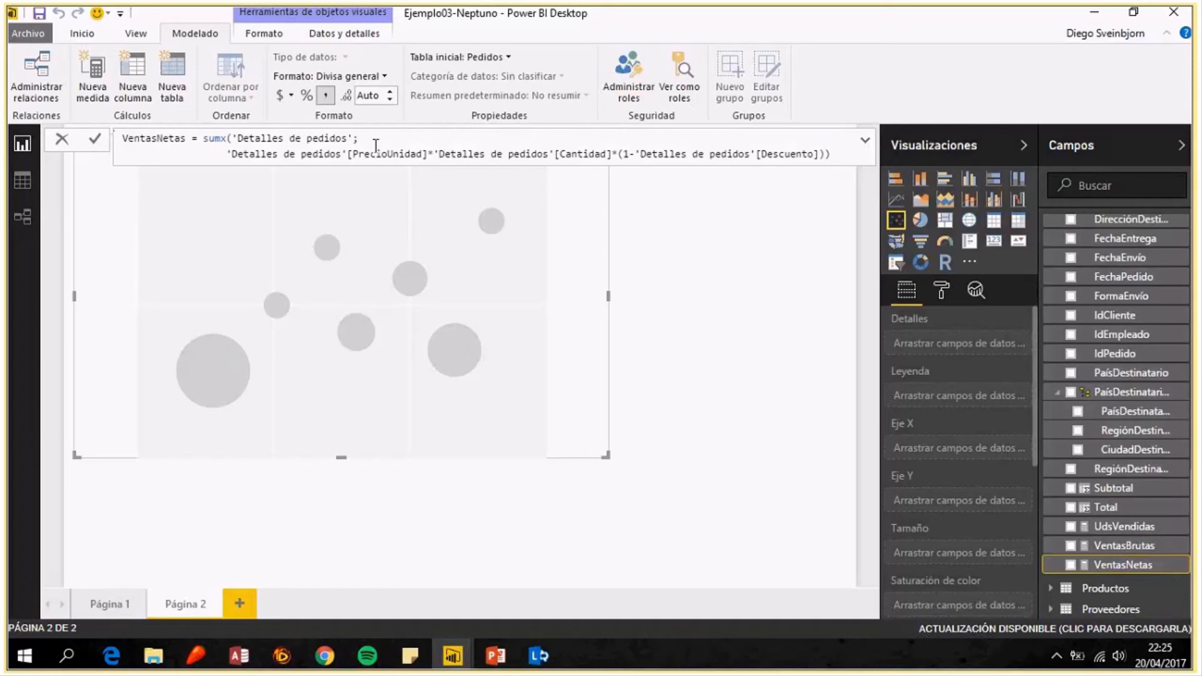
{"action": "key", "text": "Return"}
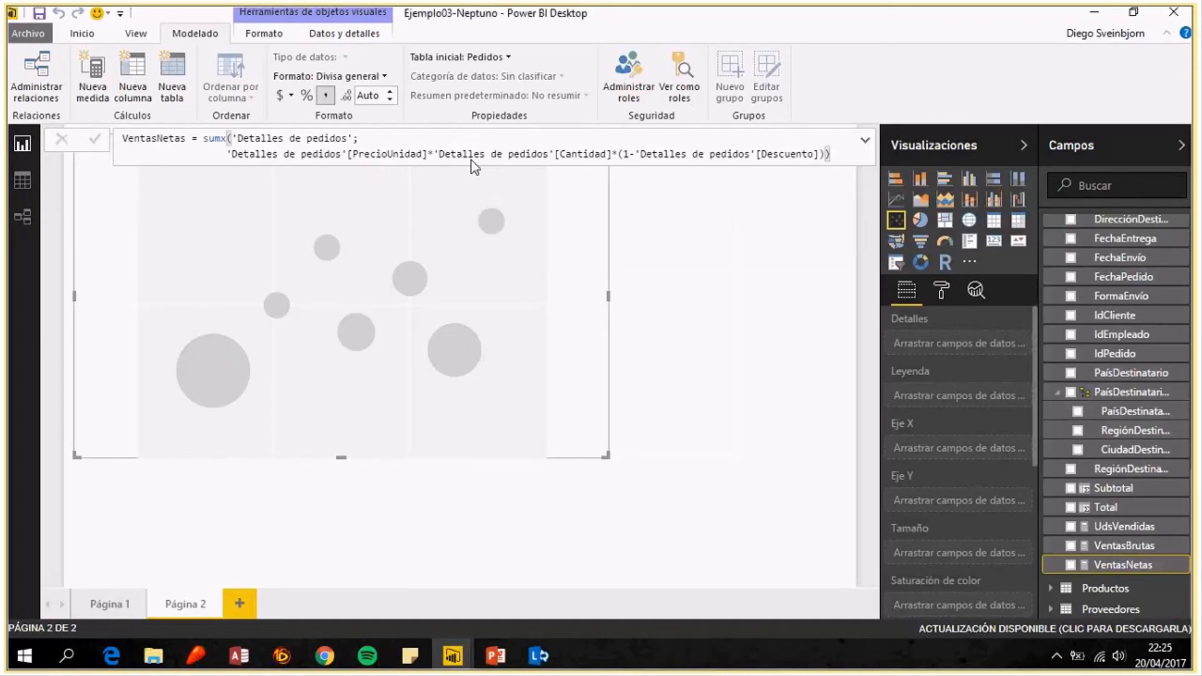
Enlarge the scatter chart and assign NombreCategoría from Categorías as both its details and its legend.
{"action": "left_click", "coordinate": [681, 274]}
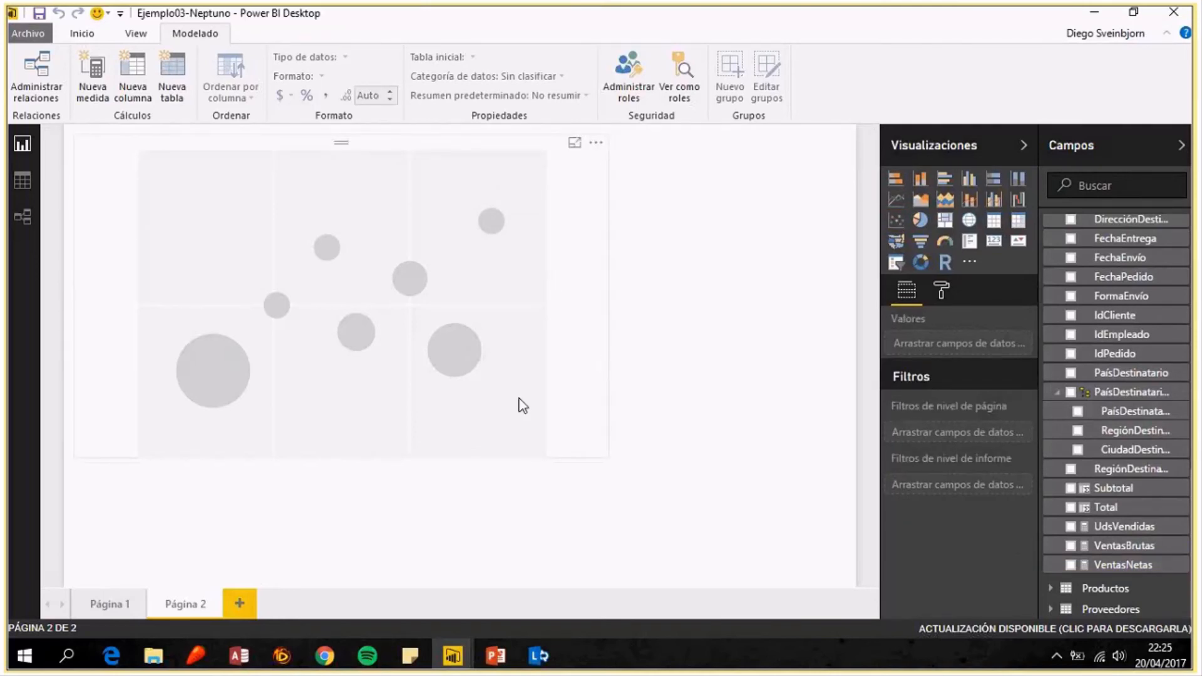
{"action": "left_click", "coordinate": [551, 432]}
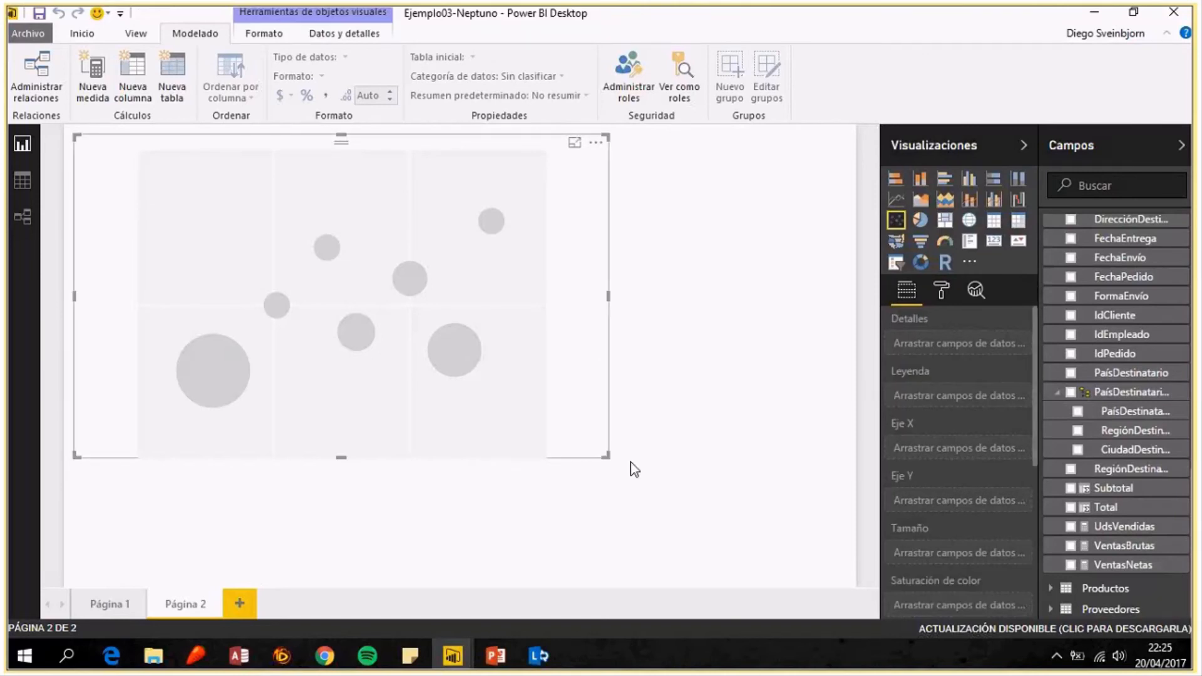
{"action": "left_click_drag", "start_coordinate": [634, 470], "coordinate": [755, 486]}
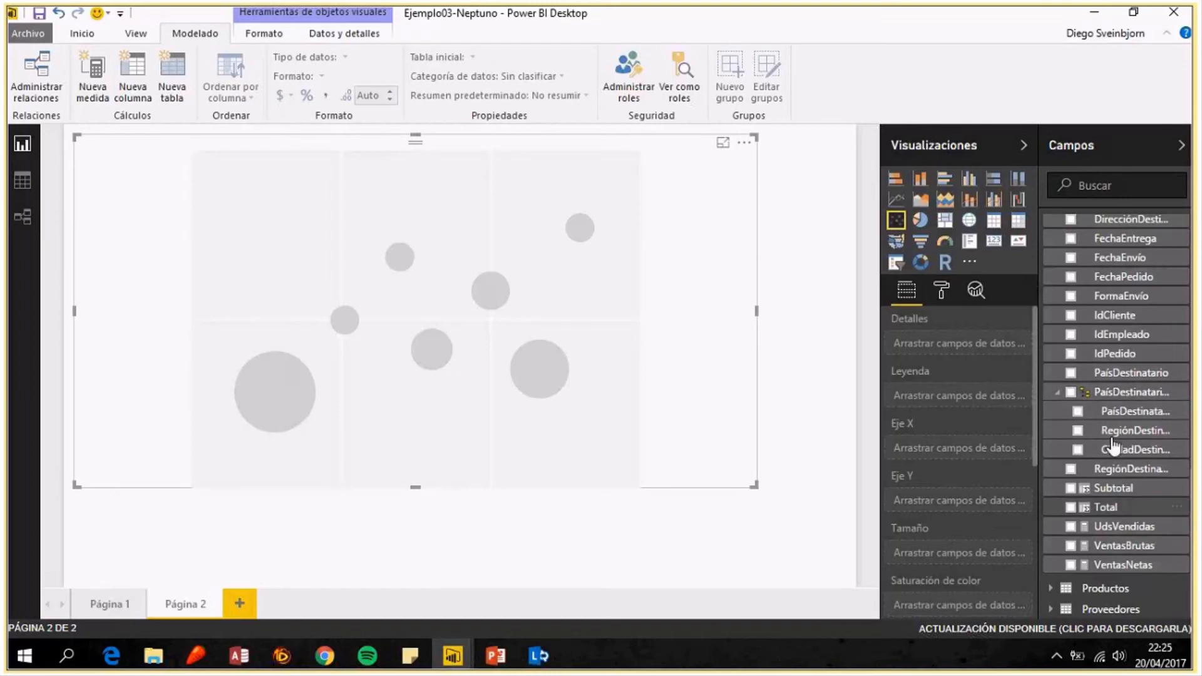
{"action": "scroll", "coordinate": [1121, 389], "scroll_direction": "up", "scroll_amount": 10}
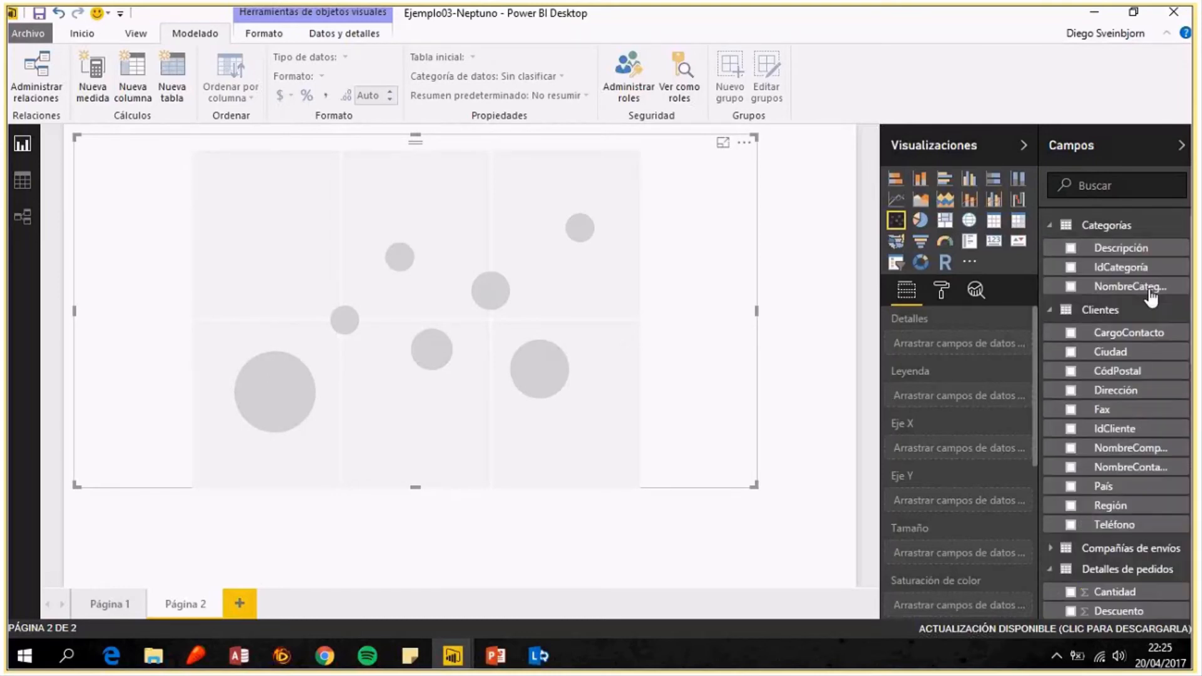
{"action": "left_click_drag", "start_coordinate": [1148, 288], "coordinate": [953, 343]}
{"action": "left_click_drag", "start_coordinate": [1140, 293], "coordinate": [970, 410]}
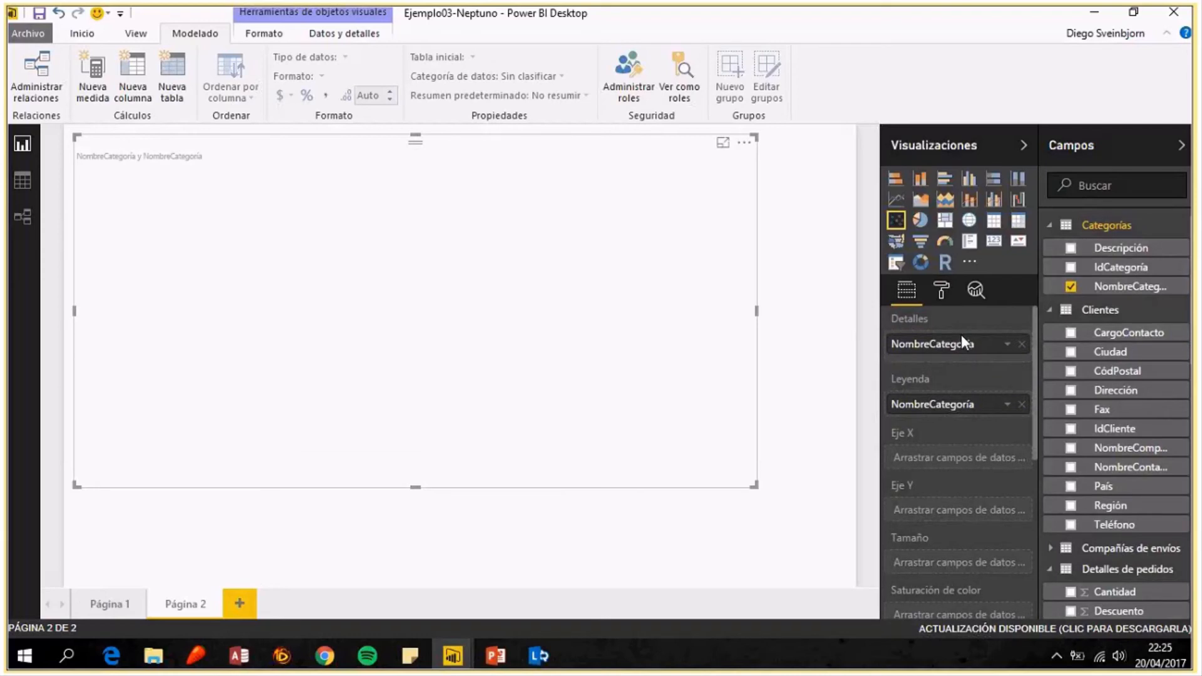
Assign VentasBrutas to the scatter chart's X axis, UdsVendidas to its Y axis and VentasNetas to its bubble size.
{"action": "scroll", "coordinate": [1151, 406], "scroll_direction": "down", "scroll_amount": 3}
{"action": "scroll", "coordinate": [1146, 416], "scroll_direction": "down", "scroll_amount": 4}
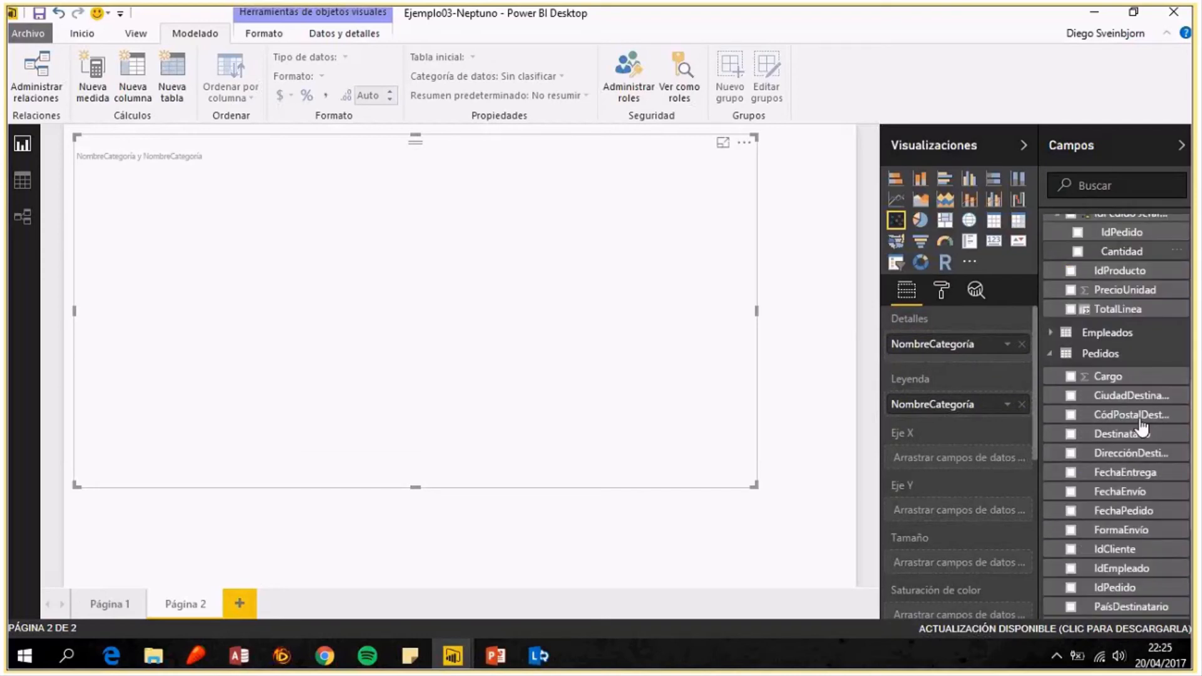
{"action": "scroll", "coordinate": [1142, 428], "scroll_direction": "down", "scroll_amount": 4}
{"action": "left_click_drag", "start_coordinate": [1124, 548], "coordinate": [950, 491]}
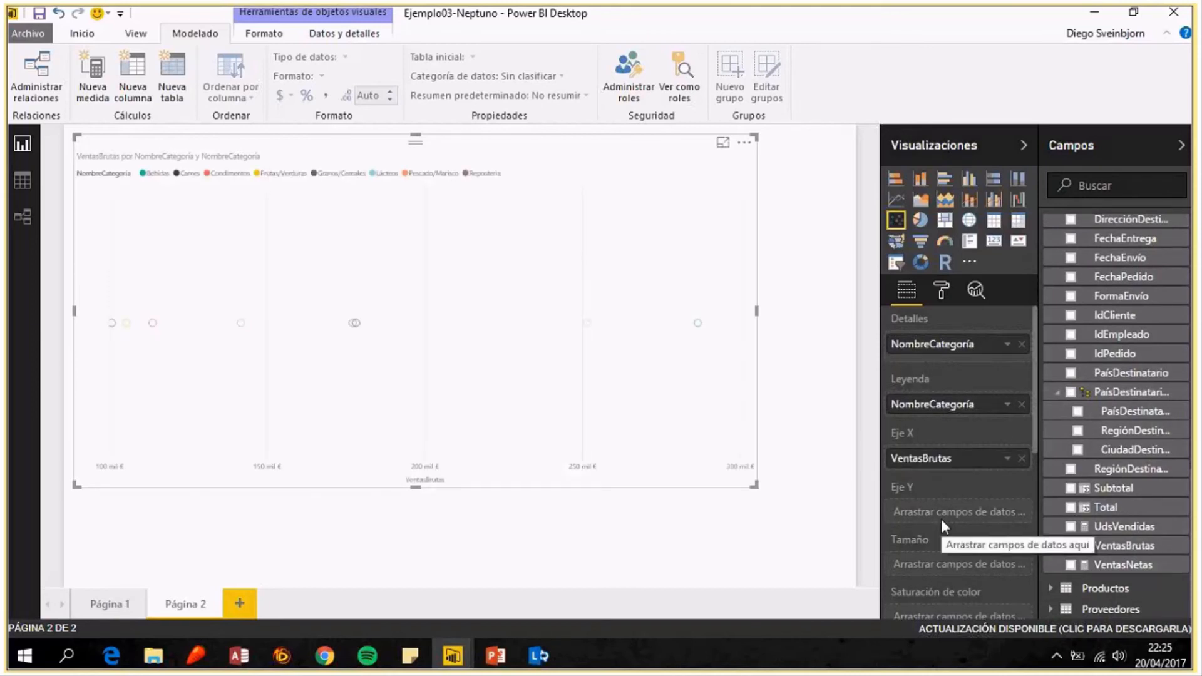
{"action": "left_click_drag", "start_coordinate": [1124, 526], "coordinate": [958, 512]}
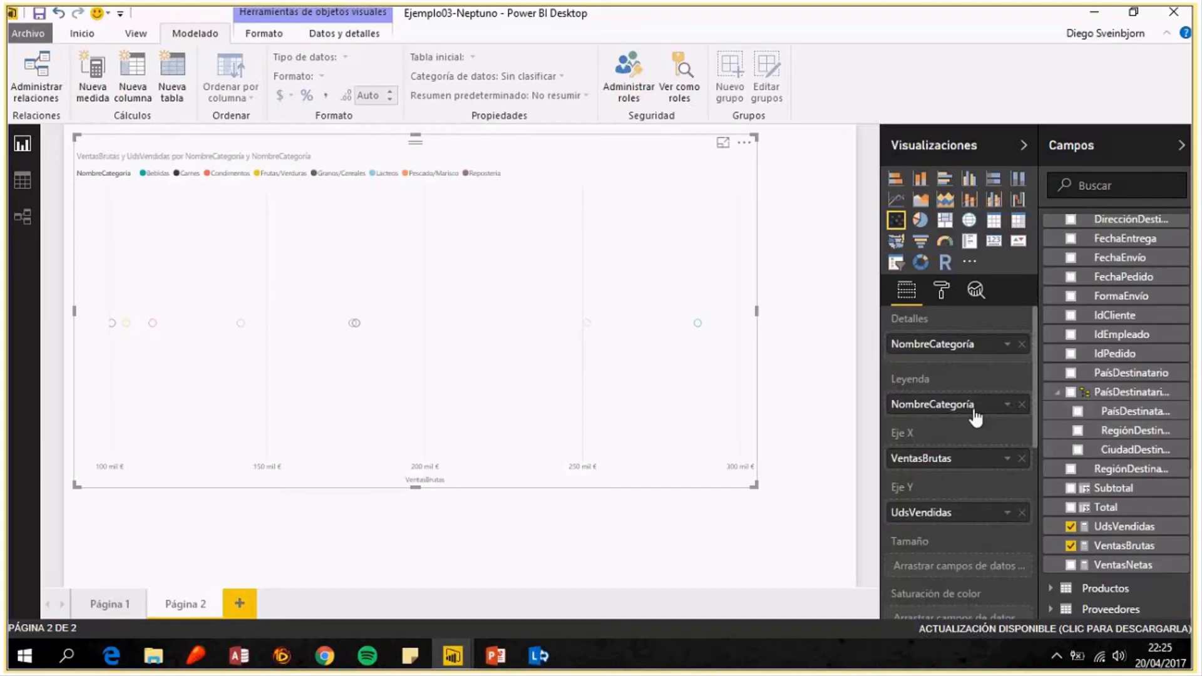
{"action": "scroll", "coordinate": [974, 416], "scroll_direction": "down", "scroll_amount": 3}
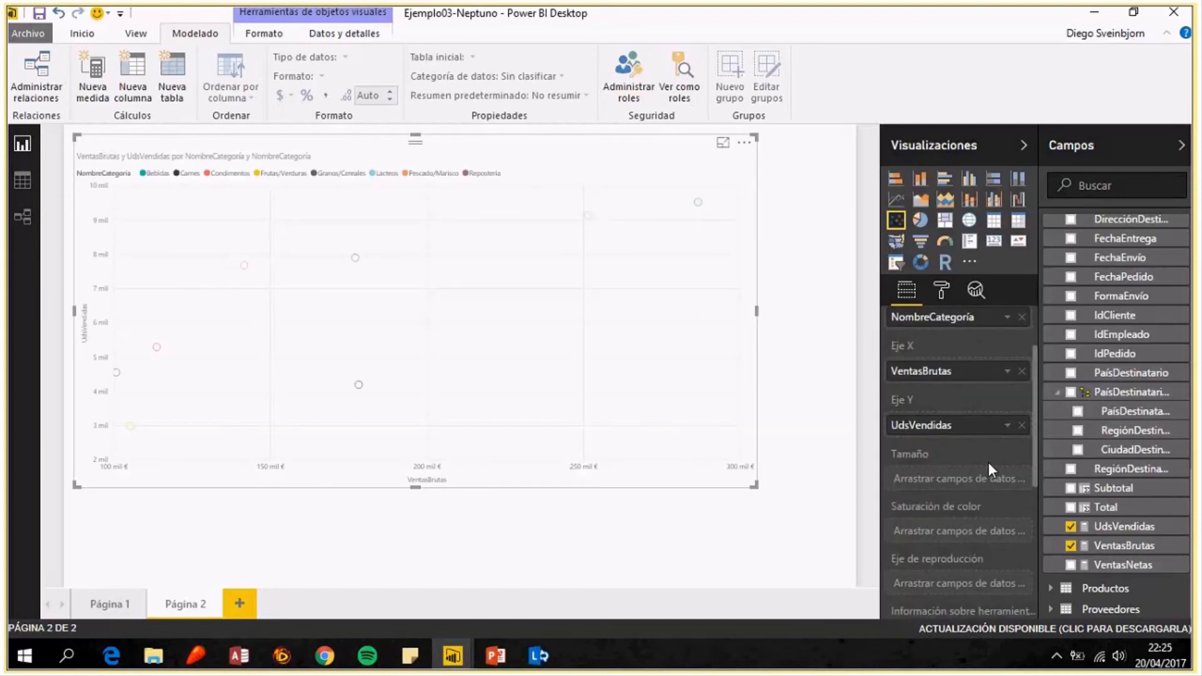
{"action": "left_click_drag", "start_coordinate": [1148, 547], "coordinate": [966, 480]}
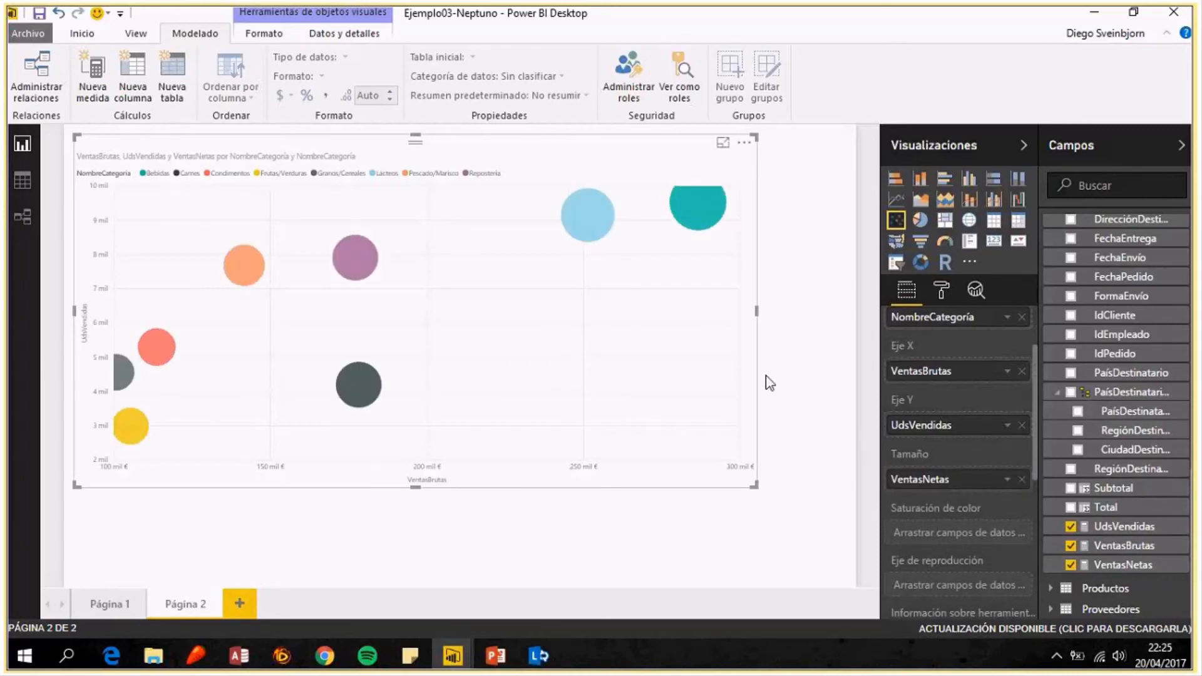
Make the scatter chart narrower and taller, and examine the figures of the Lácteos, Carnes and Repostería bubbles.
{"action": "left_click_drag", "start_coordinate": [756, 383], "coordinate": [712, 510]}
{"action": "left_click", "coordinate": [712, 511]}
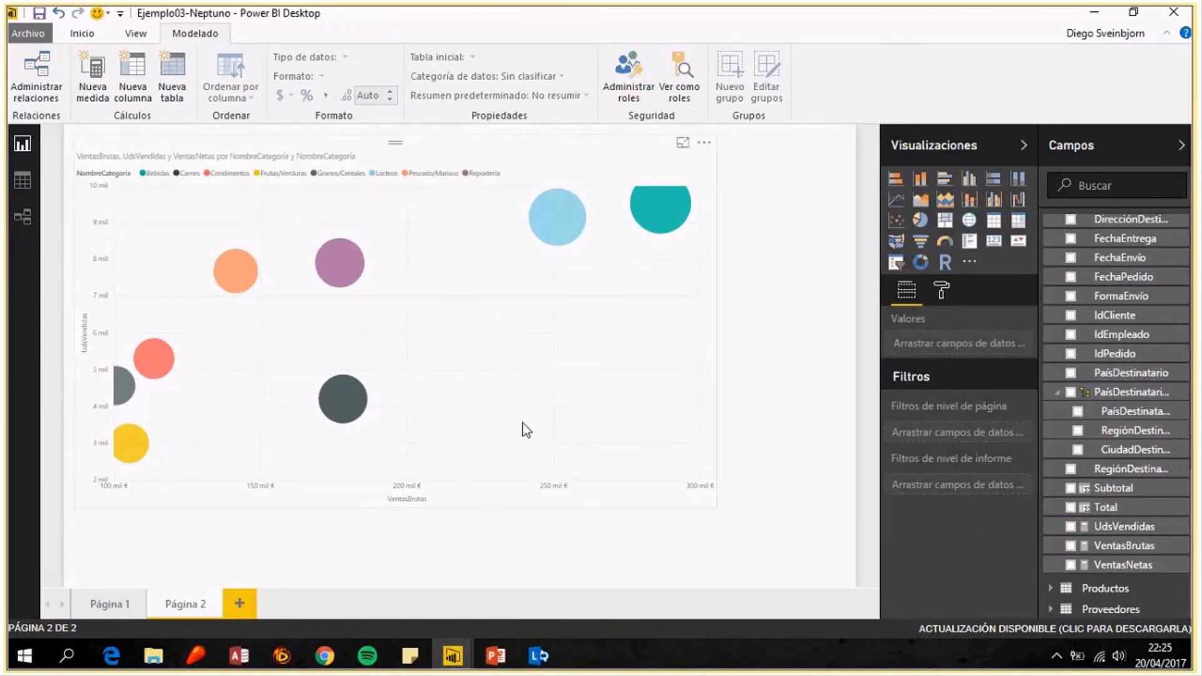
{"action": "mouse_move", "coordinate": [534, 233]}
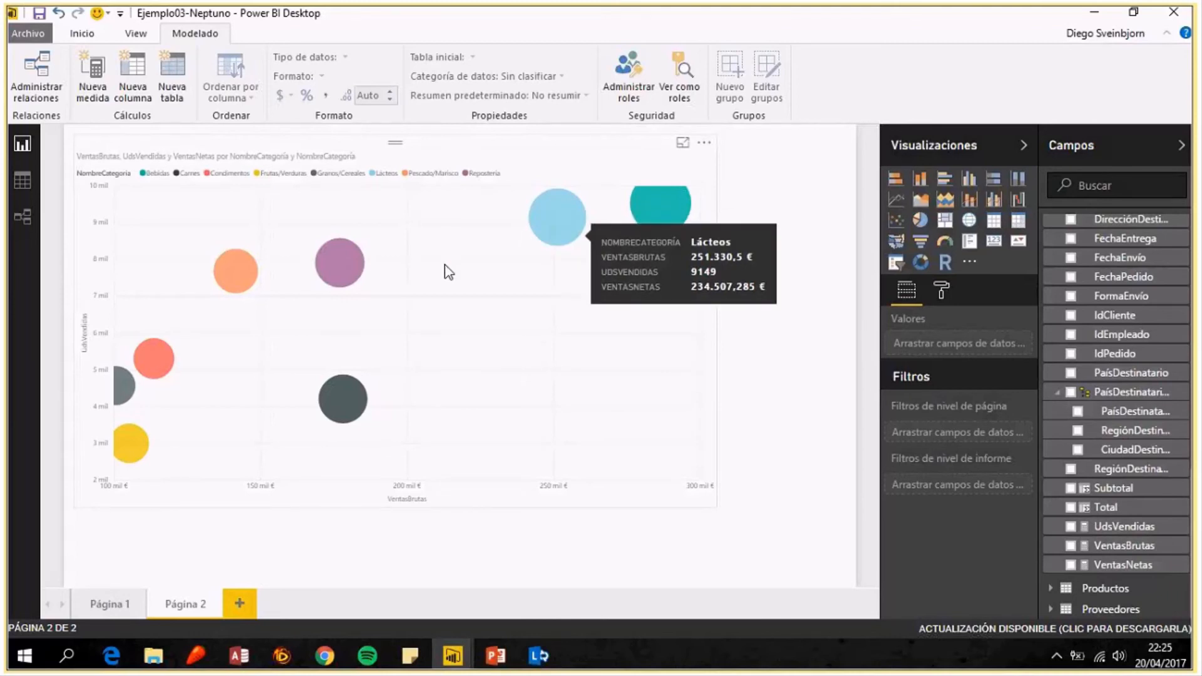
{"action": "mouse_move", "coordinate": [345, 407]}
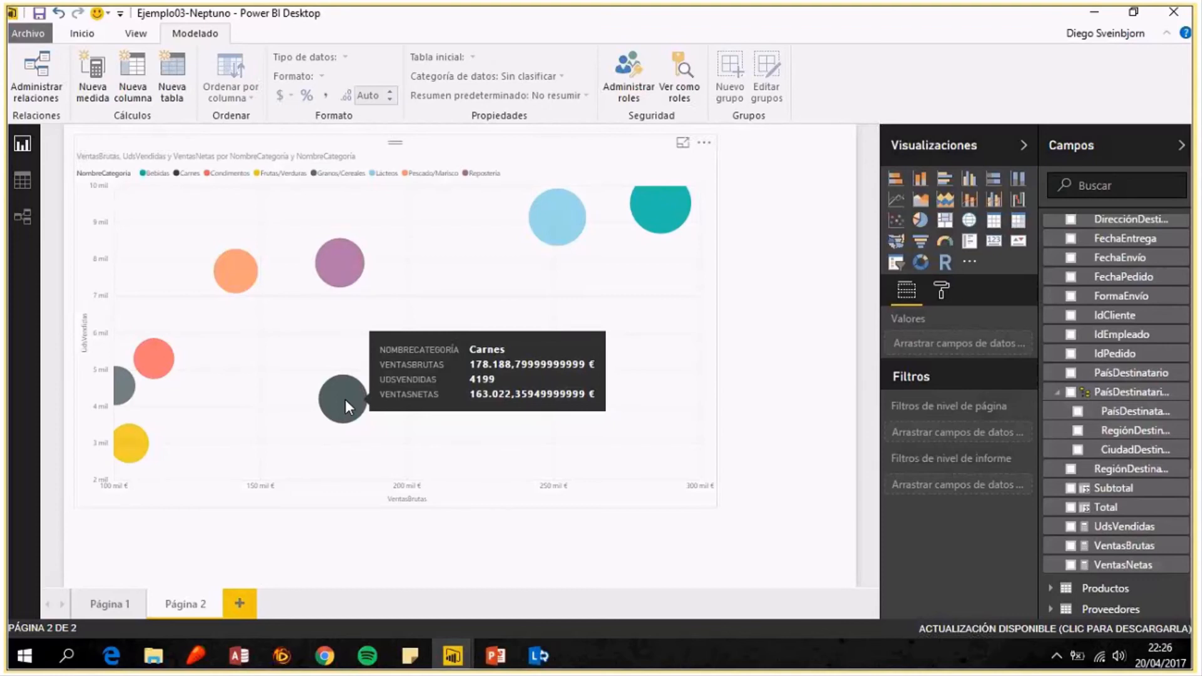
{"action": "mouse_move", "coordinate": [338, 269]}
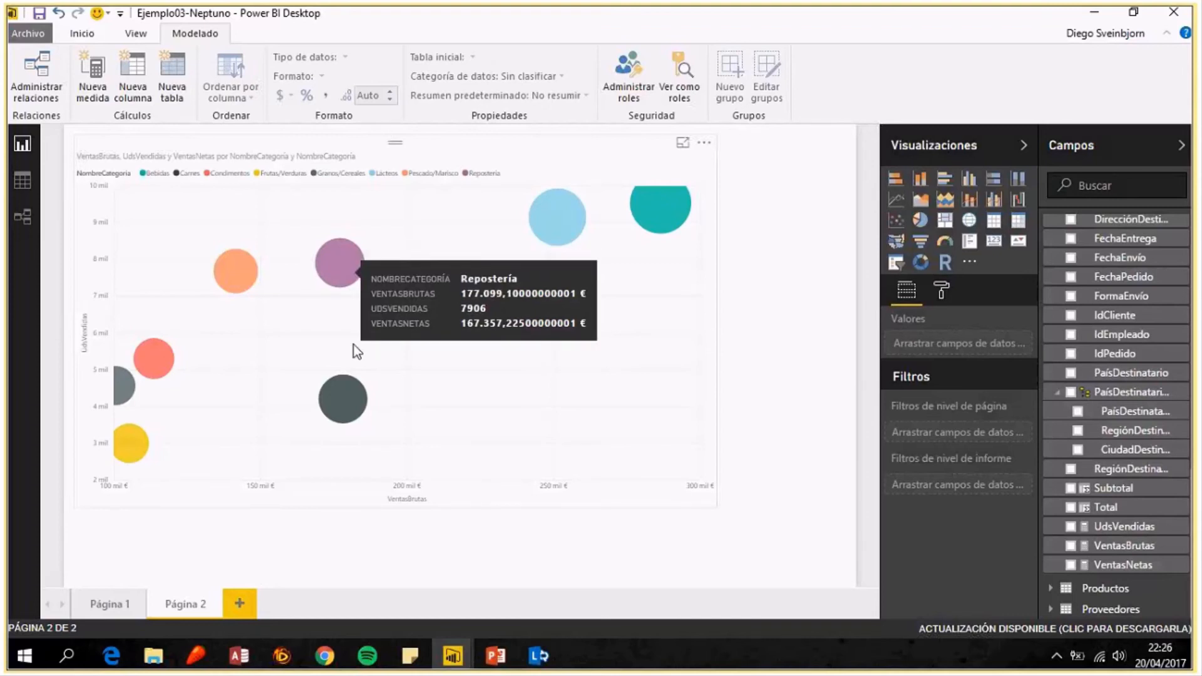
Shrink the scatter chart to free space on the page, and add an enlarged donut chart beside it.
{"action": "left_click_drag", "start_coordinate": [725, 495], "coordinate": [603, 480]}
{"action": "left_click", "coordinate": [749, 289]}
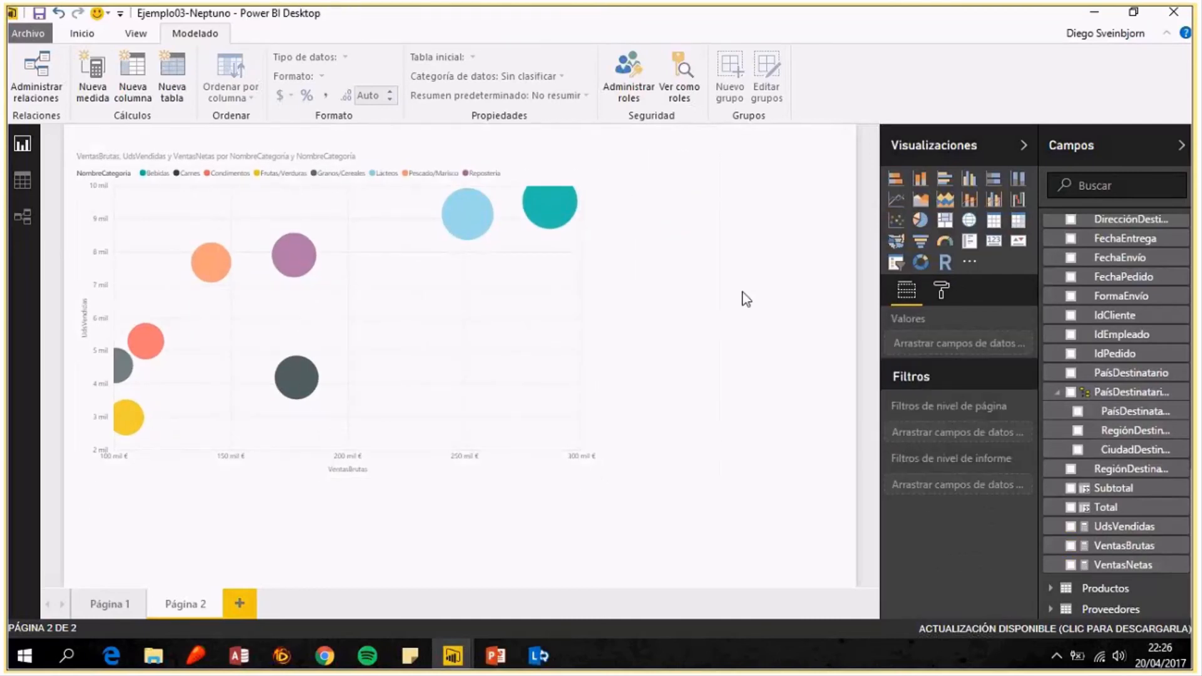
{"action": "left_click", "coordinate": [919, 263]}
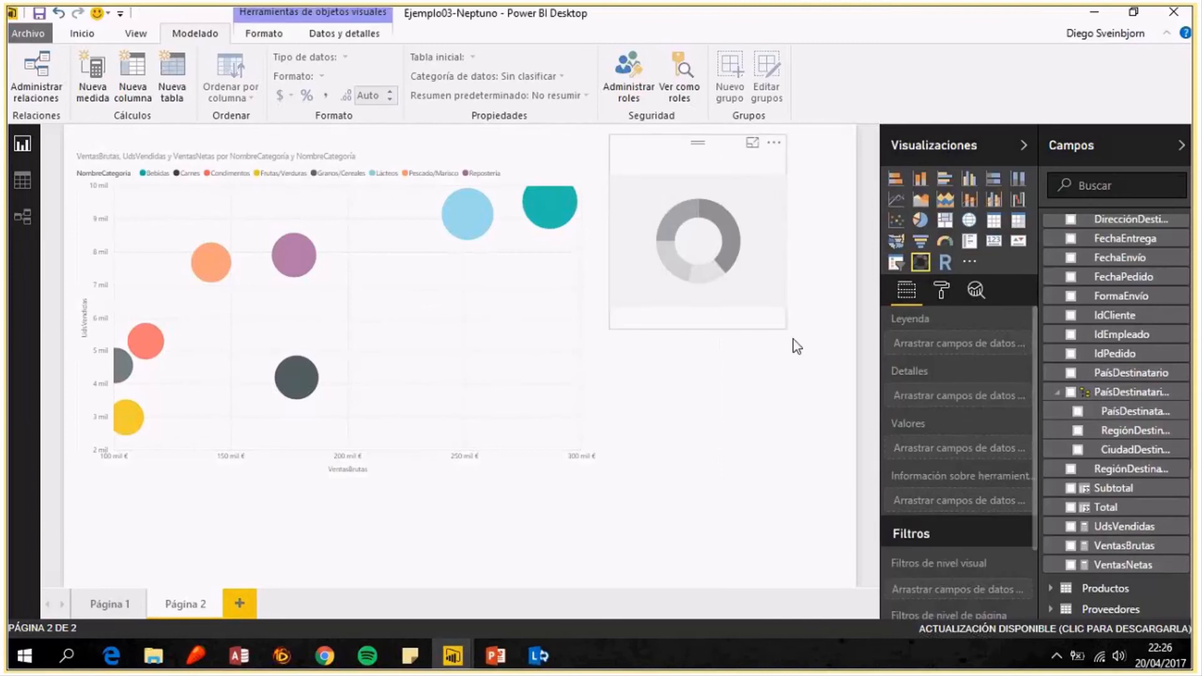
{"action": "left_click_drag", "start_coordinate": [784, 326], "coordinate": [843, 374]}
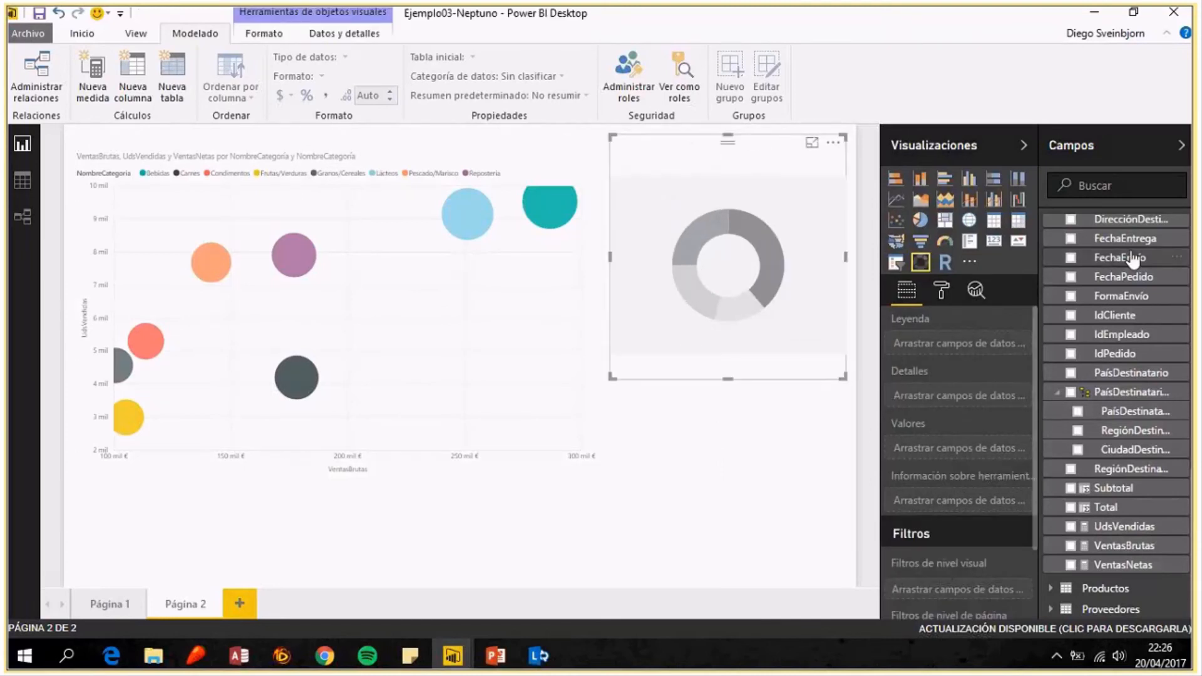
Assign VentasBrutas to the donut chart's values and NombreCategoría from Categorías to its legend.
{"action": "left_click_drag", "start_coordinate": [1130, 546], "coordinate": [974, 452]}
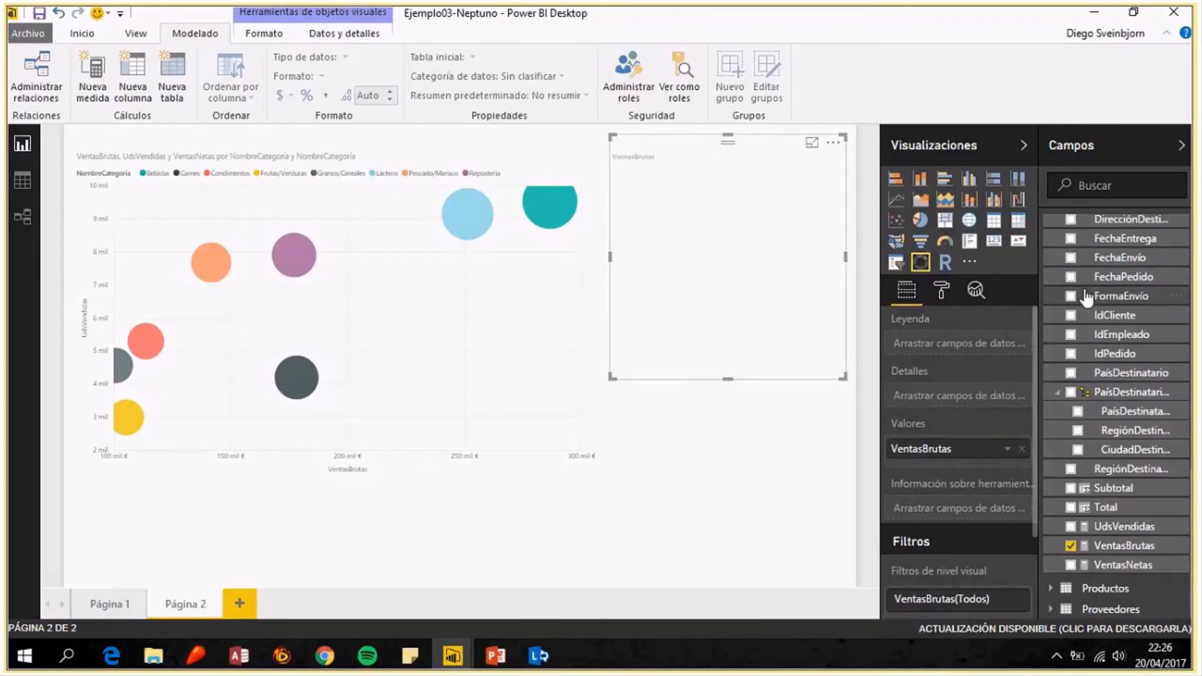
{"action": "scroll", "coordinate": [1088, 299], "scroll_direction": "up", "scroll_amount": 10}
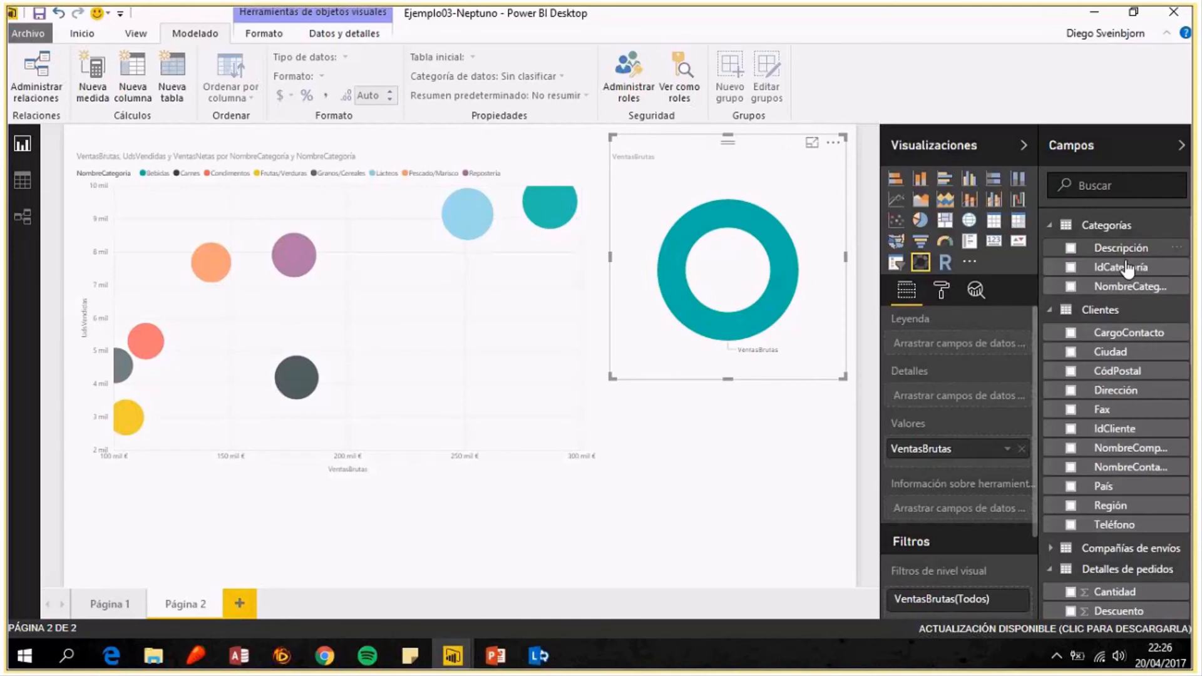
{"action": "left_click", "coordinate": [1124, 286]}
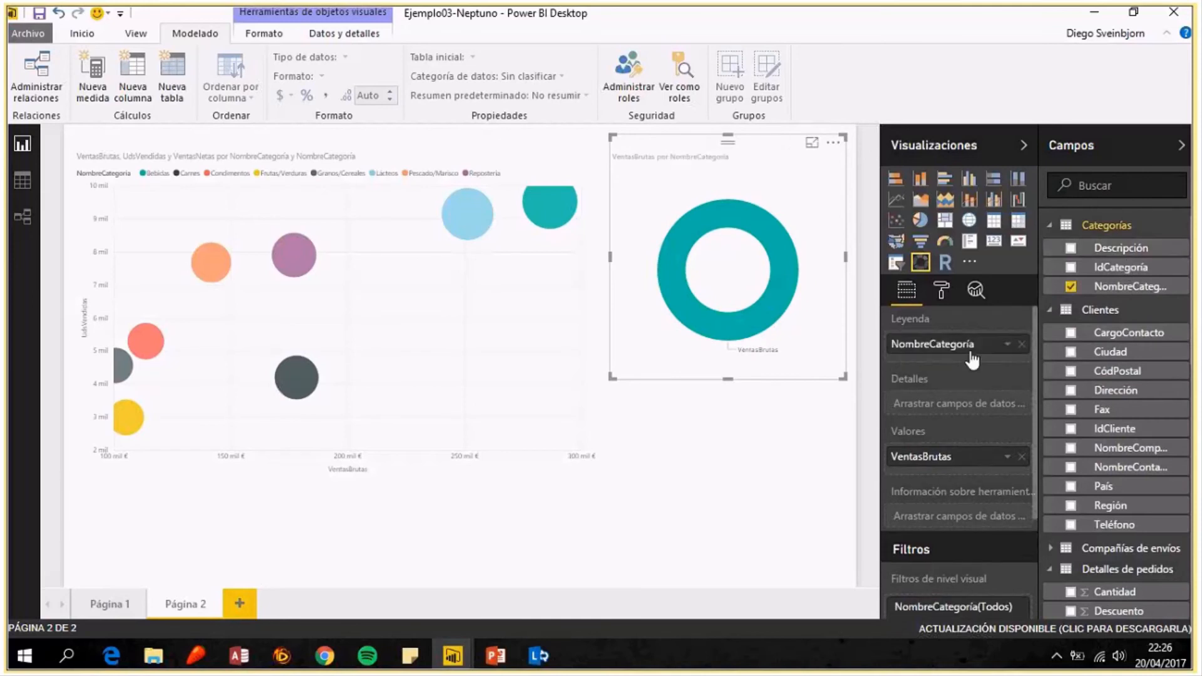
Filter the scatter chart by the donut's Bebidas, Carnes, Condimentos and Granos/Cereales slices, and turn on interaction editing for the donut.
{"action": "left_click", "coordinate": [765, 230]}
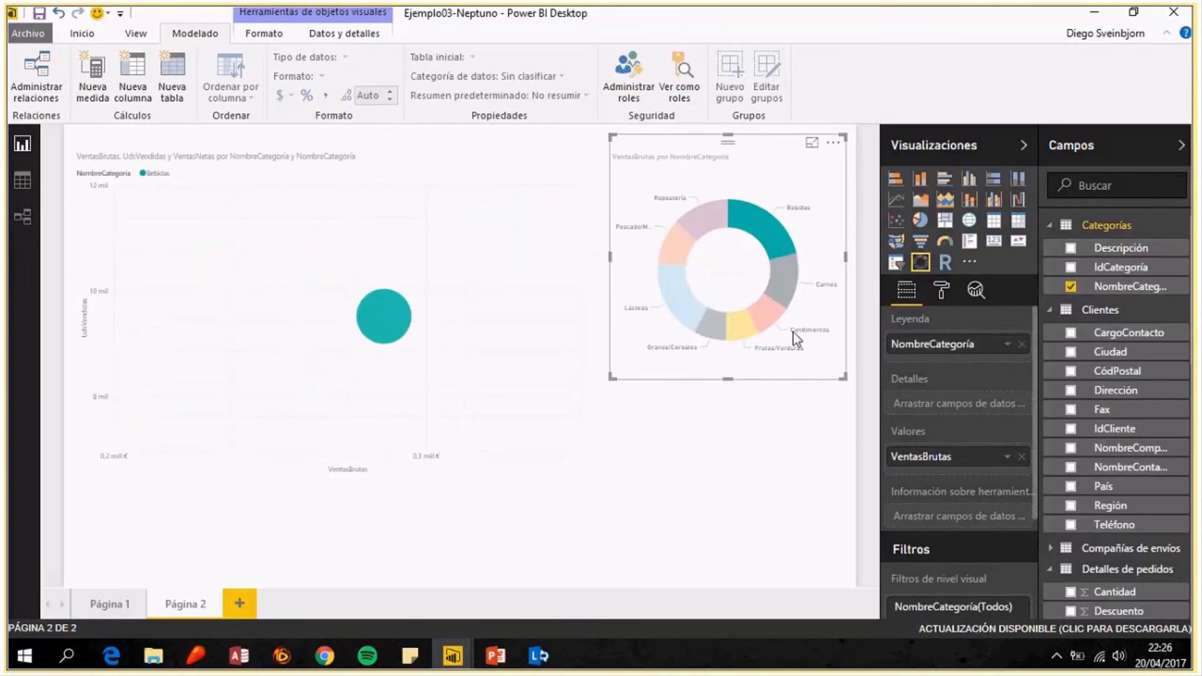
{"action": "left_click", "coordinate": [778, 285]}
{"action": "left_click", "coordinate": [761, 315]}
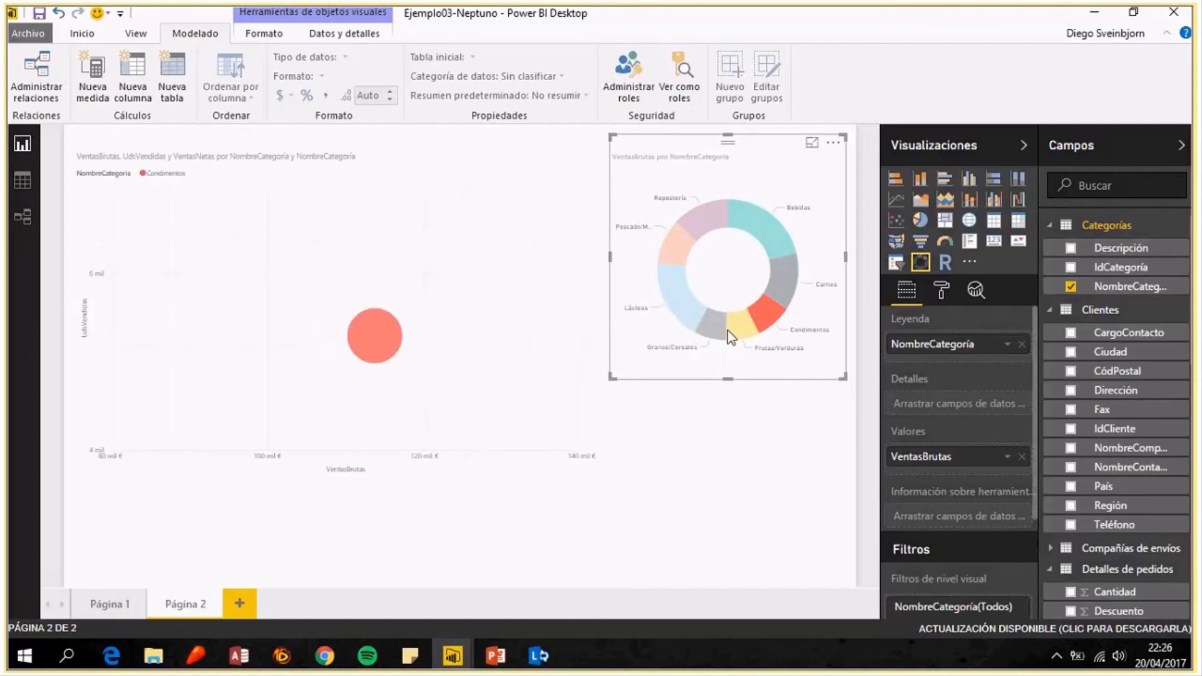
{"action": "left_click", "coordinate": [717, 323]}
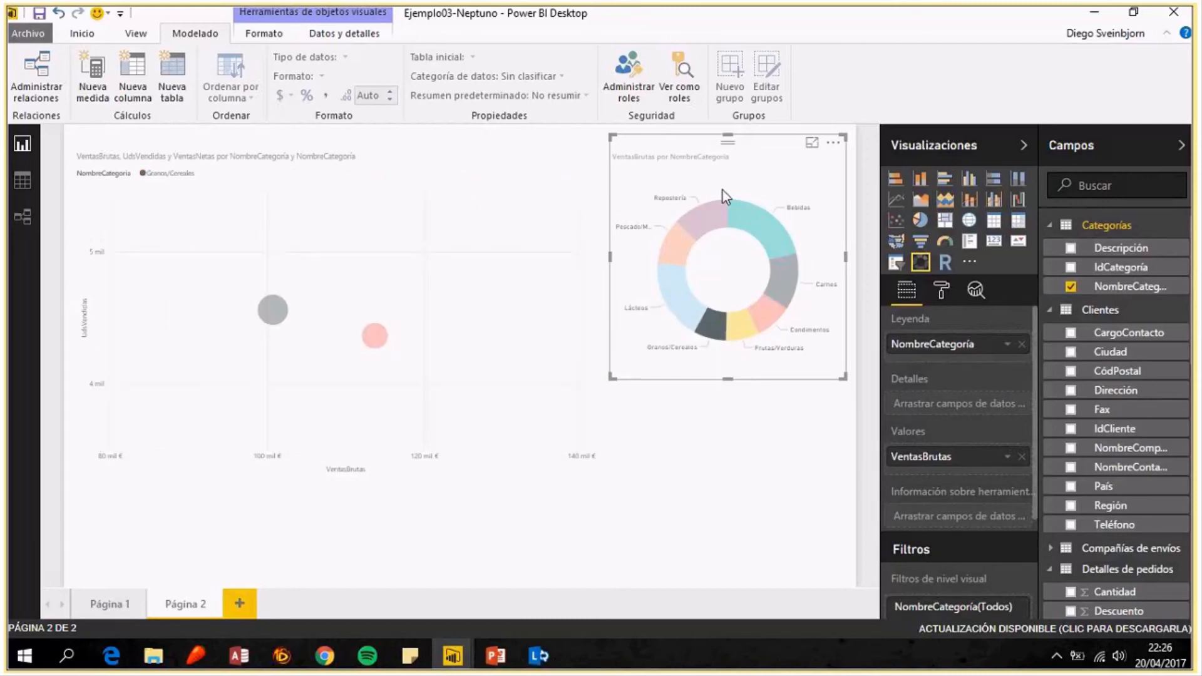
{"action": "left_click", "coordinate": [264, 33]}
{"action": "left_click", "coordinate": [39, 76]}
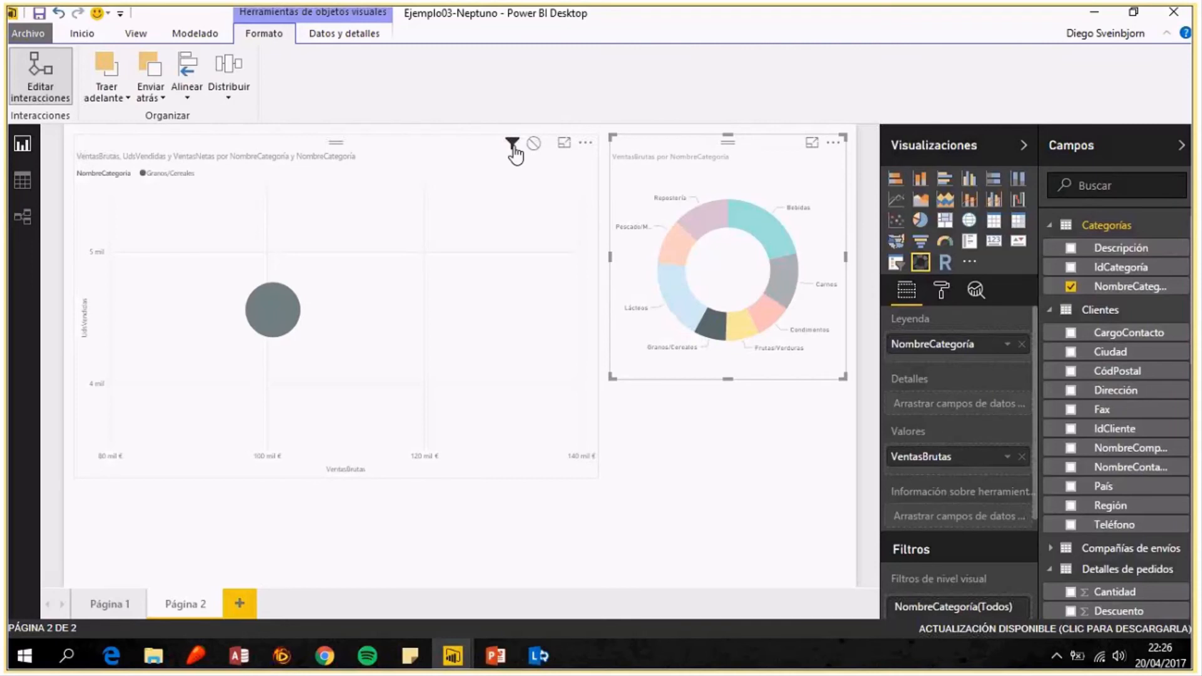
Add a slightly enlarged clustered bar chart below the donut, with FechaPedido as its axis and VentasBrutas as its value.
{"action": "left_click", "coordinate": [683, 419]}
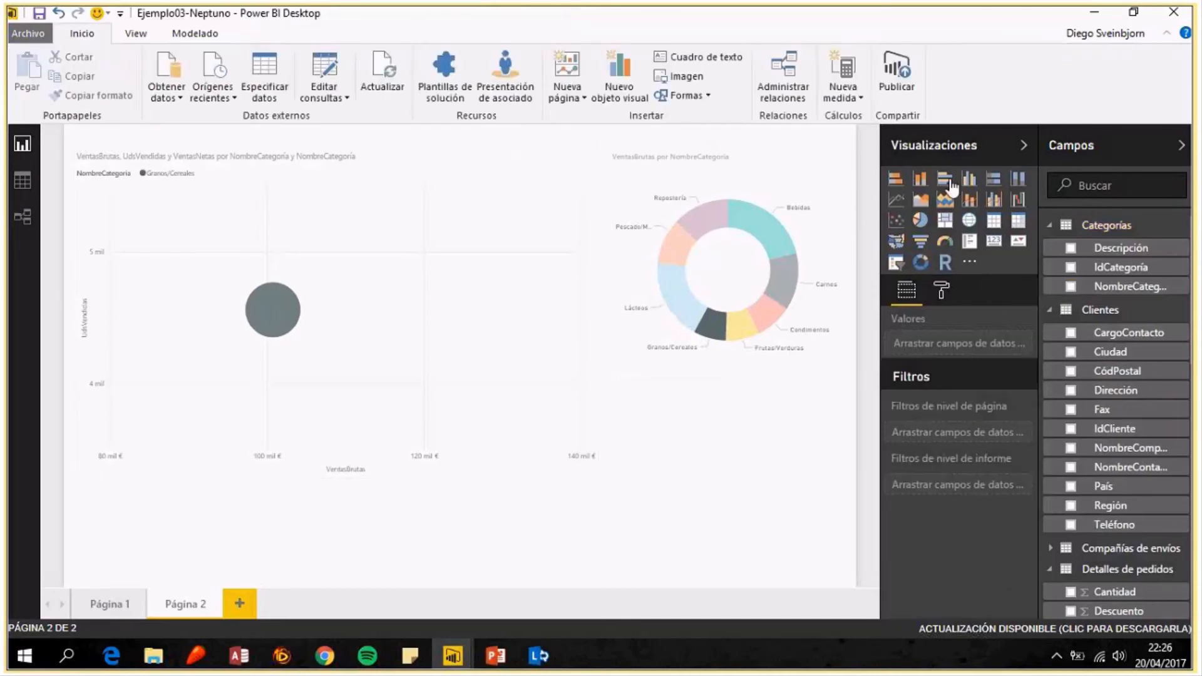
{"action": "left_click", "coordinate": [947, 182]}
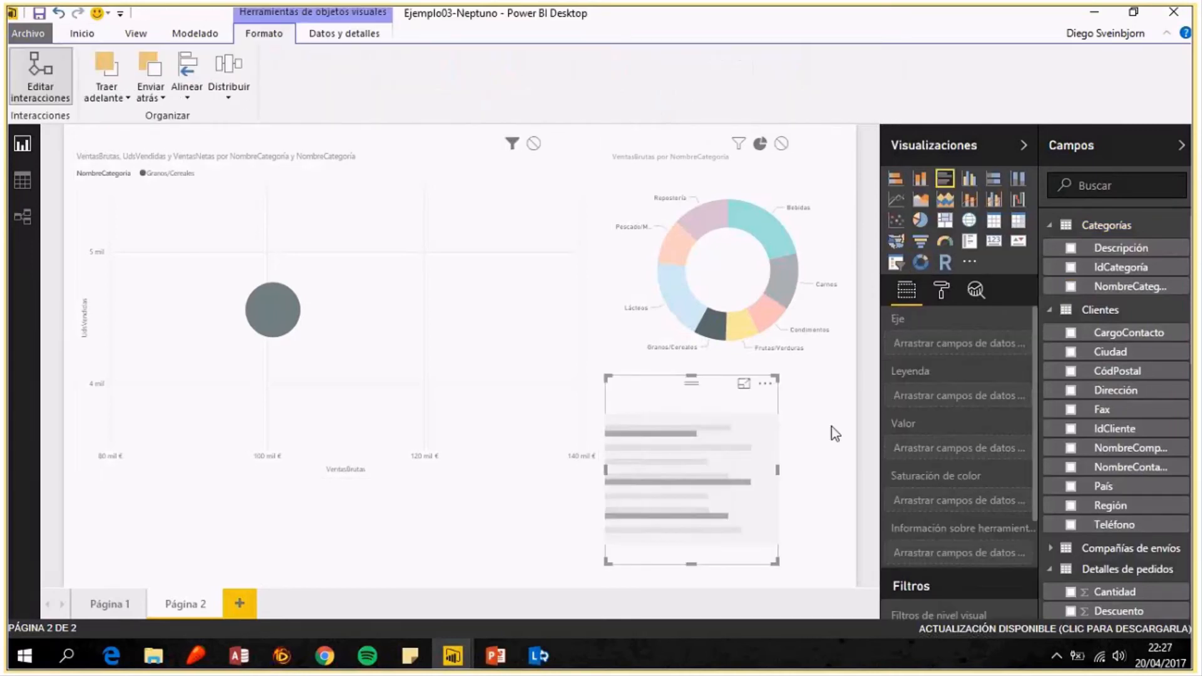
{"action": "scroll", "coordinate": [1161, 420], "scroll_direction": "down", "scroll_amount": 10}
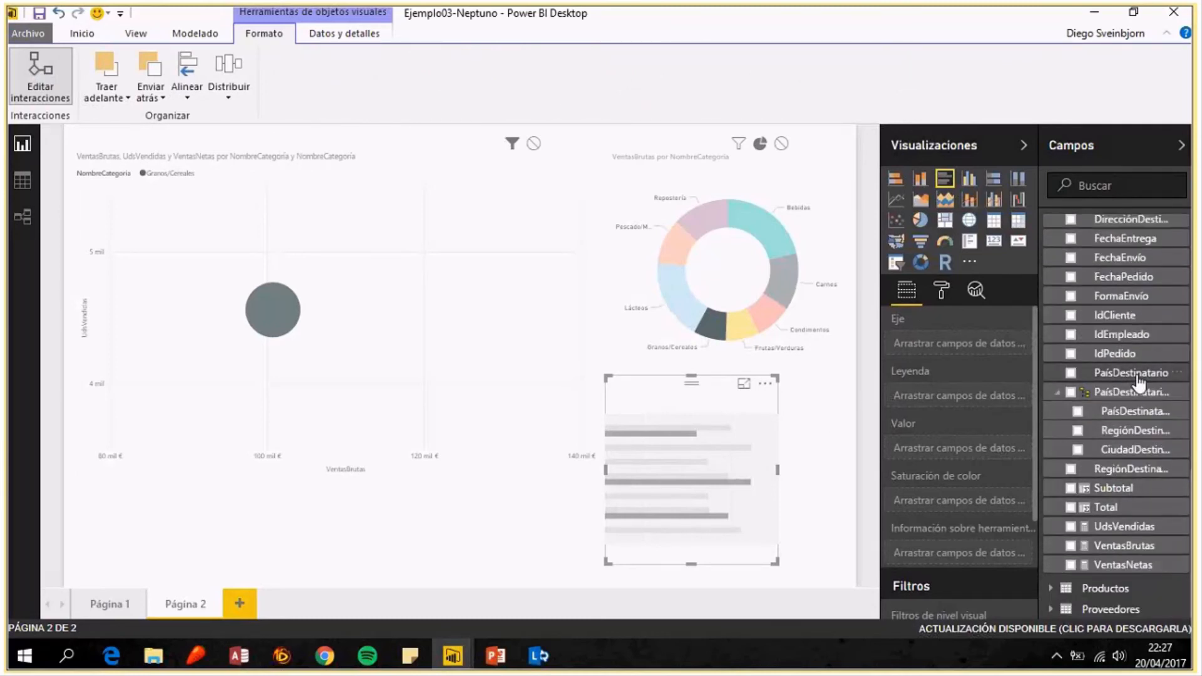
{"action": "left_click_drag", "start_coordinate": [1127, 277], "coordinate": [970, 347]}
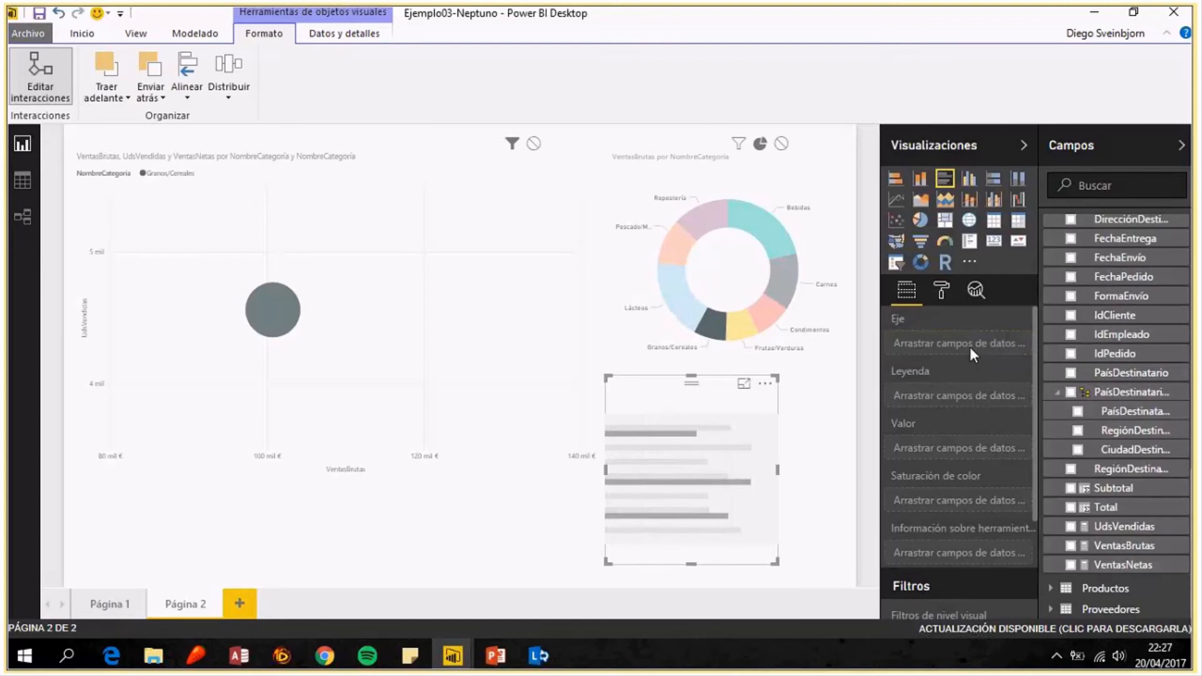
{"action": "left_click_drag", "start_coordinate": [1117, 545], "coordinate": [973, 529]}
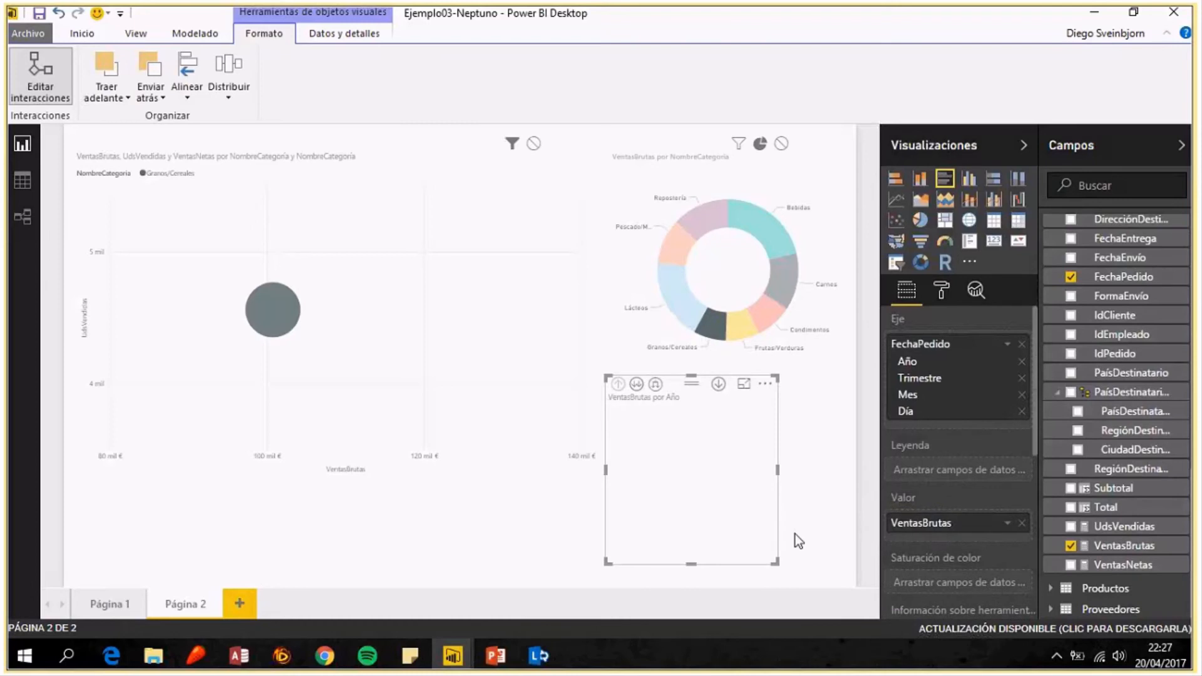
{"action": "left_click", "coordinate": [828, 473]}
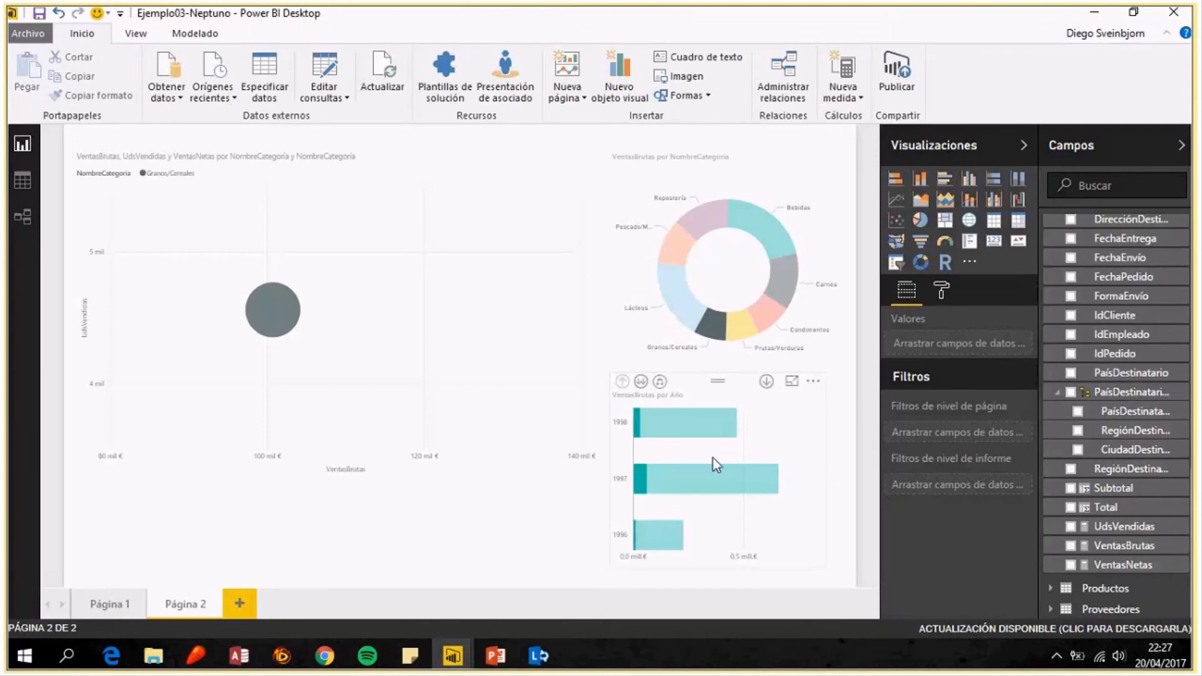
{"action": "left_click", "coordinate": [896, 180]}
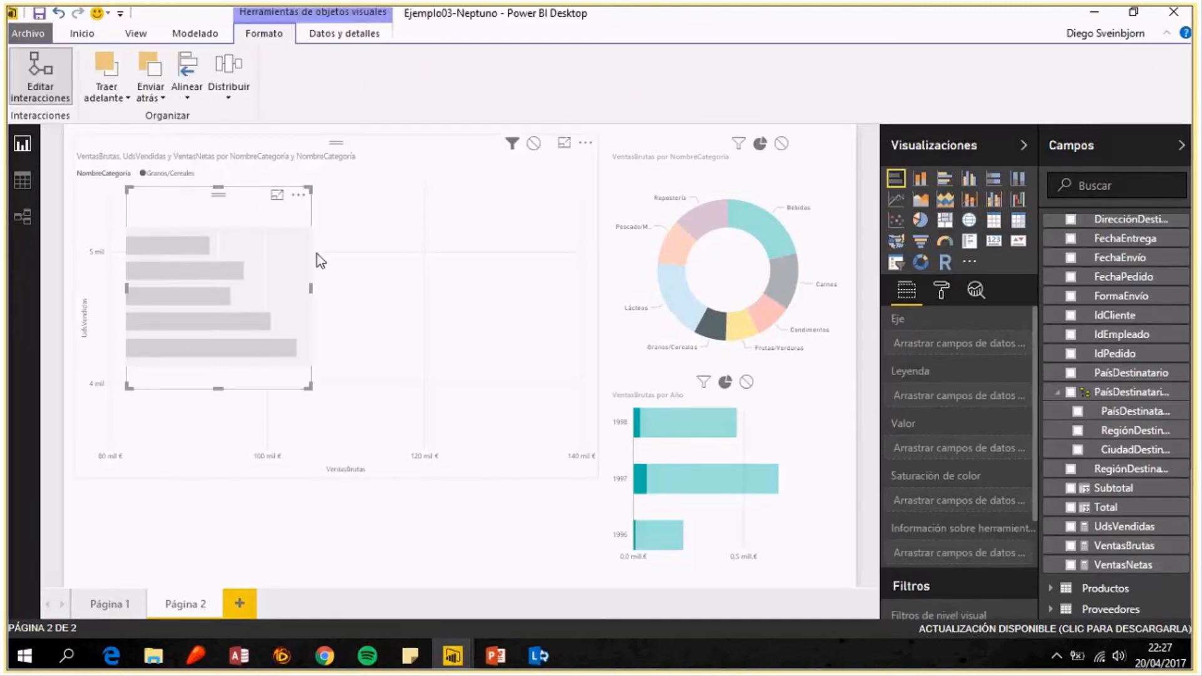
{"action": "key", "text": "Delete"}
Examine how the 1998, 1997 and 1996 bars filter the scatter chart and highlight the donut, ending on 1997.
{"action": "left_click", "coordinate": [717, 462]}
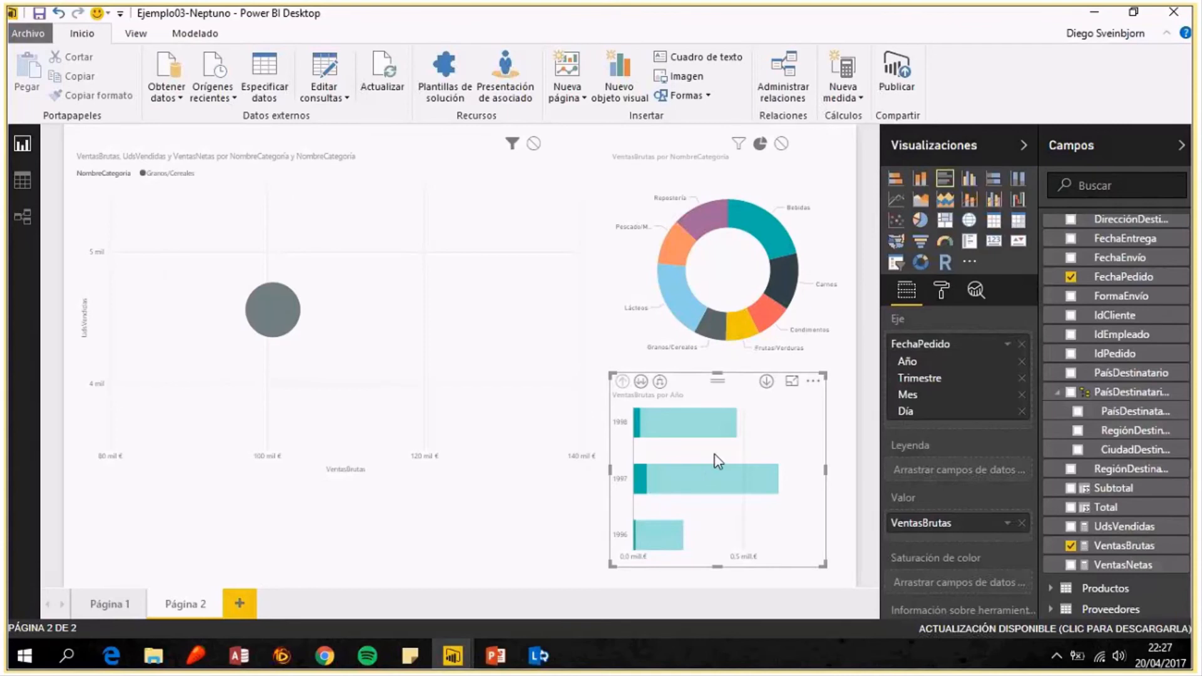
{"action": "mouse_move", "coordinate": [676, 429]}
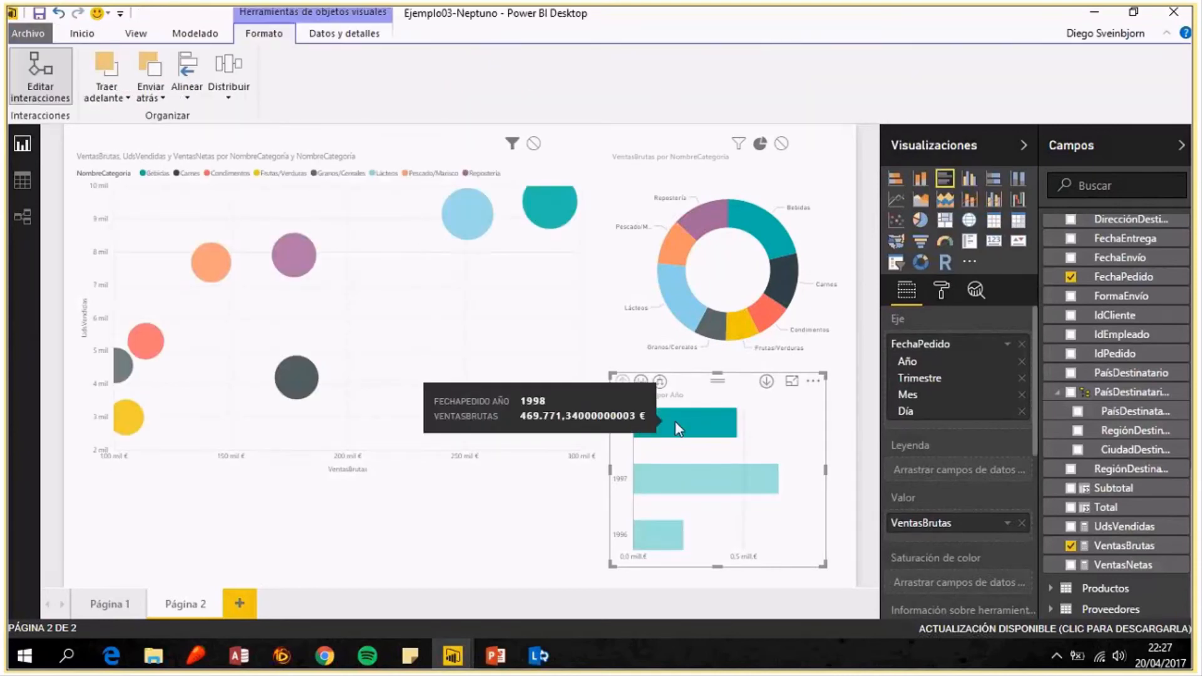
{"action": "left_click", "coordinate": [688, 480]}
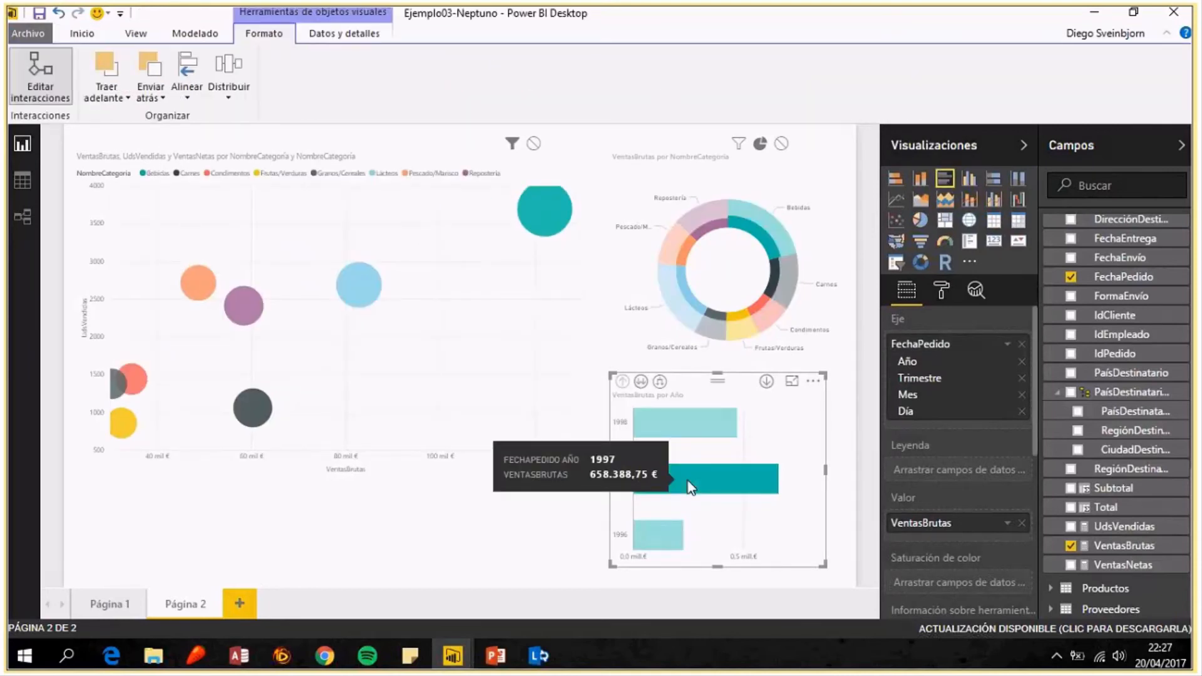
{"action": "left_click", "coordinate": [659, 542]}
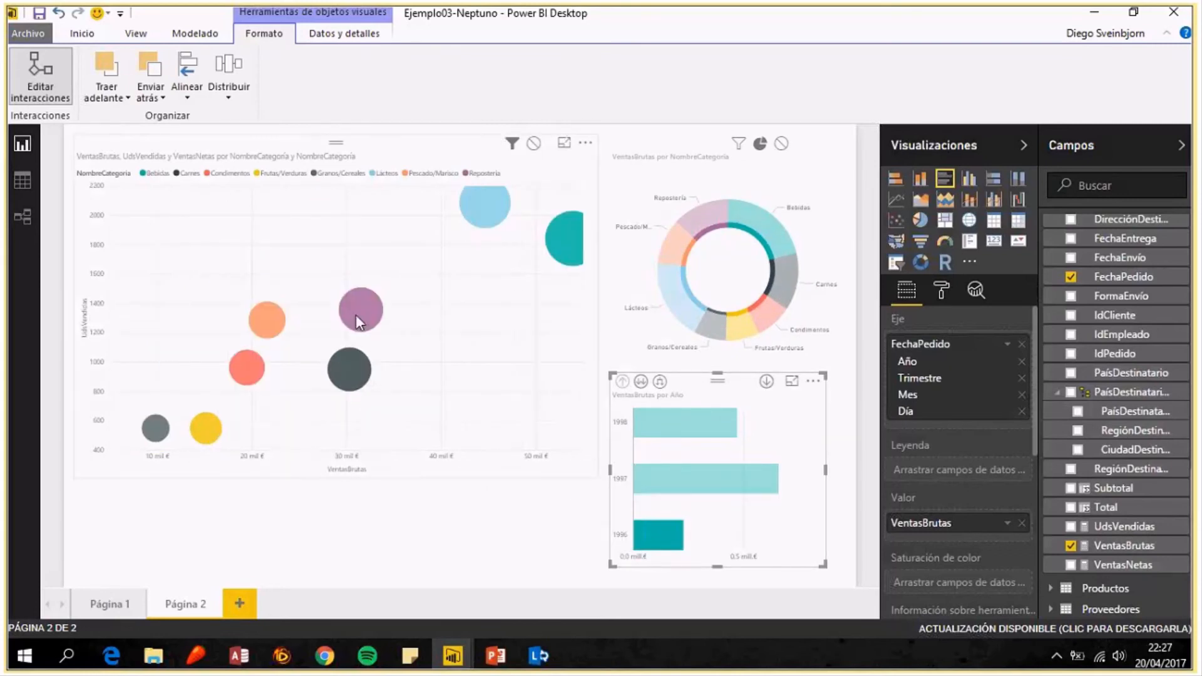
{"action": "left_click", "coordinate": [673, 494]}
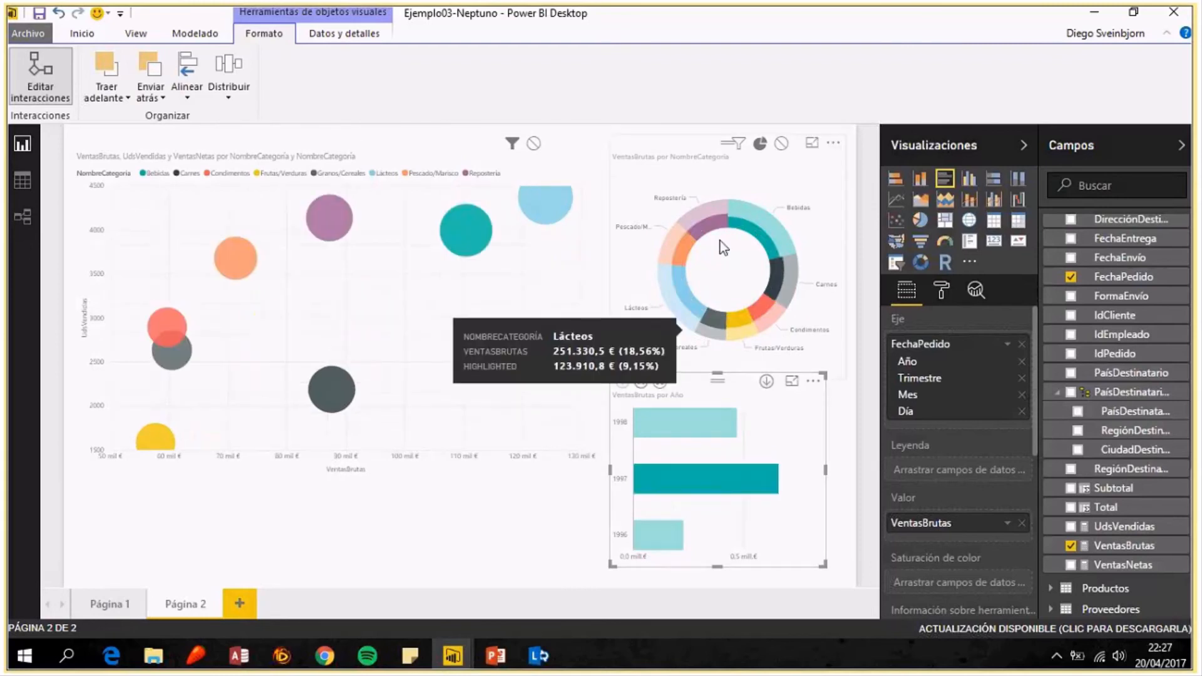
Move the bar chart slightly lower on the page, and close the Ejemplo03-Neptuno report, saving its changes.
{"action": "left_click_drag", "start_coordinate": [716, 374], "coordinate": [720, 416]}
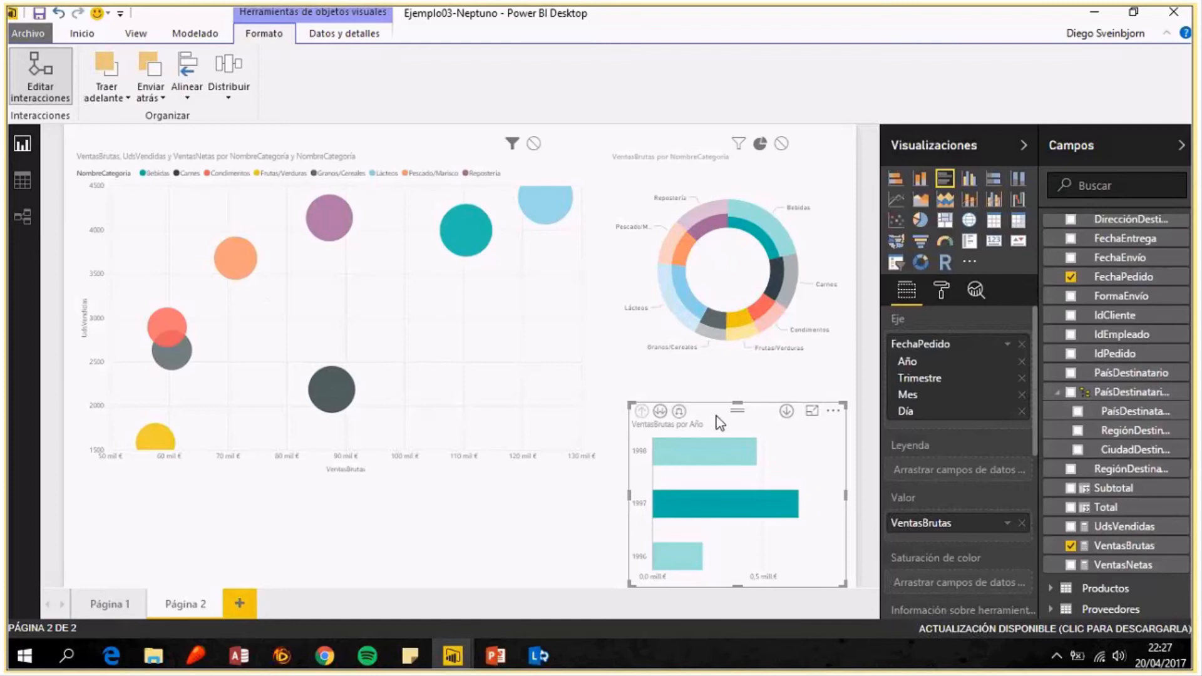
{"action": "mouse_move", "coordinate": [769, 310]}
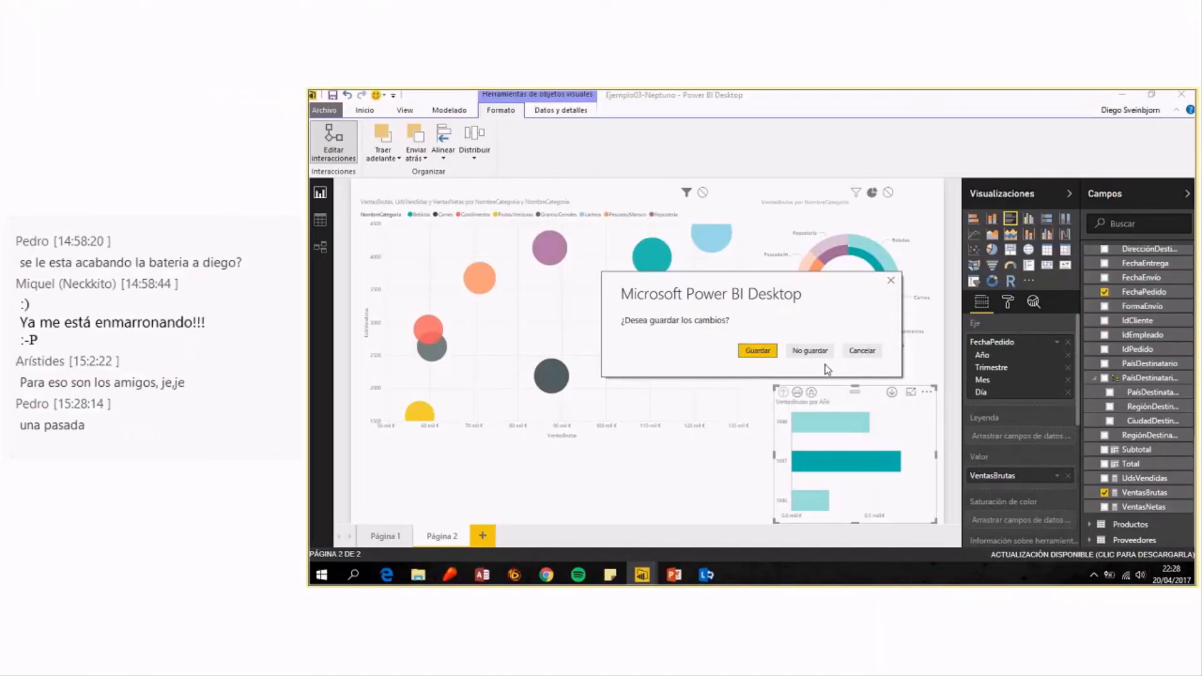
{"action": "left_click", "coordinate": [771, 352]}
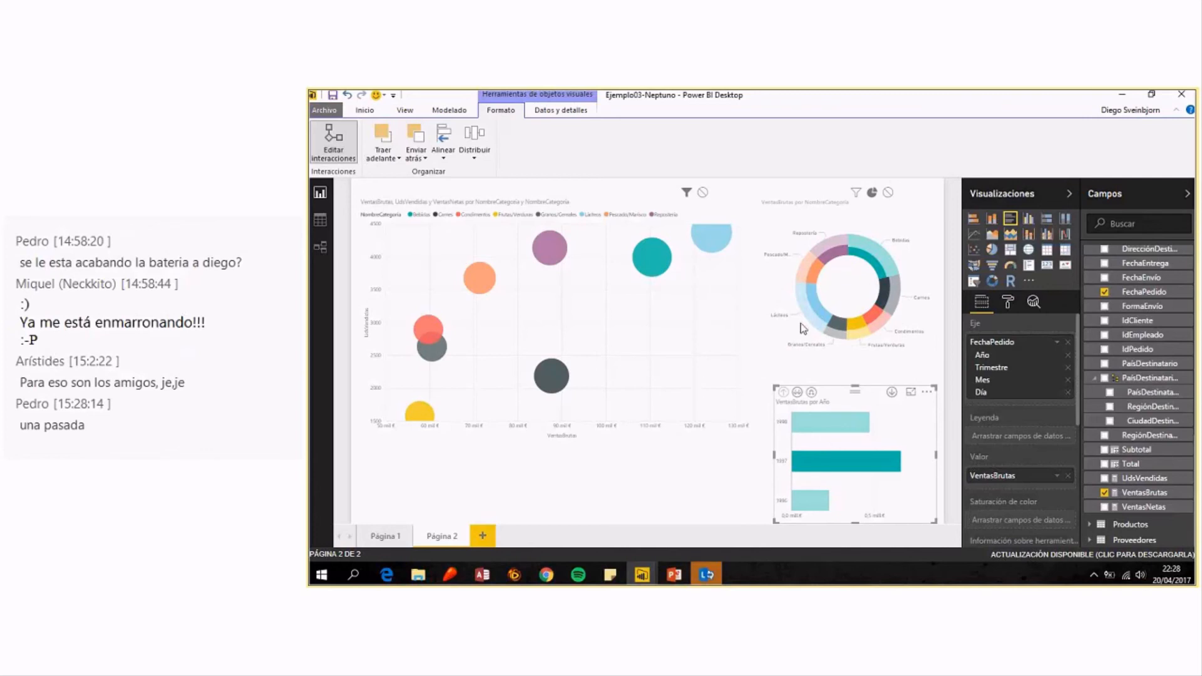
Switch to the Ejemplo01-Gastos report in Power BI Desktop.
{"action": "left_click", "coordinate": [699, 579]}
{"action": "left_click", "coordinate": [700, 579]}
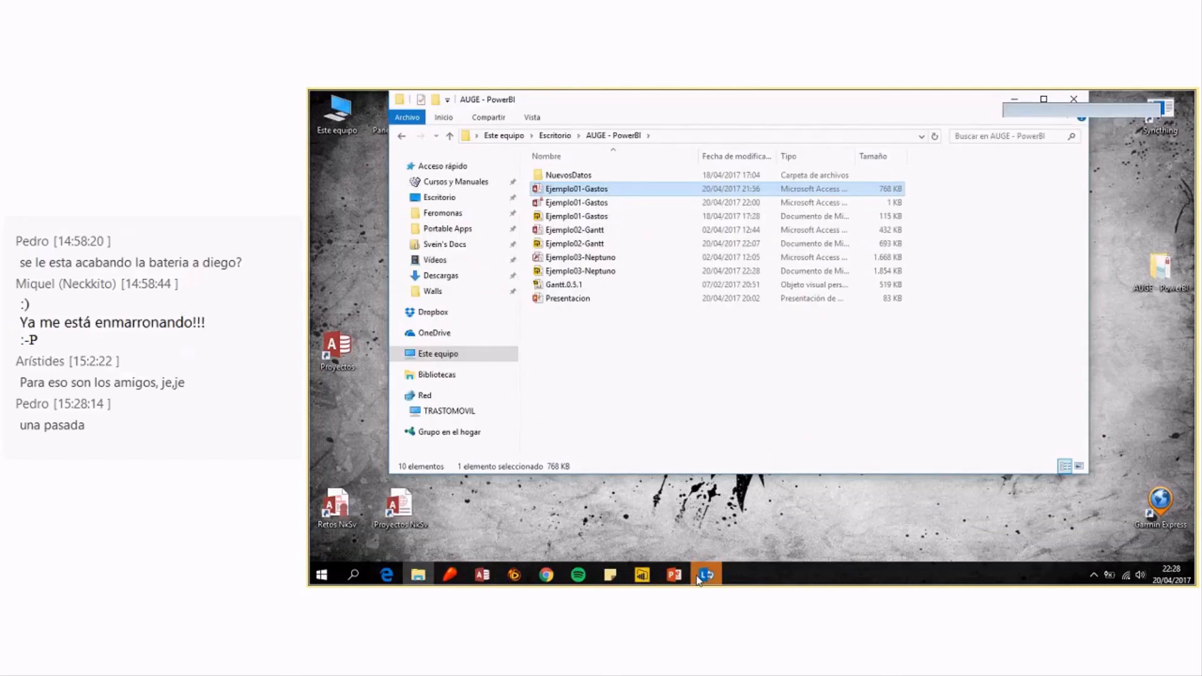
{"action": "left_click", "coordinate": [695, 399]}
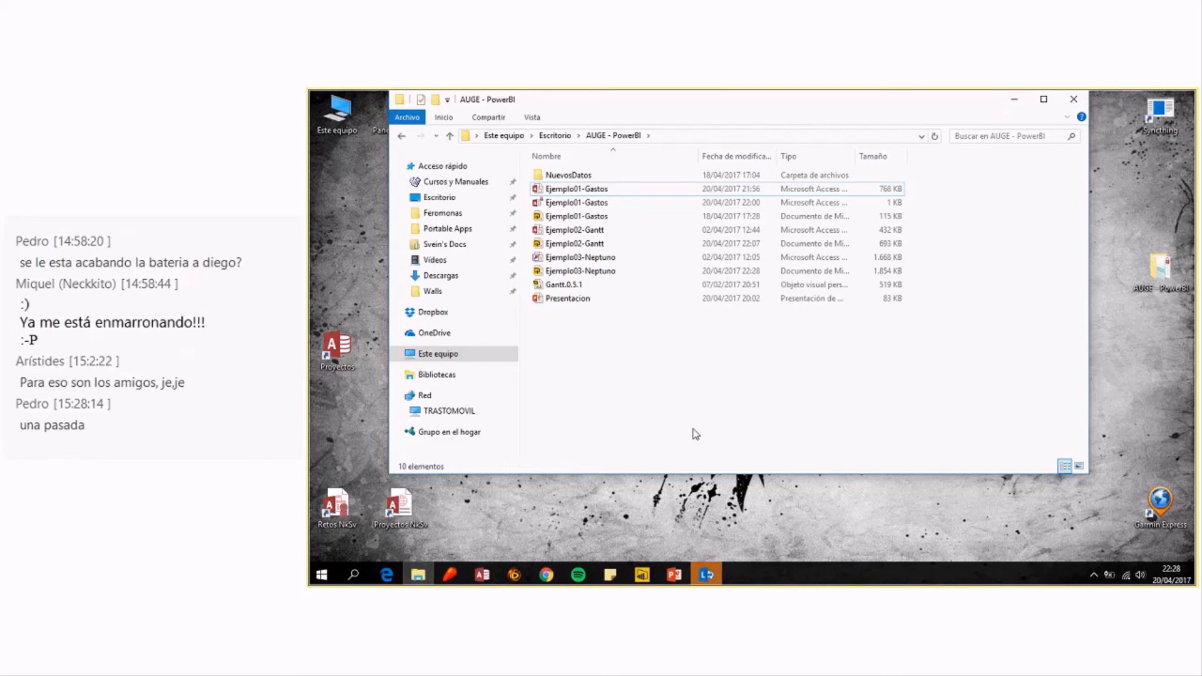
{"action": "mouse_move", "coordinate": [641, 573]}
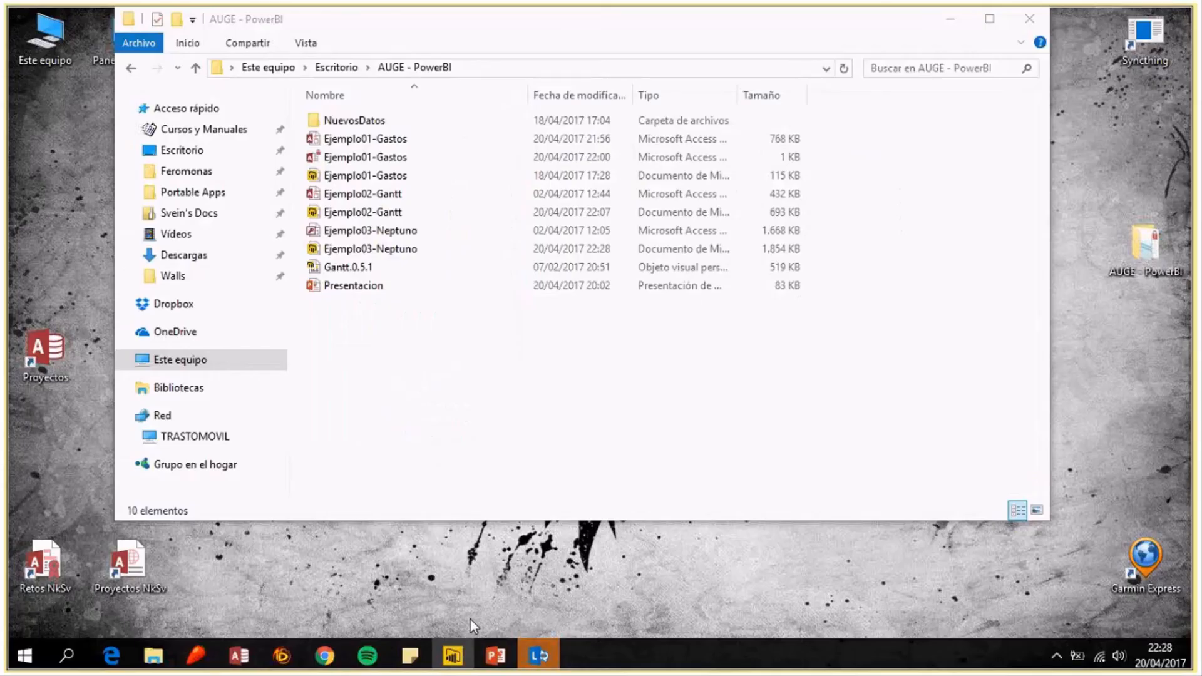
{"action": "left_click", "coordinate": [454, 655]}
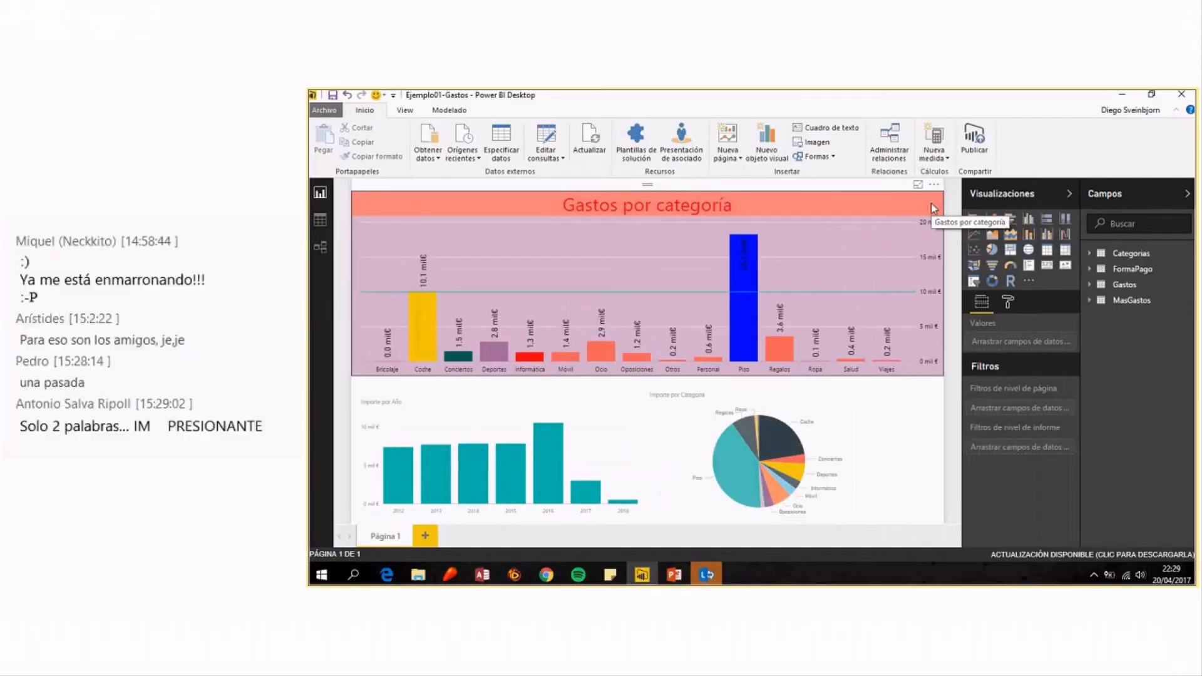
Start publishing the Ejemplo01-Gastos report, save its changes, and try to sign in with the account password.
{"action": "left_click", "coordinate": [968, 142]}
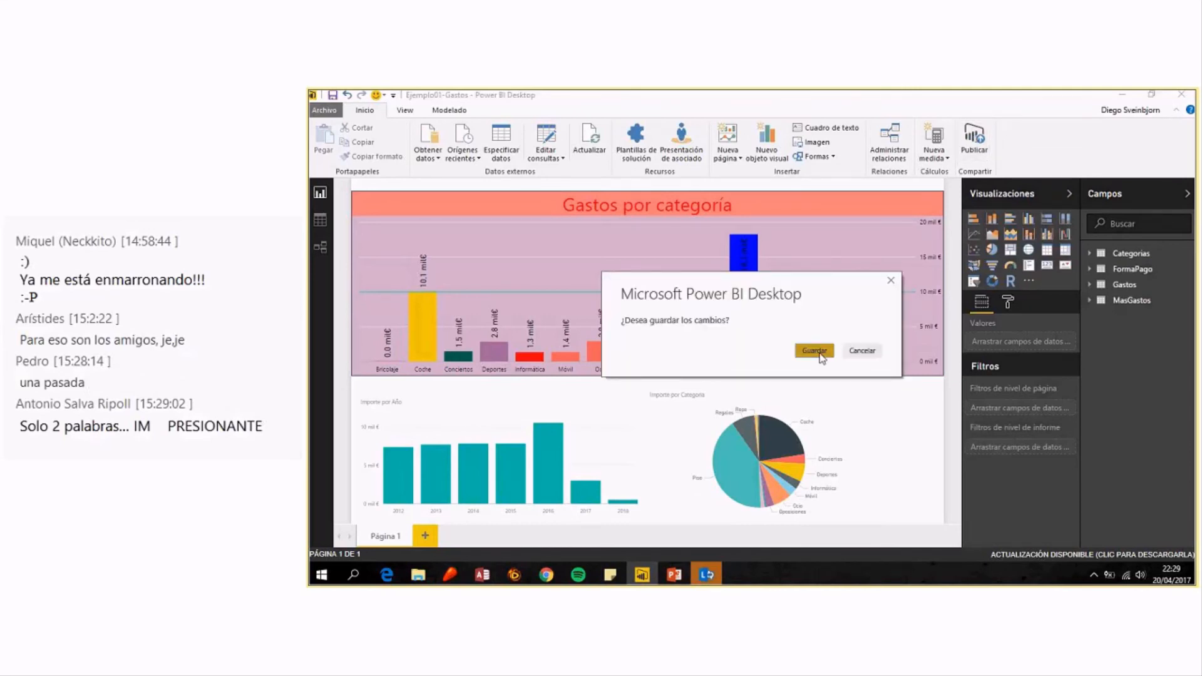
{"action": "left_click", "coordinate": [820, 353]}
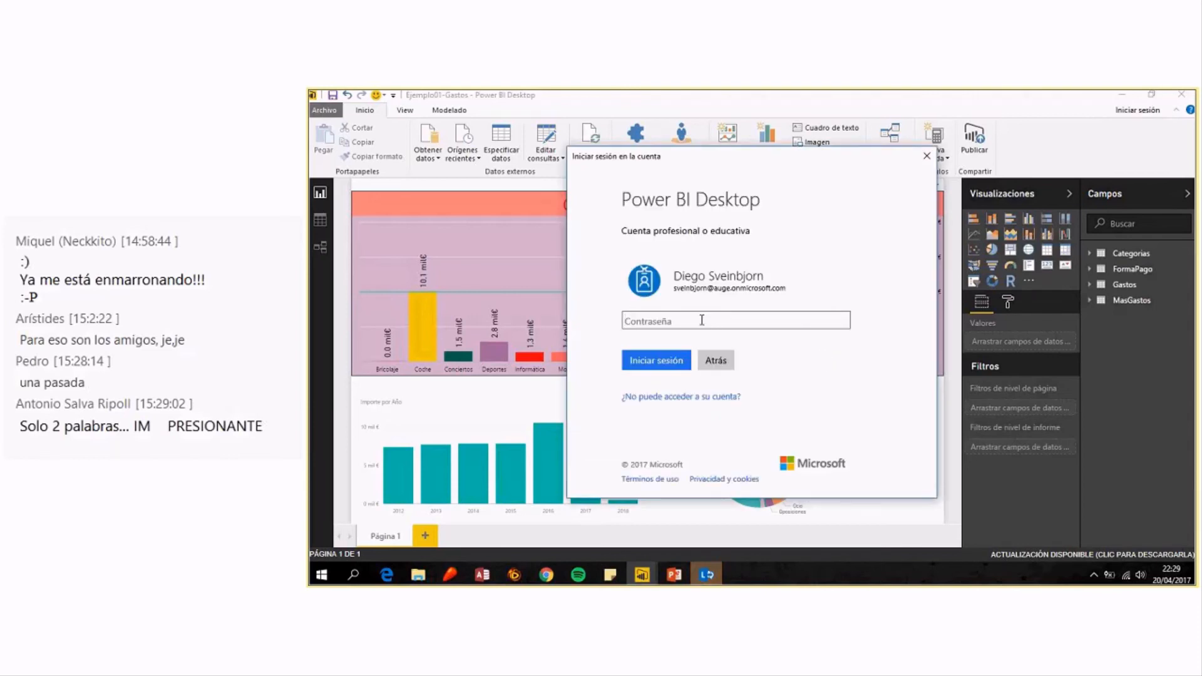
{"action": "type", "text": "•••••••••"}
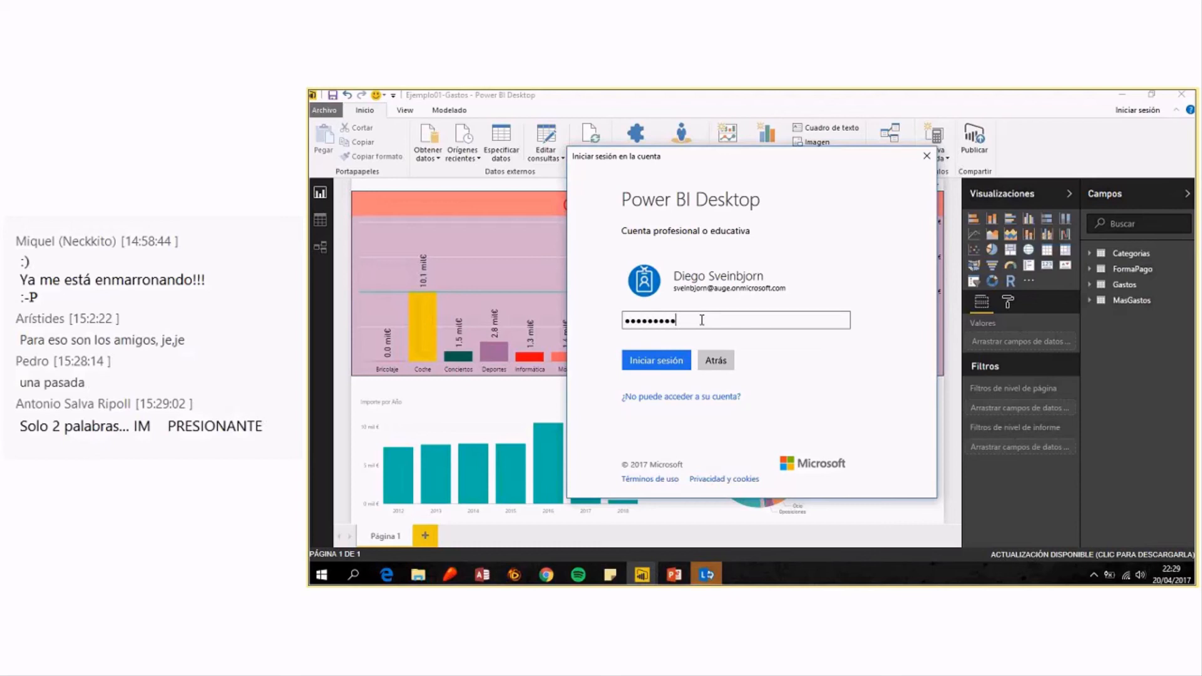
{"action": "type", "text": "•••••"}
{"action": "key", "text": "Return"}
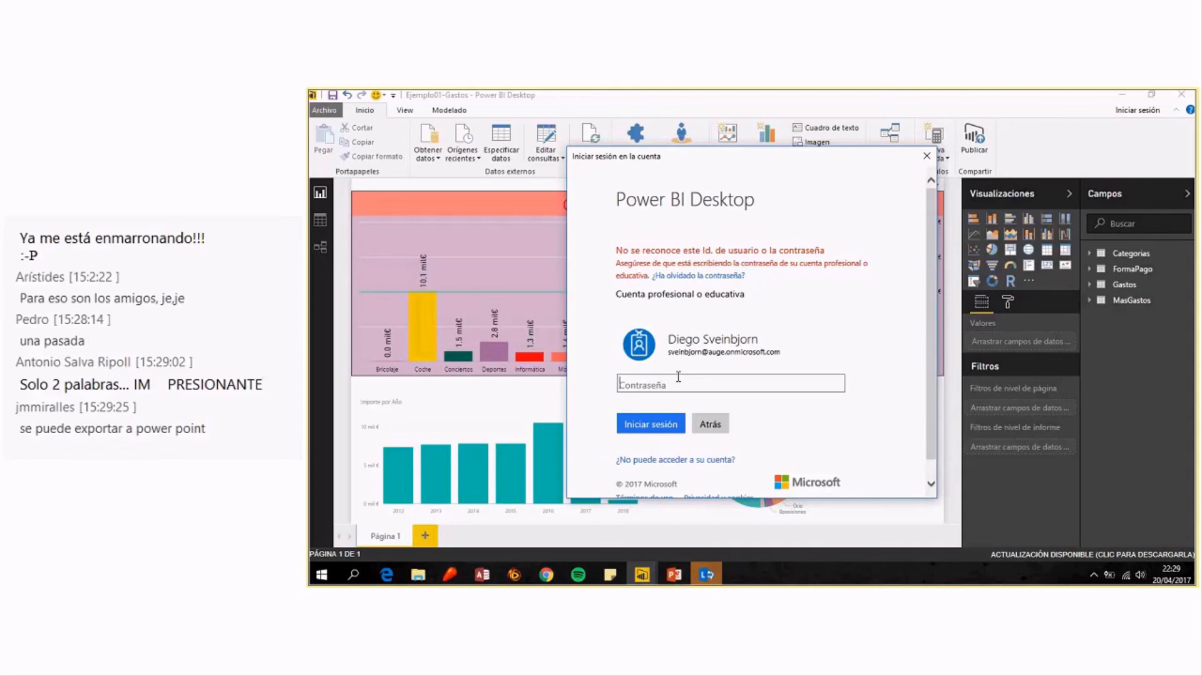
Sign in by entering the account password again, and publish the report to Mi área de trabajo.
{"action": "left_click", "coordinate": [679, 377]}
{"action": "type", "text": "•••••••••••••"}
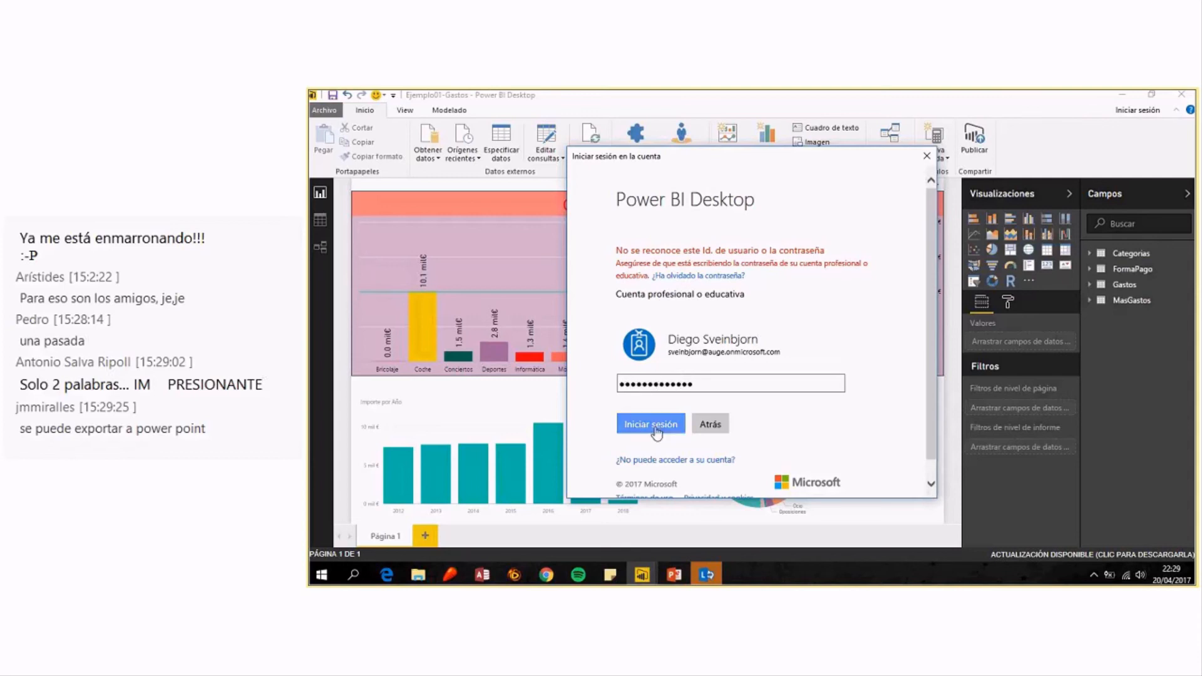
{"action": "left_click", "coordinate": [654, 426]}
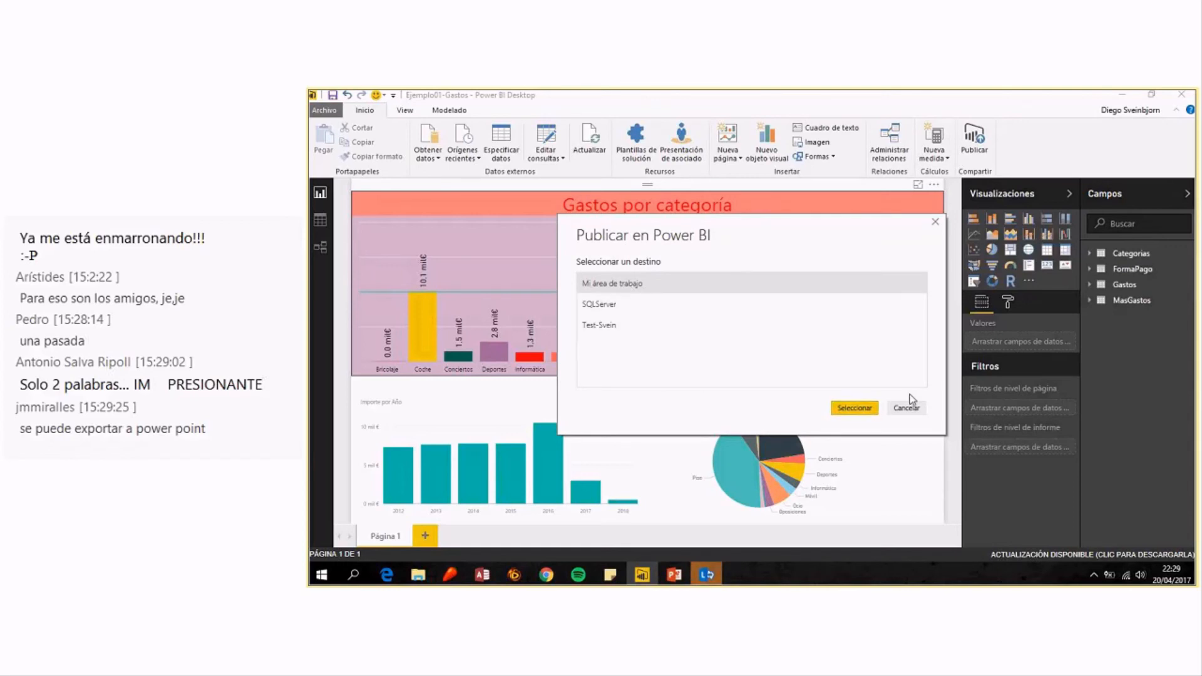
{"action": "left_click", "coordinate": [855, 407]}
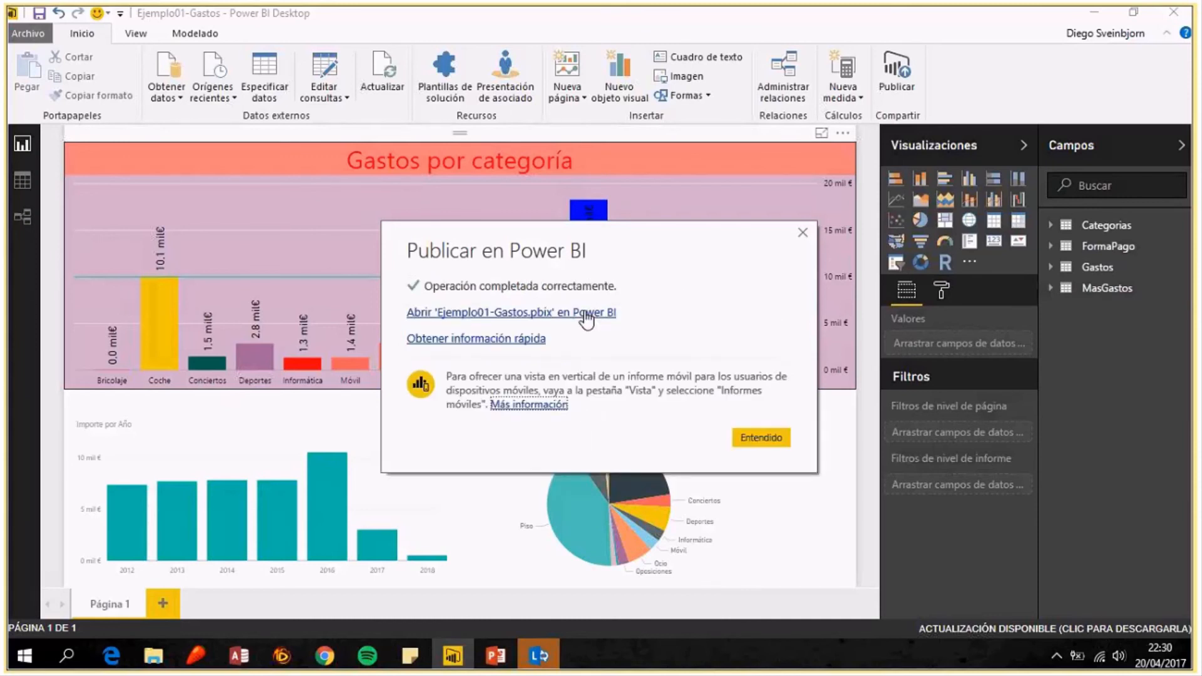
Open the published Ejemplo01-Gastos report in the browser and cross-highlight its charts by the Piso and 2016 columns.
{"action": "left_click", "coordinate": [586, 313]}
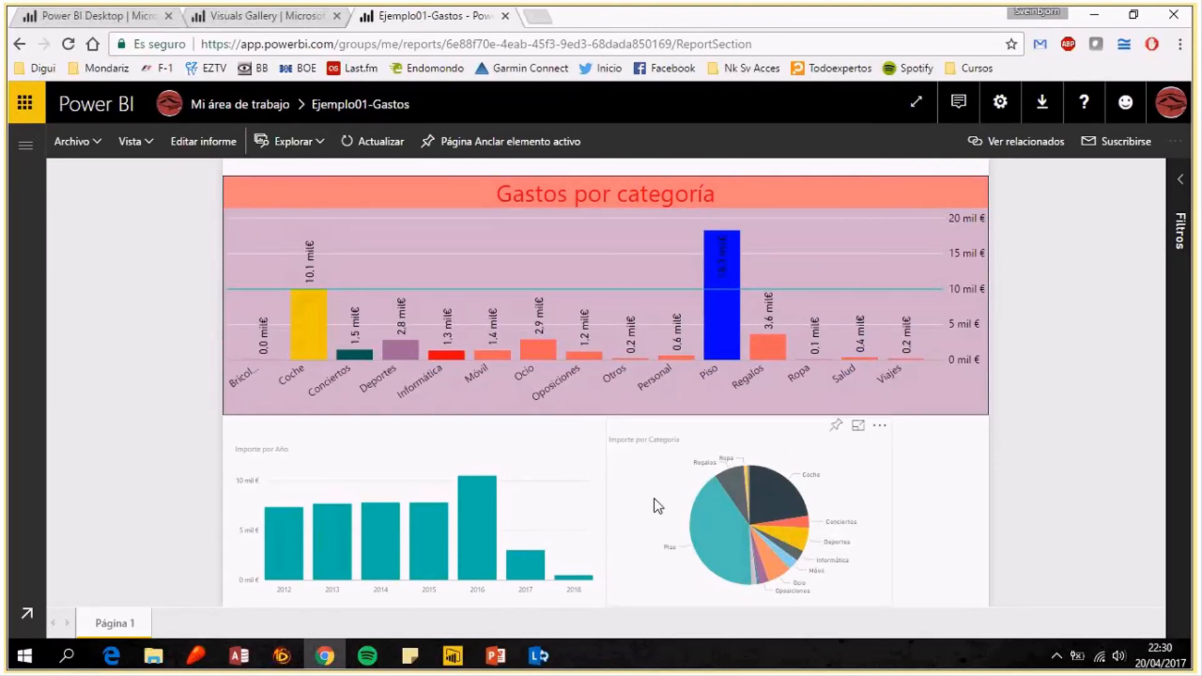
{"action": "left_click", "coordinate": [724, 247]}
{"action": "left_click", "coordinate": [475, 561]}
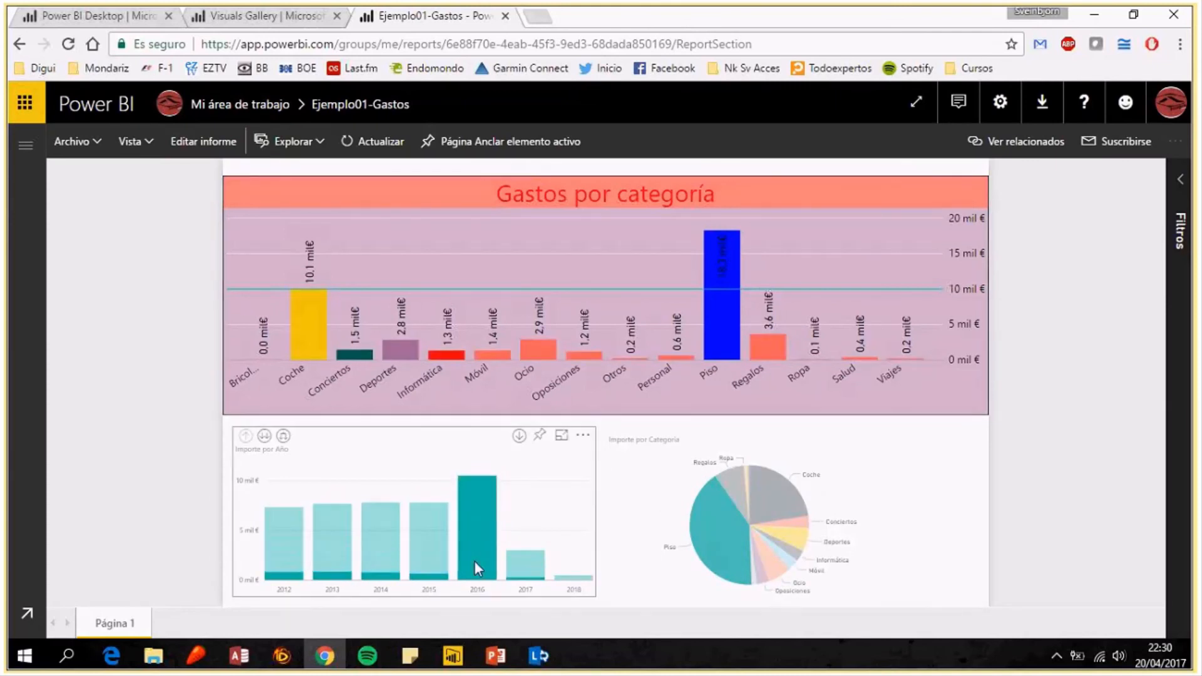
Cross-highlight the published report by the Piso slice of the Importe por Categoría pie chart and expand the filters pane.
{"action": "left_click", "coordinate": [739, 562]}
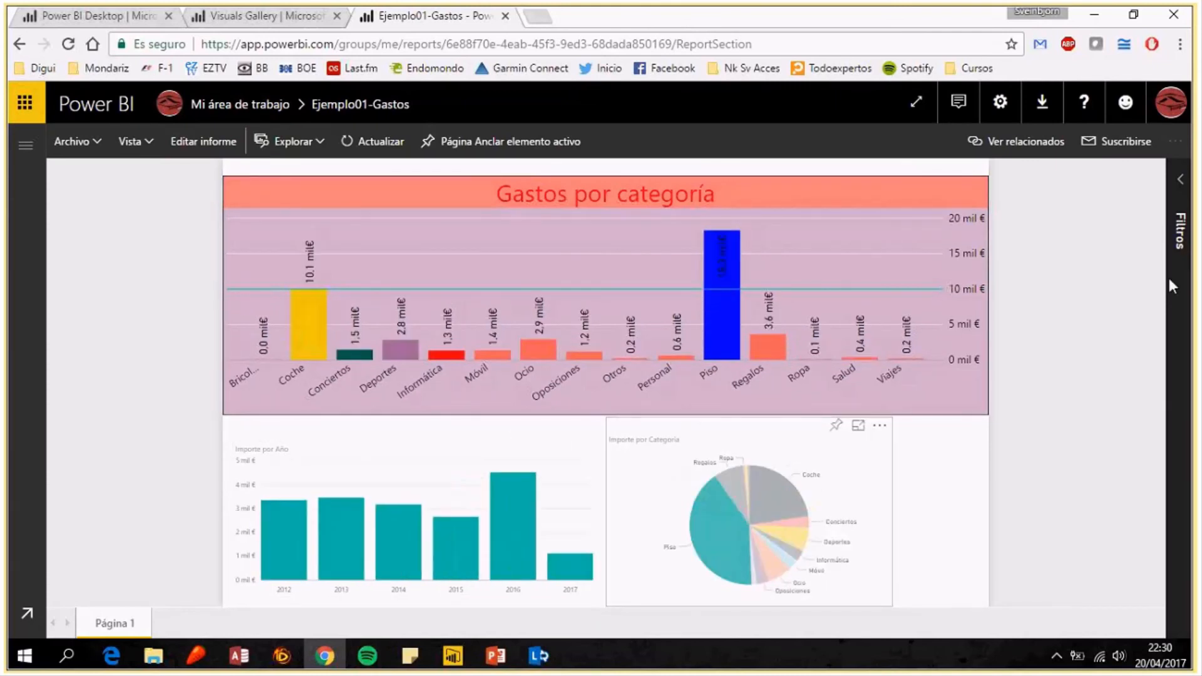
{"action": "left_click", "coordinate": [1181, 181]}
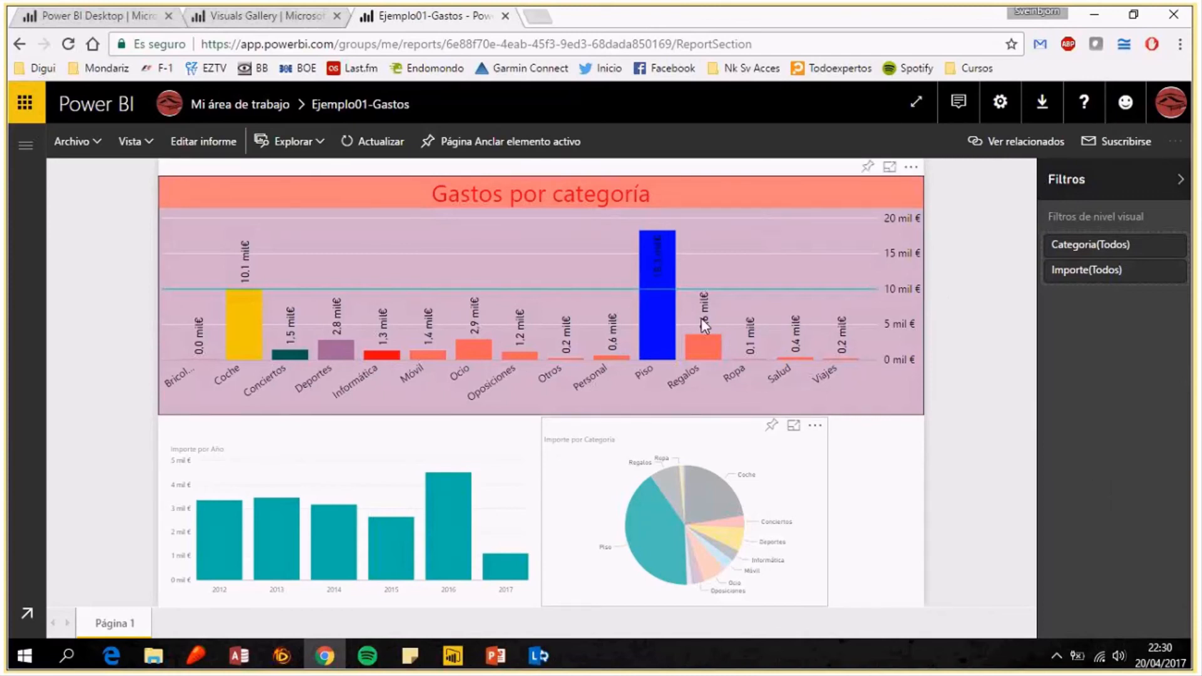
Switch to Power BI Desktop and close the publishing dialog of the Ejemplo01-Gastos report.
{"action": "left_click", "coordinate": [467, 657]}
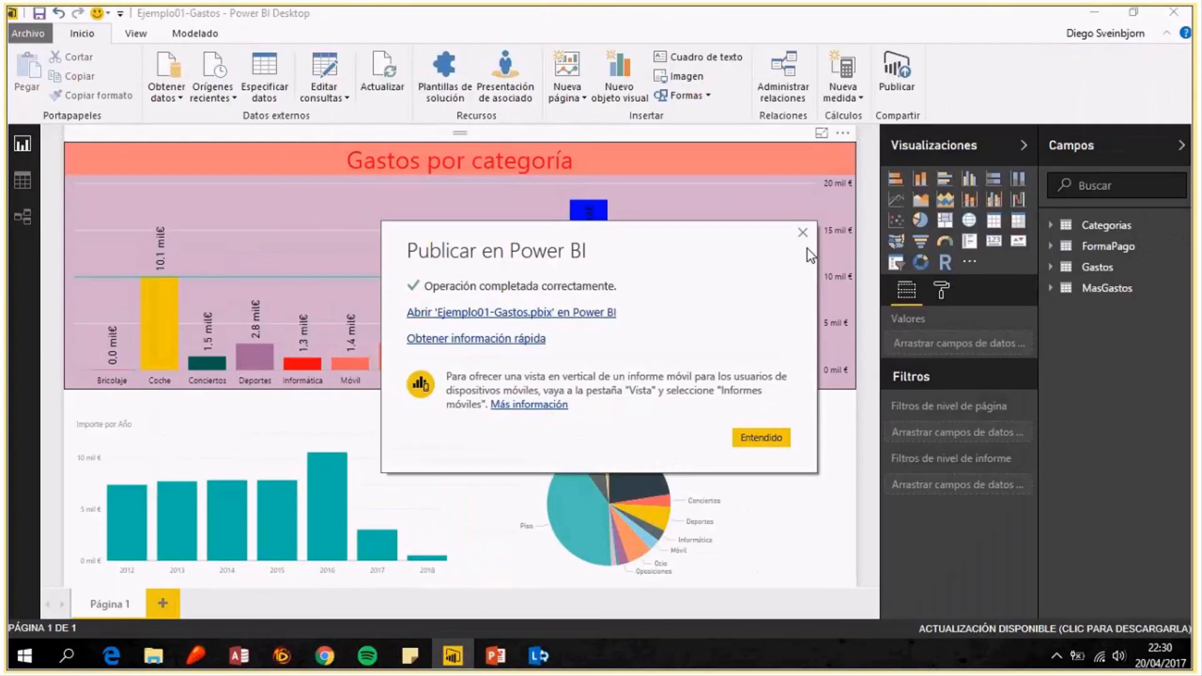
{"action": "left_click", "coordinate": [803, 233]}
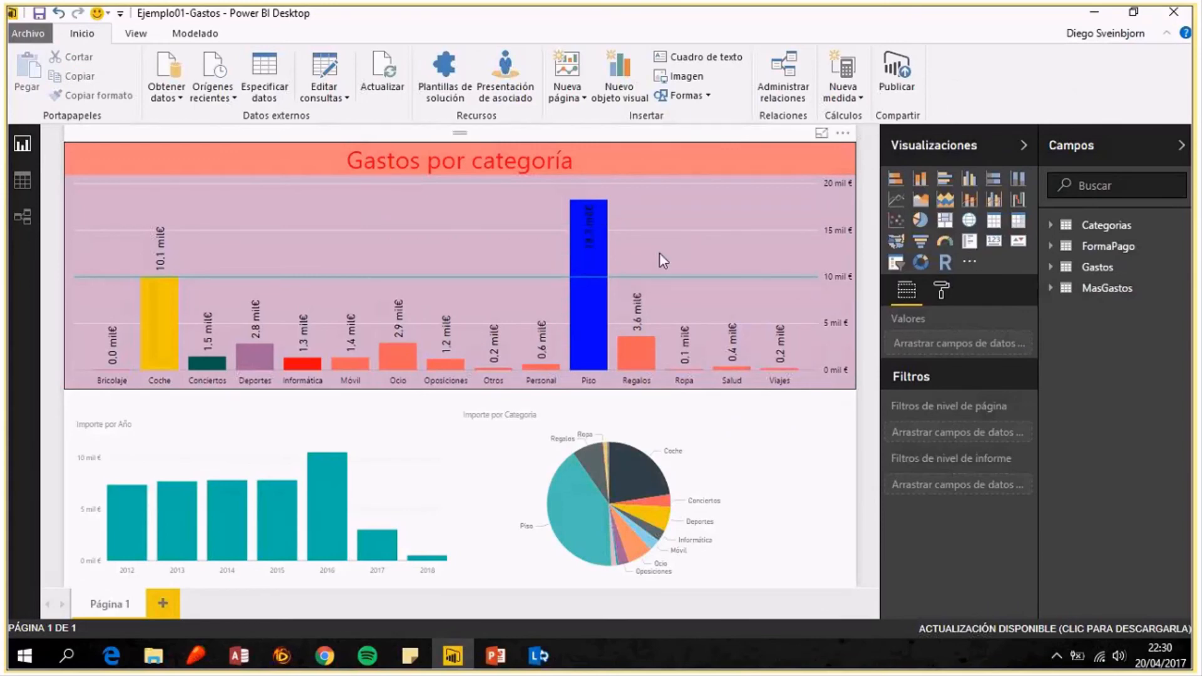
Return to the Power BI service in the browser and view the Ejemplo01-Gastos dataset and report in Mi área de trabajo.
{"action": "left_click", "coordinate": [325, 656]}
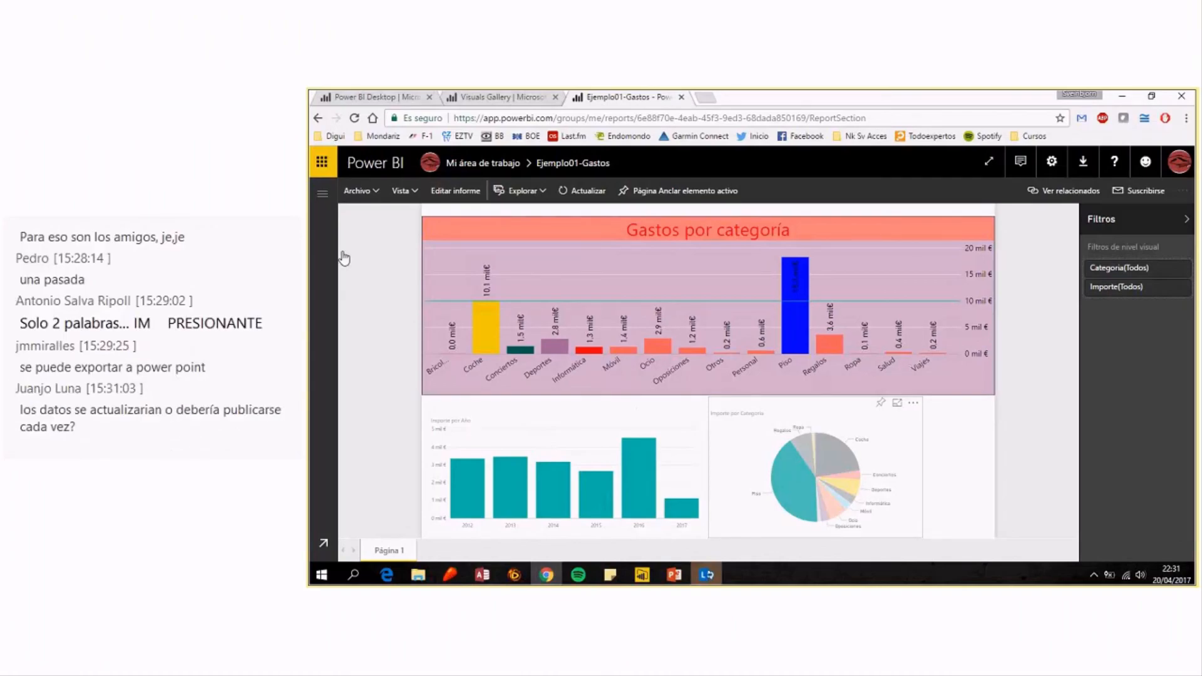
{"action": "left_click", "coordinate": [322, 194]}
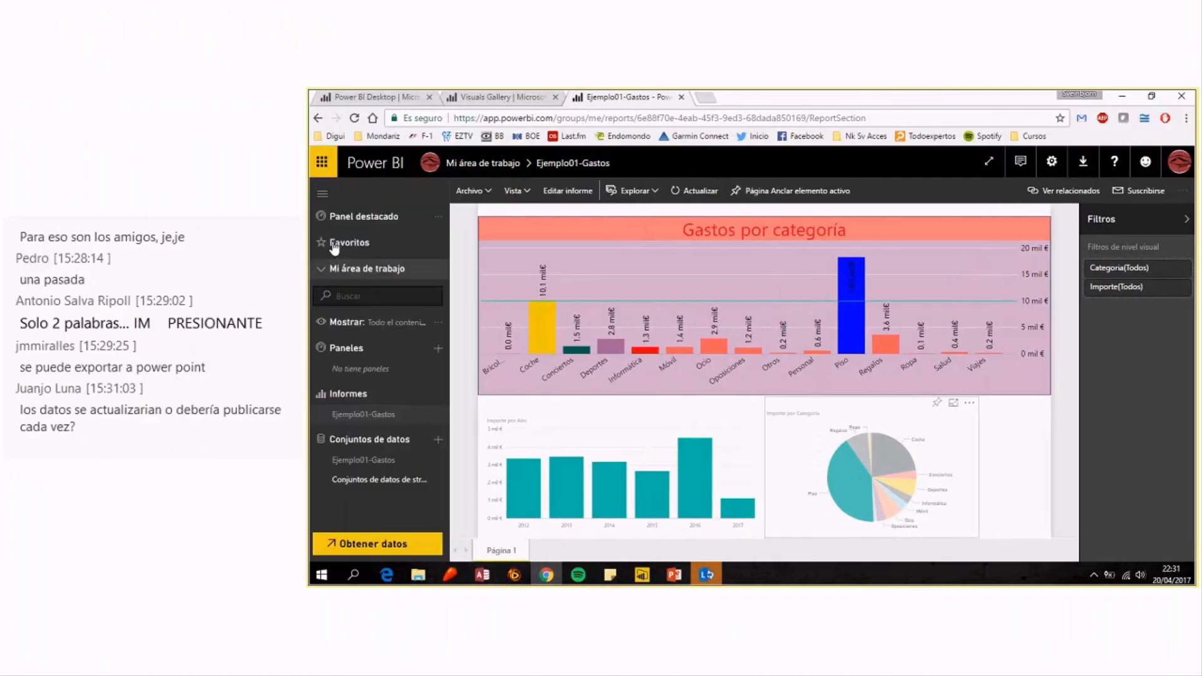
{"action": "left_click", "coordinate": [363, 463]}
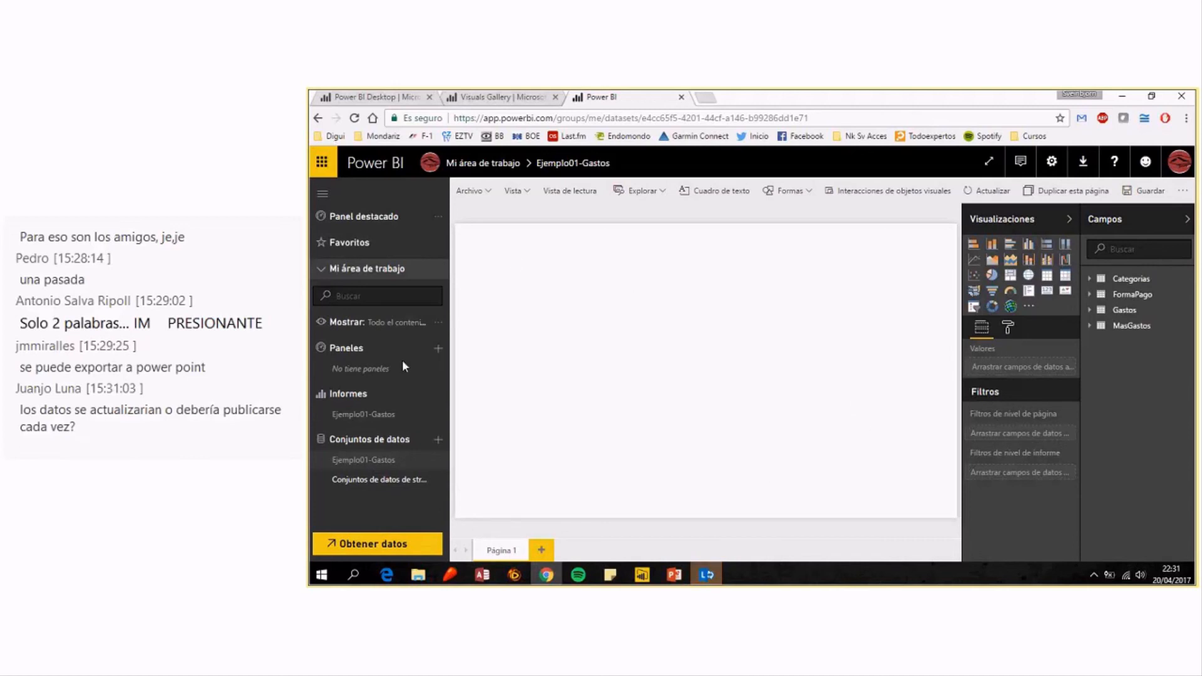
{"action": "left_click", "coordinate": [363, 415]}
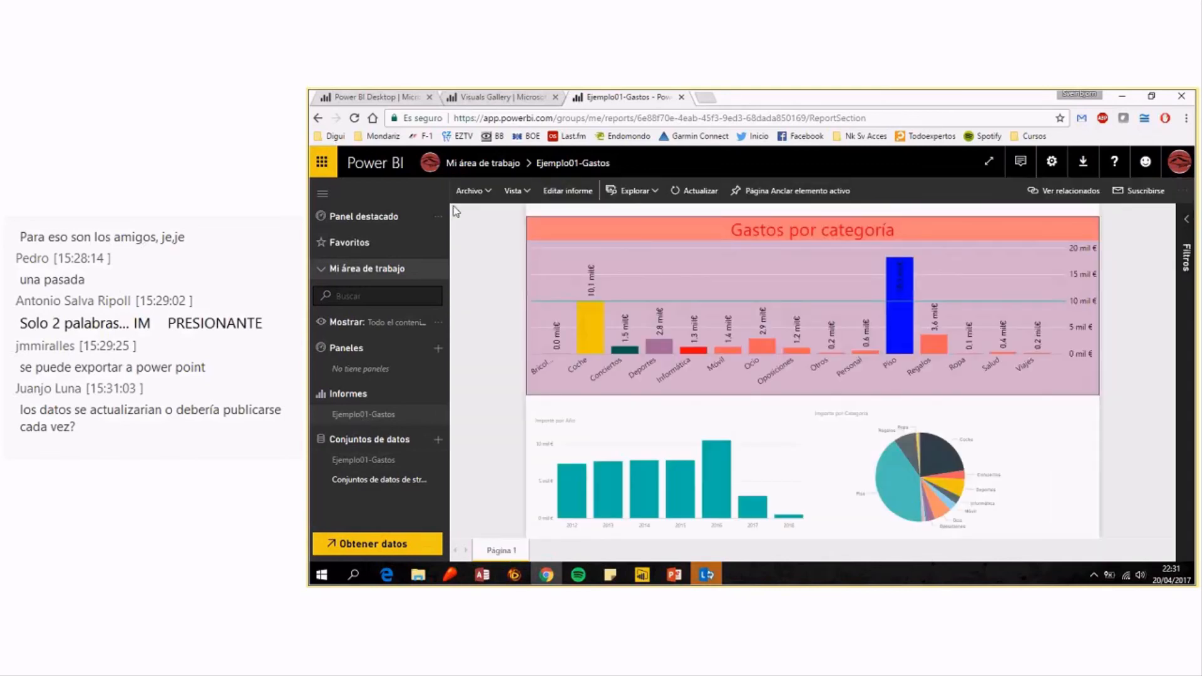
{"action": "left_click", "coordinate": [323, 197]}
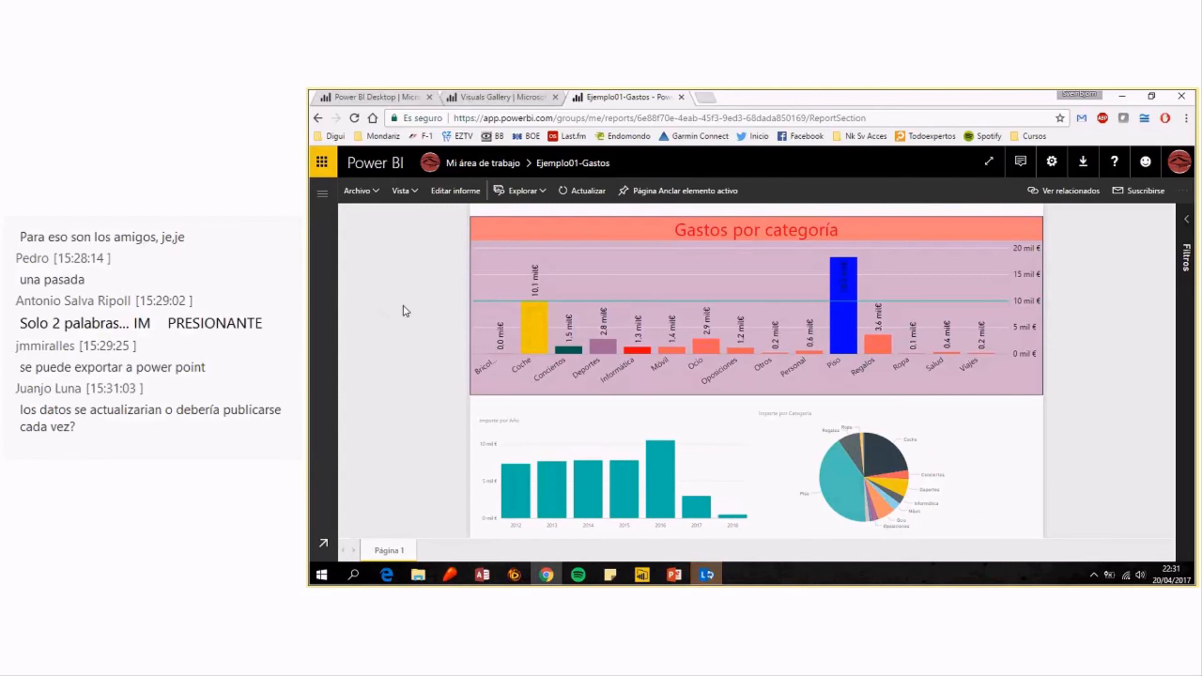
Look through the downloads offered by the Power BI service.
{"action": "mouse_move", "coordinate": [660, 523]}
{"action": "mouse_move", "coordinate": [651, 581]}
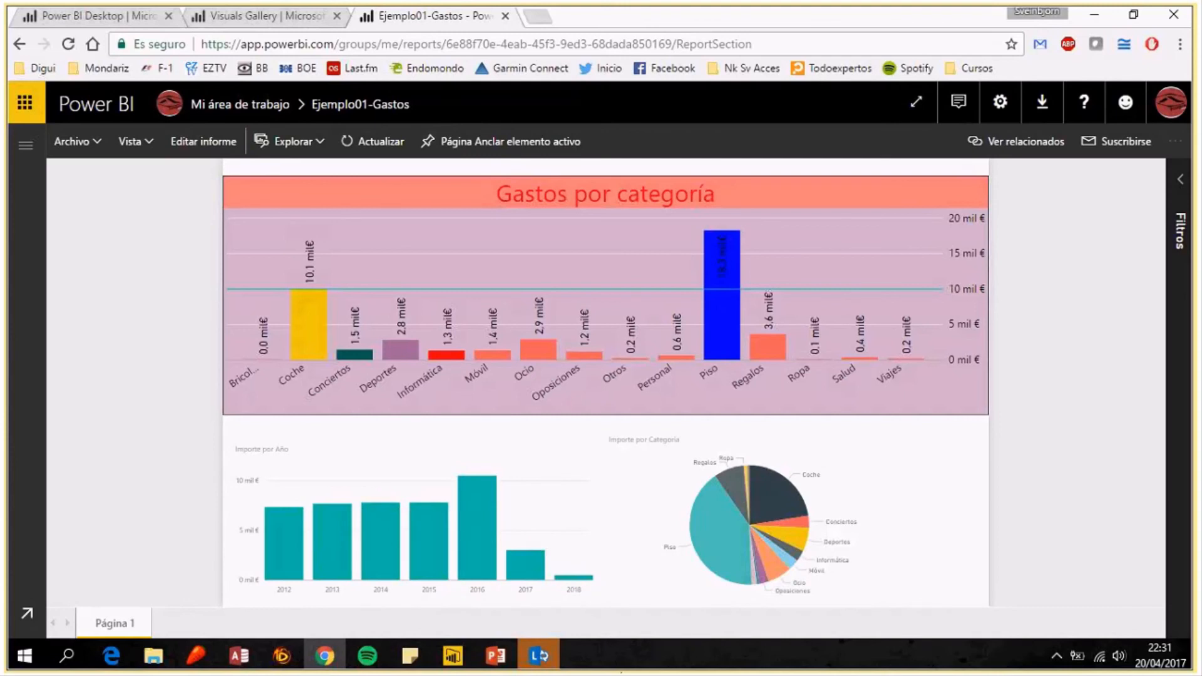
{"action": "left_click", "coordinate": [1044, 105]}
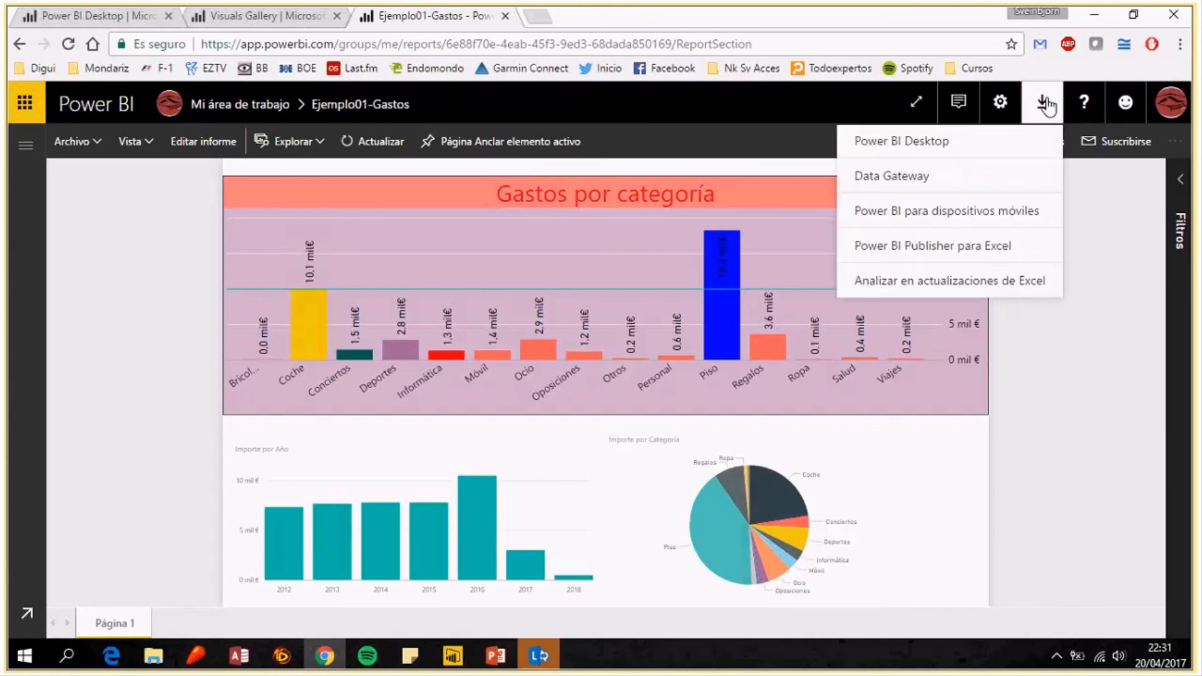
{"action": "left_click", "coordinate": [755, 131]}
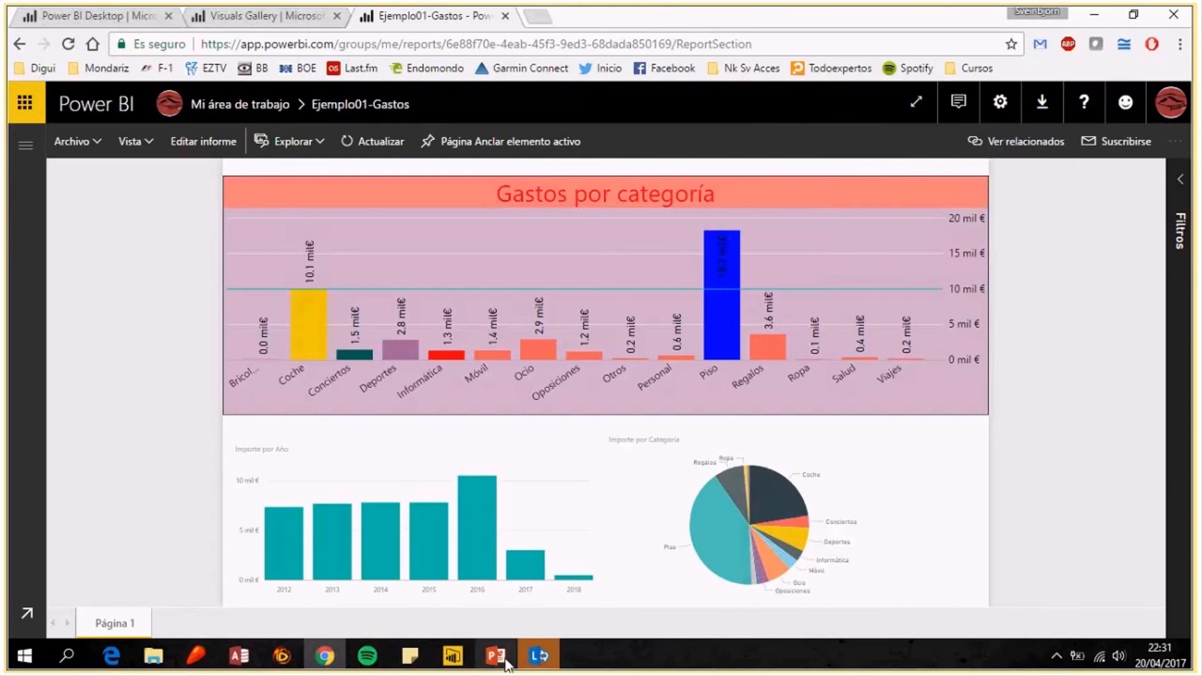
Switch to the Ejemplo01-Gastos report in Power BI Desktop and check which export options and save formats are available, without saving.
{"action": "mouse_move", "coordinate": [466, 651]}
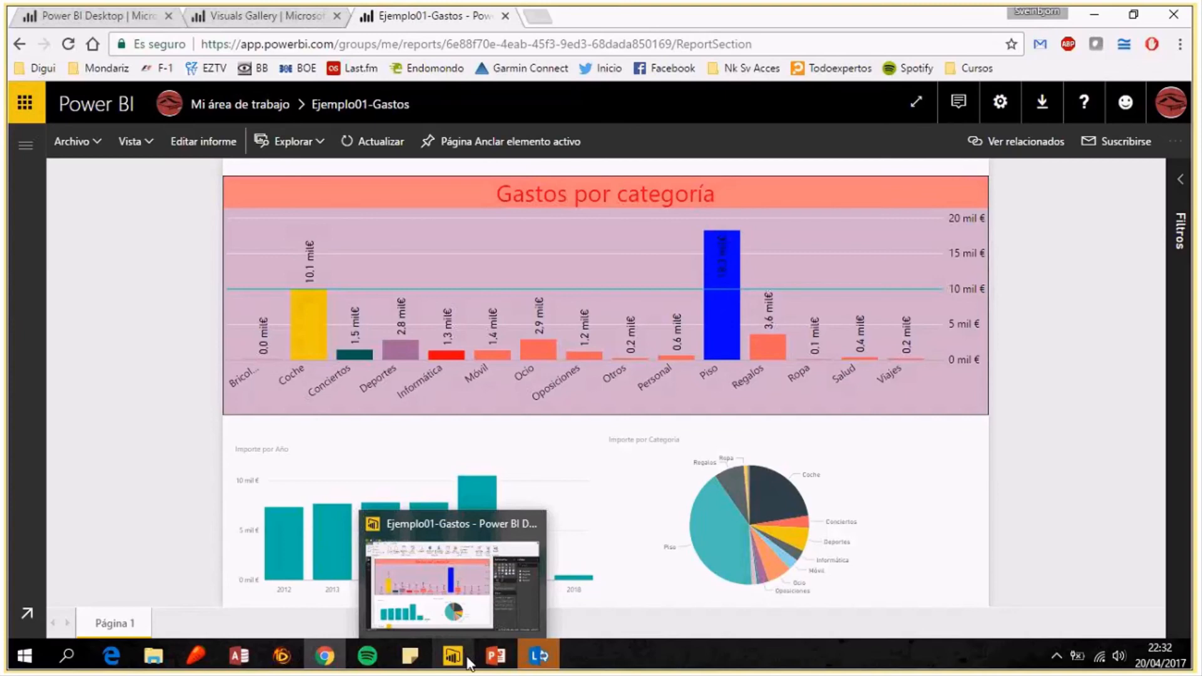
{"action": "left_click", "coordinate": [489, 584]}
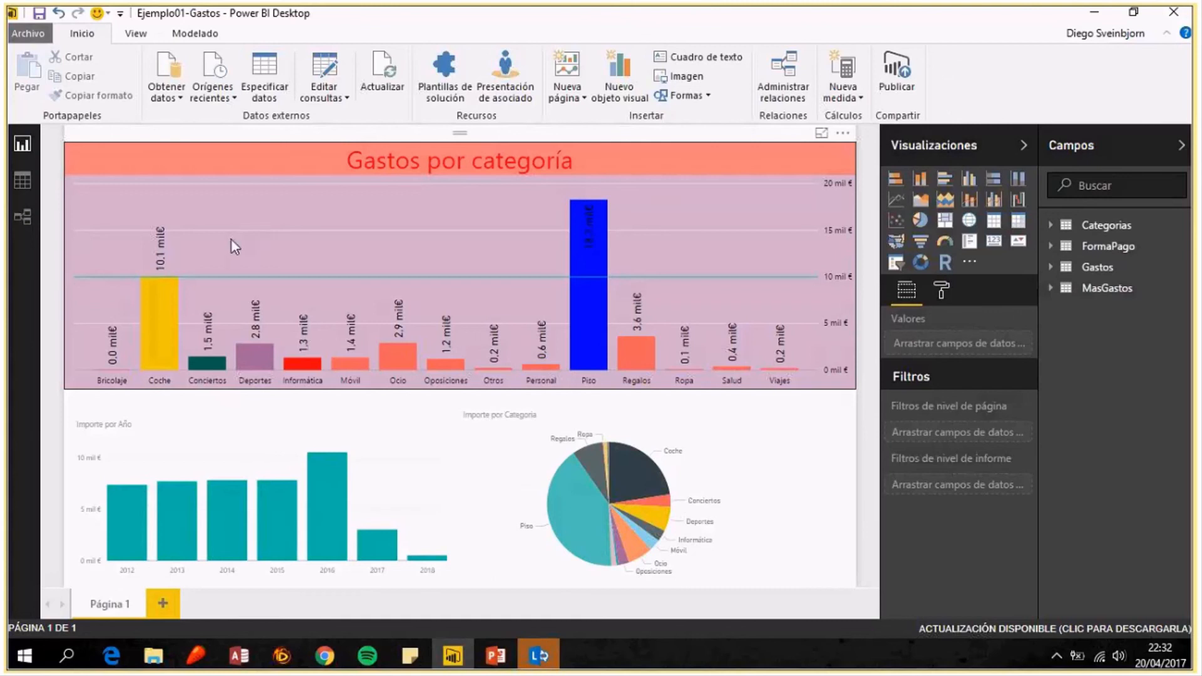
{"action": "left_click", "coordinate": [35, 31]}
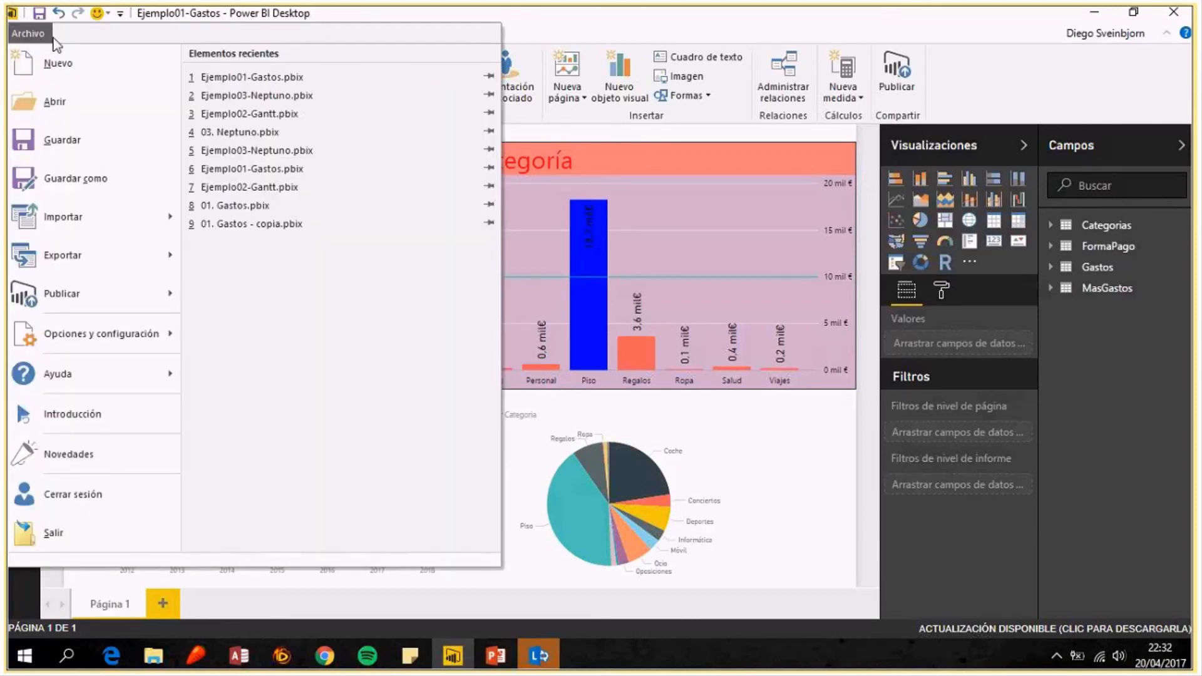
{"action": "left_click", "coordinate": [84, 257]}
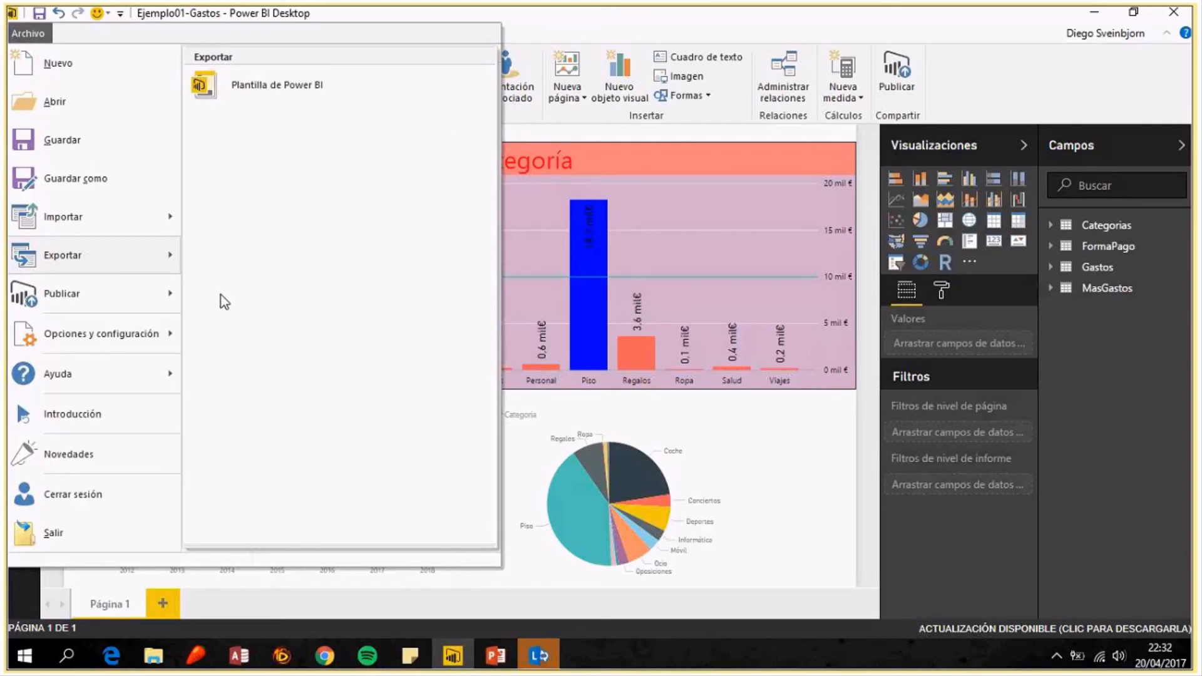
{"action": "left_click", "coordinate": [100, 181]}
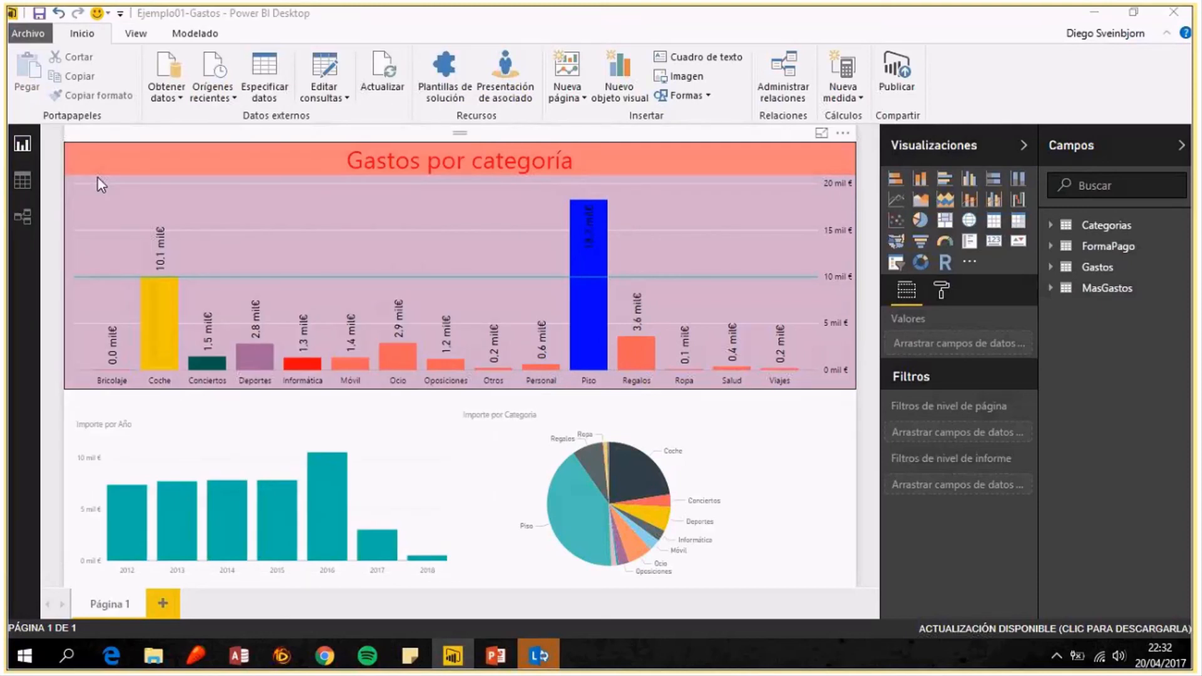
{"action": "left_click", "coordinate": [578, 355]}
{"action": "left_click", "coordinate": [574, 367]}
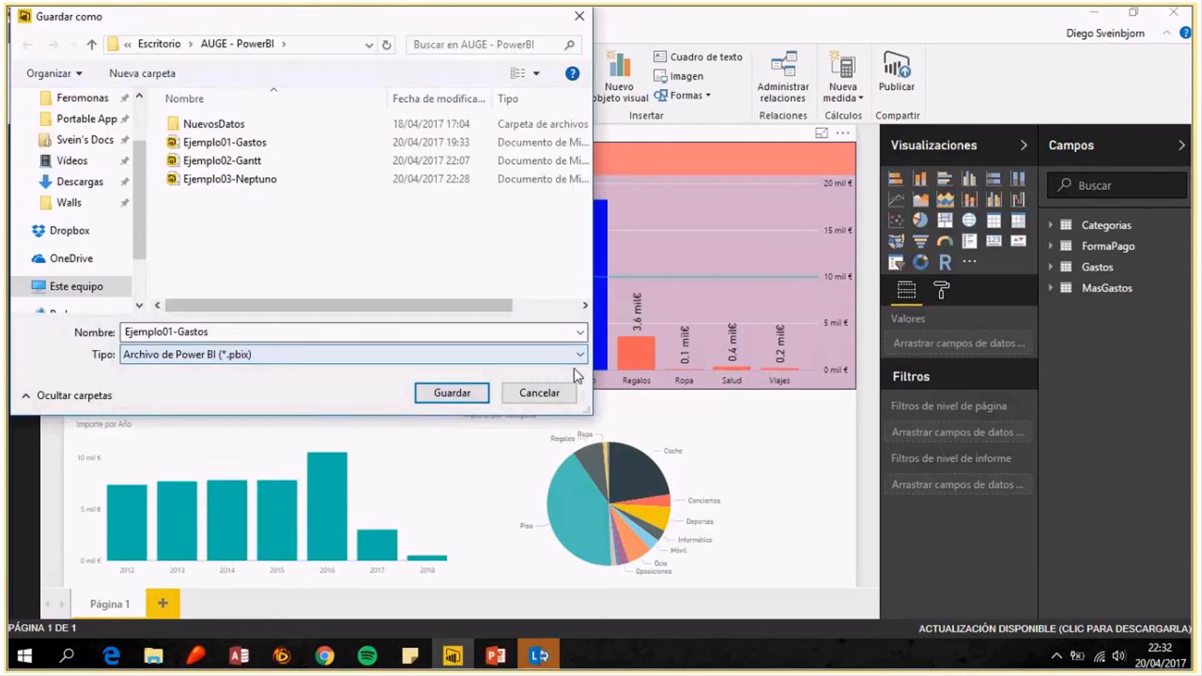
{"action": "left_click", "coordinate": [553, 401]}
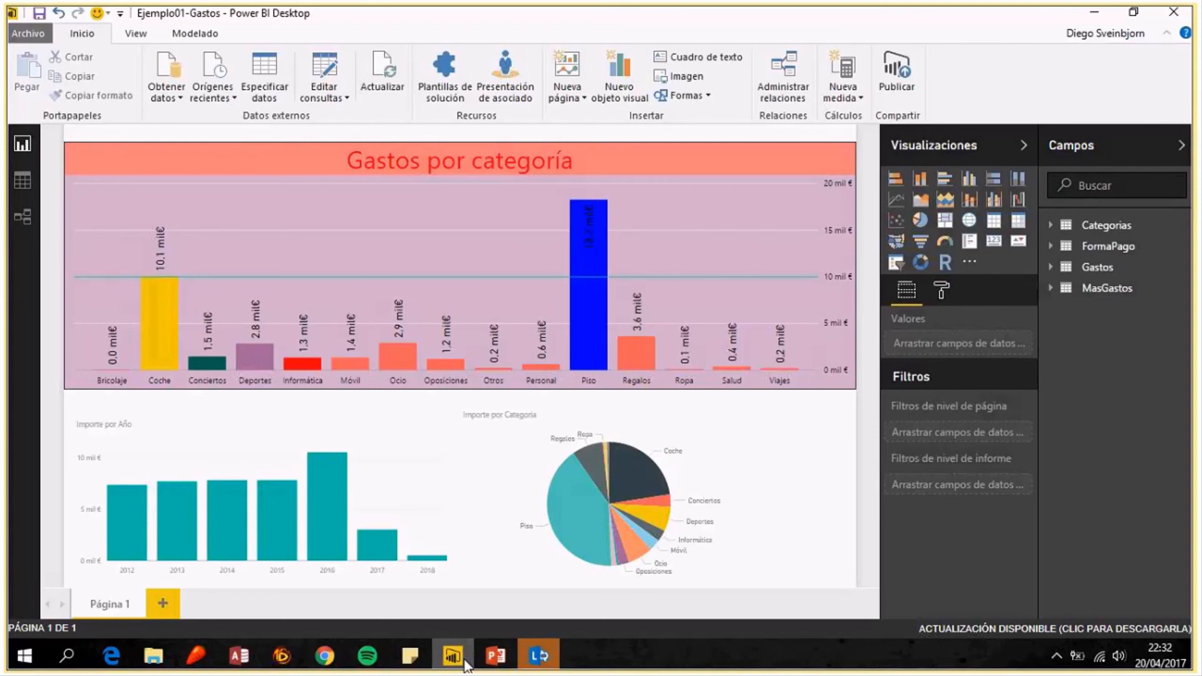
Save the report as a Power BI template (*.pbit) named Ejemplo01-Gastos in the AUGE - PowerBI folder.
{"action": "mouse_move", "coordinate": [455, 661]}
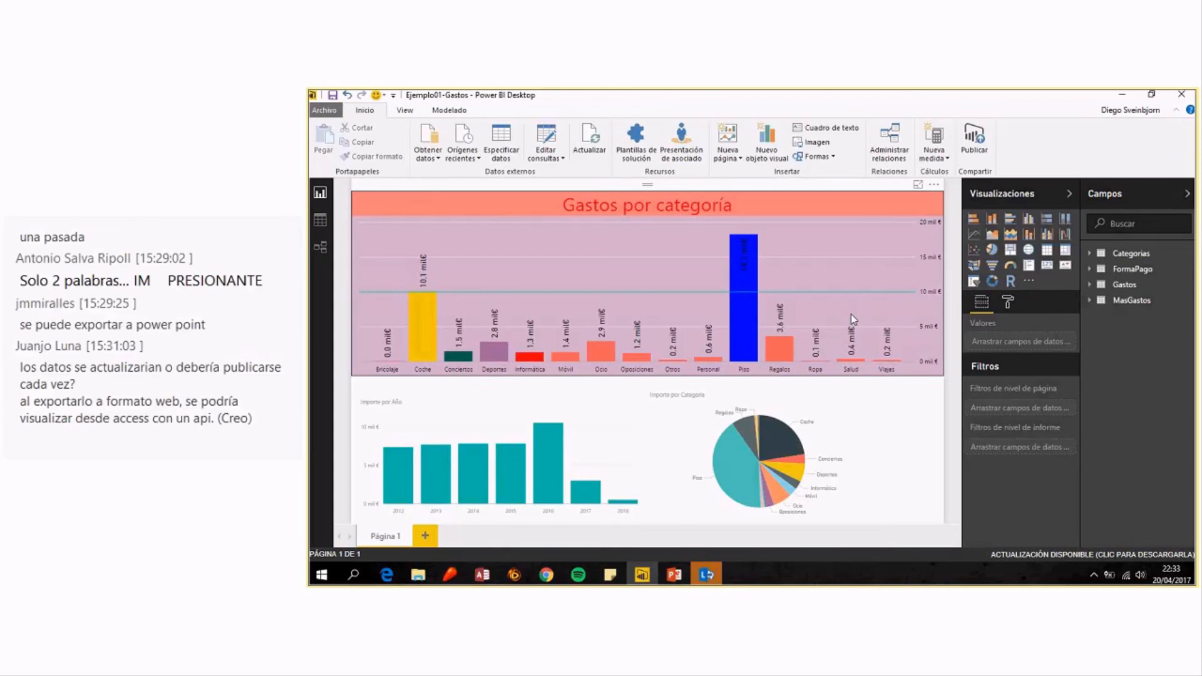
{"action": "left_click", "coordinate": [325, 113]}
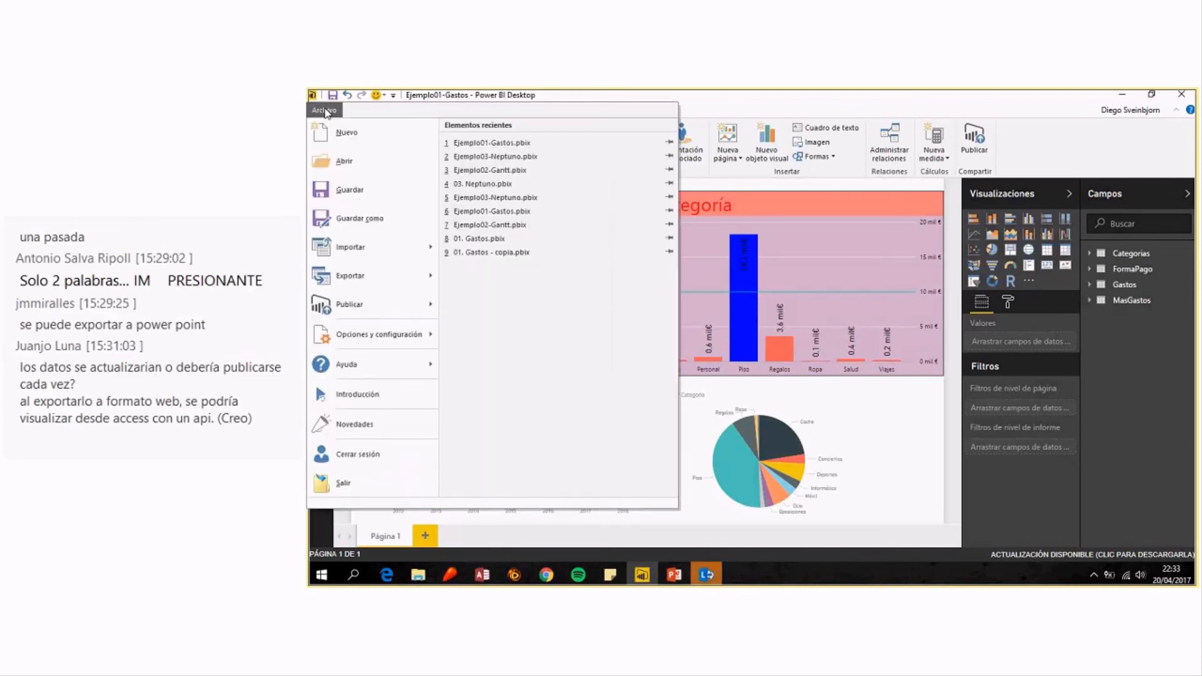
{"action": "left_click", "coordinate": [356, 221]}
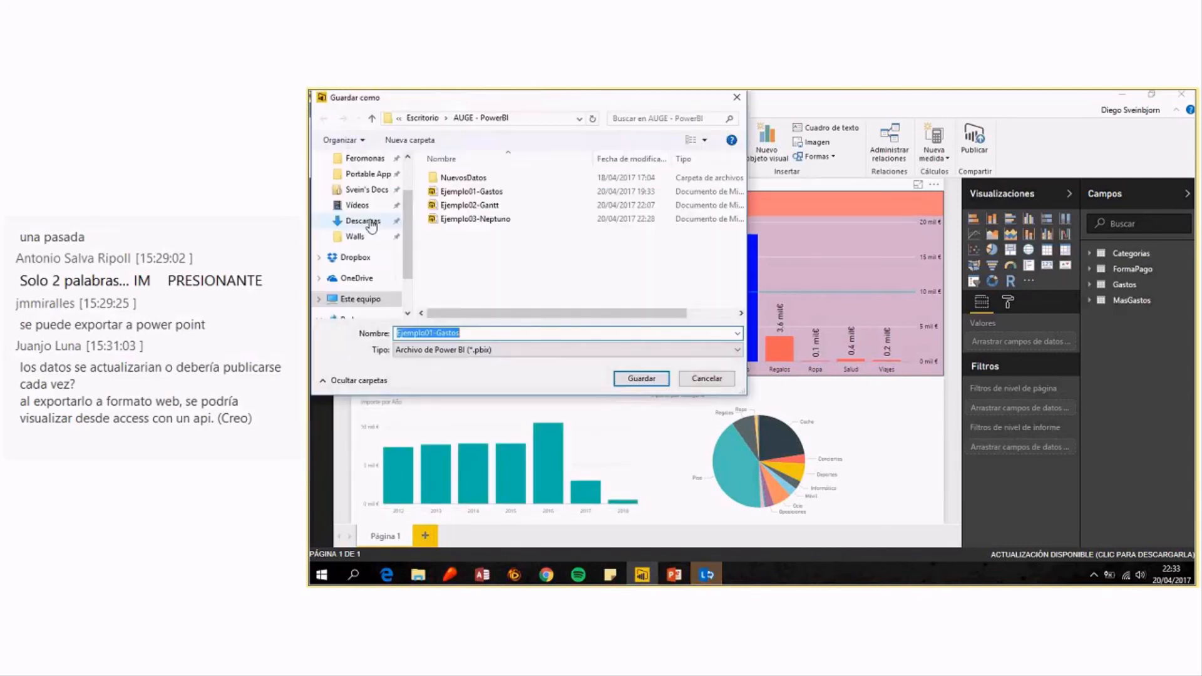
{"action": "left_click", "coordinate": [526, 349]}
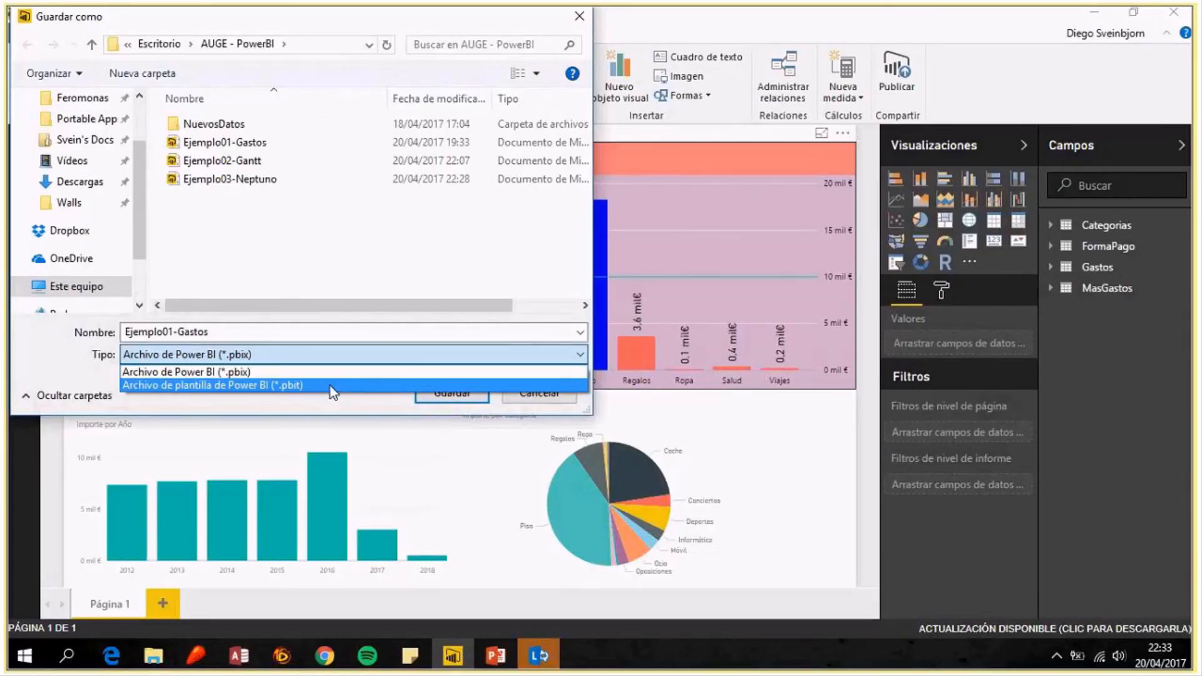
{"action": "left_click", "coordinate": [330, 386]}
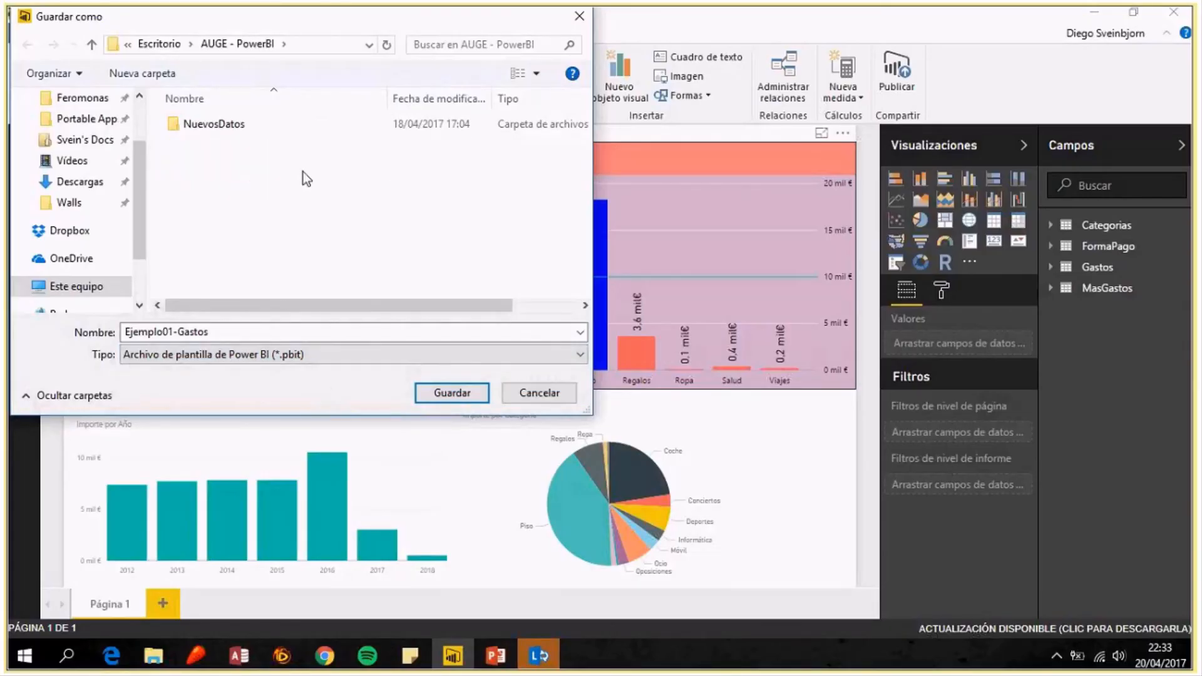
{"action": "left_click", "coordinate": [463, 395]}
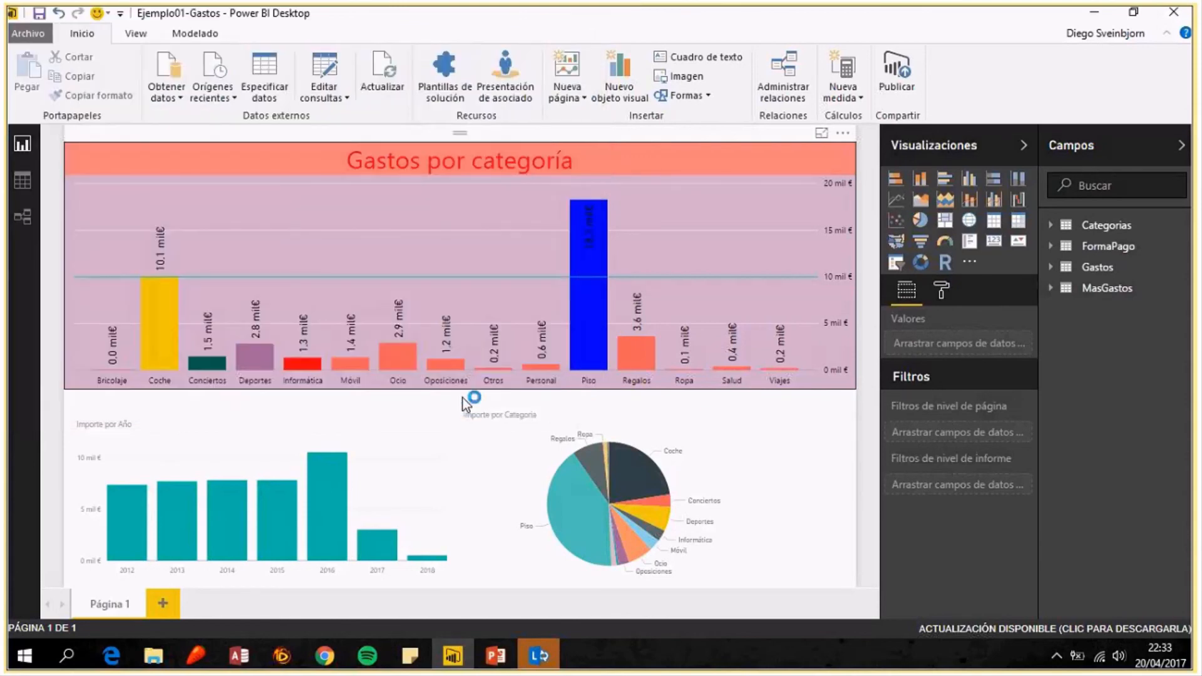
Switch to the AUGE - PowerBI folder in File Explorer and try to open the Ejemplo01-Gastos template.
{"action": "mouse_move", "coordinate": [156, 663]}
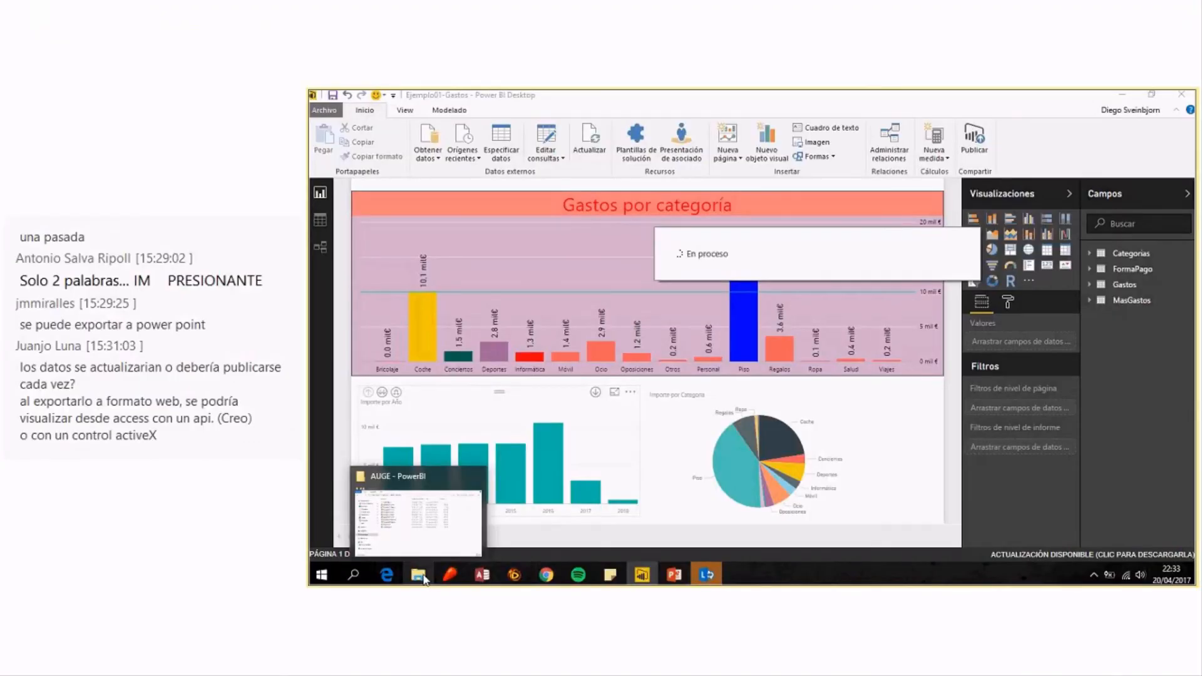
{"action": "left_click", "coordinate": [425, 578]}
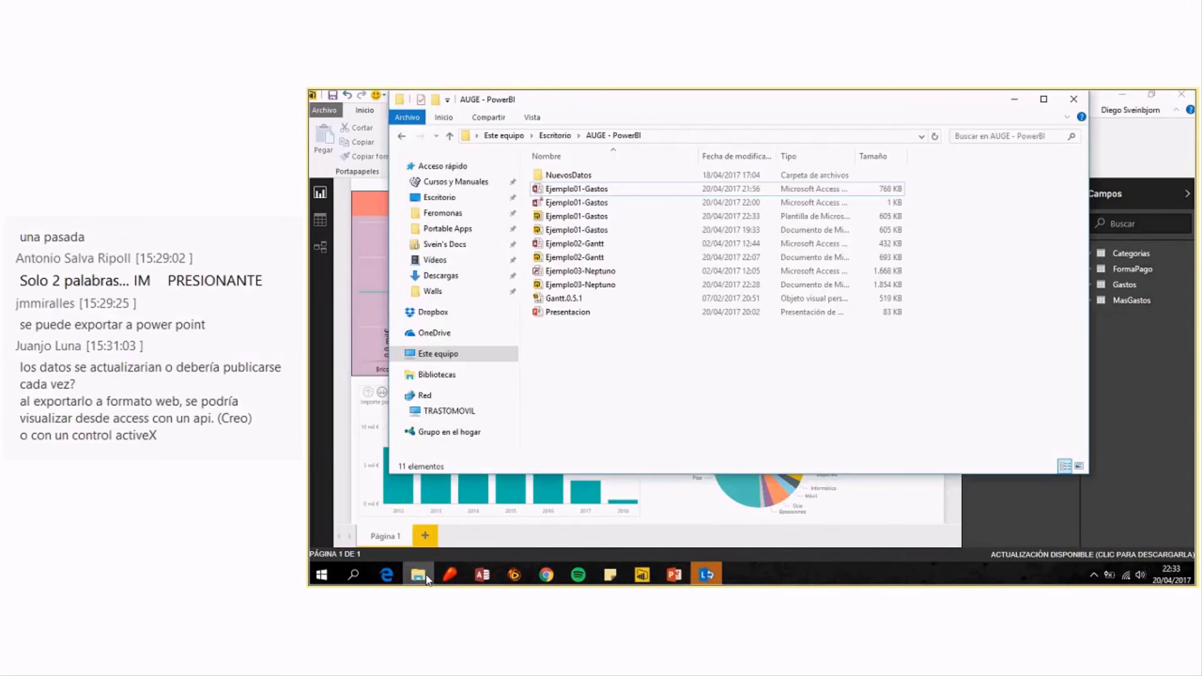
{"action": "left_click", "coordinate": [576, 218]}
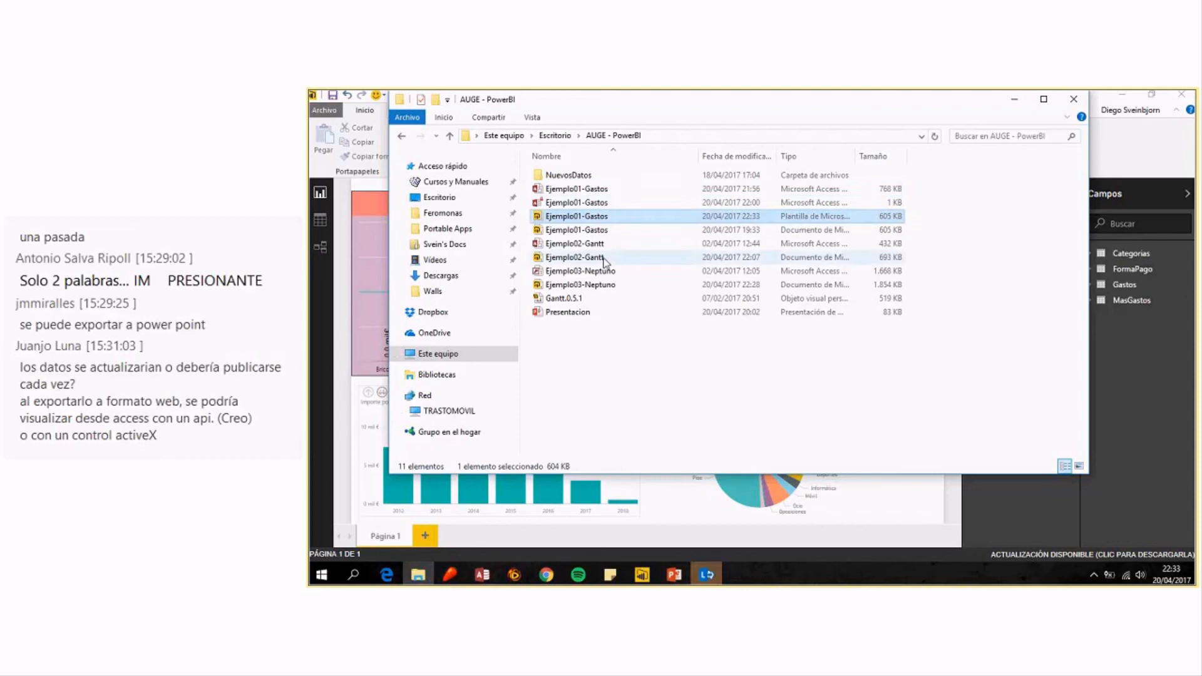
{"action": "double_click", "coordinate": [581, 215]}
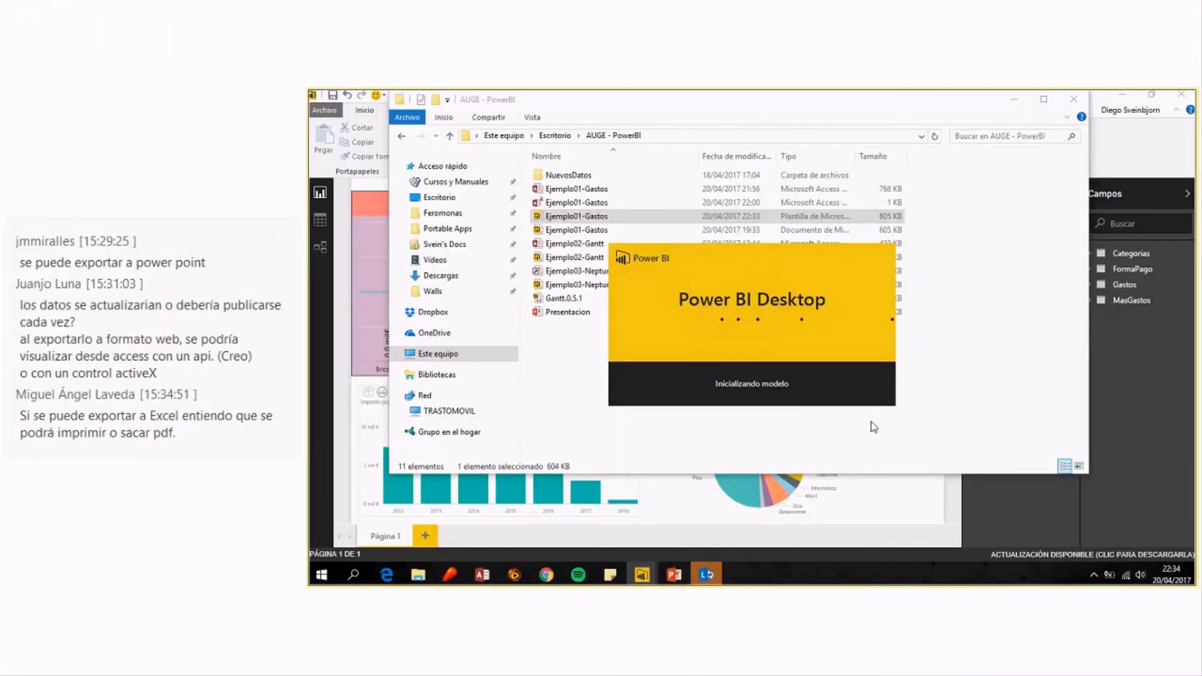
Switch to the published report in the browser and highlight its full web address.
{"action": "left_click", "coordinate": [547, 576]}
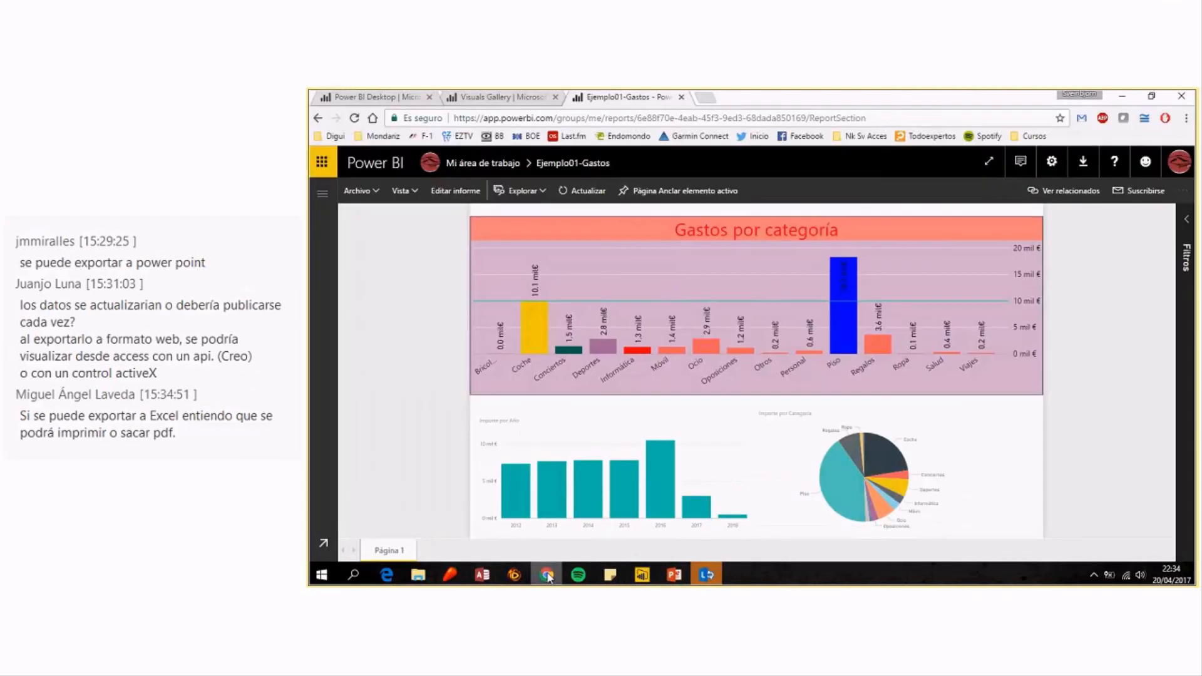
{"action": "left_click", "coordinate": [460, 118]}
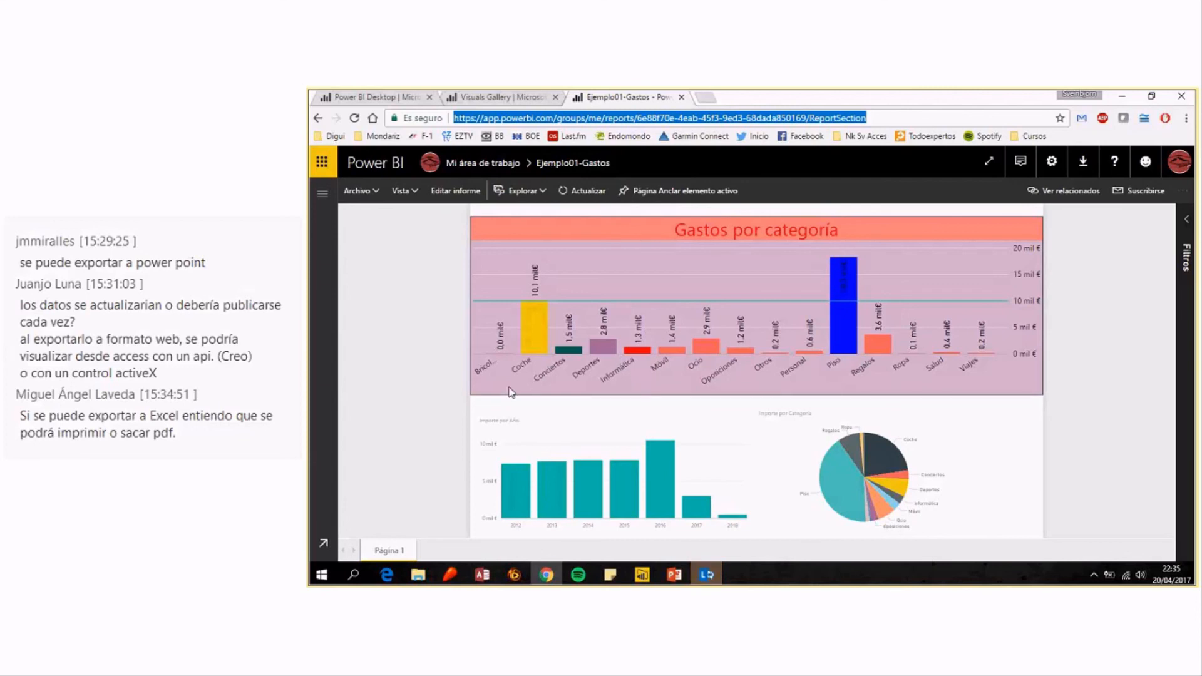
Switch to the untitled Power BI Desktop window, dismiss its template error dialog and close the window.
{"action": "mouse_move", "coordinate": [642, 574]}
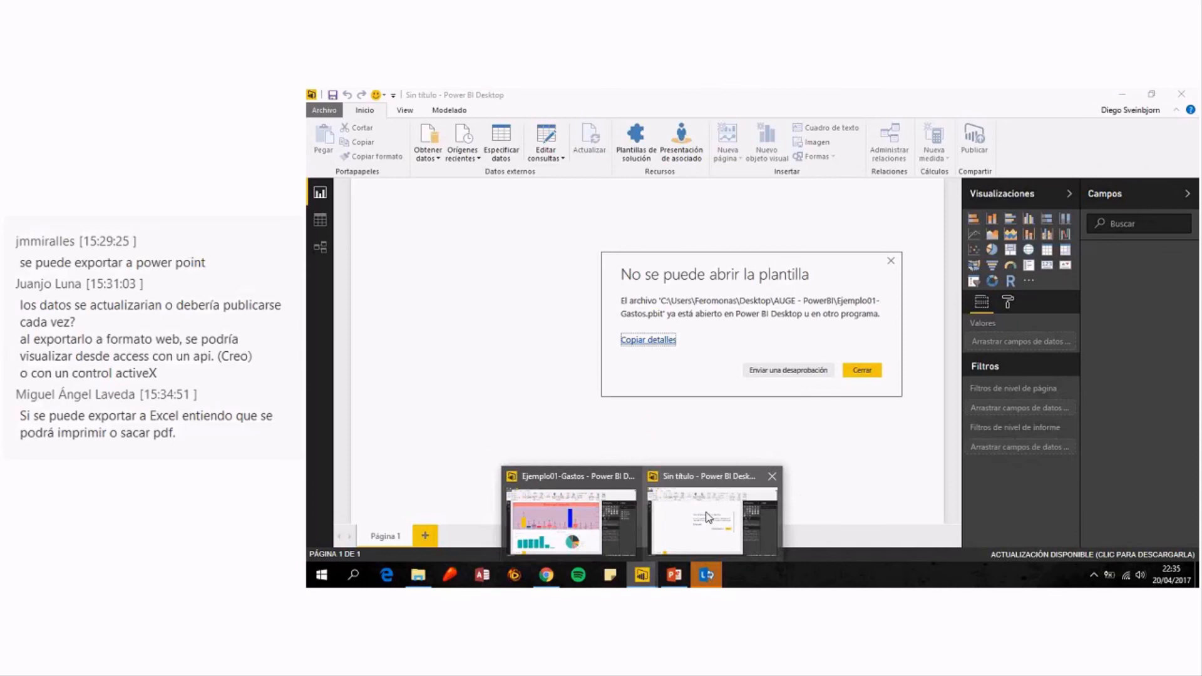
{"action": "left_click", "coordinate": [708, 517]}
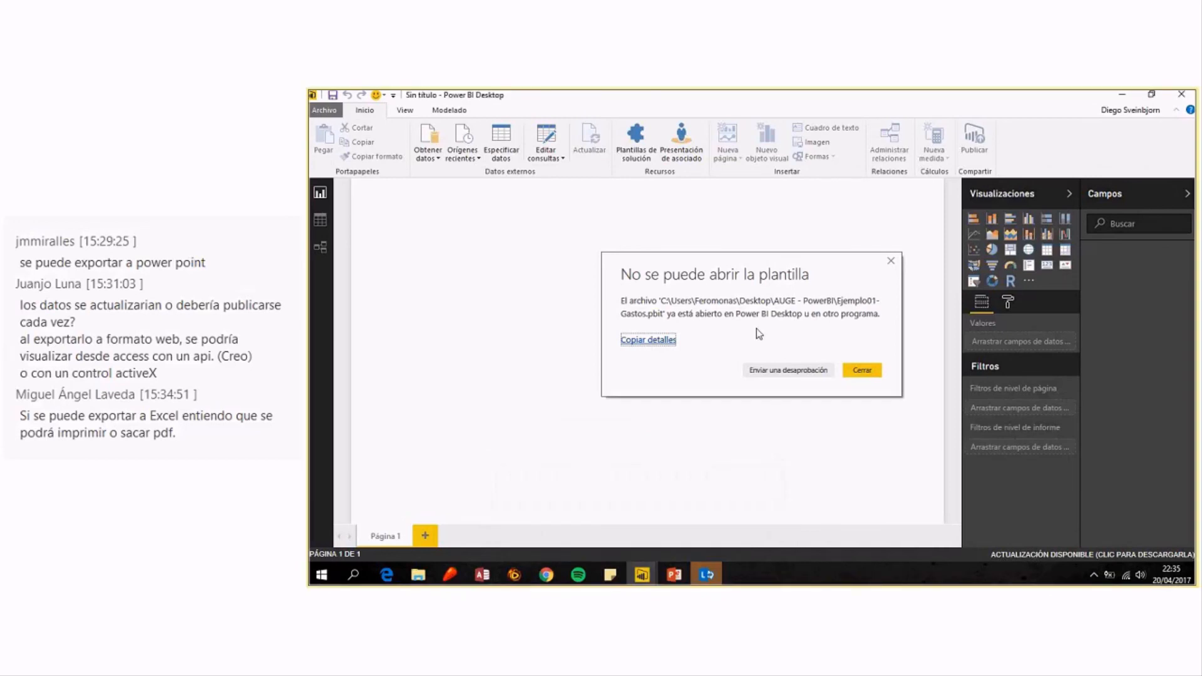
{"action": "left_click", "coordinate": [866, 376]}
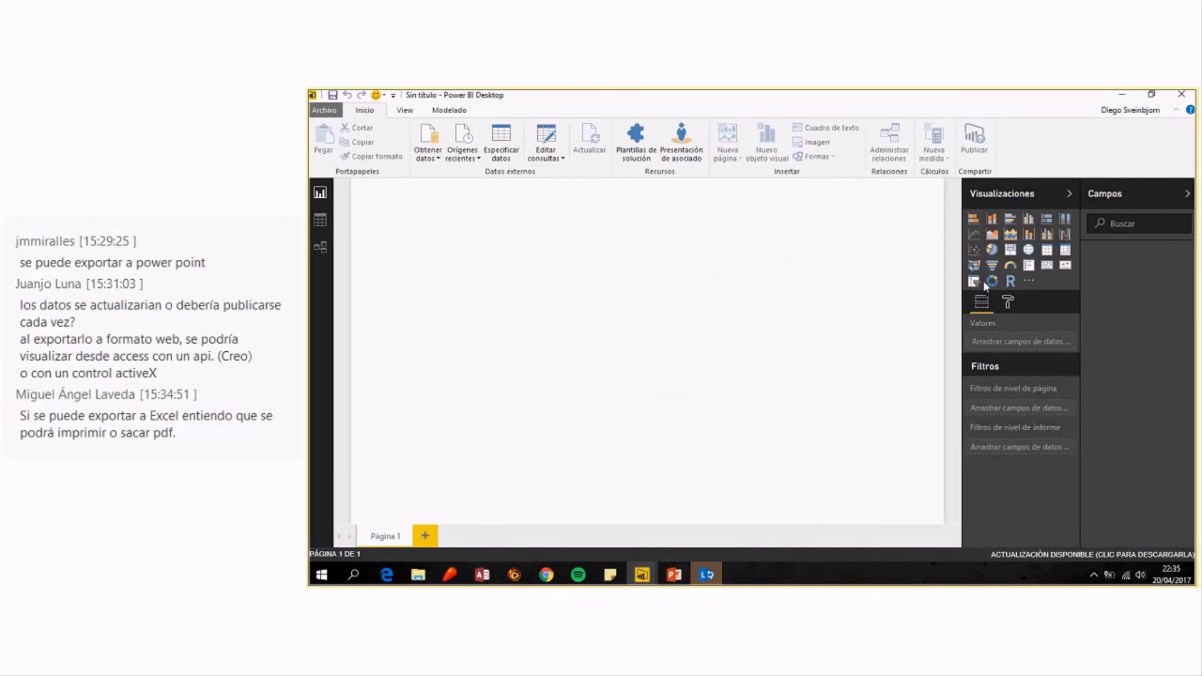
{"action": "left_click", "coordinate": [1185, 95]}
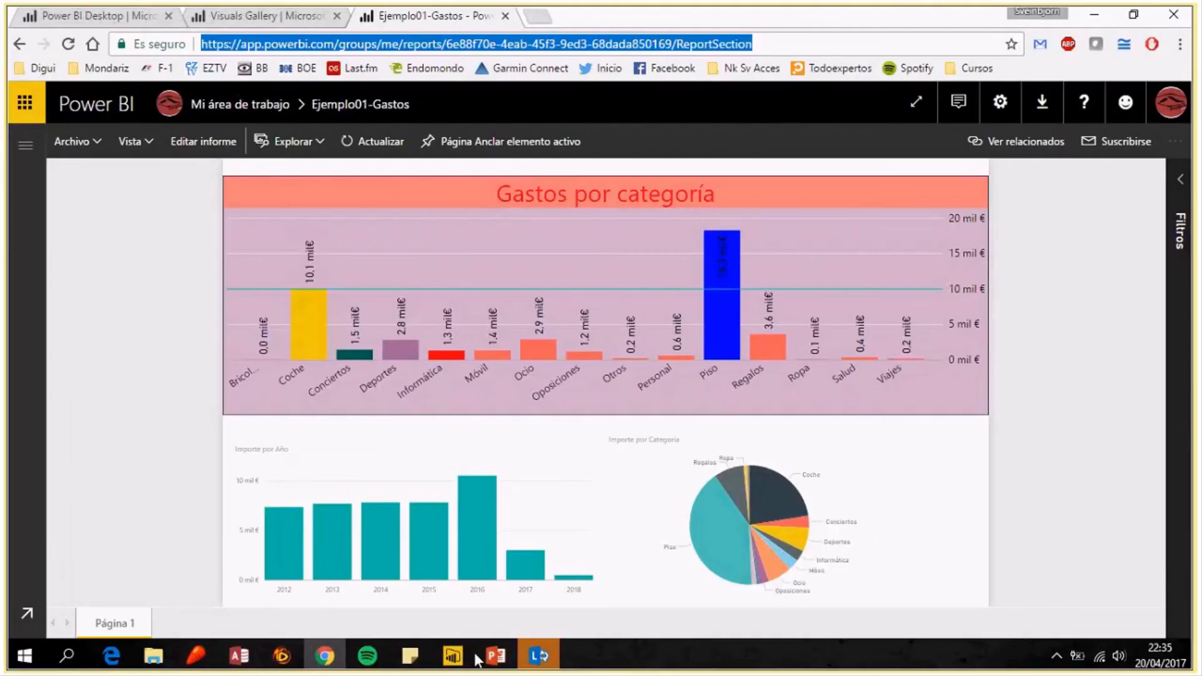
Switch to the Ejemplo01-Gastos report in Power BI Desktop and close its window.
{"action": "left_click", "coordinate": [643, 575]}
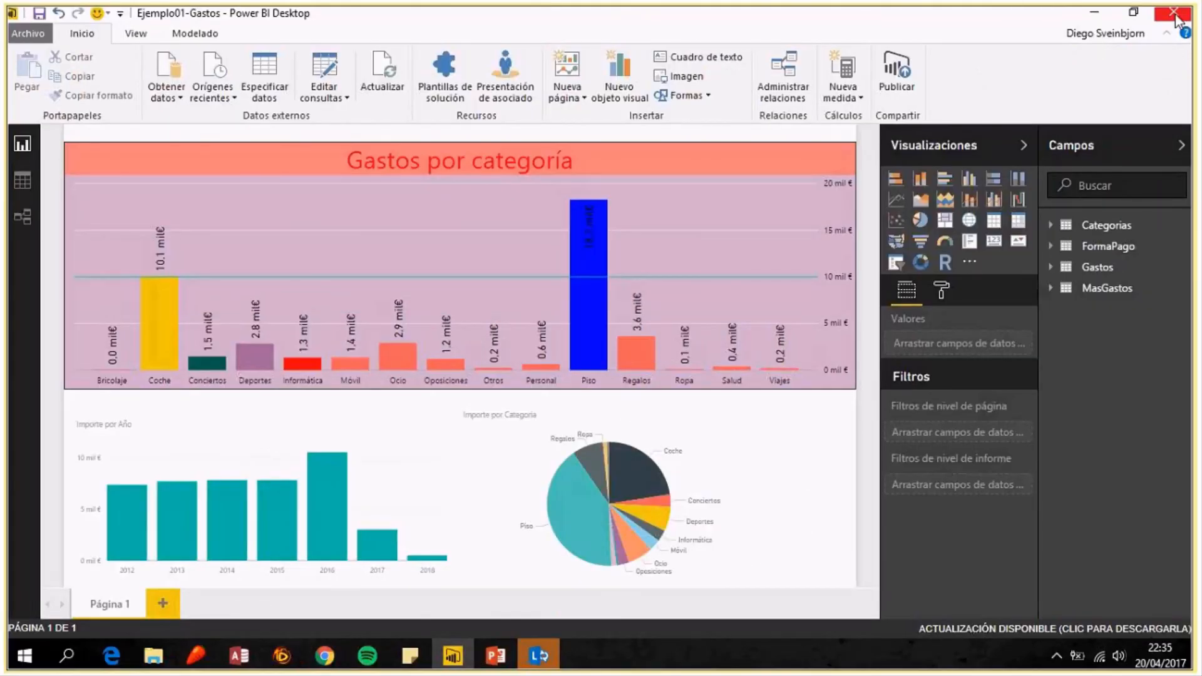
{"action": "left_click", "coordinate": [1175, 16]}
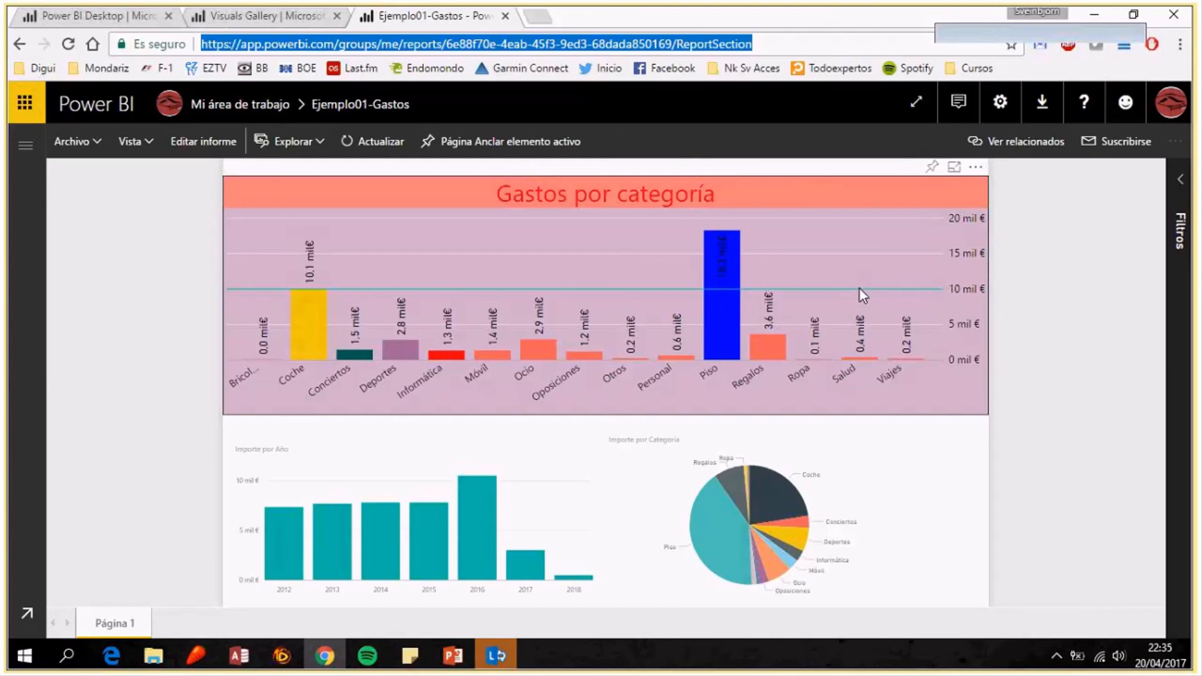
Switch to the AUG - Access España meeting window, read back through the earlier chat messages and minimize the window.
{"action": "left_click", "coordinate": [497, 657]}
{"action": "left_click_drag", "start_coordinate": [265, 473], "coordinate": [265, 471]}
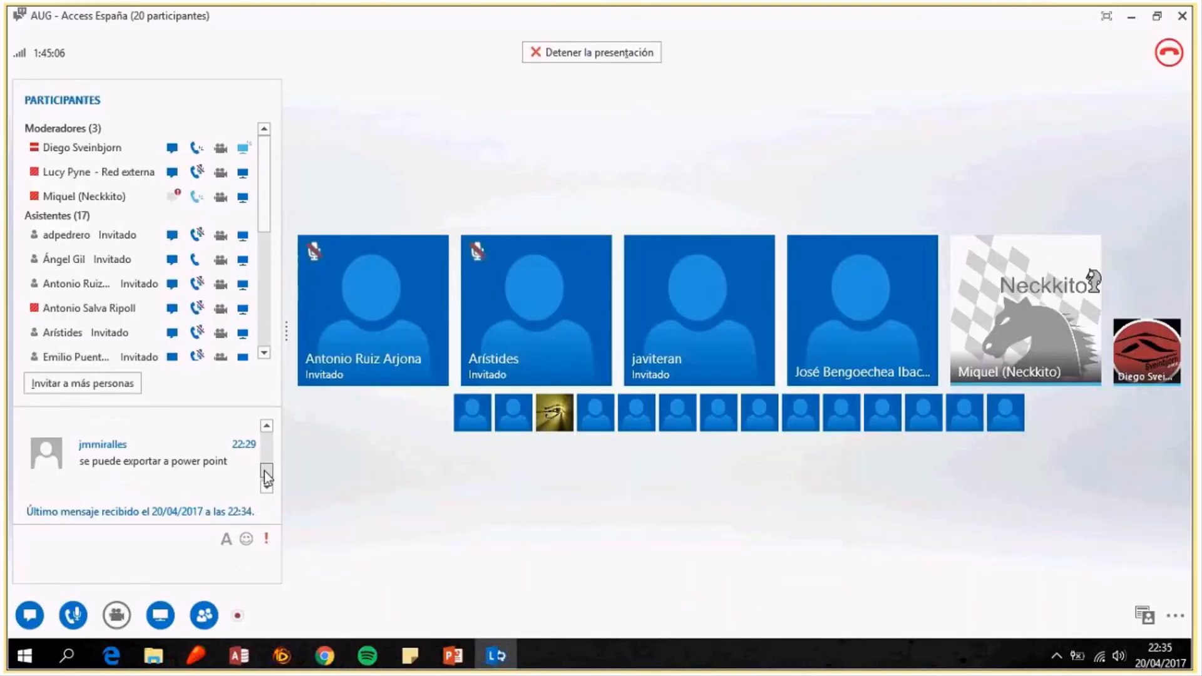
{"action": "left_click", "coordinate": [268, 429]}
{"action": "left_click", "coordinate": [268, 429]}
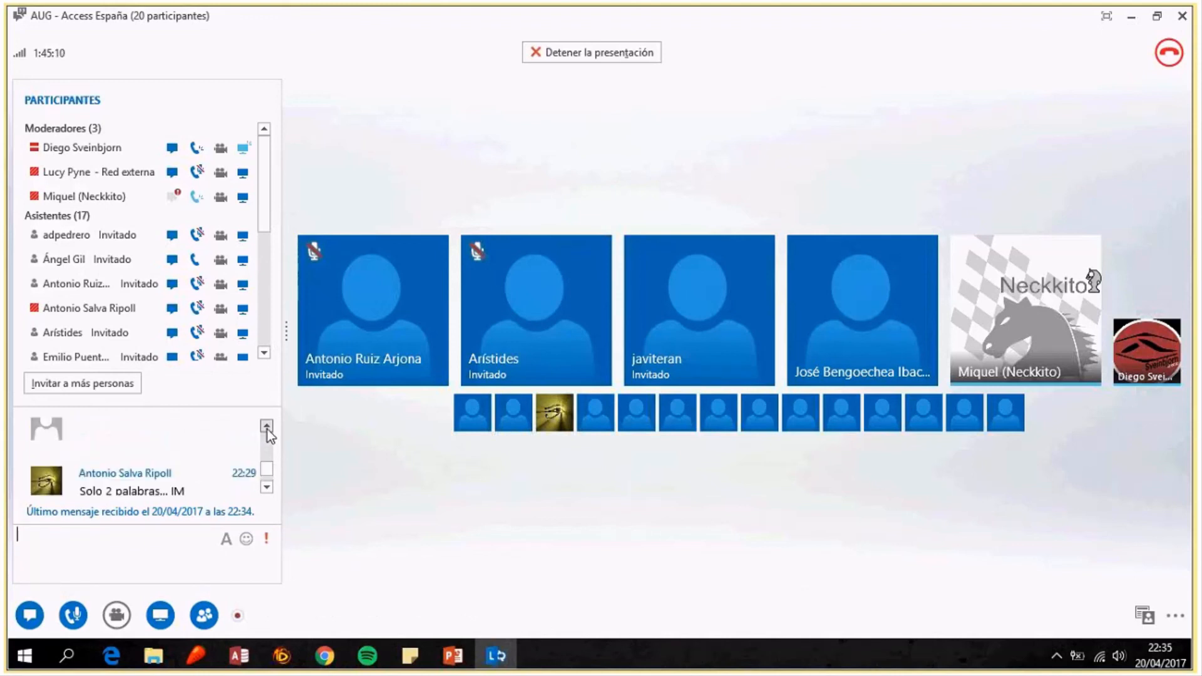
{"action": "left_click", "coordinate": [267, 431]}
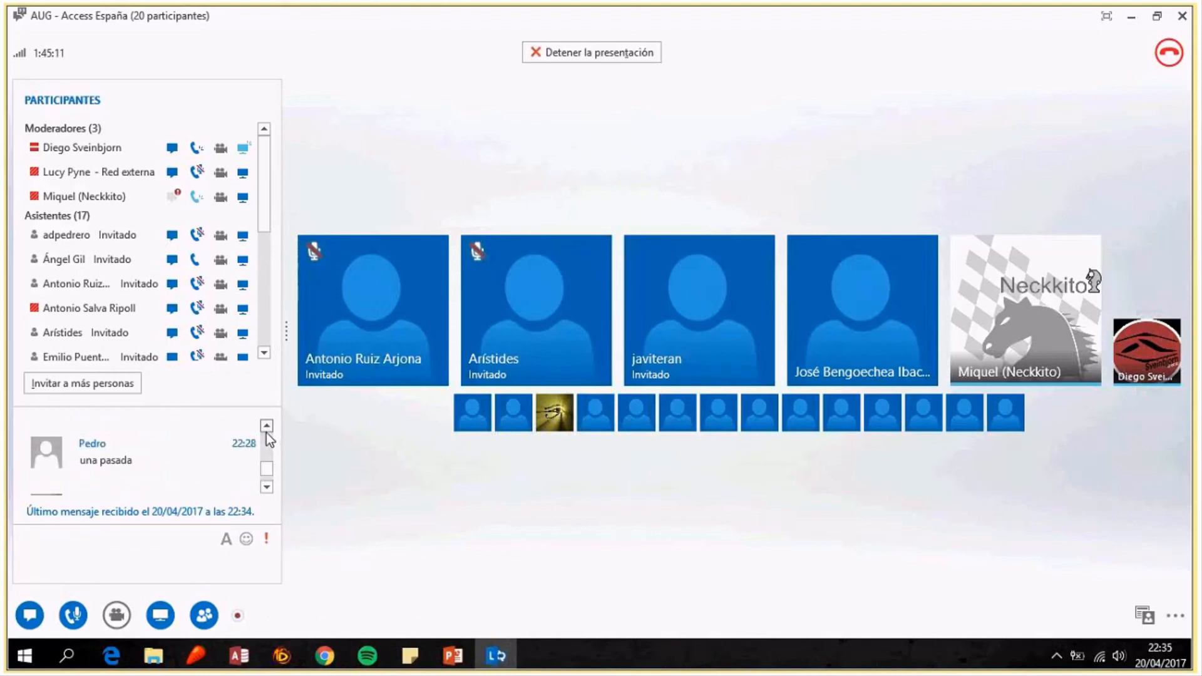
{"action": "left_click", "coordinate": [1131, 16]}
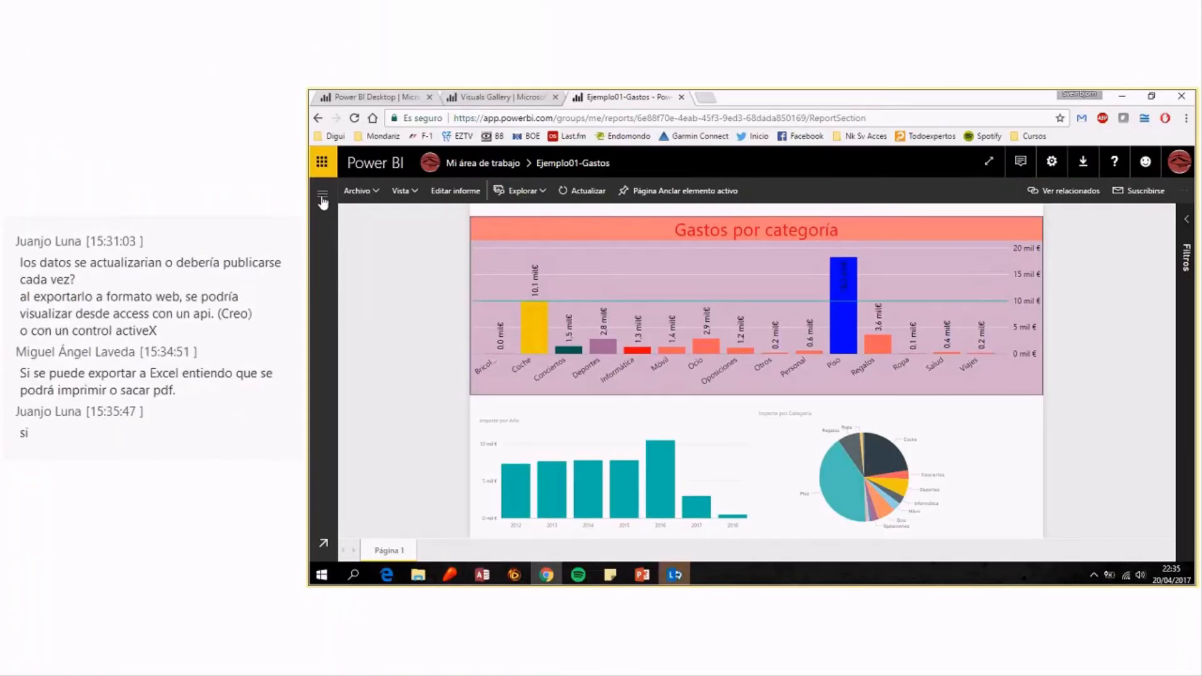
Expand the workspace navigation in the Power BI service and review the refresh options of the Ejemplo01-Gastos dataset.
{"action": "left_click", "coordinate": [323, 197]}
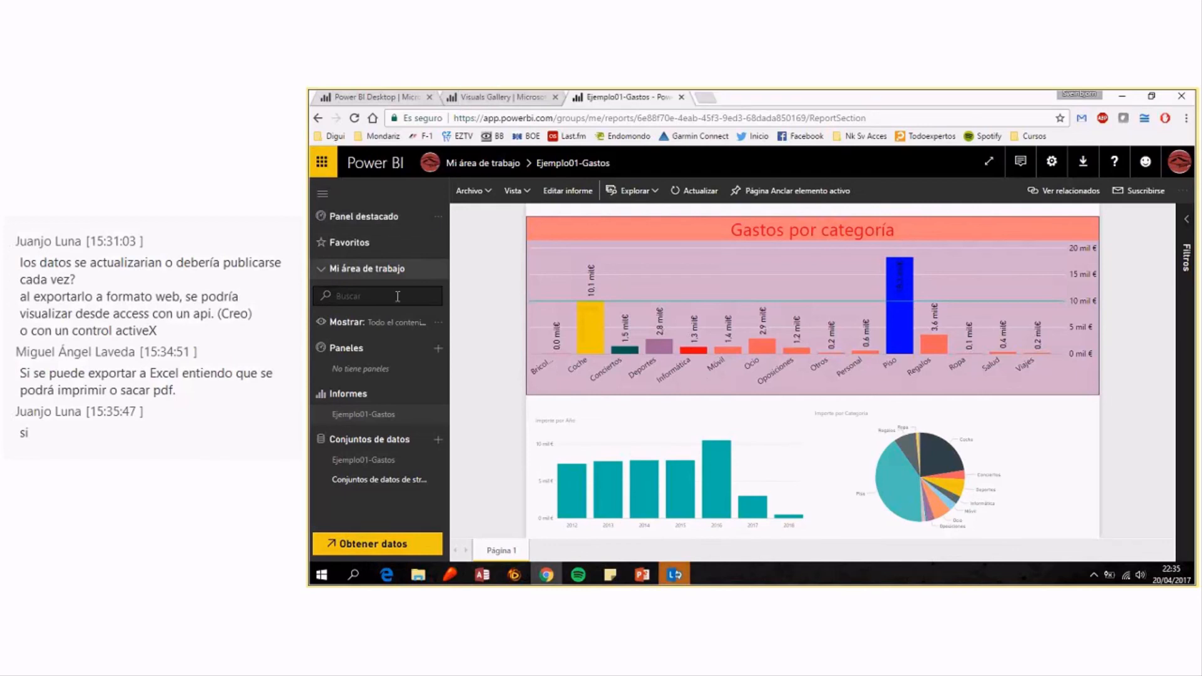
{"action": "left_click", "coordinate": [369, 461]}
{"action": "left_click", "coordinate": [433, 462]}
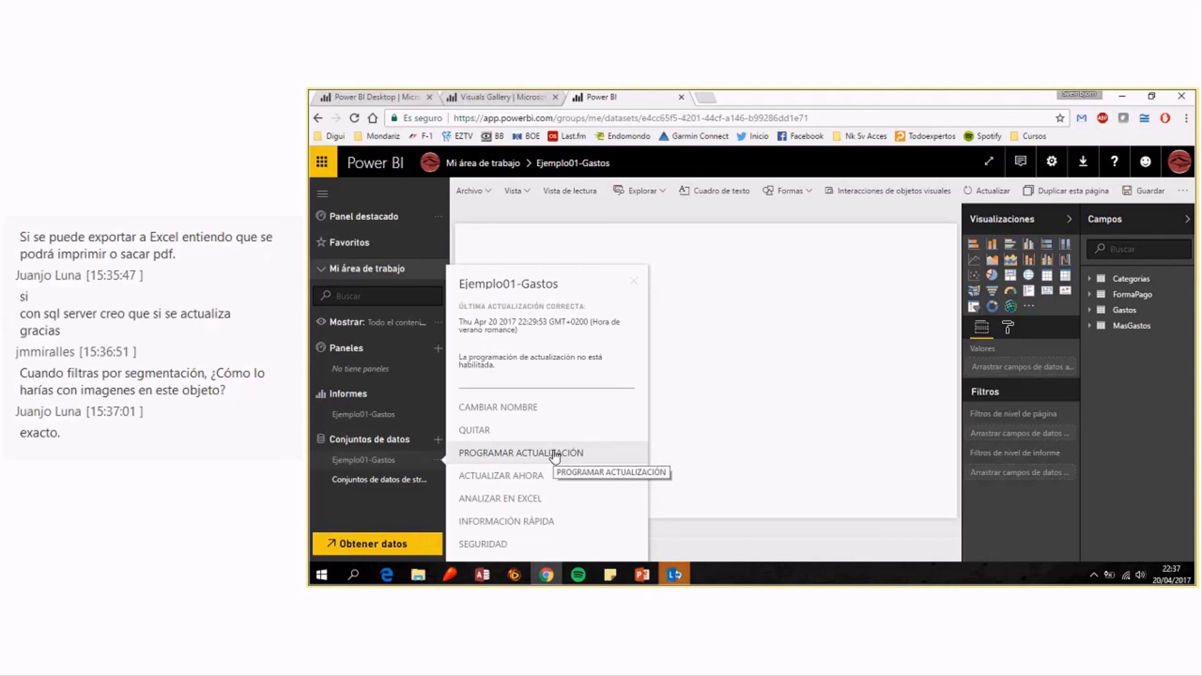
Return to the AUG - Access España meeting window, enlarge the chat area and read the attendees' questions.
{"action": "left_click", "coordinate": [686, 584]}
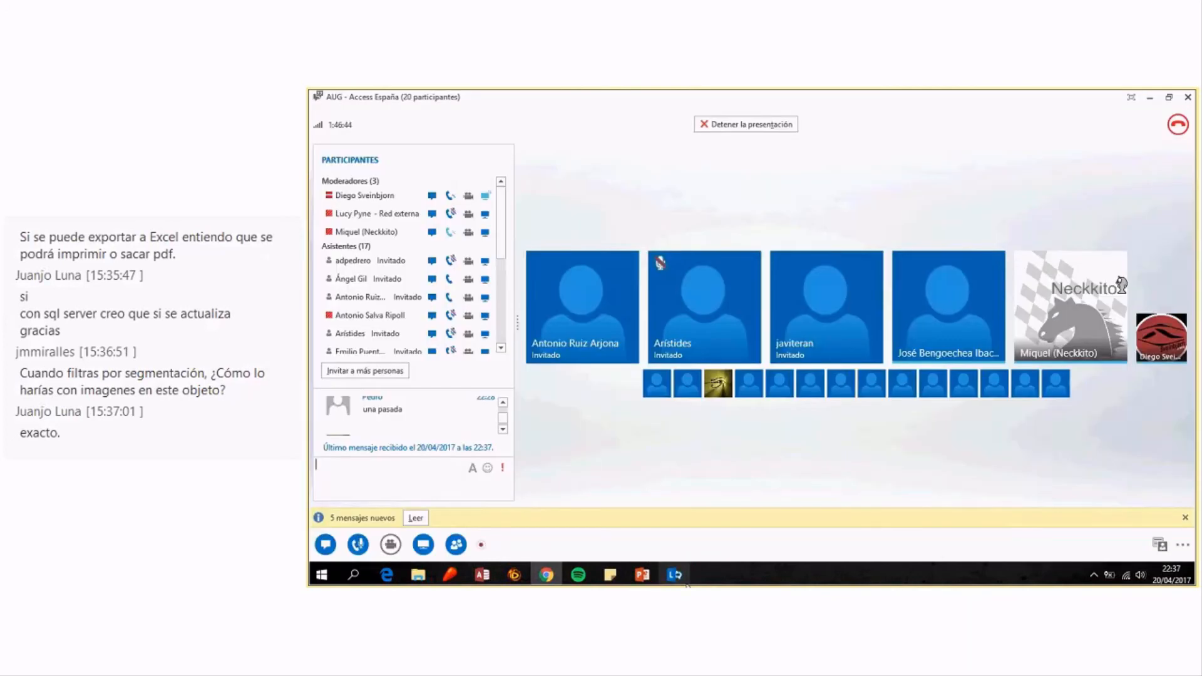
{"action": "left_click_drag", "start_coordinate": [472, 384], "coordinate": [479, 260]}
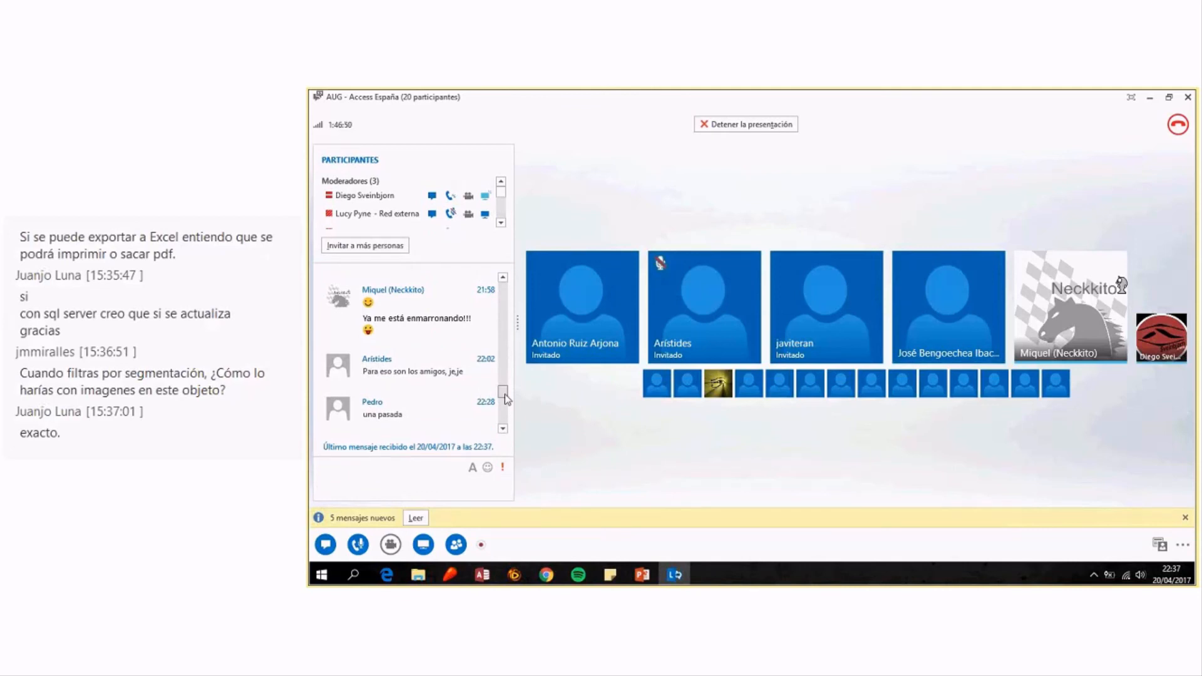
{"action": "left_click_drag", "start_coordinate": [506, 399], "coordinate": [504, 441]}
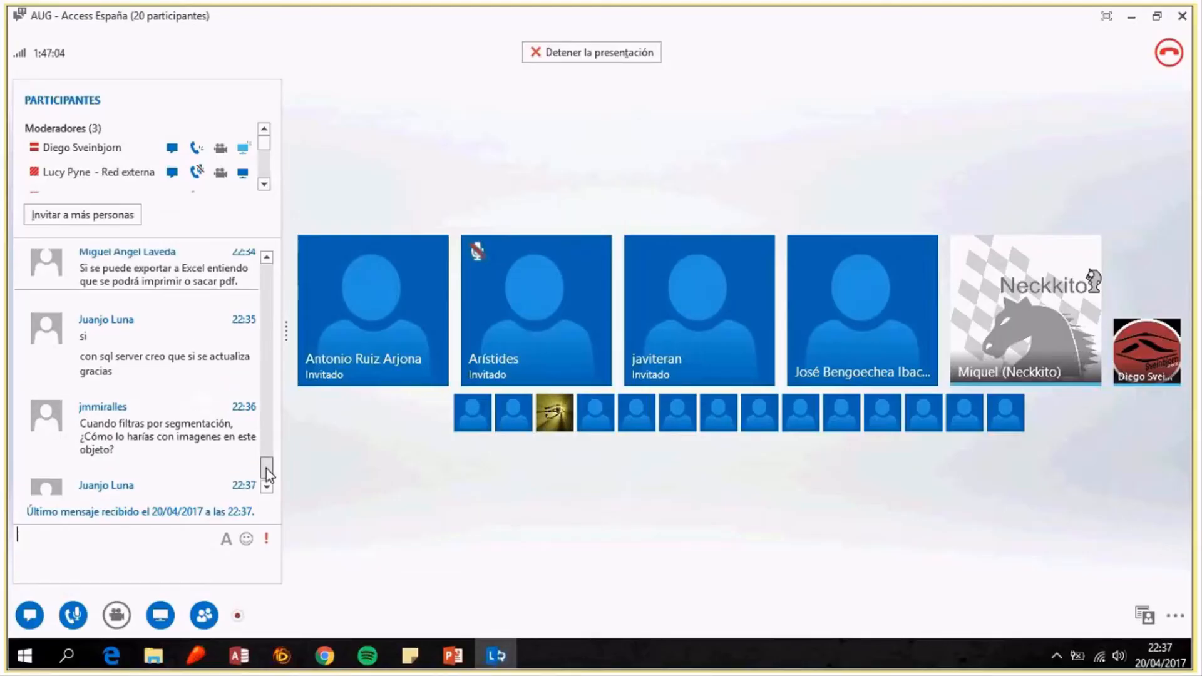
{"action": "left_click_drag", "start_coordinate": [265, 469], "coordinate": [268, 454]}
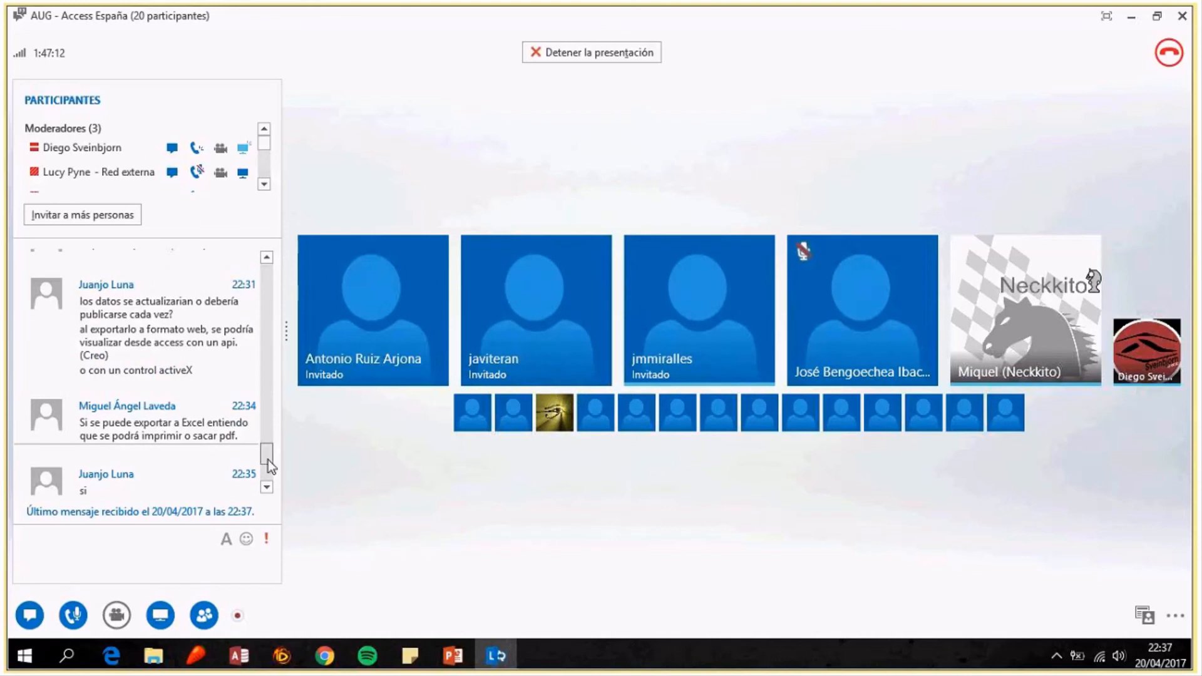
{"action": "left_click_drag", "start_coordinate": [268, 459], "coordinate": [274, 426]}
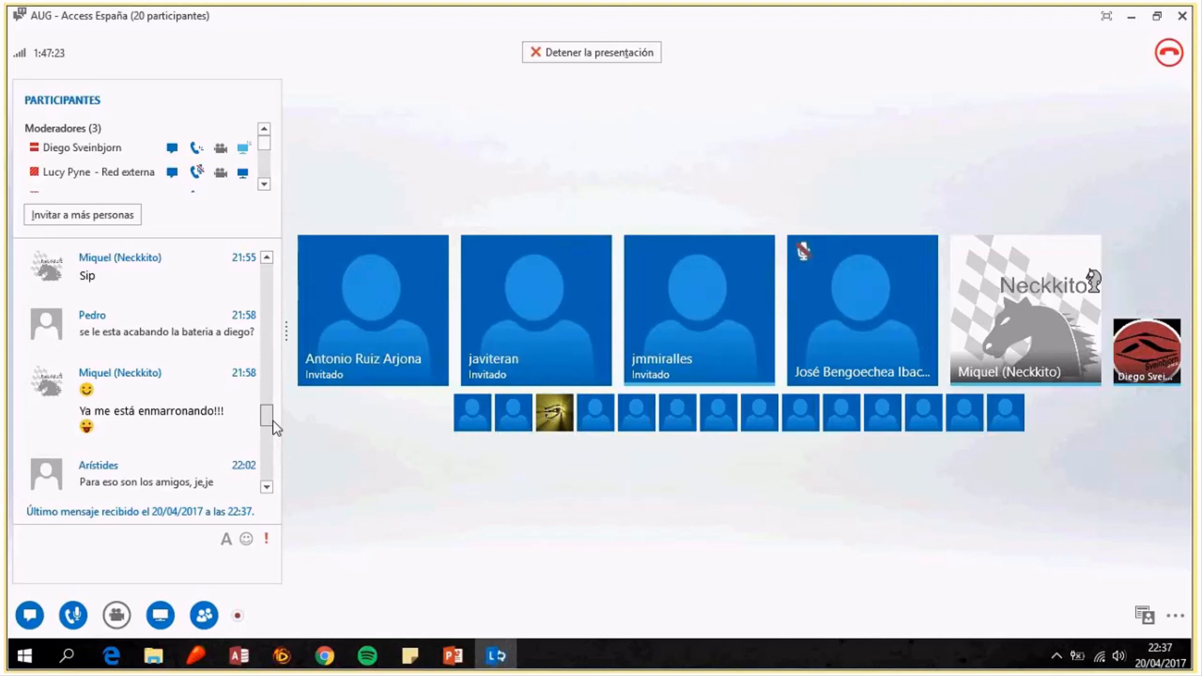
{"action": "left_click_drag", "start_coordinate": [274, 428], "coordinate": [274, 421]}
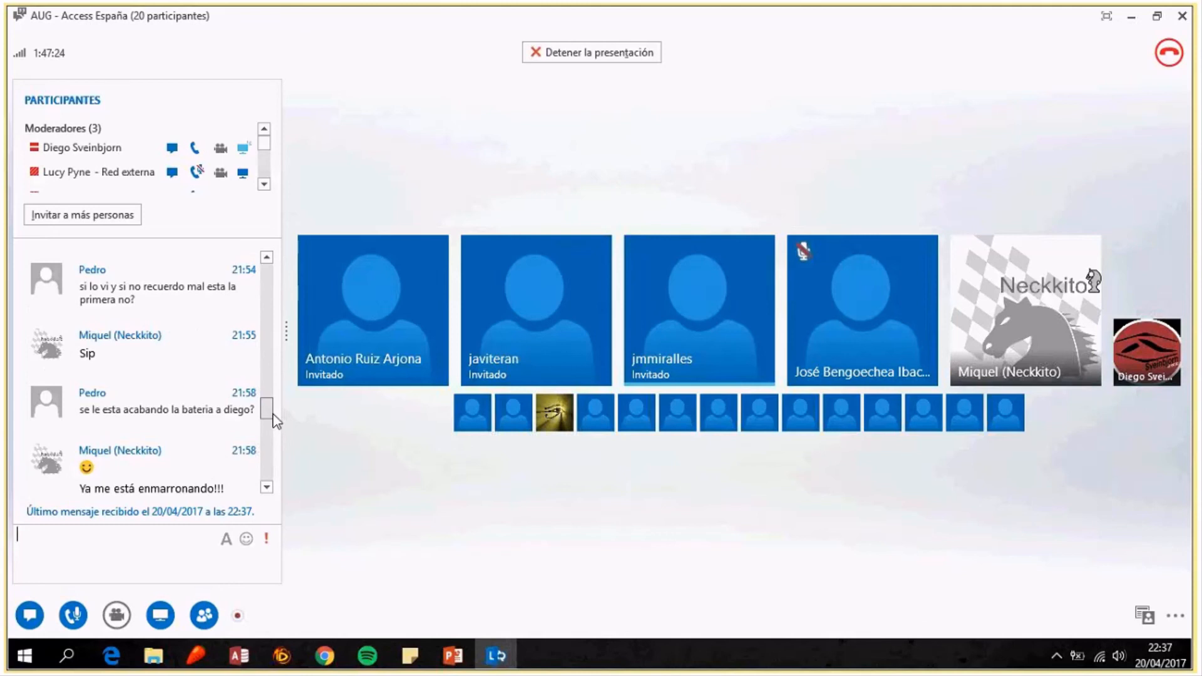
Open the Ejemplo03-Neptuno Power BI report from the AUGE - PowerBI folder in File Explorer.
{"action": "left_click", "coordinate": [154, 656]}
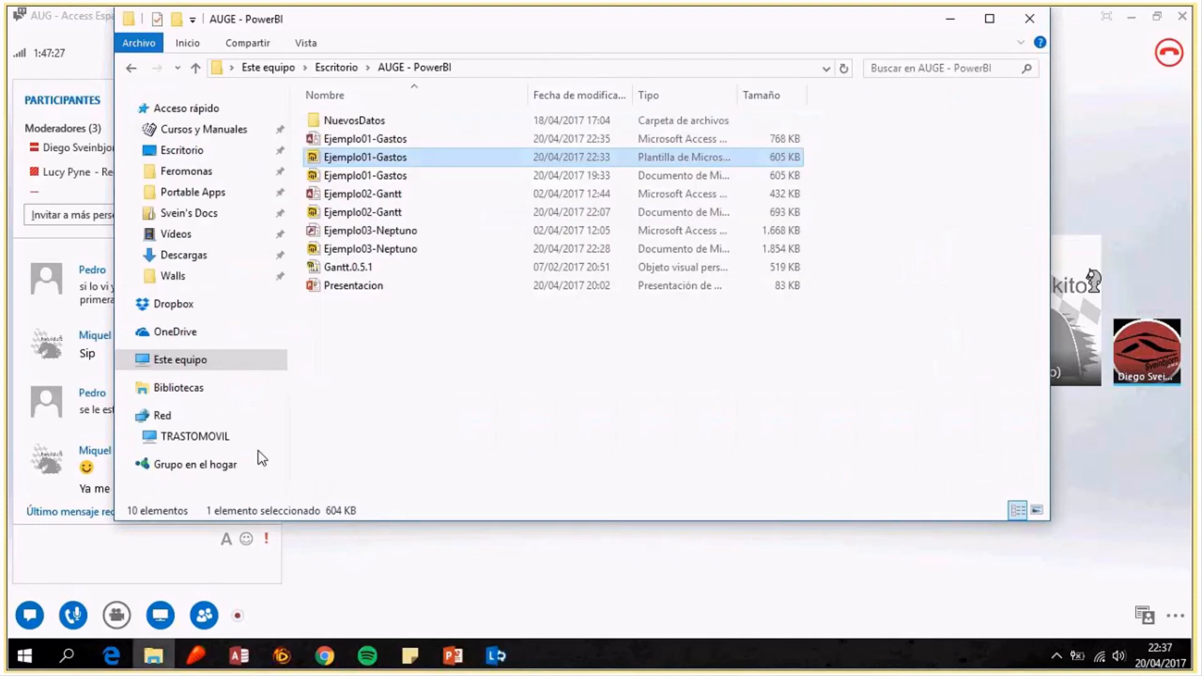
{"action": "double_click", "coordinate": [397, 248]}
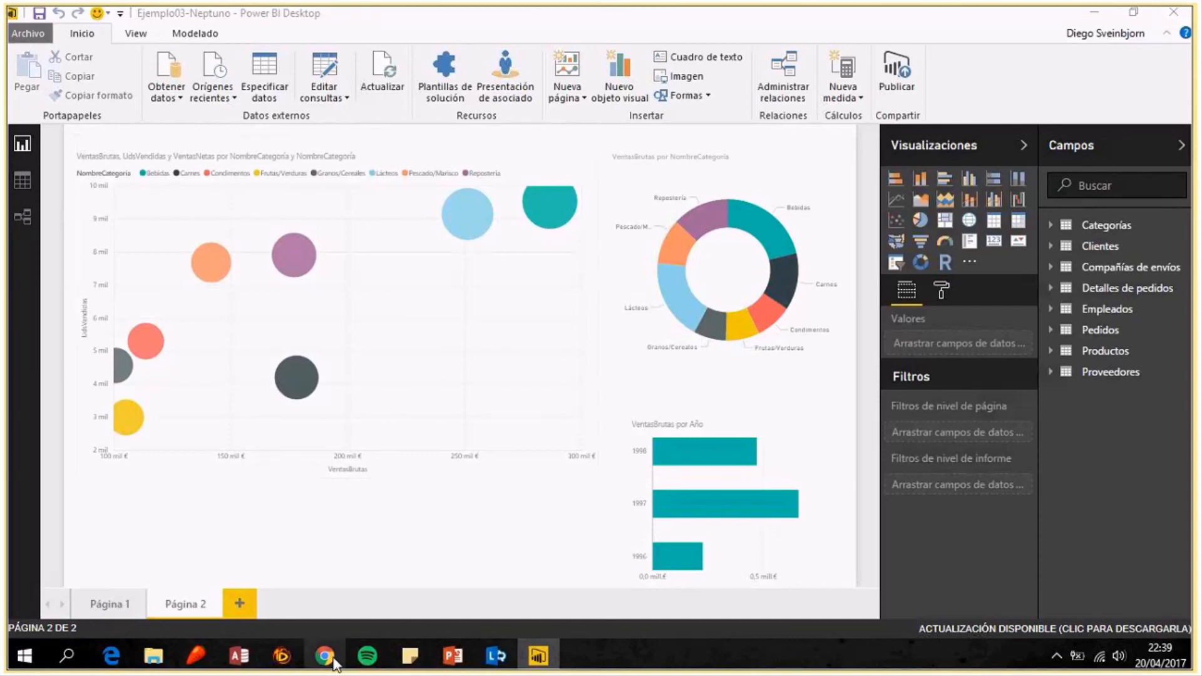
Switch to the browser, open the published Ejemplo01-Gastos report and examine its additional options and its save, print and export choices.
{"action": "mouse_move", "coordinate": [324, 656]}
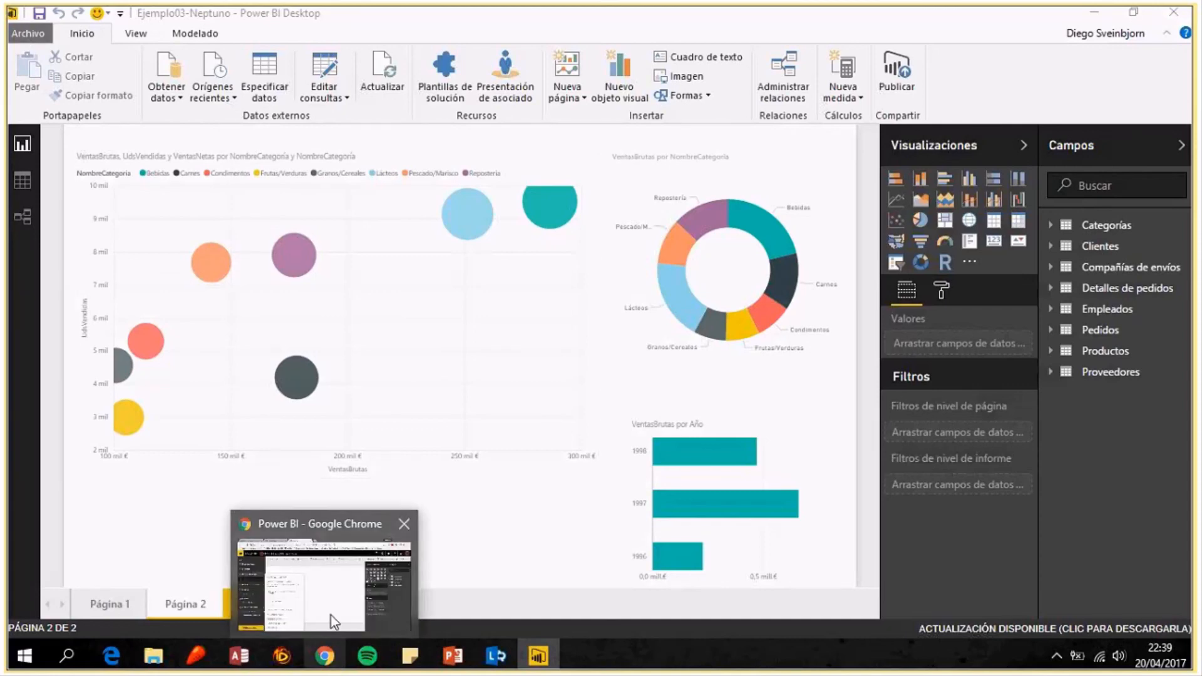
{"action": "left_click", "coordinate": [332, 614]}
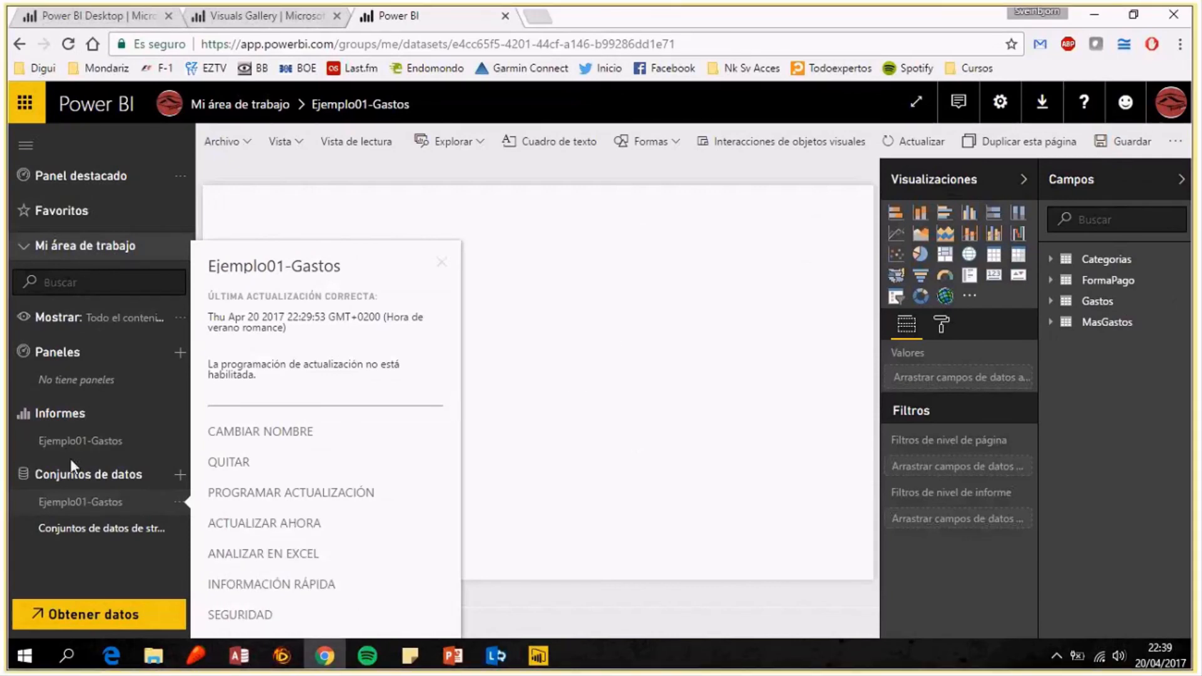
{"action": "left_click", "coordinate": [103, 442]}
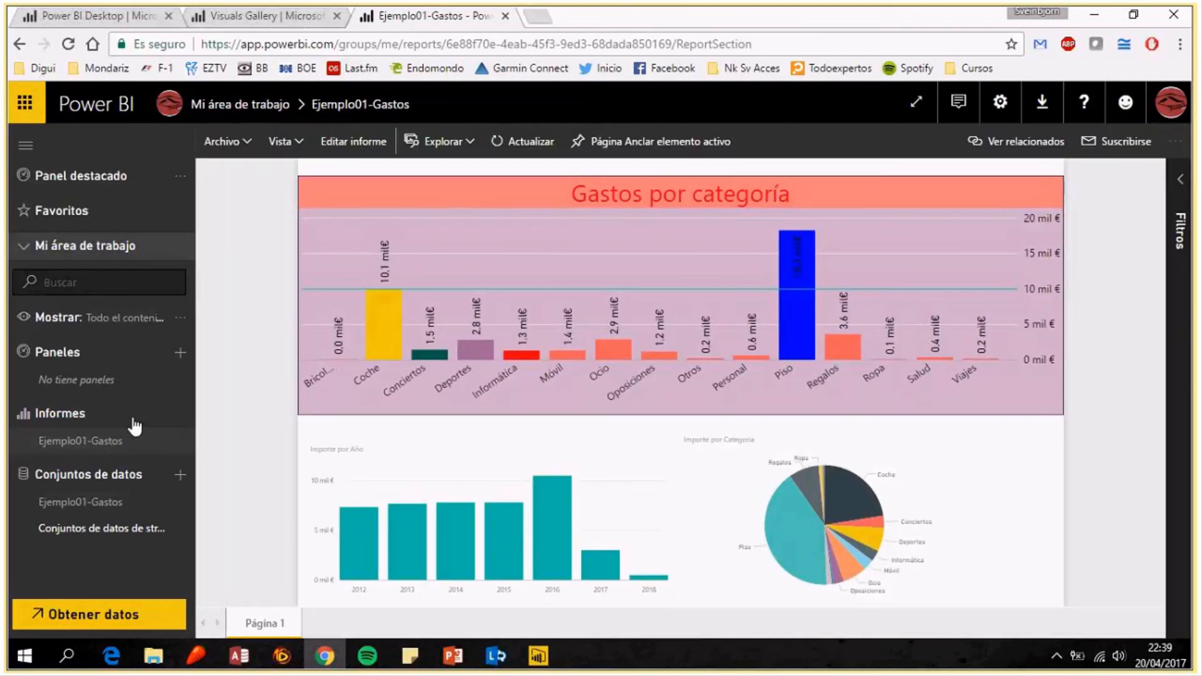
{"action": "left_click", "coordinate": [1180, 144]}
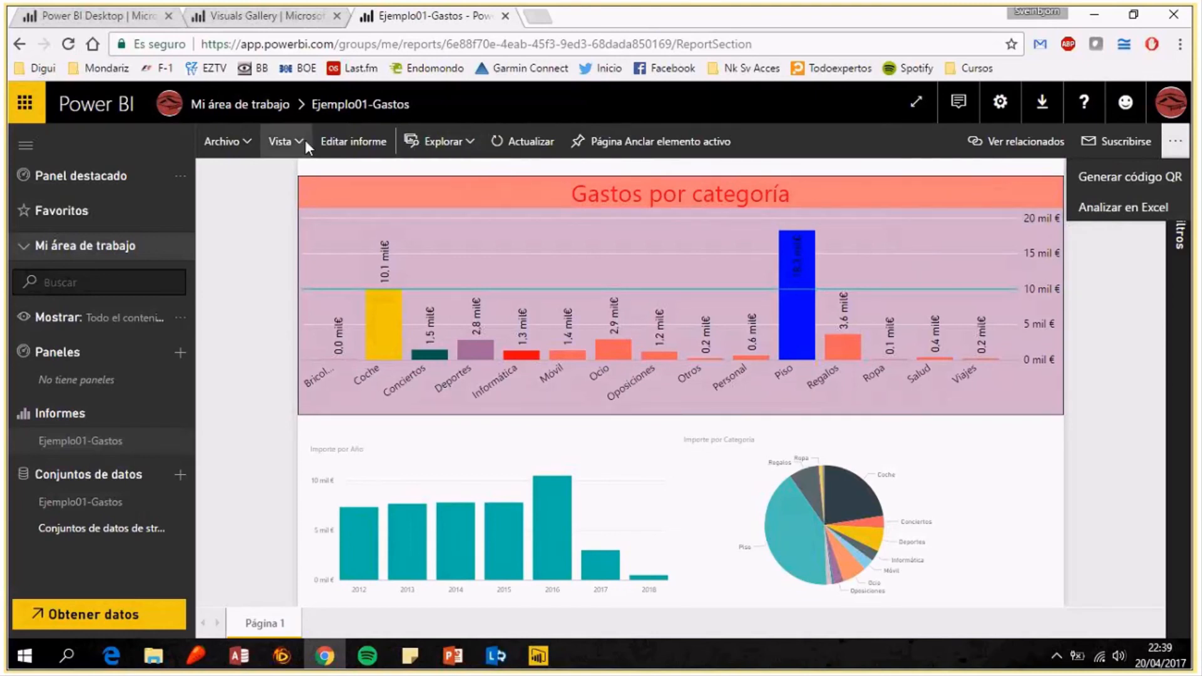
{"action": "left_click", "coordinate": [245, 140]}
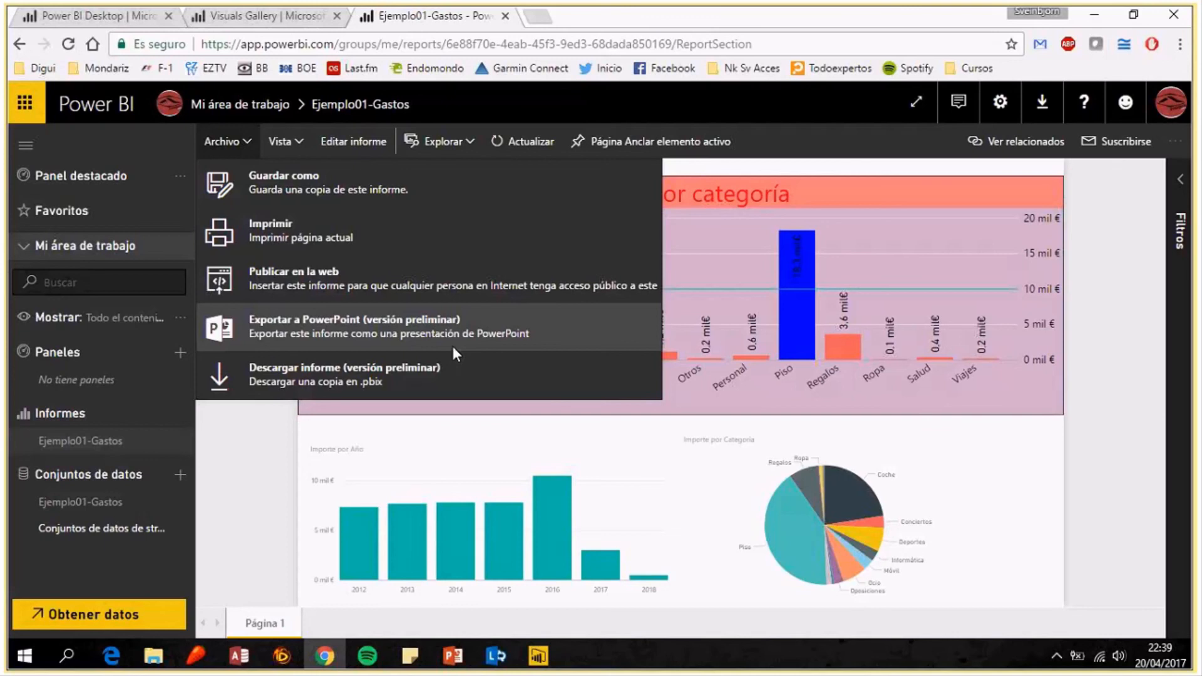
{"action": "mouse_move", "coordinate": [918, 426]}
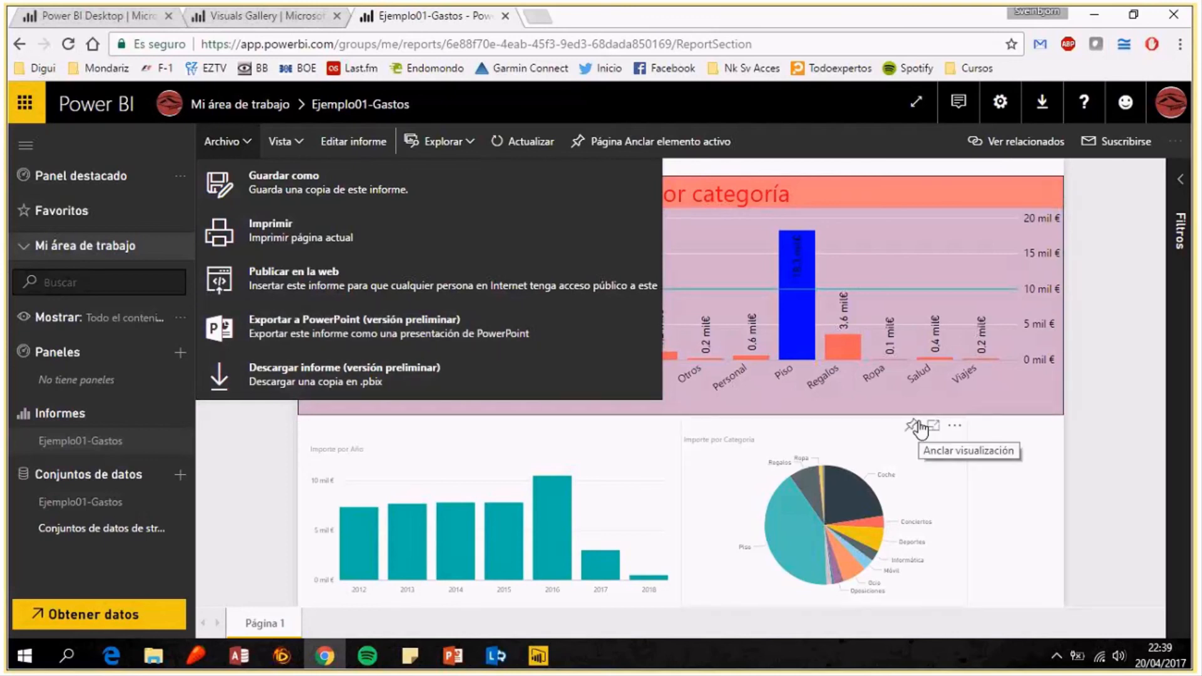
{"action": "left_click", "coordinate": [1124, 450]}
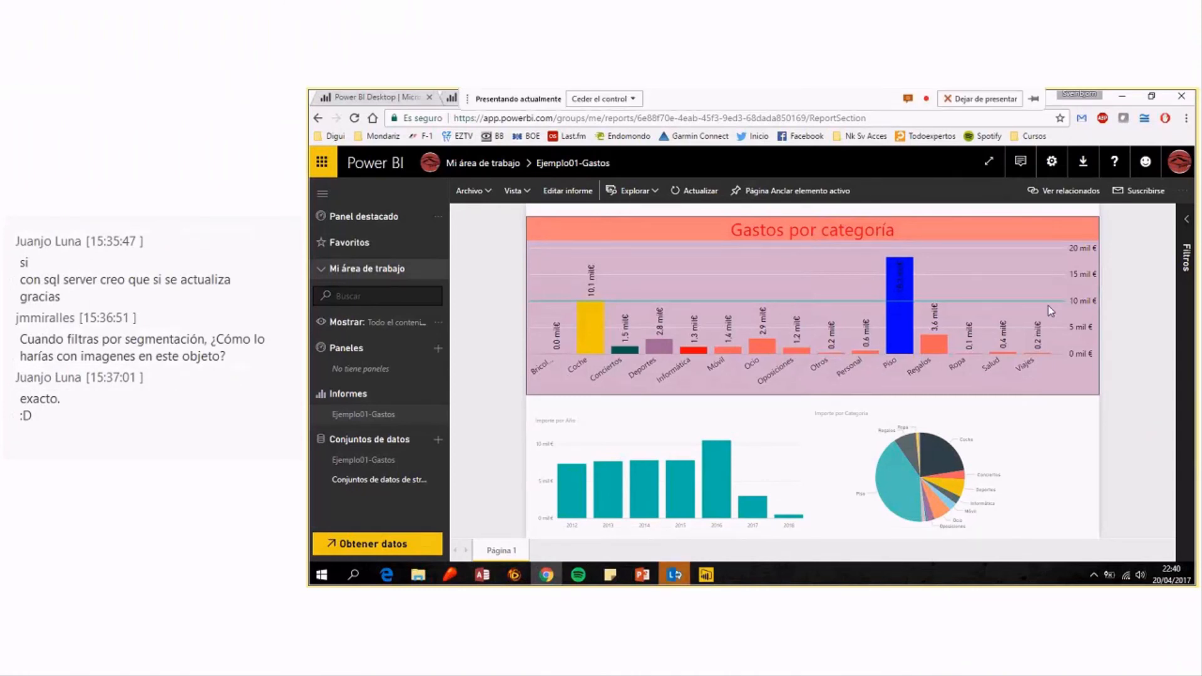
Switch to Página 1 of Ejemplo03-Neptuno in Power BI Desktop, narrow the bubble map and widen the filled map to meet it.
{"action": "left_click", "coordinate": [705, 574]}
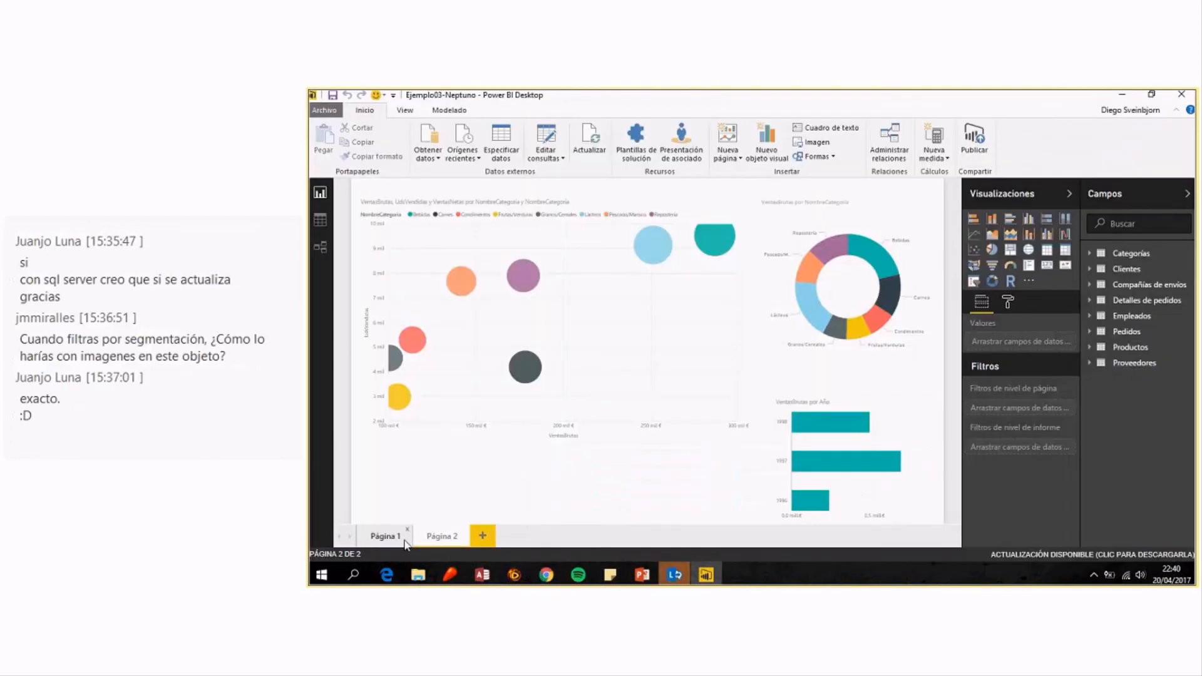
{"action": "left_click", "coordinate": [388, 541]}
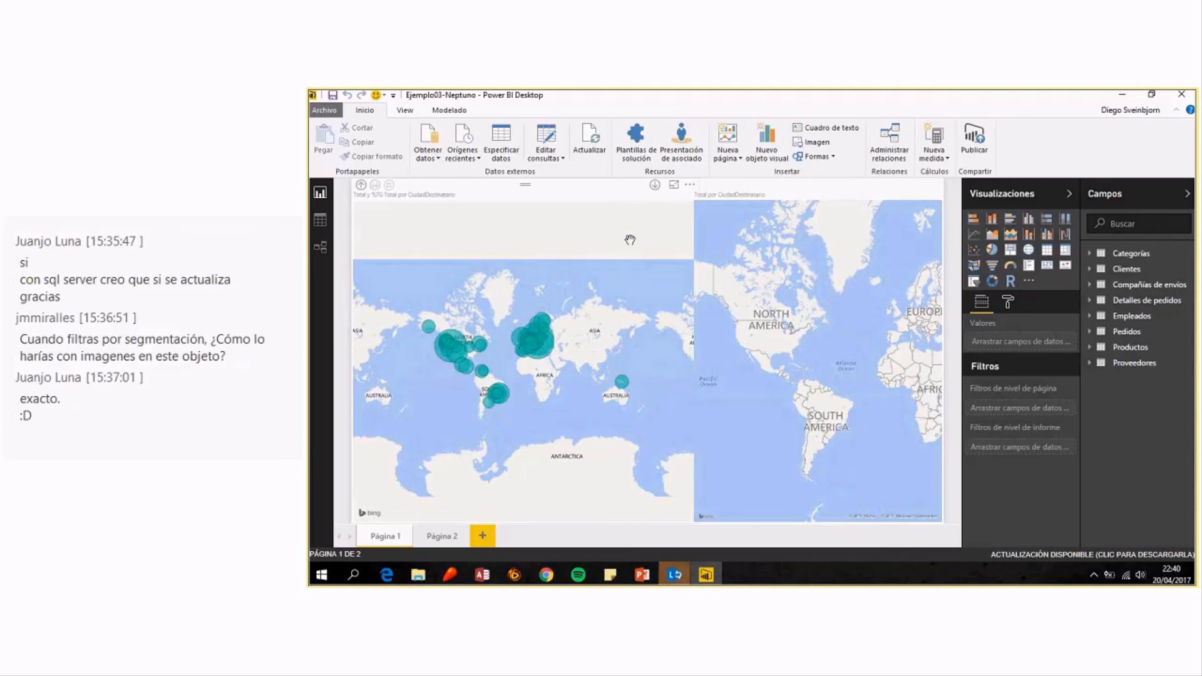
{"action": "left_click", "coordinate": [695, 363]}
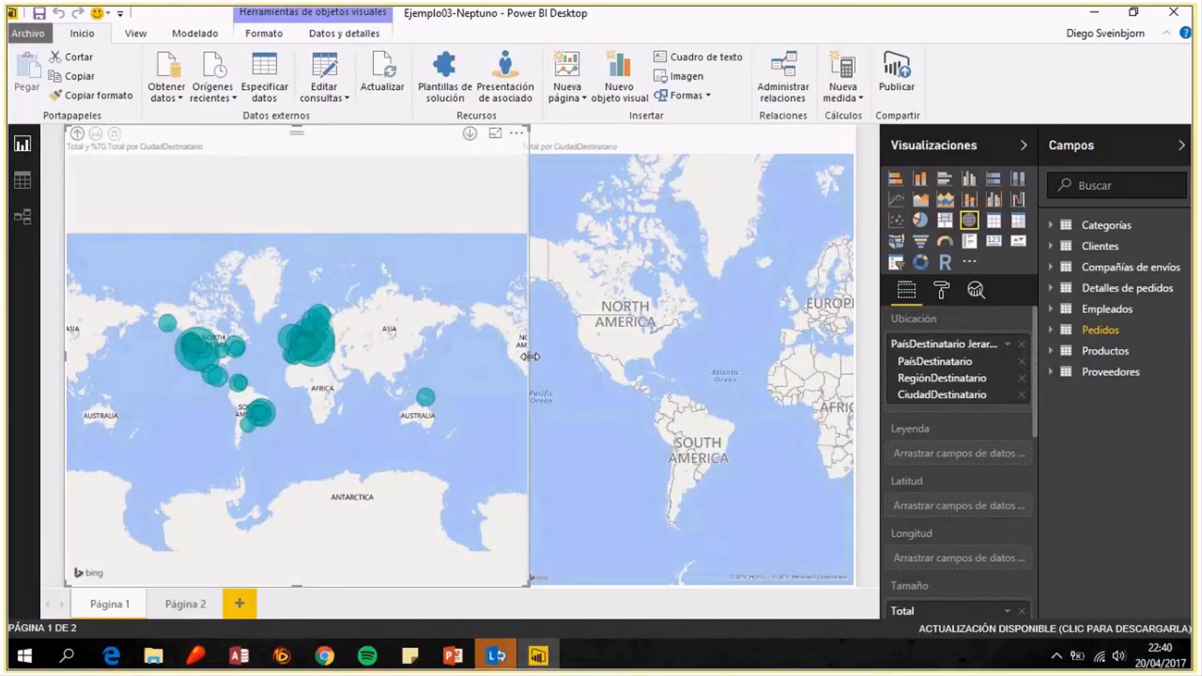
{"action": "left_click_drag", "start_coordinate": [700, 351], "coordinate": [653, 351]}
{"action": "left_click", "coordinate": [672, 369]}
{"action": "left_click", "coordinate": [573, 421]}
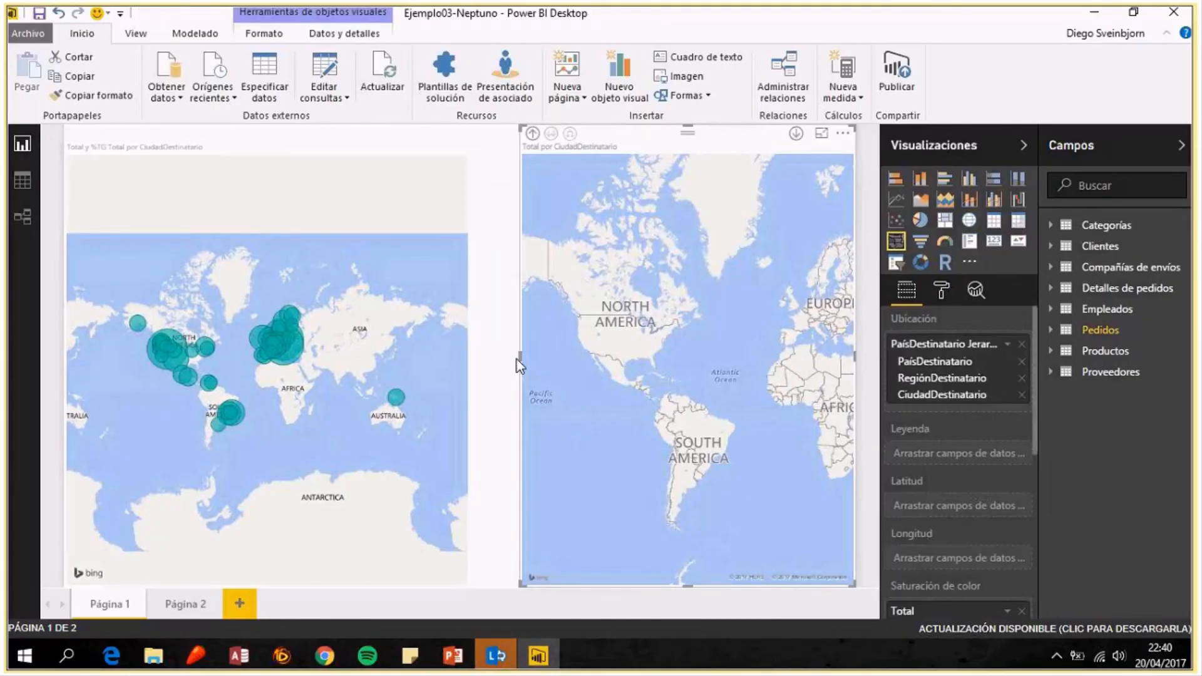
{"action": "left_click_drag", "start_coordinate": [521, 359], "coordinate": [471, 366]}
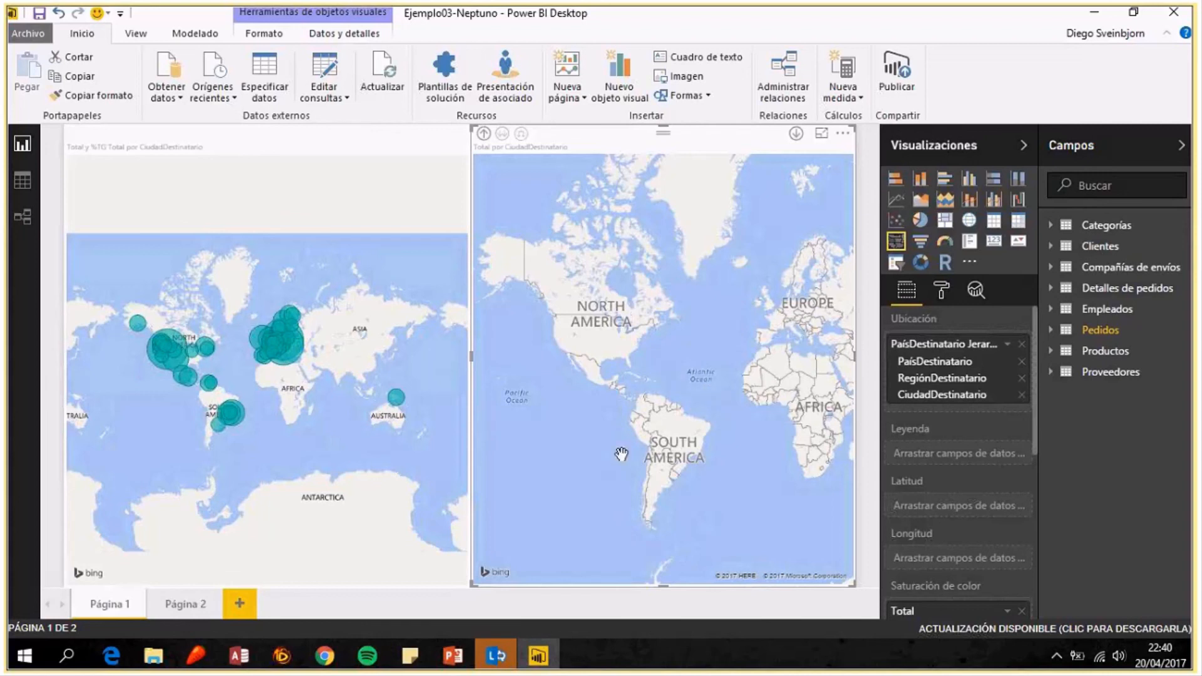
Drill the filled map up from CiudadDestinatario to the PaísDestinatario level.
{"action": "mouse_move", "coordinate": [292, 351]}
{"action": "left_click", "coordinate": [484, 134]}
{"action": "left_click", "coordinate": [484, 134]}
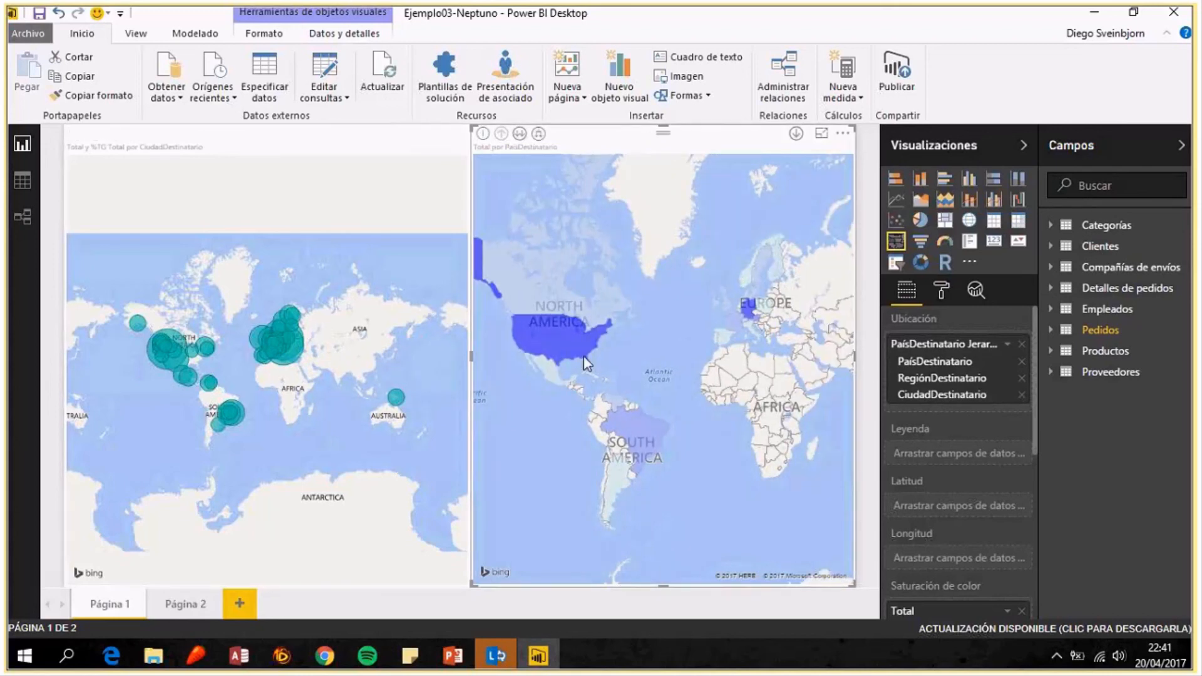
{"action": "mouse_move", "coordinate": [577, 354]}
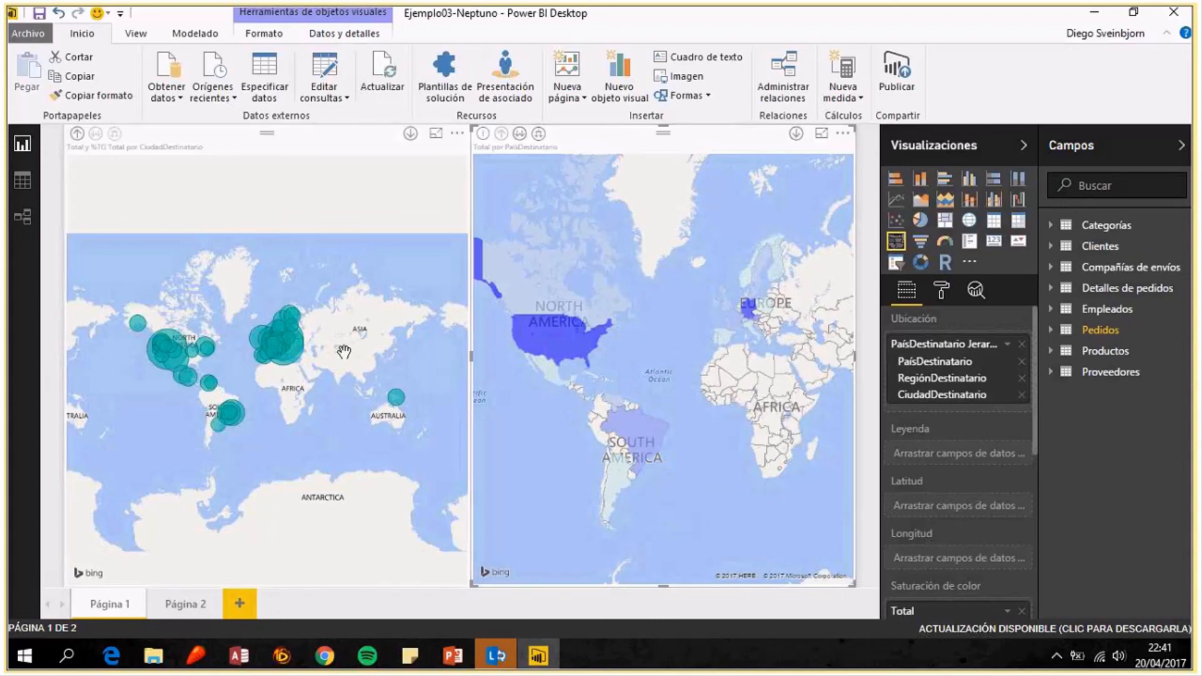
Inspect and zoom the bubble map, and drill it up from CiudadDestinatario to the PaísDestinatario level.
{"action": "mouse_move", "coordinate": [296, 329]}
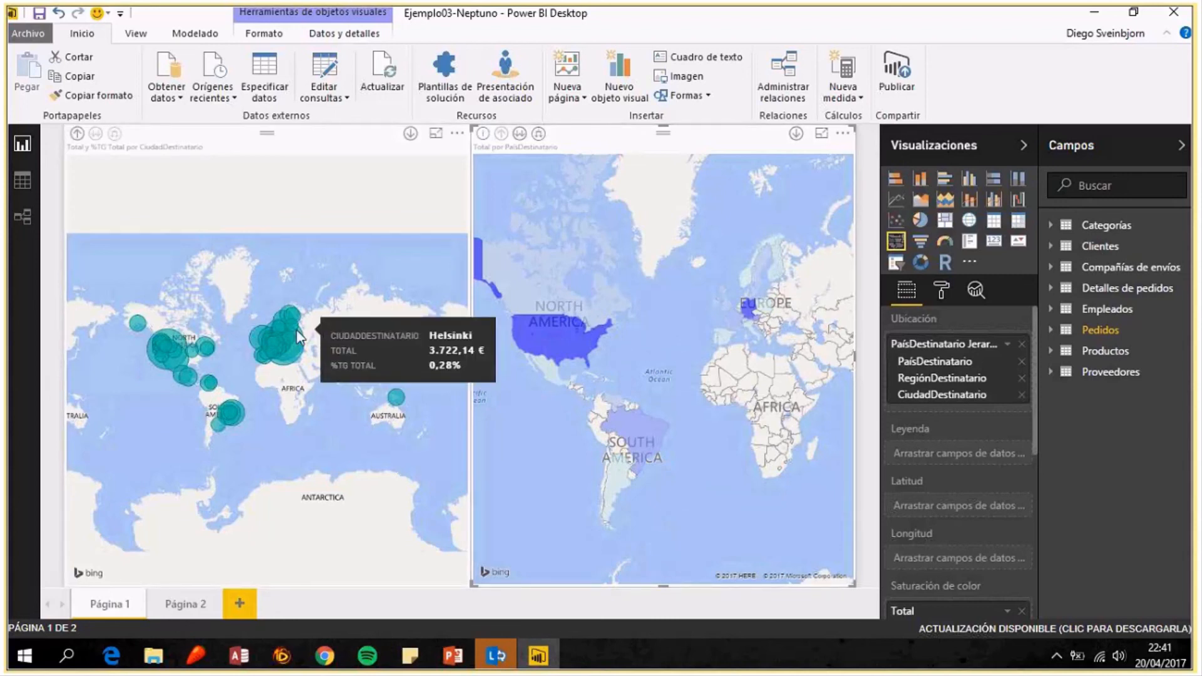
{"action": "double_click", "coordinate": [264, 285]}
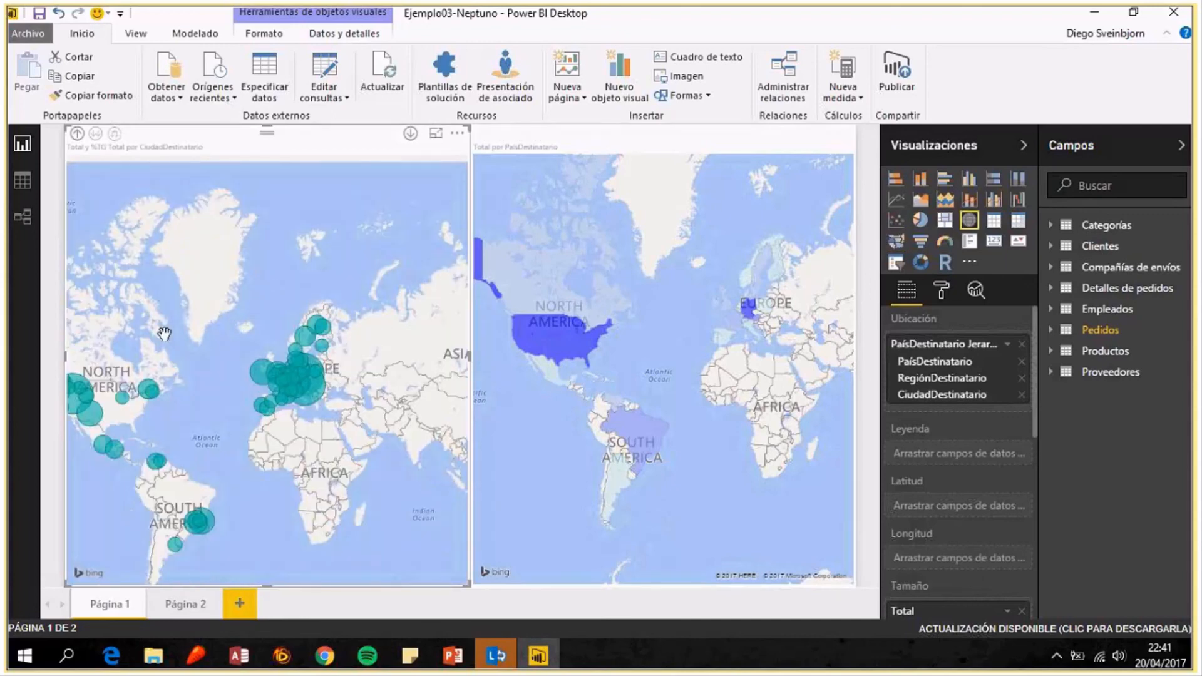
{"action": "left_click", "coordinate": [77, 134]}
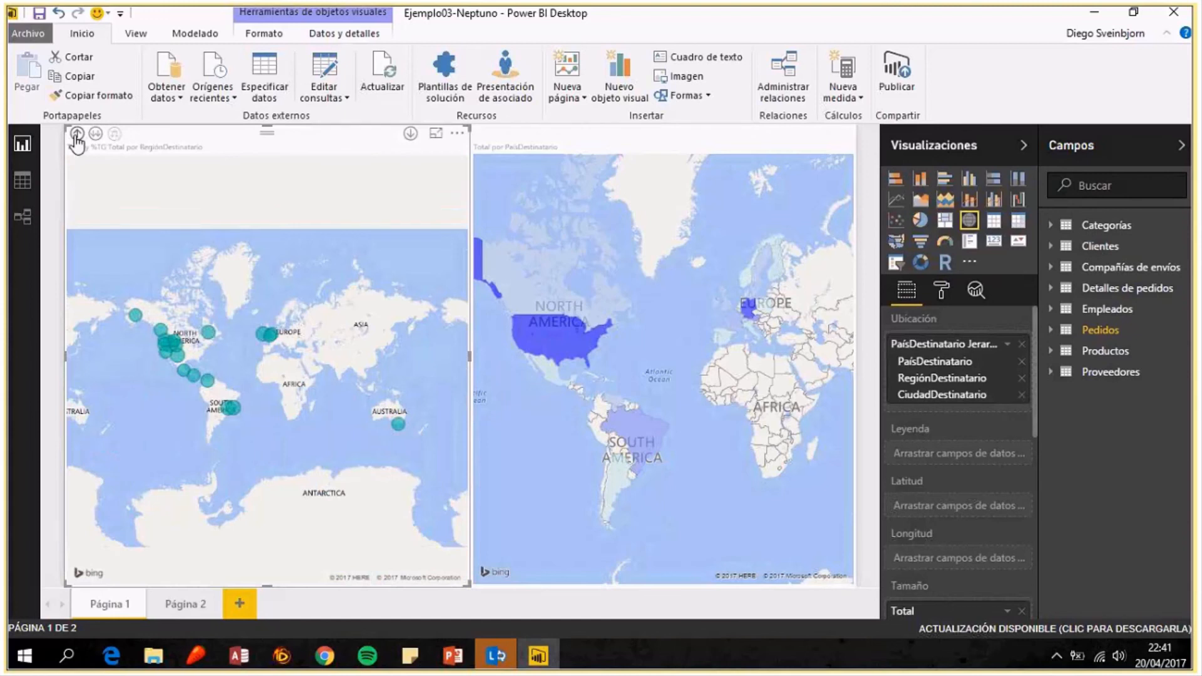
{"action": "left_click", "coordinate": [77, 134]}
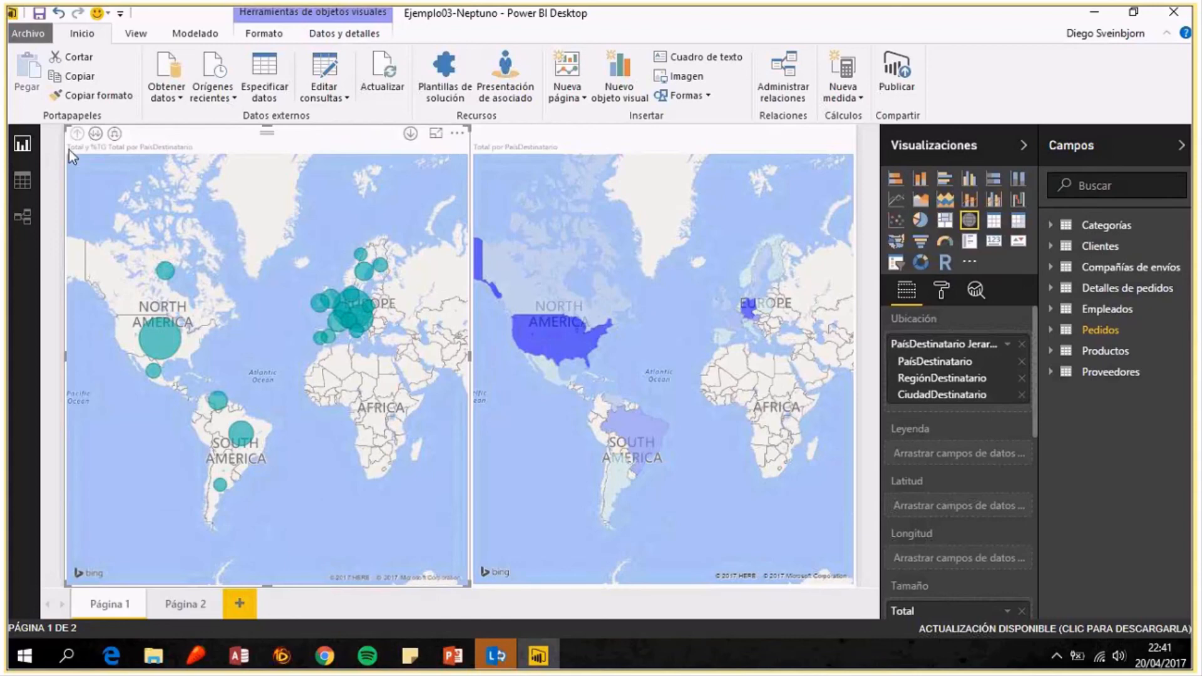
Show the report's table data, open the Query Editor and display the Pedidos query.
{"action": "left_click", "coordinate": [20, 181]}
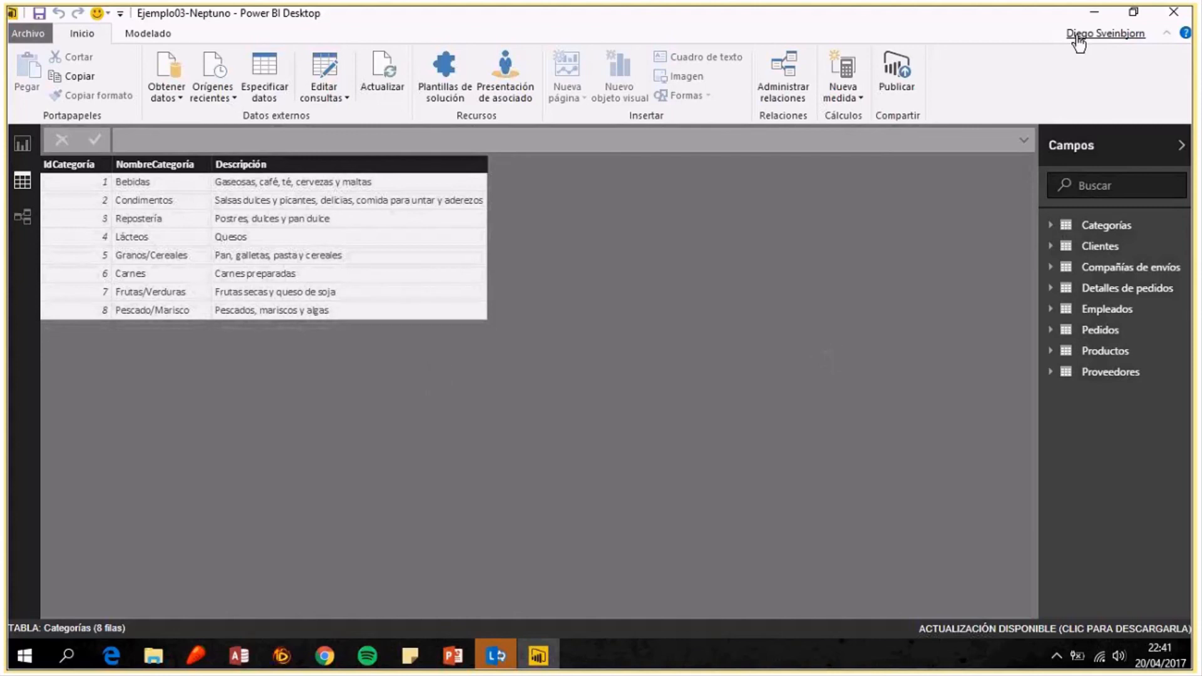
{"action": "left_click", "coordinate": [324, 69]}
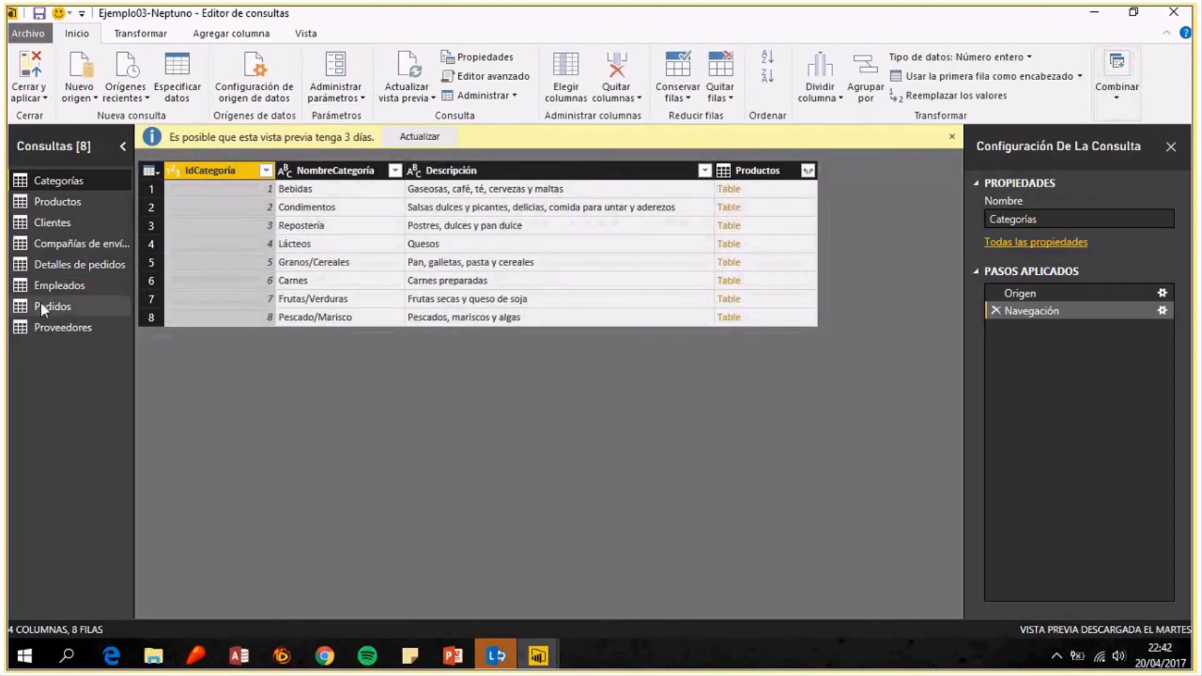
{"action": "left_click", "coordinate": [40, 305]}
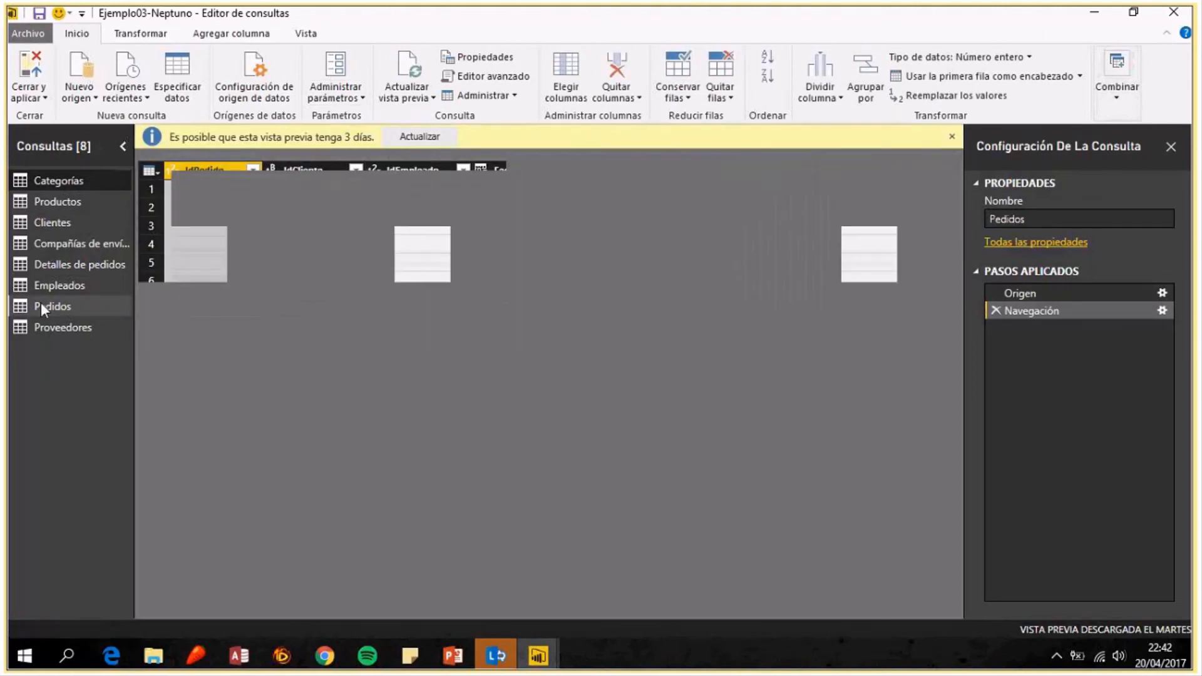